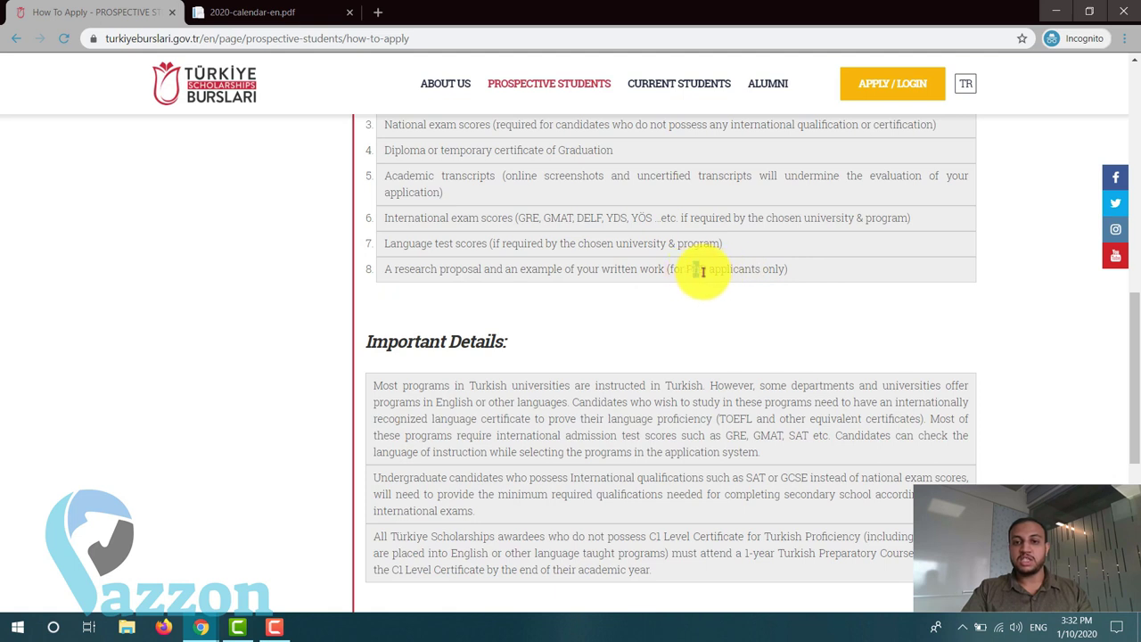
- Read through the how-to-apply page, including the PhD applicants note
{"action": "mouse_move", "coordinate": [703, 271]}
{"action": "left_mouse_down"}
{"action": "mouse_move", "coordinate": [677, 269]}
{"action": "mouse_move", "coordinate": [712, 270]}
{"action": "left_mouse_up"}
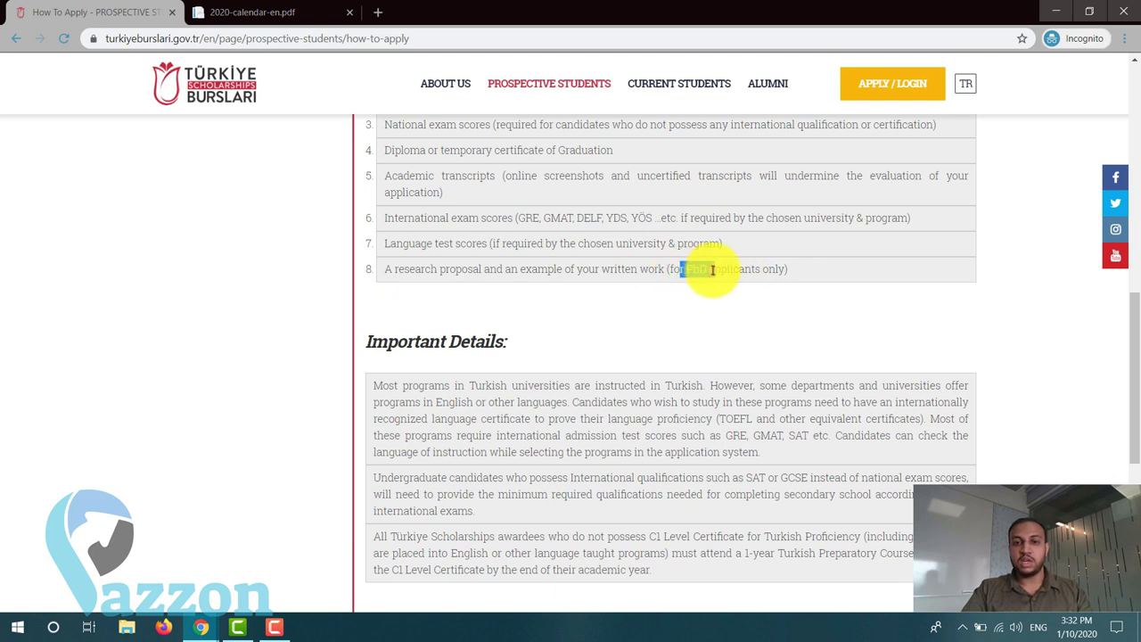
{"action": "left_click", "coordinate": [712, 271]}
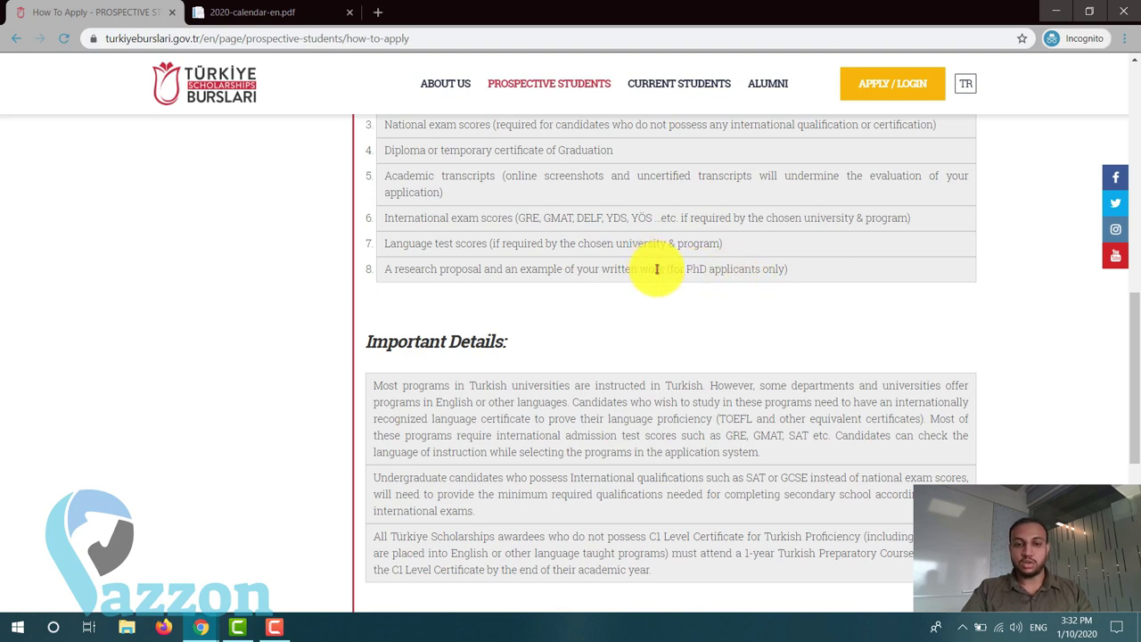
{"action": "scroll", "coordinate": [656, 269], "scroll_direction": "down", "scroll_amount": 2}
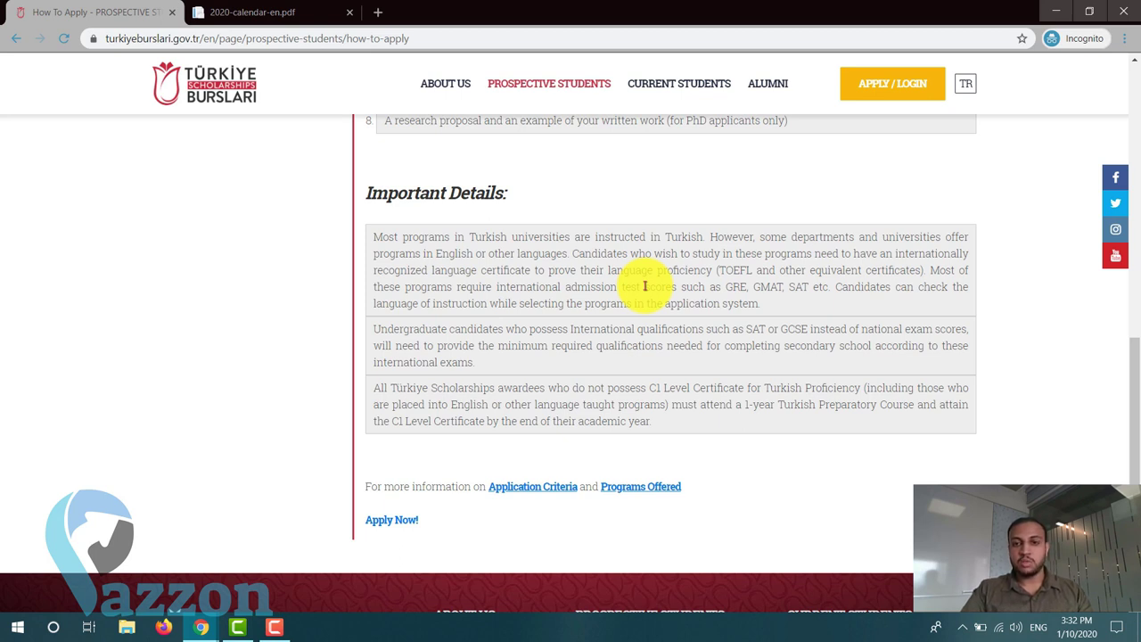
{"action": "scroll", "coordinate": [644, 286], "scroll_direction": "down", "scroll_amount": 2}
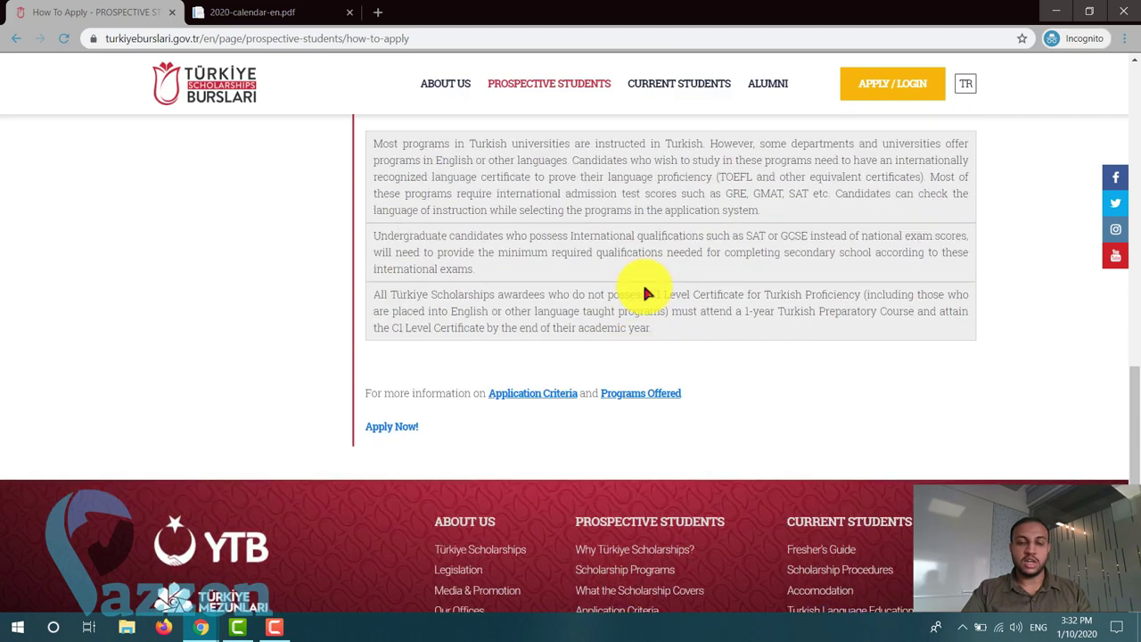
{"action": "scroll", "coordinate": [647, 288], "scroll_direction": "up", "scroll_amount": 15}
{"action": "scroll", "coordinate": [641, 294], "scroll_direction": "down", "scroll_amount": 5}
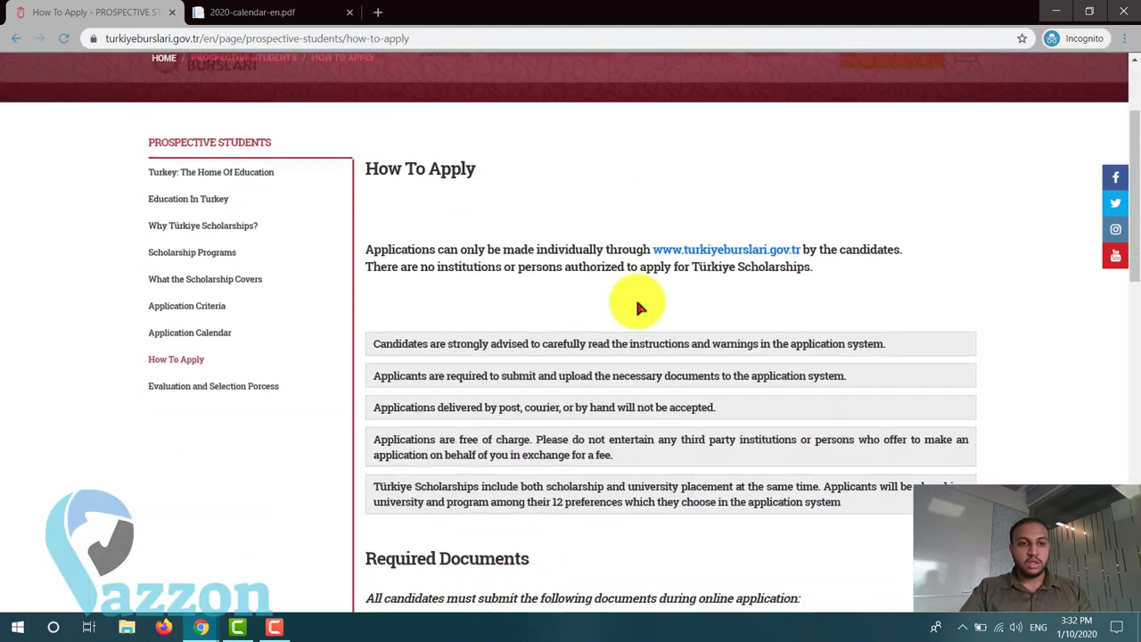
{"action": "scroll", "coordinate": [638, 306], "scroll_direction": "down", "scroll_amount": 8}
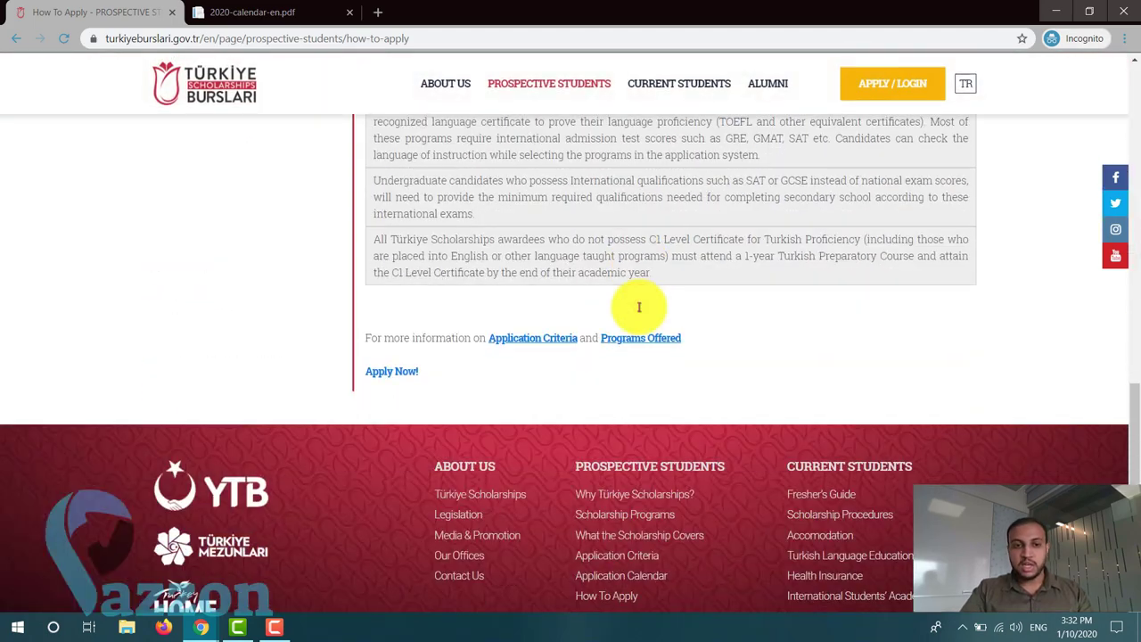
- Open the TBBS login in a new tab, close the old website tab, and choose Register
{"action": "left_click", "coordinate": [401, 375]}
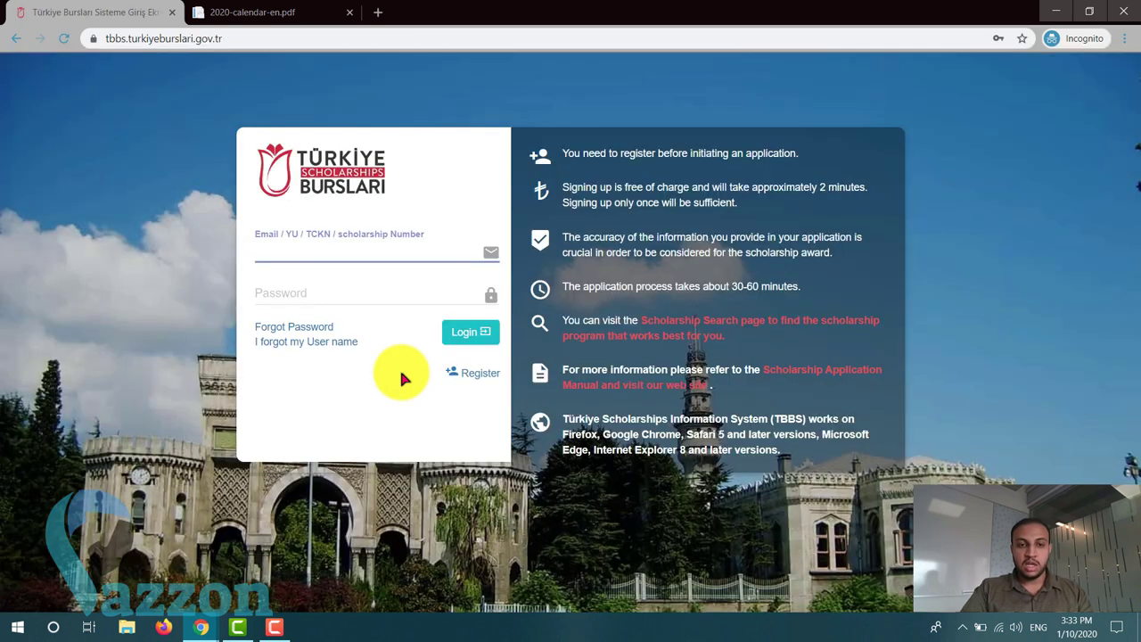
{"action": "left_click", "coordinate": [16, 39]}
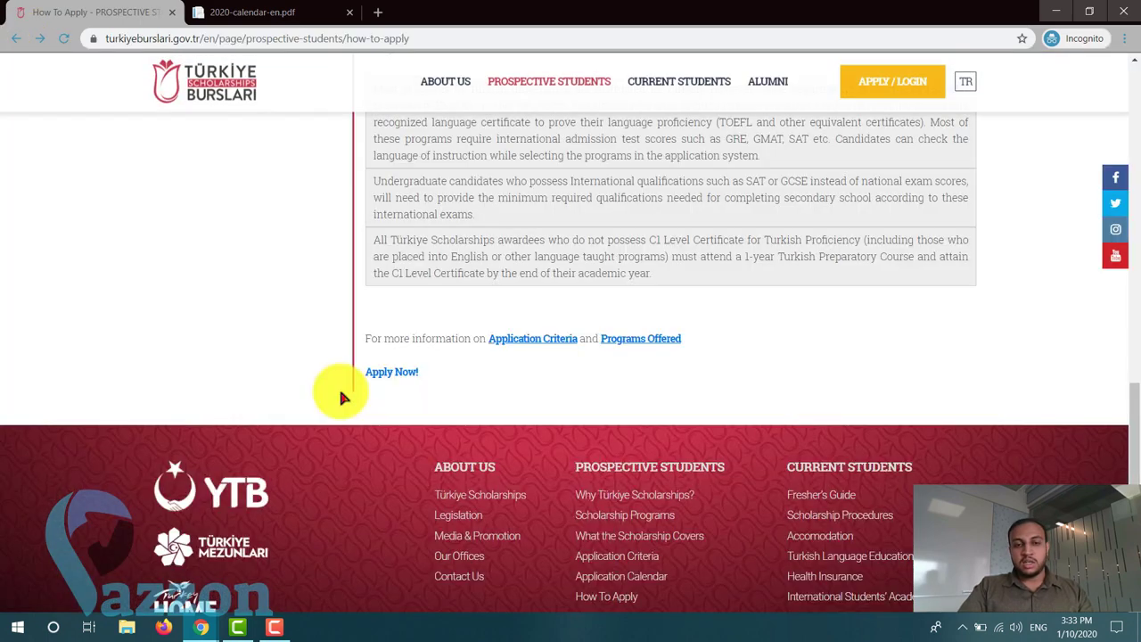
{"action": "scroll", "coordinate": [388, 364], "scroll_direction": "up", "scroll_amount": 4}
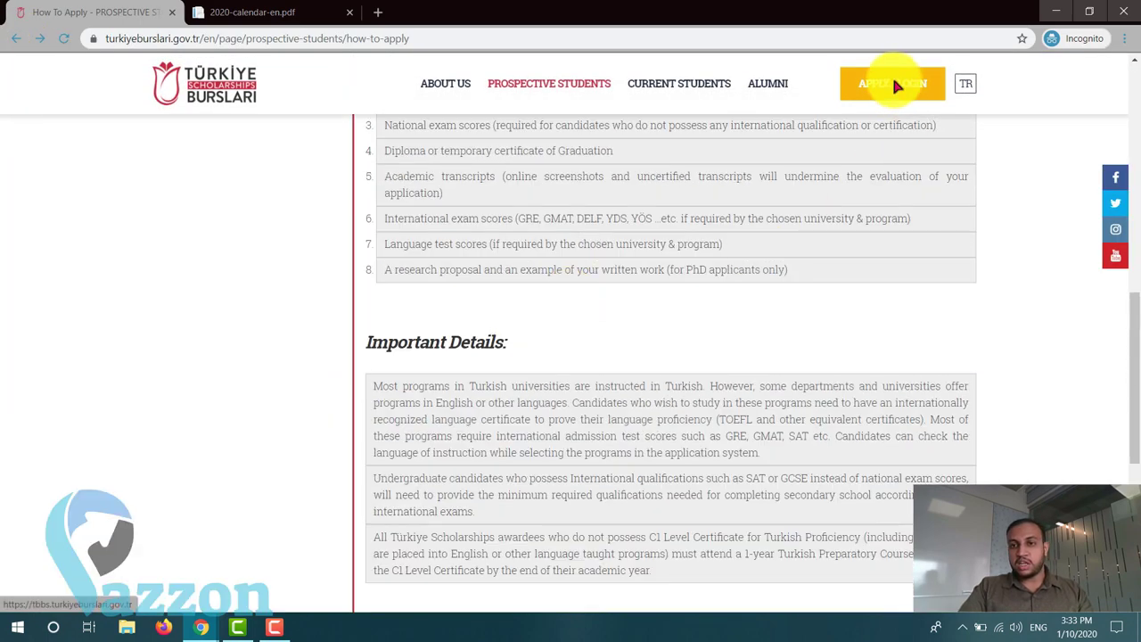
{"action": "left_click", "coordinate": [896, 84]}
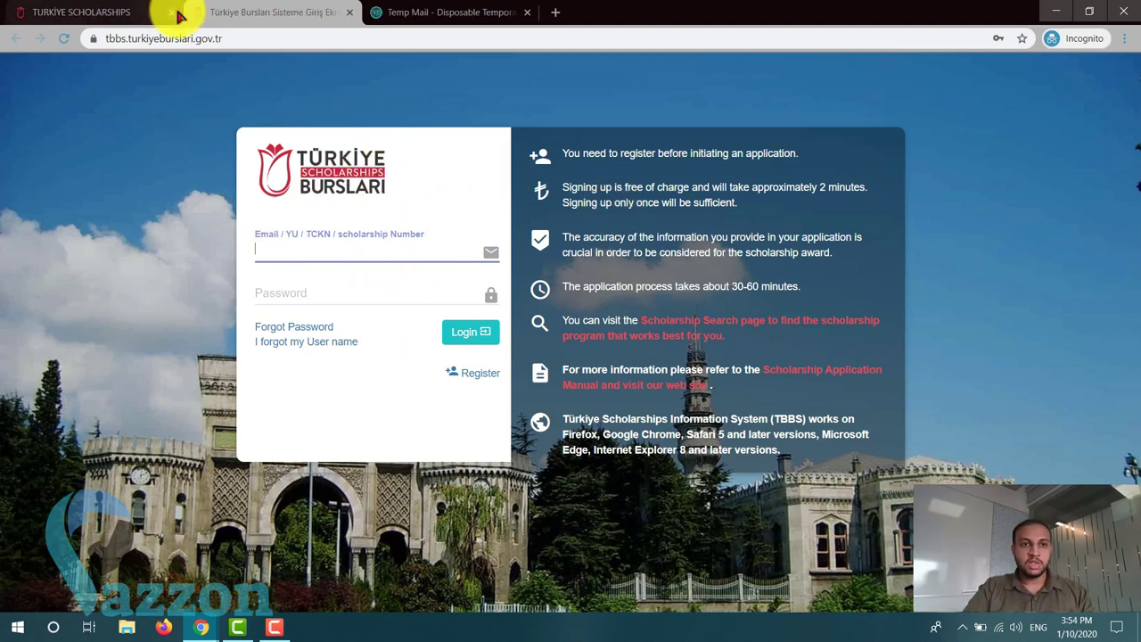
{"action": "left_click", "coordinate": [172, 13]}
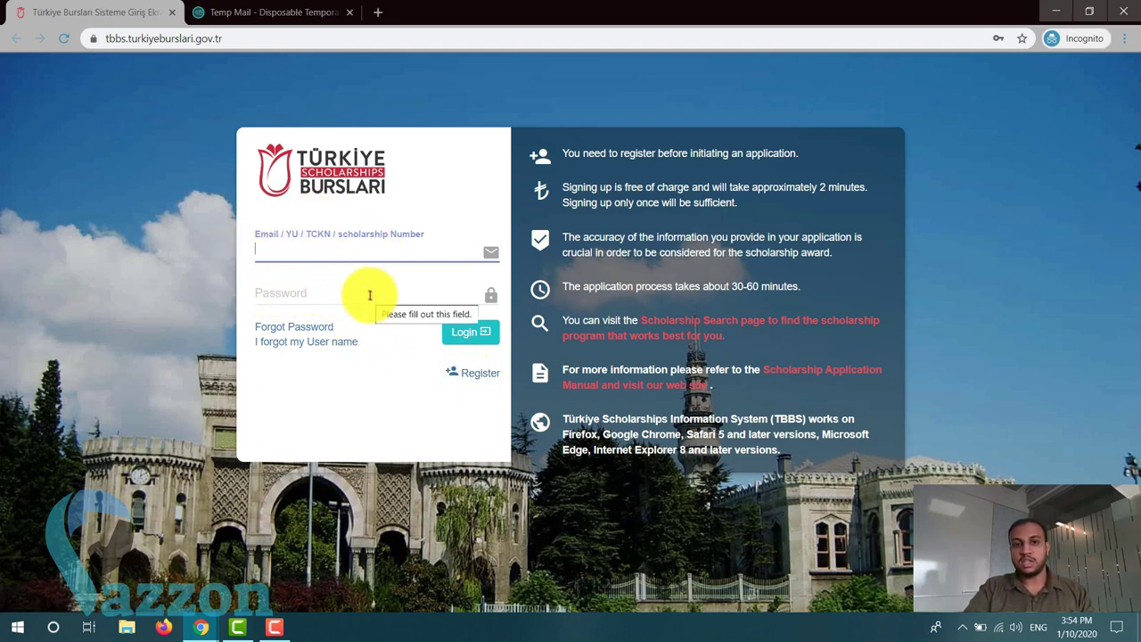
{"action": "left_click", "coordinate": [475, 377]}
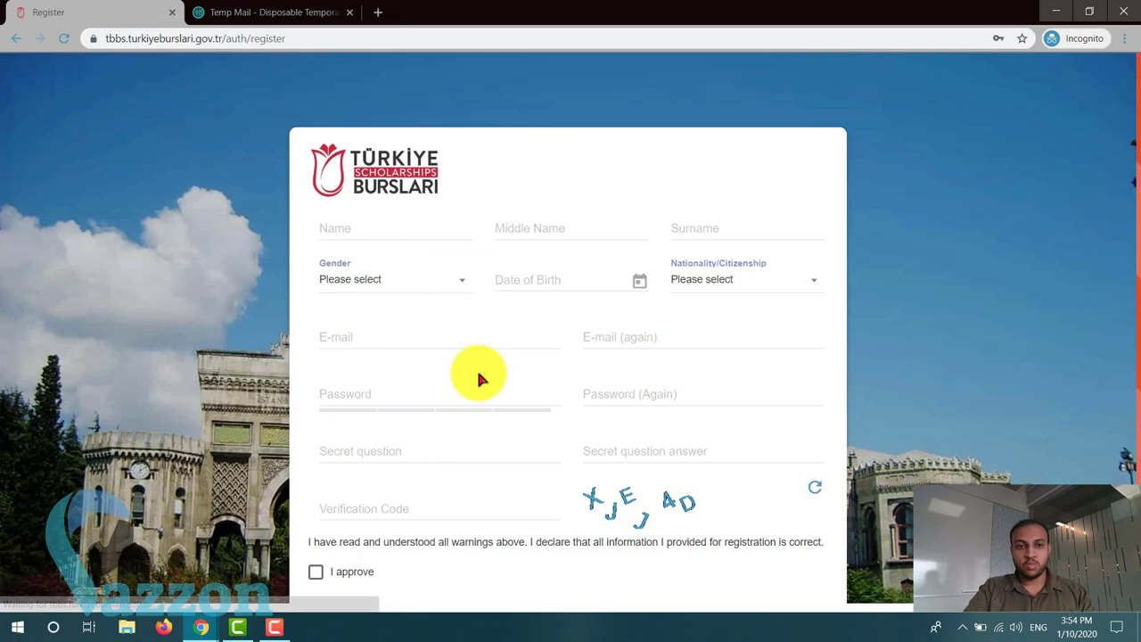
- Enter the first name and surname, and set gender to Female
{"action": "left_click", "coordinate": [413, 225]}
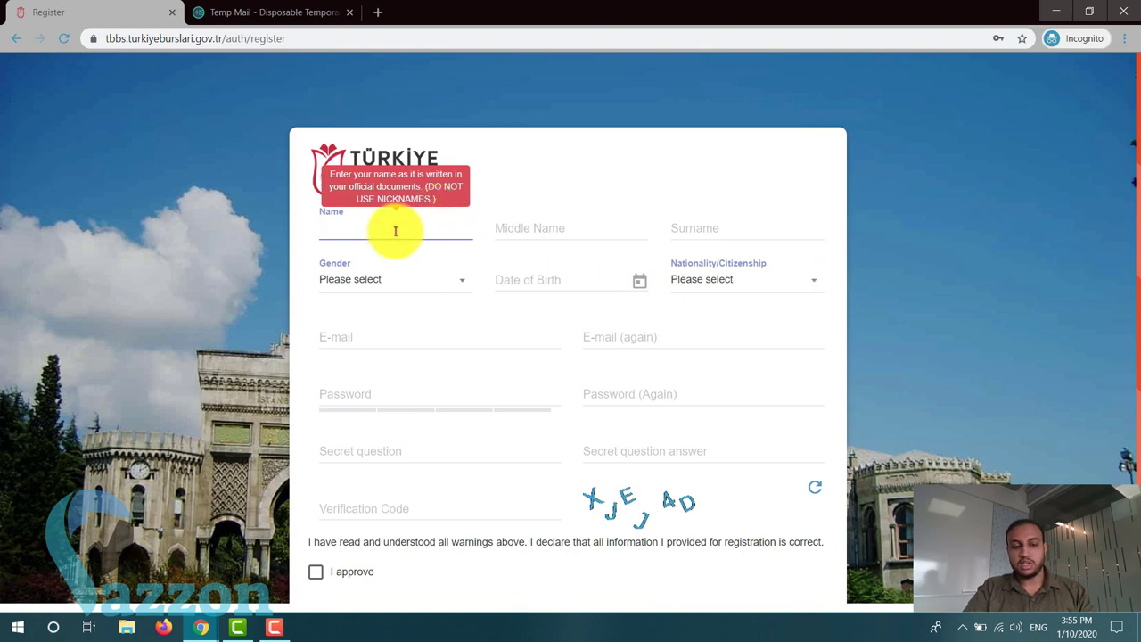
{"action": "type", "text": "TEST"}
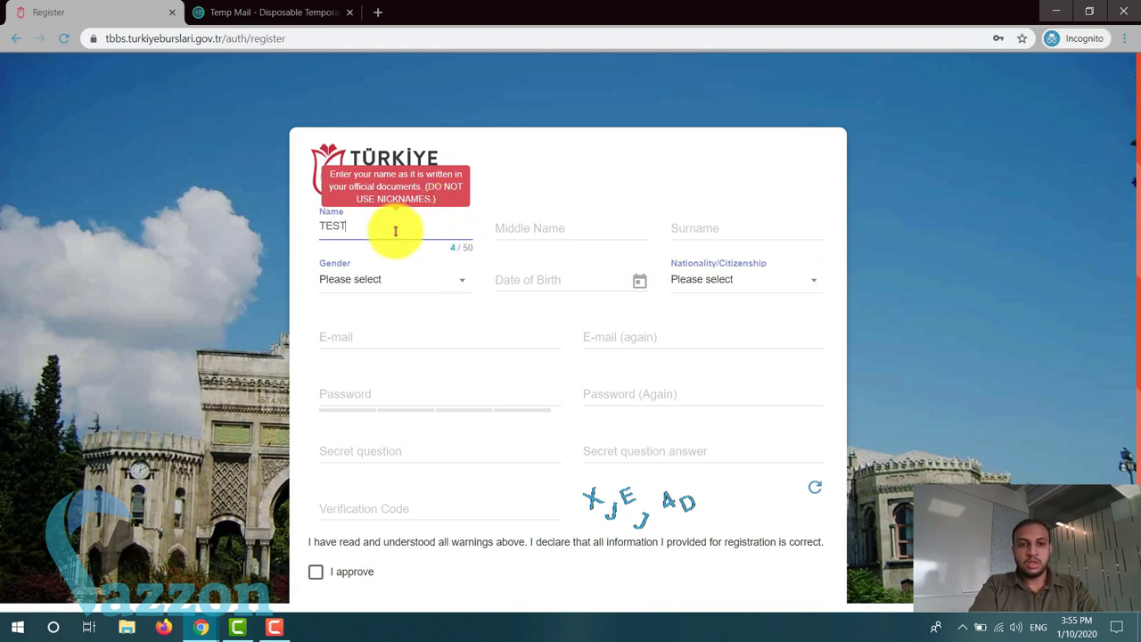
{"action": "left_click", "coordinate": [719, 223]}
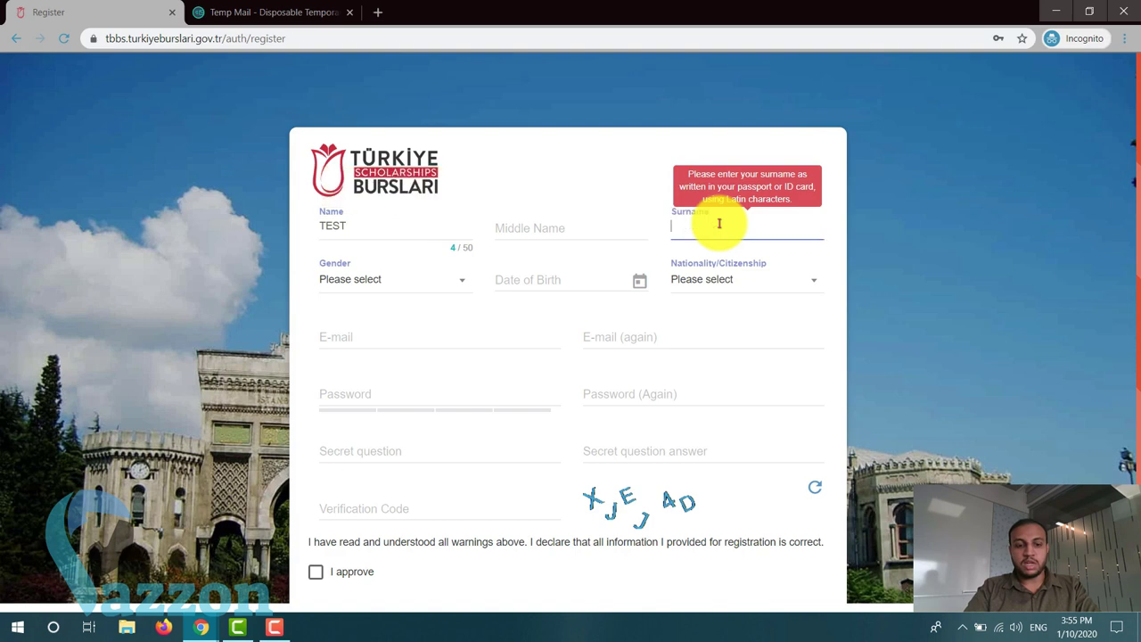
{"action": "type", "text": "ACCOU"}
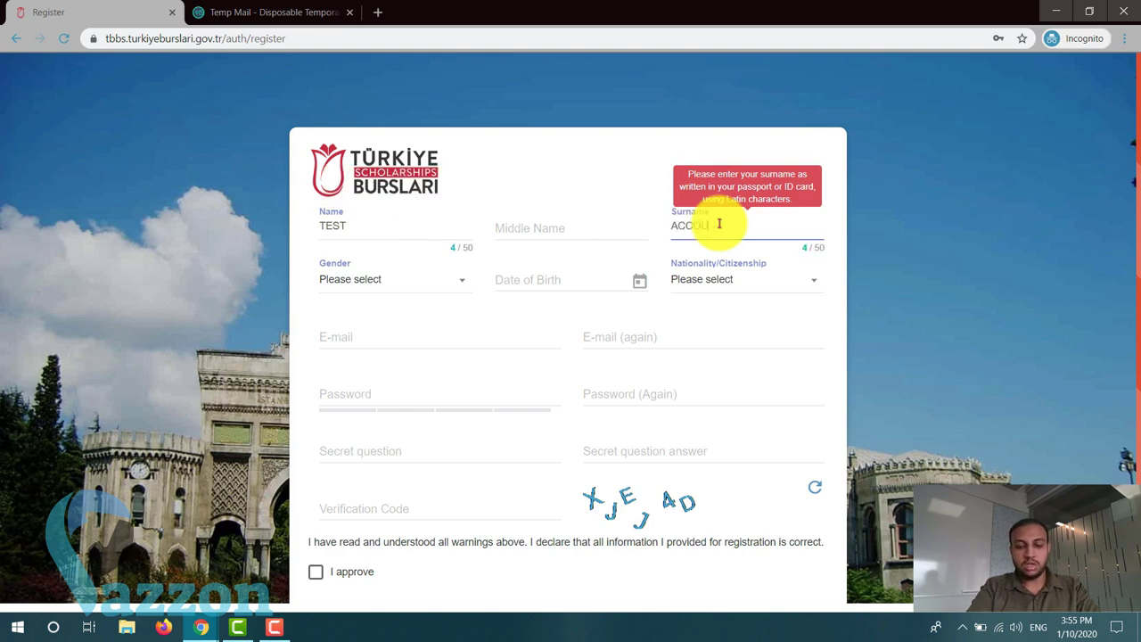
{"action": "type", "text": "NT"}
{"action": "left_click", "coordinate": [402, 280]}
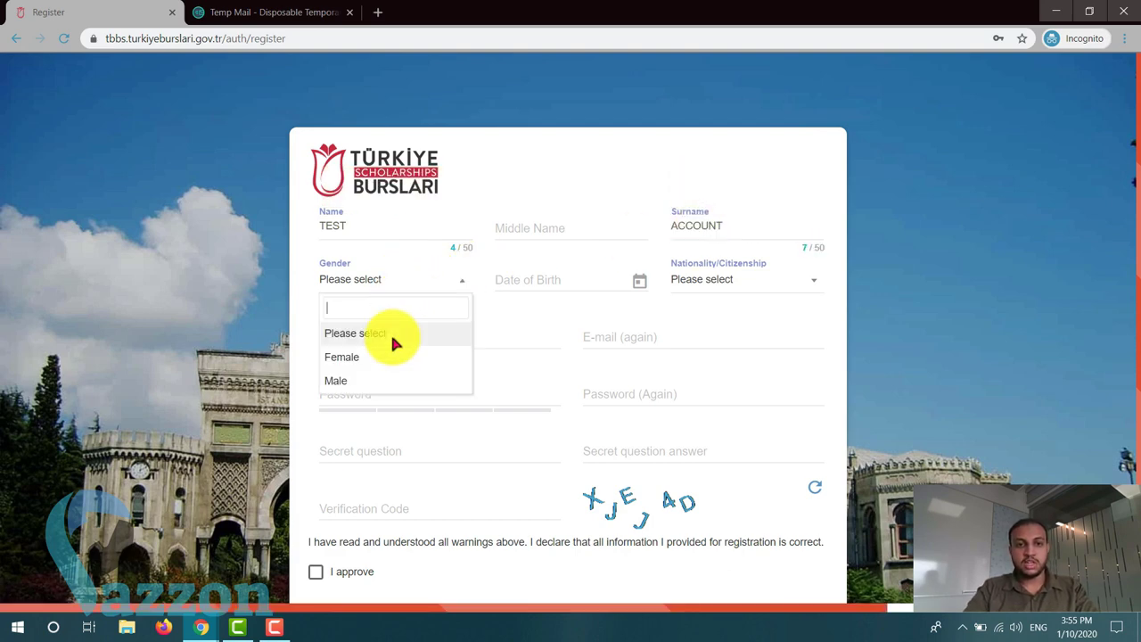
{"action": "left_click", "coordinate": [386, 357]}
- Set the birth date to 10 January 2000 and nationality to India
{"action": "left_click", "coordinate": [535, 281]}
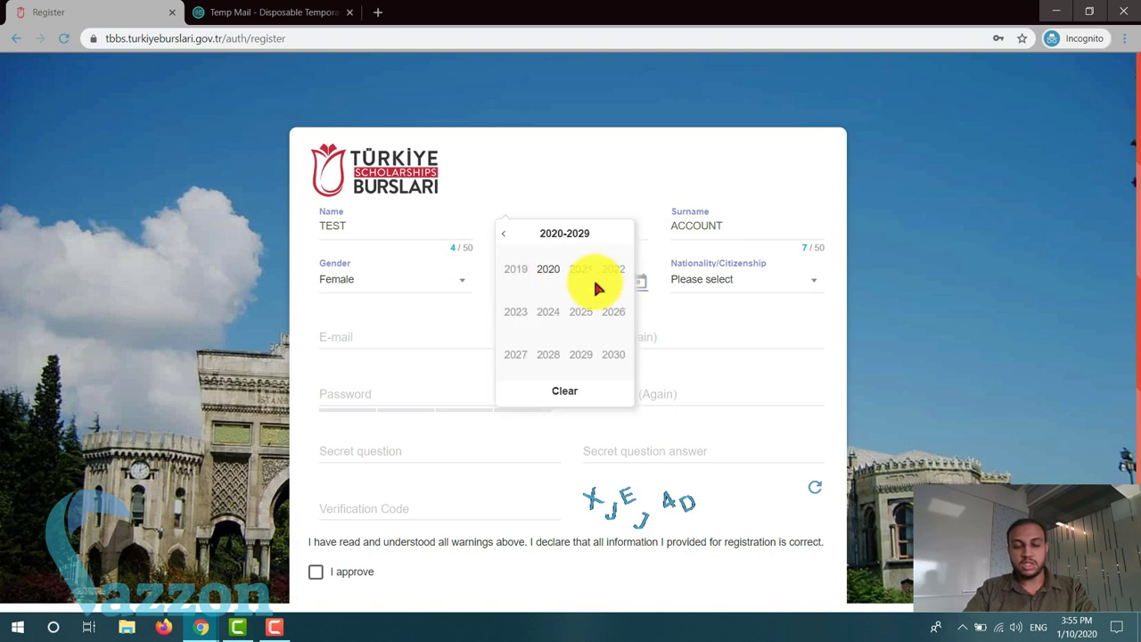
{"action": "left_click", "coordinate": [507, 236]}
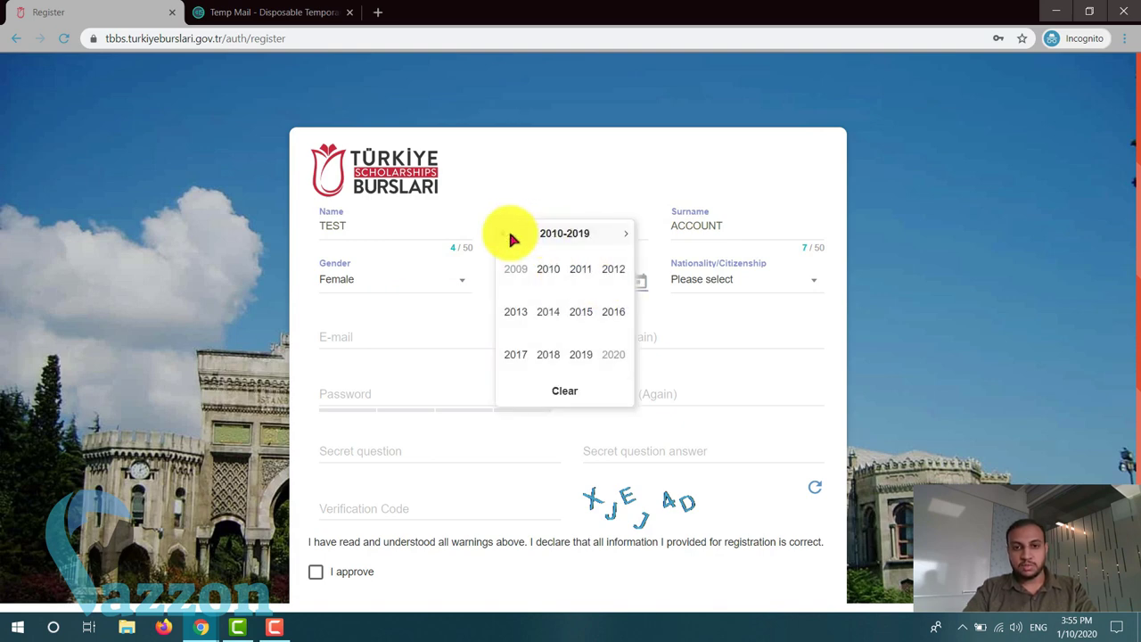
{"action": "left_click", "coordinate": [506, 235]}
{"action": "left_click", "coordinate": [548, 269]}
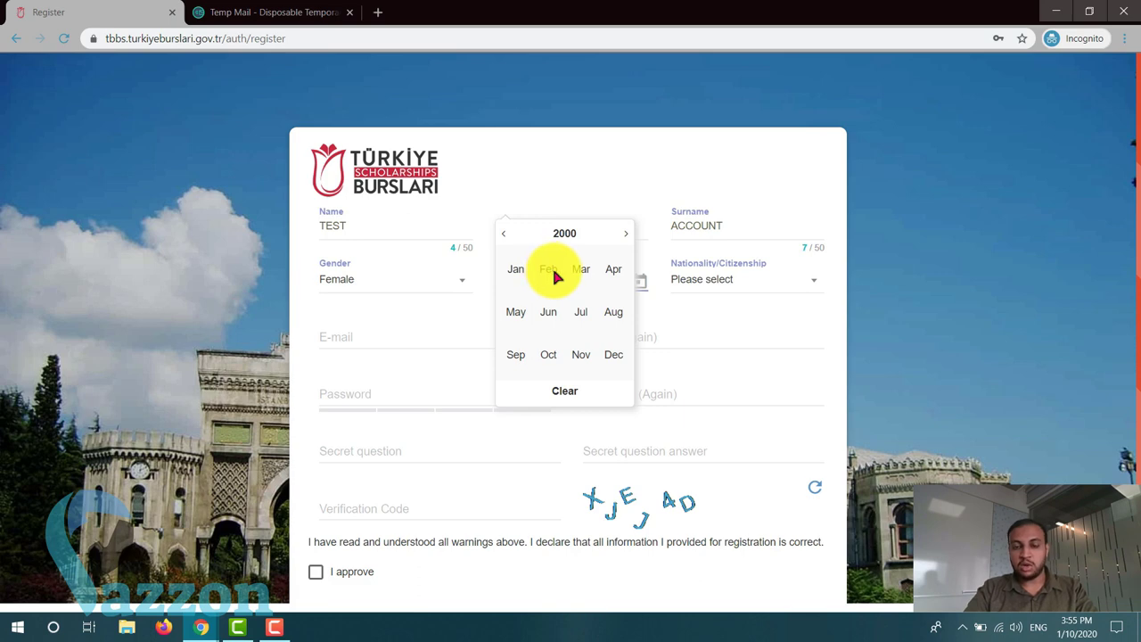
{"action": "left_click", "coordinate": [517, 270]}
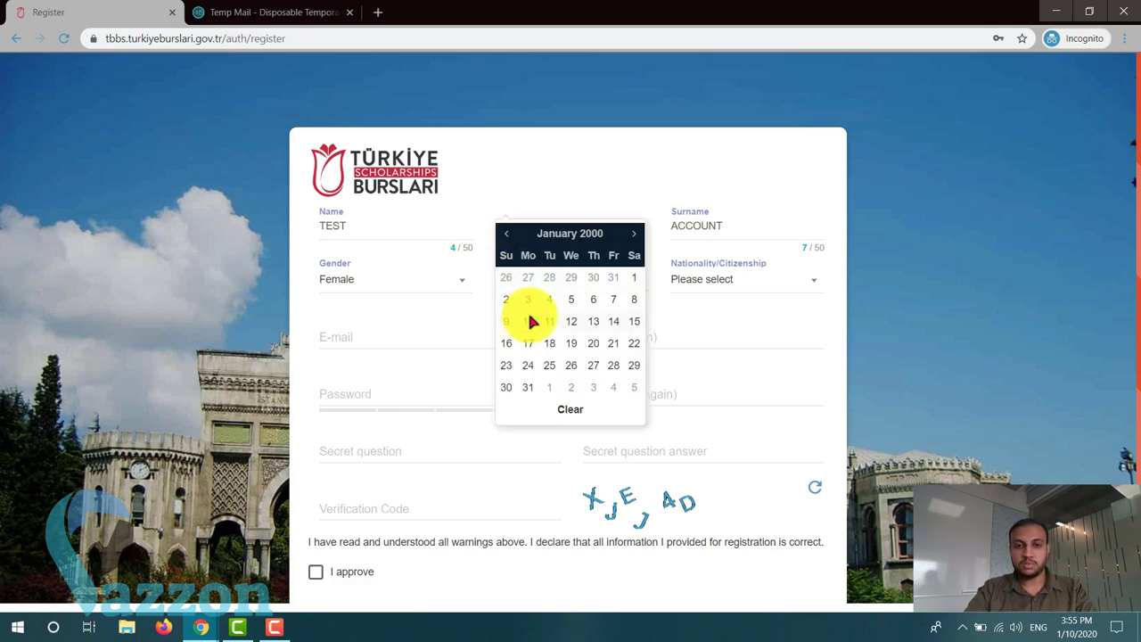
{"action": "left_click", "coordinate": [529, 320]}
{"action": "left_click", "coordinate": [745, 278]}
{"action": "type", "text": "india"}
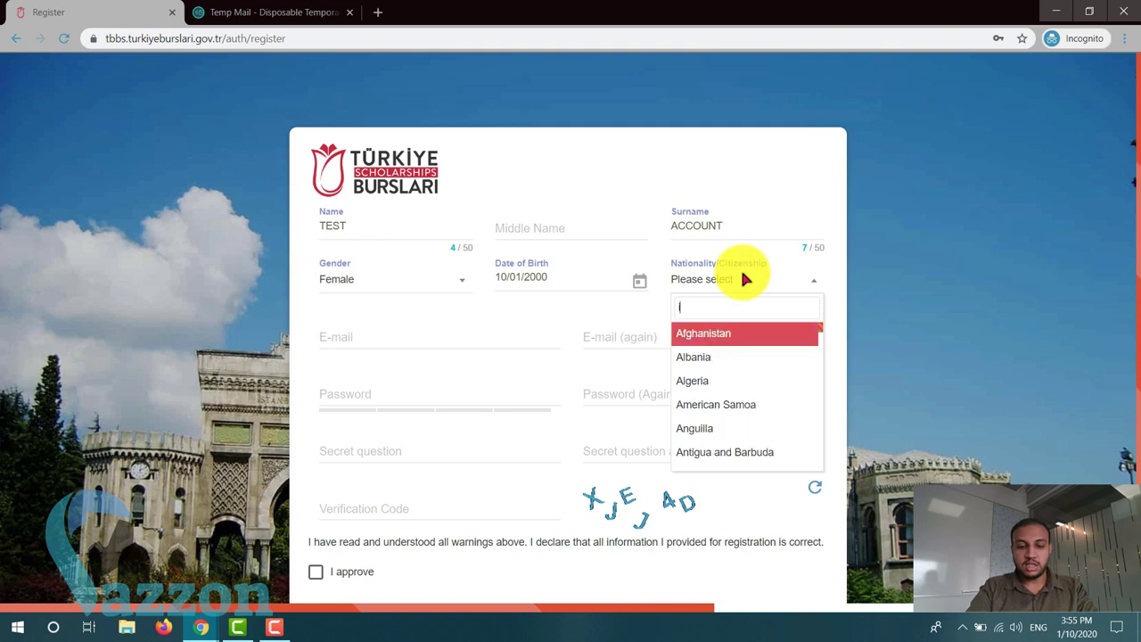
{"action": "left_click", "coordinate": [723, 335]}
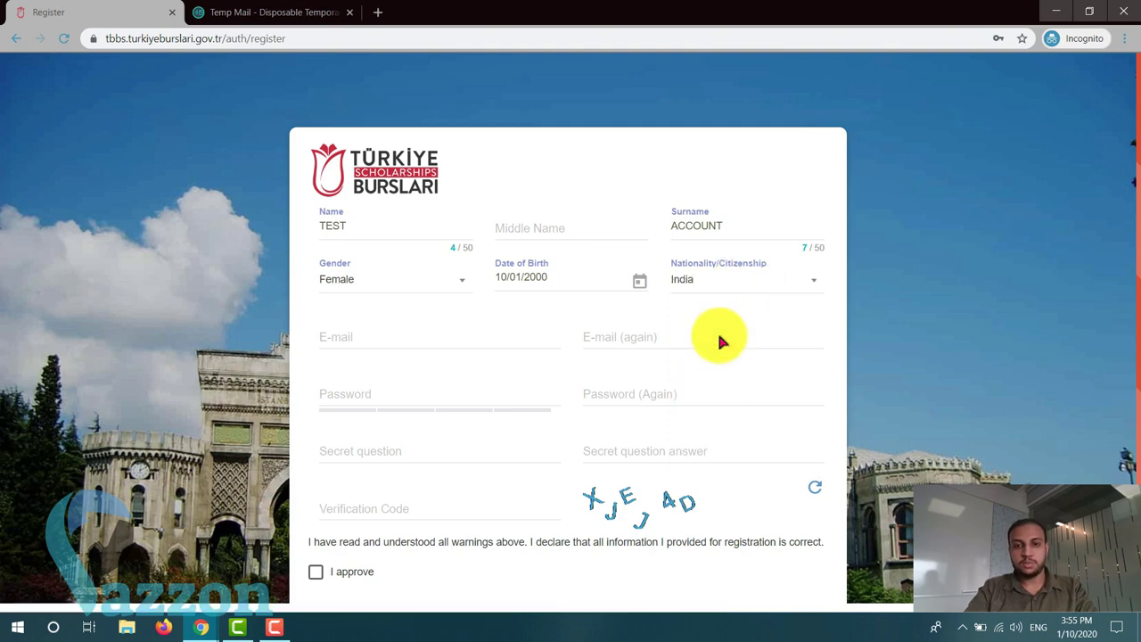
- Fill both e-mail fields with the temporary mail address copied from the Temp Mail tab
{"action": "left_click", "coordinate": [423, 342]}
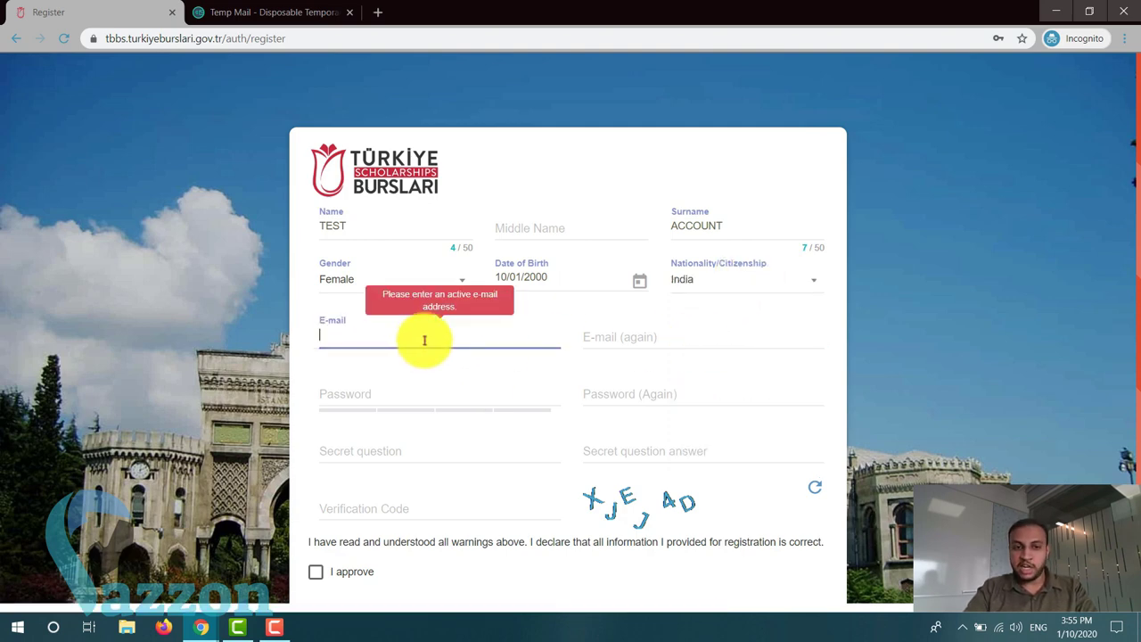
{"action": "left_click", "coordinate": [643, 336]}
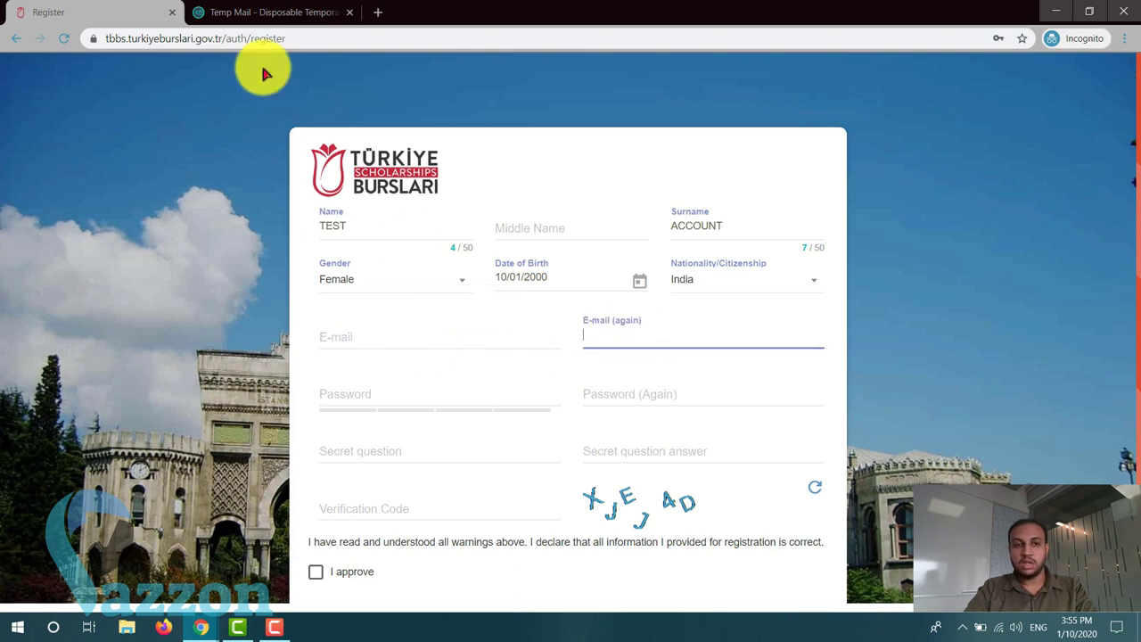
{"action": "left_click", "coordinate": [484, 340]}
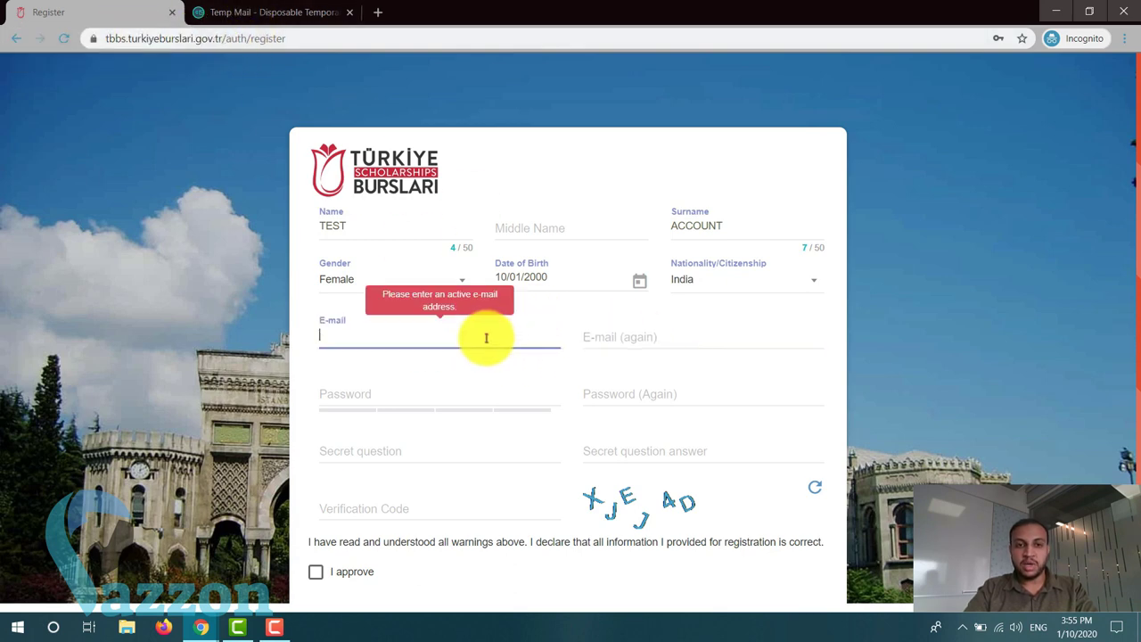
{"action": "left_click", "coordinate": [247, 16]}
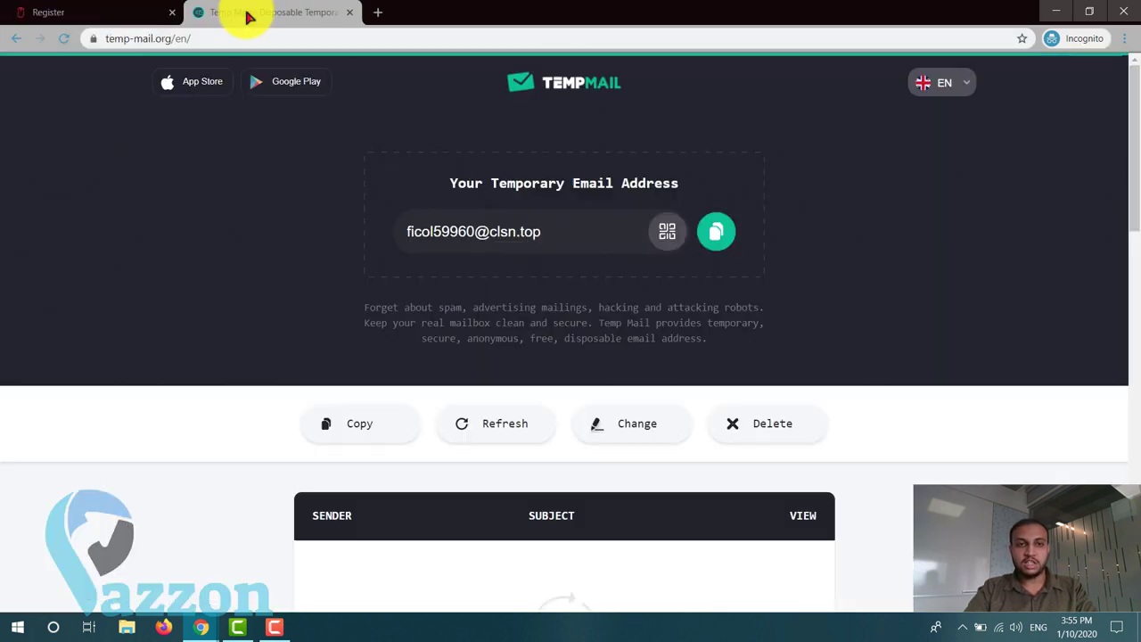
{"action": "left_click", "coordinate": [105, 12]}
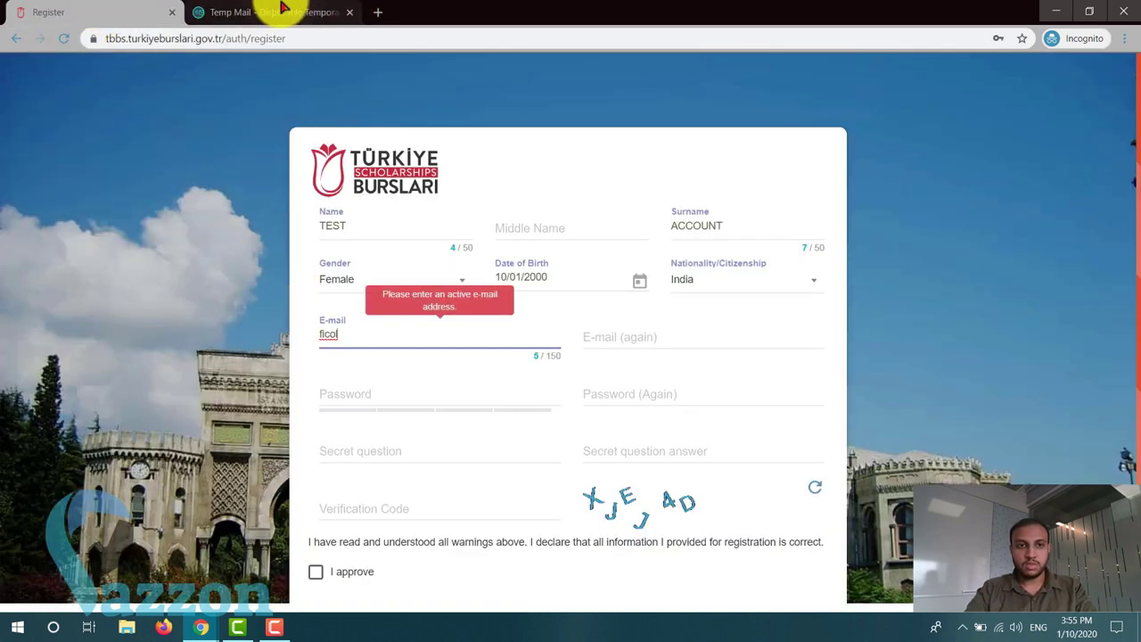
{"action": "left_click", "coordinate": [284, 11]}
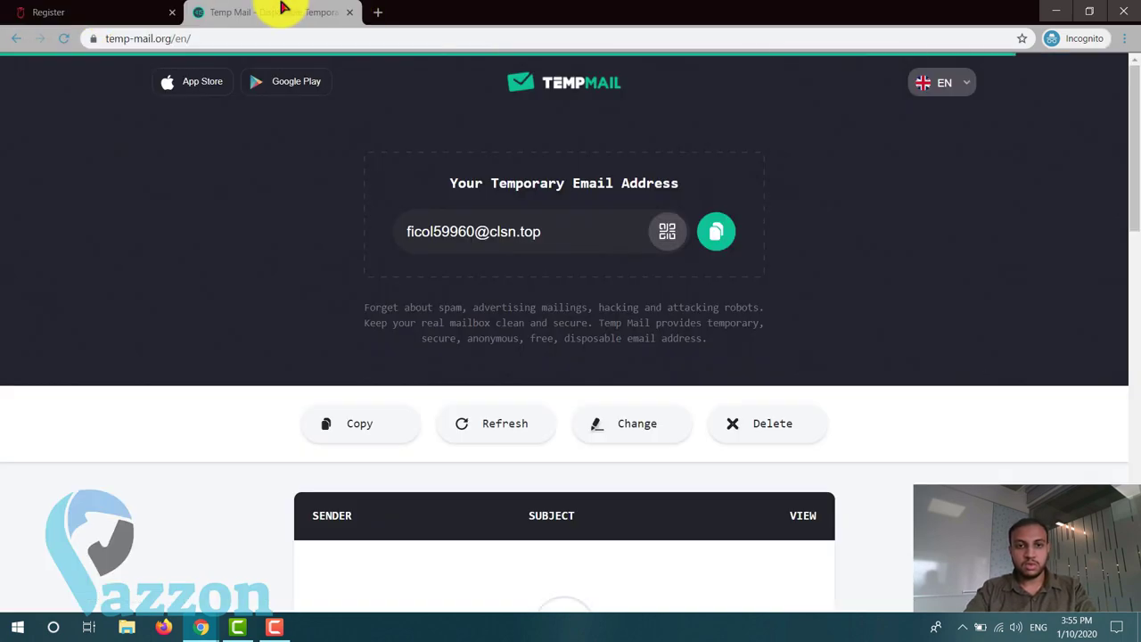
{"action": "left_click", "coordinate": [112, 13]}
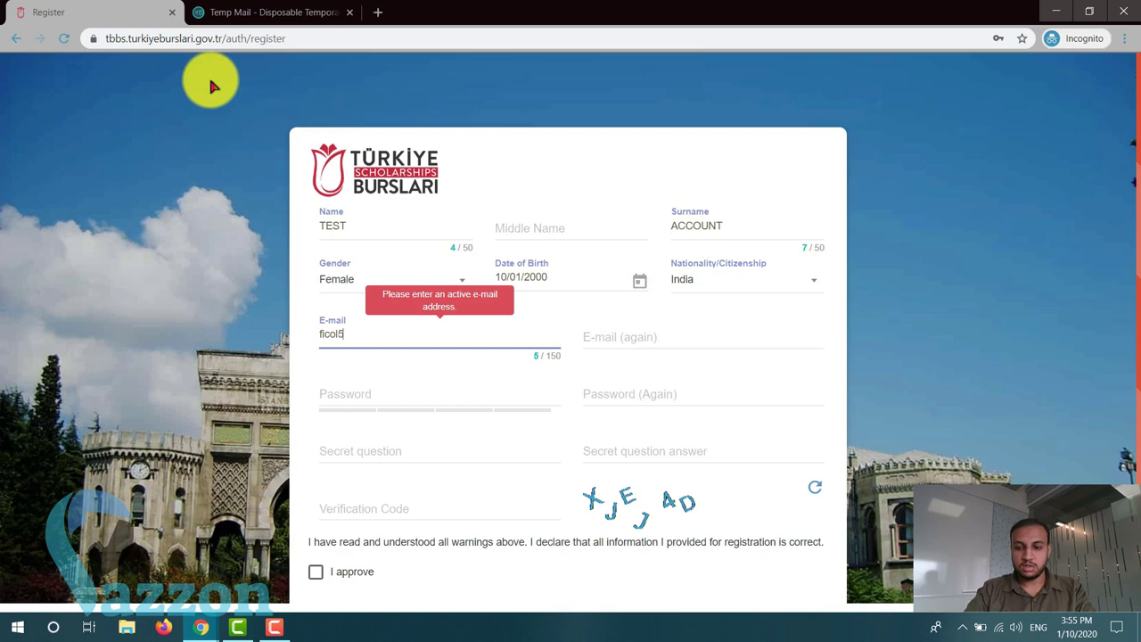
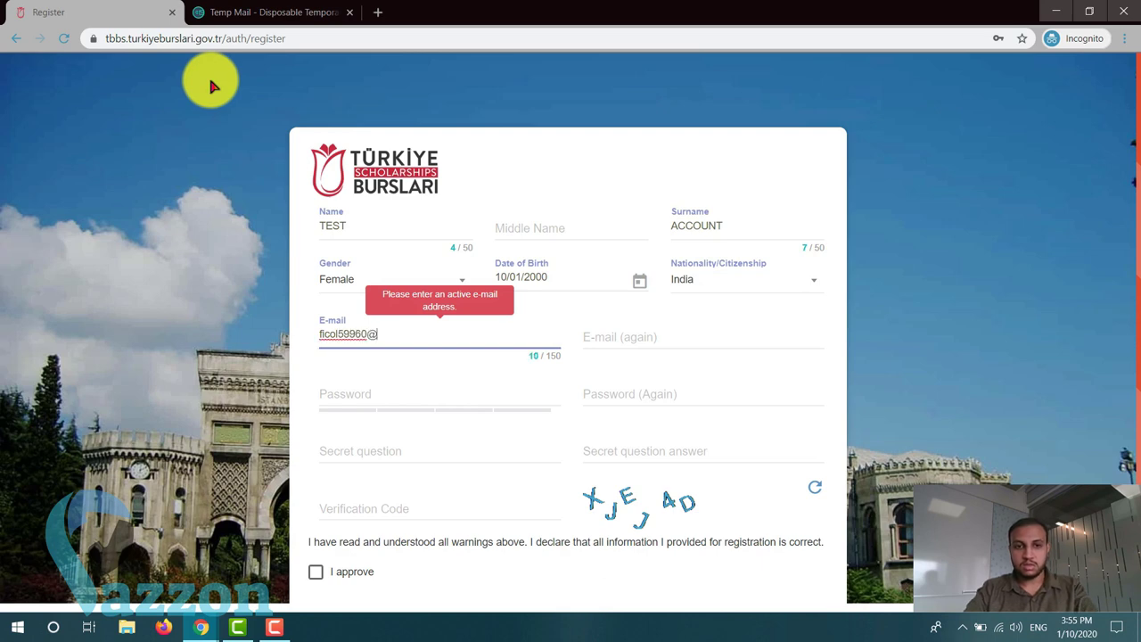
{"action": "left_click", "coordinate": [268, 11]}
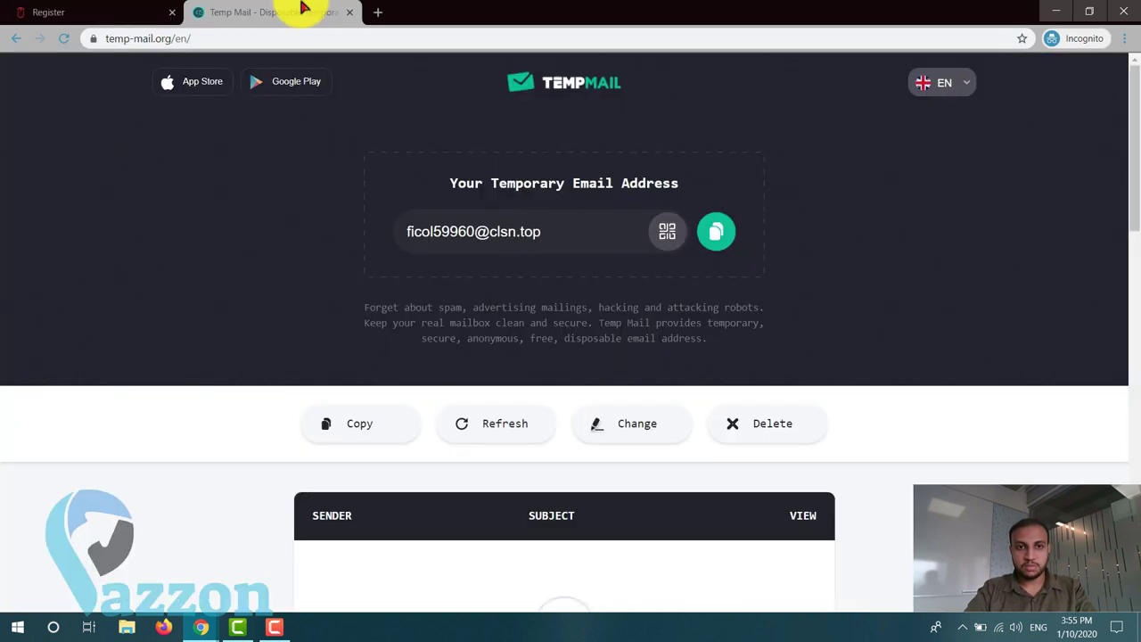
{"action": "left_click", "coordinate": [116, 9]}
{"action": "type", "text": "@cls"}
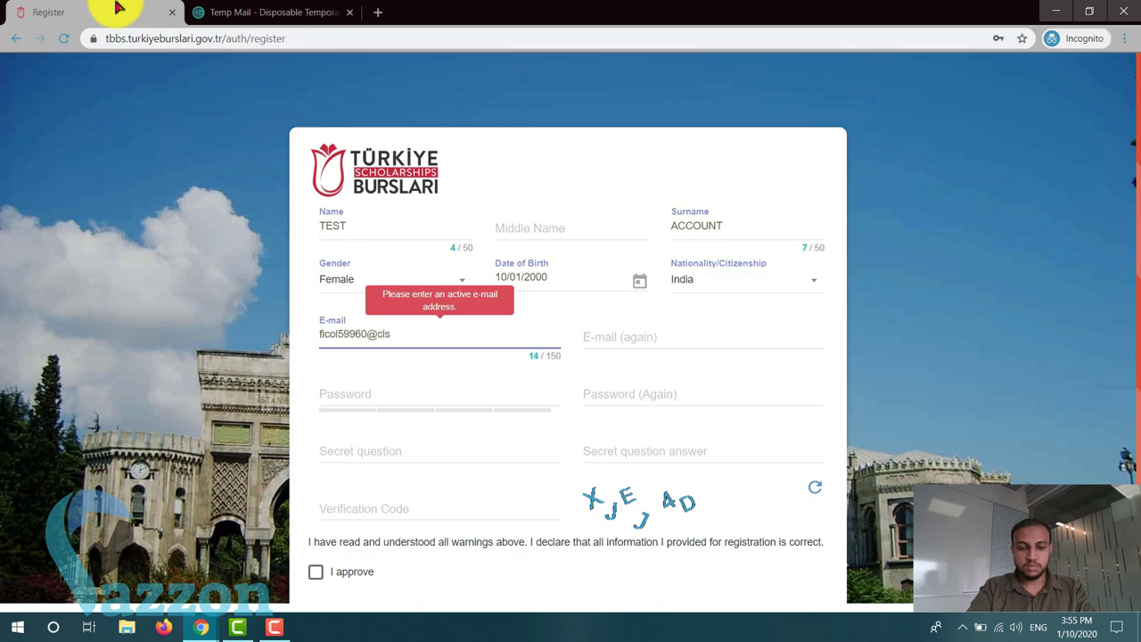
{"action": "type", "text": "n.top"}
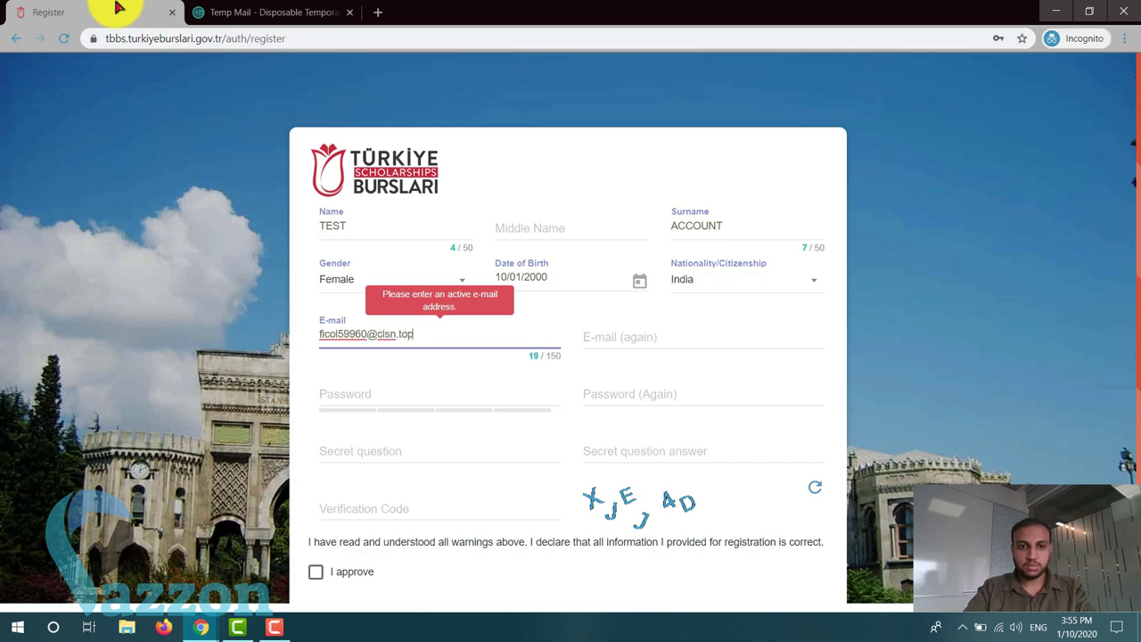
{"action": "left_click", "coordinate": [596, 327]}
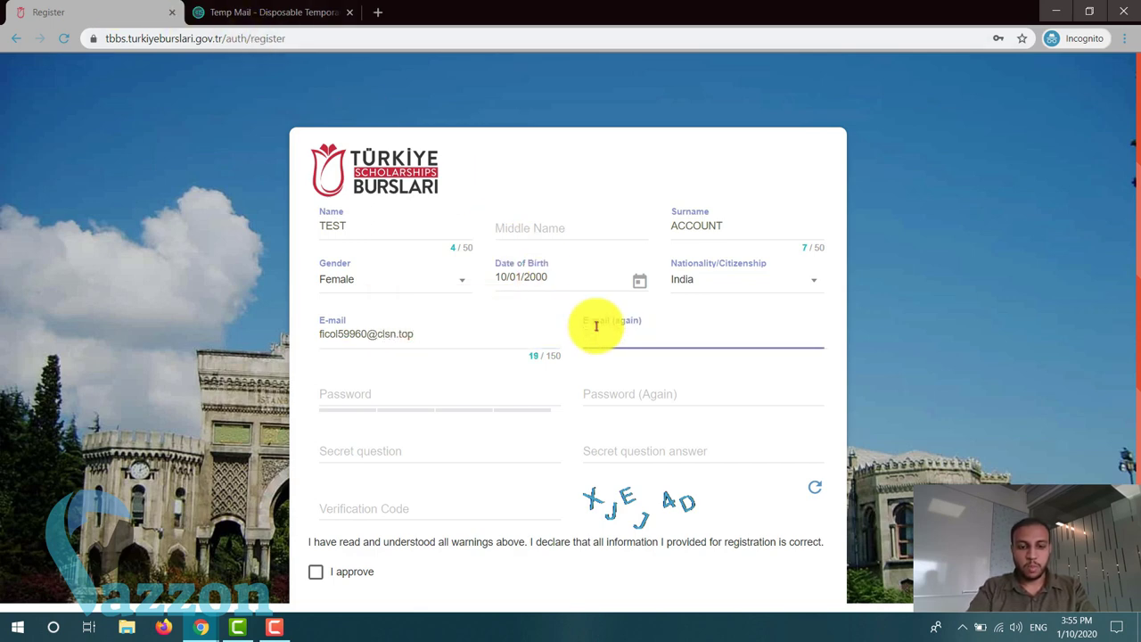
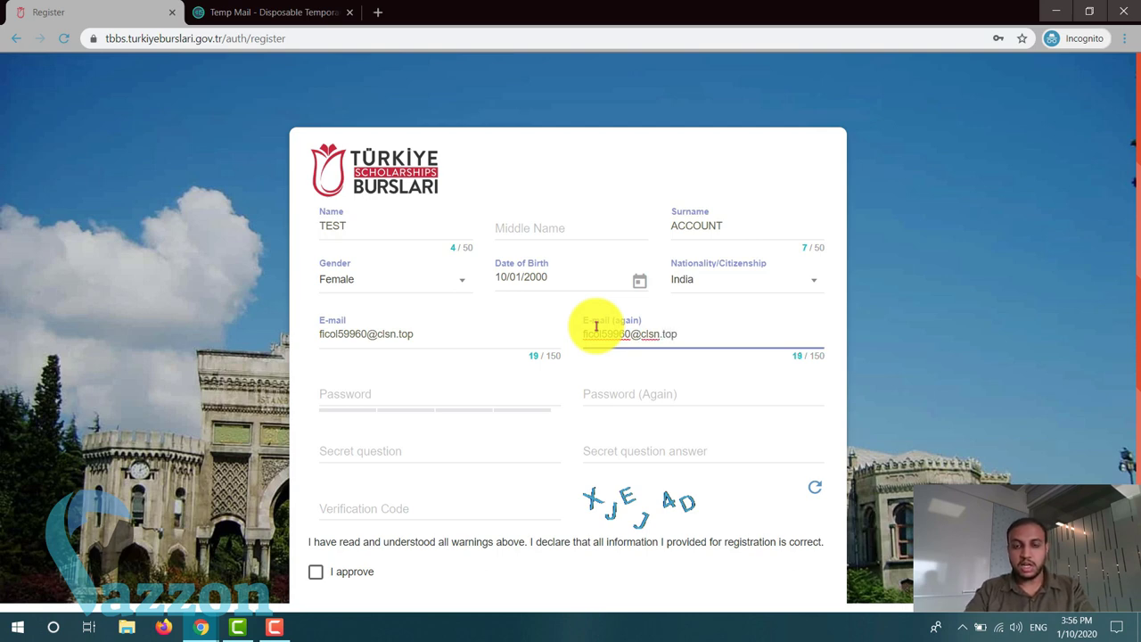
- Enter the account password in both password fields
{"action": "left_click", "coordinate": [457, 389]}
{"action": "type", "text": "1234"}
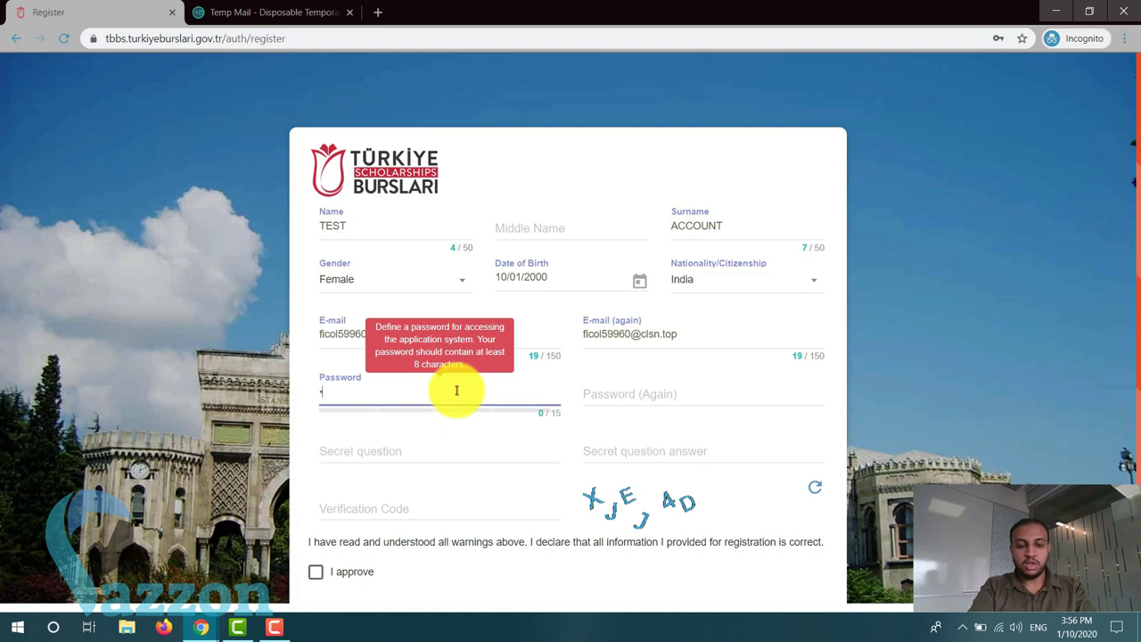
{"action": "type", "text": "5678"}
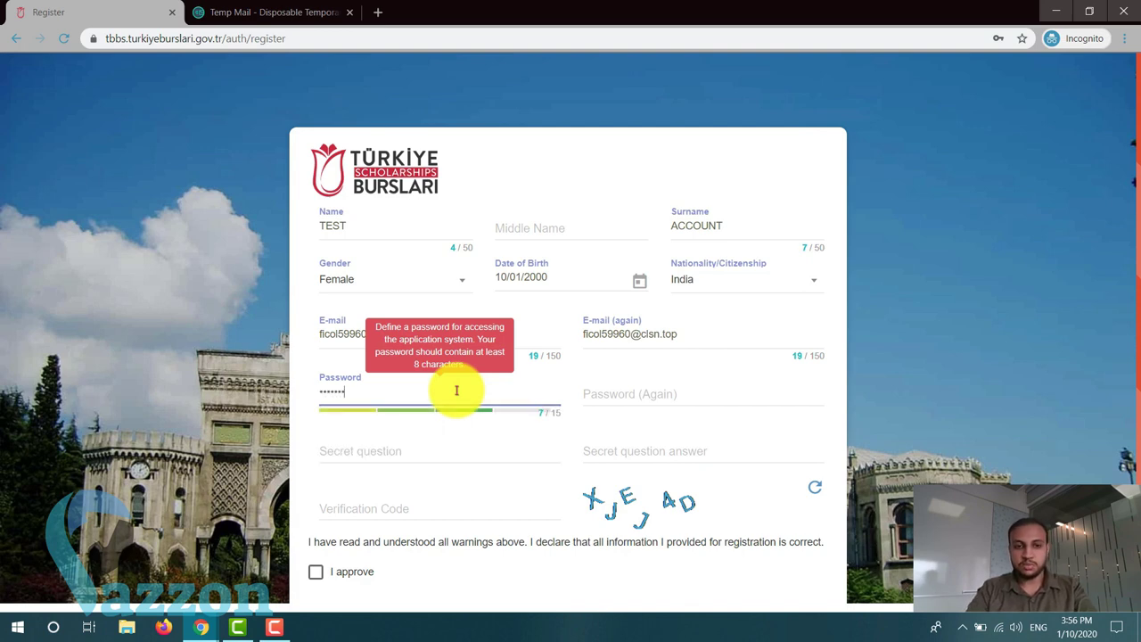
{"action": "left_click", "coordinate": [602, 397]}
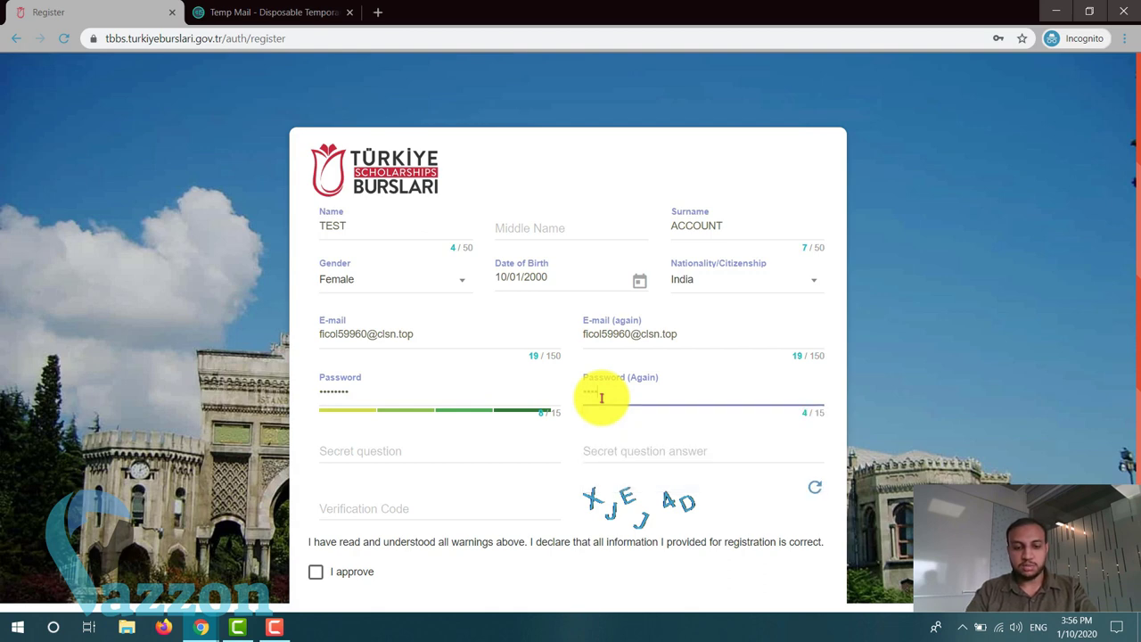
{"action": "type", "text": "12345678"}
{"action": "scroll", "coordinate": [560, 433], "scroll_direction": "down", "scroll_amount": 1}
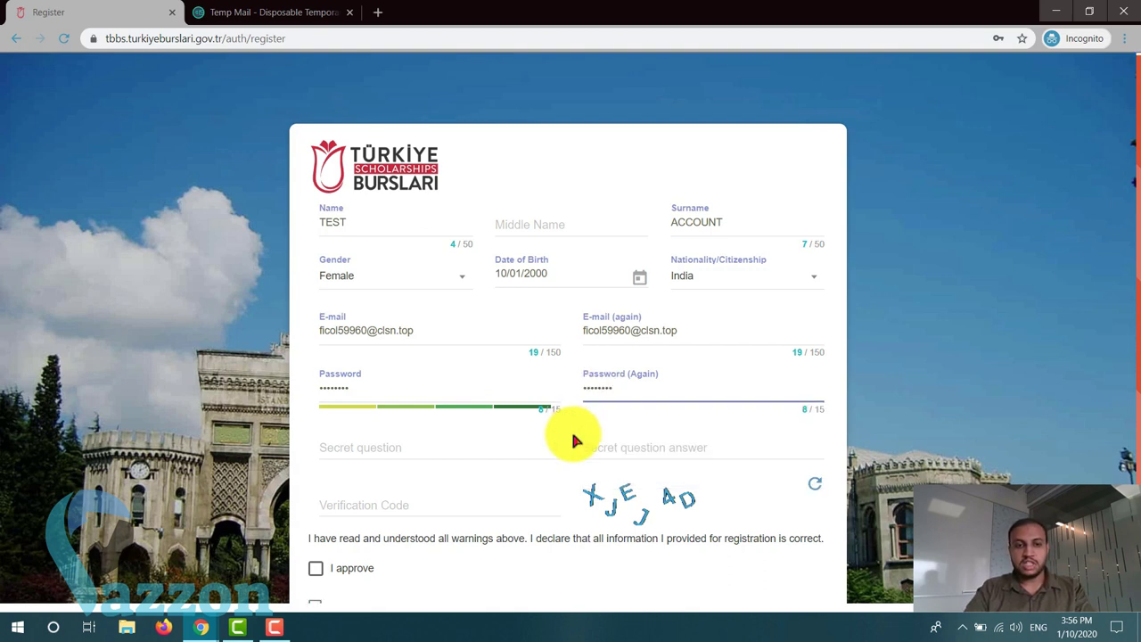
- Add secret question 'How old are you?' with its answer, enter the verification code, approve, and save
{"action": "left_click", "coordinate": [456, 379]}
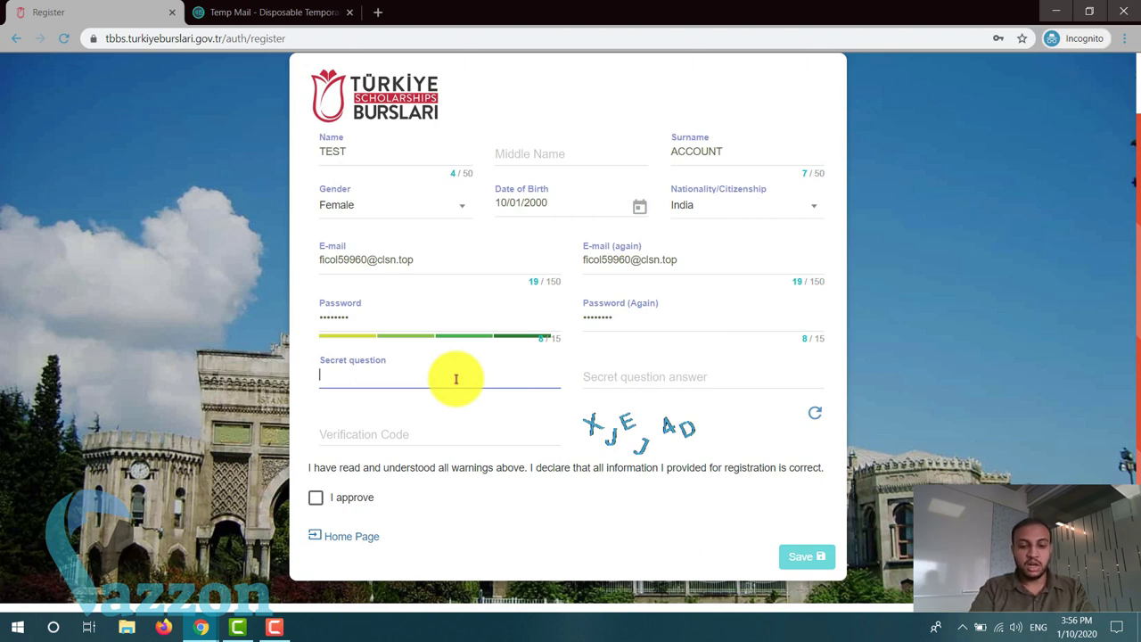
{"action": "type", "text": "How "}
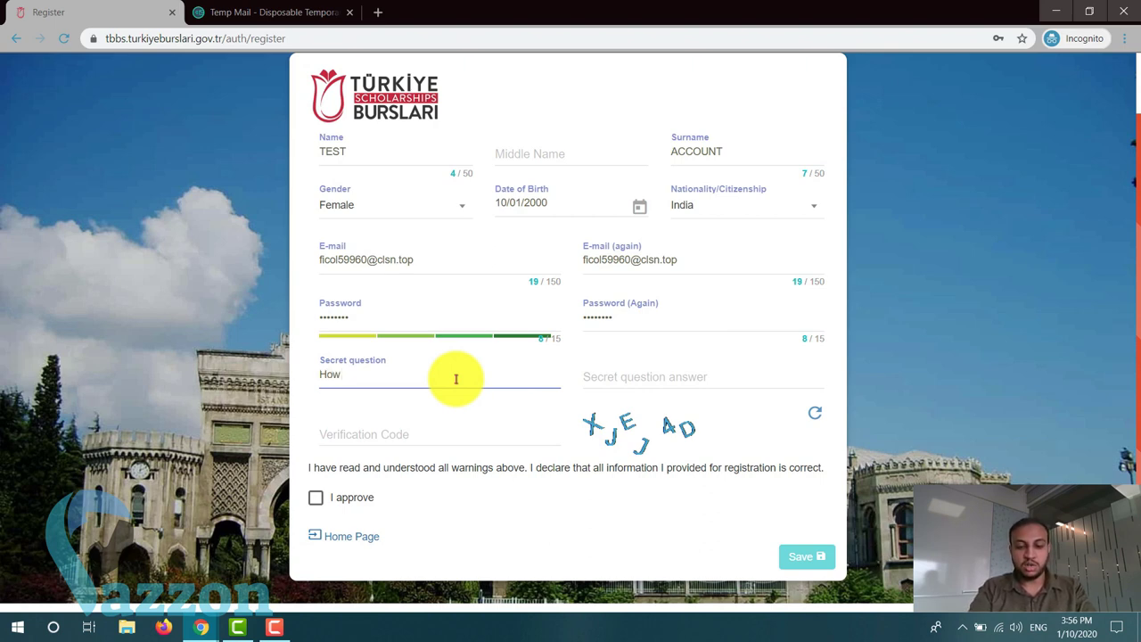
{"action": "type", "text": "old are you?"}
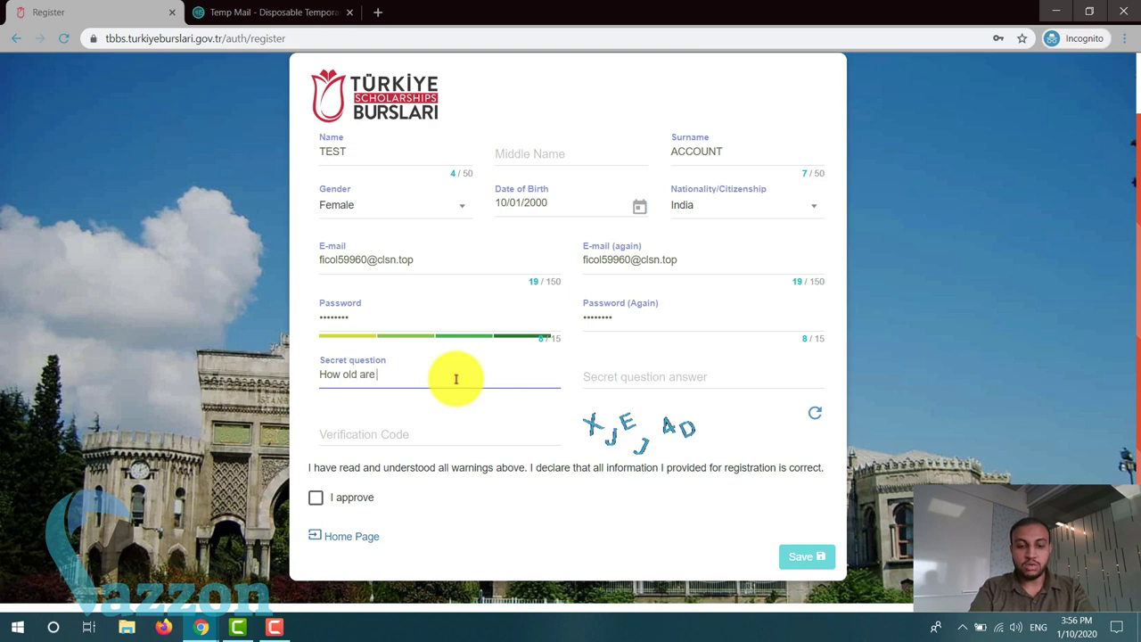
{"action": "left_click", "coordinate": [595, 374]}
{"action": "type", "text": "21"}
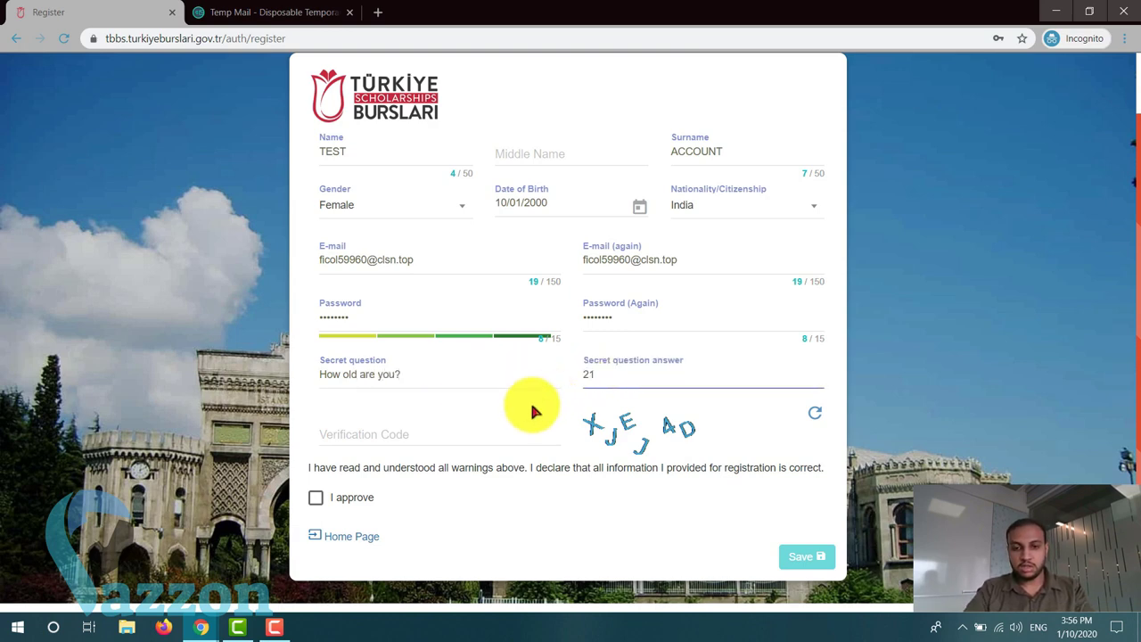
{"action": "left_click", "coordinate": [458, 433]}
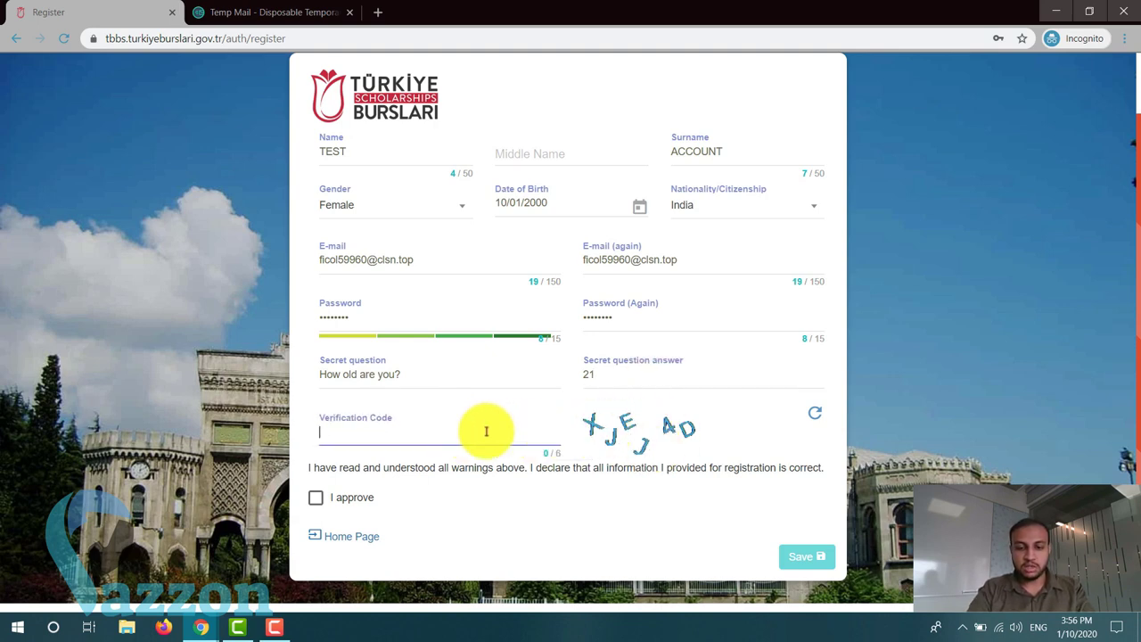
{"action": "type", "text": "XJE"}
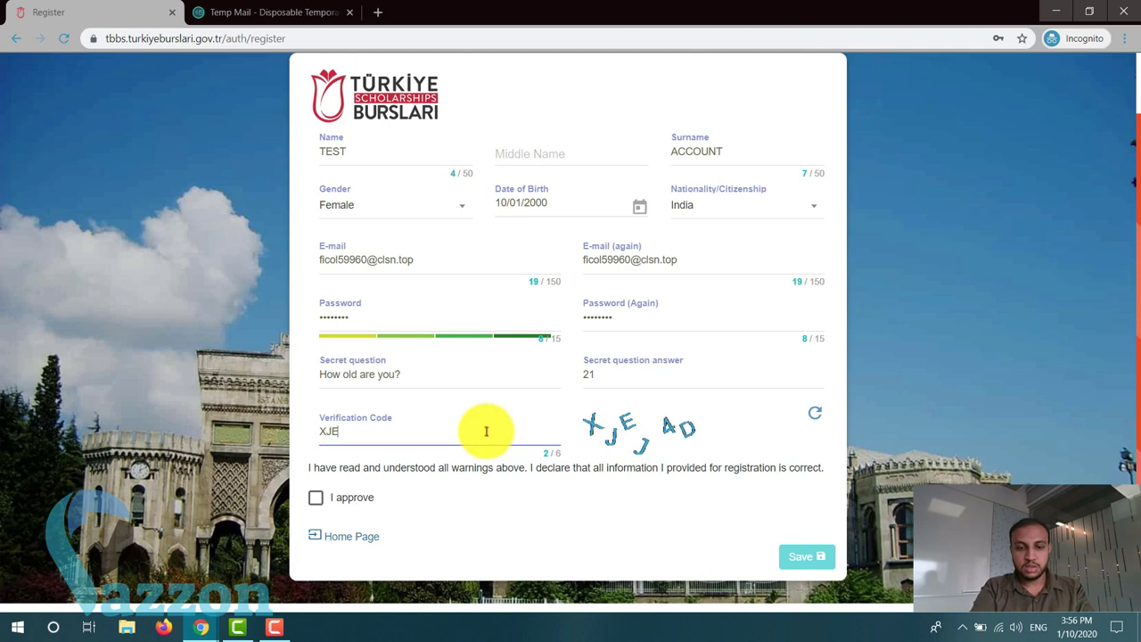
{"action": "type", "text": "J4D"}
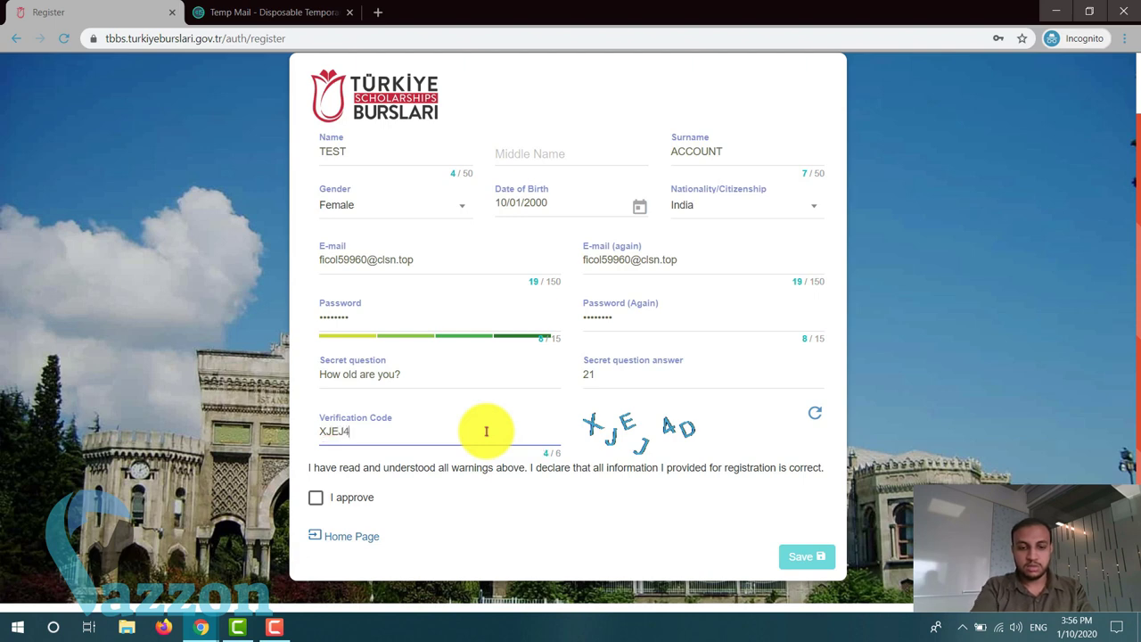
{"action": "left_click", "coordinate": [316, 499]}
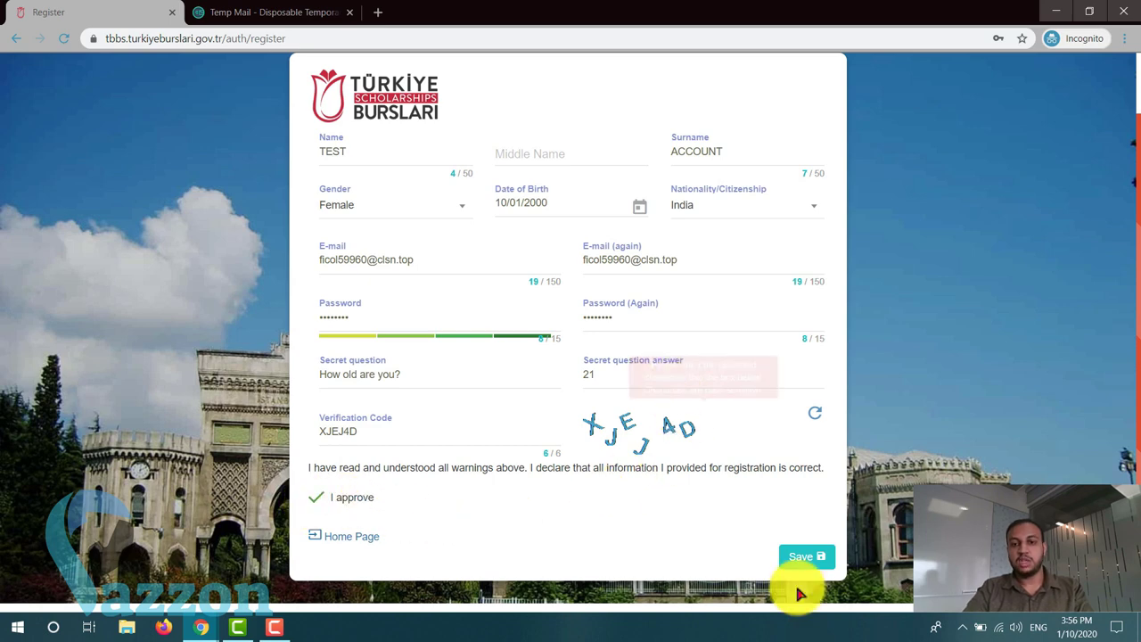
{"action": "left_click", "coordinate": [805, 560]}
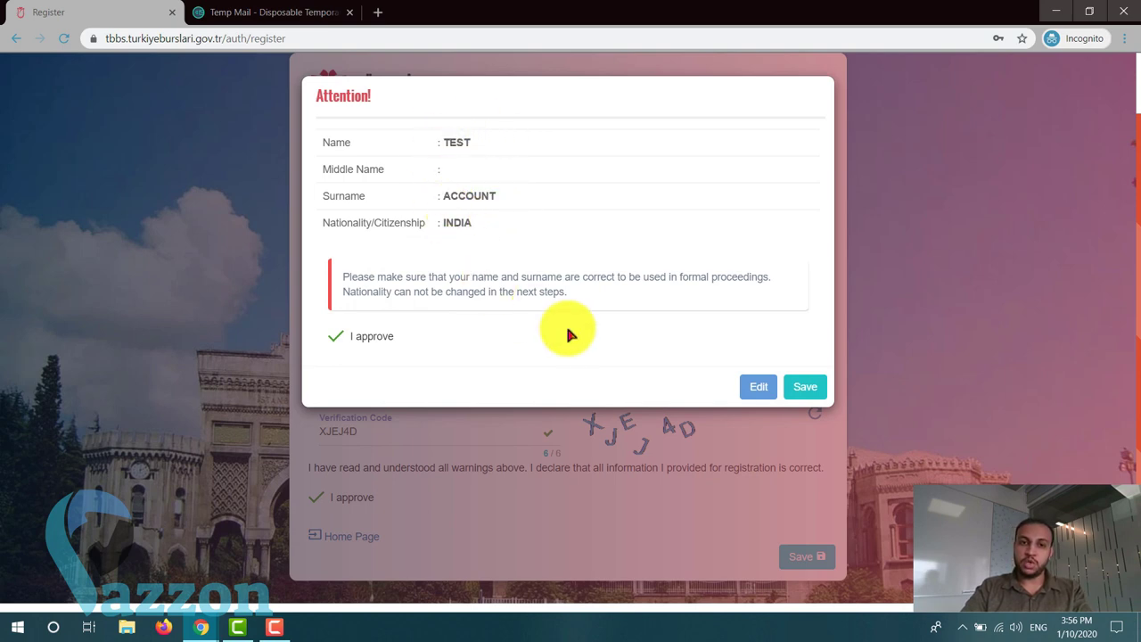
- Confirm the registration in the Attention dialog and return to the TBBS home page
{"action": "left_click", "coordinate": [801, 388]}
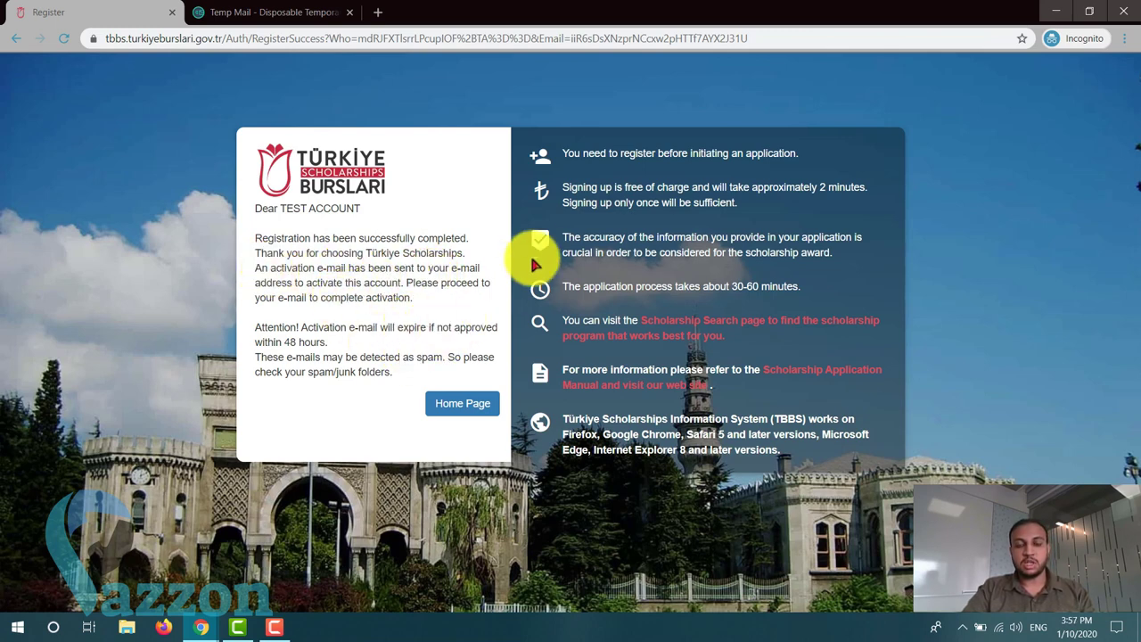
{"action": "left_click", "coordinate": [457, 401]}
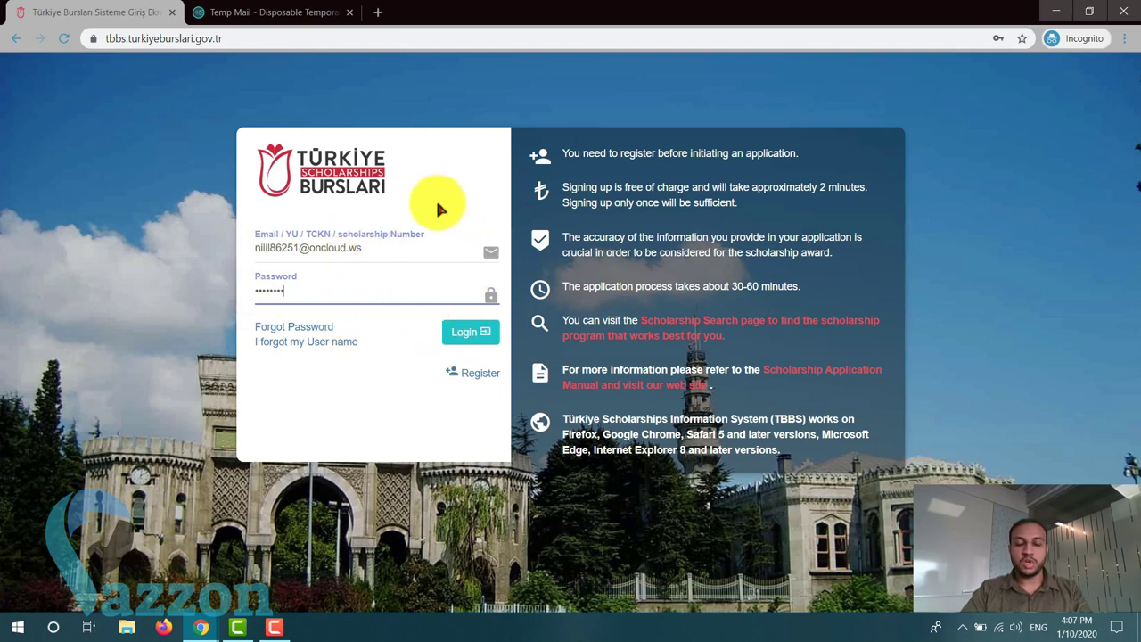
- Sign in to the new account and close the Temp Mail tab
{"action": "left_click", "coordinate": [473, 333]}
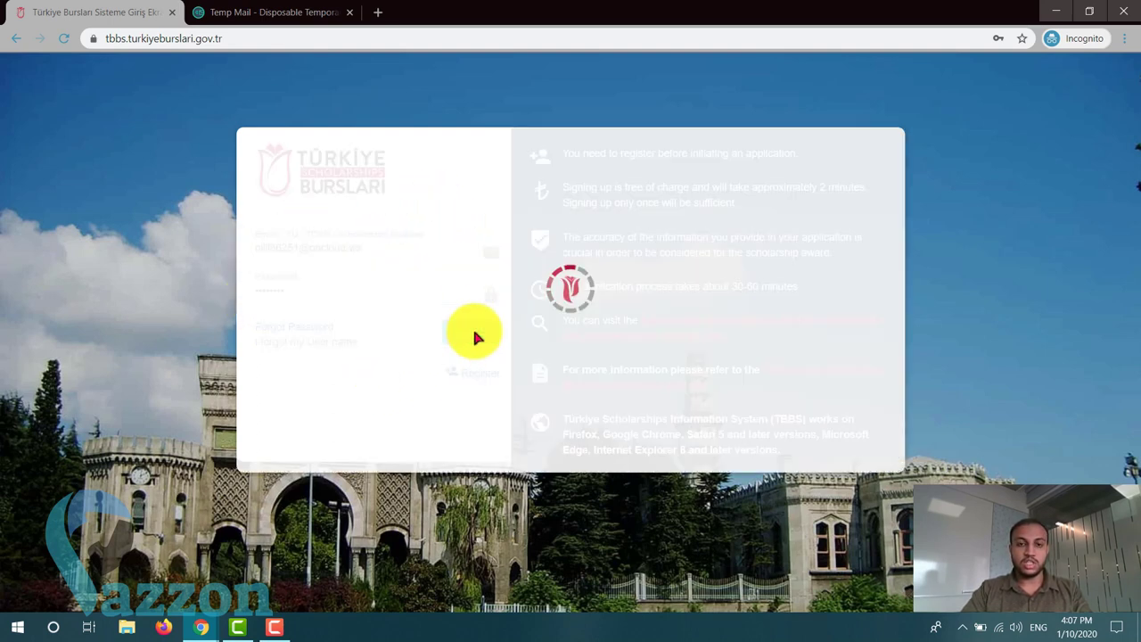
{"action": "left_click", "coordinate": [348, 12]}
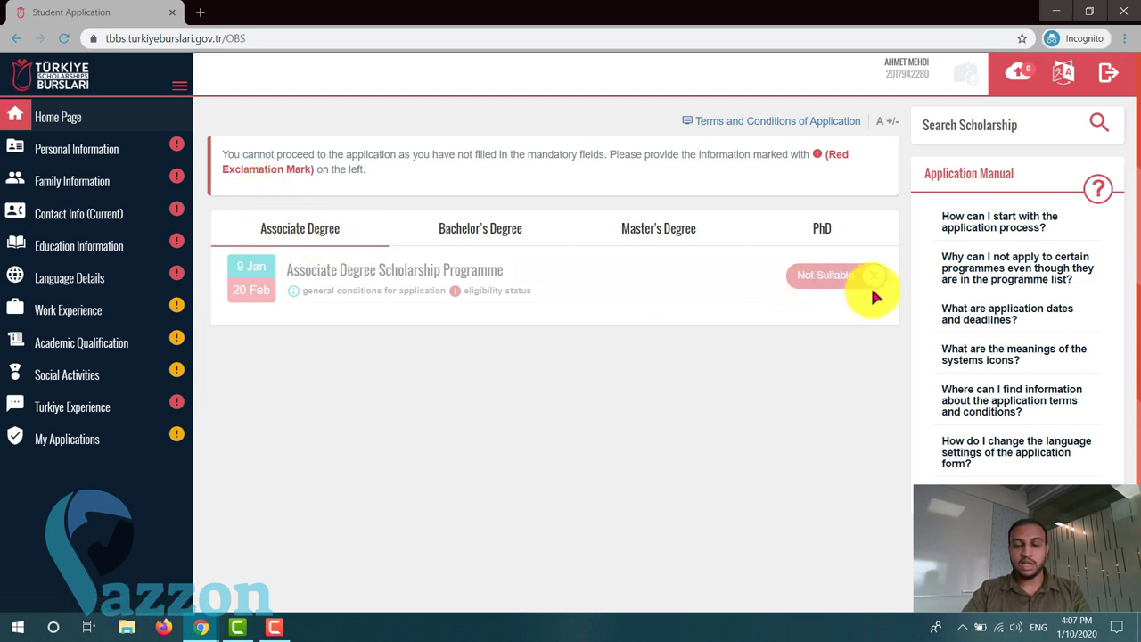
- Browse the Bachelor's, Master's and PhD programme lists, then open Scholarship Search in a new tab
{"action": "left_click", "coordinate": [484, 229]}
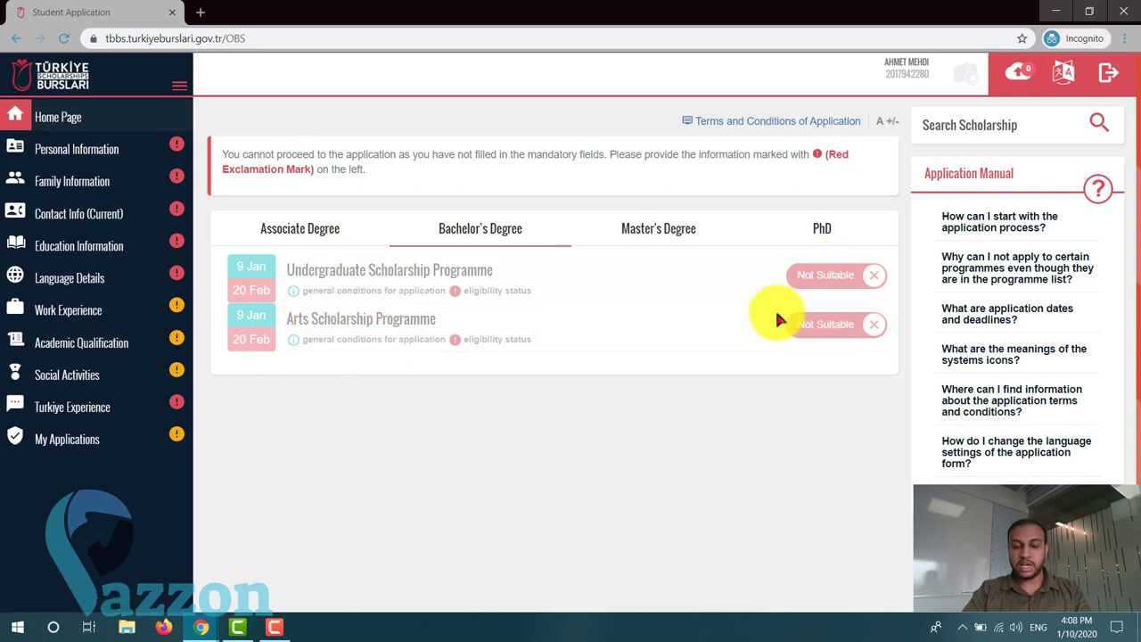
{"action": "left_click", "coordinate": [685, 233]}
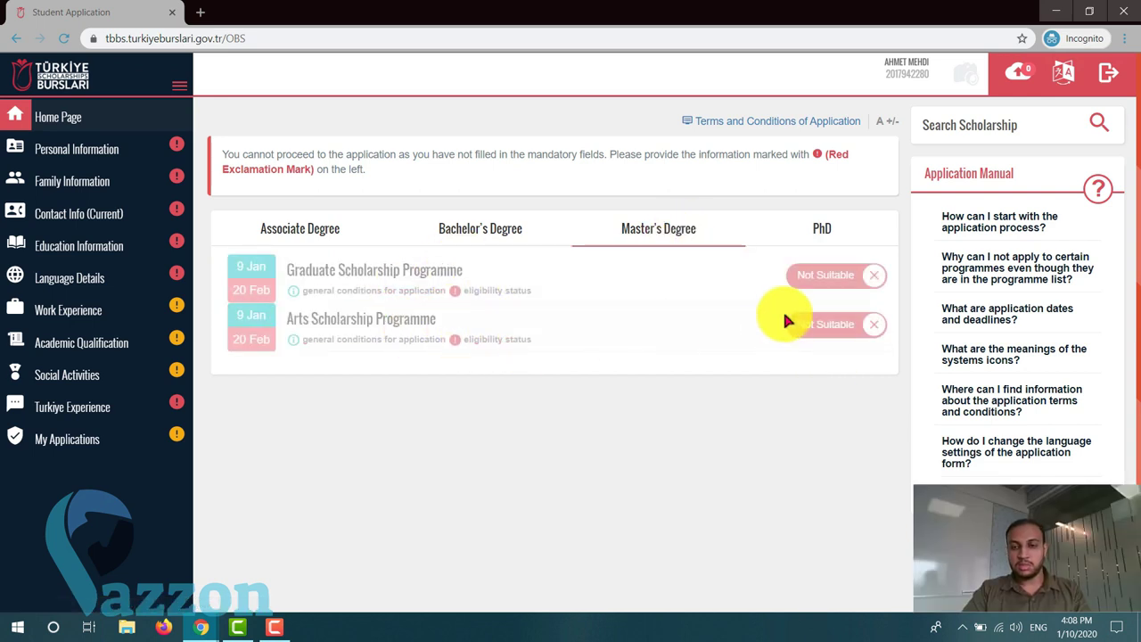
{"action": "left_click", "coordinate": [805, 232]}
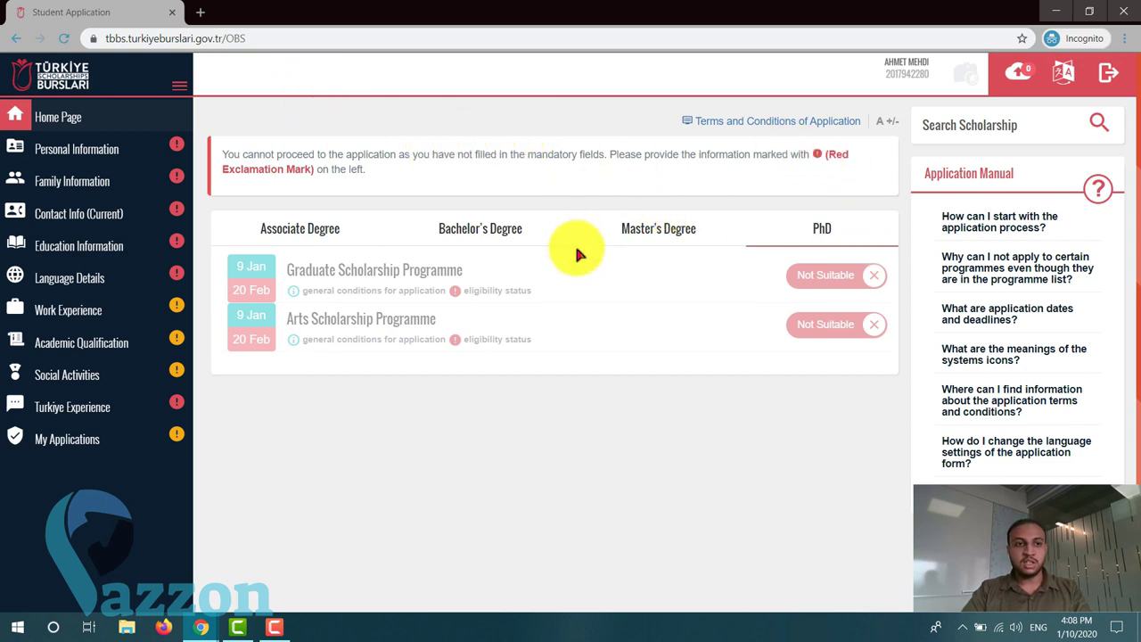
{"action": "left_click", "coordinate": [991, 130]}
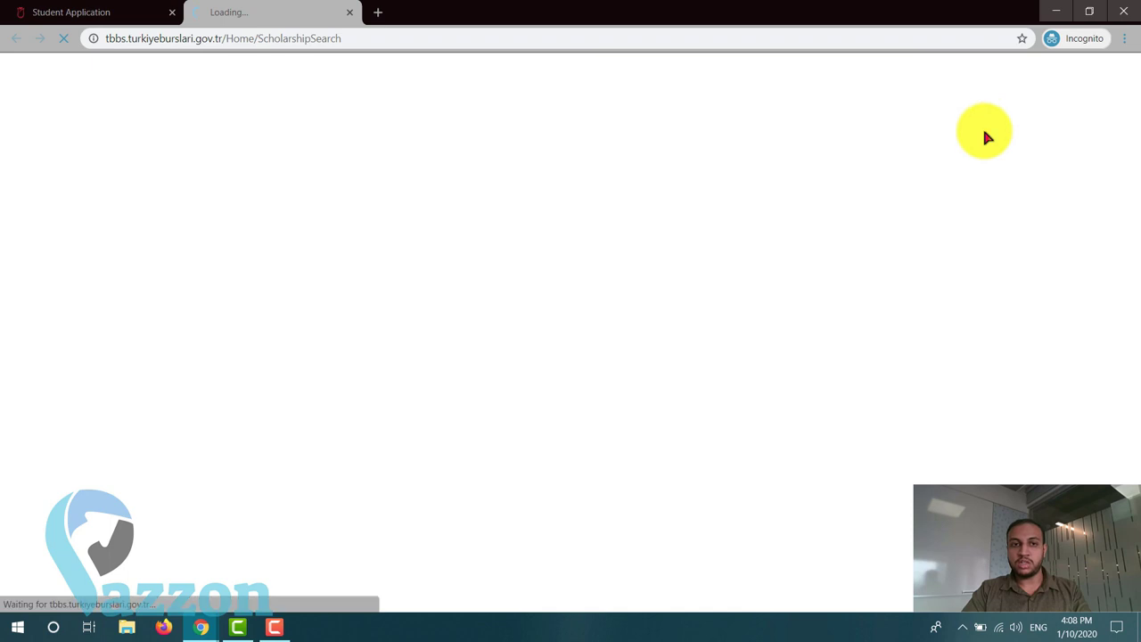
- Run the scholarship search for 'engineering' and scan the results
{"action": "left_click", "coordinate": [53, 11]}
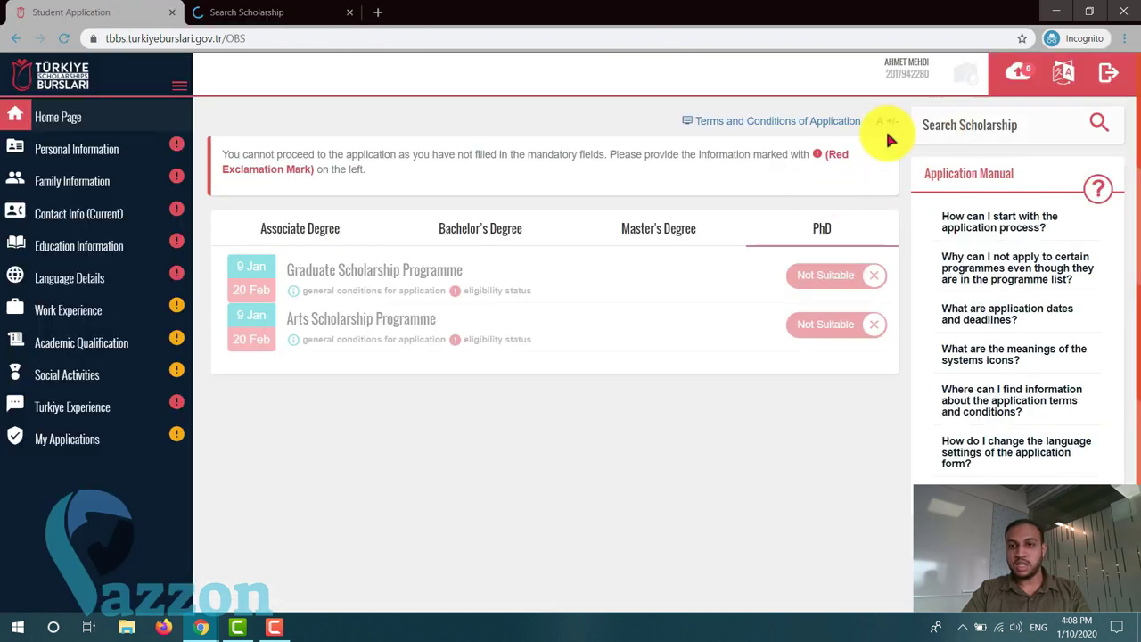
{"action": "left_click", "coordinate": [223, 12]}
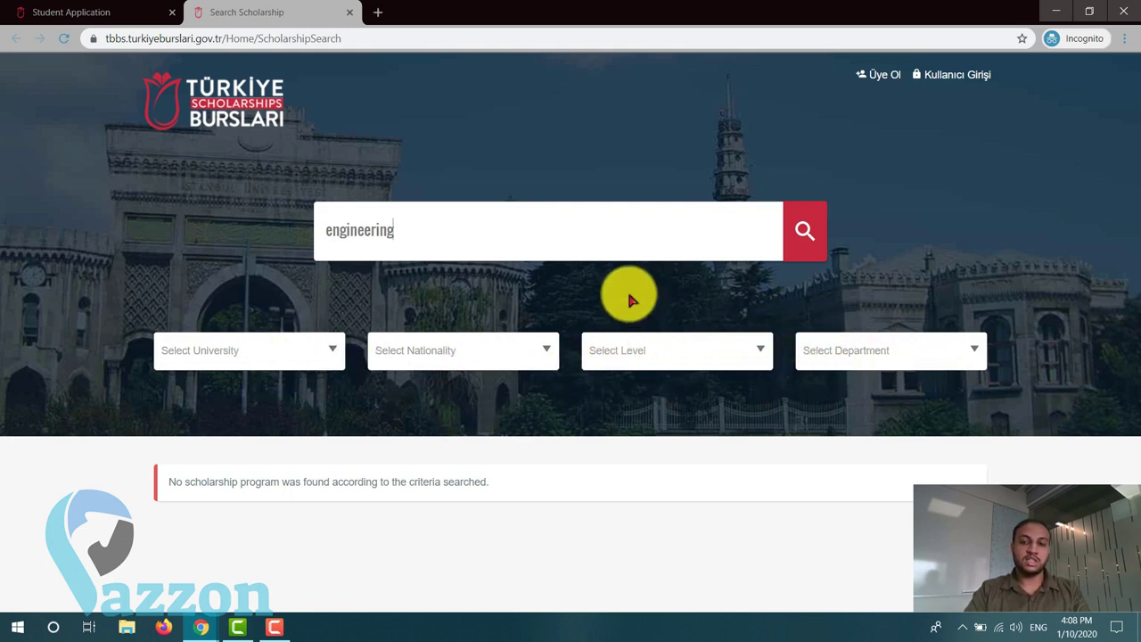
{"action": "left_click", "coordinate": [538, 242]}
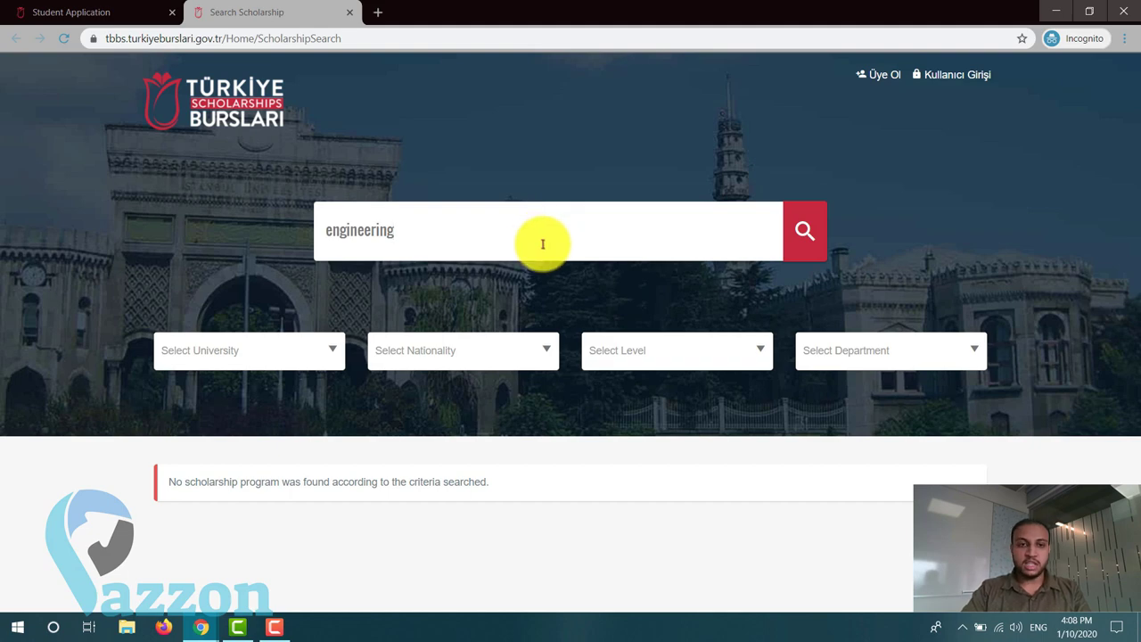
{"action": "key", "text": "Return"}
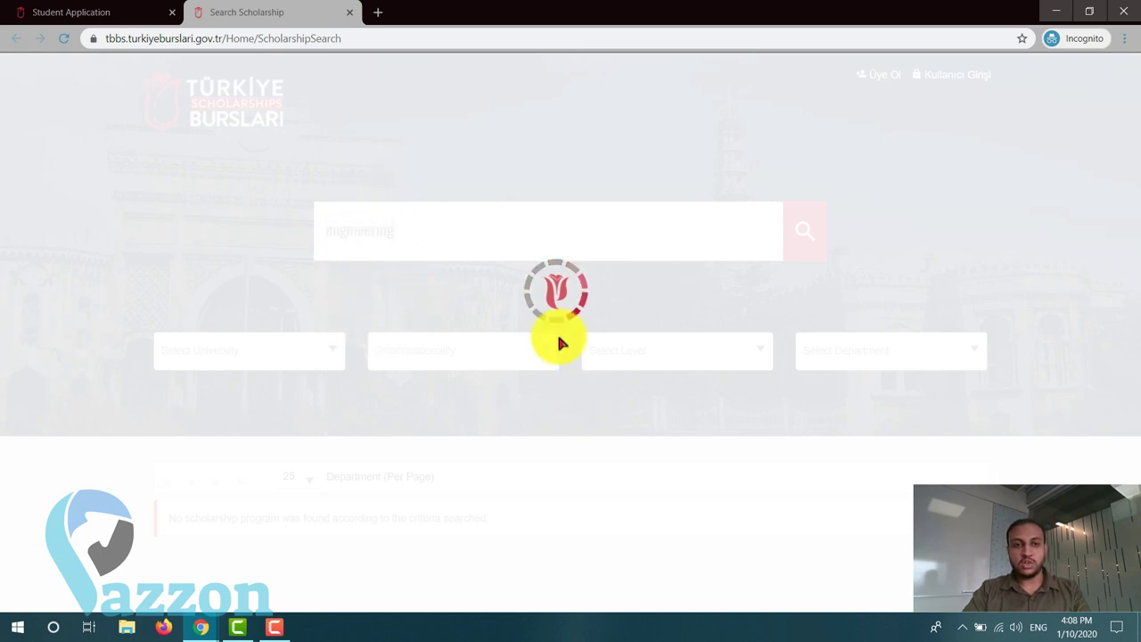
{"action": "scroll", "coordinate": [603, 416], "scroll_direction": "down", "scroll_amount": 3}
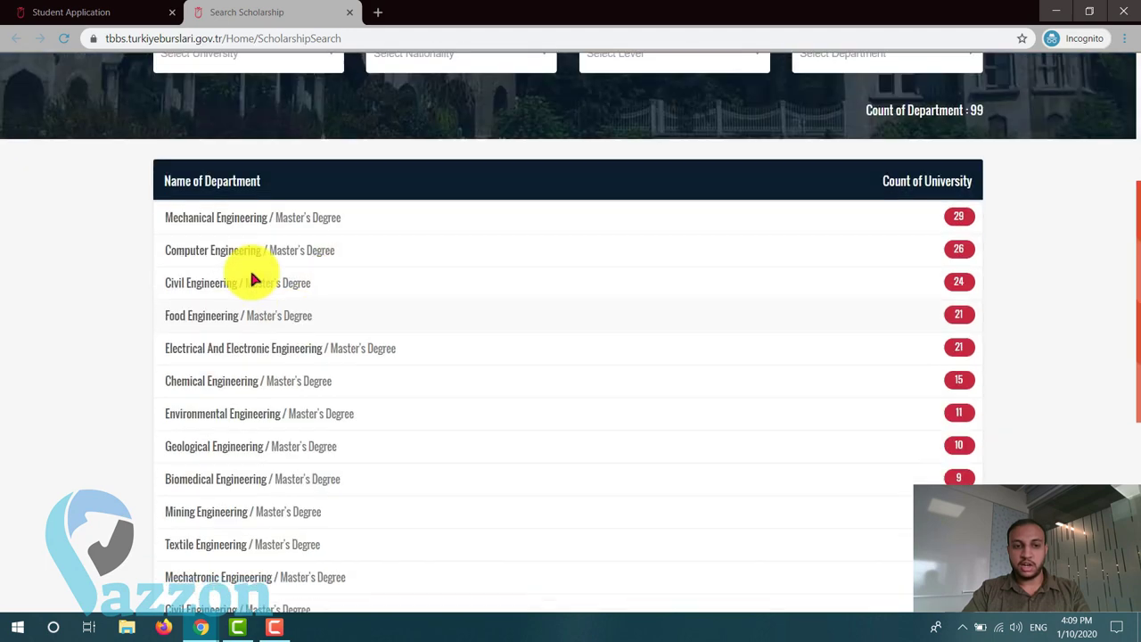
{"action": "scroll", "coordinate": [335, 449], "scroll_direction": "down", "scroll_amount": 2}
{"action": "scroll", "coordinate": [335, 450], "scroll_direction": "up", "scroll_amount": 1}
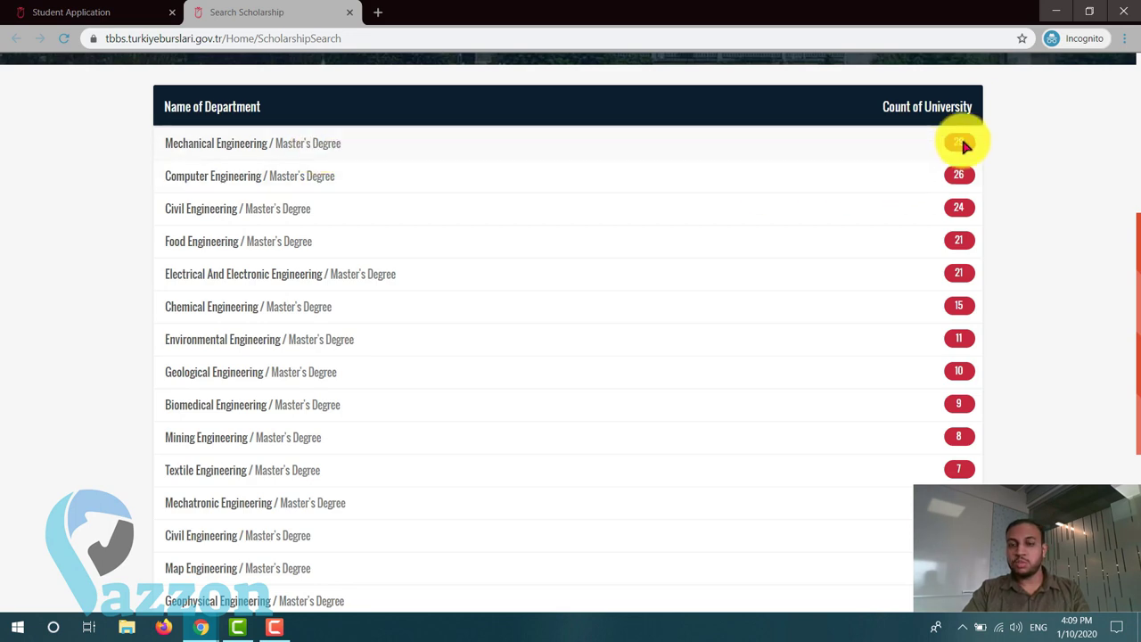
- Review Mechanical Engineering universities and Erciyes University's details, then close the search tab
{"action": "left_click", "coordinate": [264, 148]}
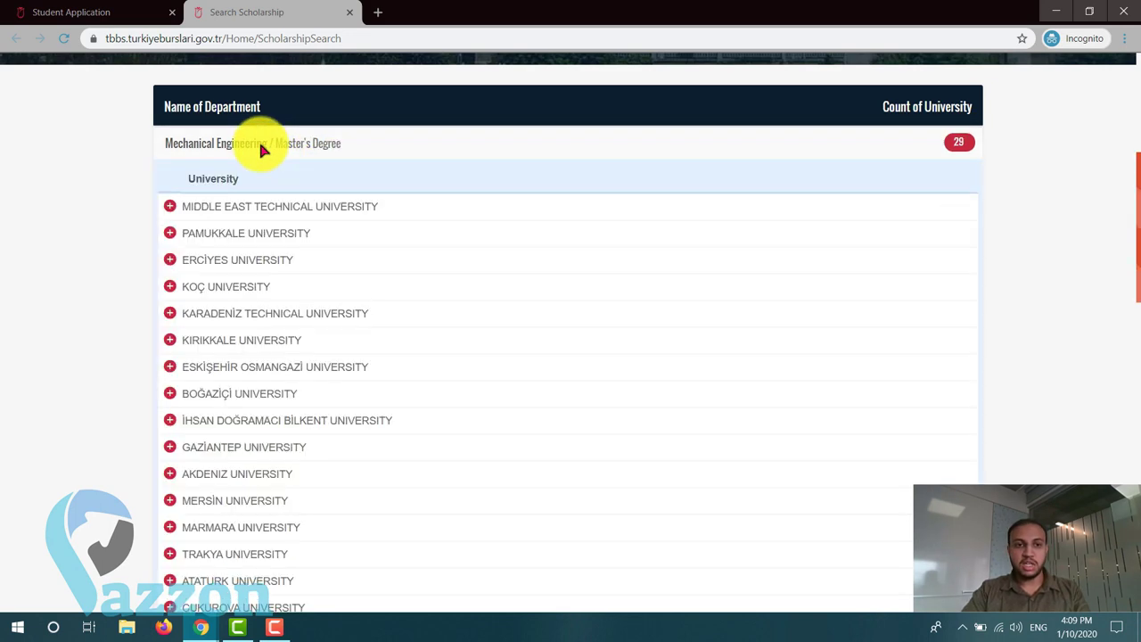
{"action": "scroll", "coordinate": [214, 460], "scroll_direction": "down", "scroll_amount": 3}
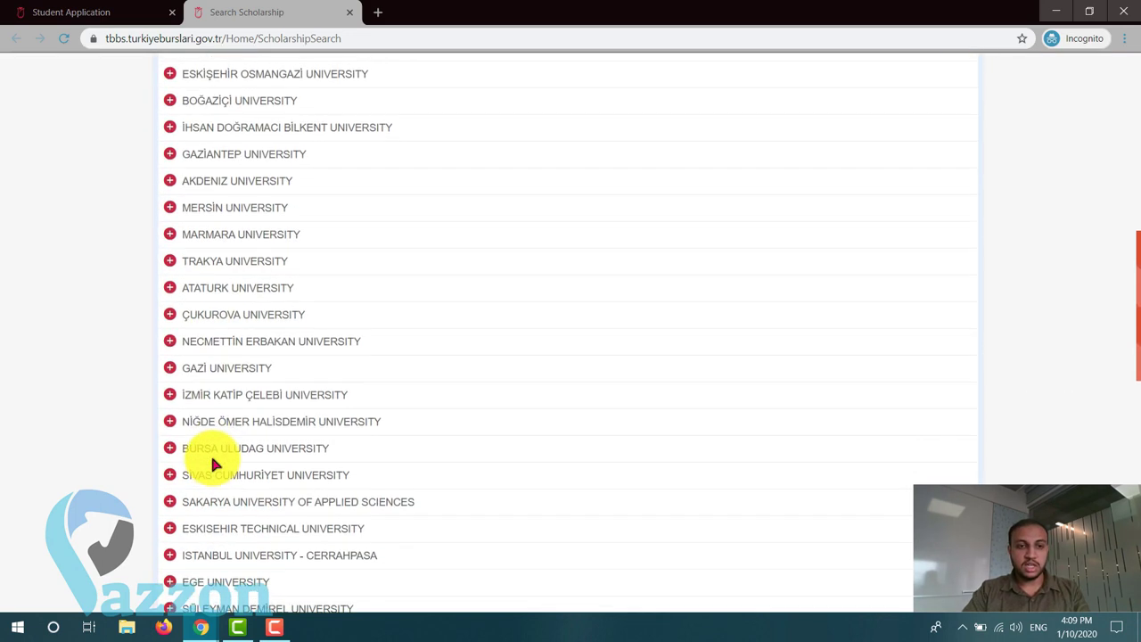
{"action": "scroll", "coordinate": [210, 453], "scroll_direction": "up", "scroll_amount": 3}
{"action": "left_click", "coordinate": [170, 185]}
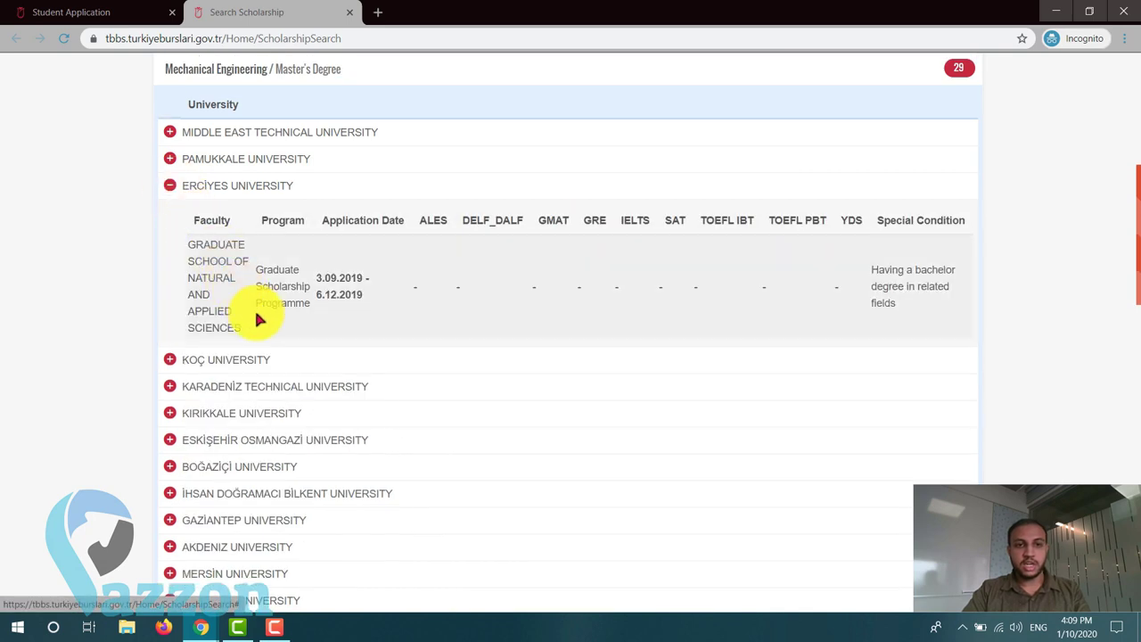
{"action": "left_click", "coordinate": [171, 185]}
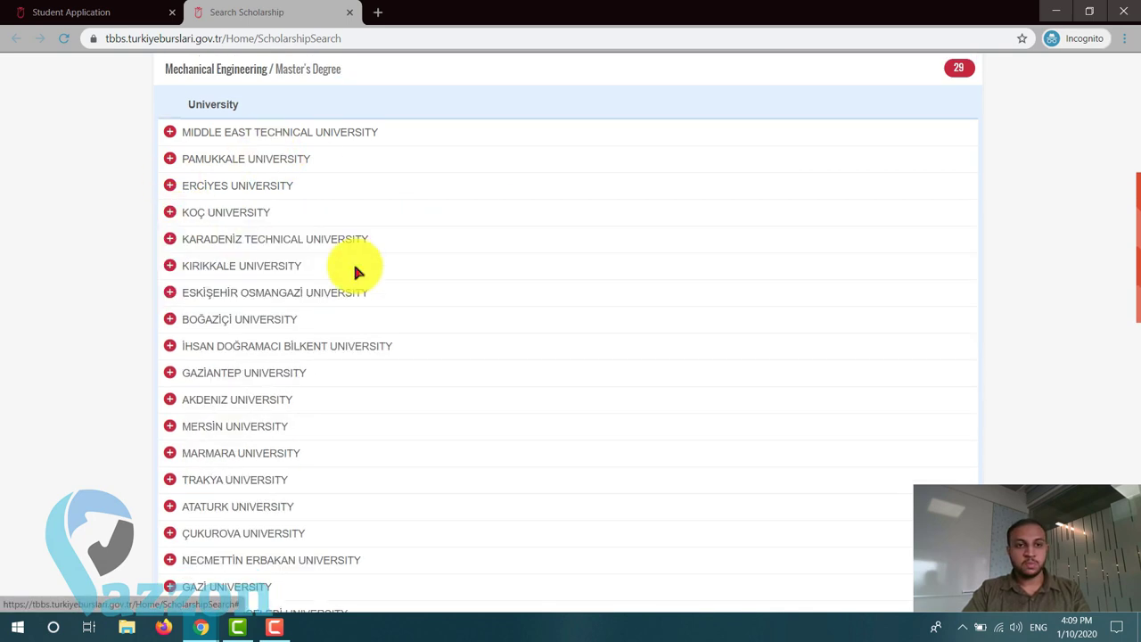
{"action": "scroll", "coordinate": [356, 271], "scroll_direction": "down", "scroll_amount": 10}
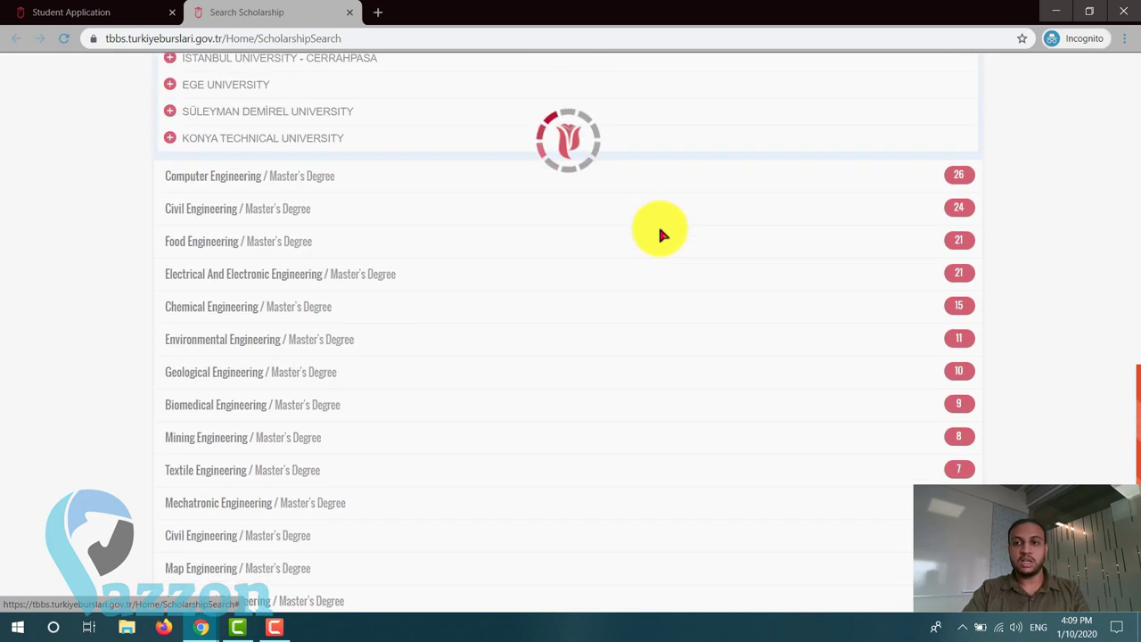
{"action": "scroll", "coordinate": [529, 298], "scroll_direction": "up", "scroll_amount": 3}
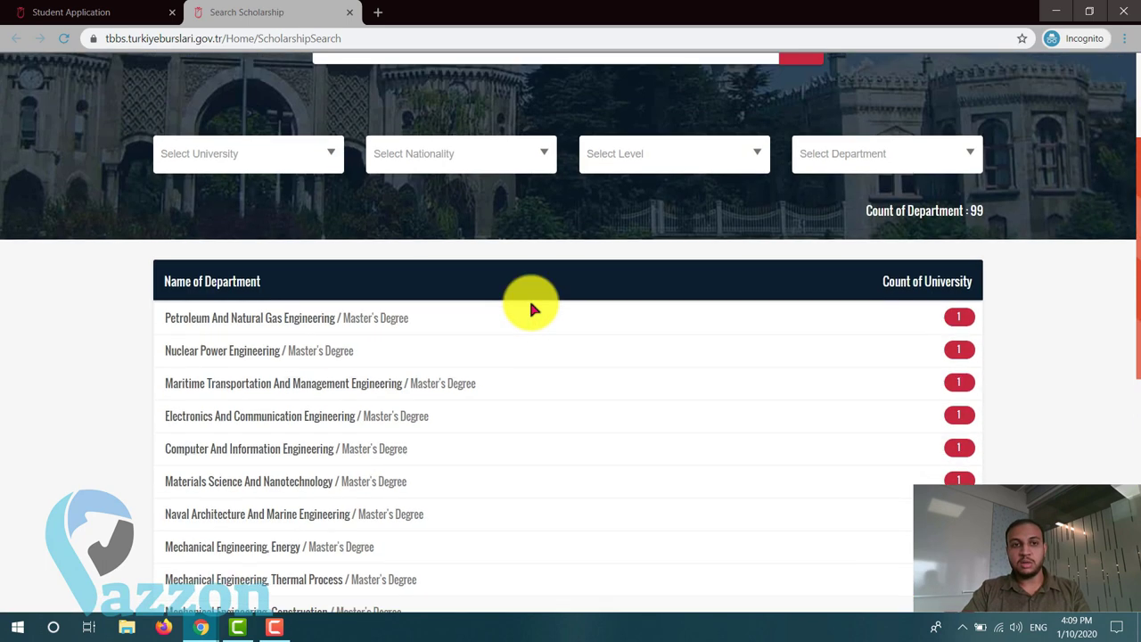
{"action": "scroll", "coordinate": [523, 301], "scroll_direction": "down", "scroll_amount": 6}
{"action": "scroll", "coordinate": [403, 195], "scroll_direction": "up", "scroll_amount": 4}
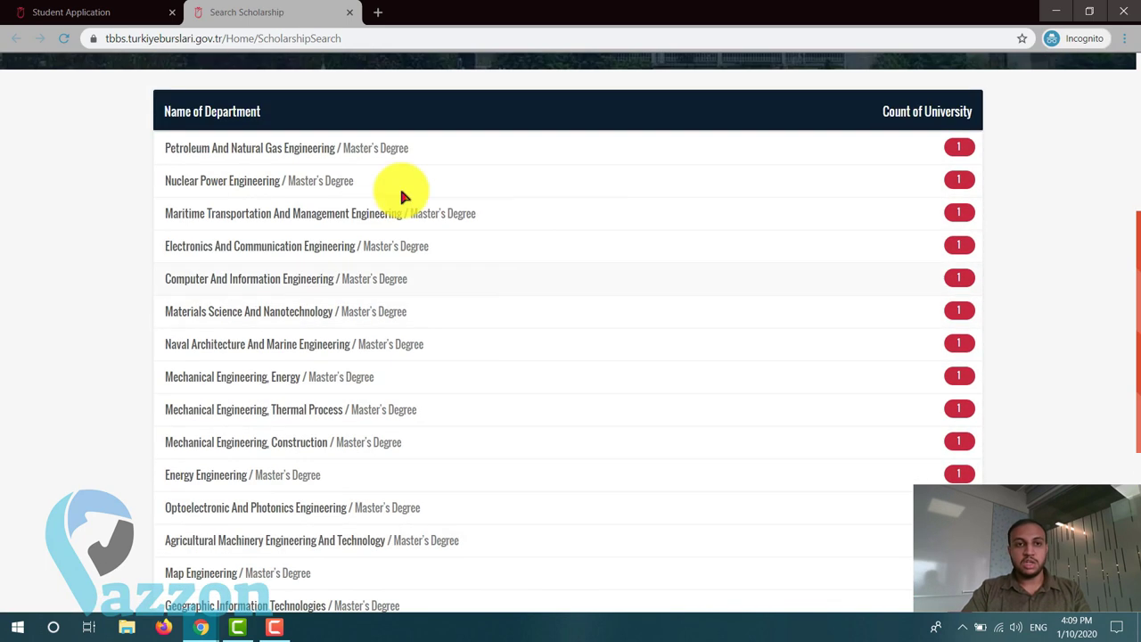
{"action": "left_click", "coordinate": [350, 13]}
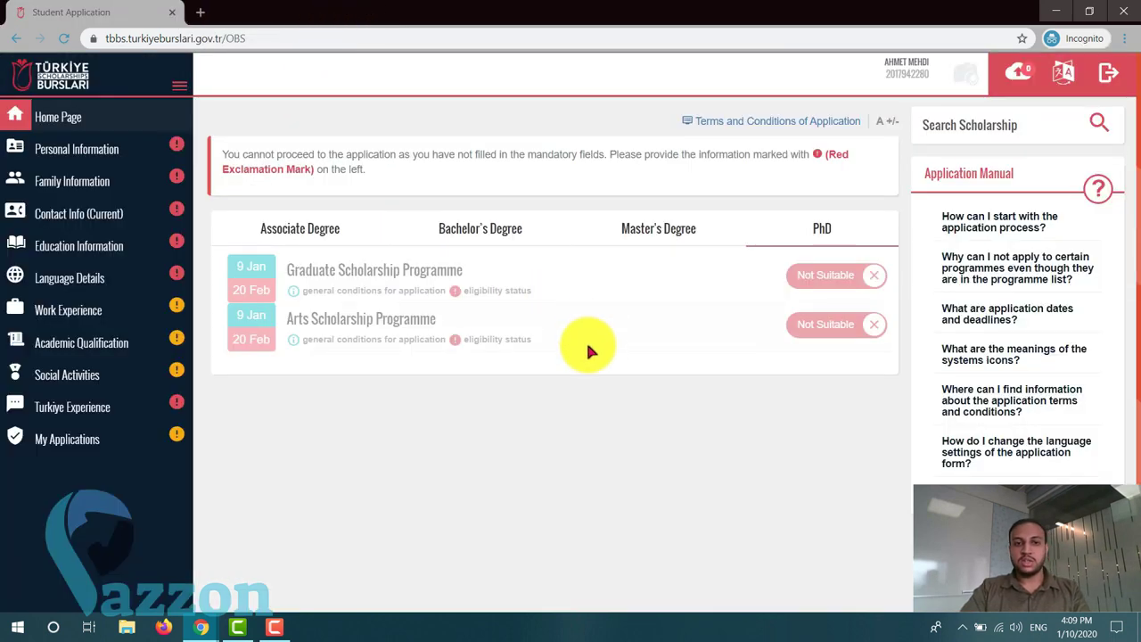
- View the Bachelor's and Associate Degree lists, then edit the Personal Information card
{"action": "left_click", "coordinate": [327, 231]}
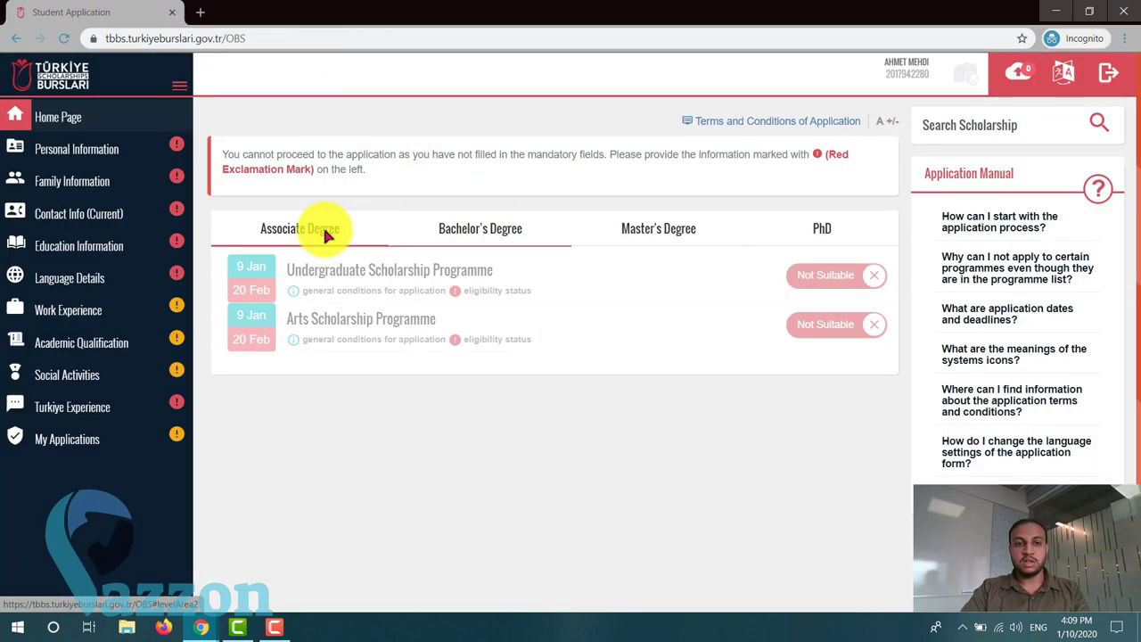
{"action": "left_click", "coordinate": [356, 230]}
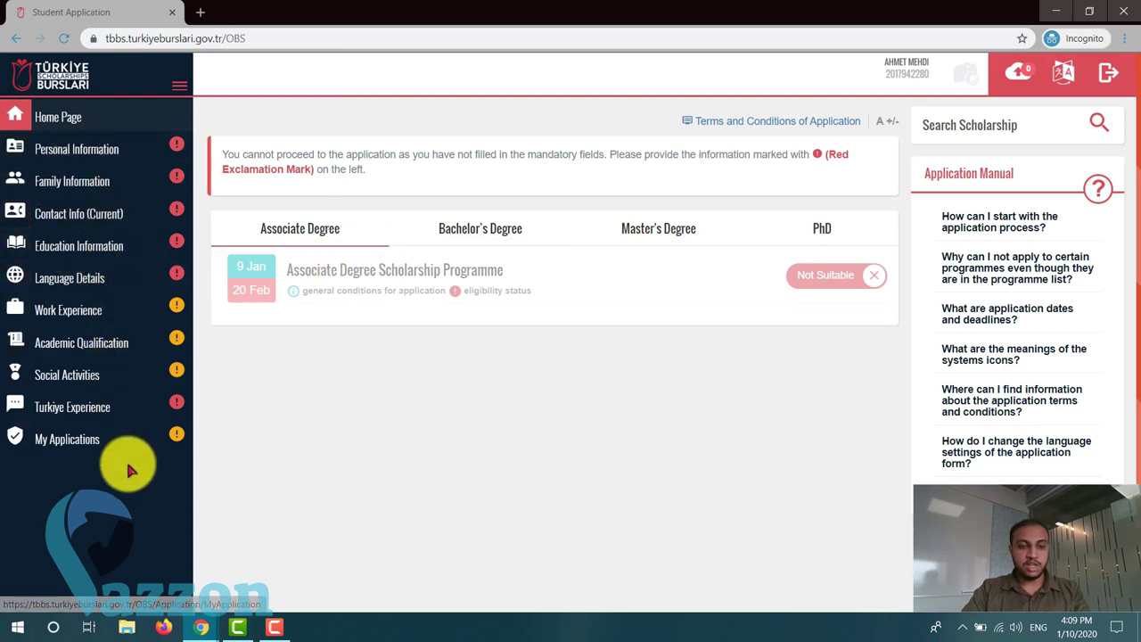
{"action": "left_click", "coordinate": [156, 154]}
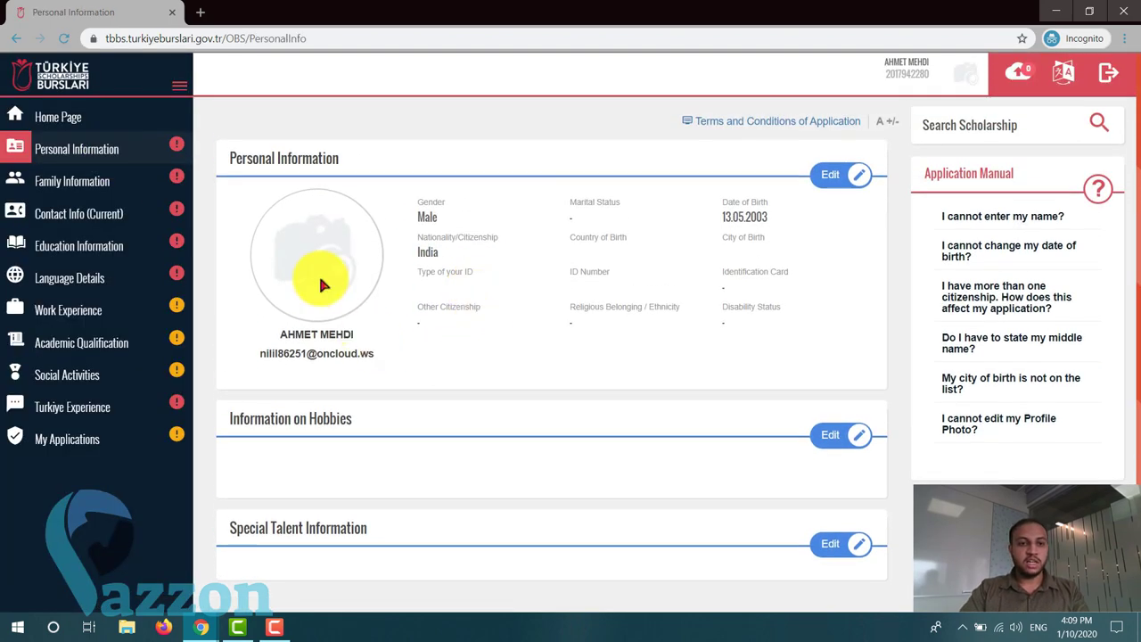
{"action": "left_click", "coordinate": [841, 177]}
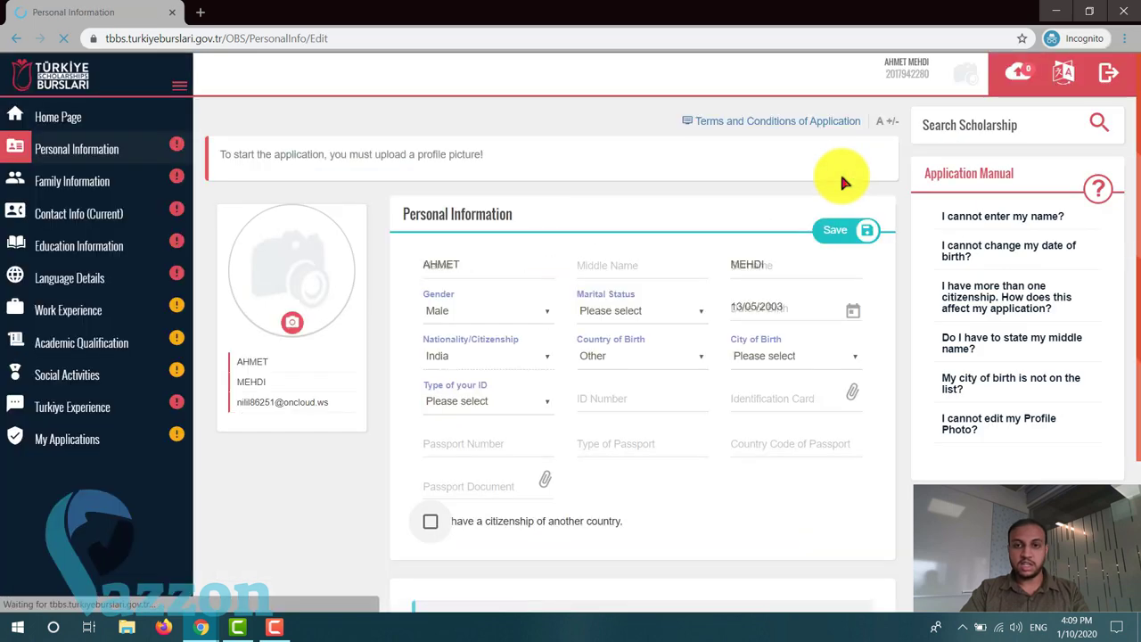
- Upload Documents > TBBS > Passportsizephoto as the profile picture, cropped to the full portrait
{"action": "left_click", "coordinate": [292, 322]}
{"action": "left_click", "coordinate": [424, 139]}
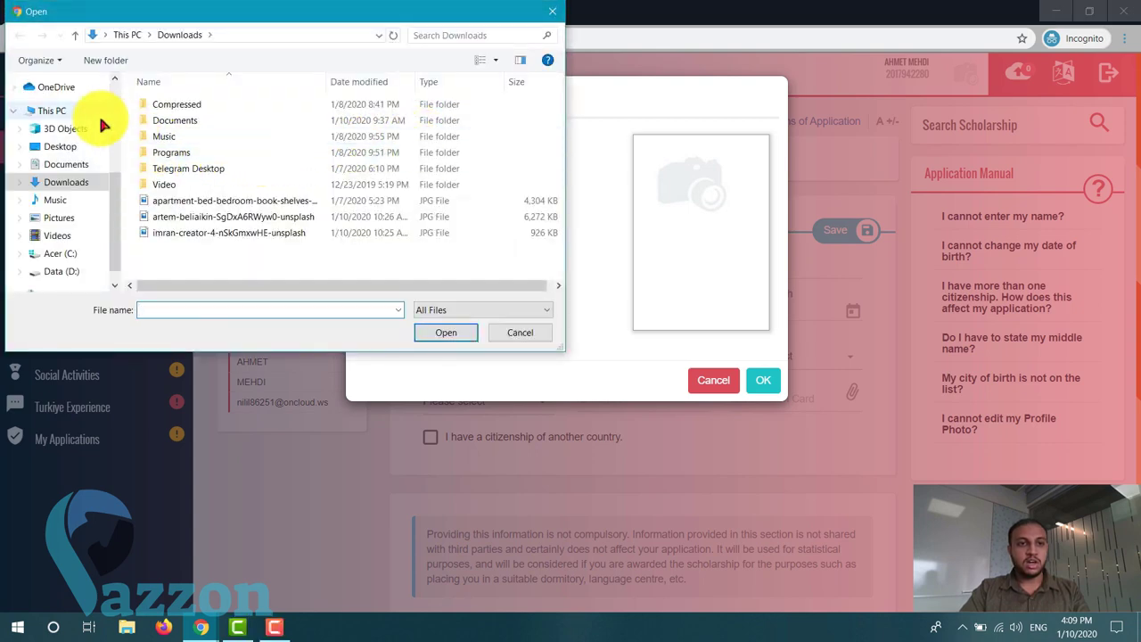
{"action": "left_click", "coordinate": [66, 164]}
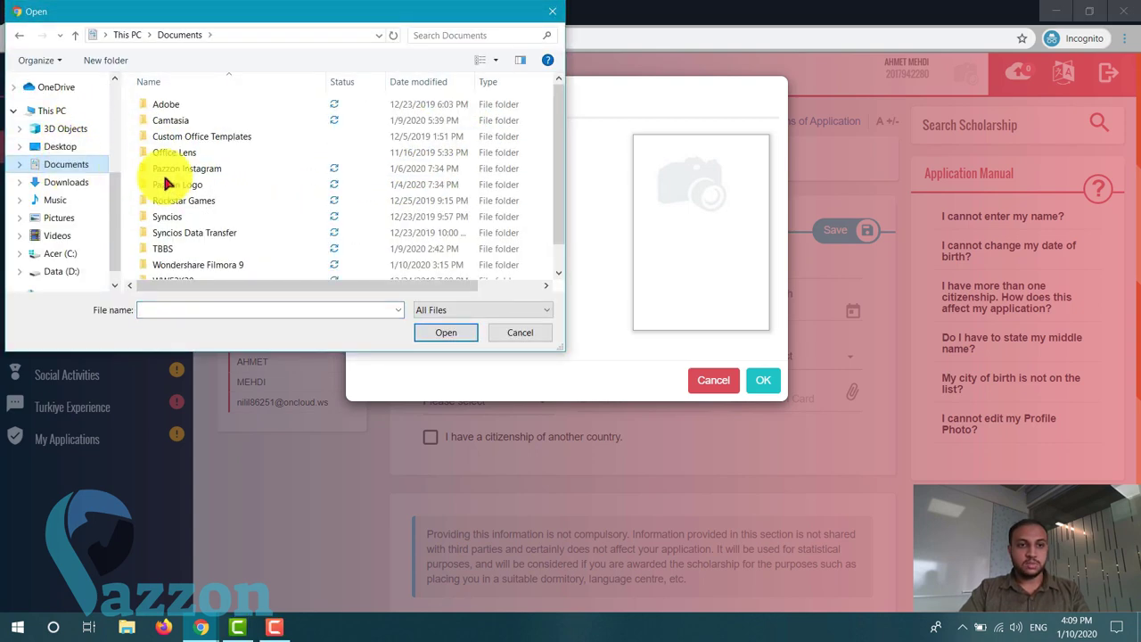
{"action": "scroll", "coordinate": [187, 187], "scroll_direction": "down", "scroll_amount": 1}
{"action": "double_click", "coordinate": [153, 226]}
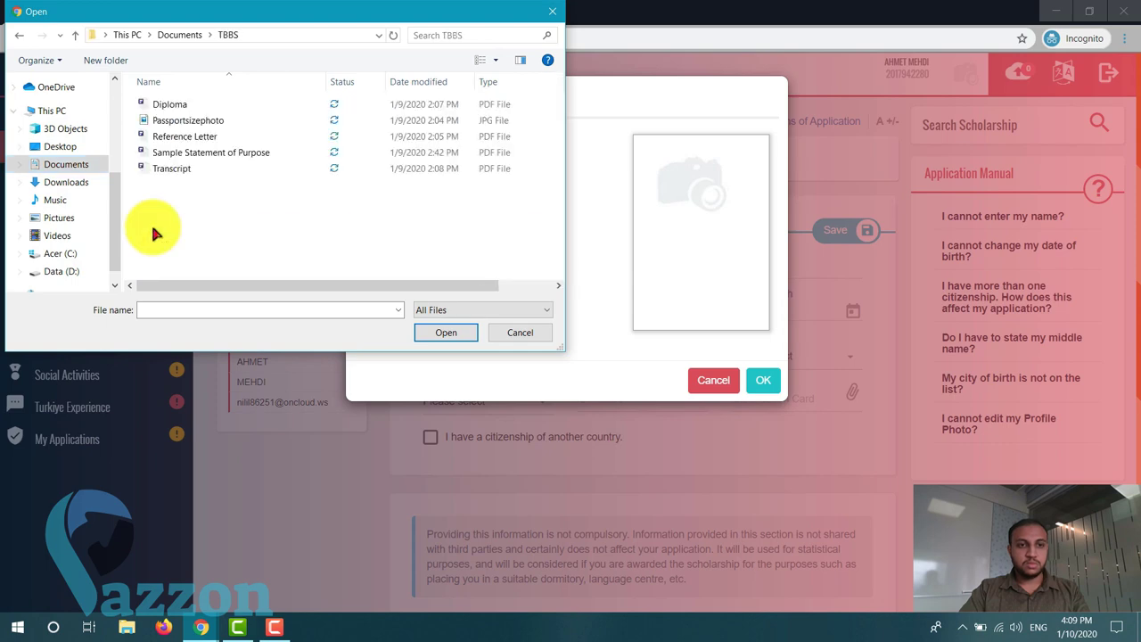
{"action": "double_click", "coordinate": [186, 125]}
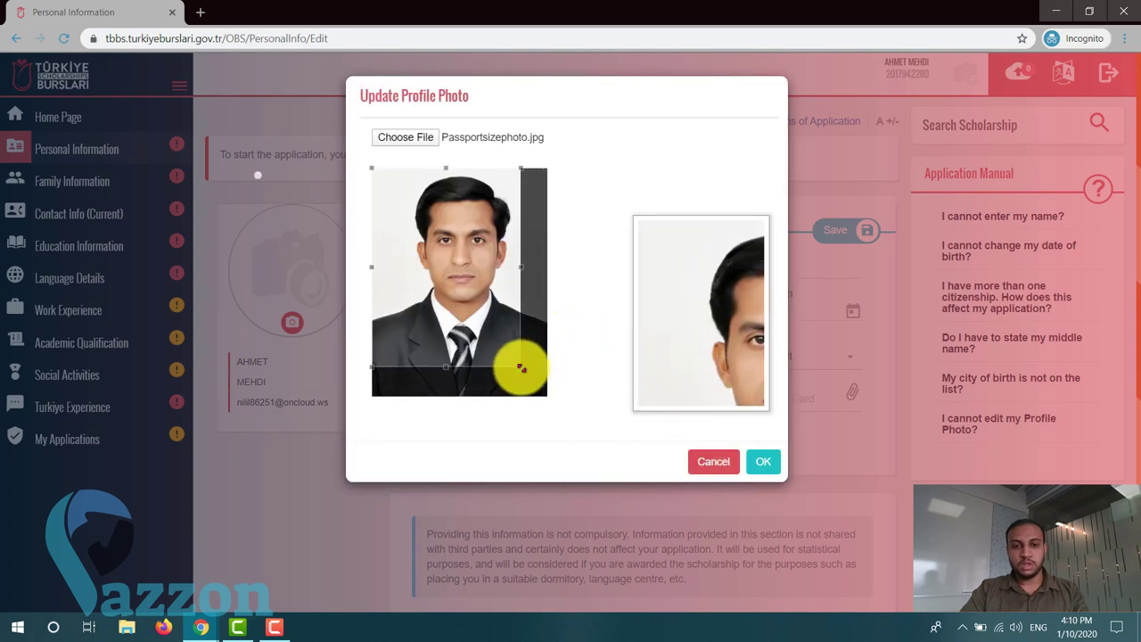
{"action": "left_click_drag", "start_coordinate": [521, 365], "coordinate": [566, 441]}
{"action": "left_click", "coordinate": [762, 462]}
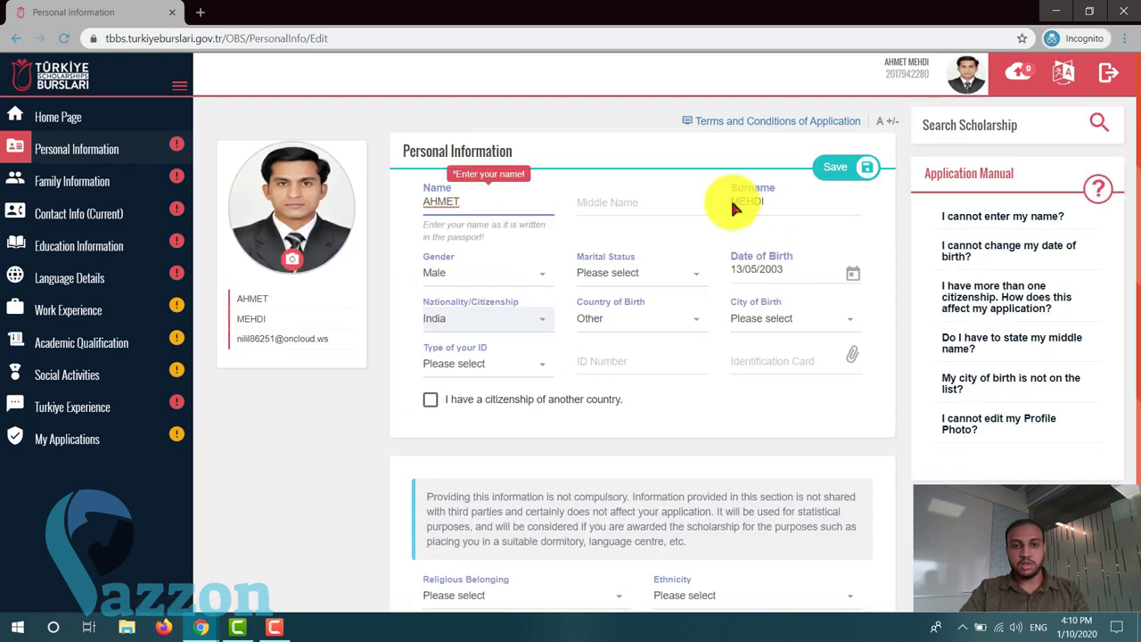
- Set marital status to Single and date of birth to 2 January 2000
{"action": "left_click", "coordinate": [740, 203]}
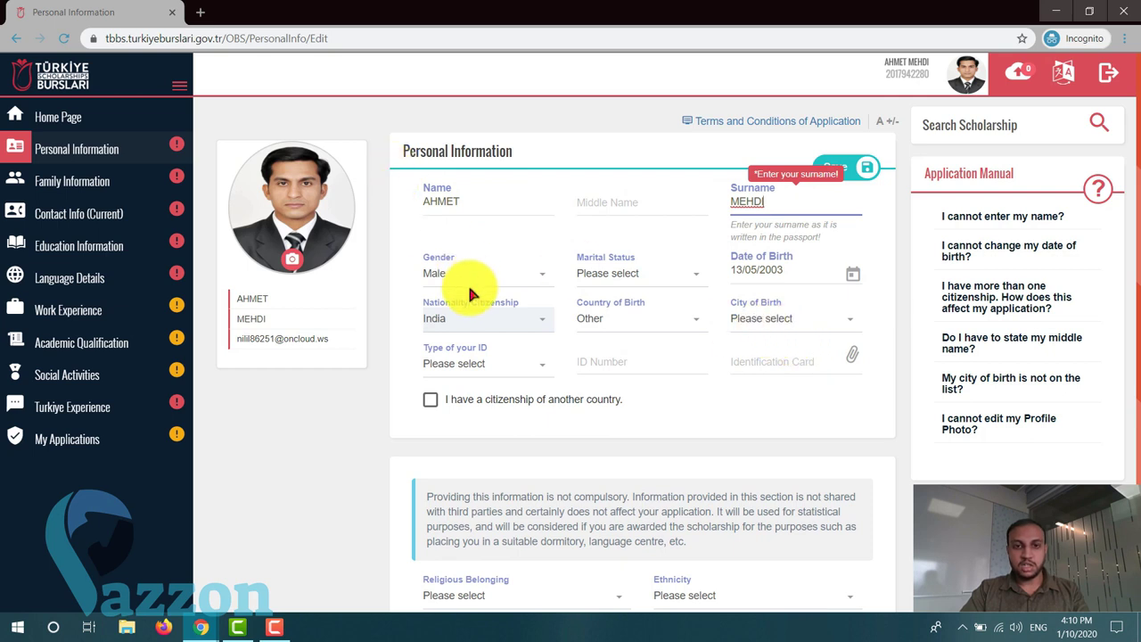
{"action": "left_click", "coordinate": [624, 273]}
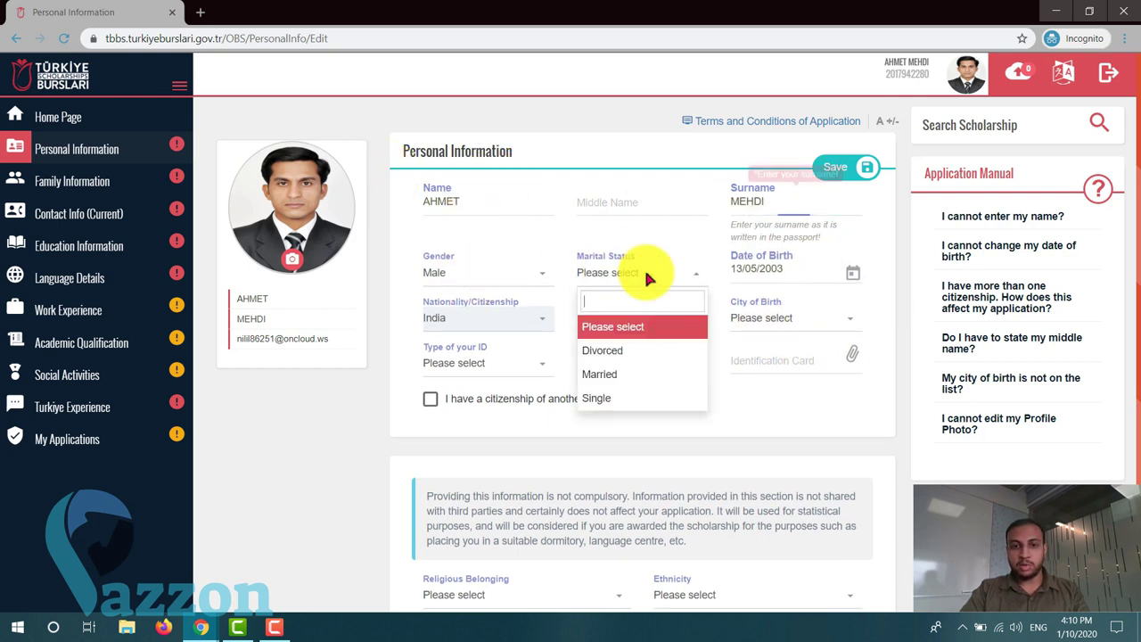
{"action": "left_click", "coordinate": [606, 392]}
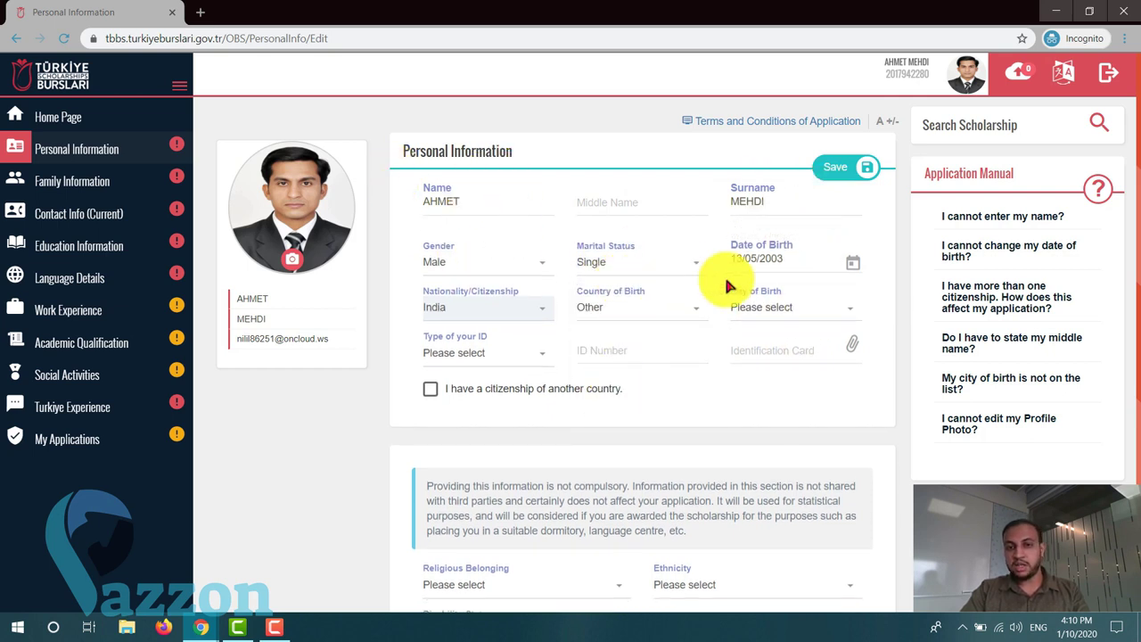
{"action": "left_click", "coordinate": [851, 267]}
{"action": "left_click", "coordinate": [815, 265]}
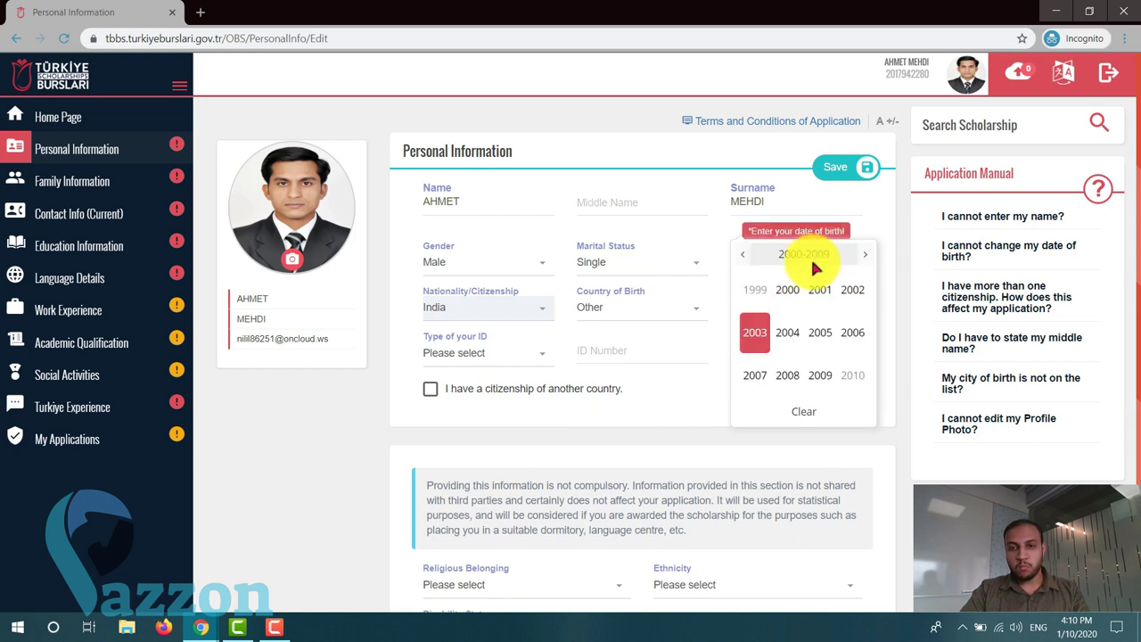
{"action": "left_click", "coordinate": [743, 256]}
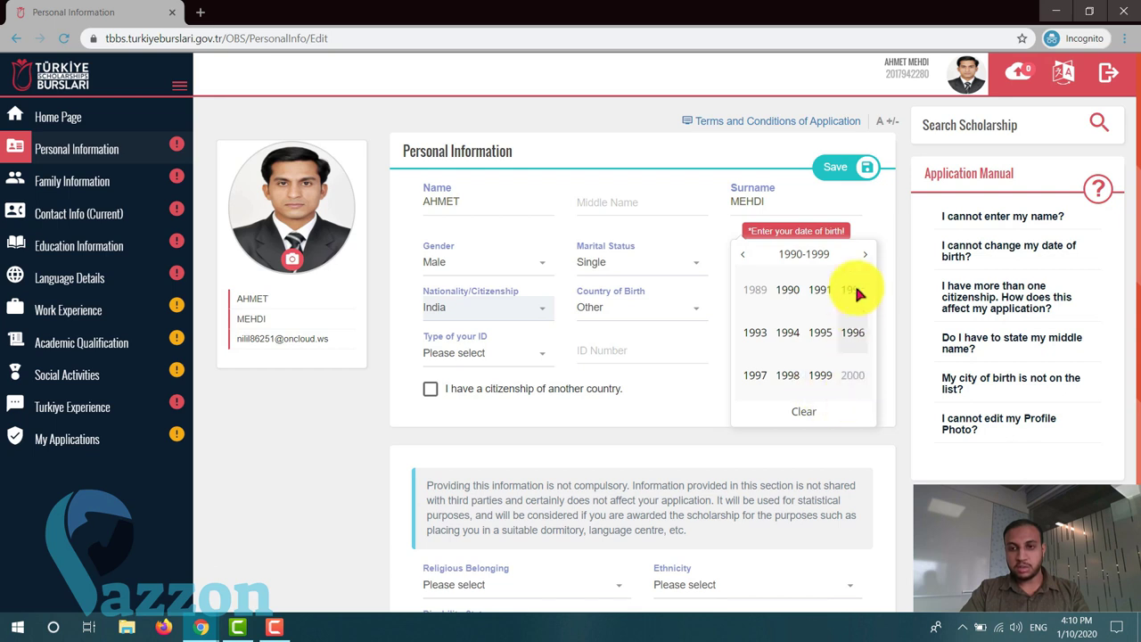
{"action": "left_click", "coordinate": [865, 255]}
{"action": "left_click", "coordinate": [784, 289]}
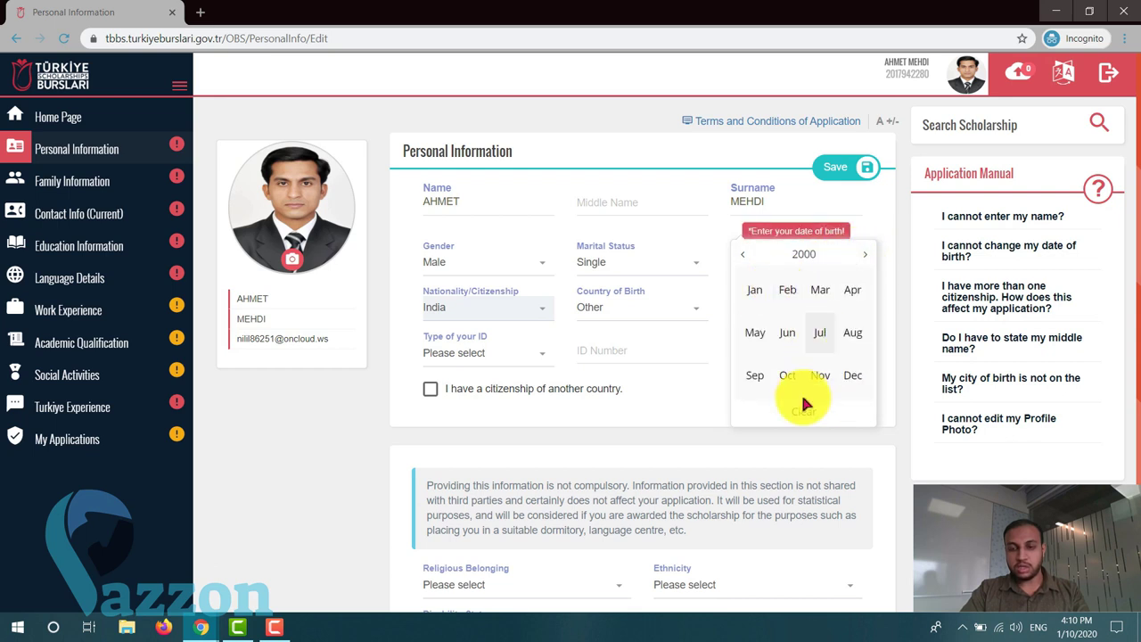
{"action": "left_click", "coordinate": [758, 294]}
{"action": "left_click", "coordinate": [755, 325]}
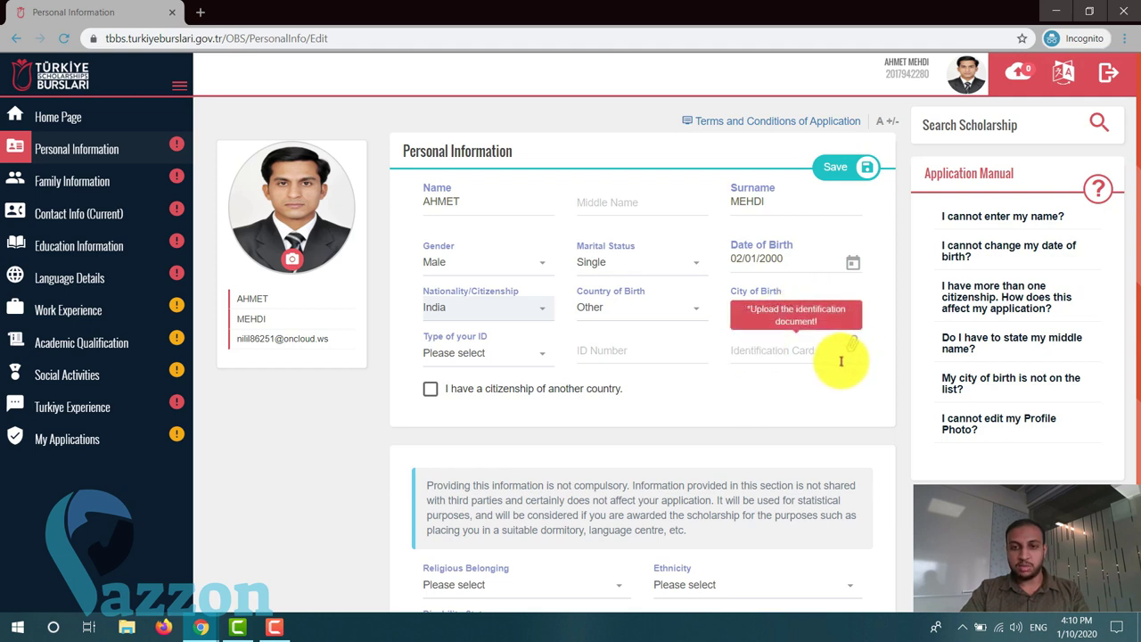
- Set birthplace to Malappuram, India and choose Passport as the ID type
{"action": "left_click", "coordinate": [651, 313]}
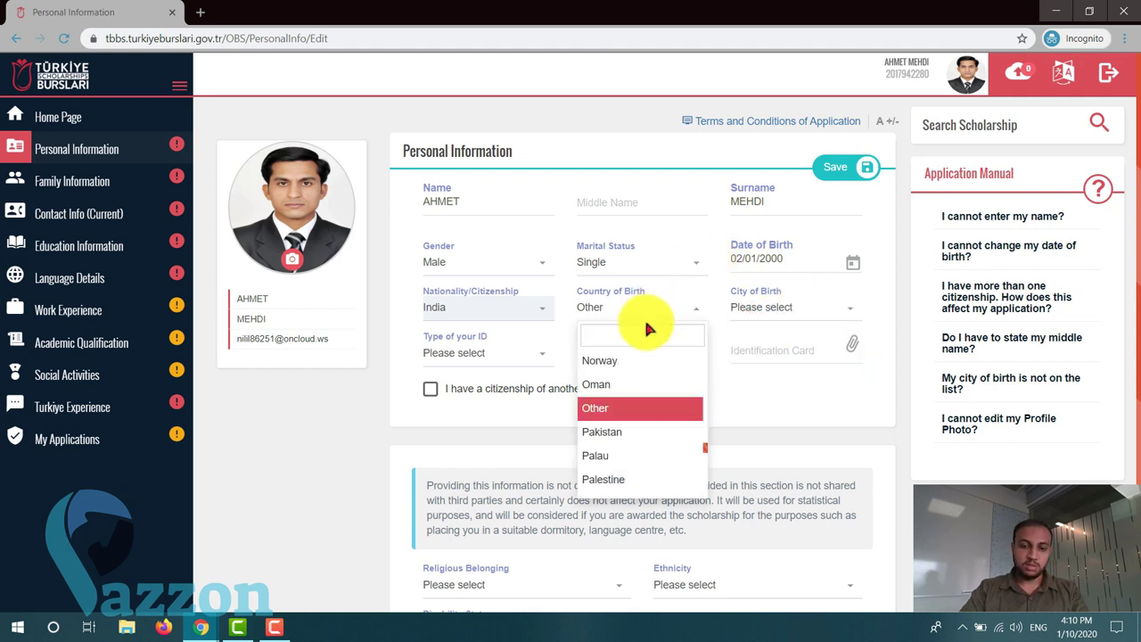
{"action": "type", "text": "indi"}
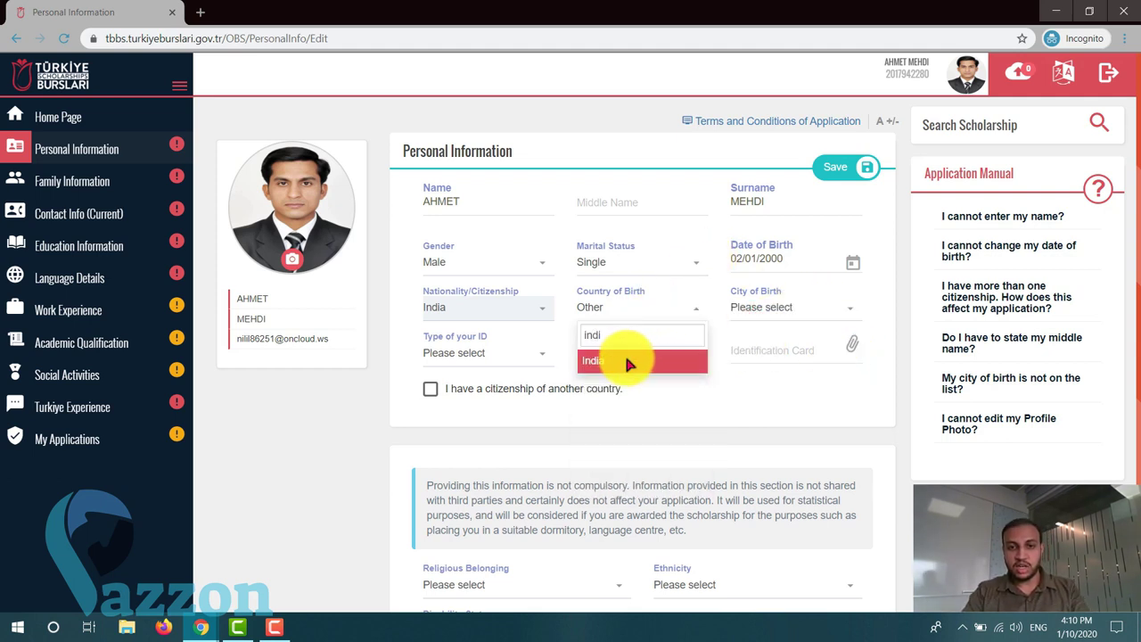
{"action": "left_click", "coordinate": [624, 360]}
{"action": "left_click", "coordinate": [769, 307]}
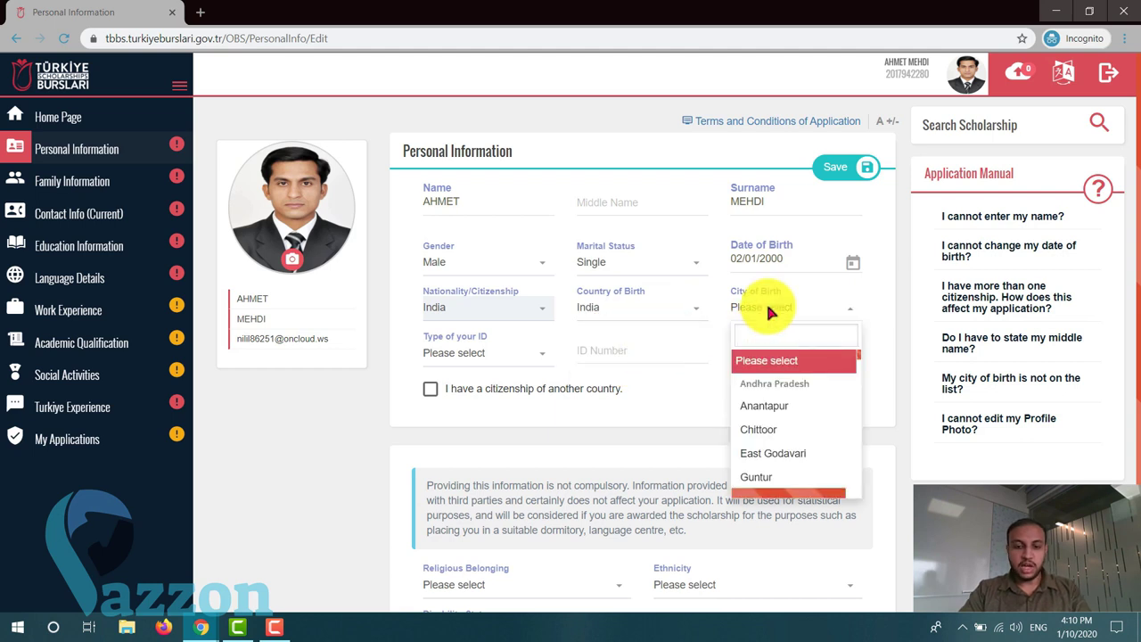
{"action": "type", "text": "mala"}
{"action": "left_click", "coordinate": [761, 383]}
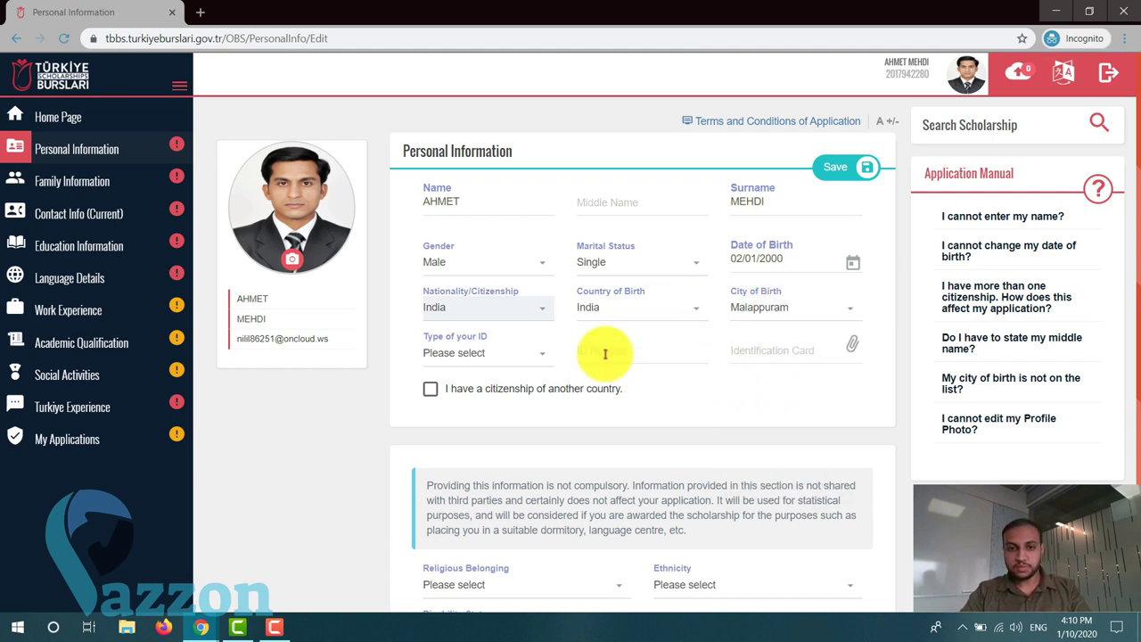
{"action": "left_click", "coordinate": [515, 356]}
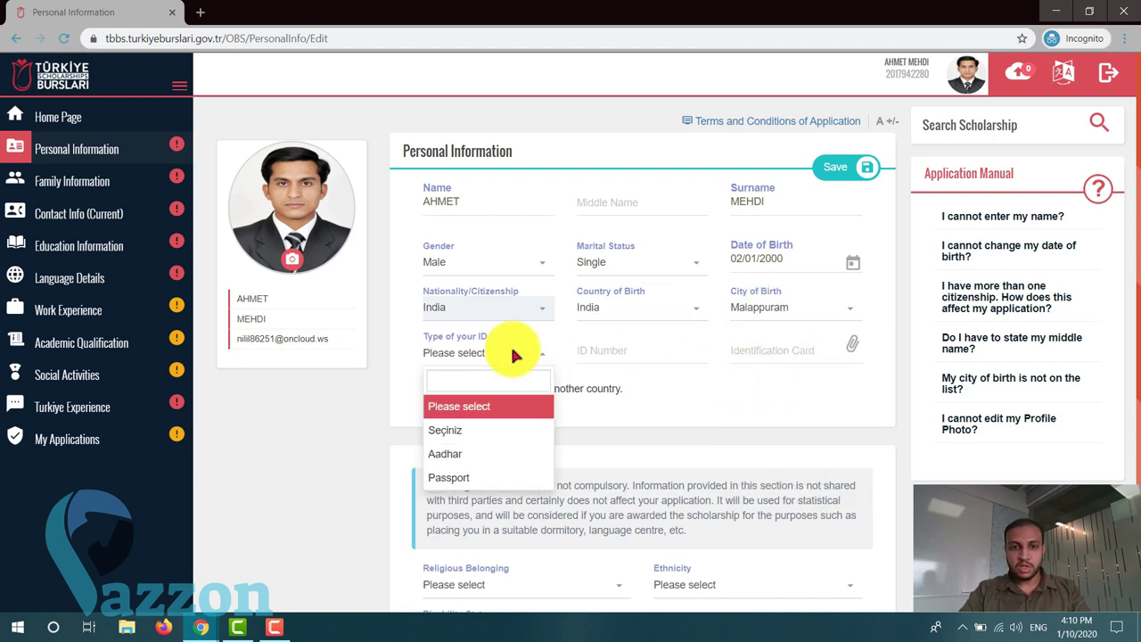
{"action": "left_click", "coordinate": [465, 477]}
- Enter the passport number, passport type Ordinary and country code IN
{"action": "scroll", "coordinate": [603, 400], "scroll_direction": "down", "scroll_amount": 1}
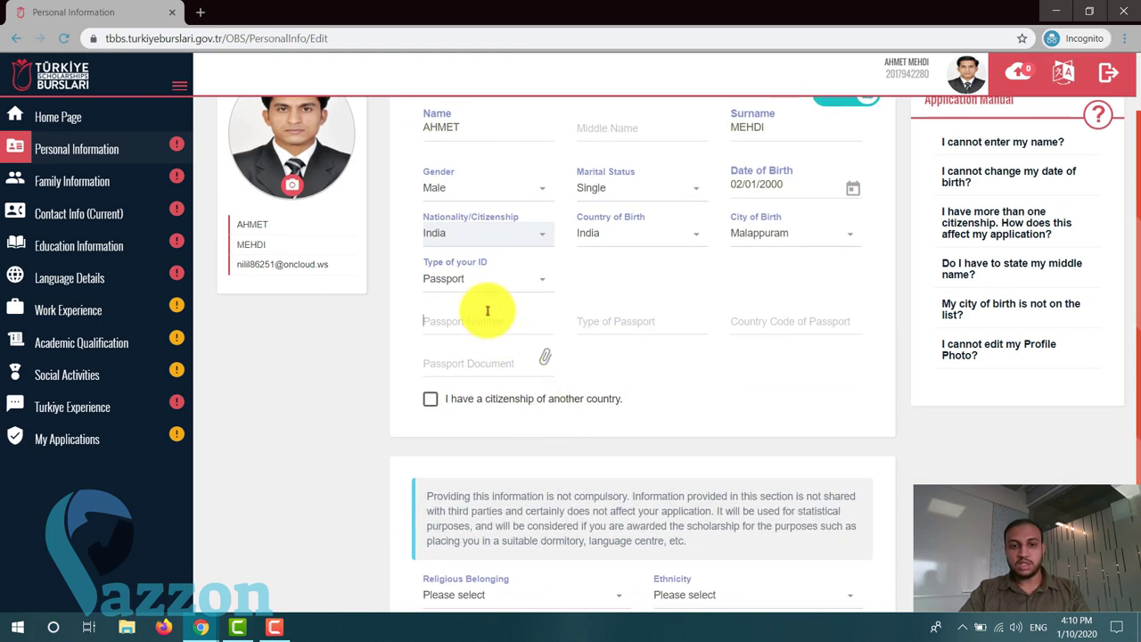
{"action": "left_click", "coordinate": [484, 312]}
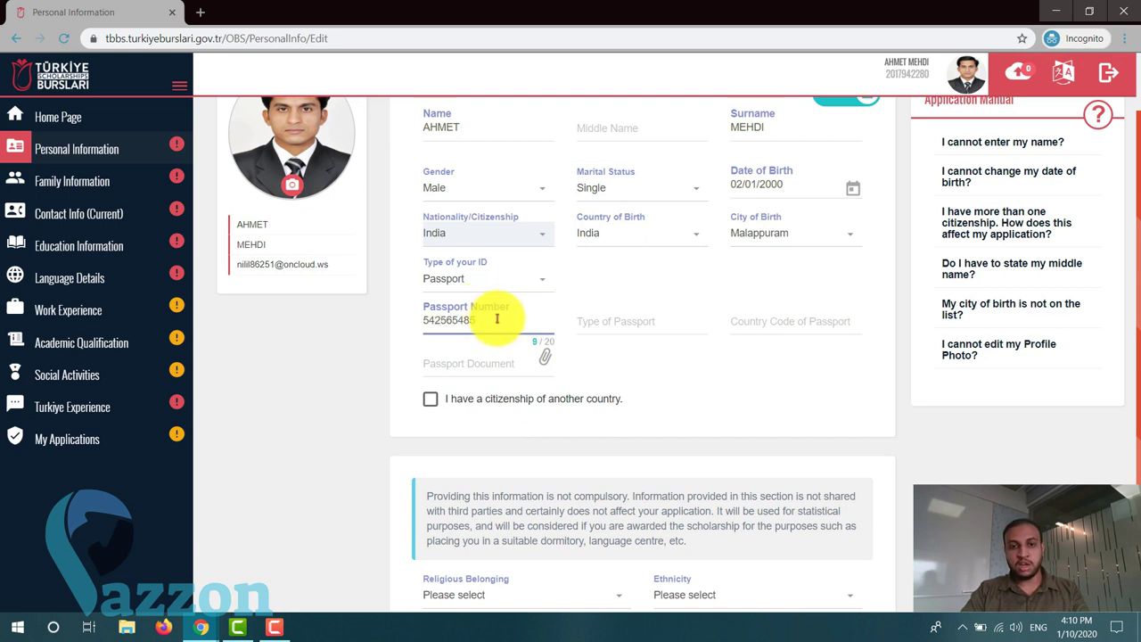
{"action": "left_click", "coordinate": [640, 321]}
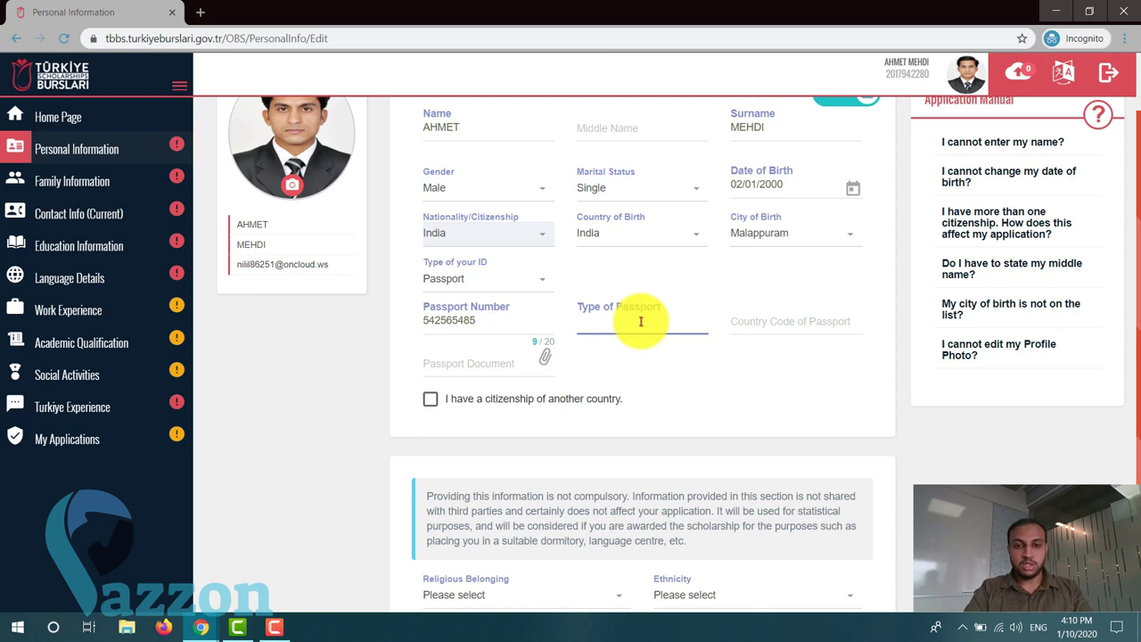
{"action": "type", "text": "Ordinary"}
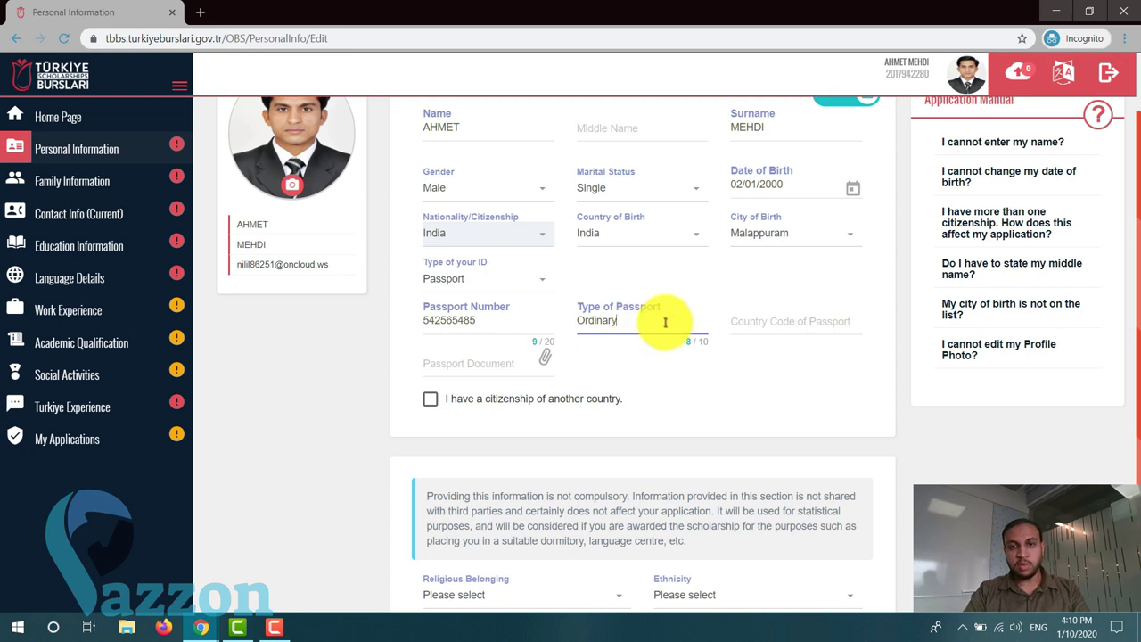
{"action": "left_click", "coordinate": [802, 317]}
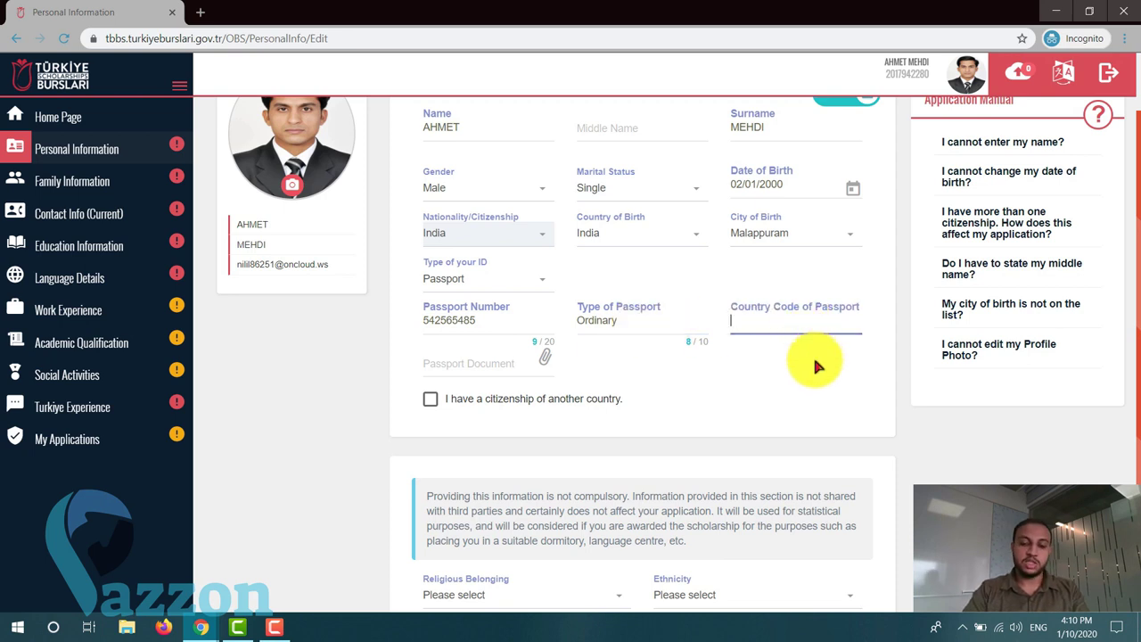
{"action": "type", "text": "IN"}
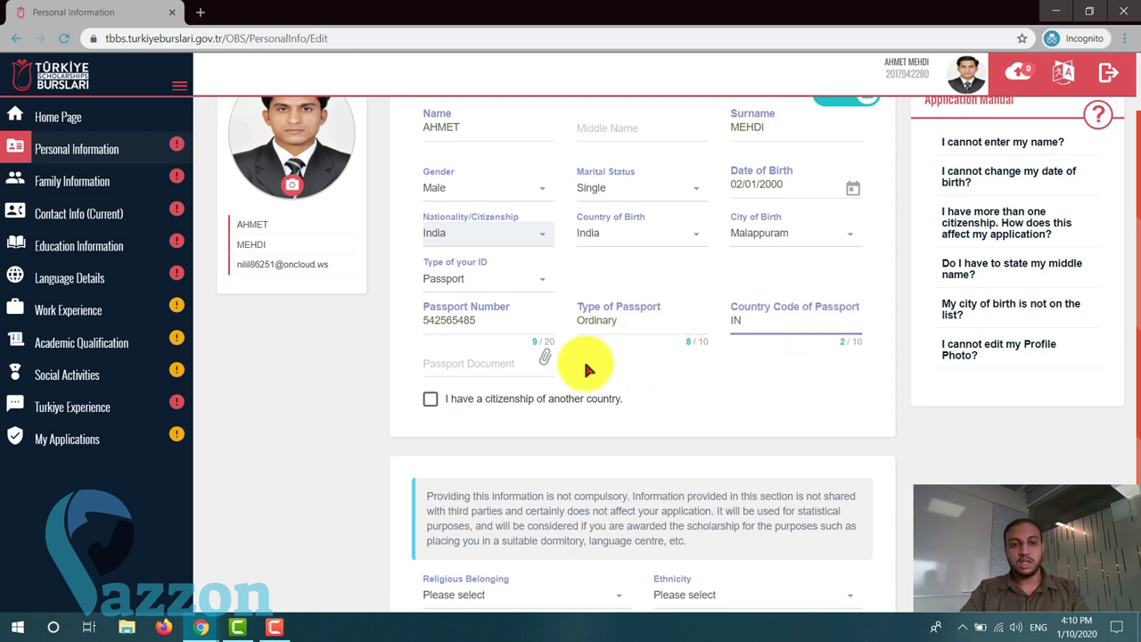
- Attach Passportsizephoto.jpg as the passport document
{"action": "left_click", "coordinate": [466, 361]}
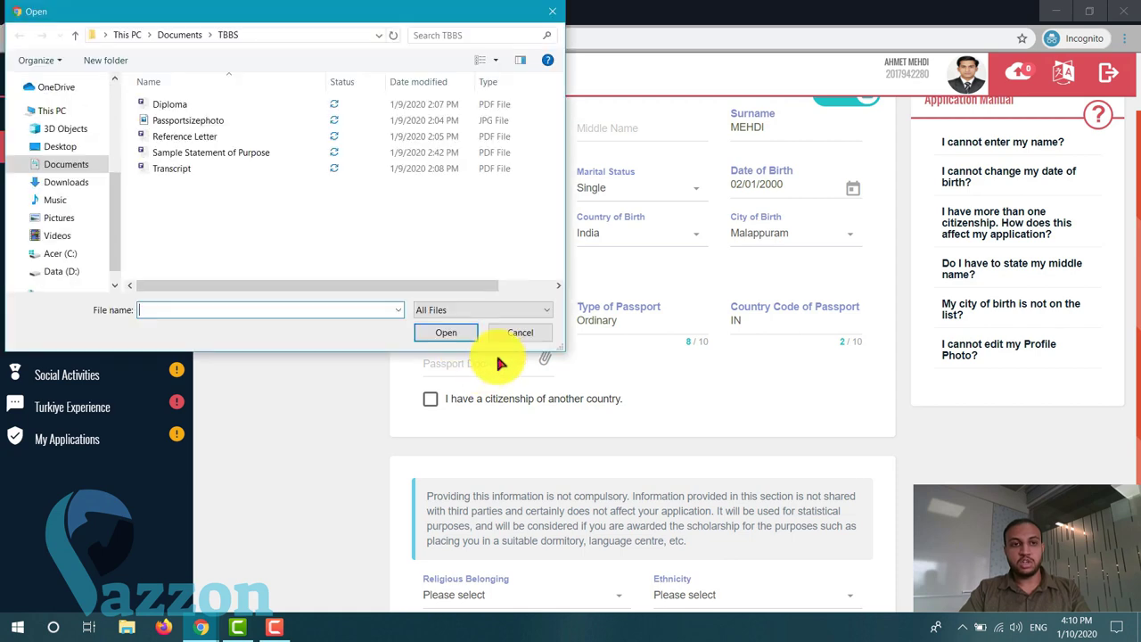
{"action": "double_click", "coordinate": [234, 121]}
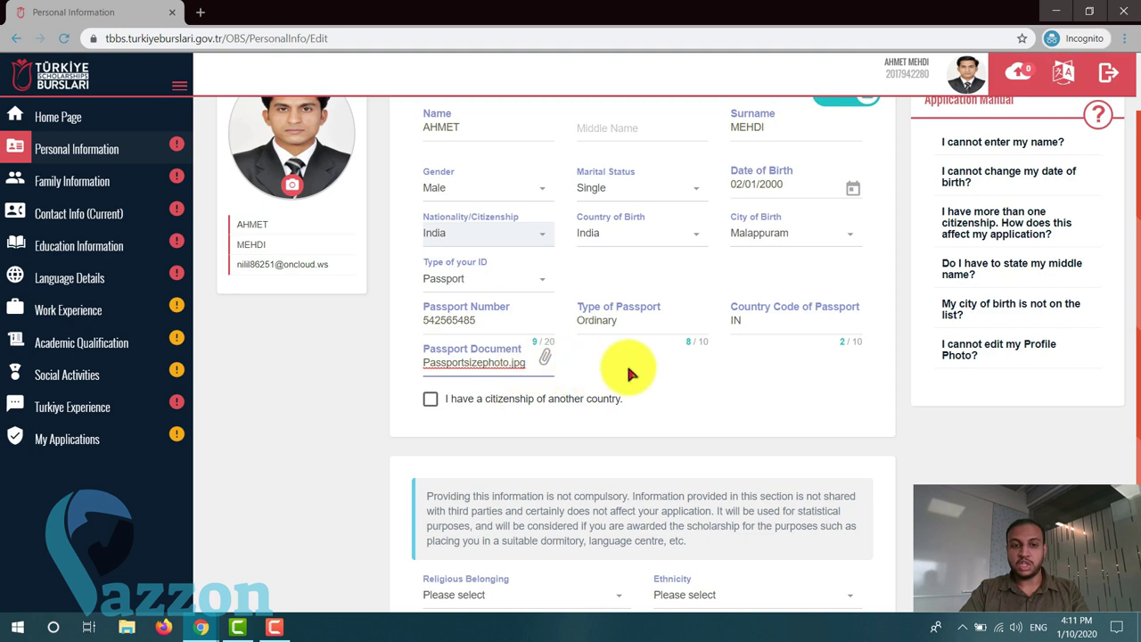
{"action": "scroll", "coordinate": [761, 386], "scroll_direction": "up", "scroll_amount": 2}
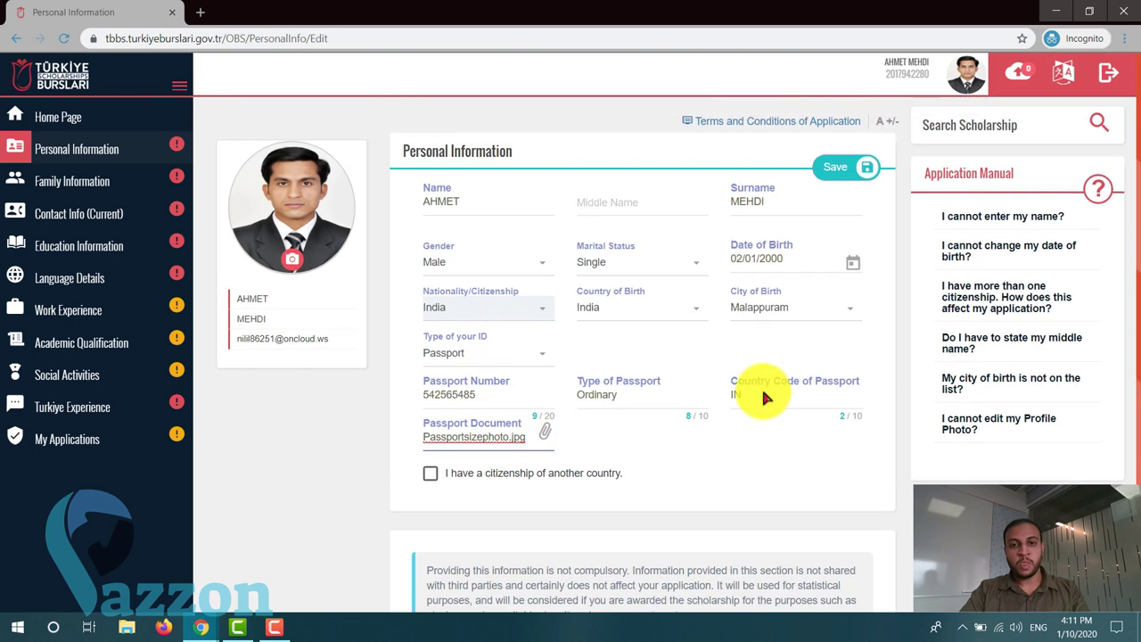
- Save the Personal Information form to display its completed read-only summary
{"action": "left_click", "coordinate": [857, 168]}
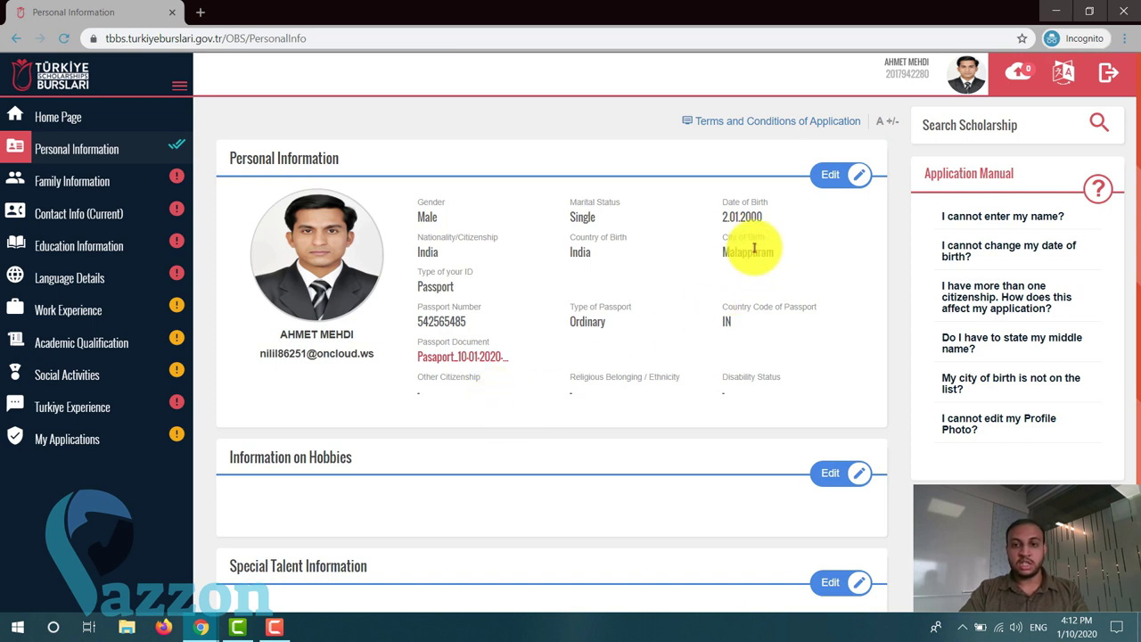
{"action": "scroll", "coordinate": [619, 327], "scroll_direction": "down", "scroll_amount": 2}
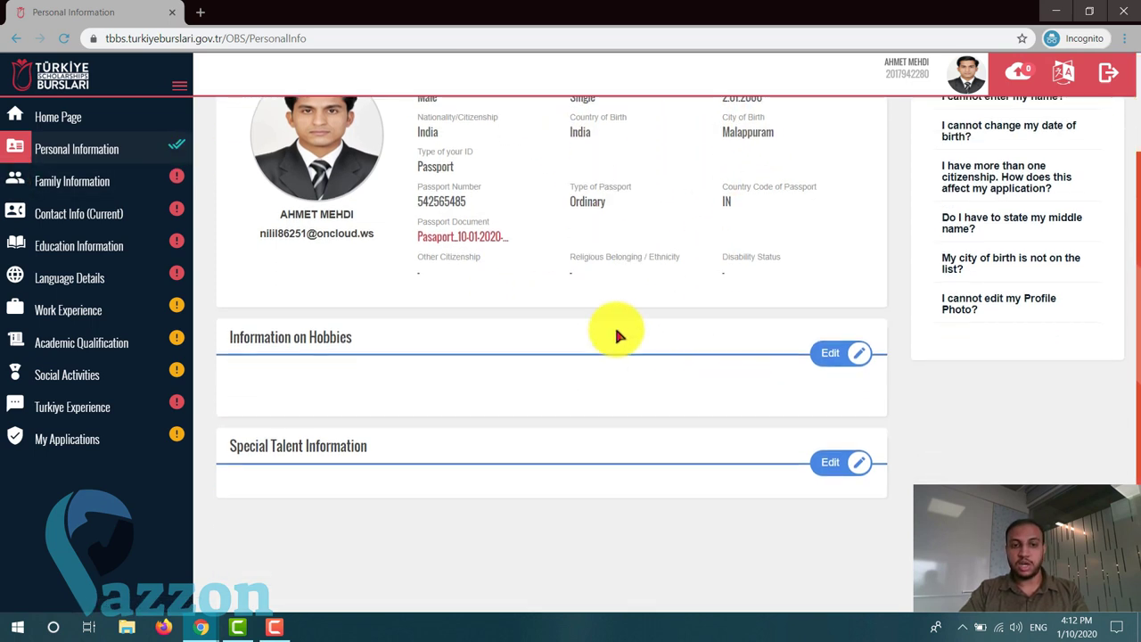
{"action": "scroll", "coordinate": [618, 326], "scroll_direction": "up", "scroll_amount": 2}
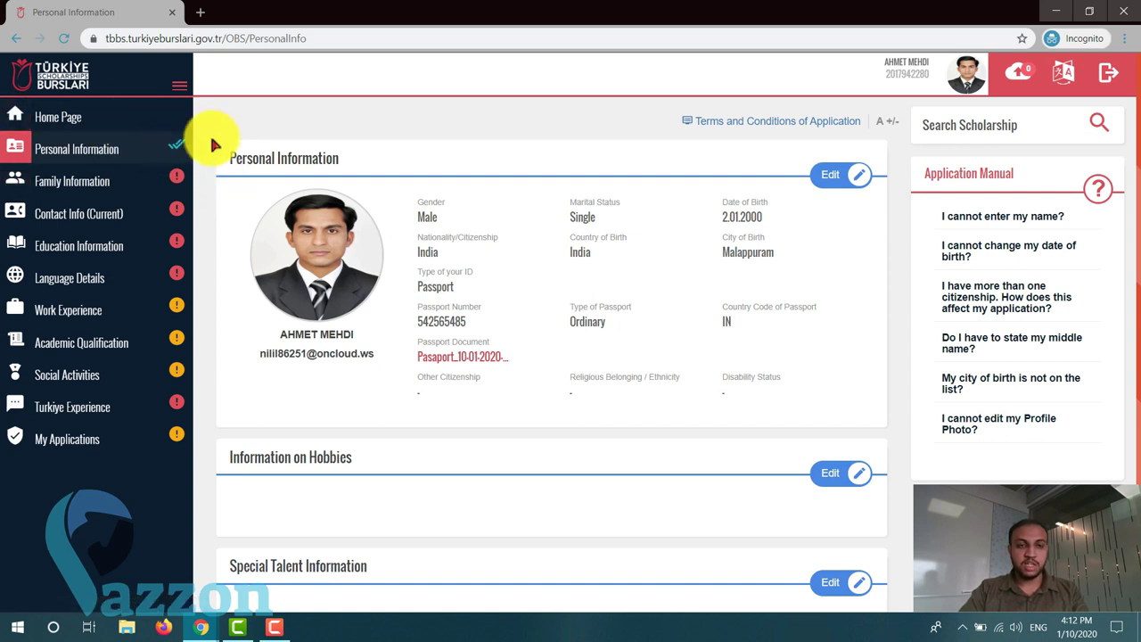
{"action": "scroll", "coordinate": [615, 318], "scroll_direction": "down", "scroll_amount": 2}
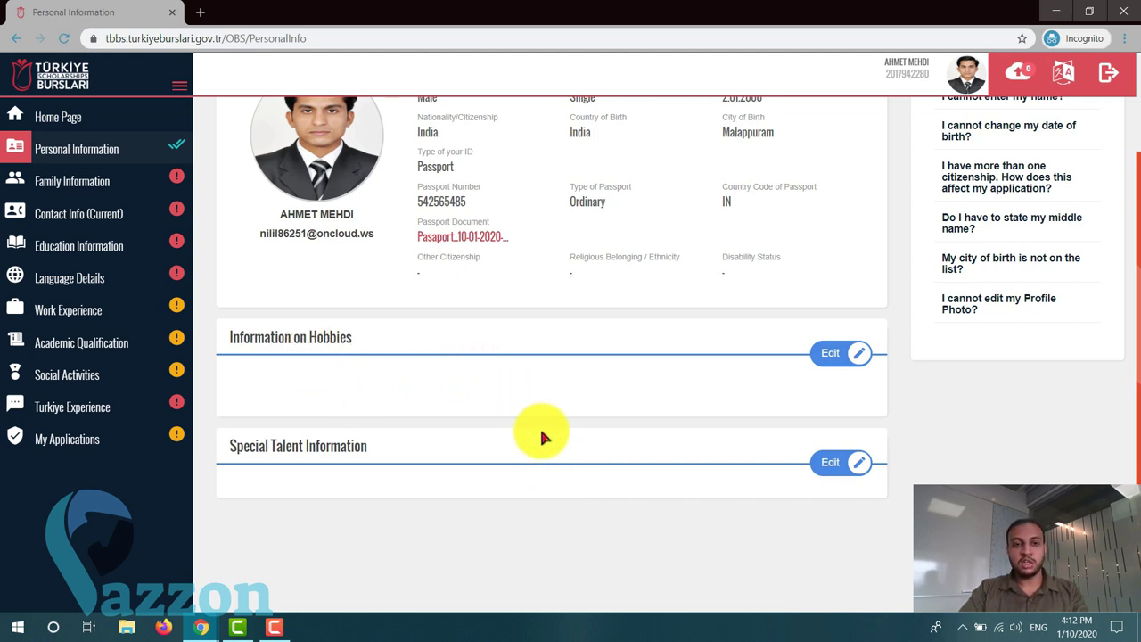
{"action": "scroll", "coordinate": [401, 357], "scroll_direction": "up", "scroll_amount": 2}
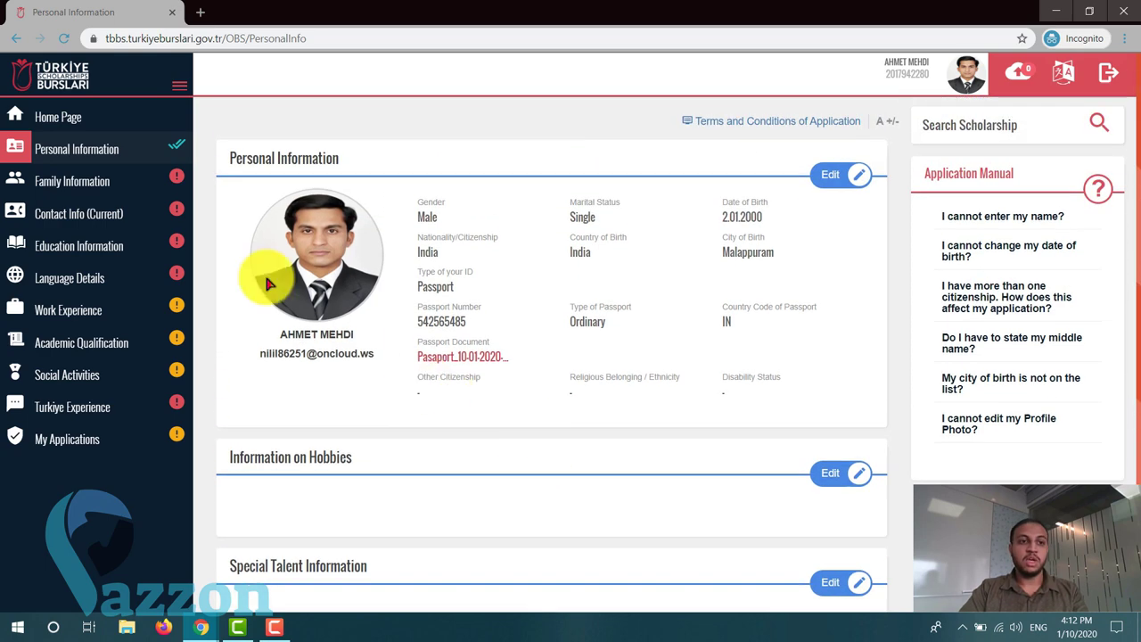
- Fill in both parents' names, mark both as alive, and indicate the mother works
{"action": "left_click", "coordinate": [89, 187]}
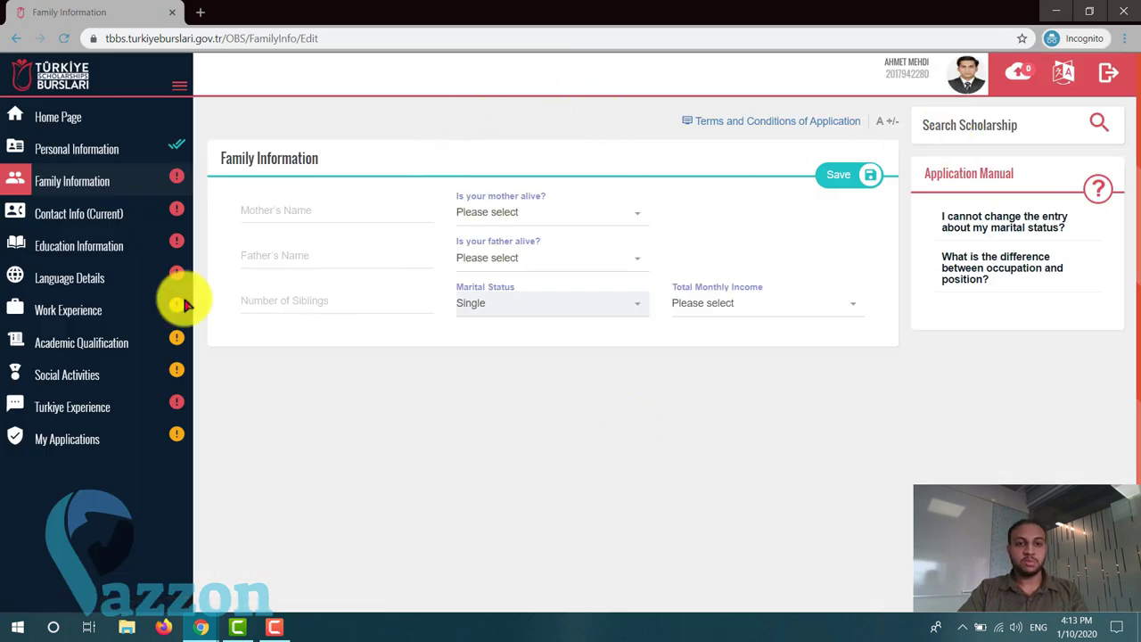
{"action": "left_click", "coordinate": [376, 208]}
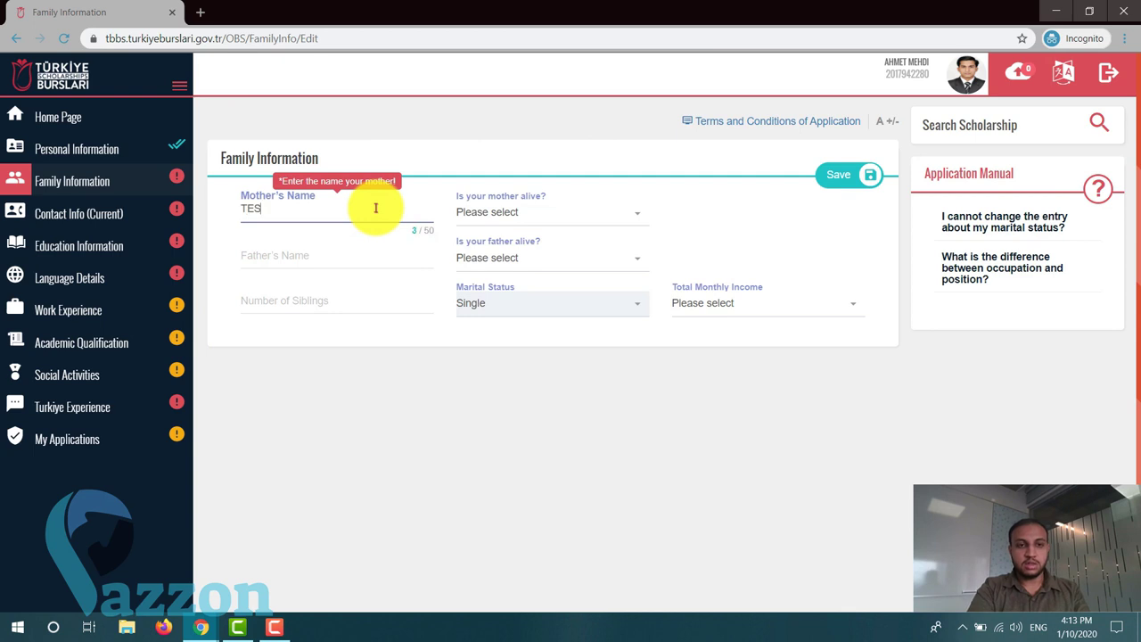
{"action": "left_click", "coordinate": [324, 257]}
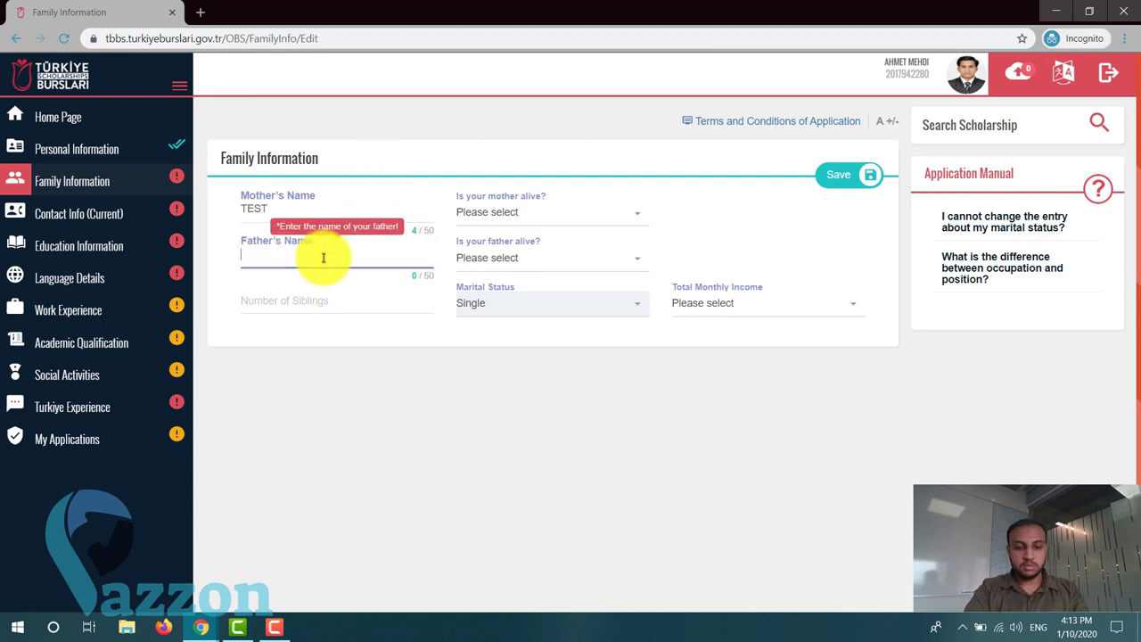
{"action": "left_click", "coordinate": [513, 210]}
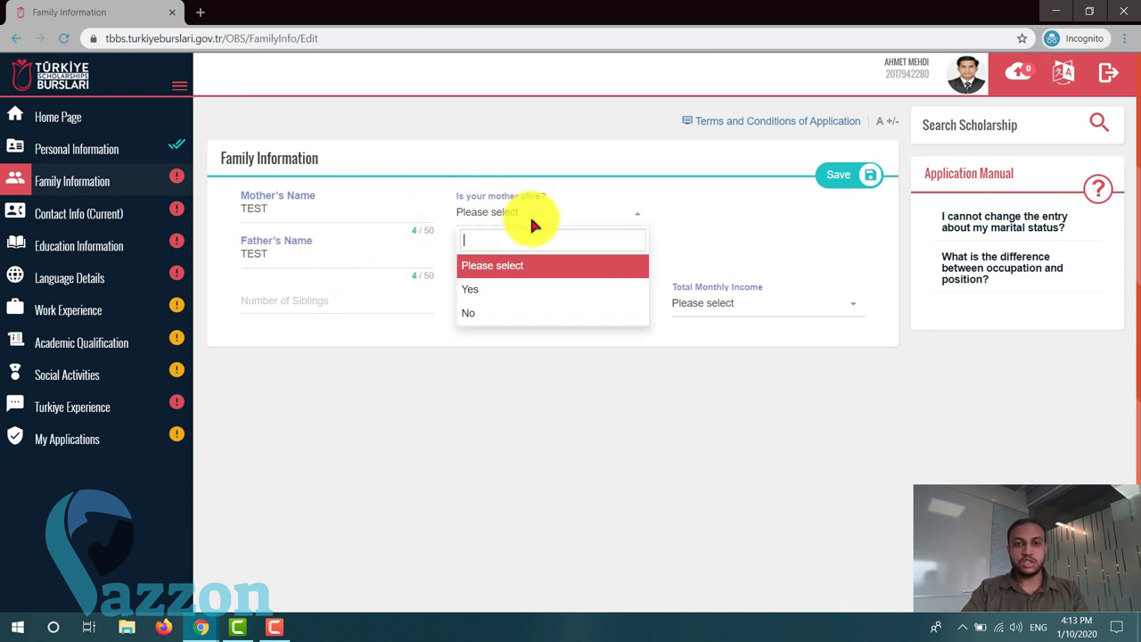
{"action": "left_click", "coordinate": [496, 291]}
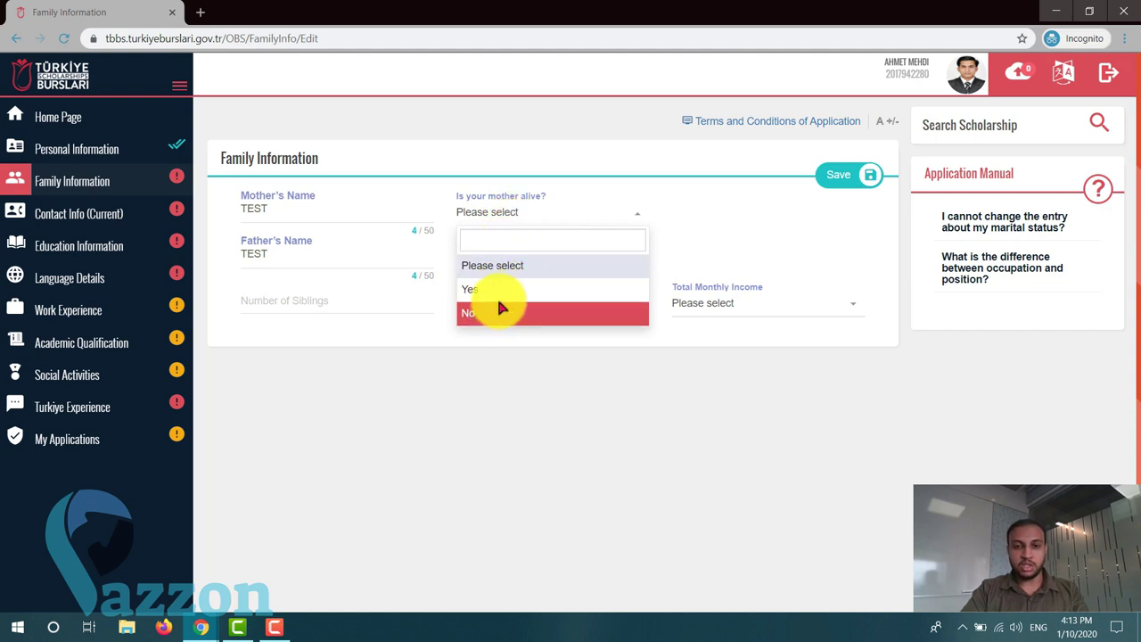
{"action": "left_click", "coordinate": [562, 258]}
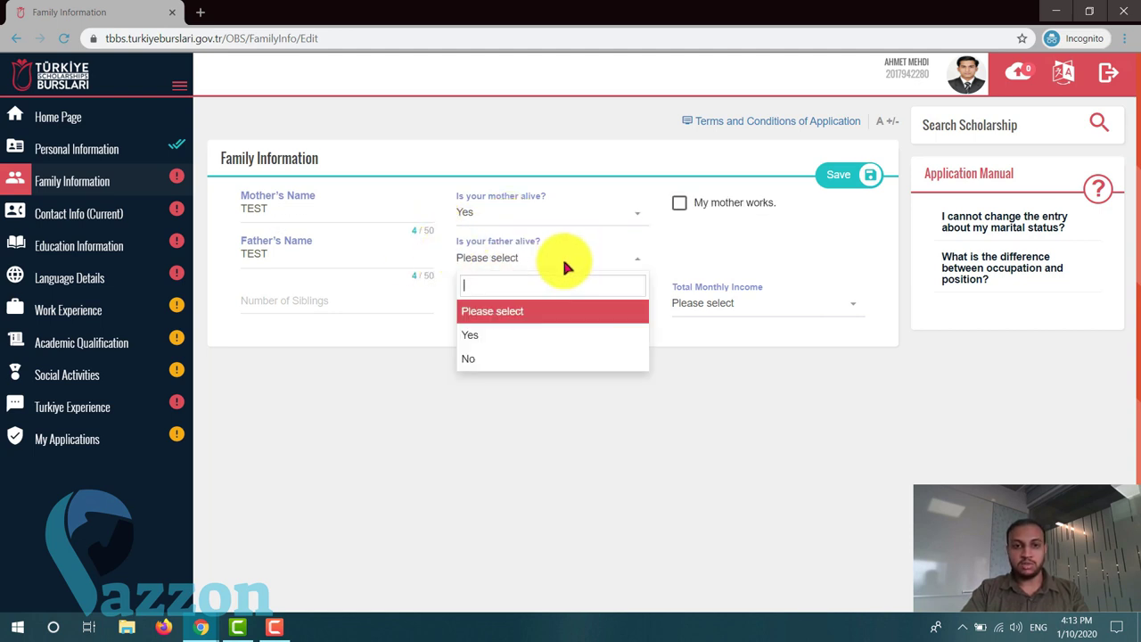
{"action": "left_click", "coordinate": [484, 334]}
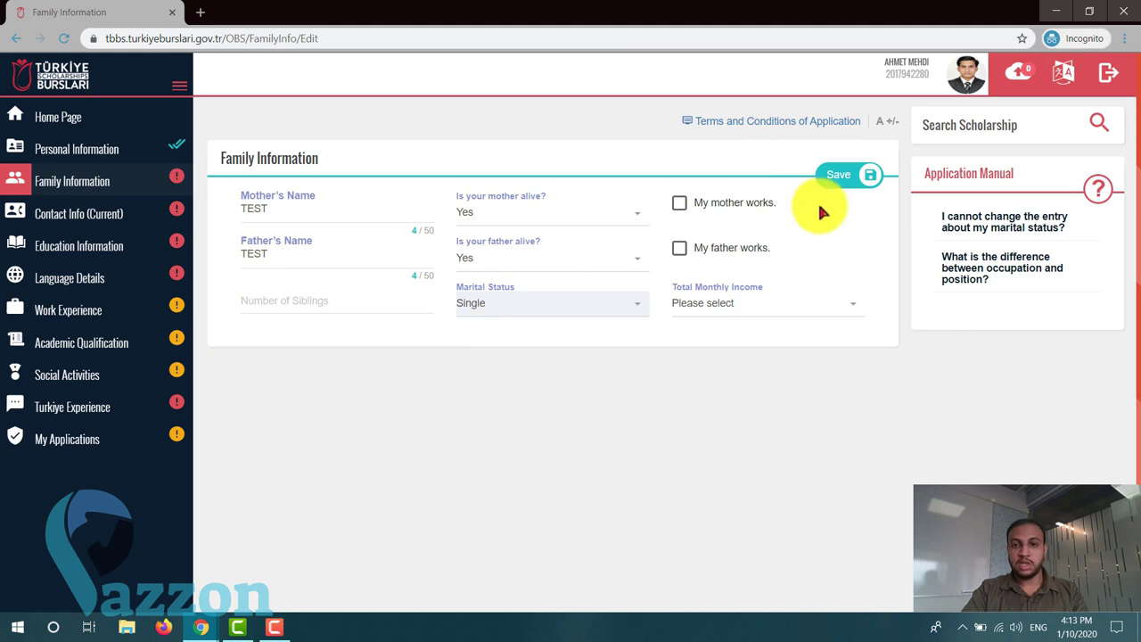
{"action": "left_click", "coordinate": [680, 203]}
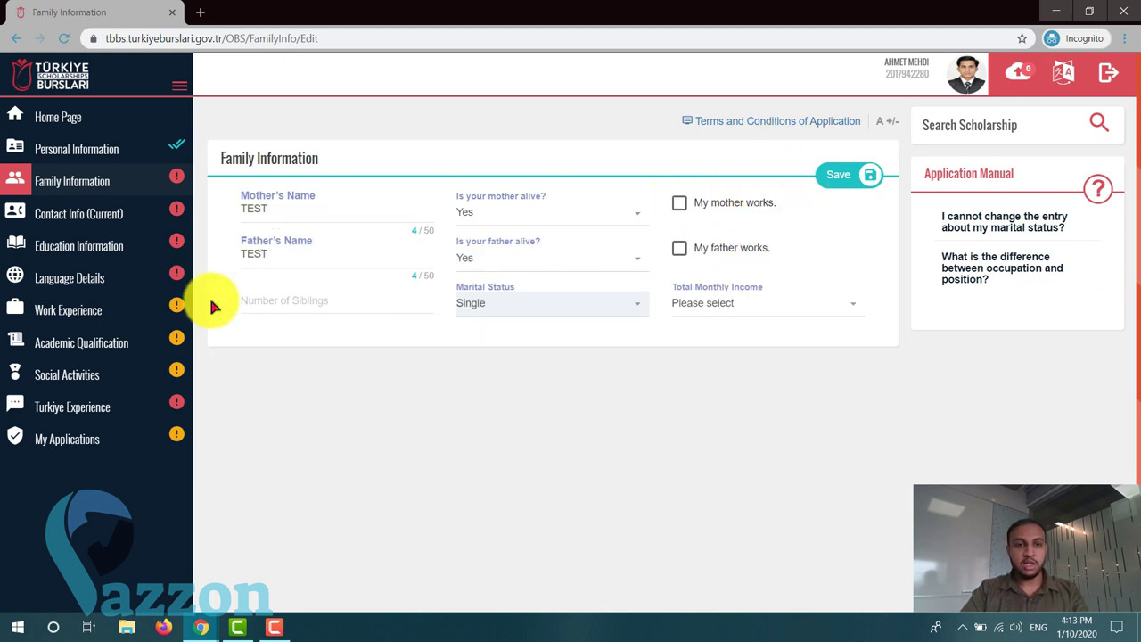
- Enter the number of siblings and choose 50-100 ($) as total monthly income
{"action": "left_click", "coordinate": [369, 300]}
{"action": "type", "text": "5"}
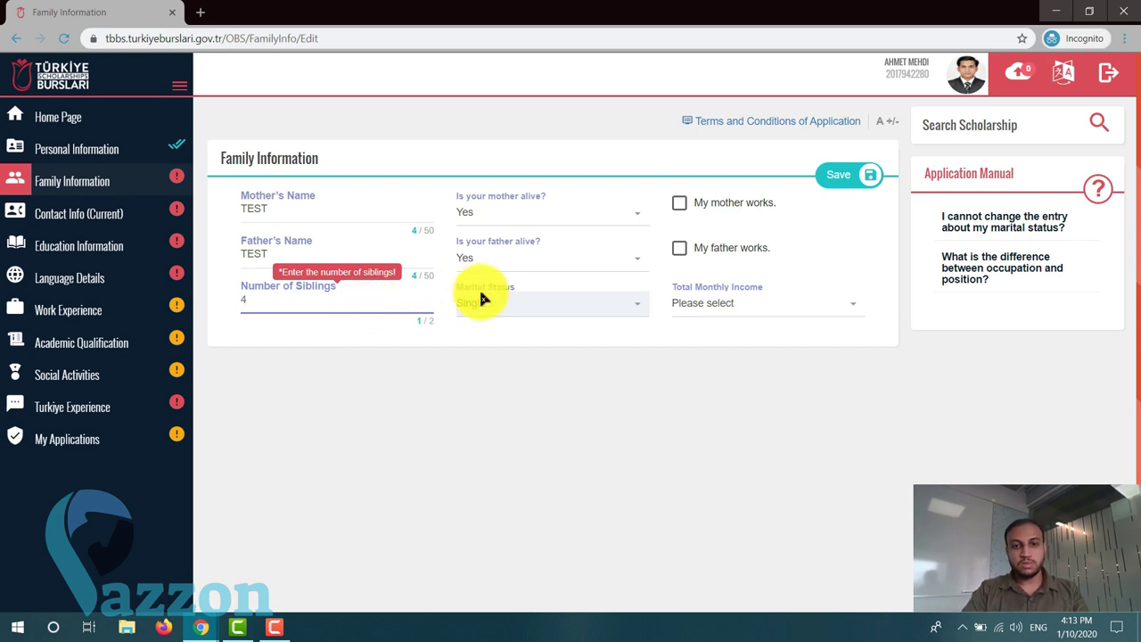
{"action": "left_click", "coordinate": [510, 304]}
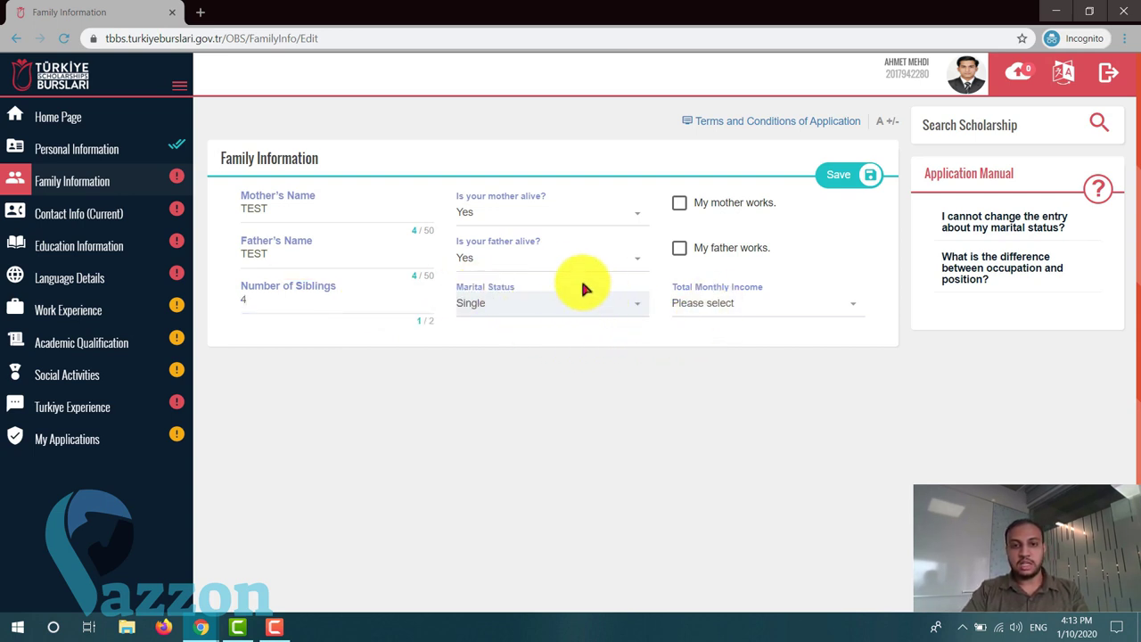
{"action": "left_click", "coordinate": [736, 314]}
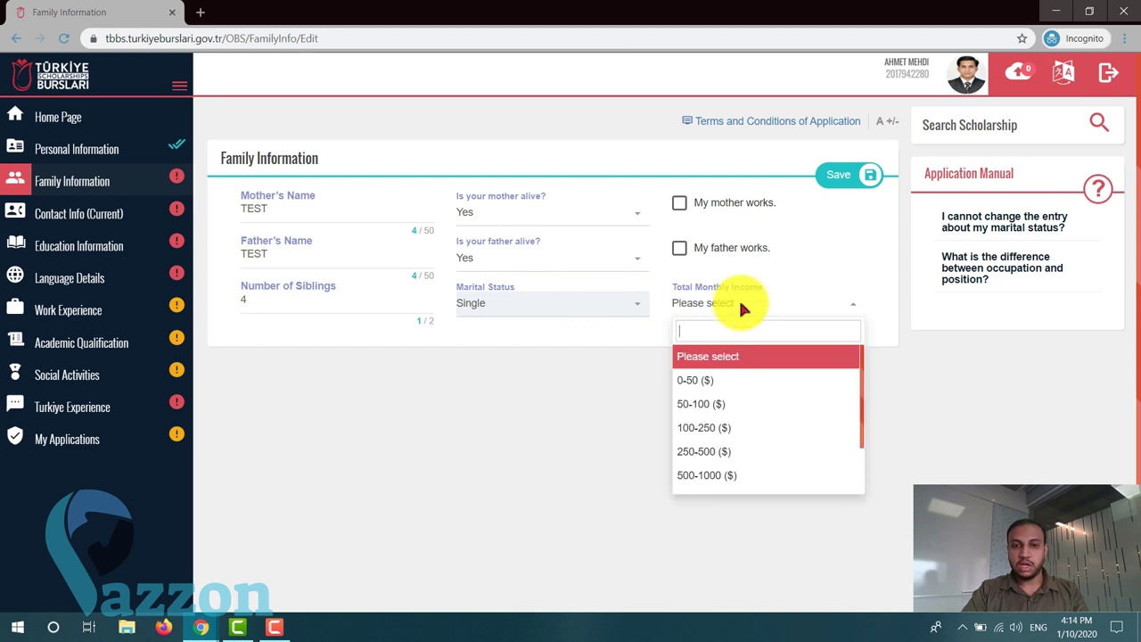
{"action": "left_click", "coordinate": [712, 406]}
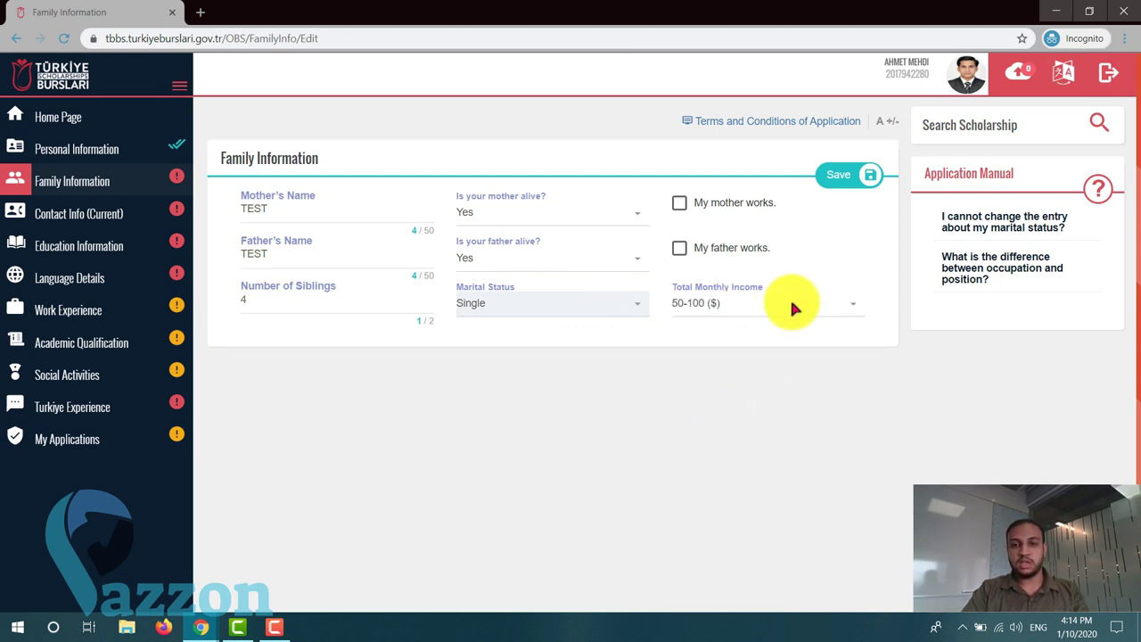
- Save the family information and switch to the Contact Info (Current) form
{"action": "left_click", "coordinate": [858, 175]}
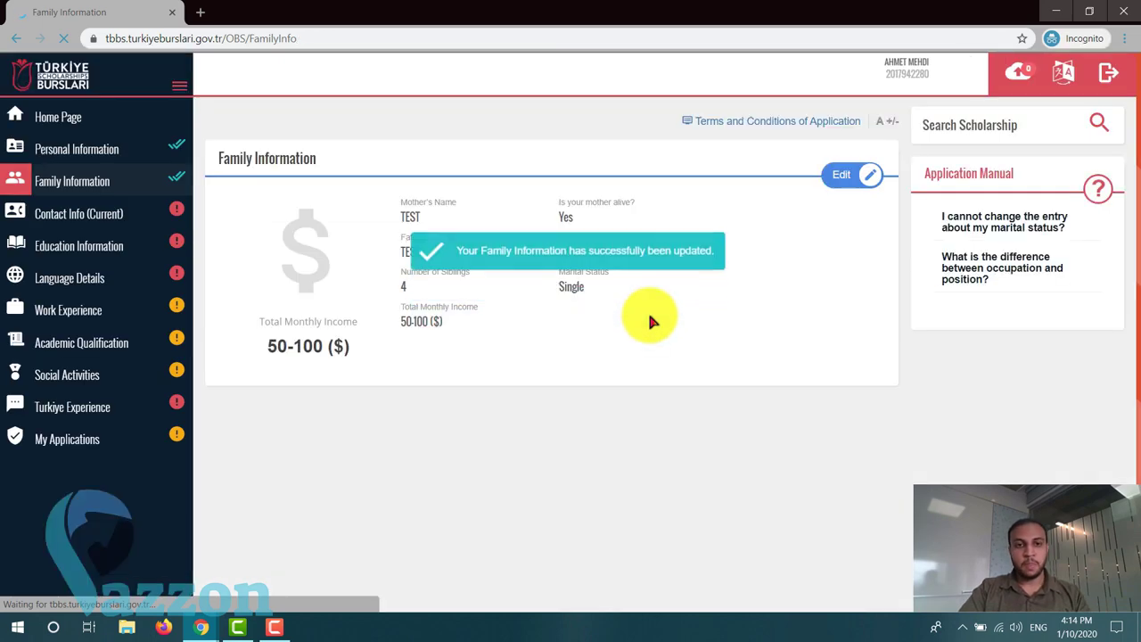
{"action": "left_click", "coordinate": [83, 216]}
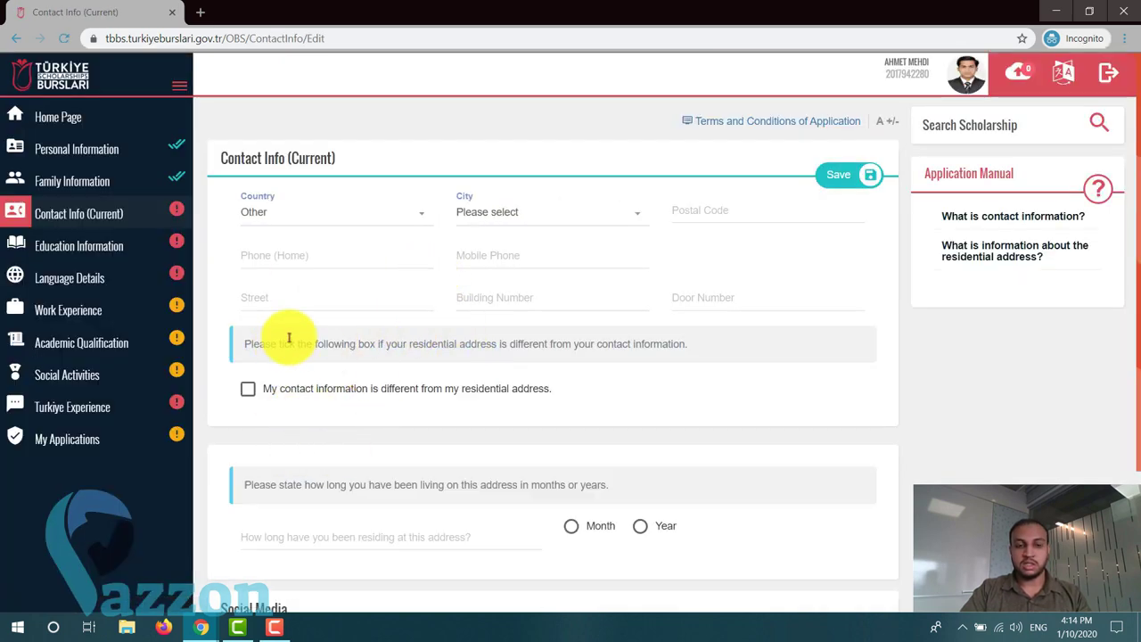
- Choose India as the country and Malappuram as the city
{"action": "left_click", "coordinate": [311, 214]}
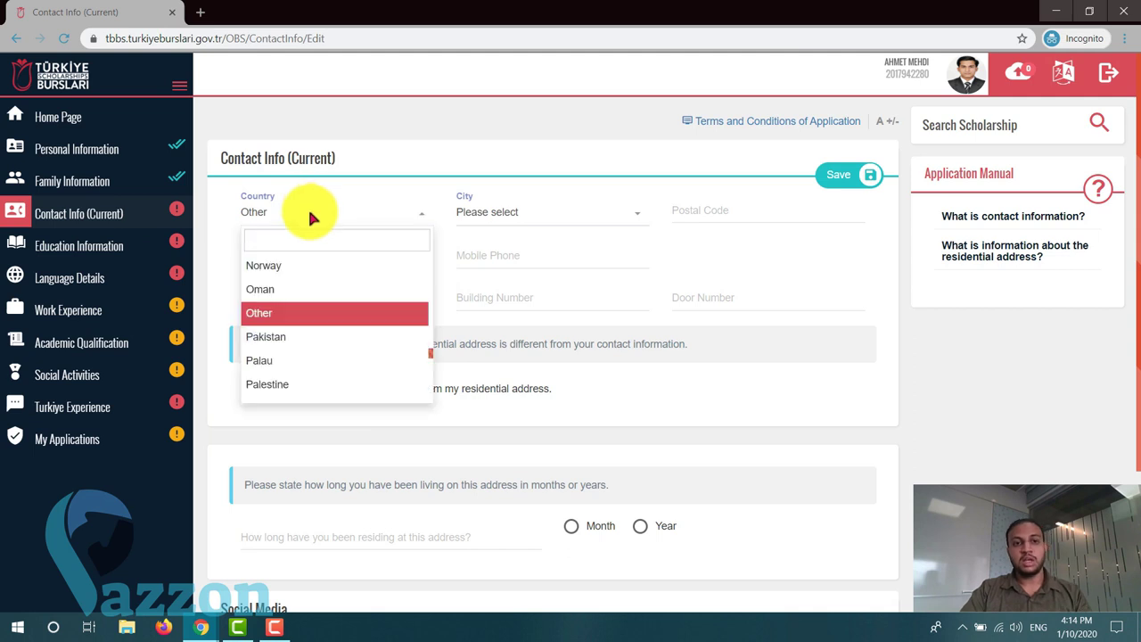
{"action": "type", "text": "indi"}
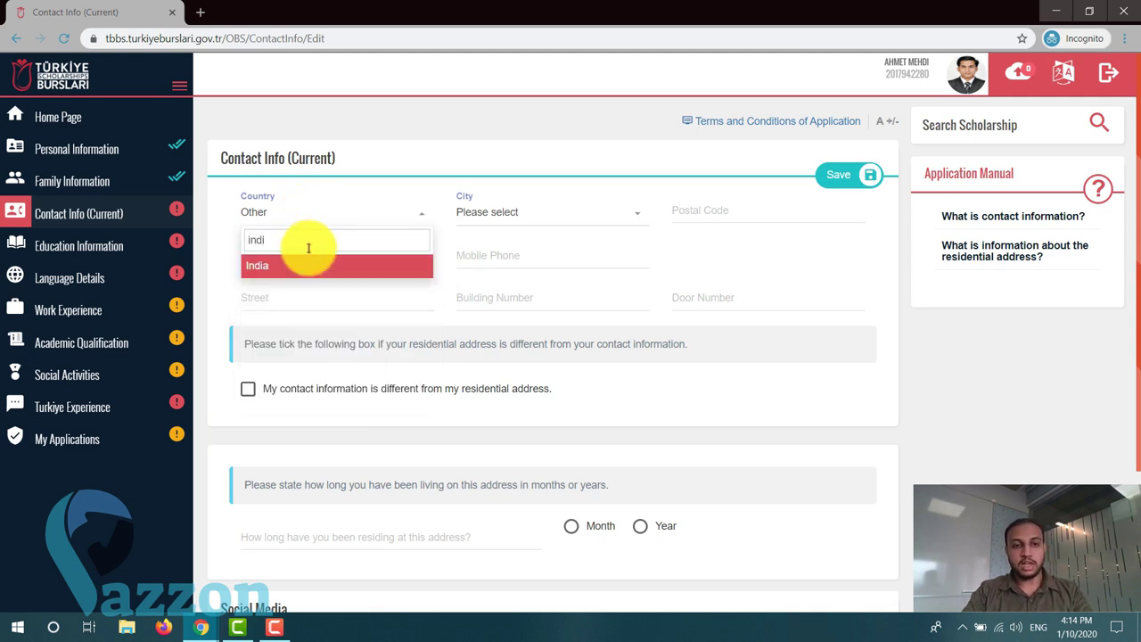
{"action": "left_click", "coordinate": [297, 265]}
{"action": "left_click", "coordinate": [571, 212]}
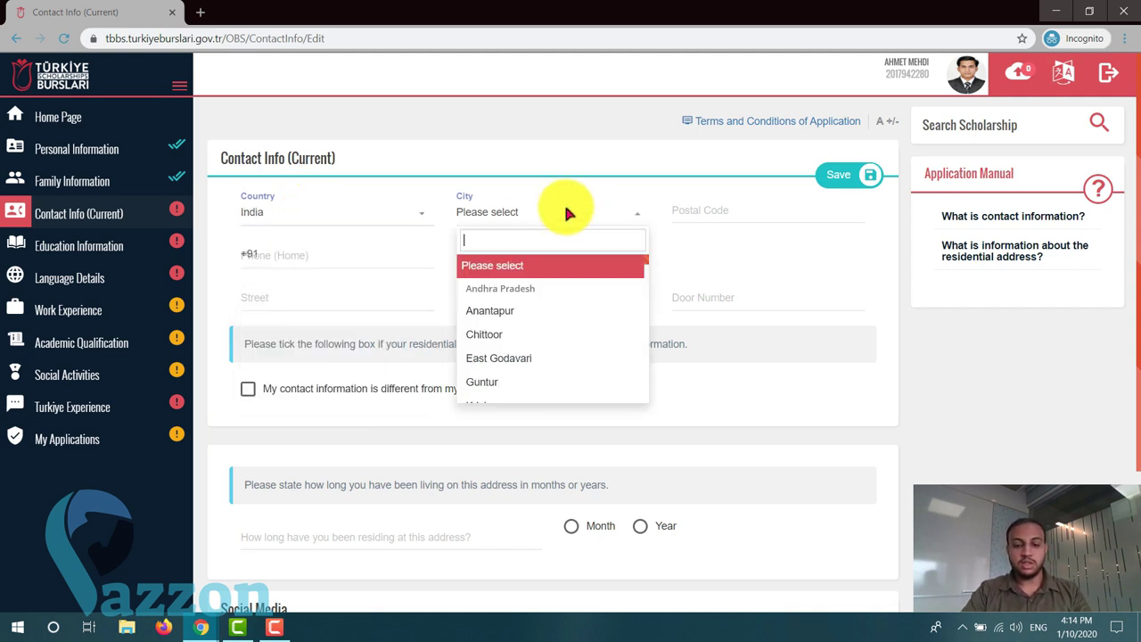
{"action": "type", "text": "mal"}
{"action": "left_click", "coordinate": [548, 283]}
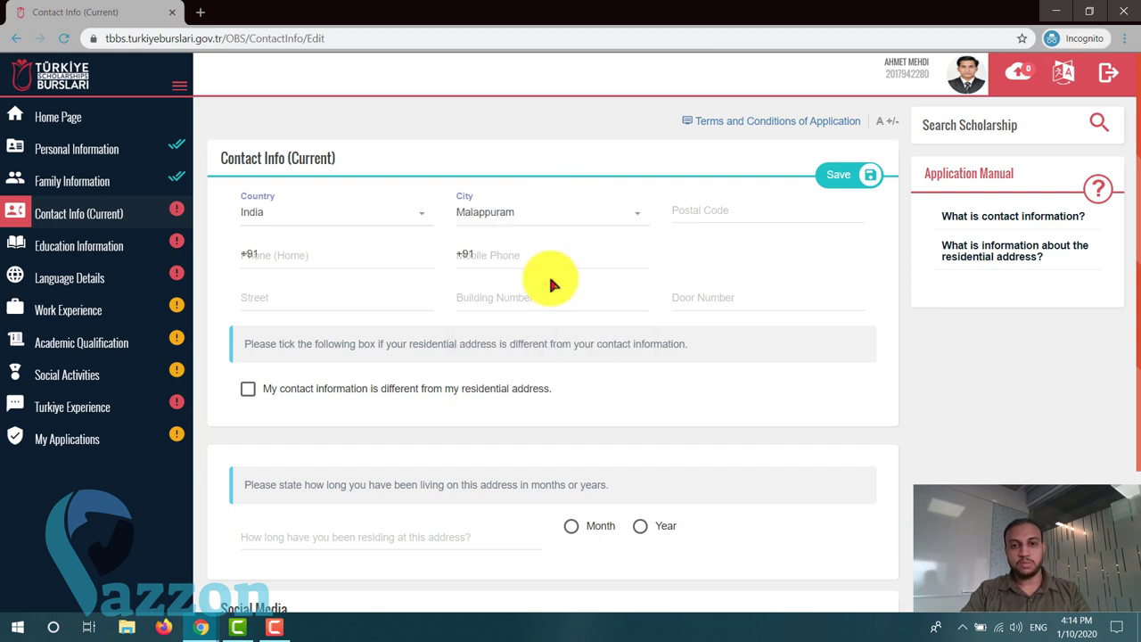
- Fill in the postal code, phone numbers, and the street, building and door numbers
{"action": "left_click", "coordinate": [713, 207]}
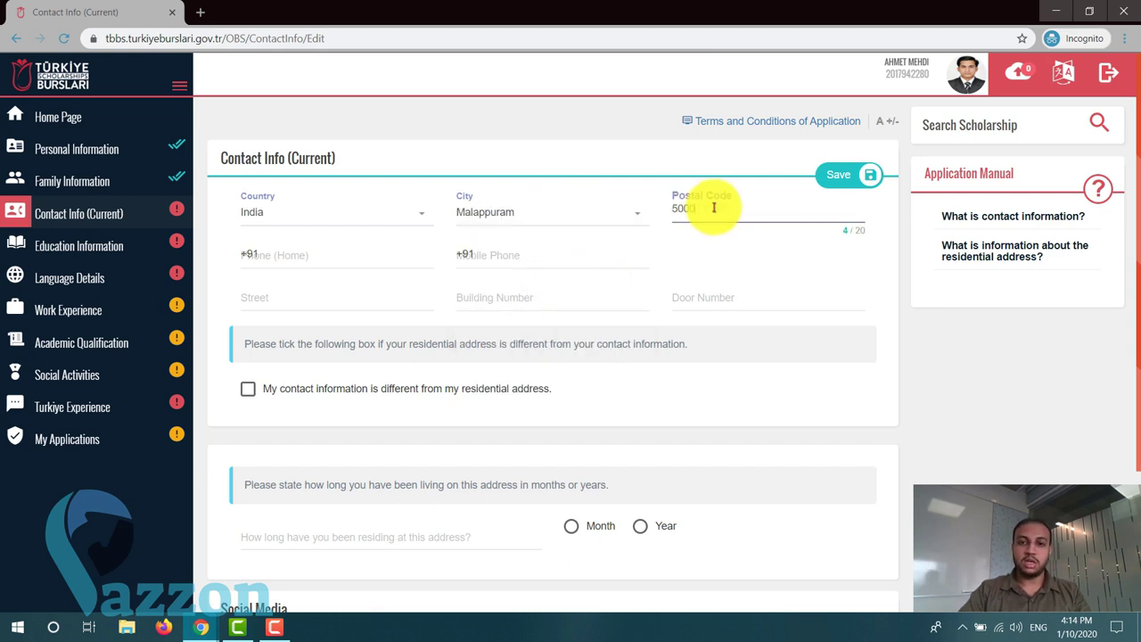
{"action": "left_click", "coordinate": [311, 260]}
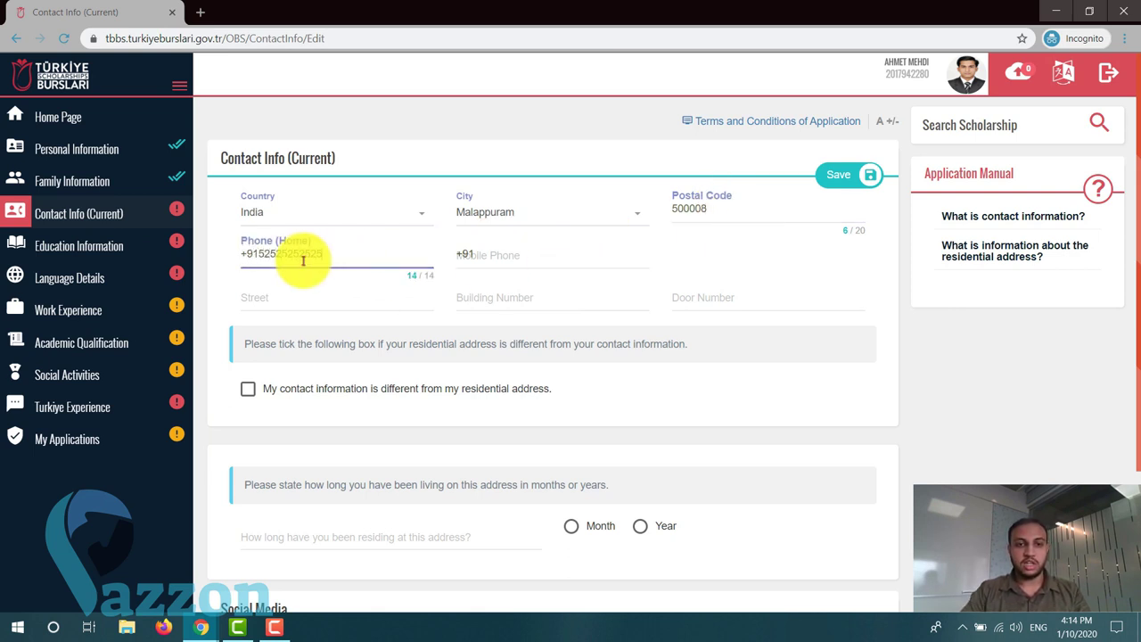
{"action": "left_click", "coordinate": [509, 246]}
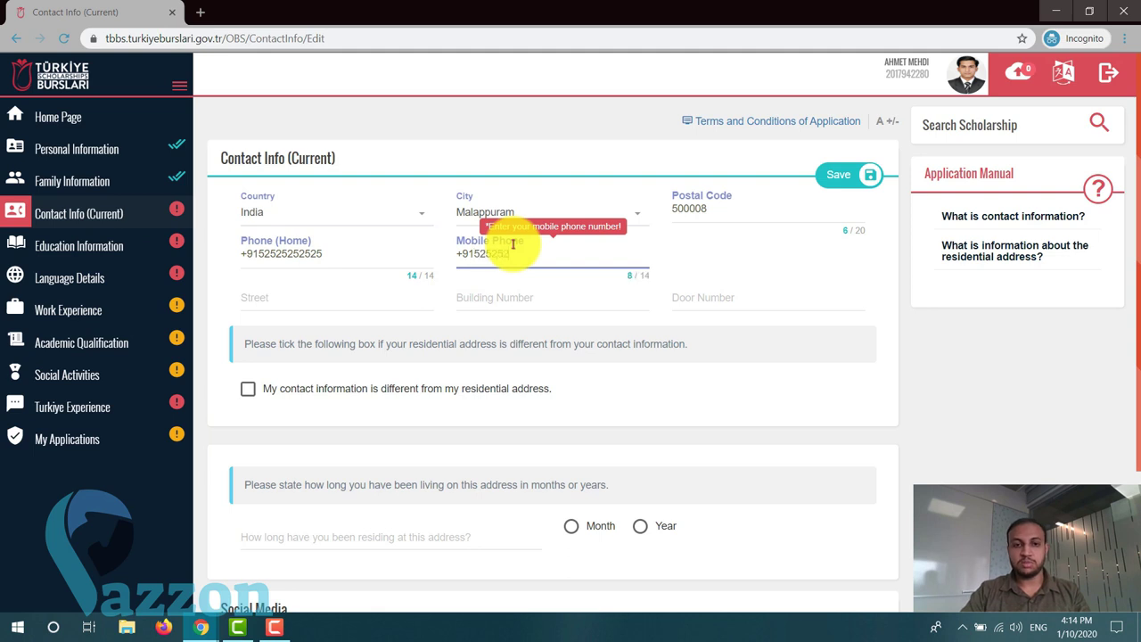
{"action": "left_click", "coordinate": [368, 307]}
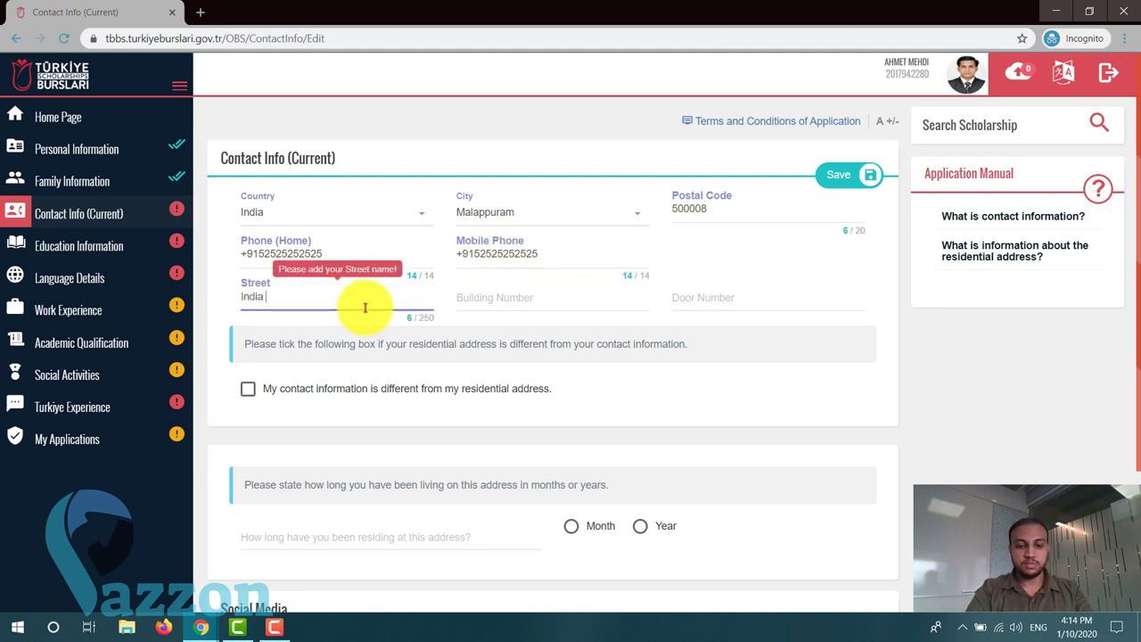
{"action": "type", "text": "India House"}
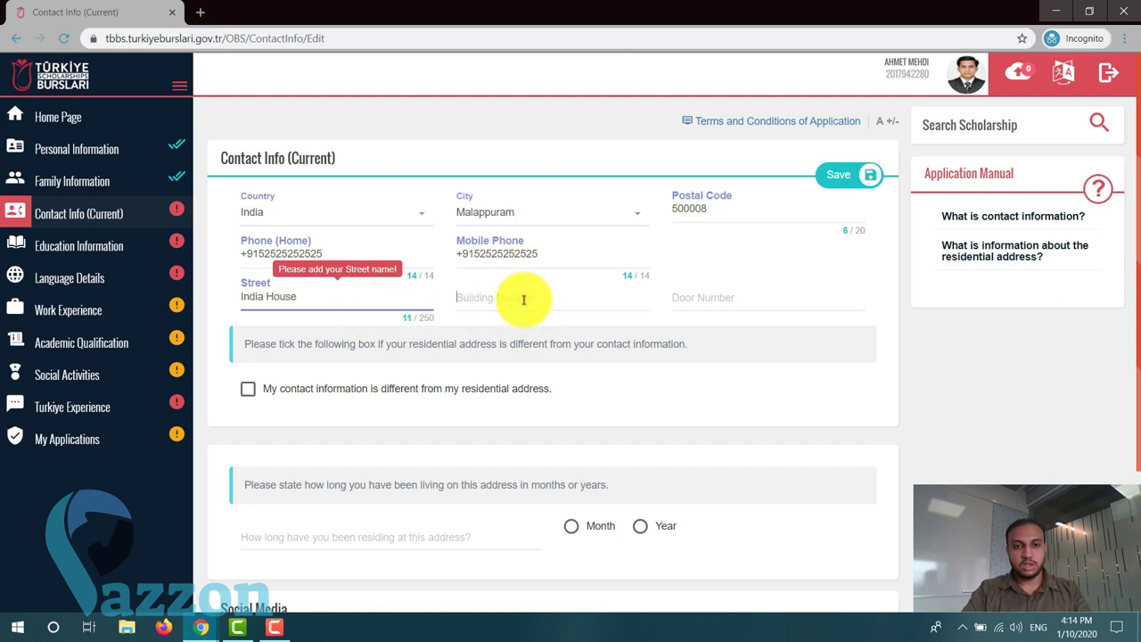
{"action": "left_click", "coordinate": [522, 299]}
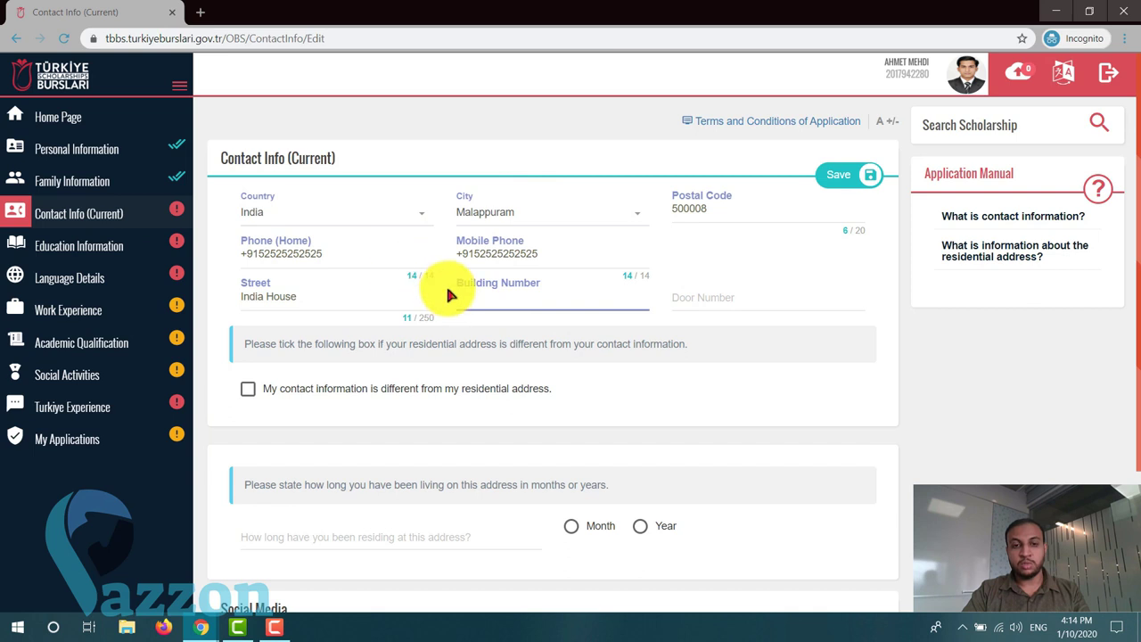
{"action": "type", "text": "54"}
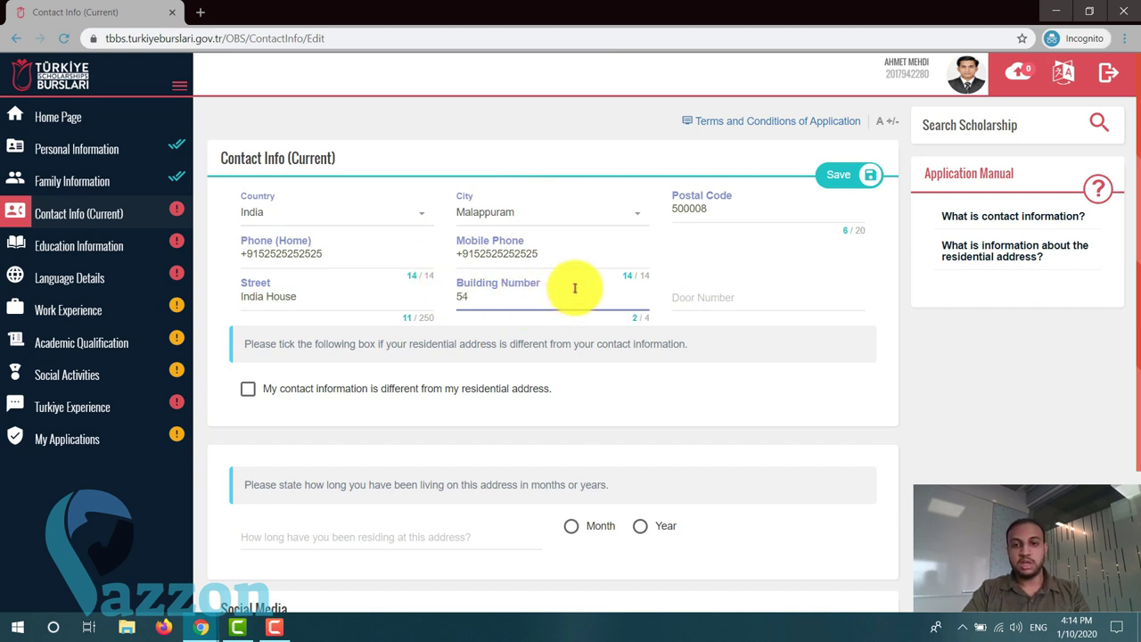
{"action": "left_click", "coordinate": [697, 285]}
{"action": "type", "text": "2"}
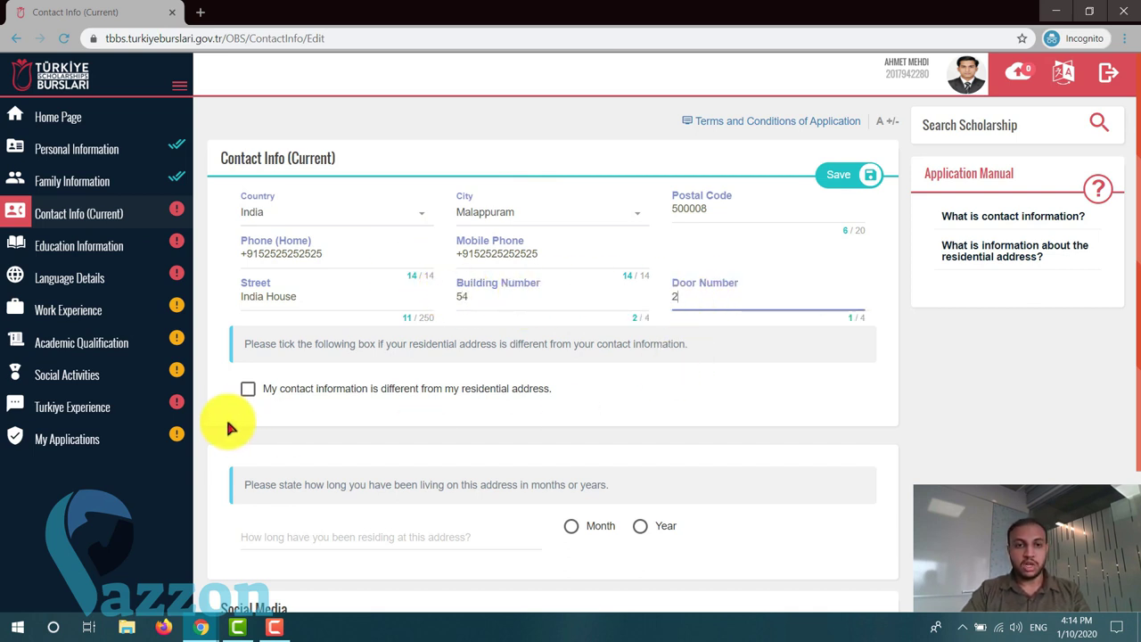
{"action": "left_click", "coordinate": [225, 417]}
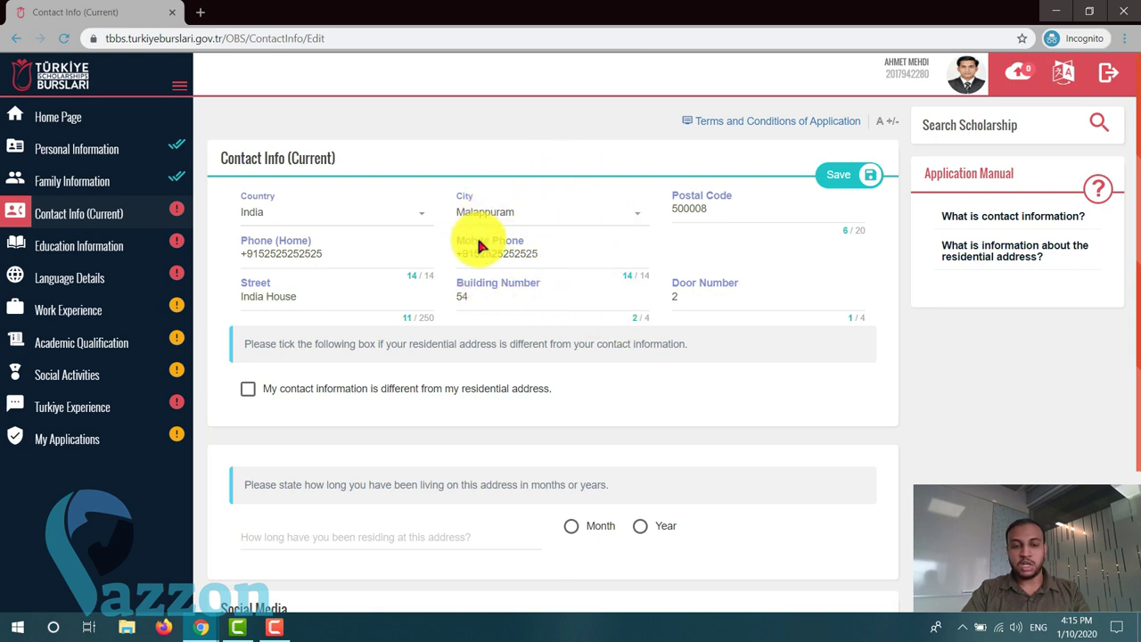
- Leave the contact address marked as the same as the residence address
{"action": "scroll", "coordinate": [474, 254], "scroll_direction": "down", "scroll_amount": 1}
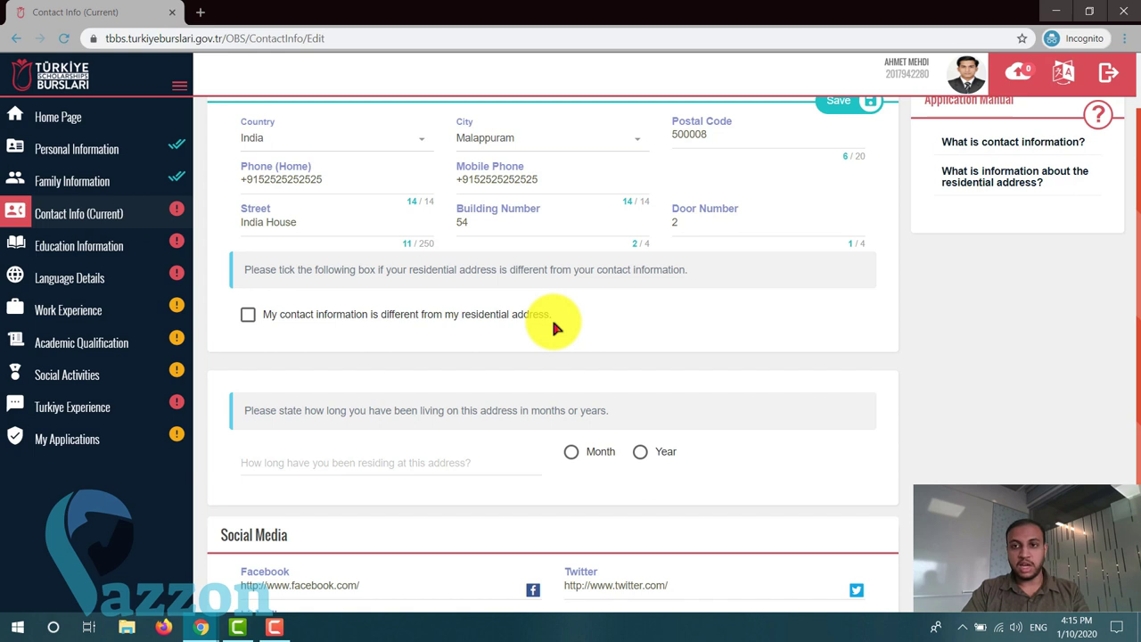
{"action": "scroll", "coordinate": [550, 325], "scroll_direction": "up", "scroll_amount": 1}
{"action": "scroll", "coordinate": [554, 324], "scroll_direction": "down", "scroll_amount": 1}
{"action": "scroll", "coordinate": [410, 356], "scroll_direction": "up", "scroll_amount": 1}
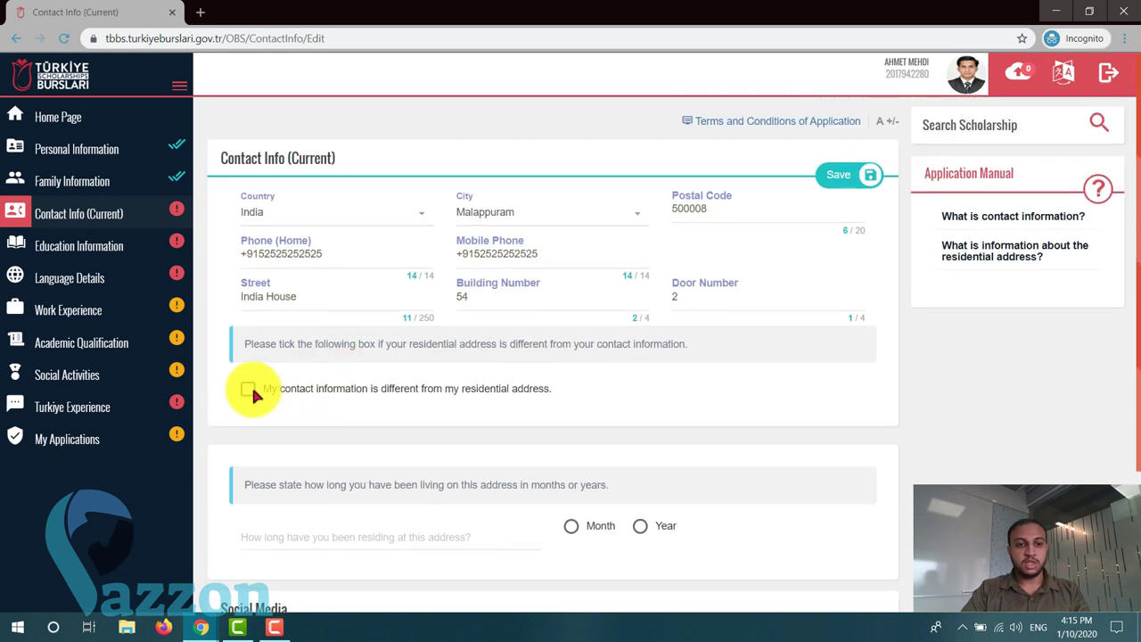
{"action": "left_click", "coordinate": [249, 389]}
{"action": "scroll", "coordinate": [250, 394], "scroll_direction": "down", "scroll_amount": 1}
{"action": "scroll", "coordinate": [419, 485], "scroll_direction": "down", "scroll_amount": 2}
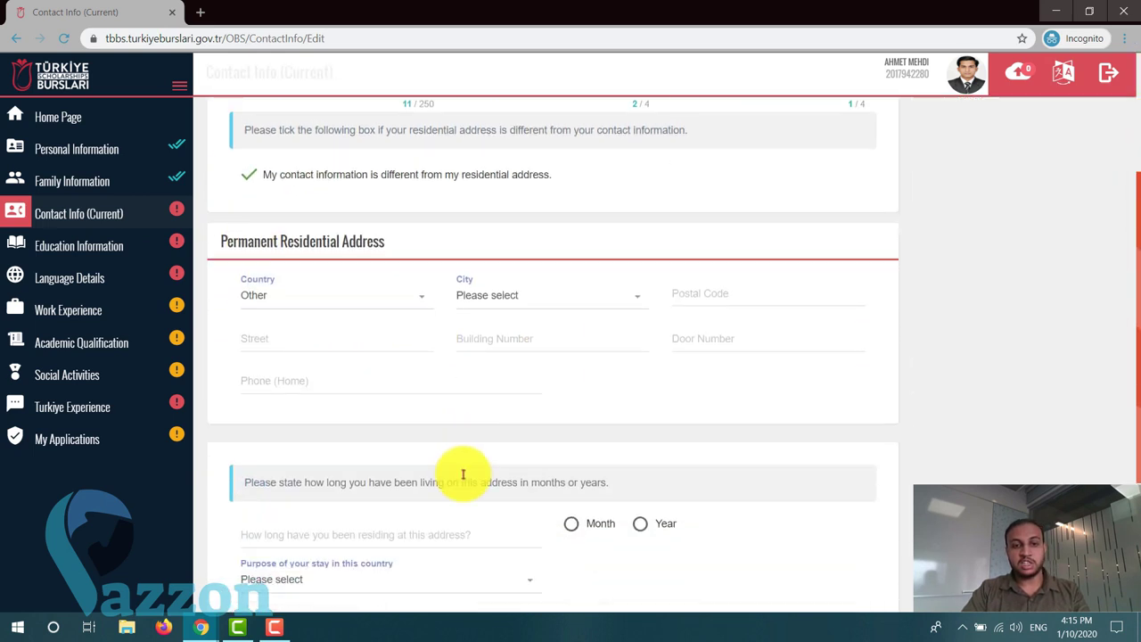
{"action": "left_click", "coordinate": [249, 165]}
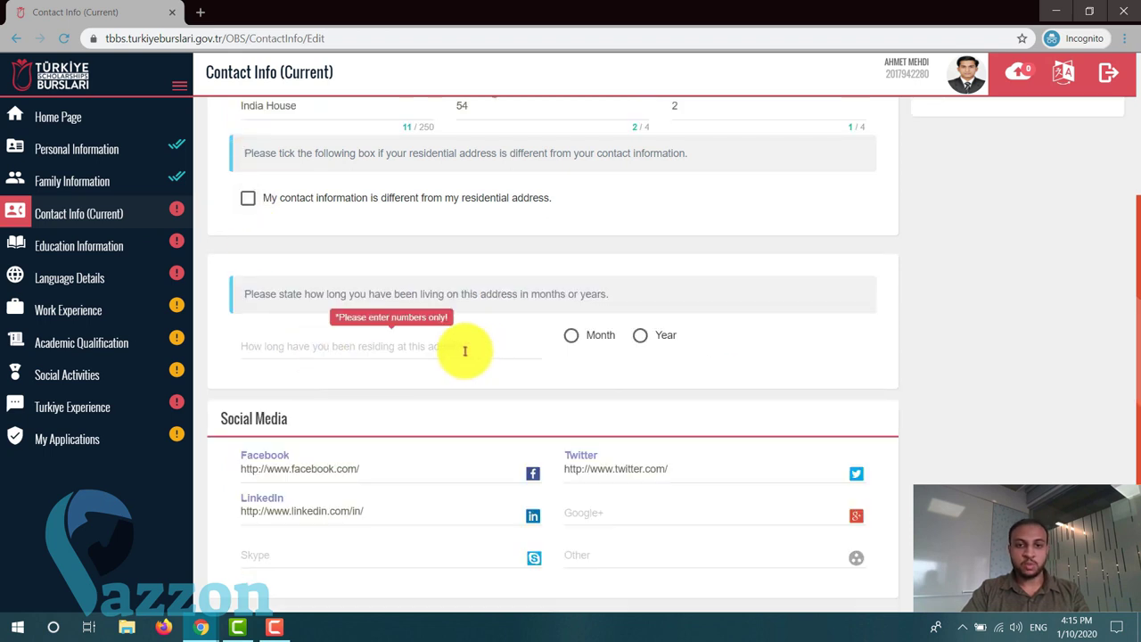
- Set 10 years at this address and save the contact information
{"action": "left_click", "coordinate": [361, 348]}
{"action": "scroll", "coordinate": [294, 294], "scroll_direction": "up", "scroll_amount": 2}
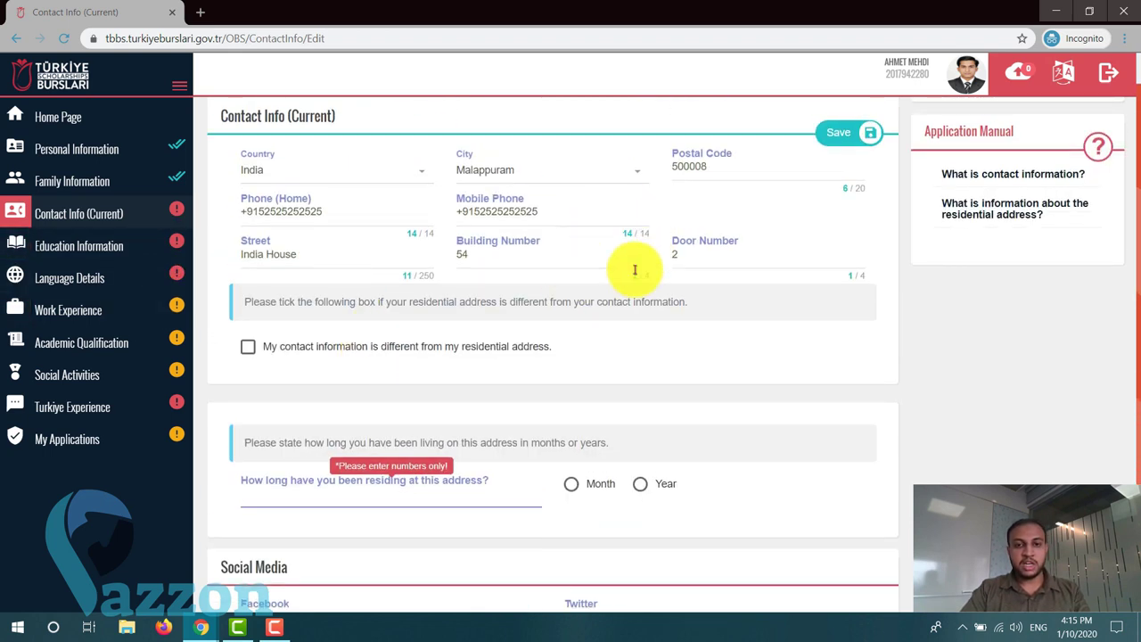
{"action": "scroll", "coordinate": [635, 269], "scroll_direction": "down", "scroll_amount": 1}
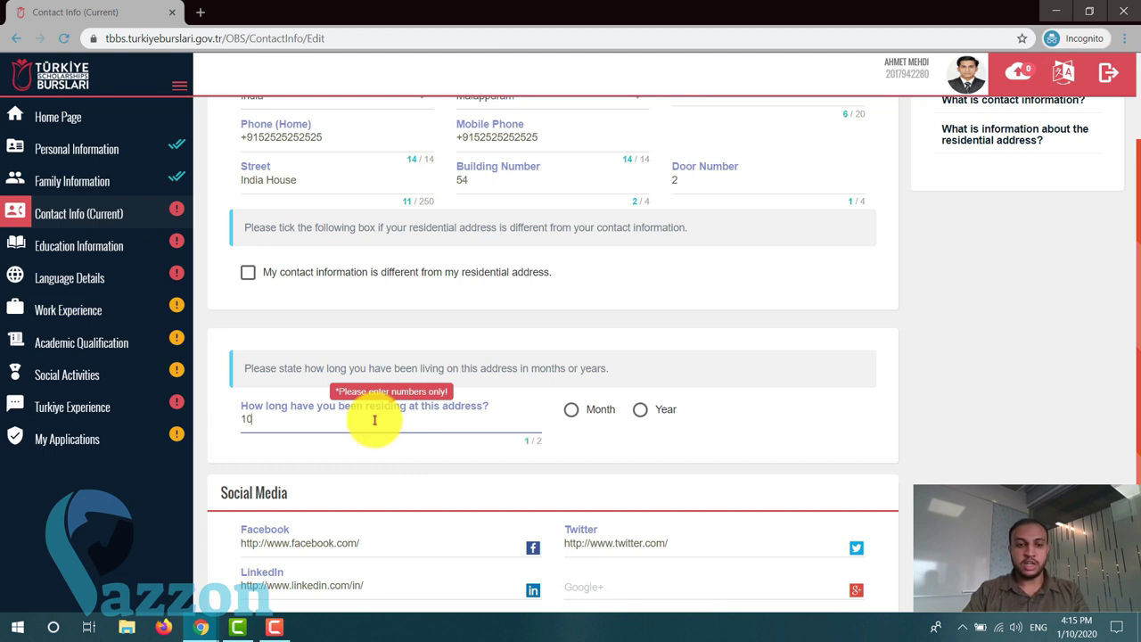
{"action": "left_click", "coordinate": [641, 409]}
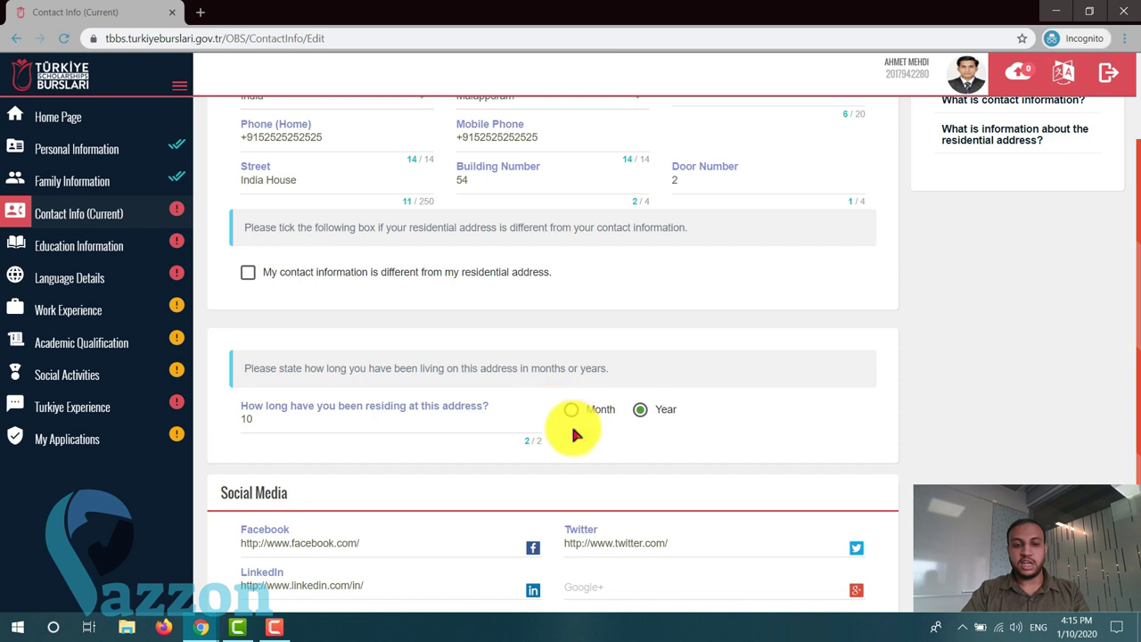
{"action": "scroll", "coordinate": [575, 435], "scroll_direction": "down", "scroll_amount": 1}
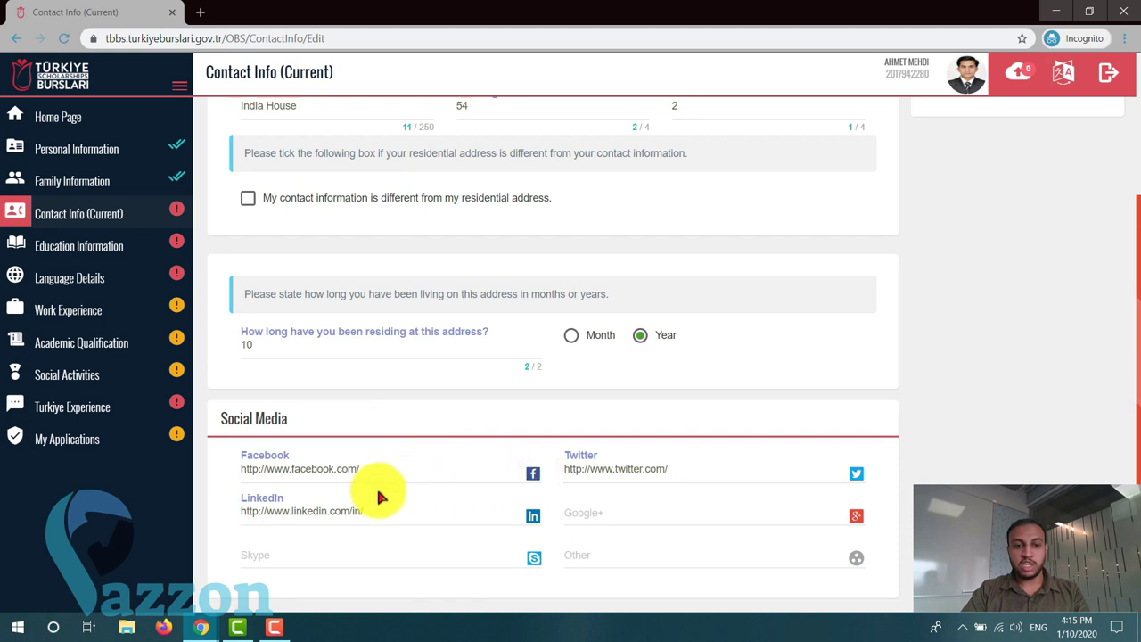
{"action": "scroll", "coordinate": [699, 495], "scroll_direction": "up", "scroll_amount": 3}
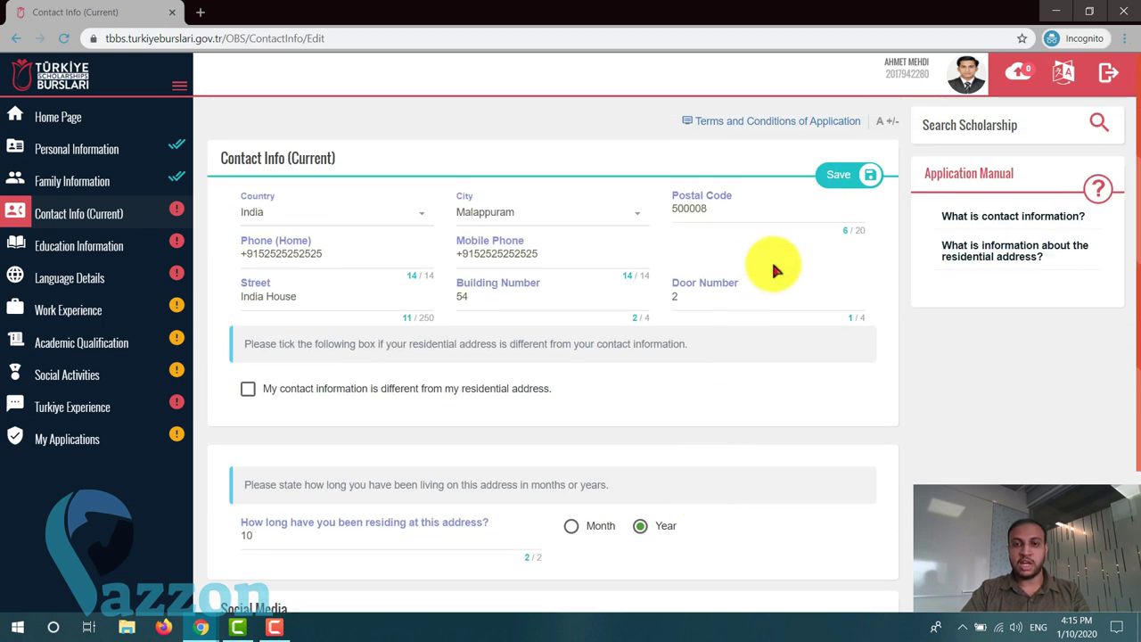
{"action": "left_click", "coordinate": [836, 176]}
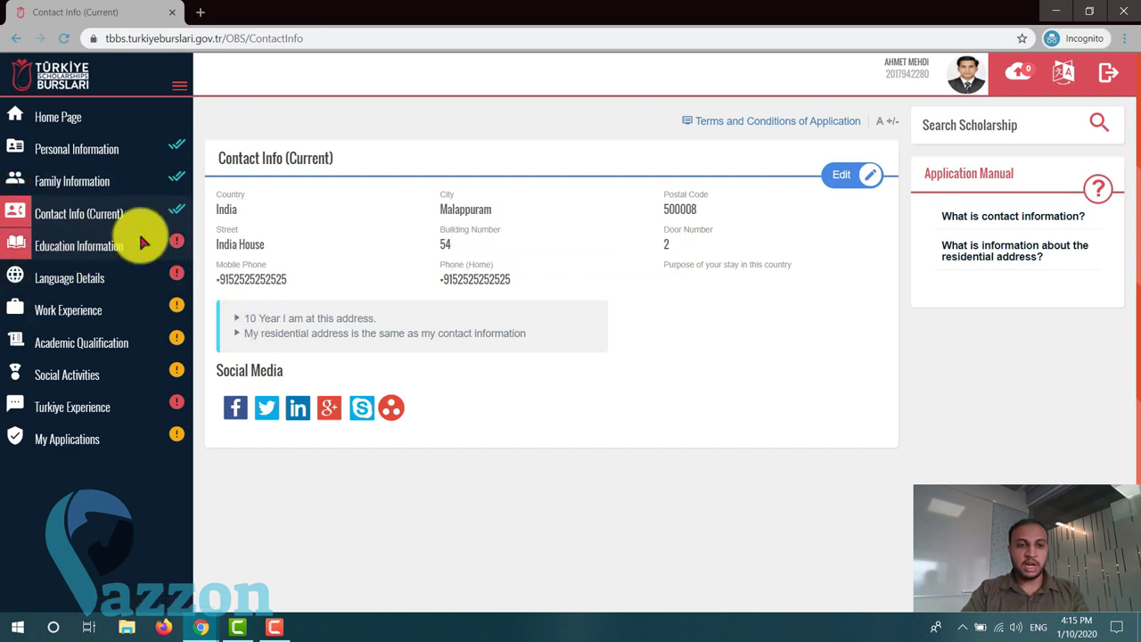
- Save Malayalam as the native language and start a new Other Language Skills entry
{"action": "left_click", "coordinate": [82, 280]}
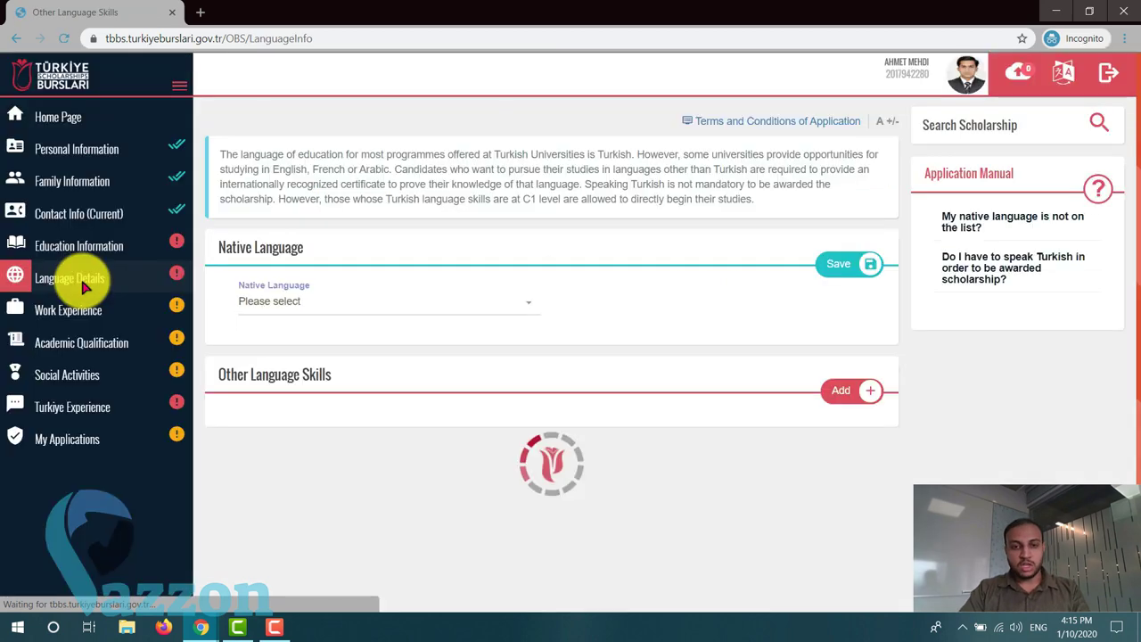
{"action": "left_click", "coordinate": [444, 308]}
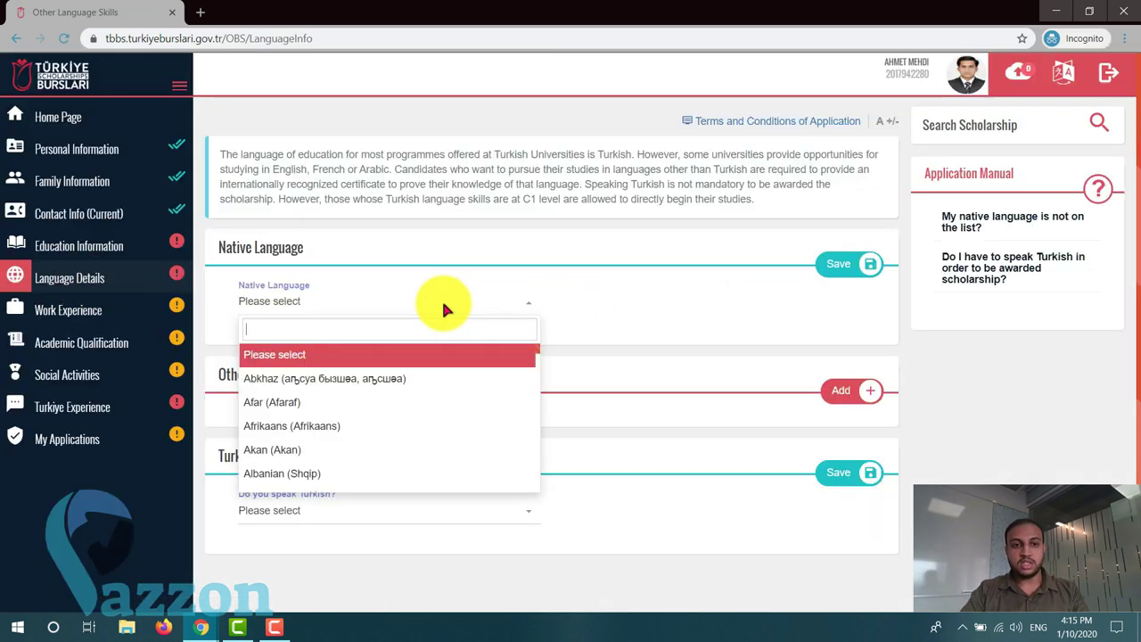
{"action": "type", "text": "mala"}
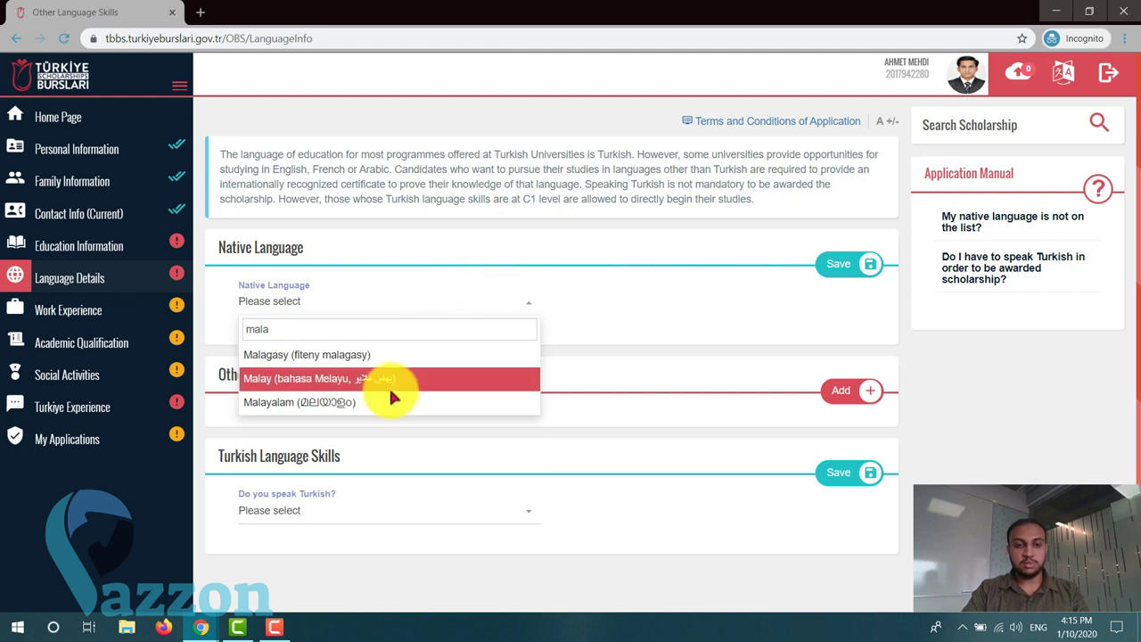
{"action": "left_click", "coordinate": [376, 403]}
{"action": "left_click", "coordinate": [858, 265]}
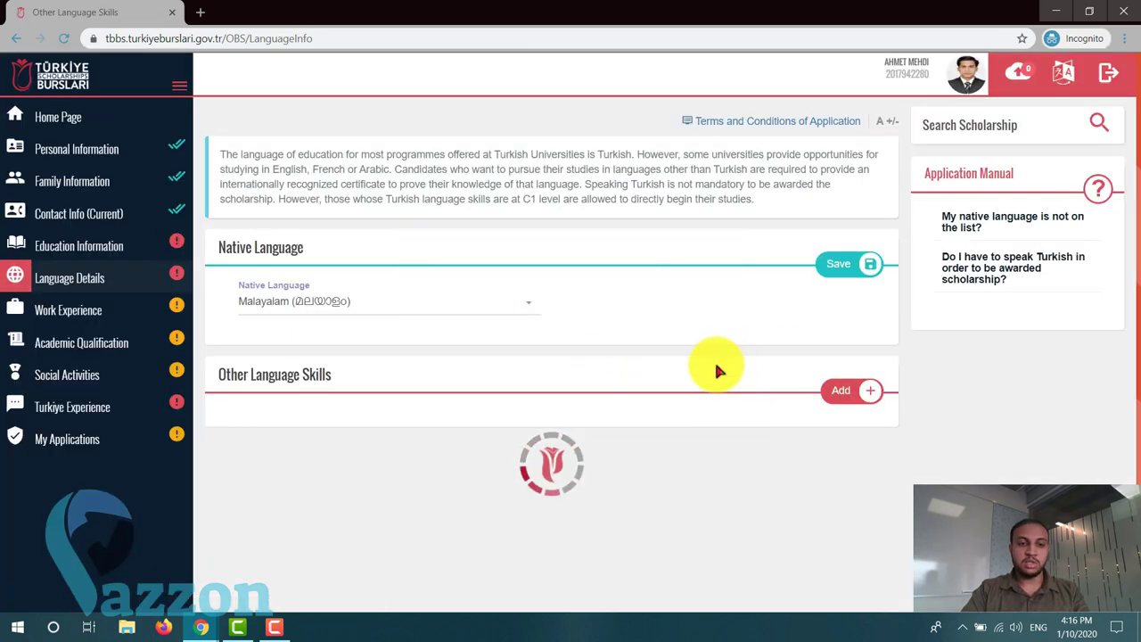
{"action": "scroll", "coordinate": [714, 367], "scroll_direction": "down", "scroll_amount": 1}
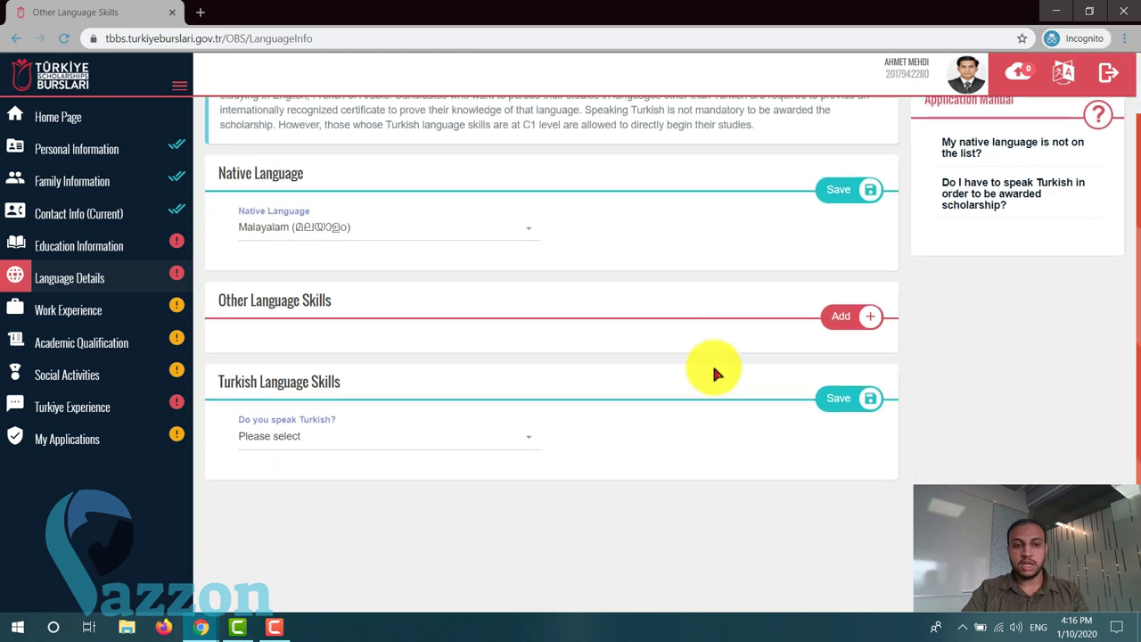
{"action": "left_click", "coordinate": [849, 314]}
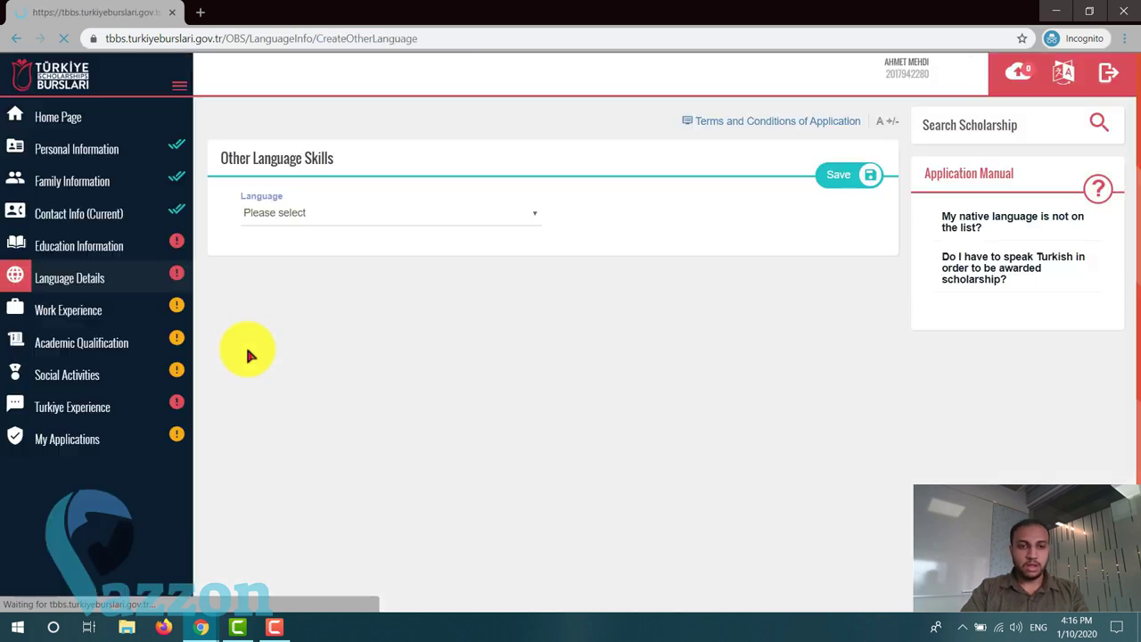
- Add English at Advanced level with no certificate and save the entry
{"action": "left_click", "coordinate": [374, 218]}
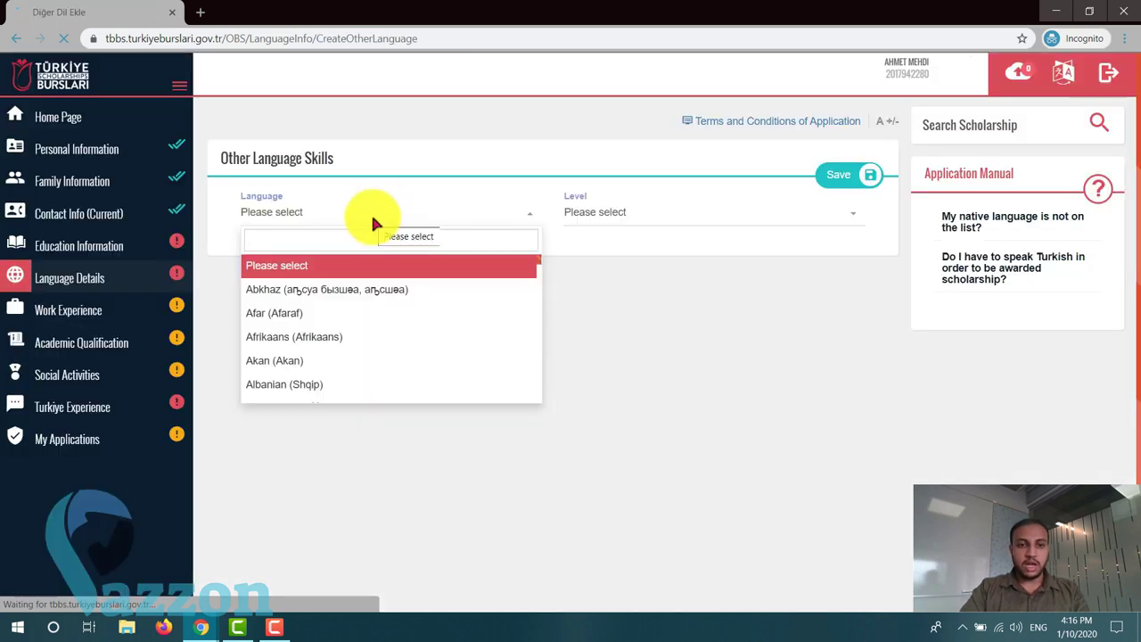
{"action": "type", "text": "engli"}
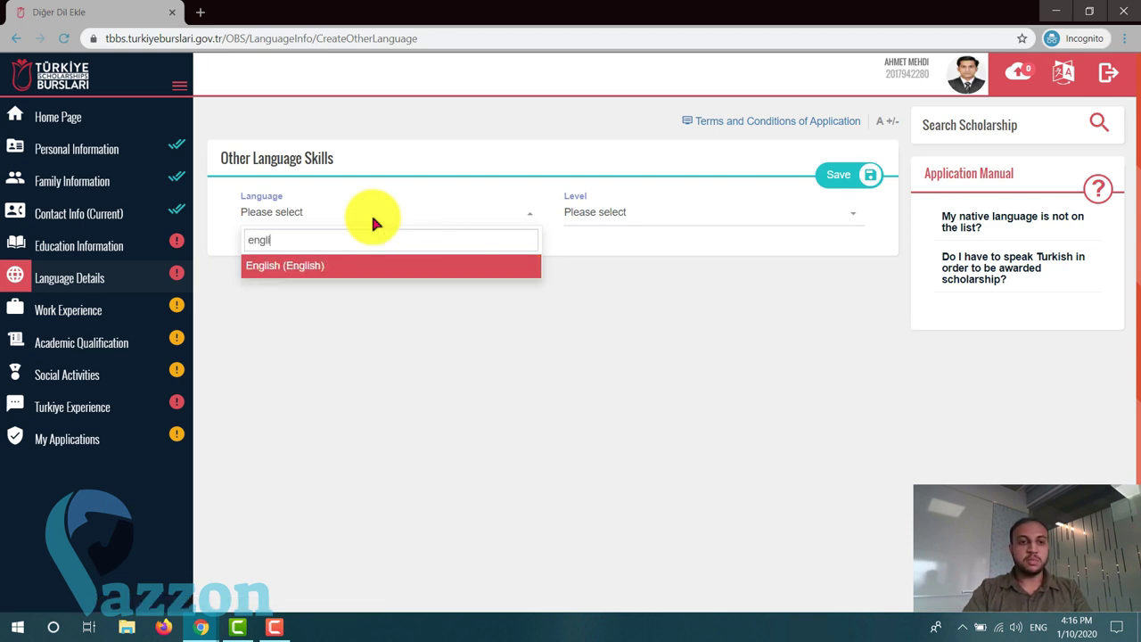
{"action": "left_click", "coordinate": [341, 265]}
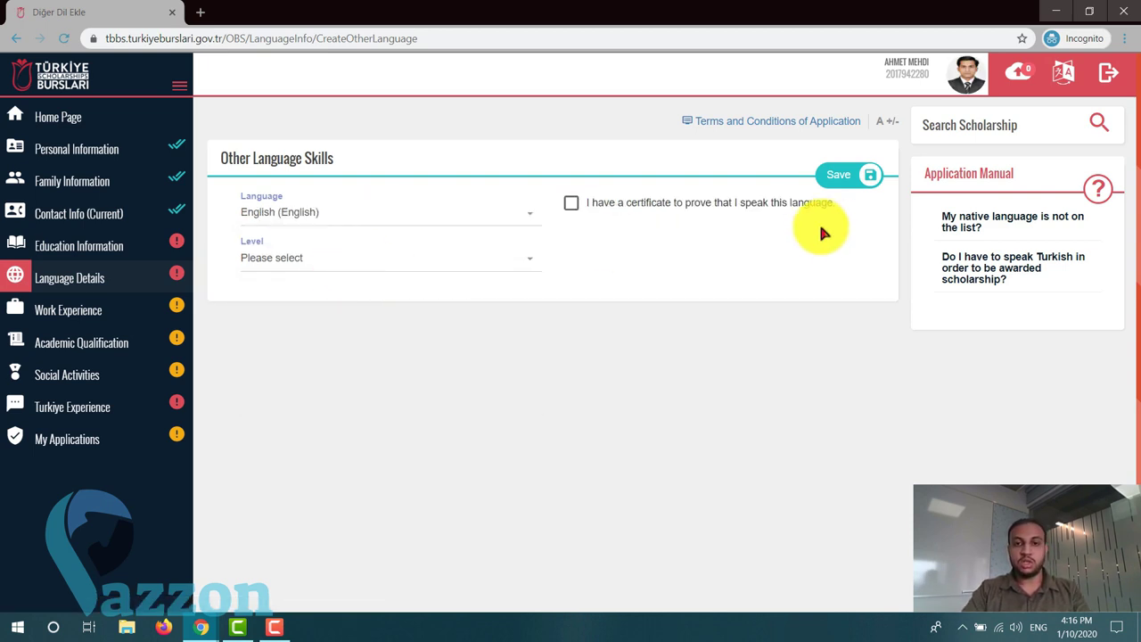
{"action": "left_click", "coordinate": [572, 206]}
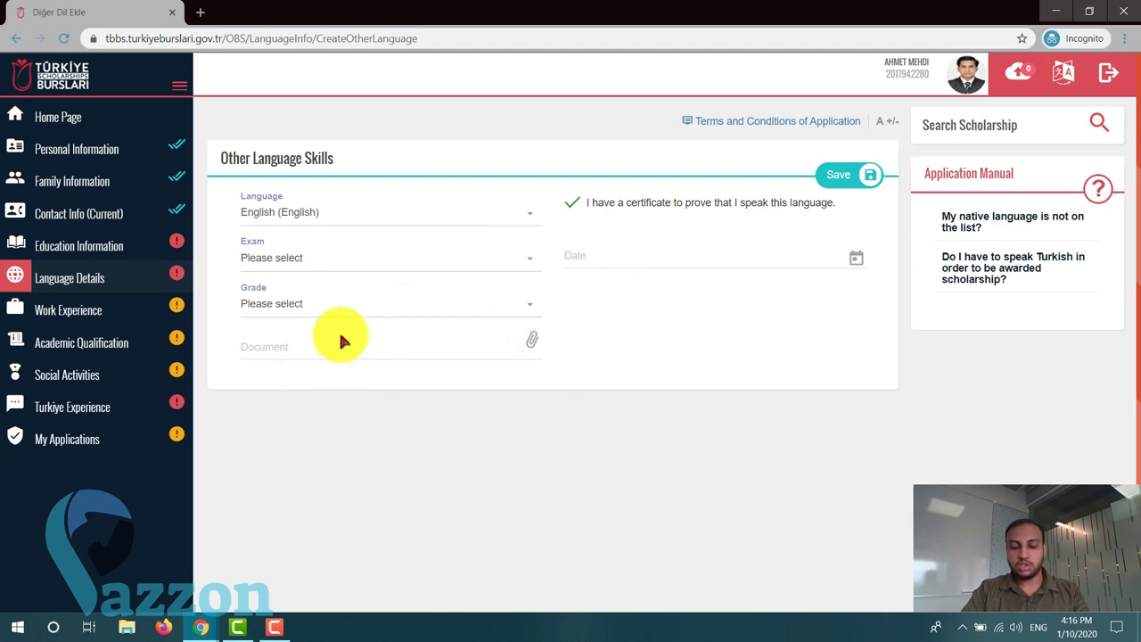
{"action": "left_click", "coordinate": [574, 204]}
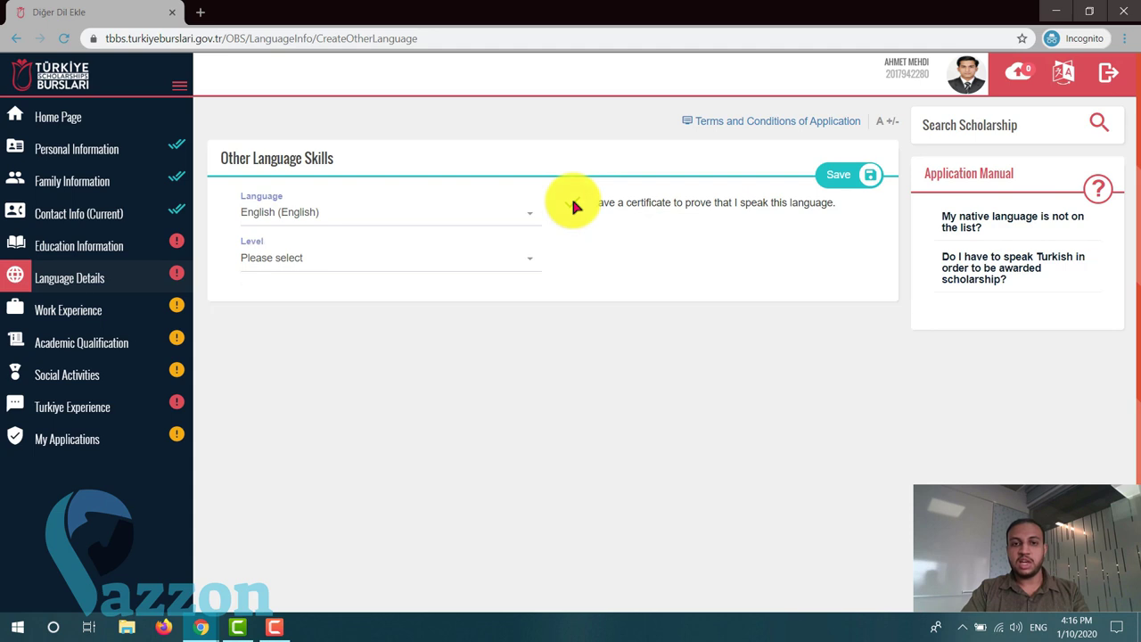
{"action": "left_click", "coordinate": [400, 259]}
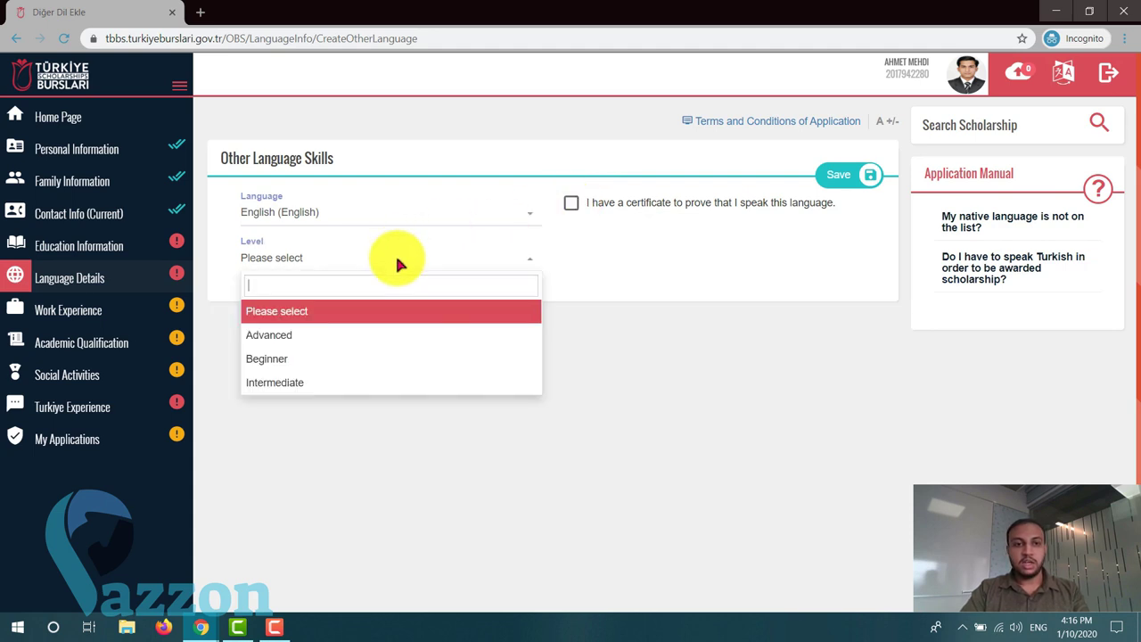
{"action": "left_click", "coordinate": [382, 336]}
{"action": "left_click", "coordinate": [836, 178]}
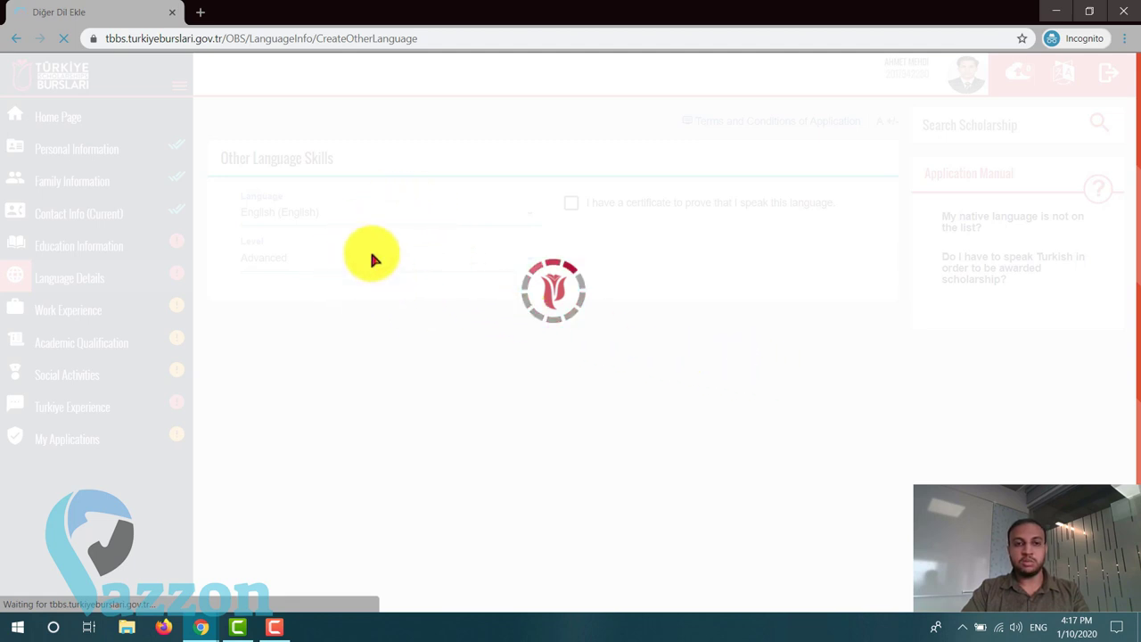
- Answer No to 'Do you speak Turkish?' and save the Turkish Language Skills panel
{"action": "scroll", "coordinate": [445, 338], "scroll_direction": "down", "scroll_amount": 1}
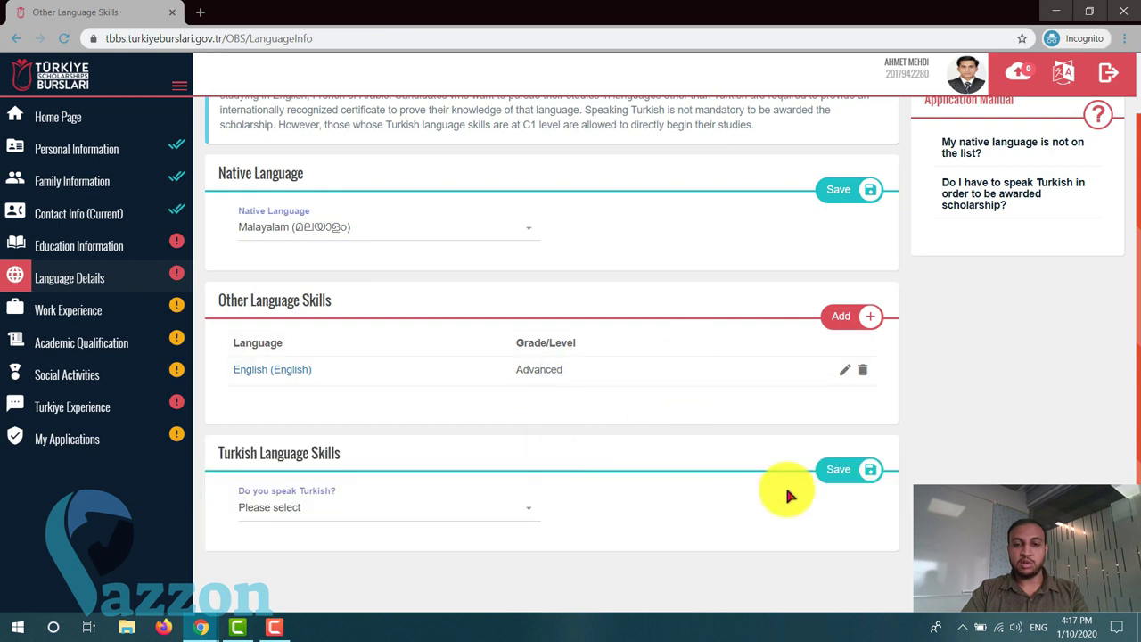
{"action": "scroll", "coordinate": [726, 484], "scroll_direction": "down", "scroll_amount": 1}
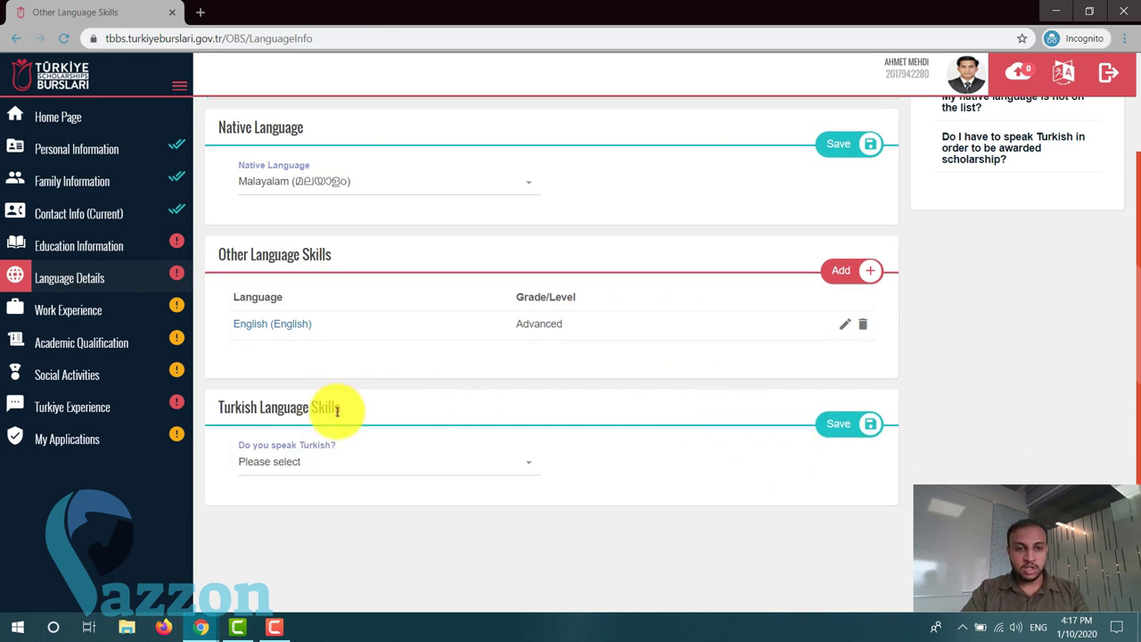
{"action": "left_click", "coordinate": [308, 461]}
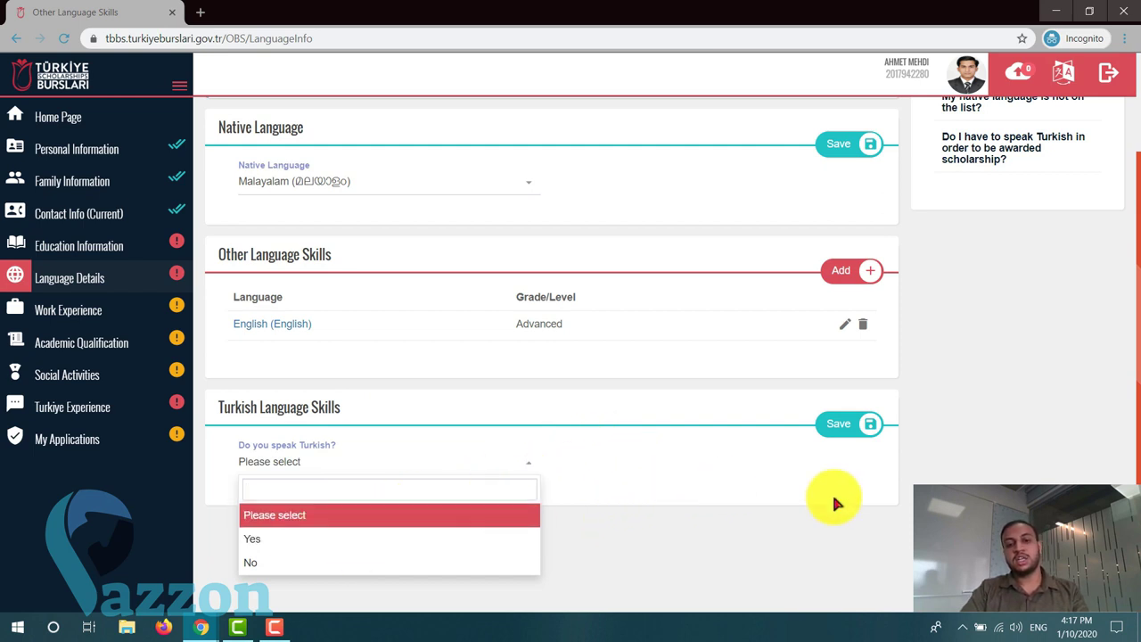
{"action": "left_click", "coordinate": [266, 561]}
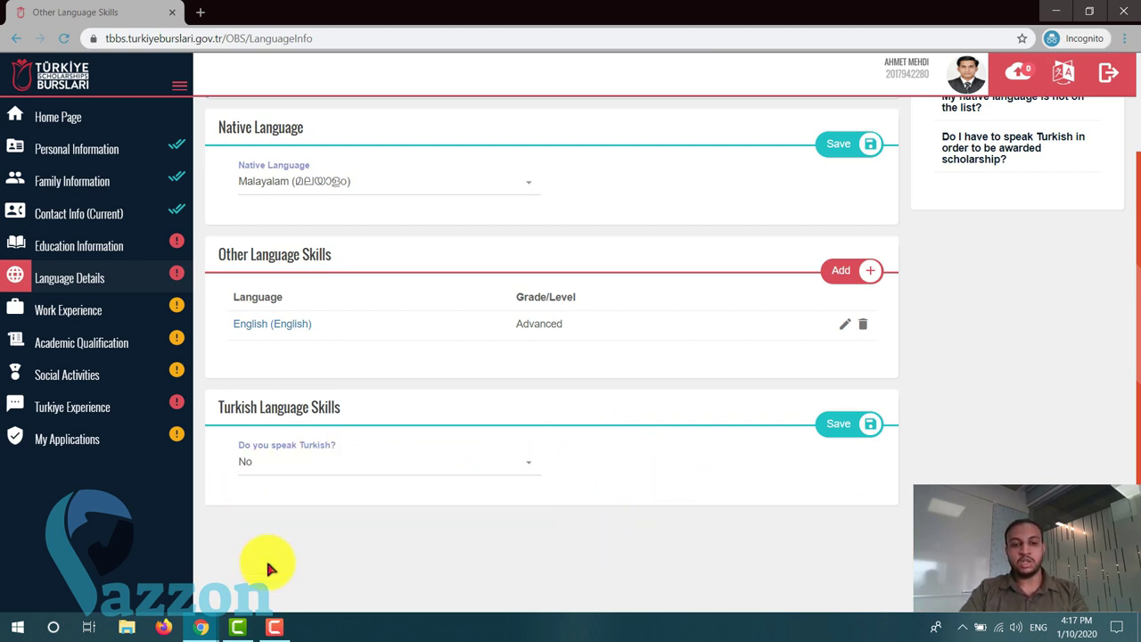
{"action": "left_click", "coordinate": [851, 425]}
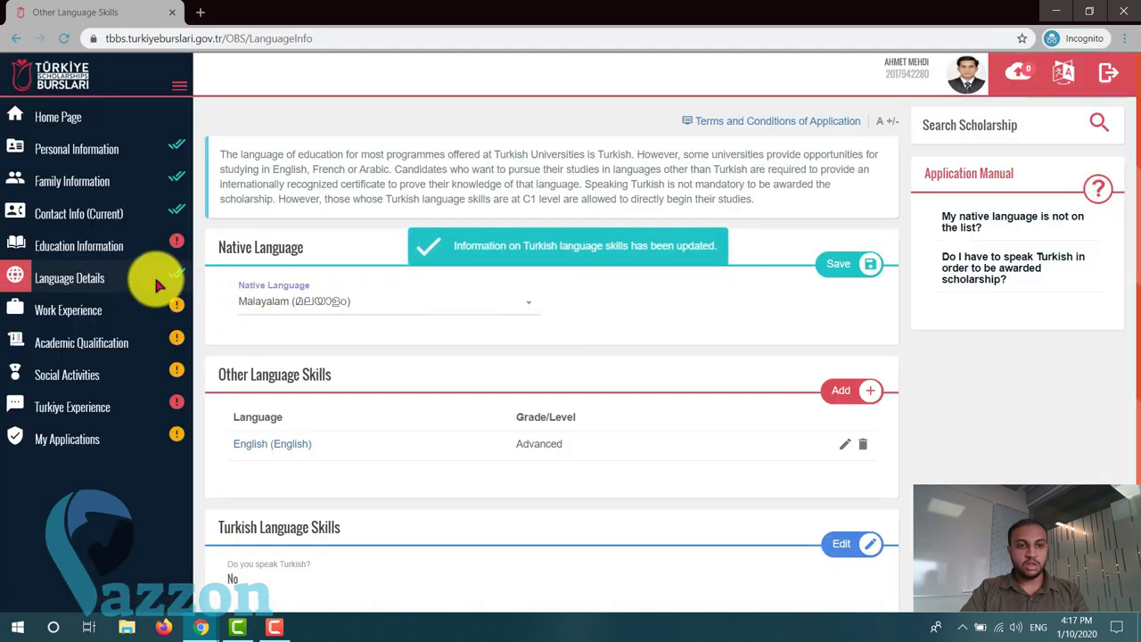
{"action": "scroll", "coordinate": [159, 285], "scroll_direction": "down", "scroll_amount": 1}
{"action": "scroll", "coordinate": [159, 285], "scroll_direction": "down", "scroll_amount": 1}
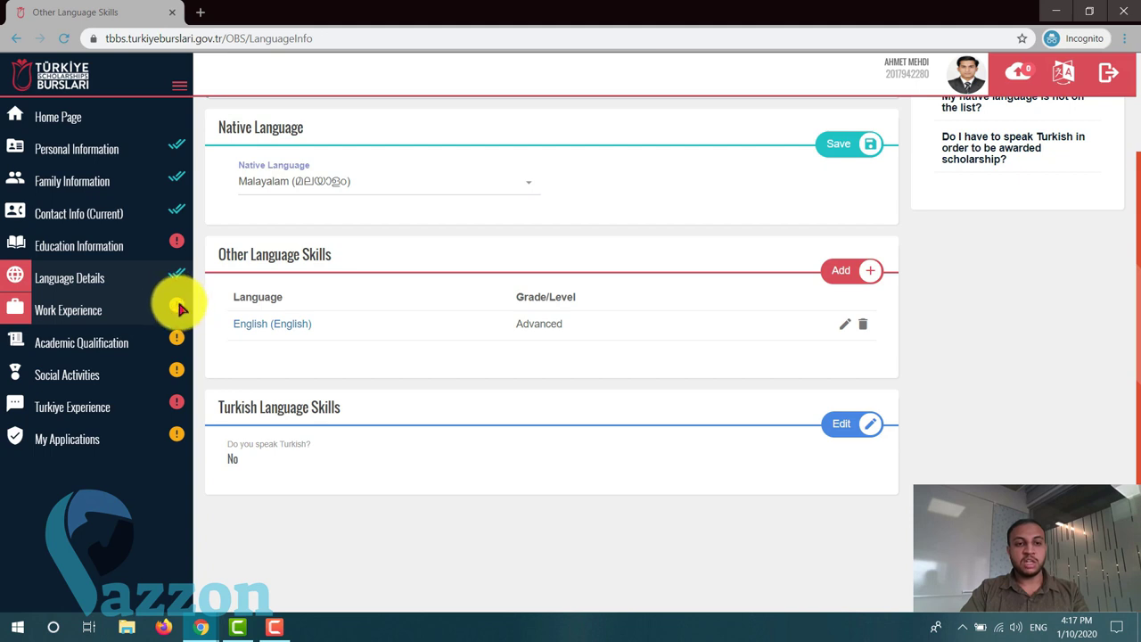
{"action": "scroll", "coordinate": [323, 364], "scroll_direction": "up", "scroll_amount": 2}
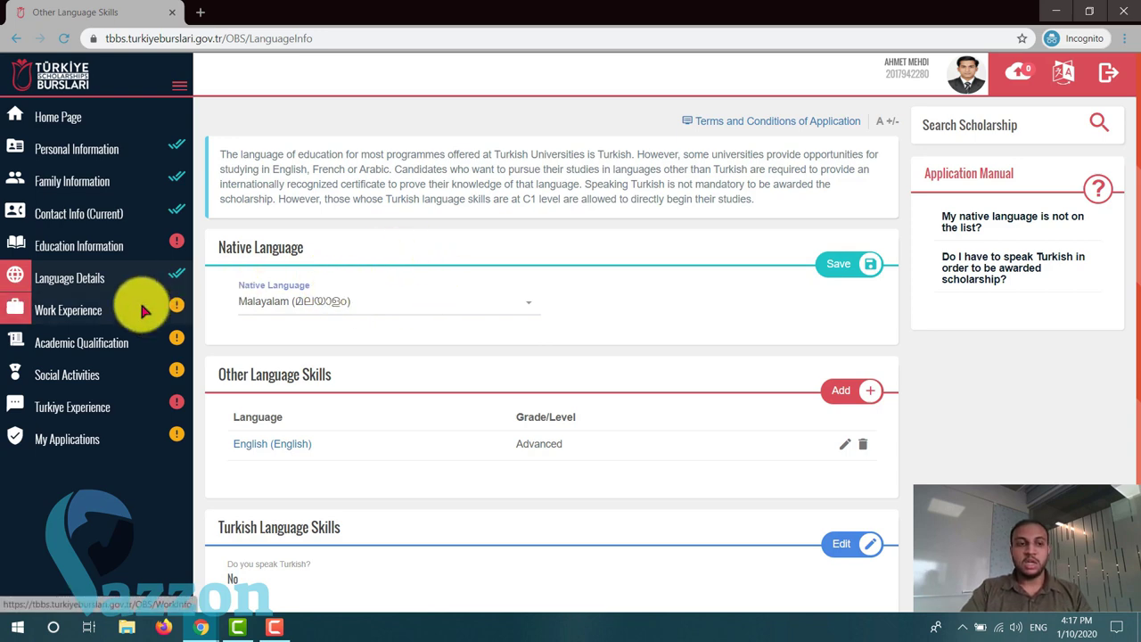
- View Academic Qualification, then move on to the Work Experience section
{"action": "left_click", "coordinate": [82, 348]}
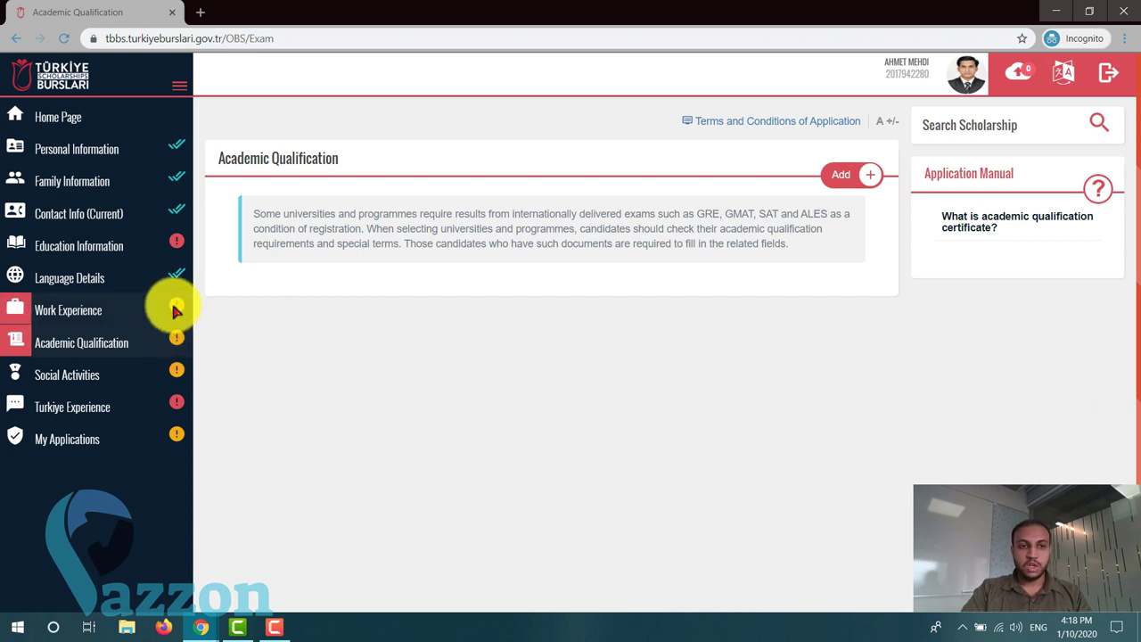
{"action": "left_click", "coordinate": [114, 307]}
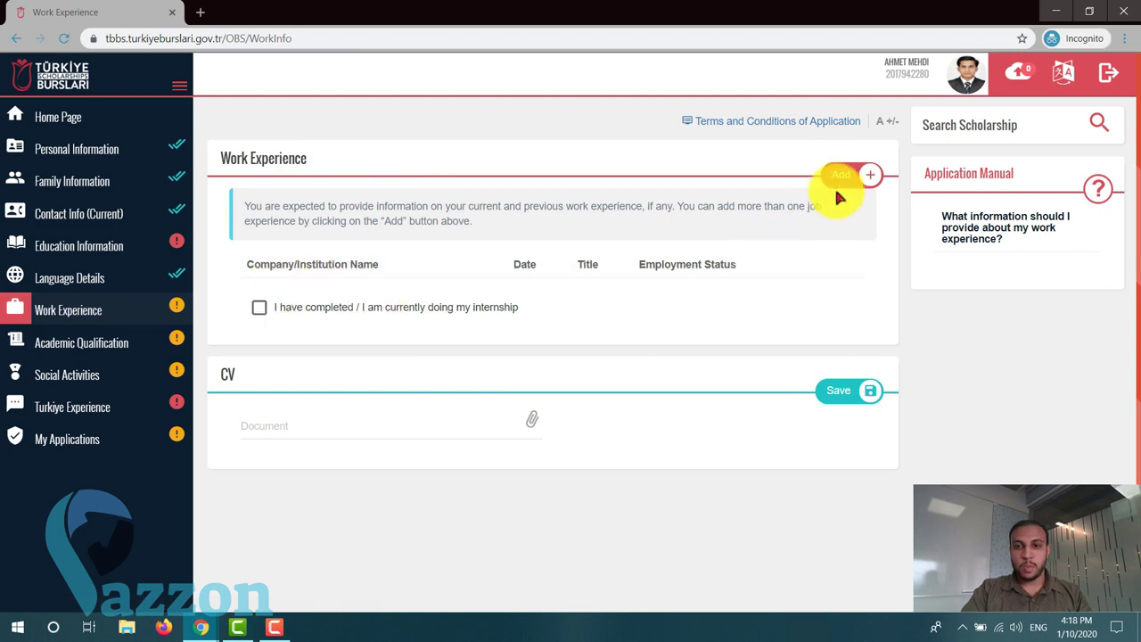
- Start a work experience entry, leave it unfilled, and switch to Social Activities
{"action": "left_click", "coordinate": [877, 179]}
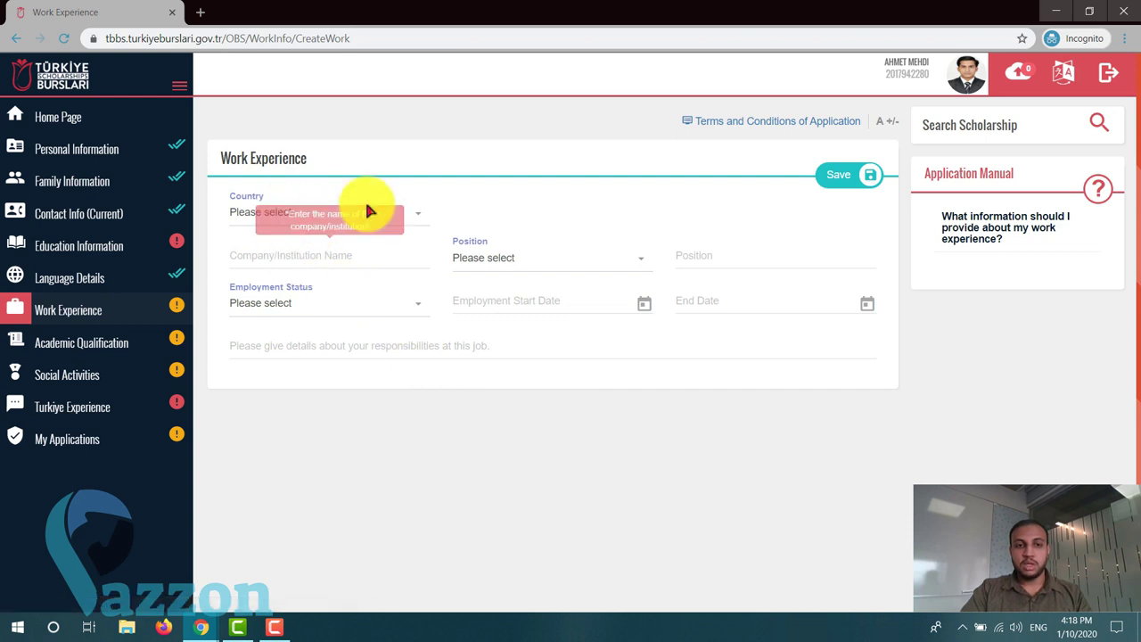
{"action": "left_click", "coordinate": [548, 259]}
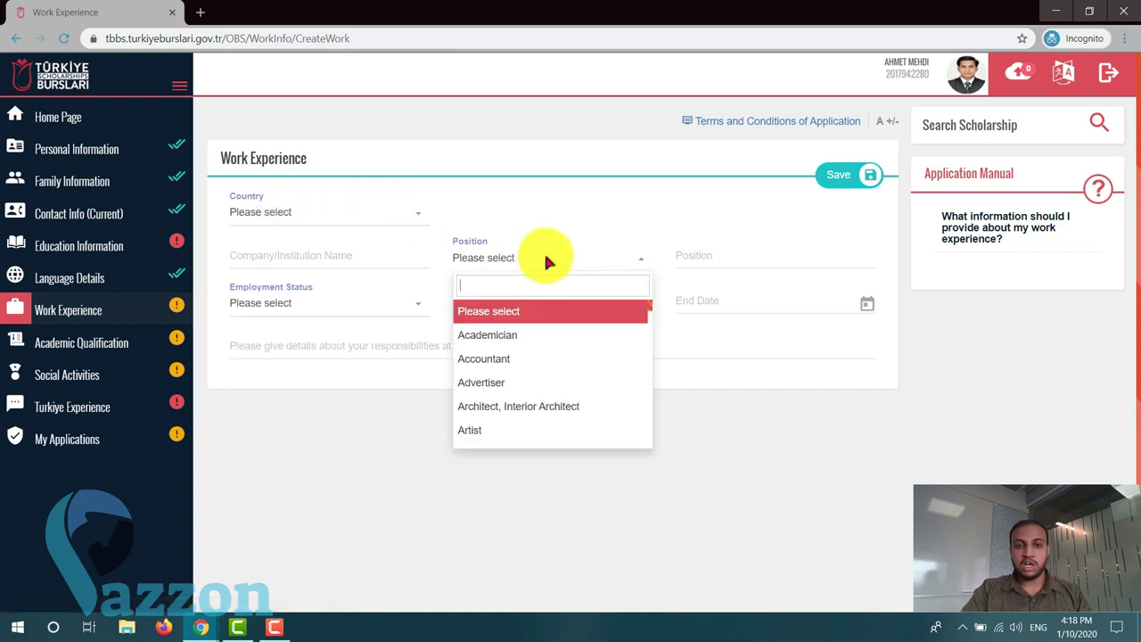
{"action": "left_click", "coordinate": [548, 260]}
{"action": "left_click", "coordinate": [565, 305]}
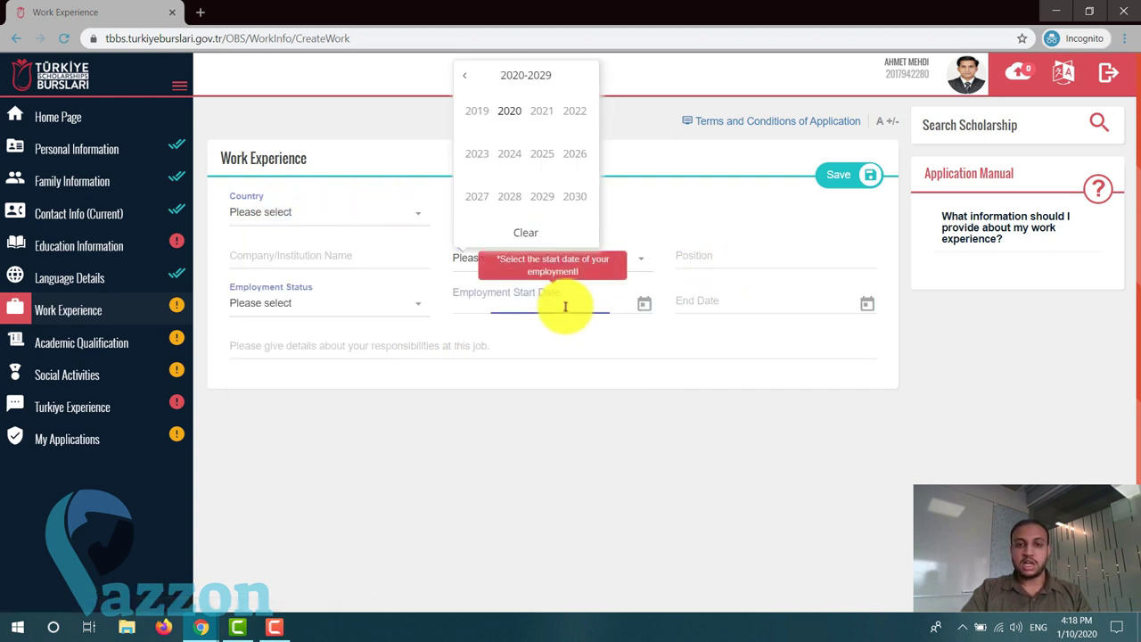
{"action": "left_click", "coordinate": [750, 300]}
{"action": "left_click", "coordinate": [399, 306]}
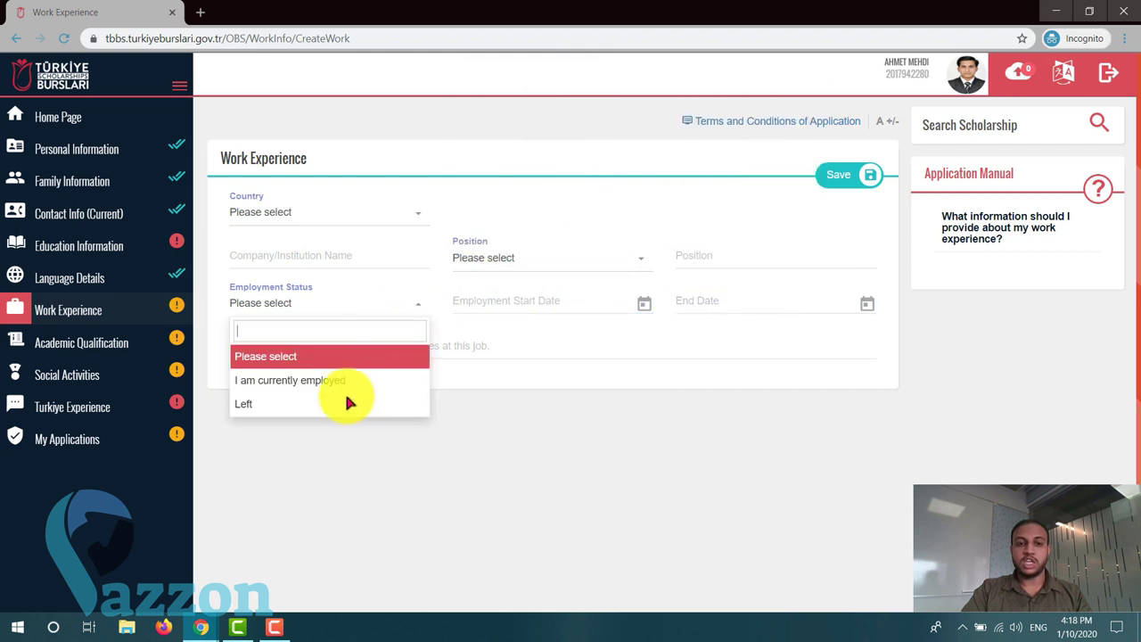
{"action": "left_click", "coordinate": [372, 310]}
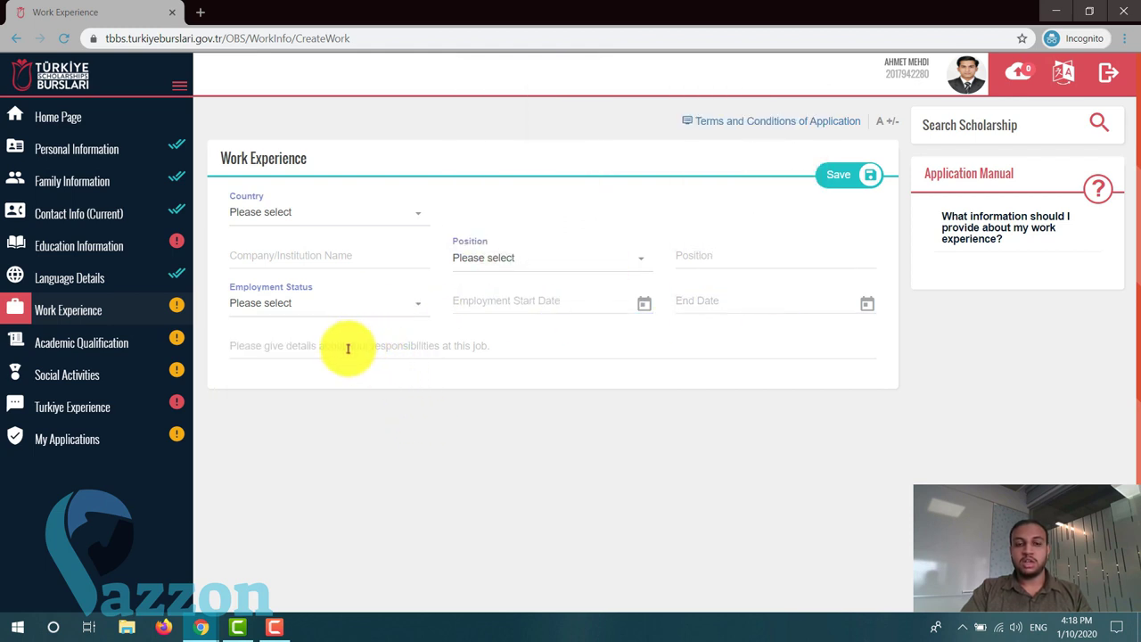
{"action": "left_click", "coordinate": [449, 353]}
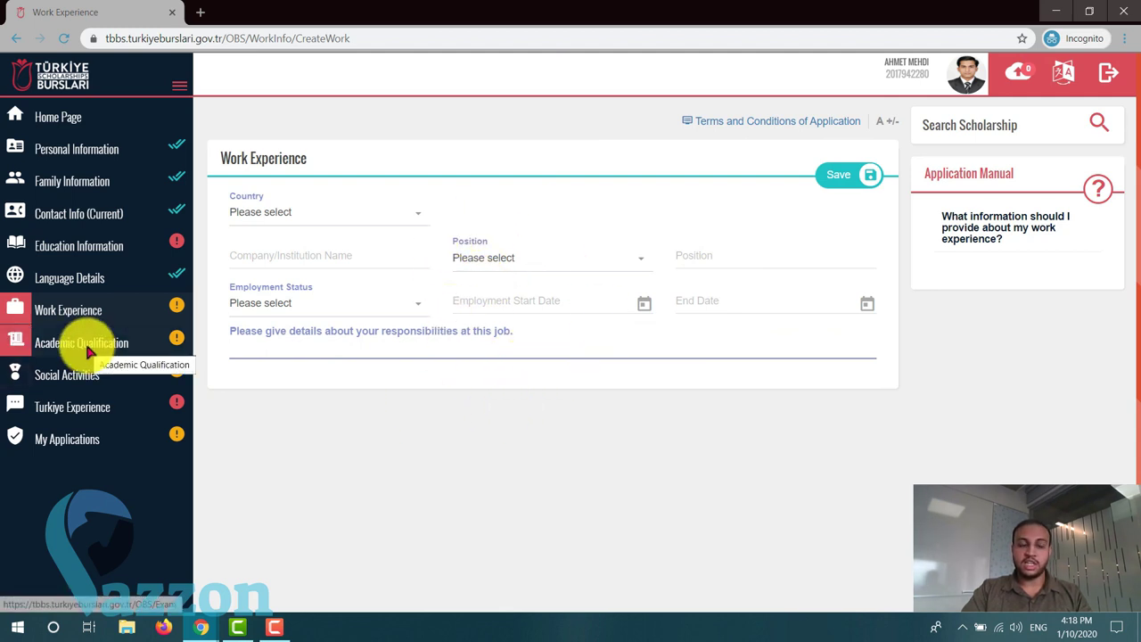
{"action": "left_click", "coordinate": [69, 378]}
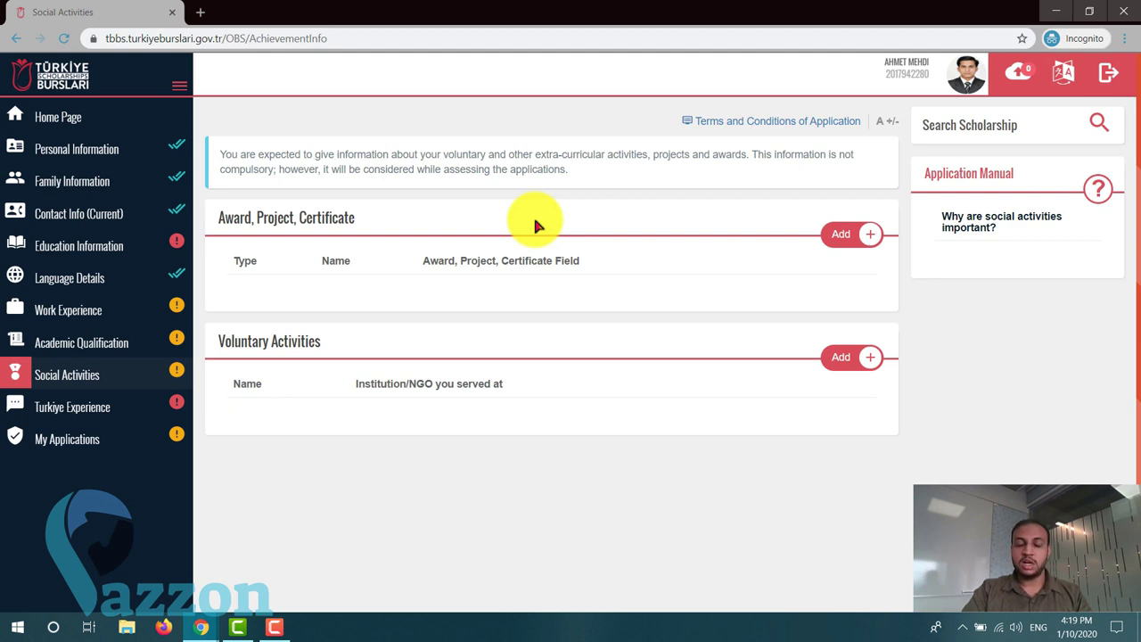
- Browse the achievement Add options and sidebar sections without adding anything, then view Turkiye Experience
{"action": "left_click", "coordinate": [838, 234]}
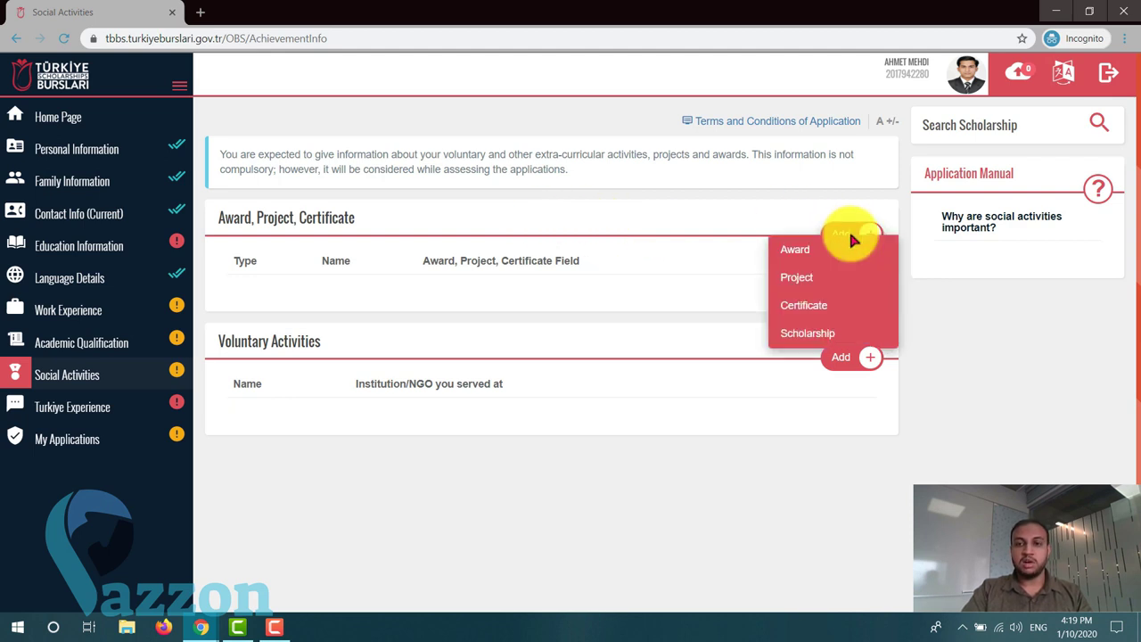
{"action": "left_click", "coordinate": [808, 339]}
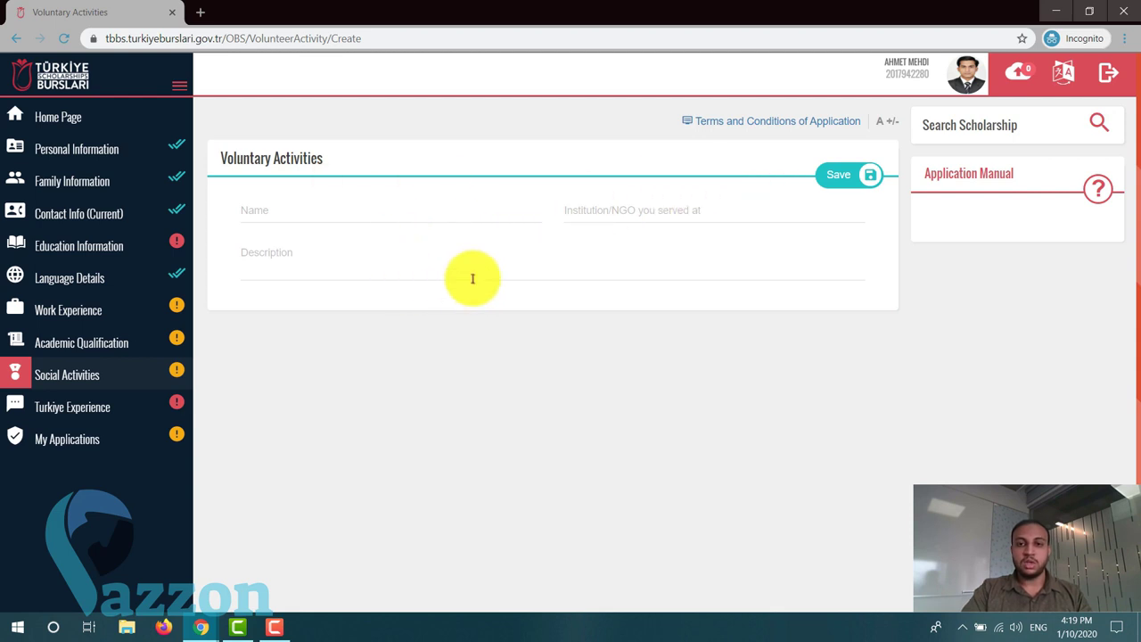
{"action": "left_click", "coordinate": [74, 365]}
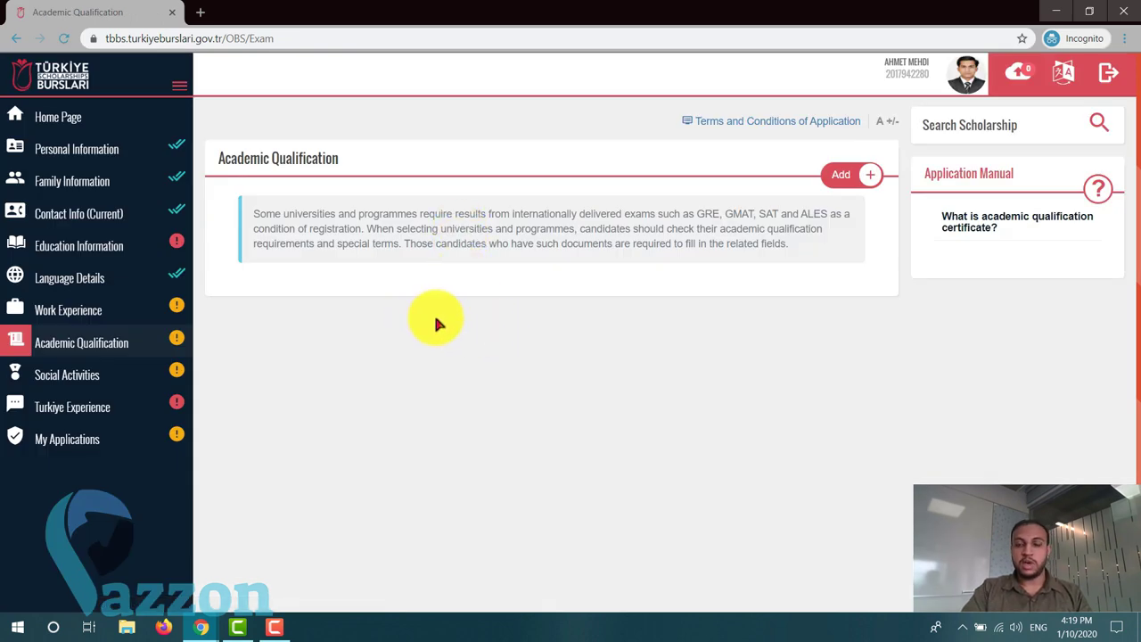
{"action": "left_click", "coordinate": [55, 379]}
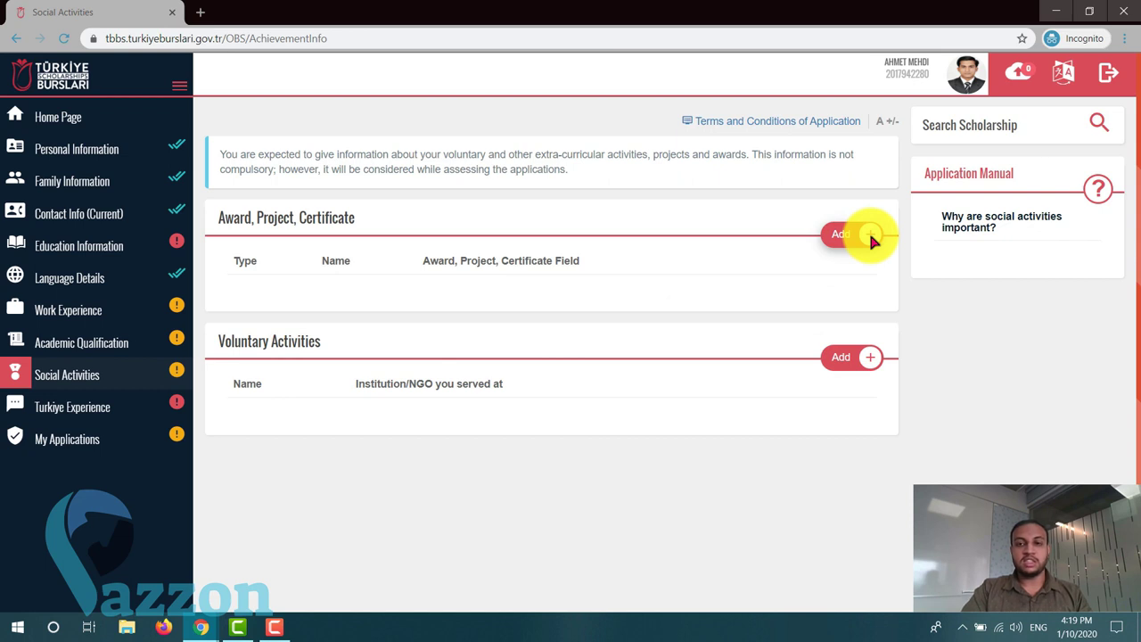
{"action": "left_click", "coordinate": [870, 235]}
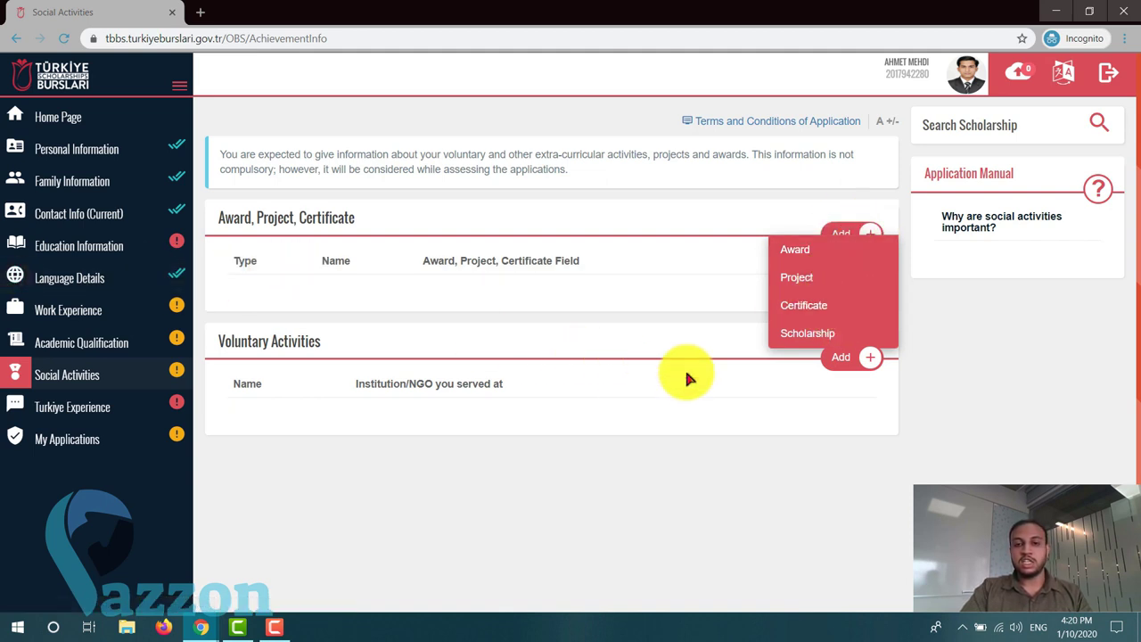
{"action": "left_click", "coordinate": [533, 322]}
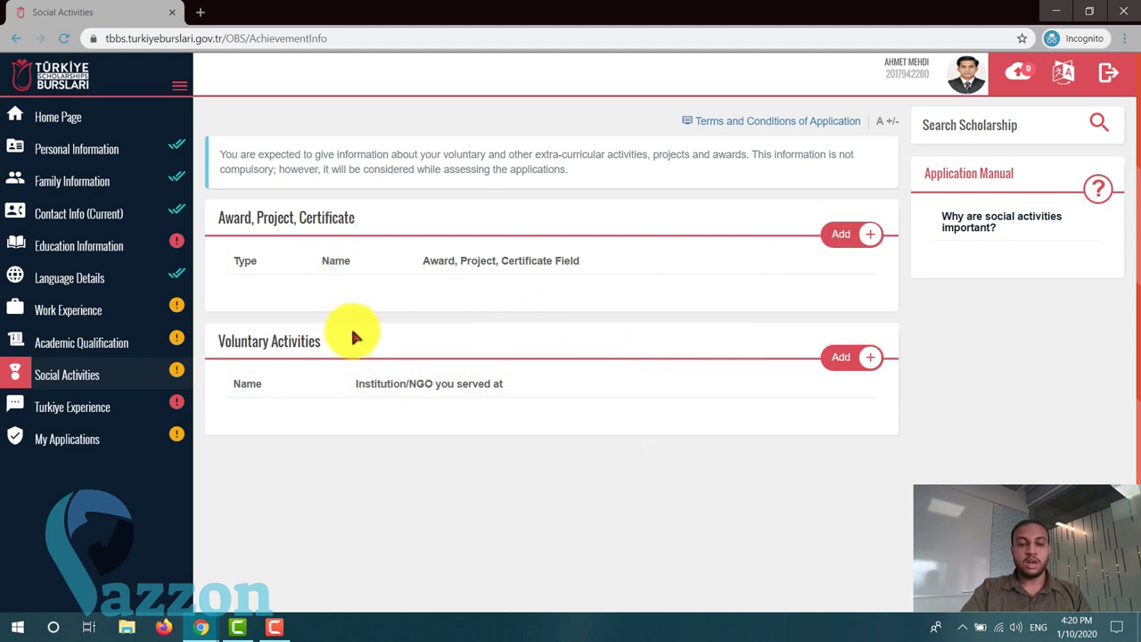
{"action": "left_click", "coordinate": [78, 406]}
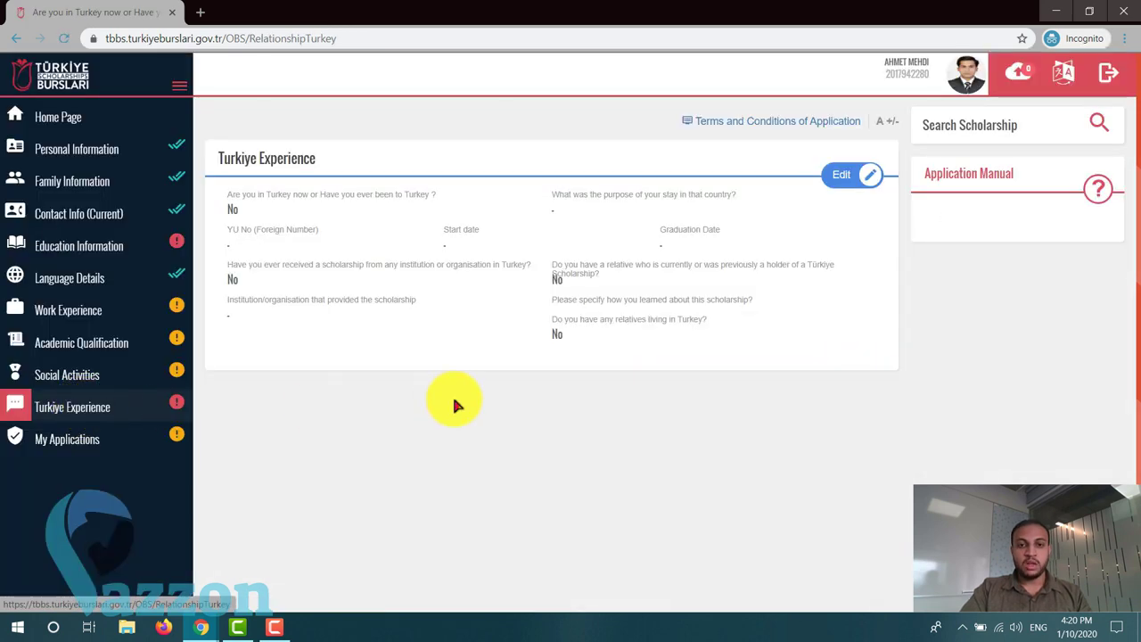
{"action": "left_click", "coordinate": [860, 178]}
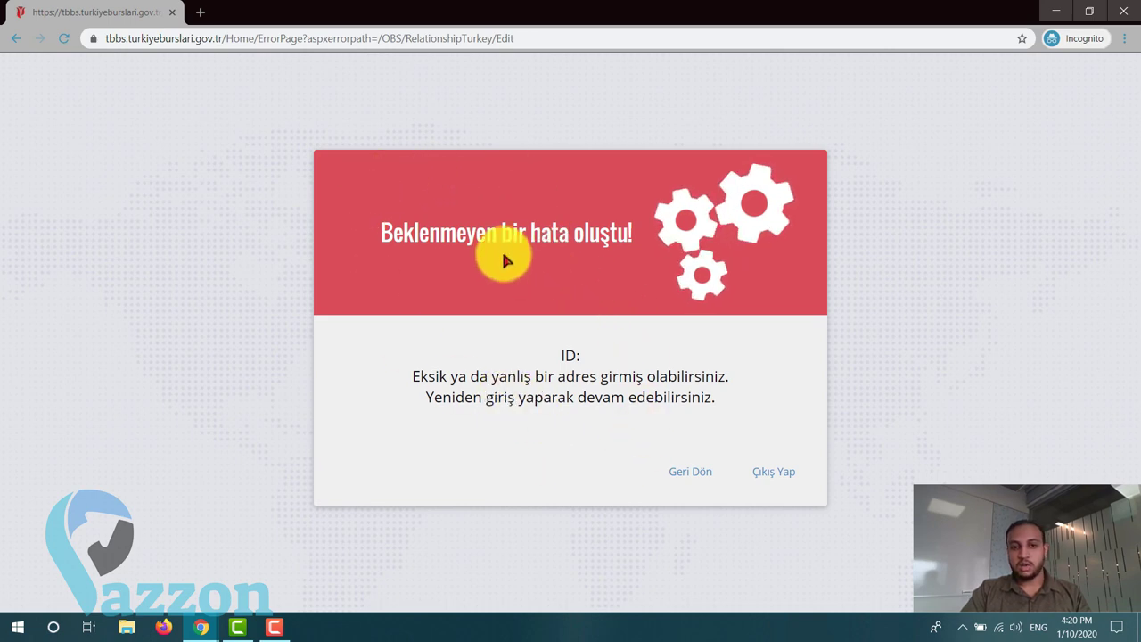
{"action": "left_click_drag", "start_coordinate": [382, 236], "coordinate": [638, 237]}
{"action": "left_click", "coordinate": [640, 237]}
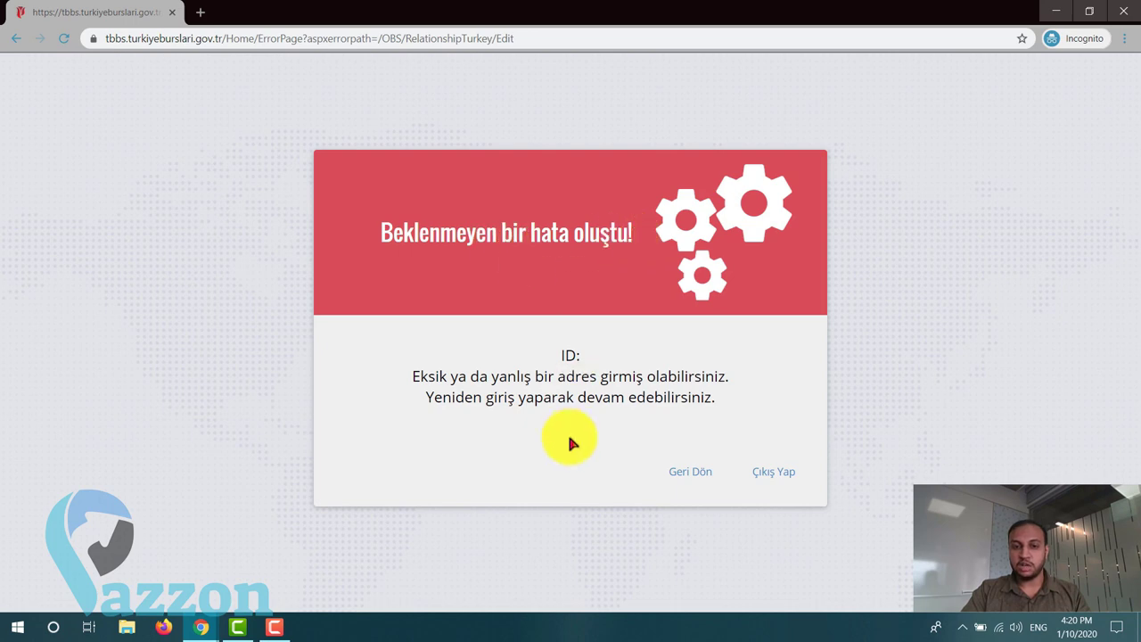
{"action": "left_click", "coordinate": [679, 471]}
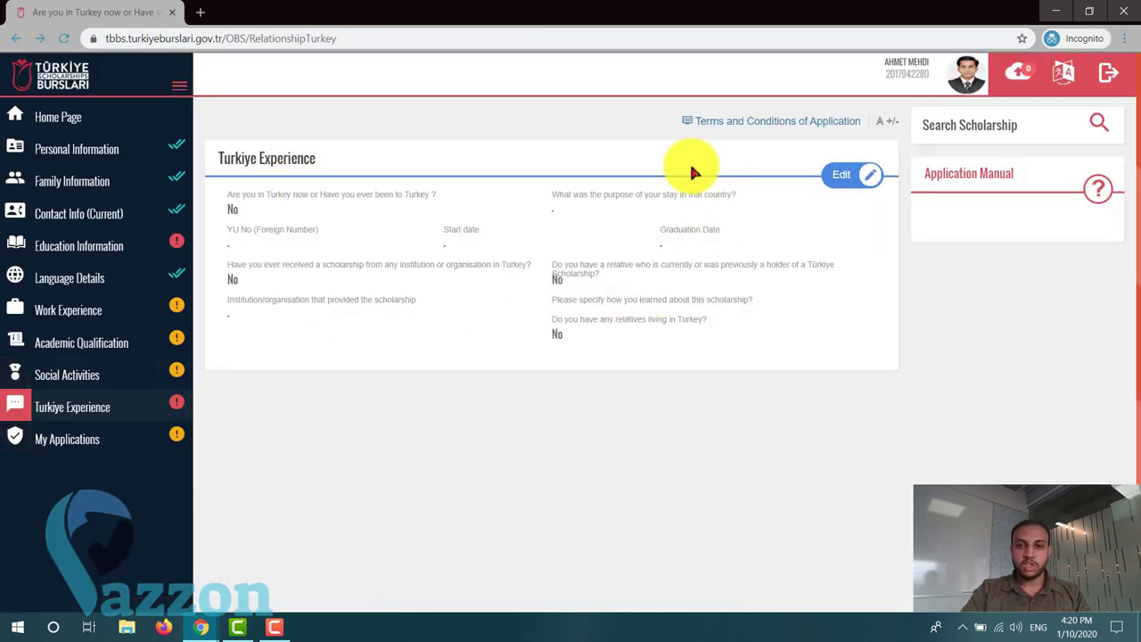
- Edit the Turkiye Experience card, going back from the error page until the form loads
{"action": "left_click", "coordinate": [848, 171]}
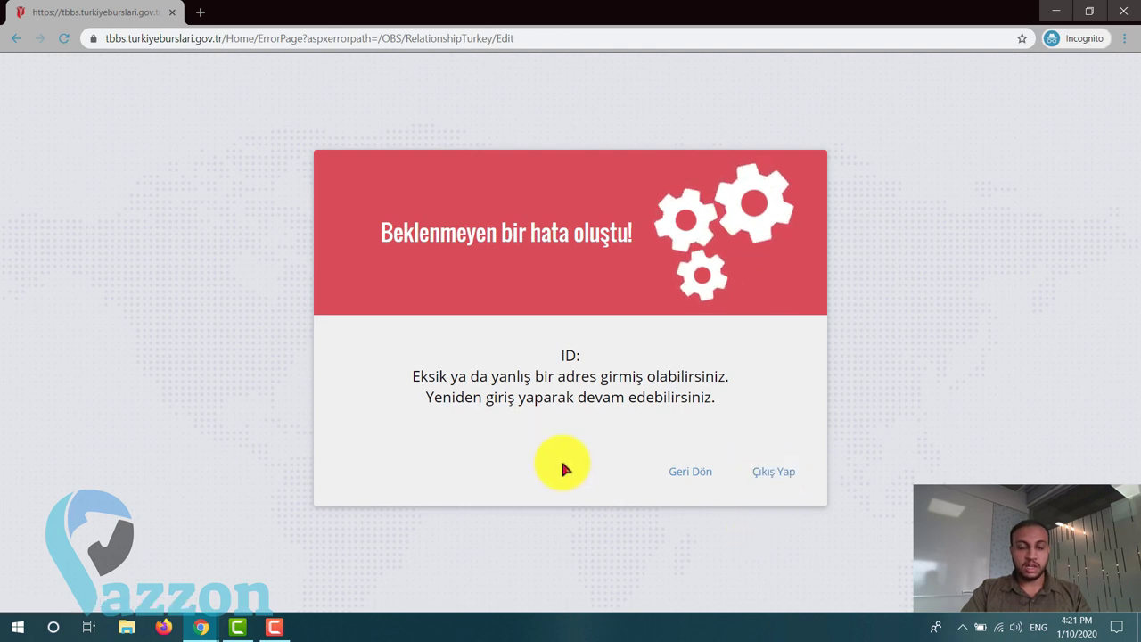
{"action": "left_click", "coordinate": [681, 469]}
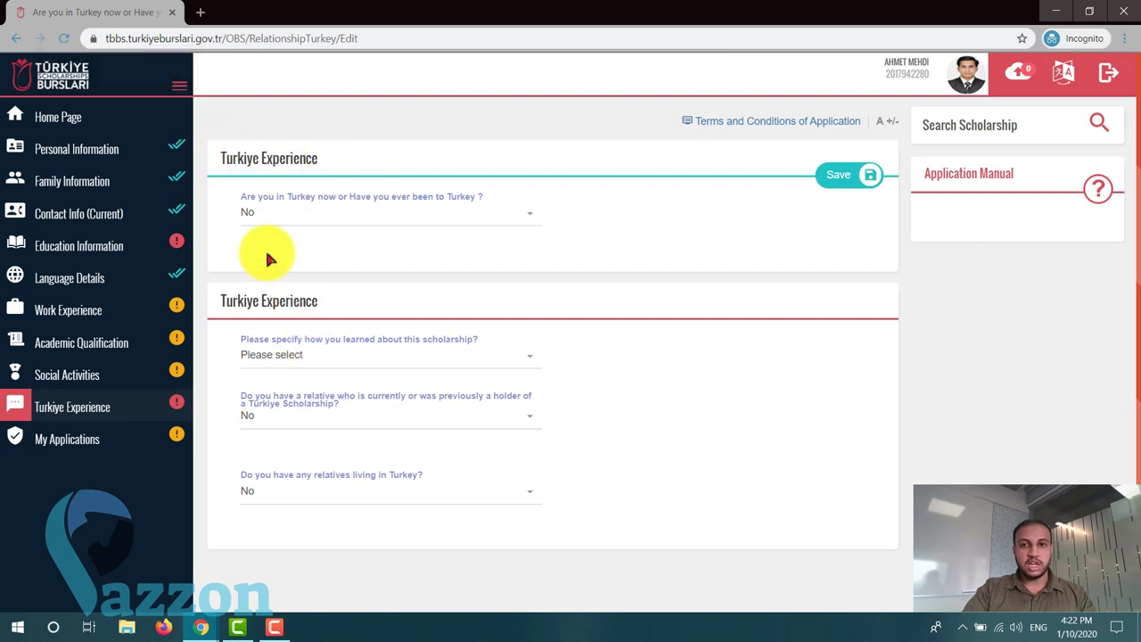
- Keep No for having been in Turkey and set the scholarship source to Social Media
{"action": "left_click", "coordinate": [372, 218]}
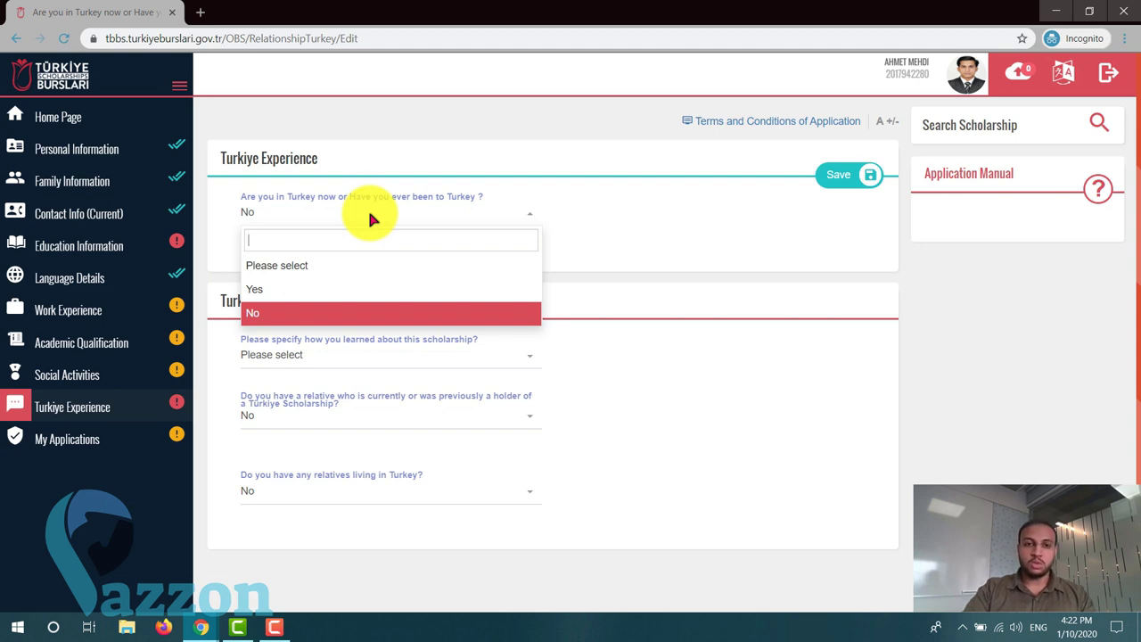
{"action": "left_click", "coordinate": [340, 310]}
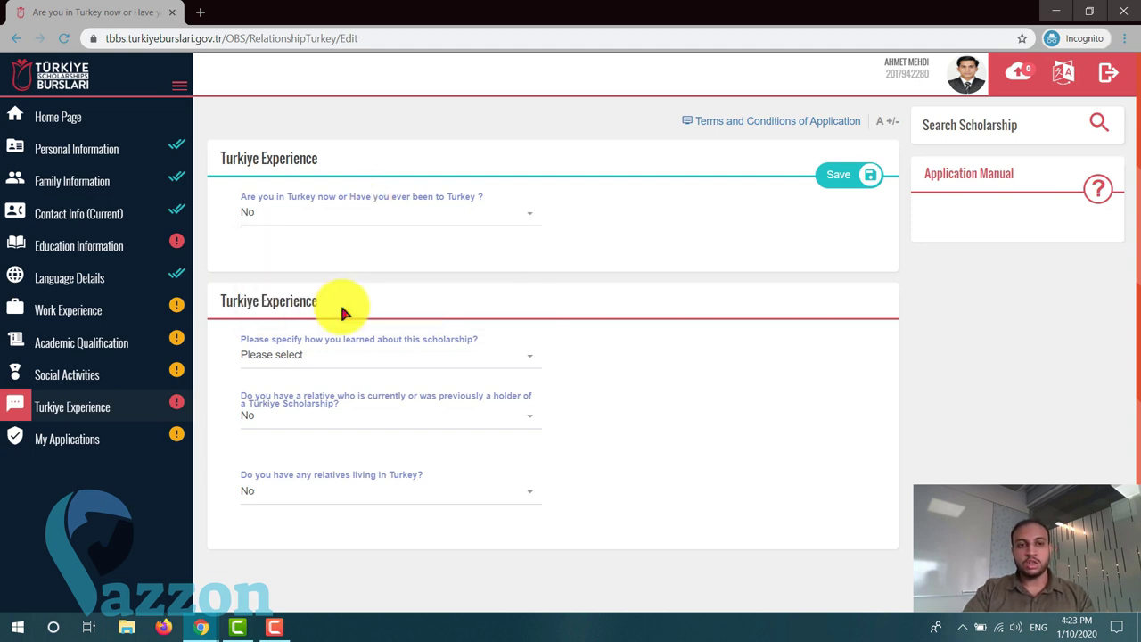
{"action": "scroll", "coordinate": [504, 295], "scroll_direction": "down", "scroll_amount": 2}
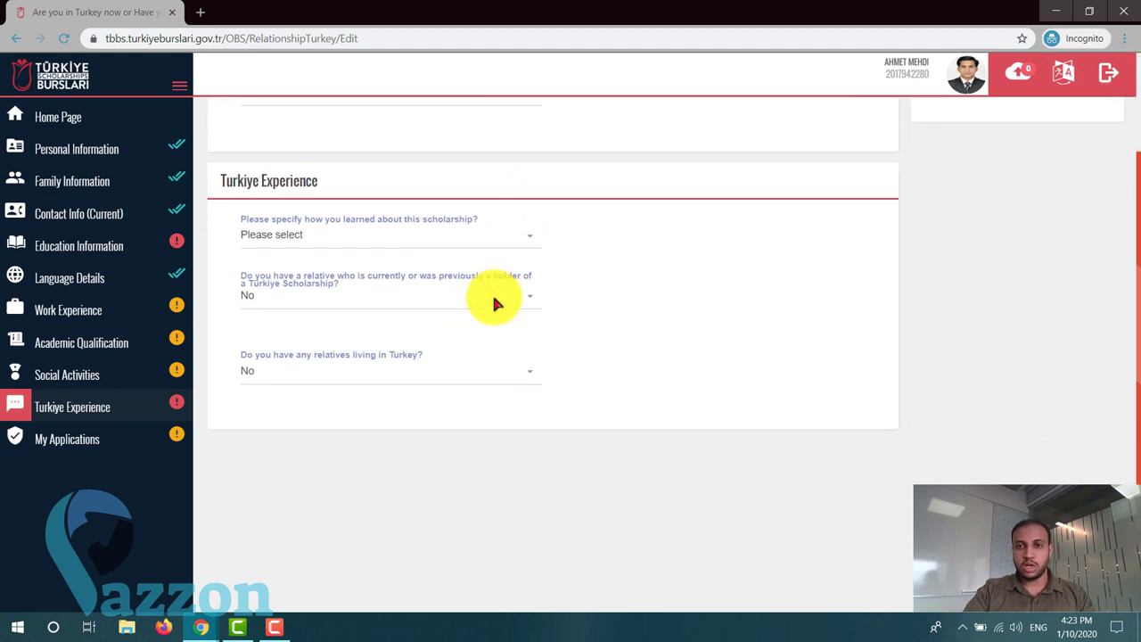
{"action": "left_click", "coordinate": [384, 239]}
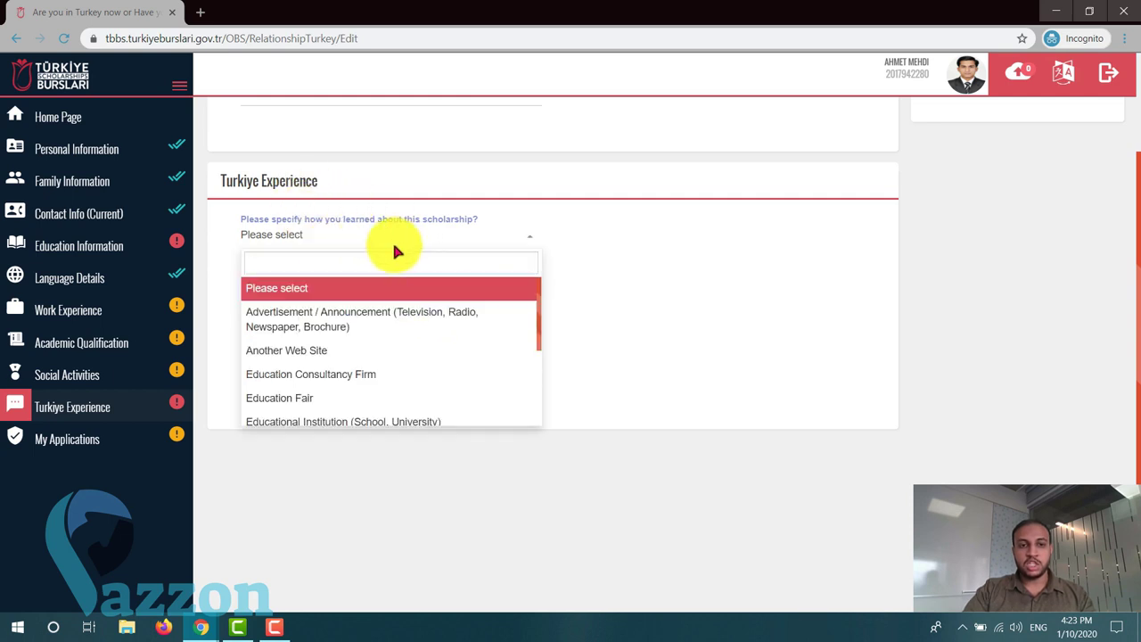
{"action": "scroll", "coordinate": [397, 344], "scroll_direction": "down", "scroll_amount": 3}
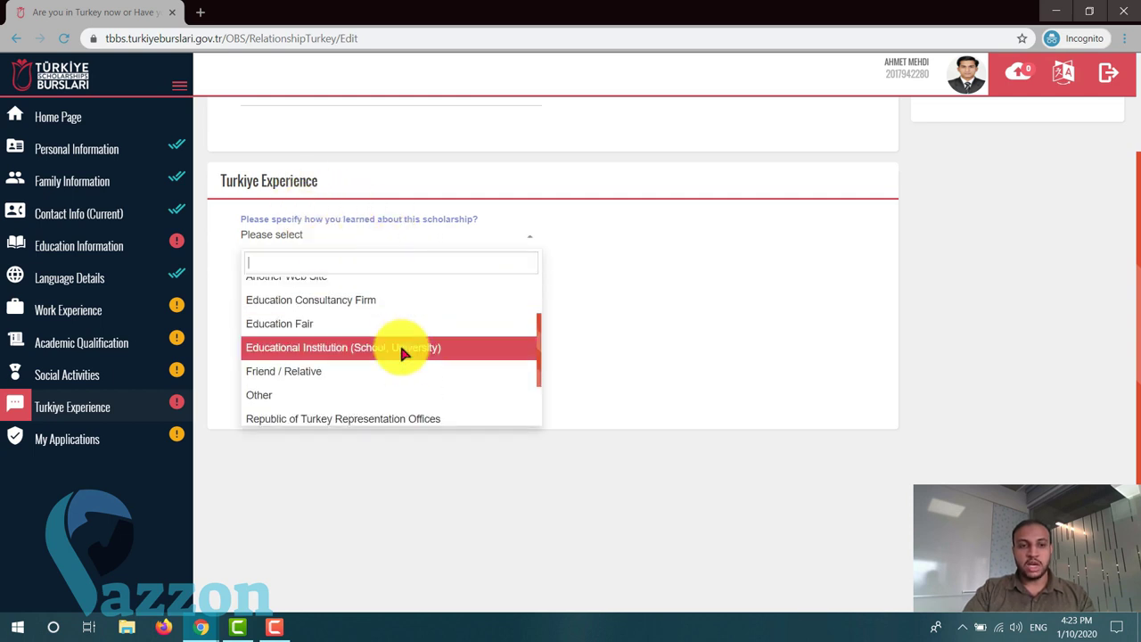
{"action": "scroll", "coordinate": [401, 354], "scroll_direction": "up", "scroll_amount": 3}
{"action": "scroll", "coordinate": [395, 334], "scroll_direction": "down", "scroll_amount": 4}
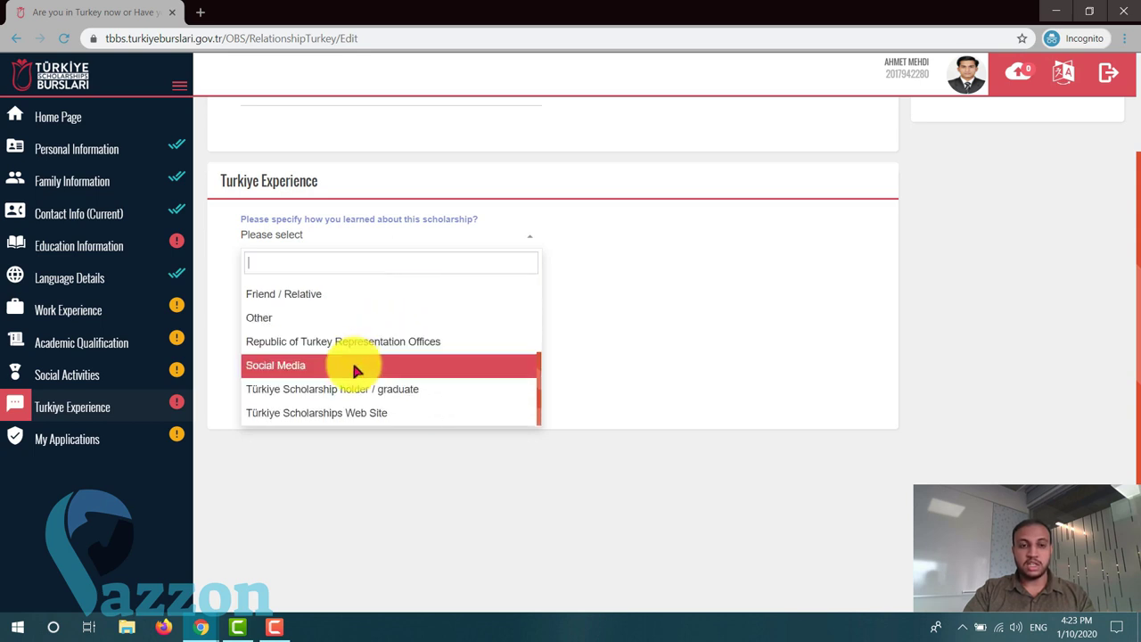
{"action": "left_click", "coordinate": [388, 365]}
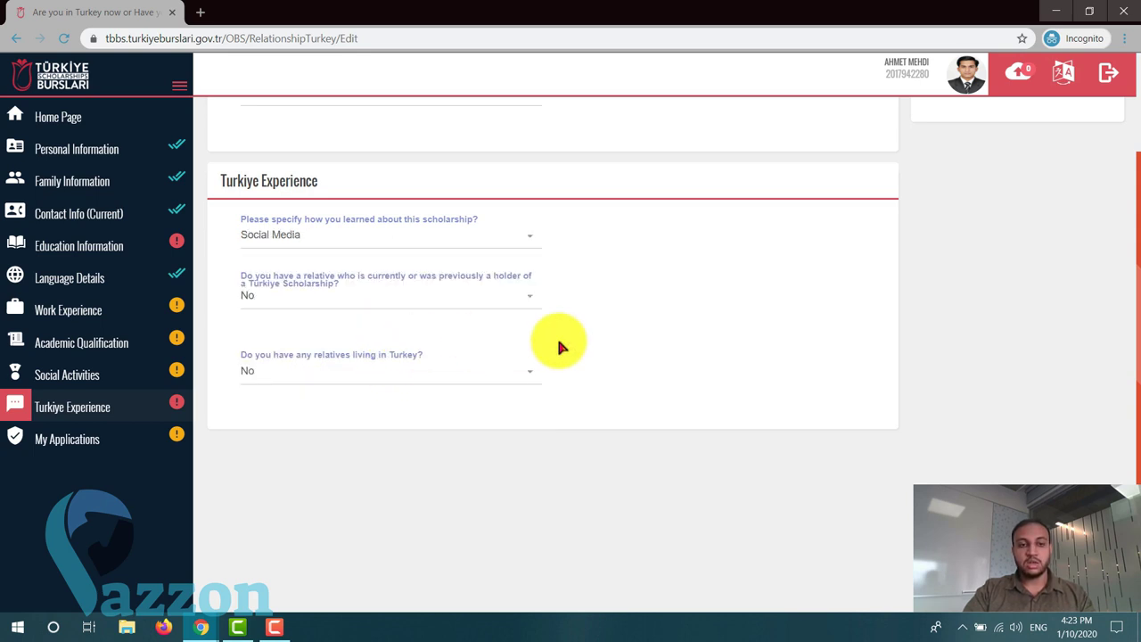
- Keep No for a relative scholarship holder and save the Turkiye Experience answers
{"action": "left_click", "coordinate": [379, 303]}
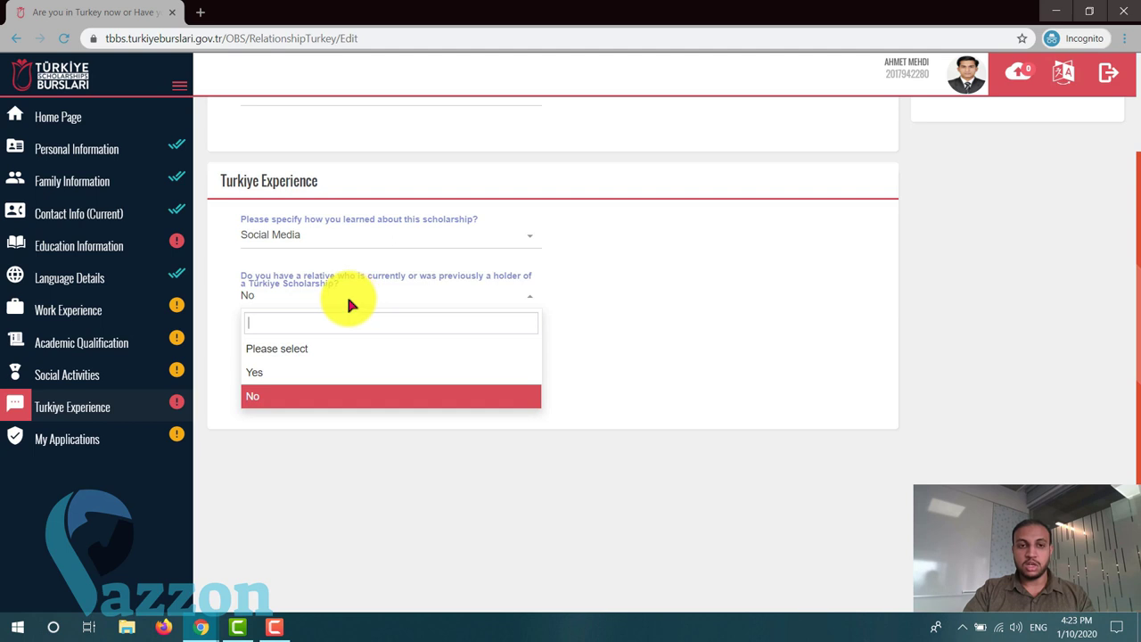
{"action": "left_click", "coordinate": [287, 392]}
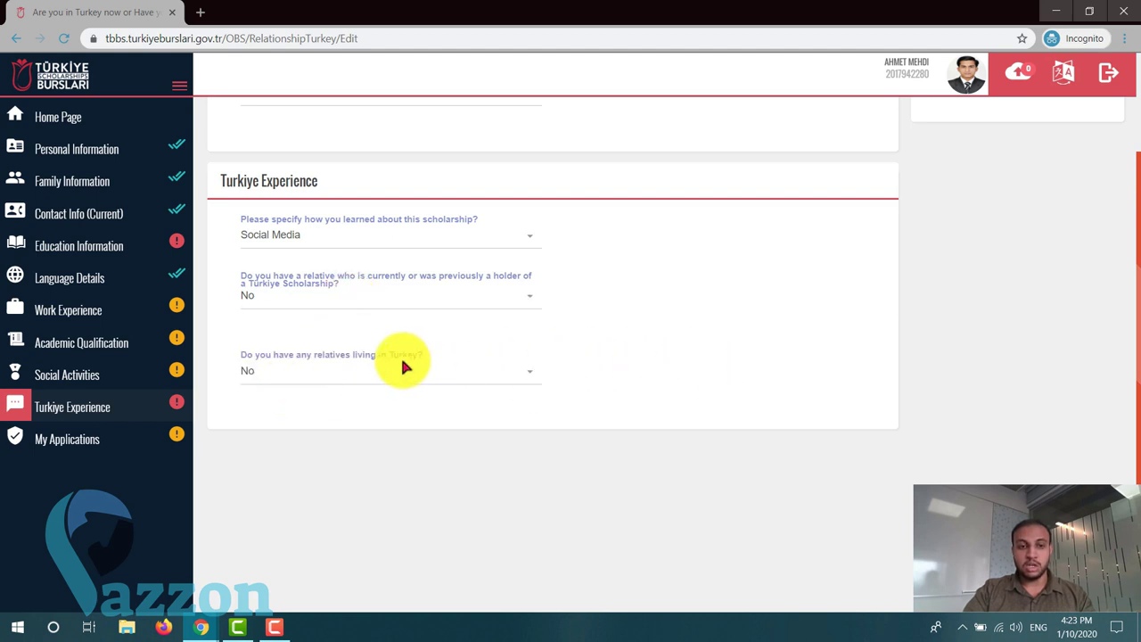
{"action": "scroll", "coordinate": [560, 392], "scroll_direction": "up", "scroll_amount": 2}
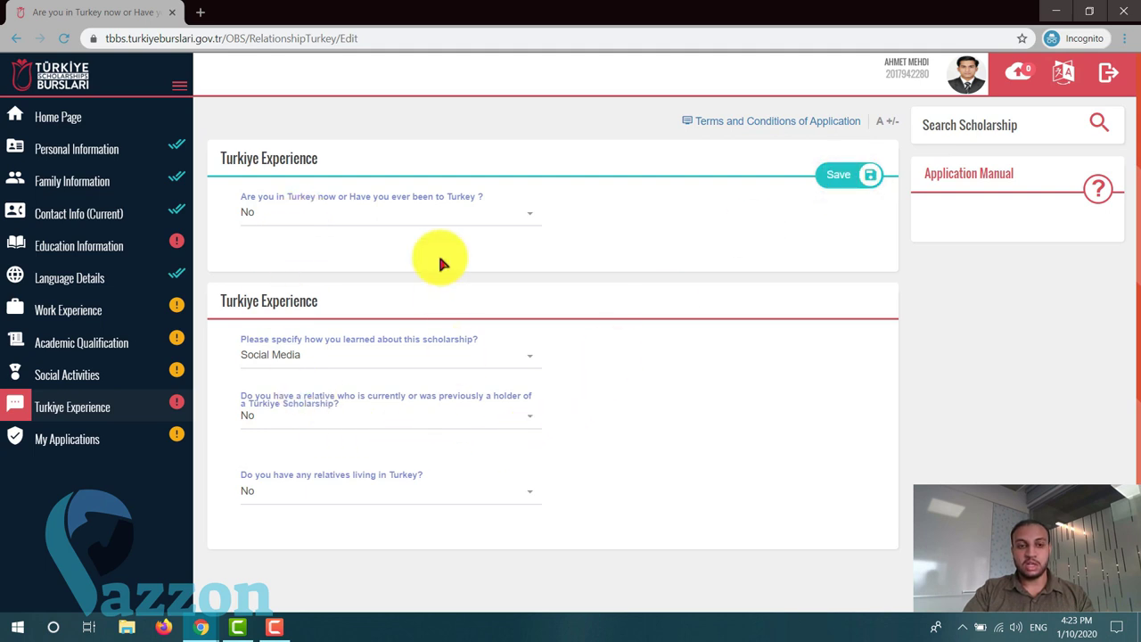
{"action": "left_click", "coordinate": [840, 176]}
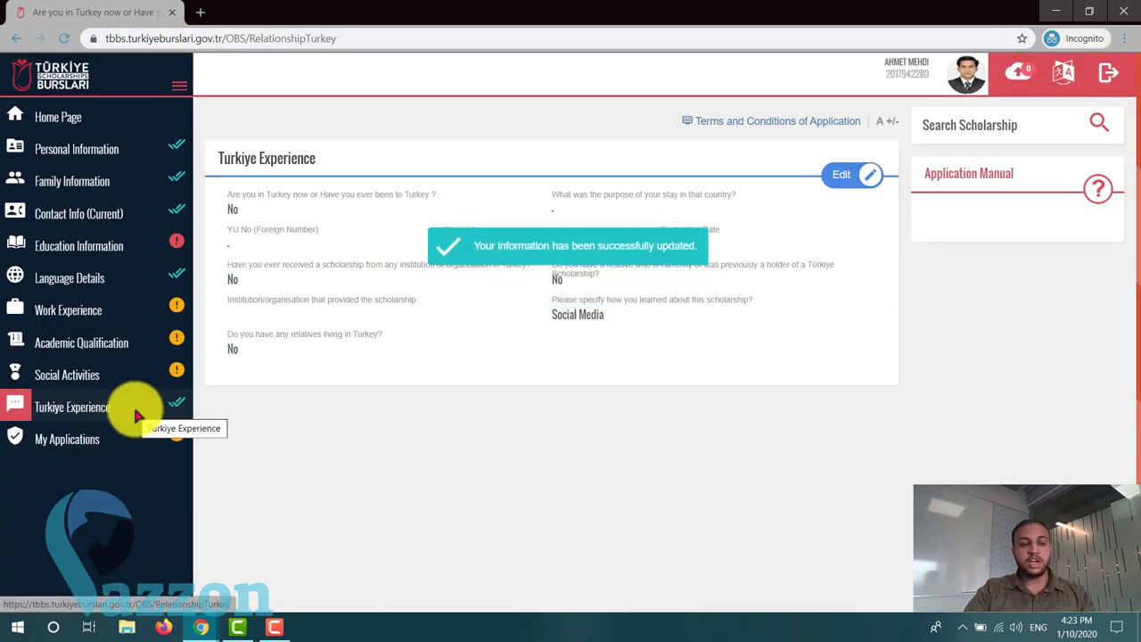
- Go to Education Information and start a new Middle School entry
{"action": "left_click", "coordinate": [105, 246]}
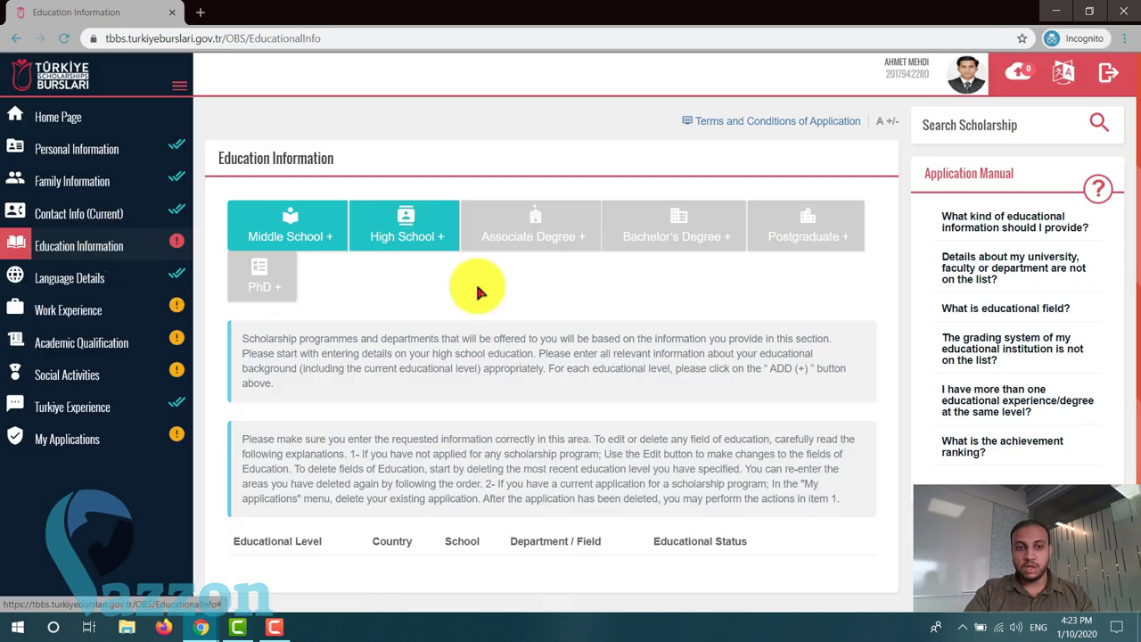
{"action": "scroll", "coordinate": [466, 293], "scroll_direction": "down", "scroll_amount": 1}
{"action": "scroll", "coordinate": [466, 293], "scroll_direction": "up", "scroll_amount": 1}
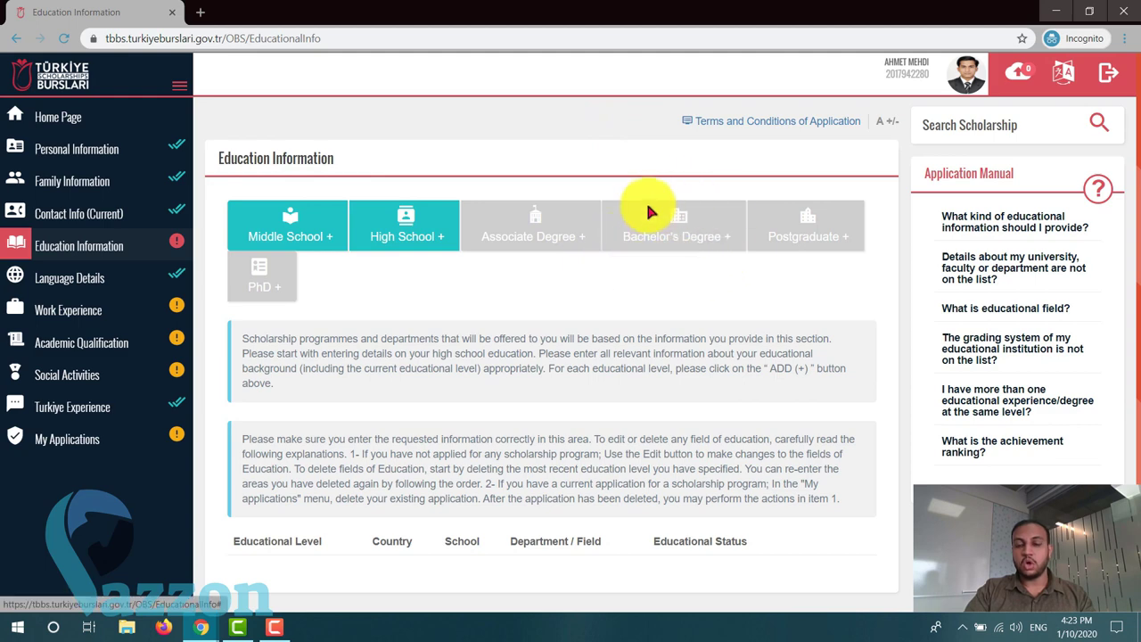
{"action": "left_click", "coordinate": [316, 225]}
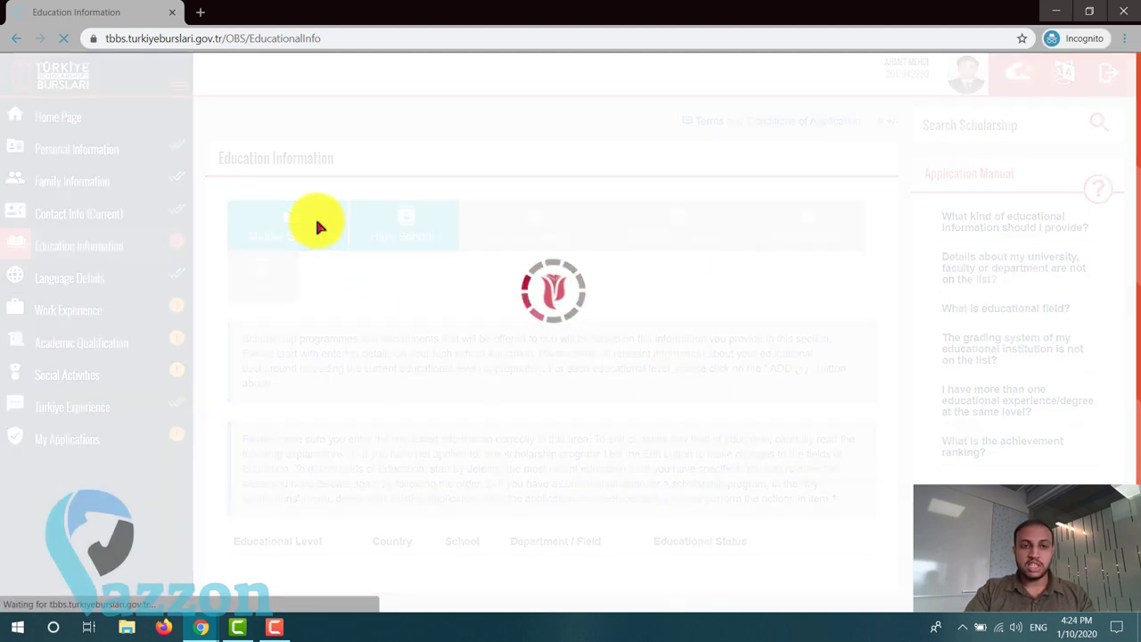
- Set the middle school's country to India and city to Malappuram
{"action": "scroll", "coordinate": [383, 229], "scroll_direction": "down", "scroll_amount": 1}
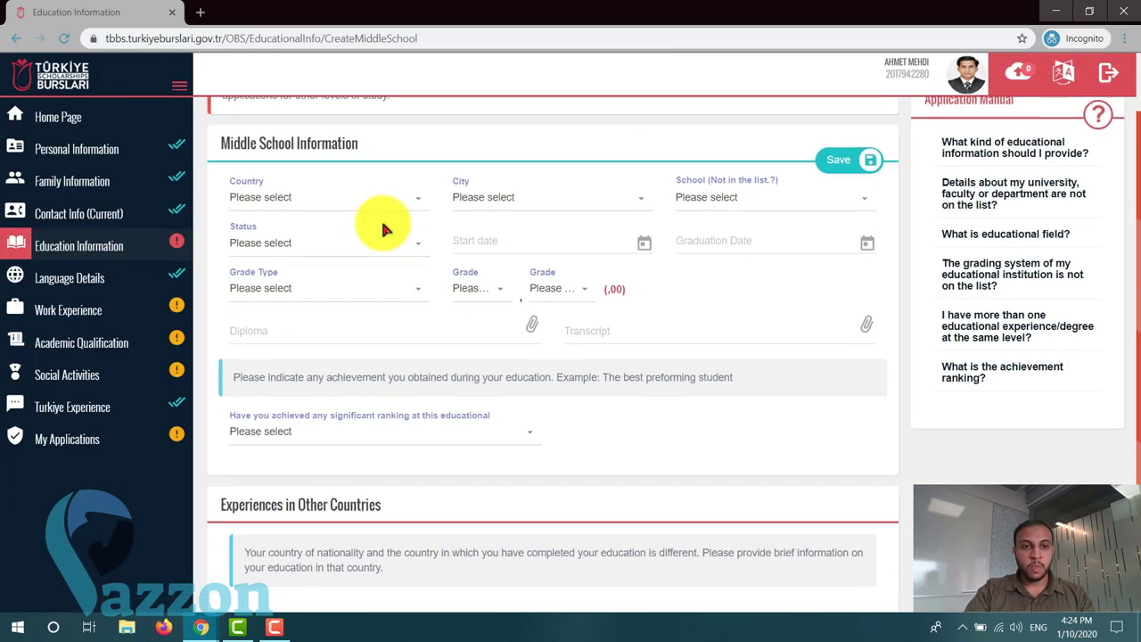
{"action": "left_click", "coordinate": [362, 190]}
{"action": "type", "text": "indi"}
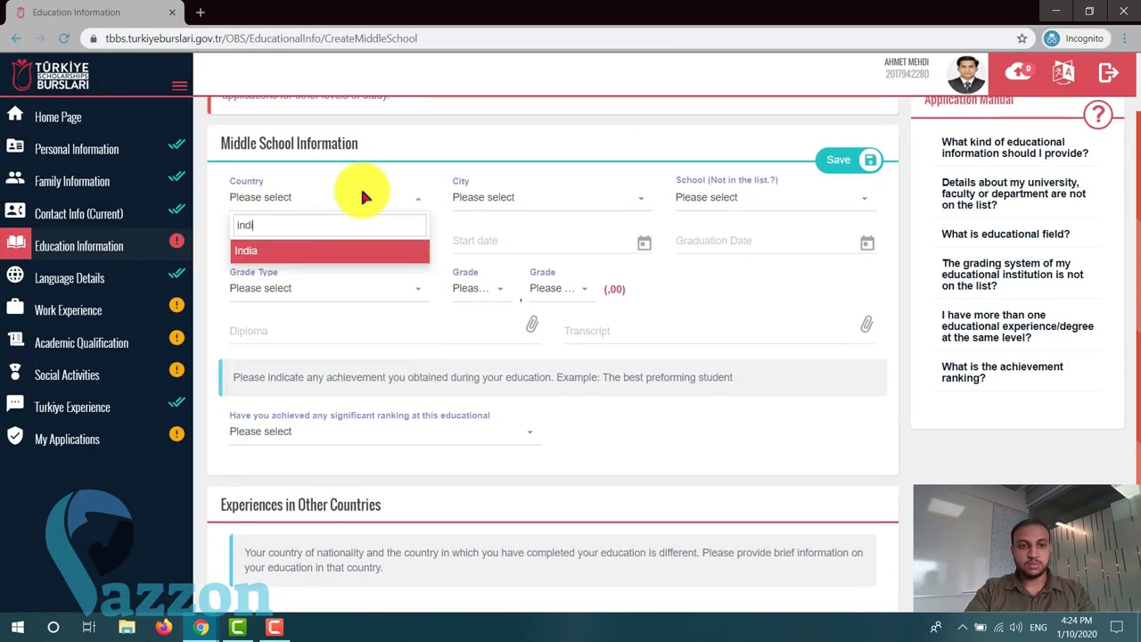
{"action": "left_click", "coordinate": [301, 250]}
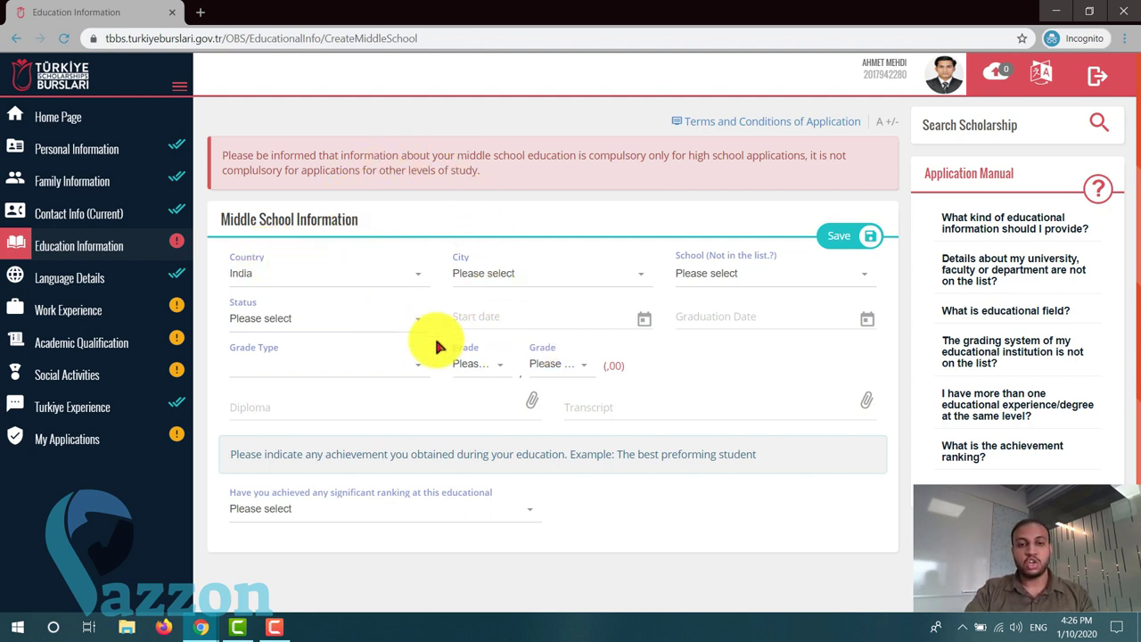
{"action": "left_click", "coordinate": [534, 274]}
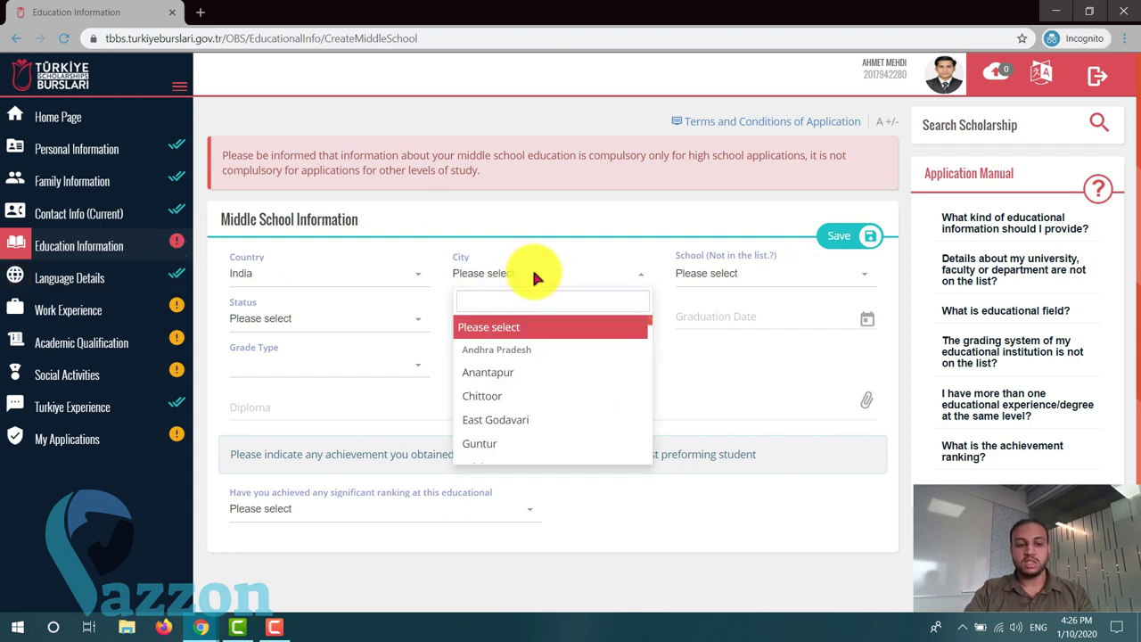
{"action": "type", "text": "mala"}
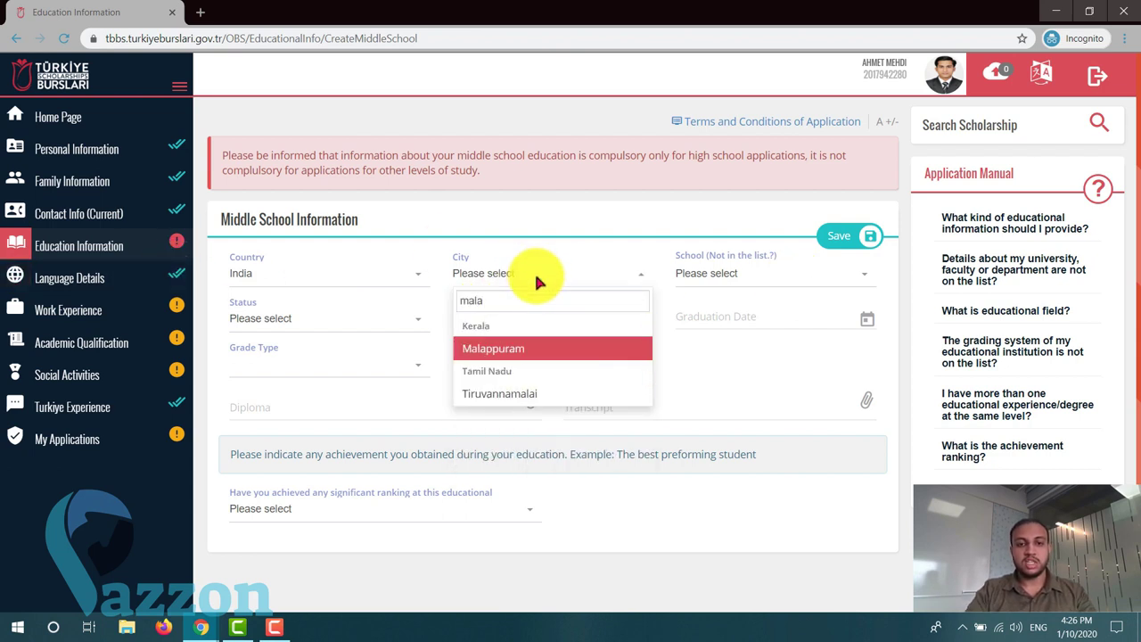
{"action": "left_click", "coordinate": [544, 348]}
- Scroll the school list, then open and close the unlisted-school form without saving
{"action": "left_click", "coordinate": [716, 275]}
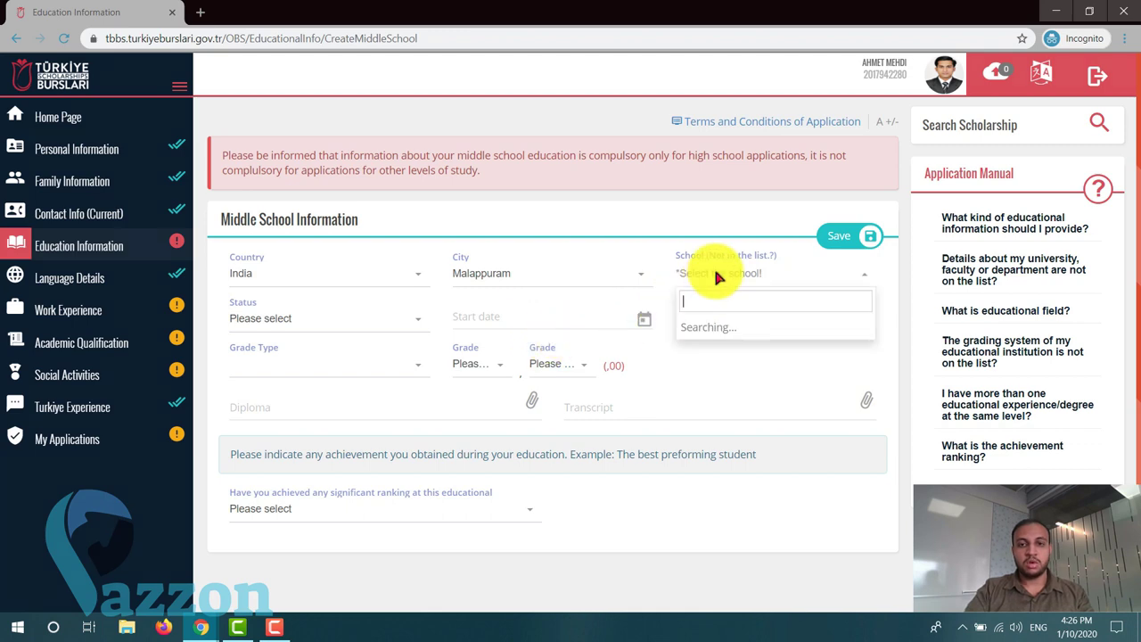
{"action": "scroll", "coordinate": [778, 375], "scroll_direction": "down", "scroll_amount": 3}
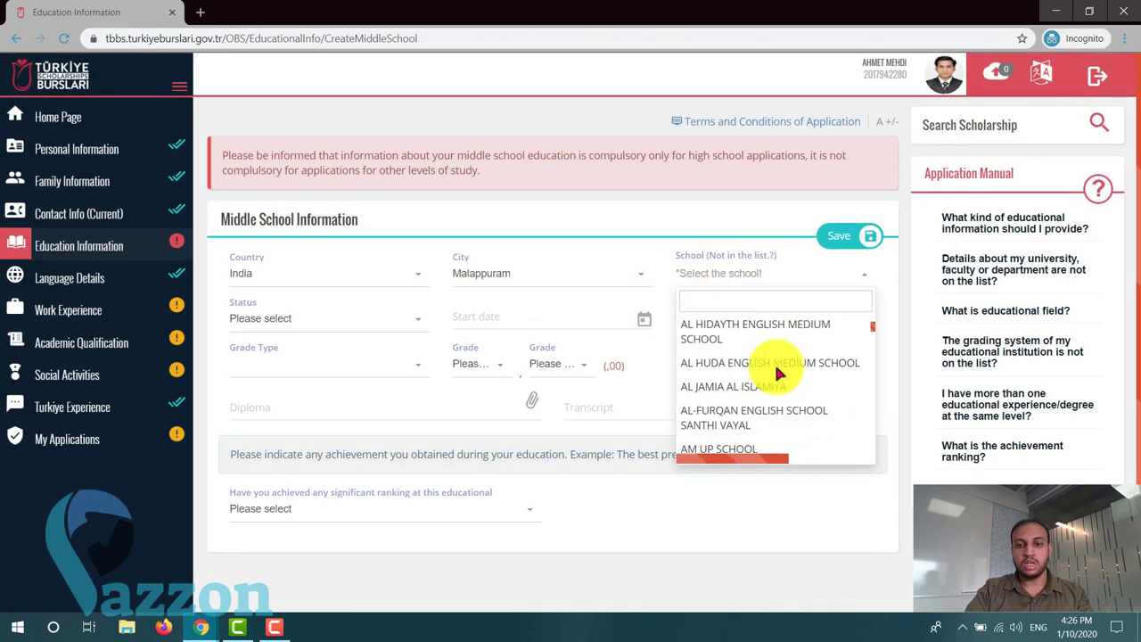
{"action": "scroll", "coordinate": [778, 375], "scroll_direction": "down", "scroll_amount": 5}
{"action": "scroll", "coordinate": [778, 375], "scroll_direction": "up", "scroll_amount": 4}
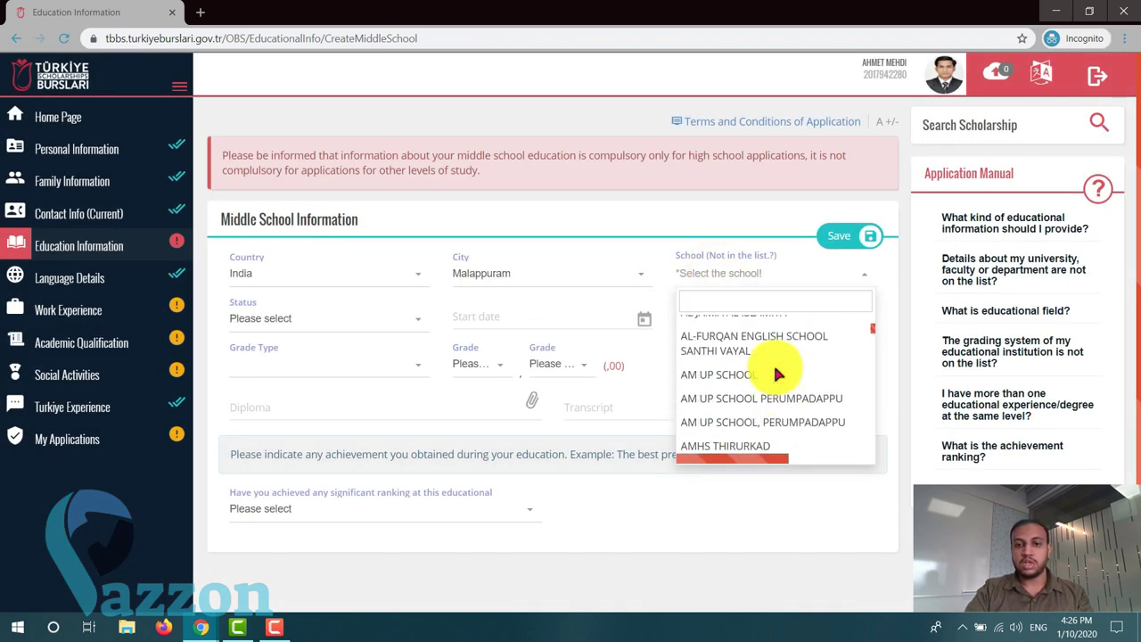
{"action": "scroll", "coordinate": [777, 374], "scroll_direction": "up", "scroll_amount": 5}
{"action": "scroll", "coordinate": [777, 374], "scroll_direction": "down", "scroll_amount": 3}
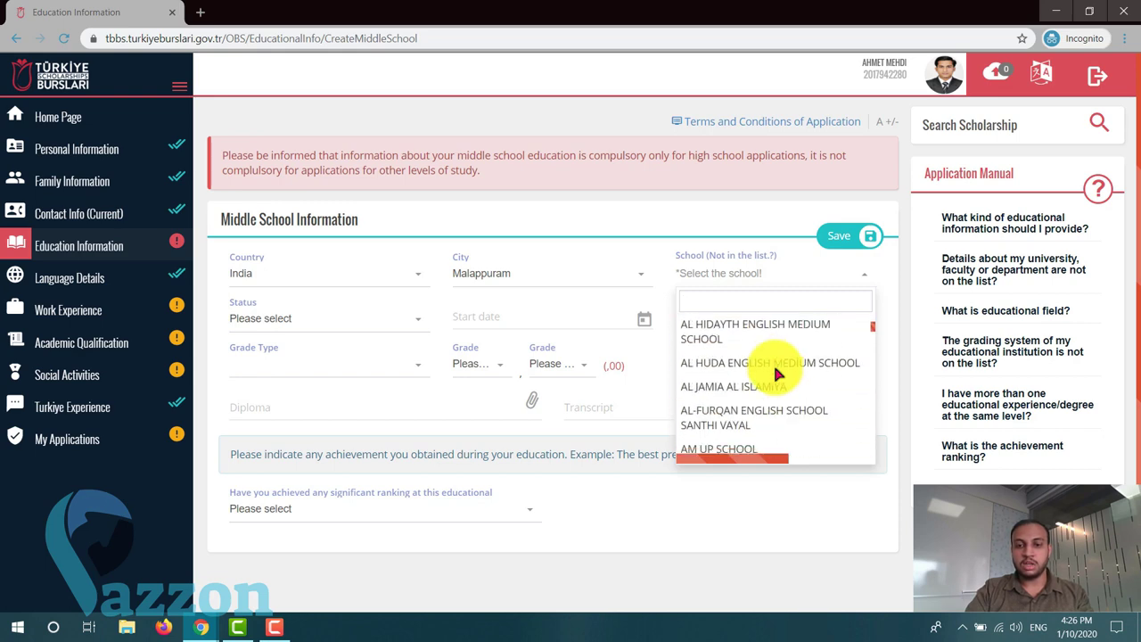
{"action": "scroll", "coordinate": [778, 375], "scroll_direction": "down", "scroll_amount": 4}
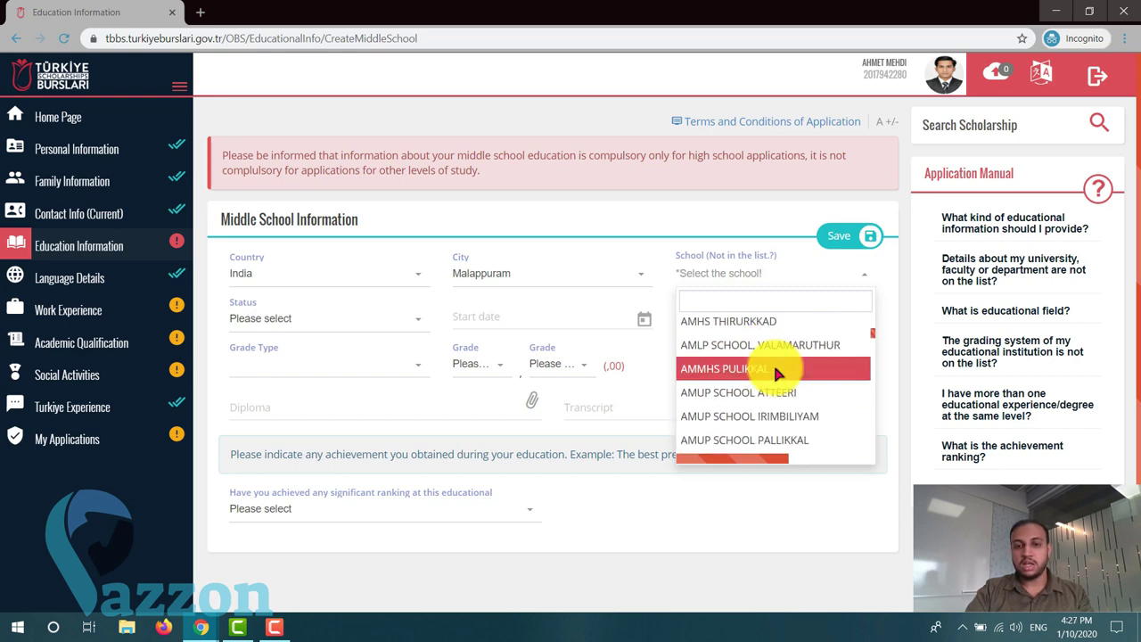
{"action": "scroll", "coordinate": [776, 373], "scroll_direction": "down", "scroll_amount": 2}
{"action": "scroll", "coordinate": [776, 373], "scroll_direction": "up", "scroll_amount": 4}
{"action": "scroll", "coordinate": [780, 376], "scroll_direction": "down", "scroll_amount": 2}
{"action": "left_click", "coordinate": [764, 257]}
{"action": "left_click", "coordinate": [415, 151]}
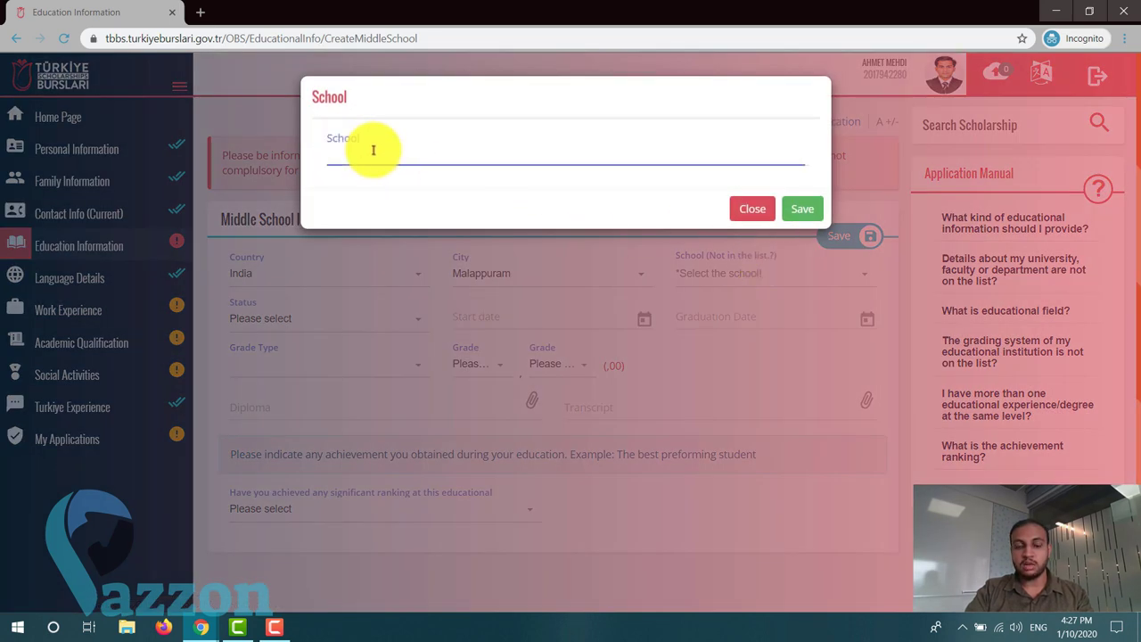
{"action": "left_click", "coordinate": [754, 211]}
- Choose AMUP SCHOOL VALLUVAMBRAM as the school
{"action": "left_click", "coordinate": [750, 275]}
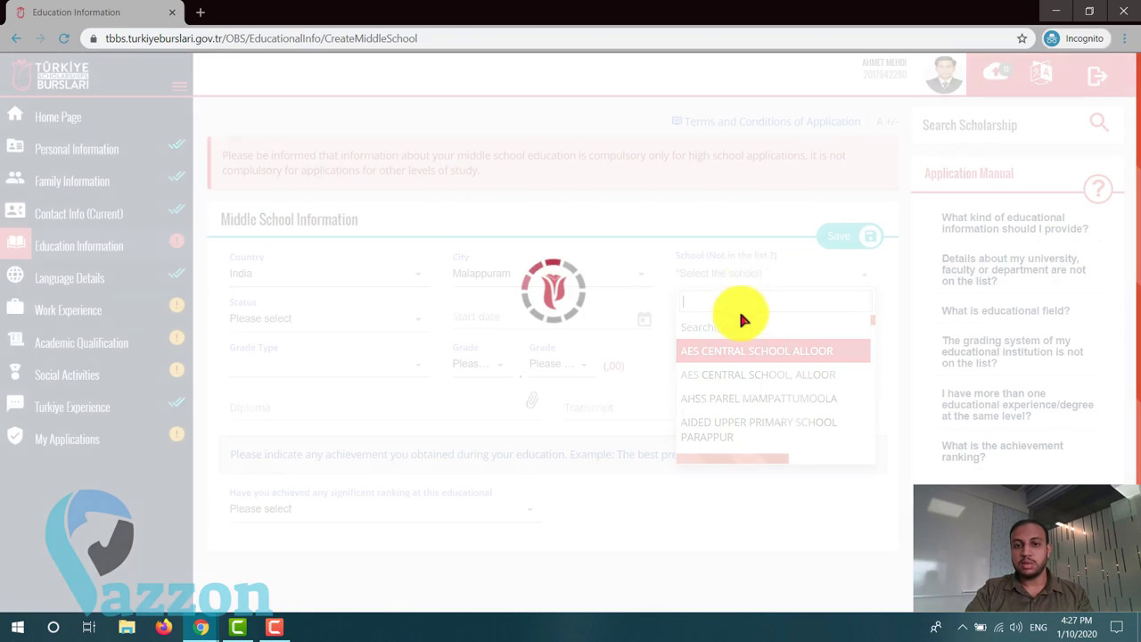
{"action": "scroll", "coordinate": [739, 317], "scroll_direction": "down", "scroll_amount": 1}
{"action": "scroll", "coordinate": [740, 241], "scroll_direction": "down", "scroll_amount": 10}
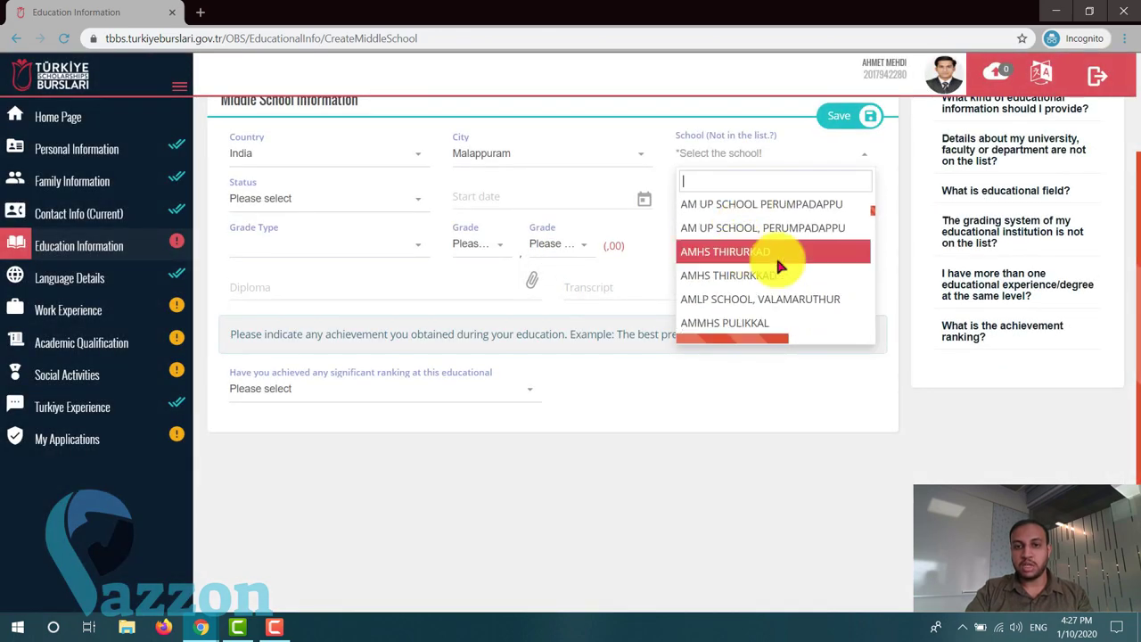
{"action": "scroll", "coordinate": [751, 233], "scroll_direction": "down", "scroll_amount": 1}
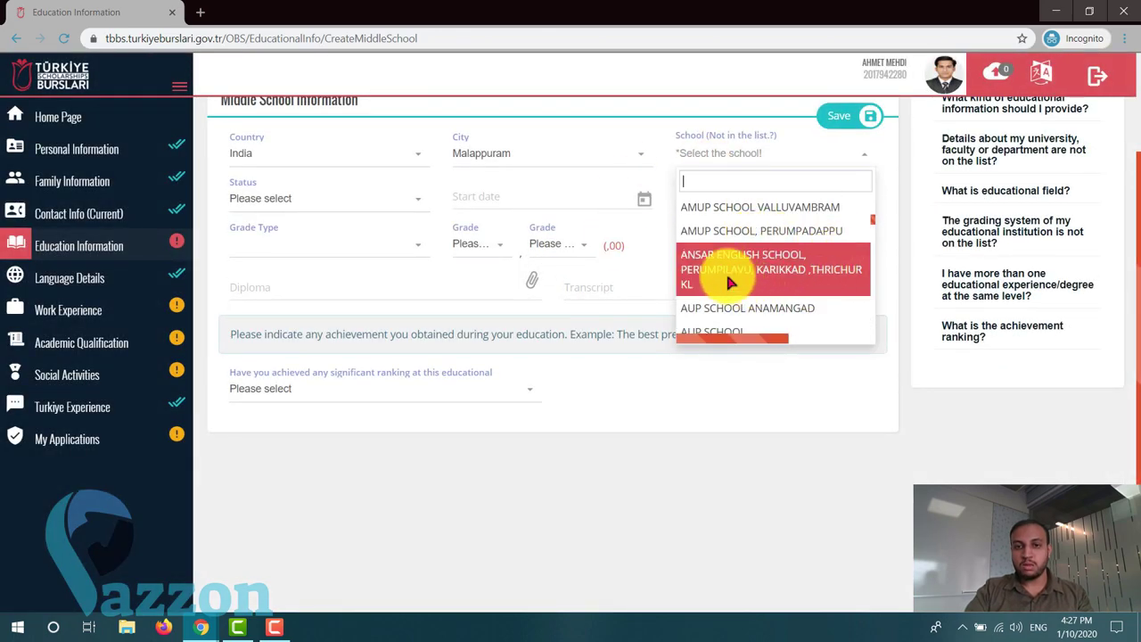
{"action": "scroll", "coordinate": [720, 268], "scroll_direction": "up", "scroll_amount": 1}
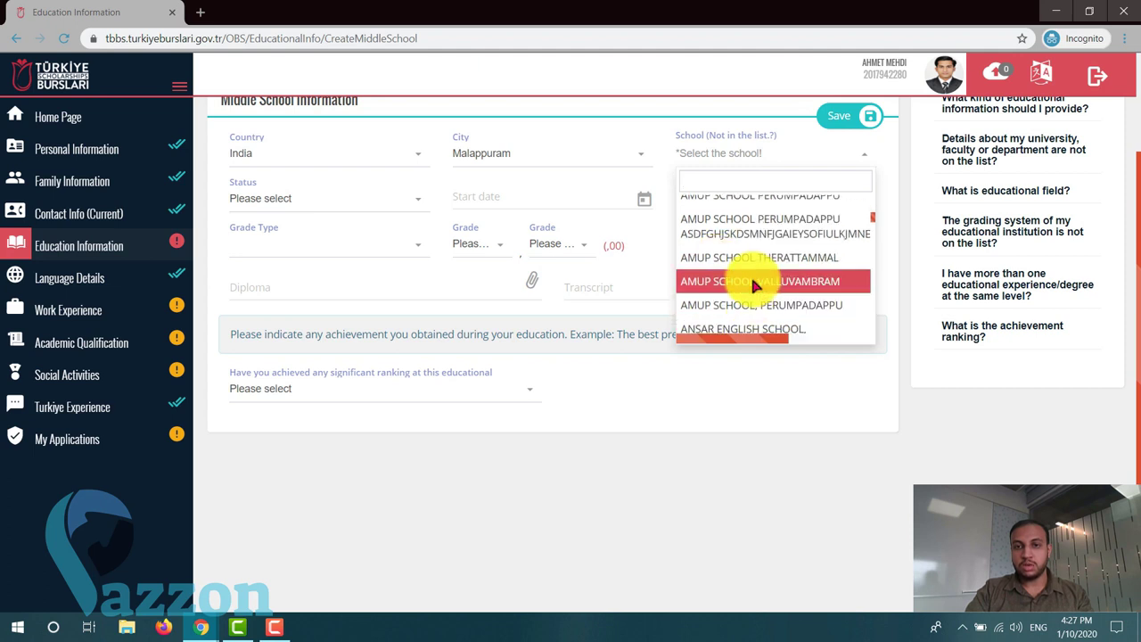
{"action": "left_click", "coordinate": [750, 284]}
- Set the status to Graduate and start browsing the start date calendar's decades
{"action": "scroll", "coordinate": [386, 291], "scroll_direction": "up", "scroll_amount": 1}
{"action": "left_click", "coordinate": [324, 275]}
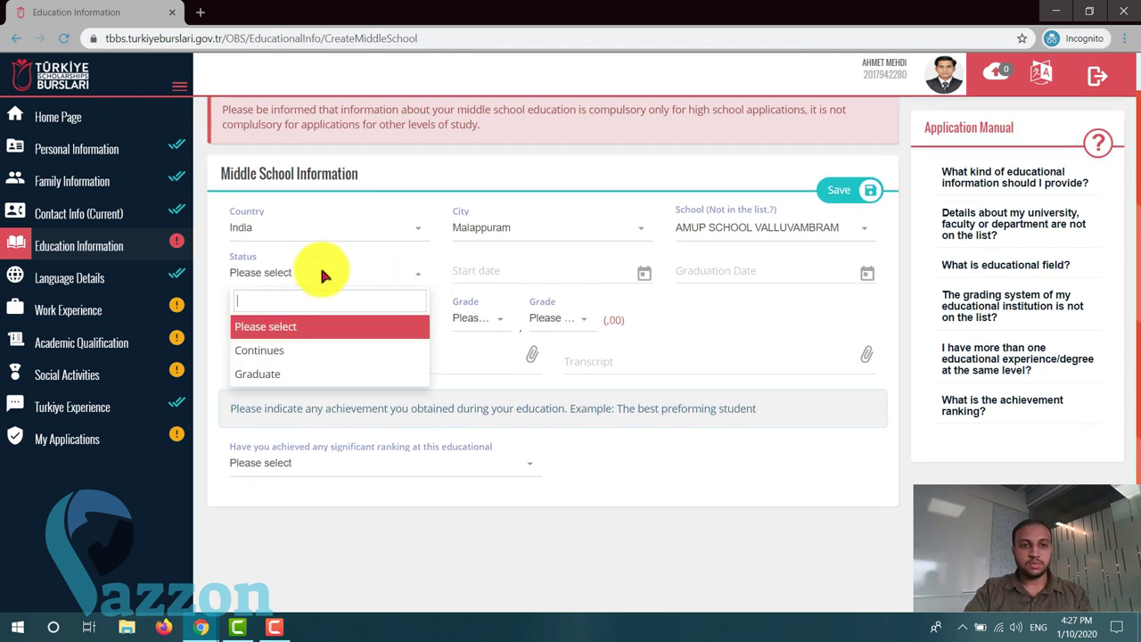
{"action": "left_click", "coordinate": [295, 375]}
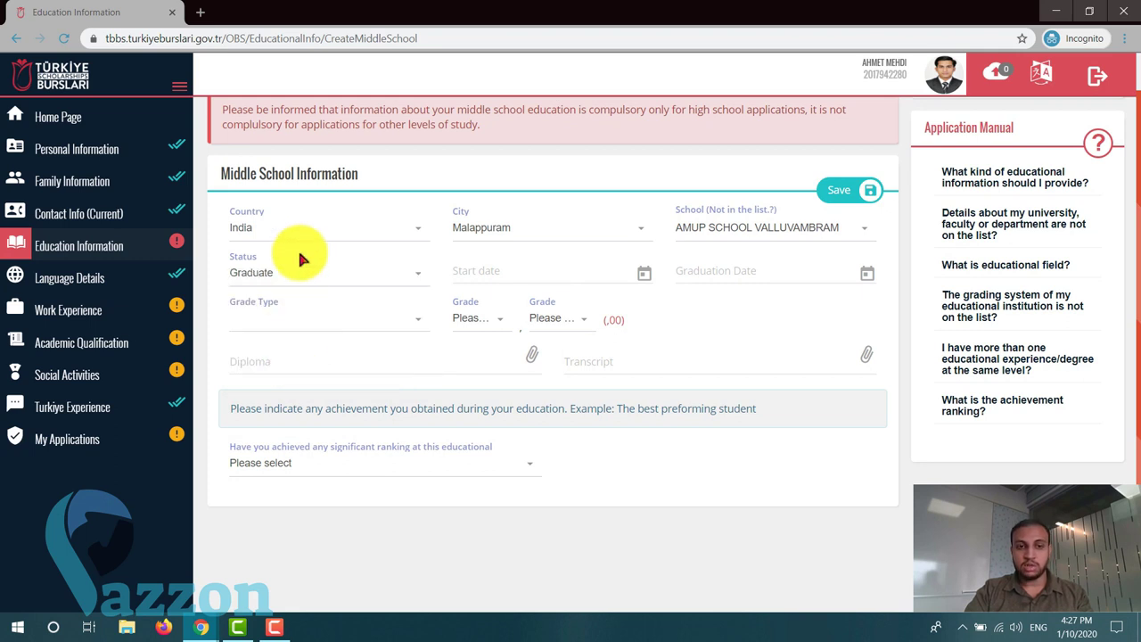
{"action": "left_click", "coordinate": [579, 267]}
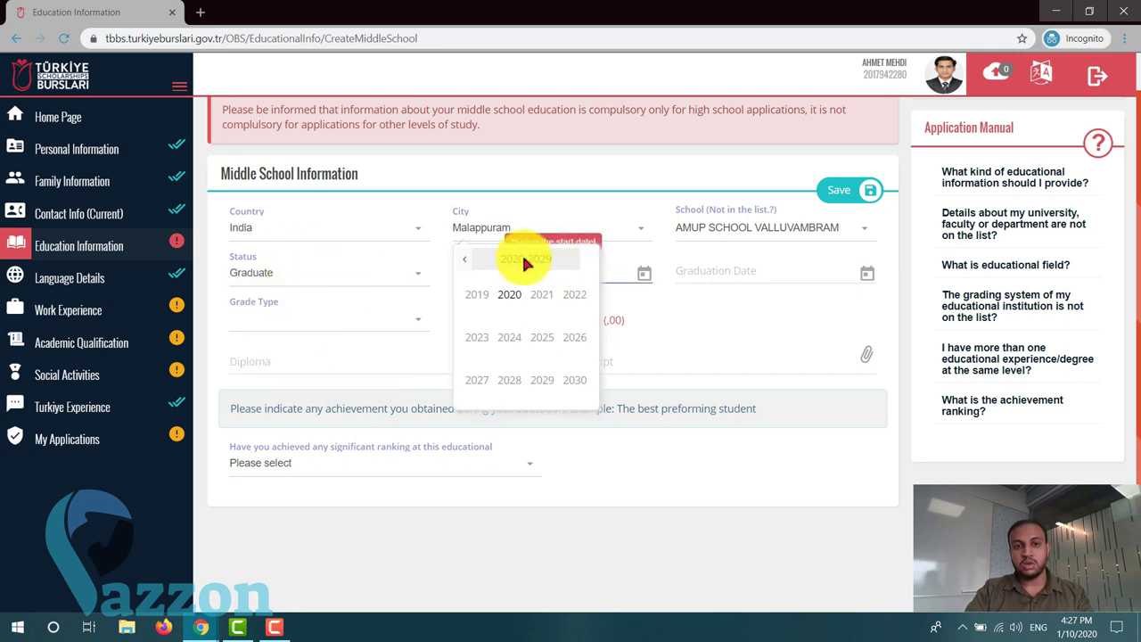
{"action": "left_click", "coordinate": [467, 263]}
- Set the start date to 7 February 2018
{"action": "left_click", "coordinate": [467, 264]}
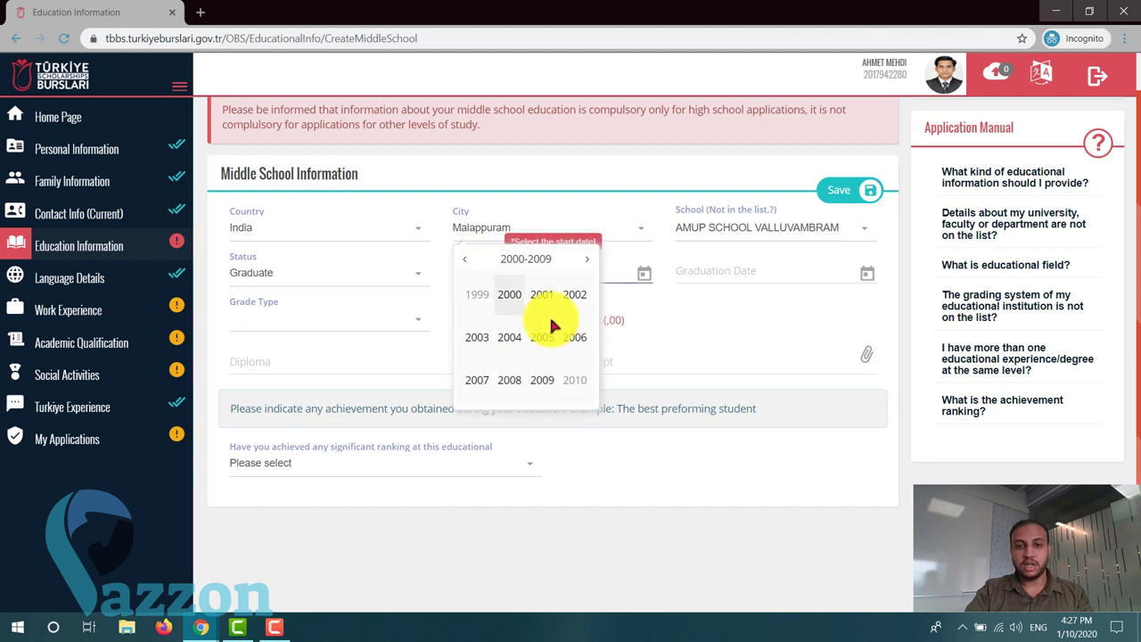
{"action": "left_click", "coordinate": [466, 262]}
{"action": "left_click", "coordinate": [594, 258]}
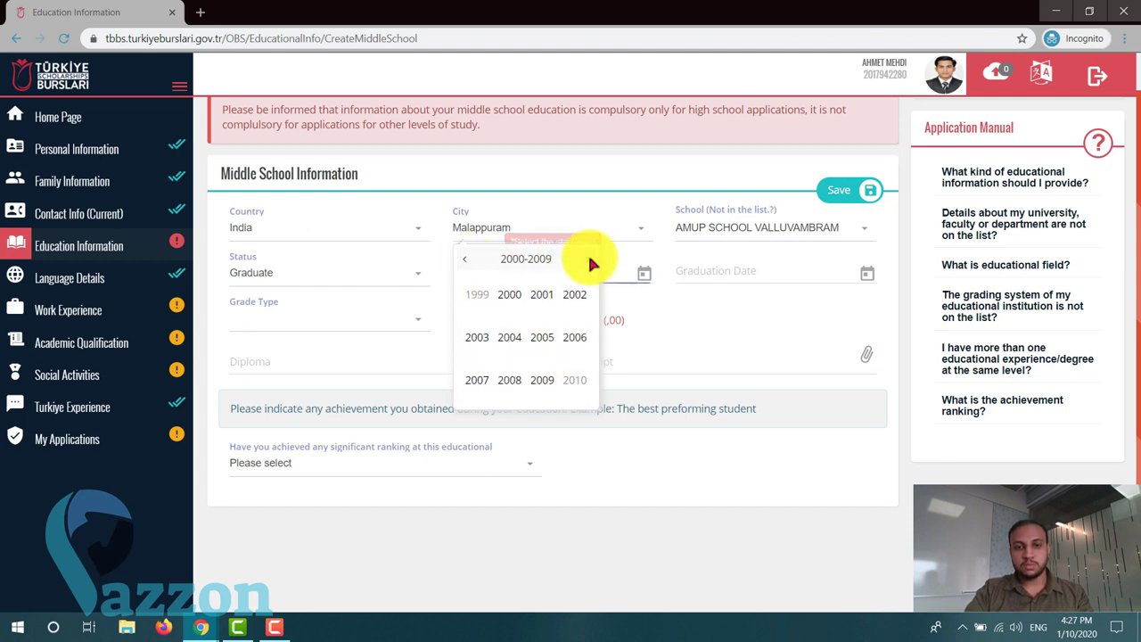
{"action": "left_click", "coordinate": [592, 260]}
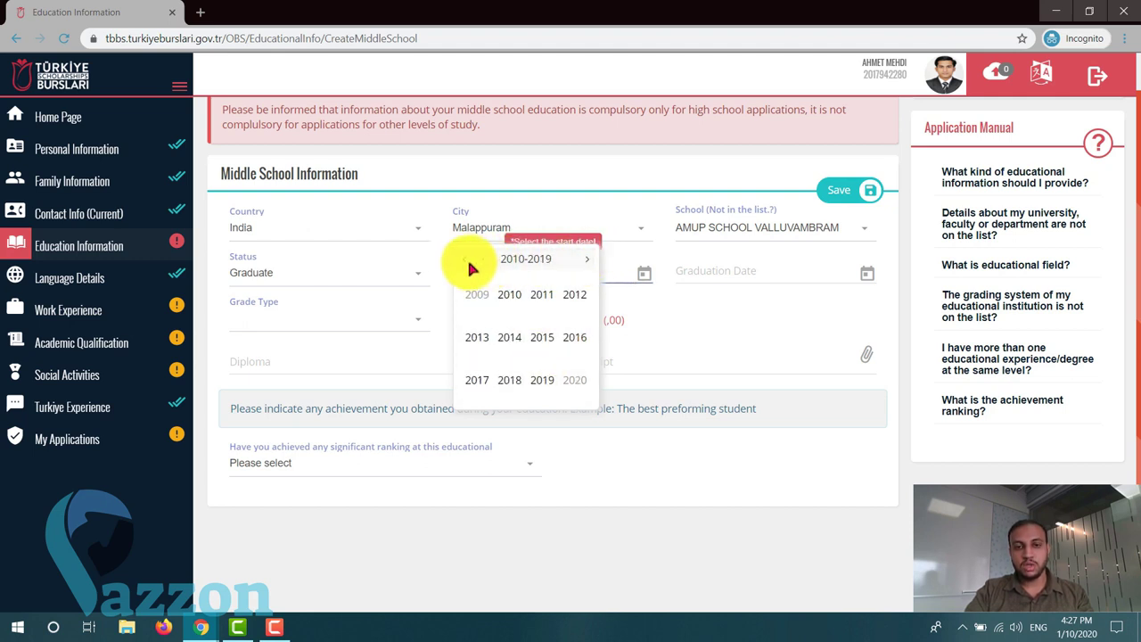
{"action": "left_click", "coordinate": [509, 382]}
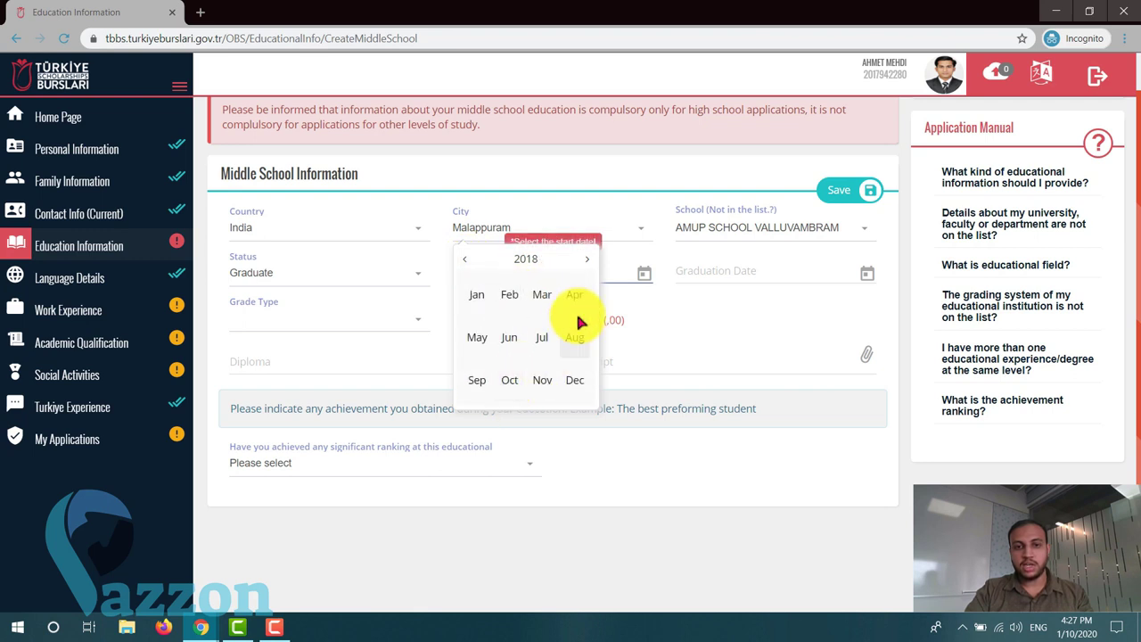
{"action": "left_click", "coordinate": [509, 296]}
{"action": "left_click", "coordinate": [523, 333]}
- Set the graduation date to 13 February 2018
{"action": "left_click", "coordinate": [724, 276]}
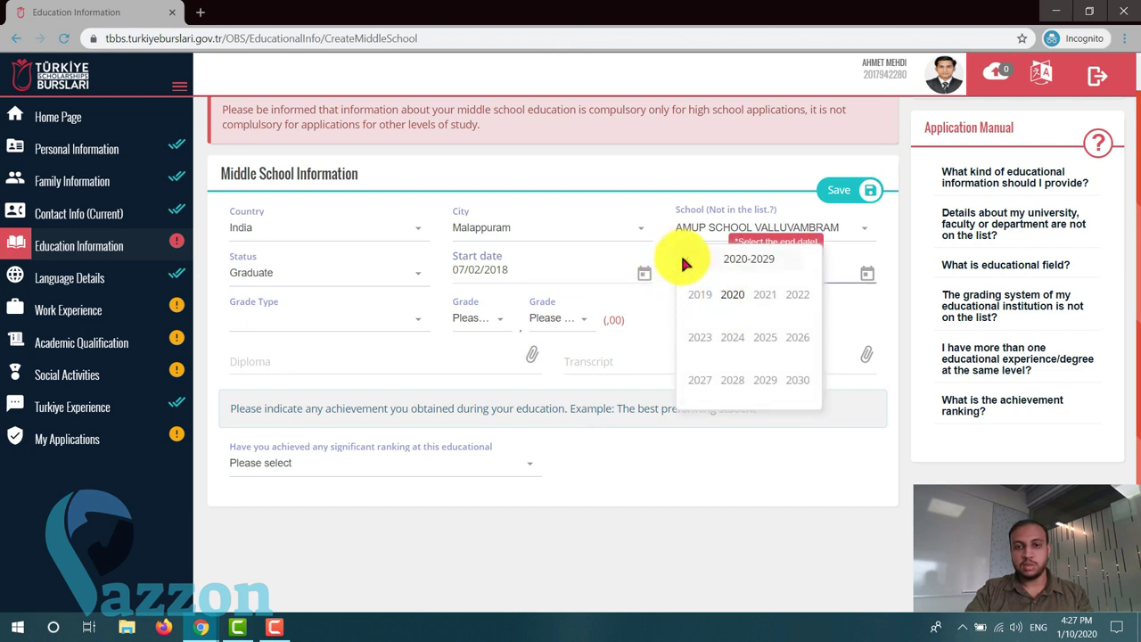
{"action": "left_click", "coordinate": [699, 294]}
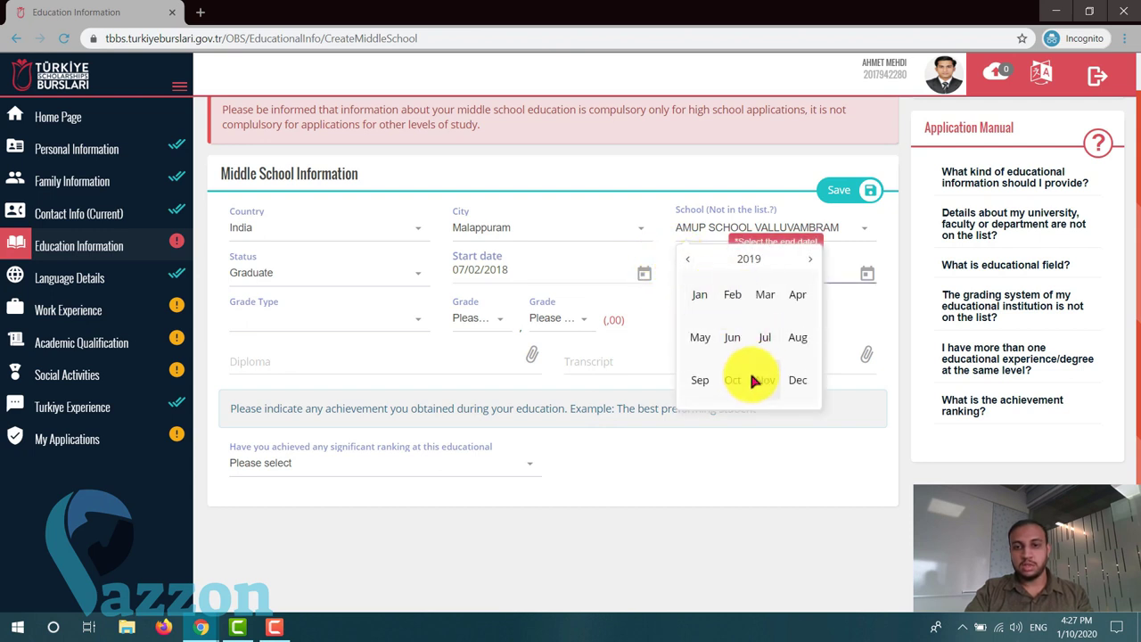
{"action": "left_click", "coordinate": [689, 260]}
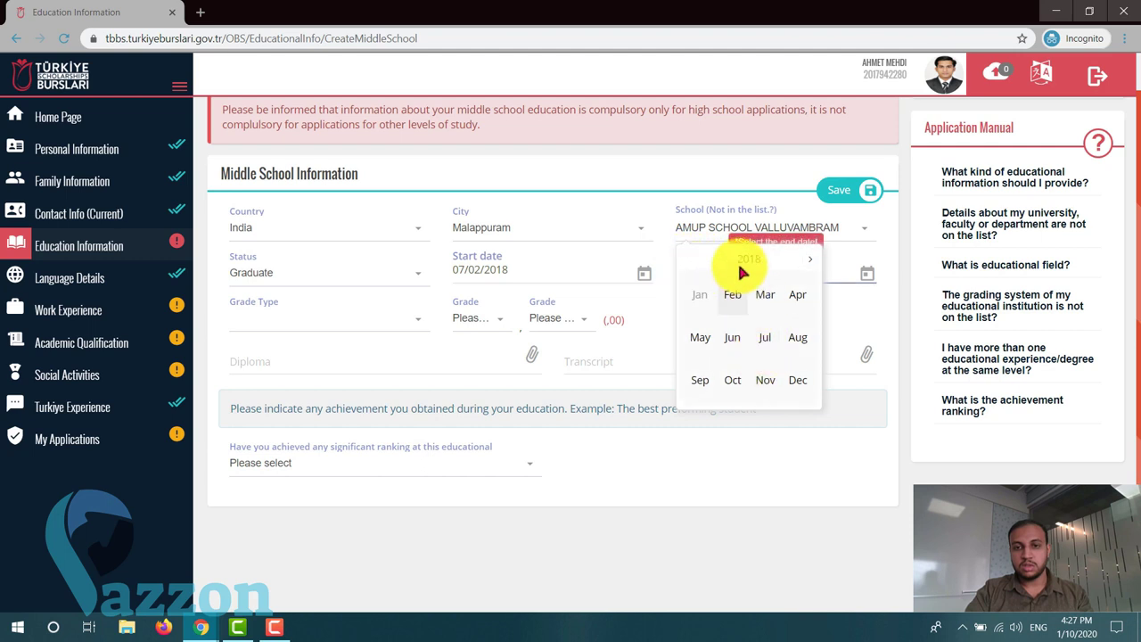
{"action": "left_click", "coordinate": [732, 295]}
{"action": "left_click", "coordinate": [730, 348]}
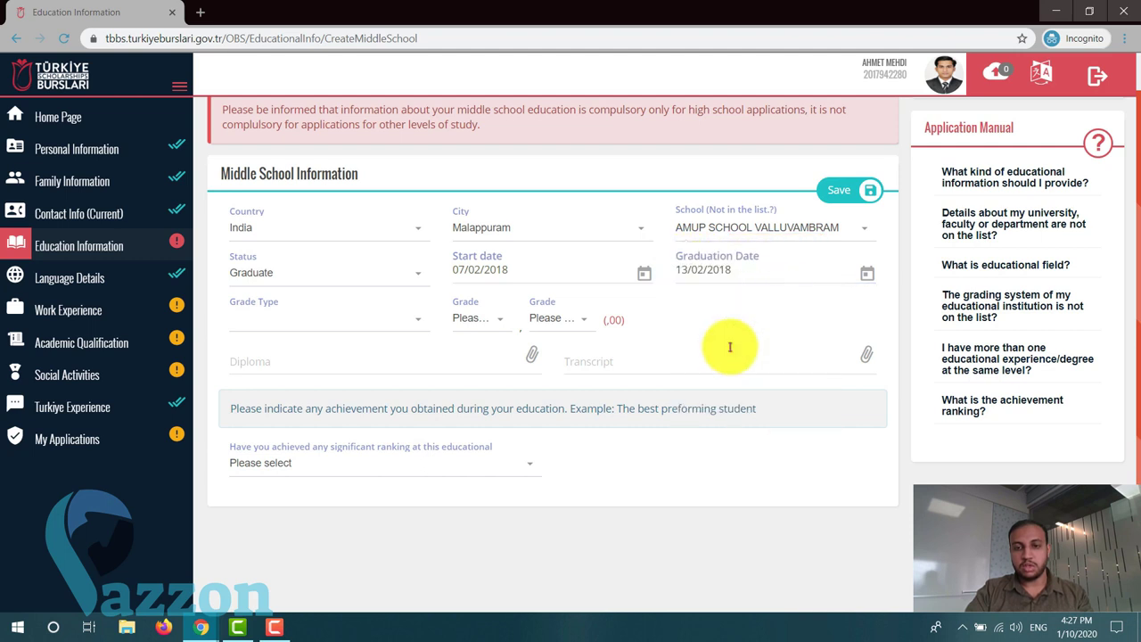
- Try the Grade Type and both grade dropdowns, leaving them all unselected
{"action": "left_click", "coordinate": [377, 323]}
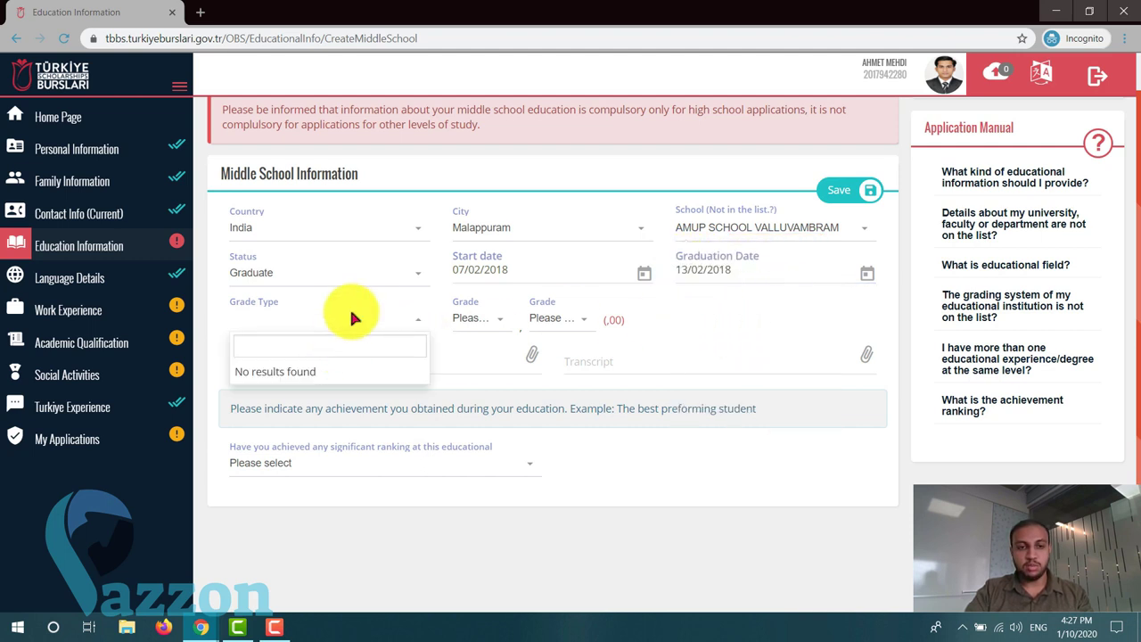
{"action": "left_click", "coordinate": [402, 317]}
{"action": "left_click", "coordinate": [466, 318]}
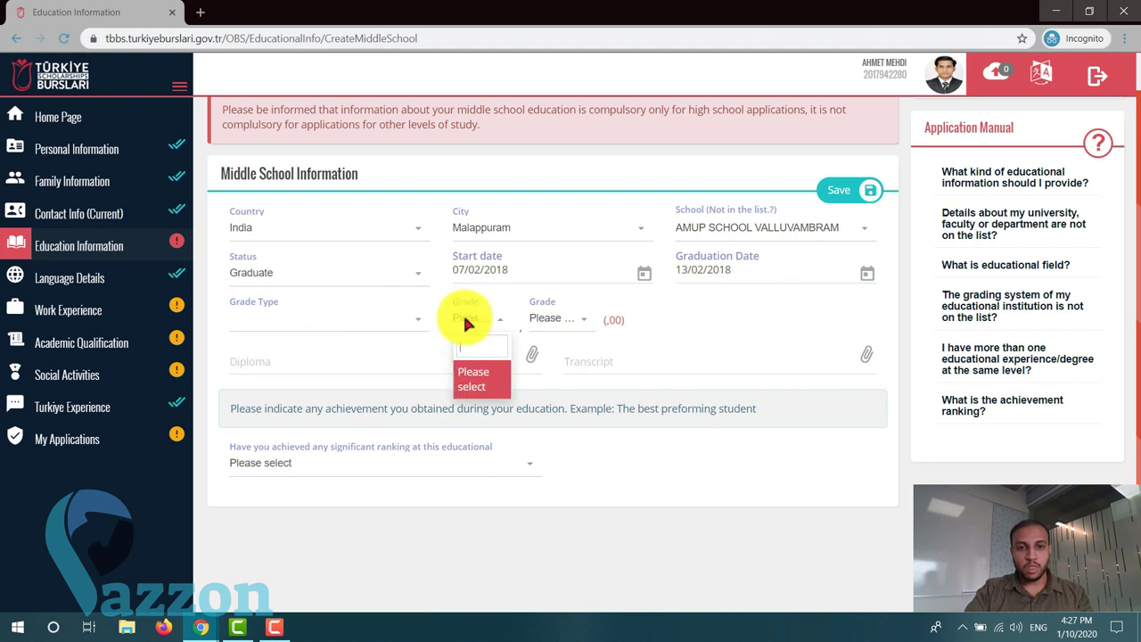
{"action": "left_click", "coordinate": [419, 324]}
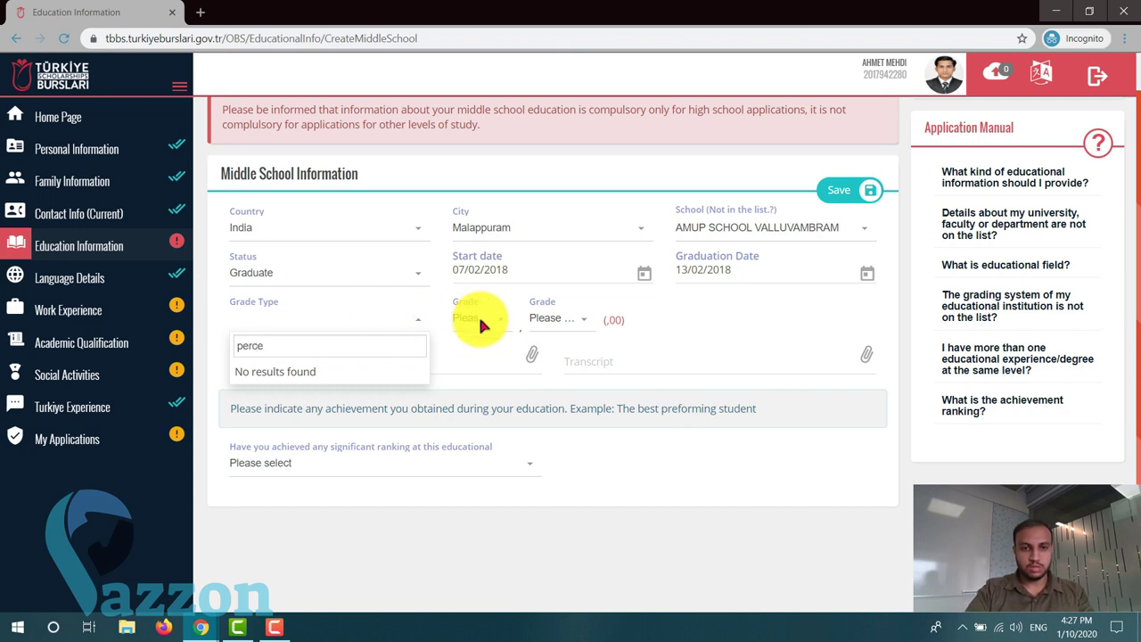
{"action": "left_click", "coordinate": [484, 321]}
{"action": "left_click", "coordinate": [481, 382]}
{"action": "left_click", "coordinate": [350, 329]}
{"action": "left_click", "coordinate": [580, 325]}
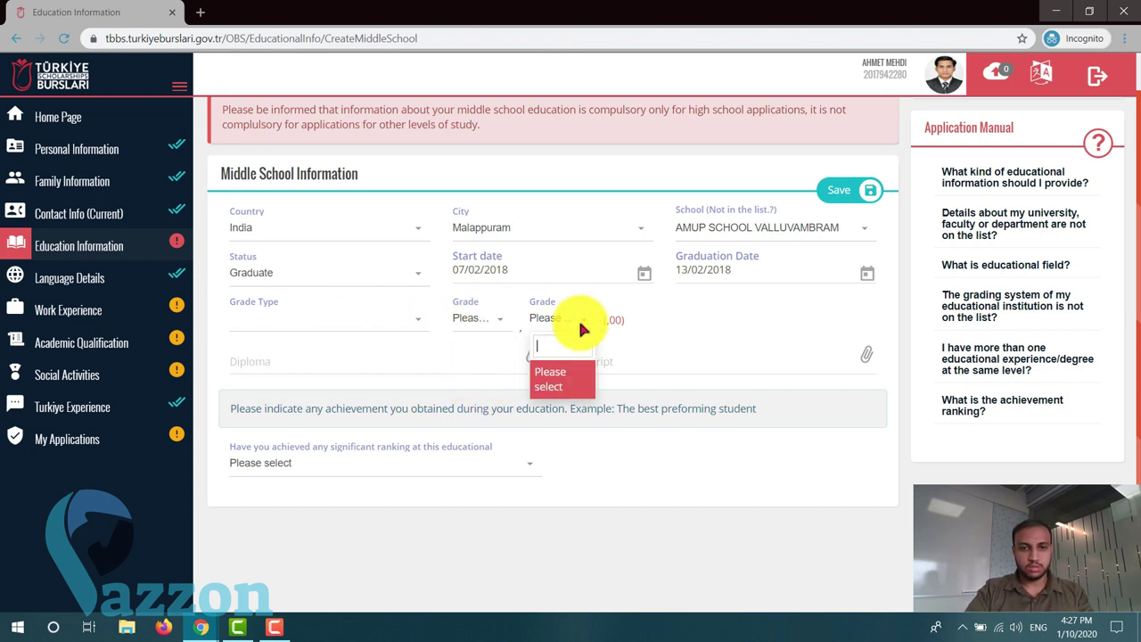
{"action": "left_click", "coordinate": [560, 378]}
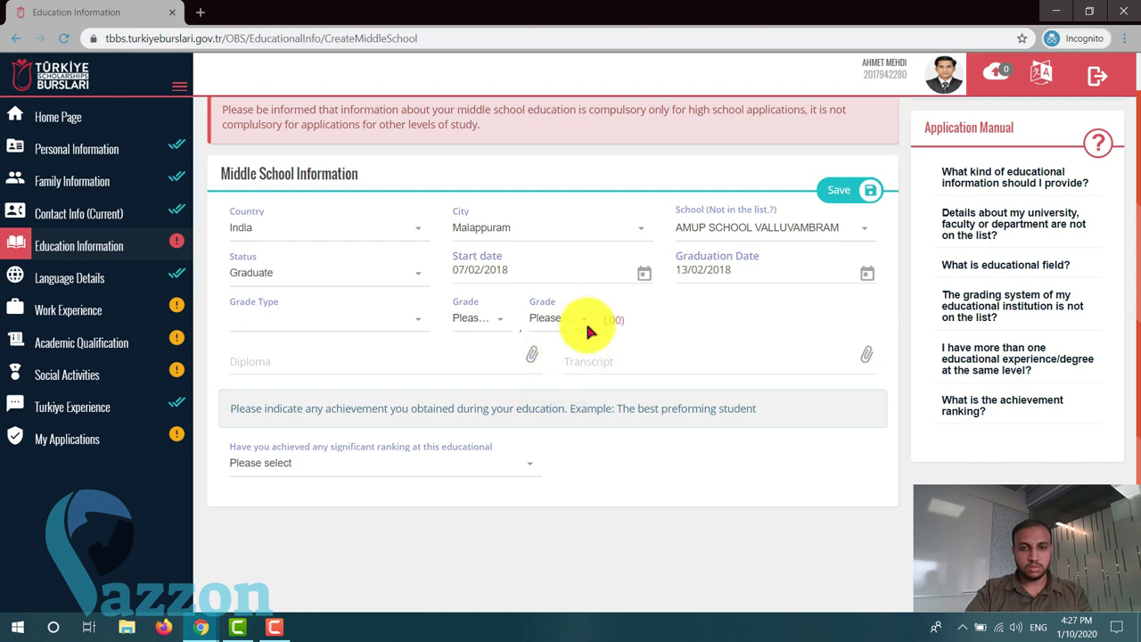
{"action": "left_click", "coordinate": [281, 312]}
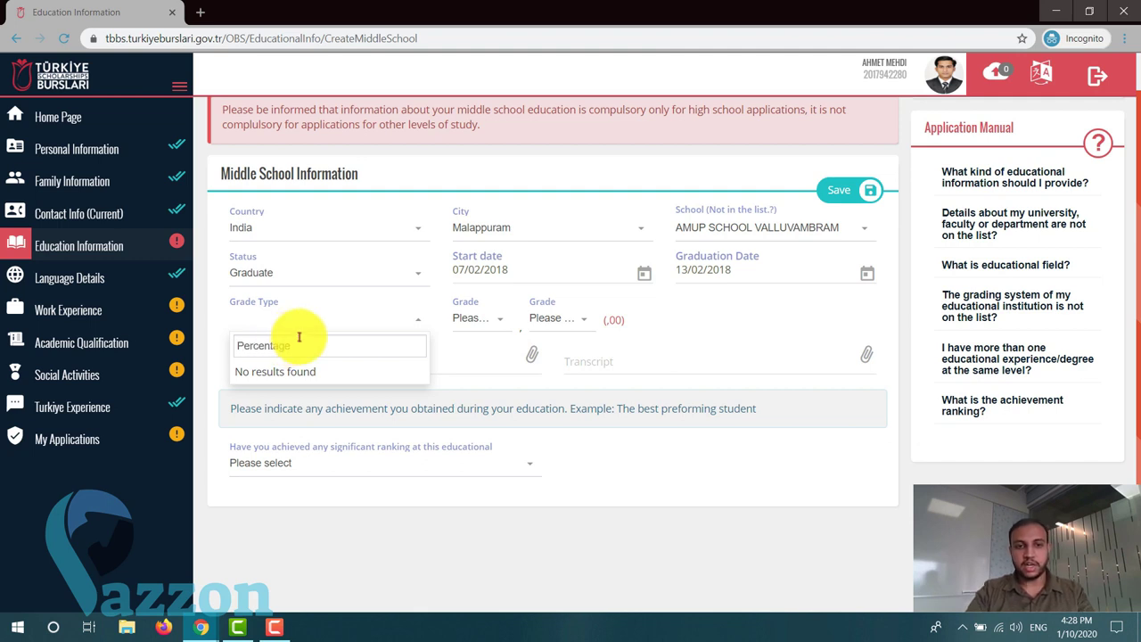
- Search the grade lists for 78 and 7, finding no match
{"action": "left_click", "coordinate": [476, 315]}
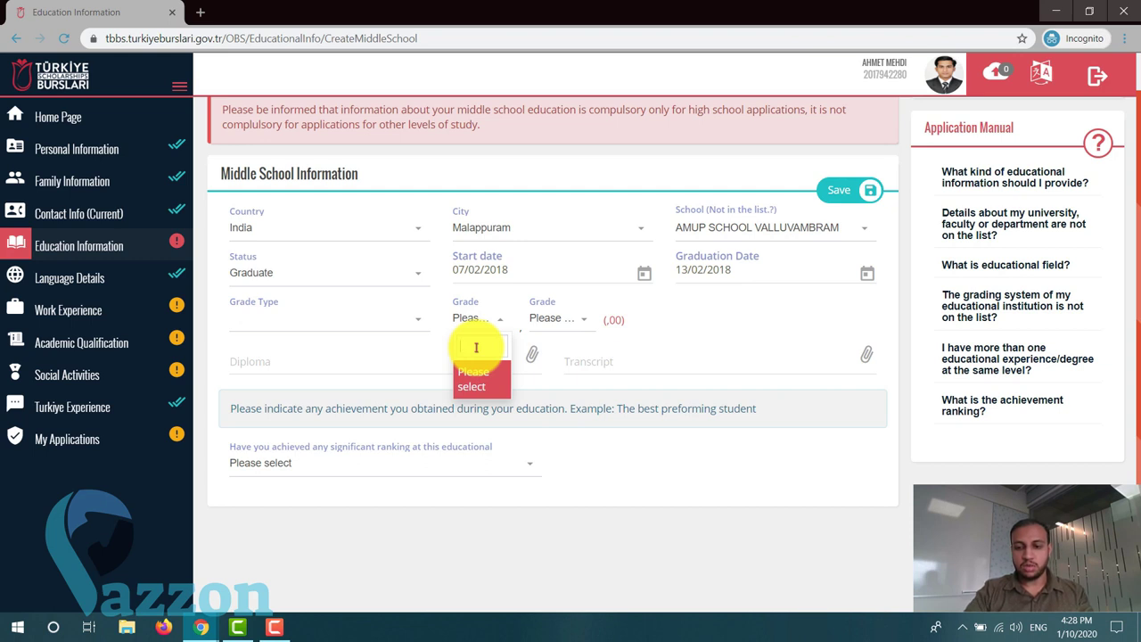
{"action": "type", "text": "78"}
{"action": "left_click", "coordinate": [550, 319]}
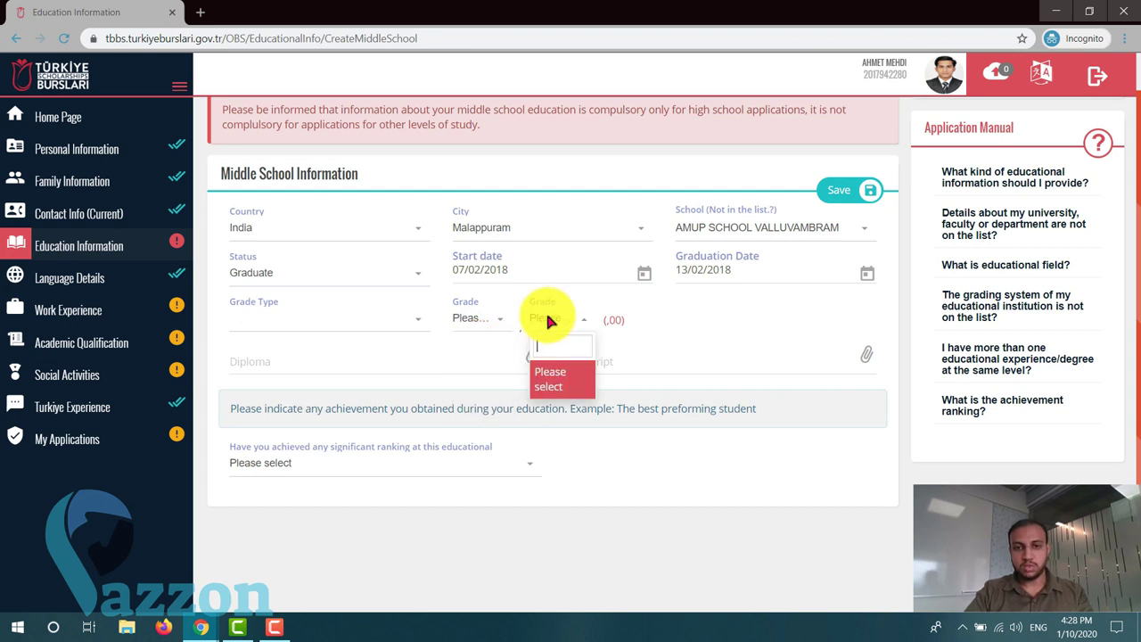
{"action": "left_click", "coordinate": [467, 321]}
{"action": "type", "text": "75"}
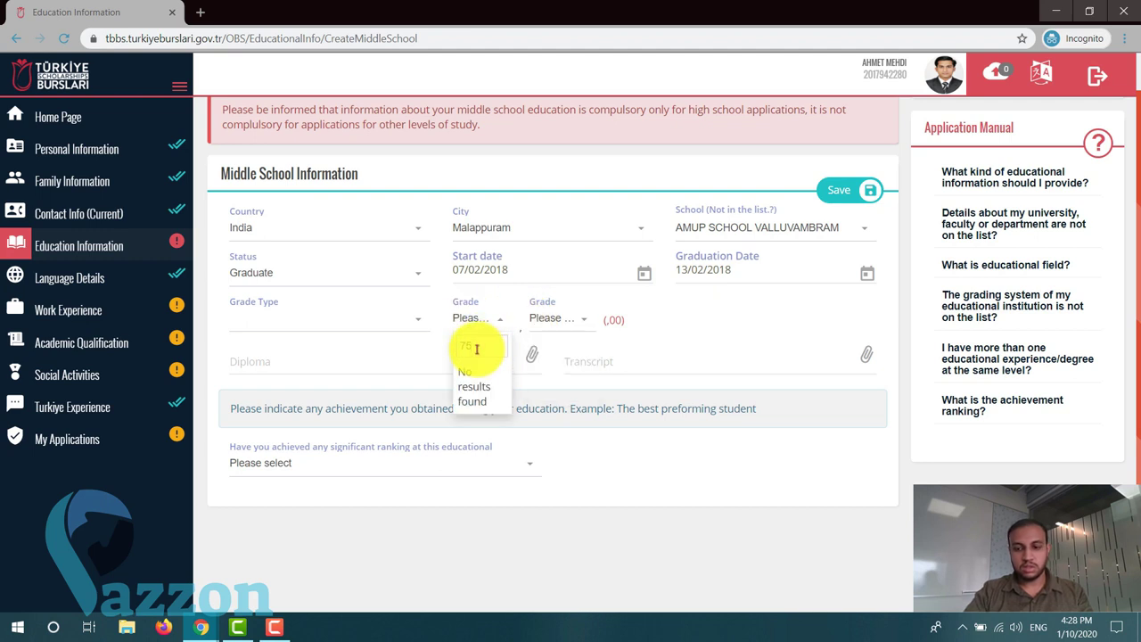
{"action": "left_click", "coordinate": [406, 314]}
{"action": "left_click", "coordinate": [407, 318]}
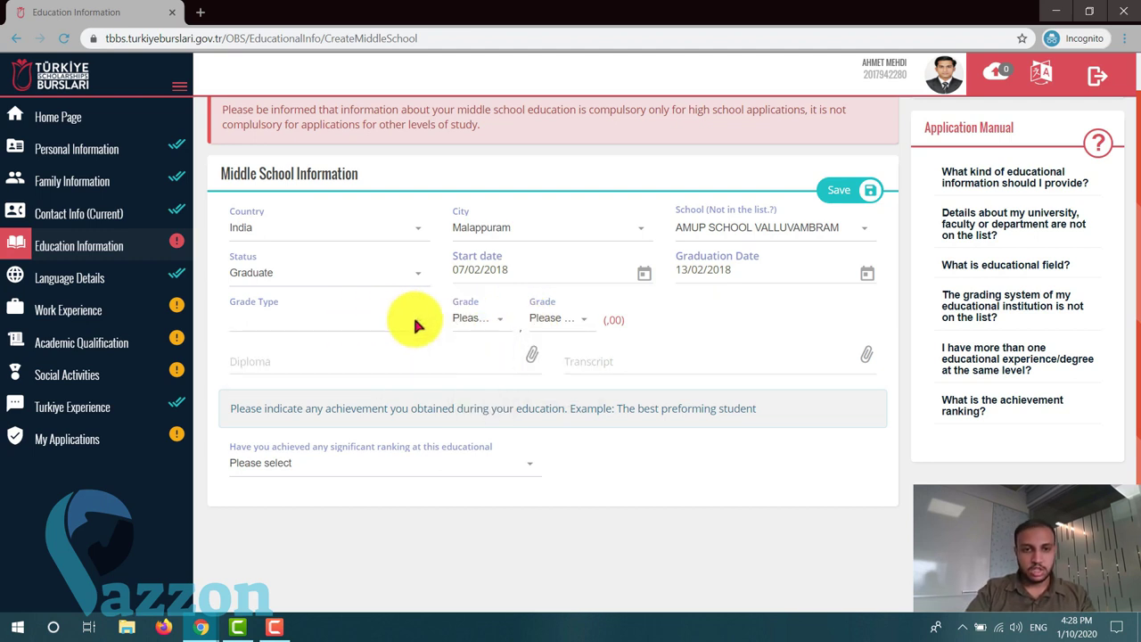
{"action": "left_click", "coordinate": [413, 321]}
{"action": "left_click", "coordinate": [406, 330]}
- Open the Diploma file picker in the TBBS folder and show its file-type filters
{"action": "left_click", "coordinate": [376, 359]}
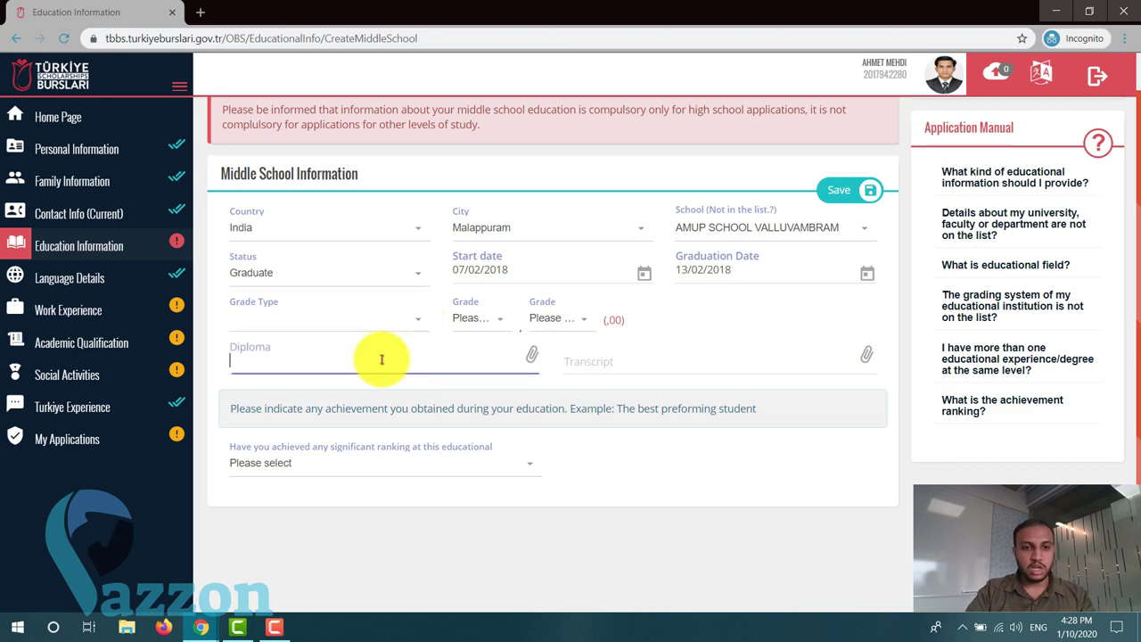
{"action": "left_click", "coordinate": [509, 331]}
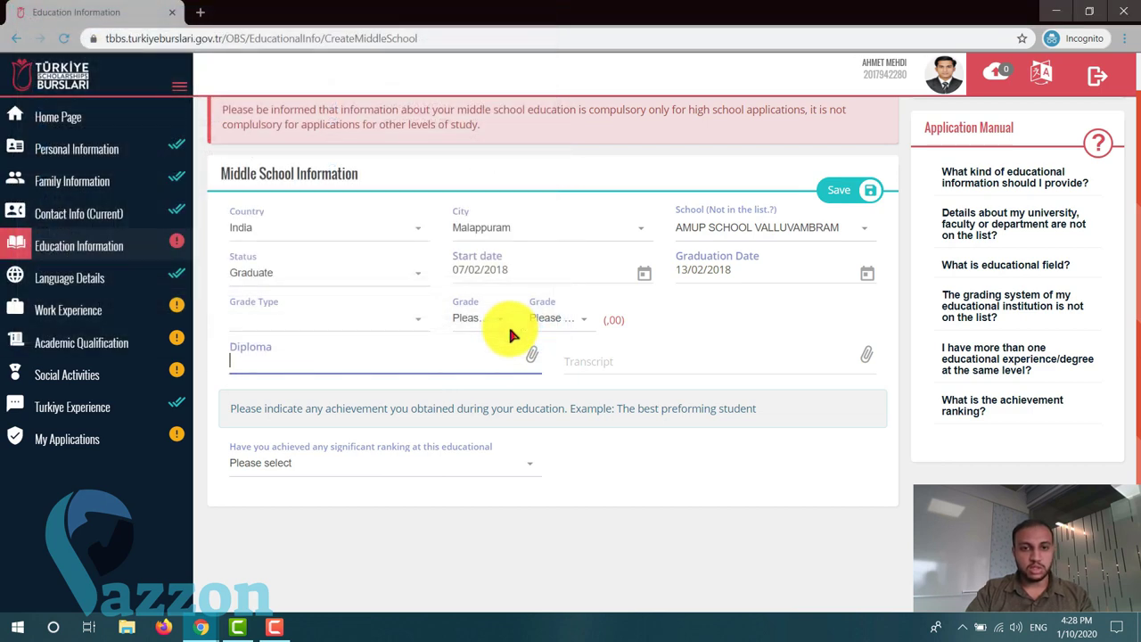
{"action": "left_click", "coordinate": [424, 319]}
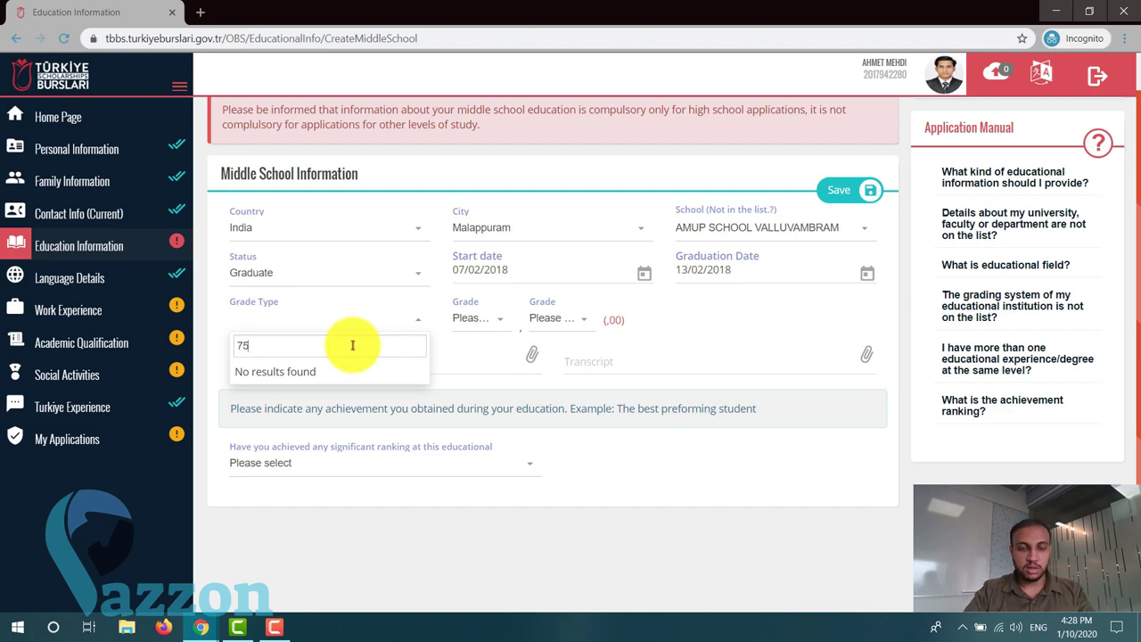
{"action": "left_click", "coordinate": [472, 344]}
{"action": "left_click", "coordinate": [499, 313]}
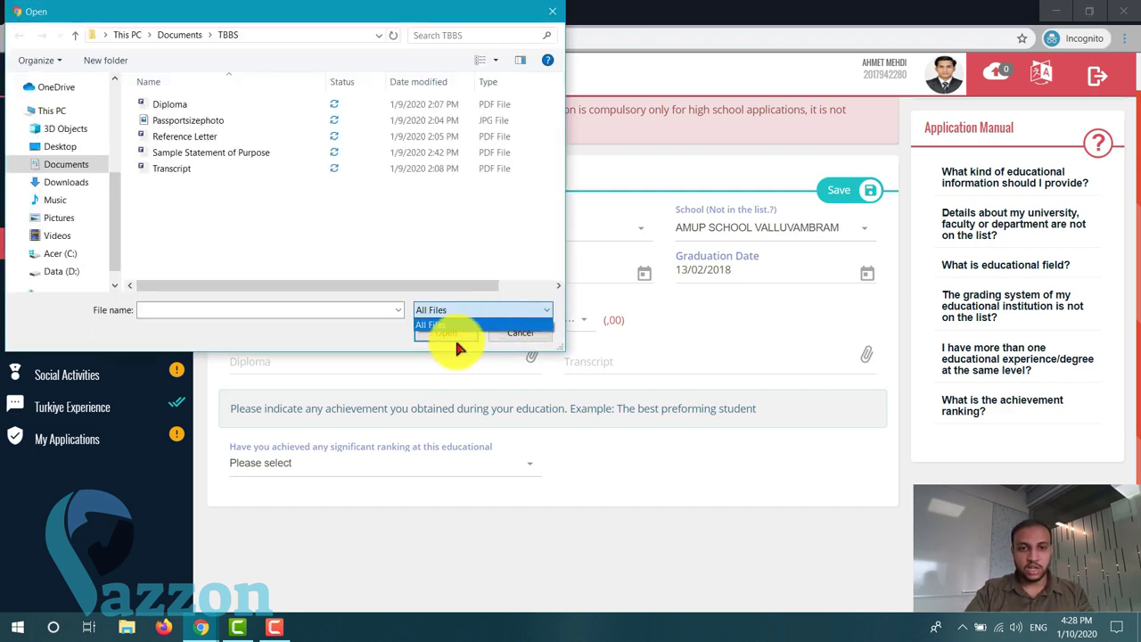
- Cancel the Open dialog without attaching a diploma file
{"action": "left_click", "coordinate": [441, 348]}
{"action": "left_click", "coordinate": [513, 334]}
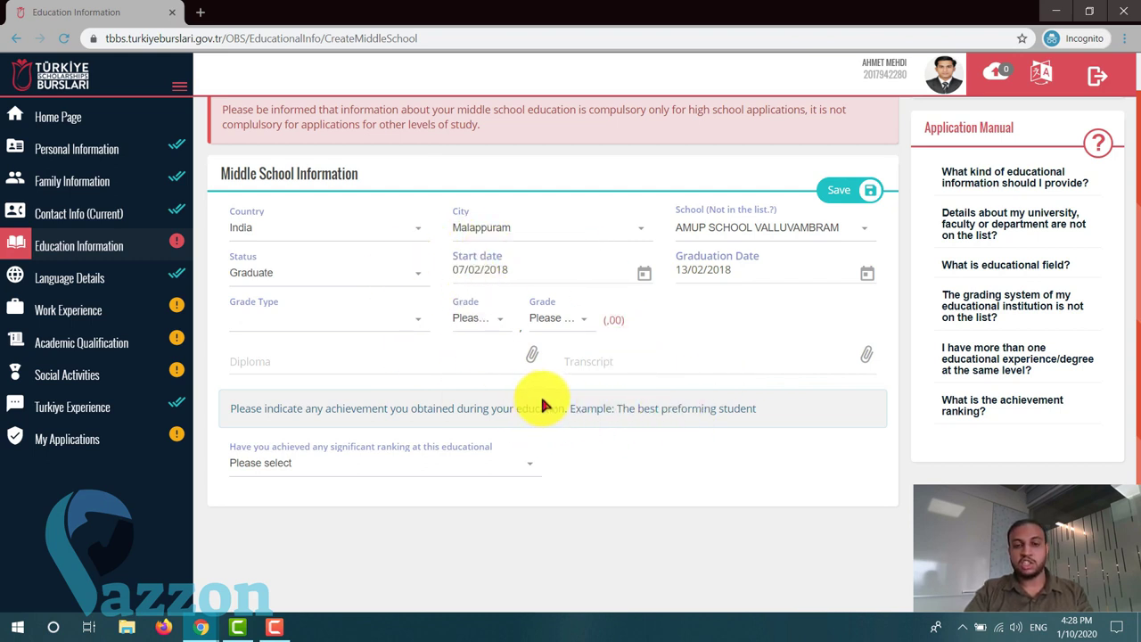
- Answer Yes to having achieved a significant ranking
{"action": "left_click", "coordinate": [531, 469]}
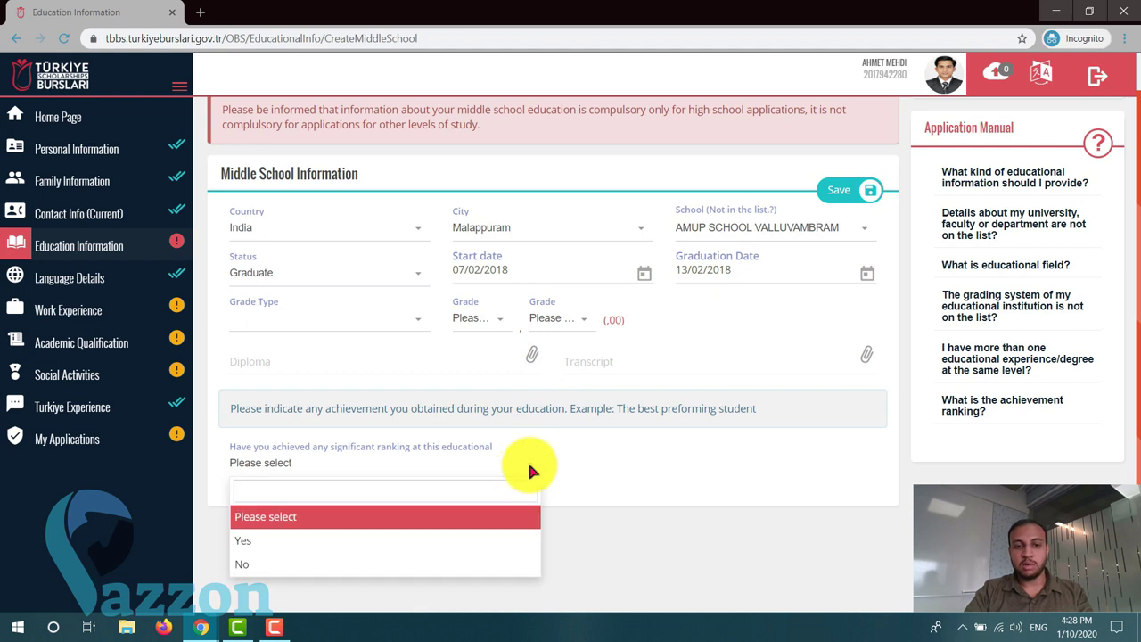
{"action": "scroll", "coordinate": [528, 470], "scroll_direction": "up", "scroll_amount": 1}
{"action": "scroll", "coordinate": [556, 453], "scroll_direction": "down", "scroll_amount": 2}
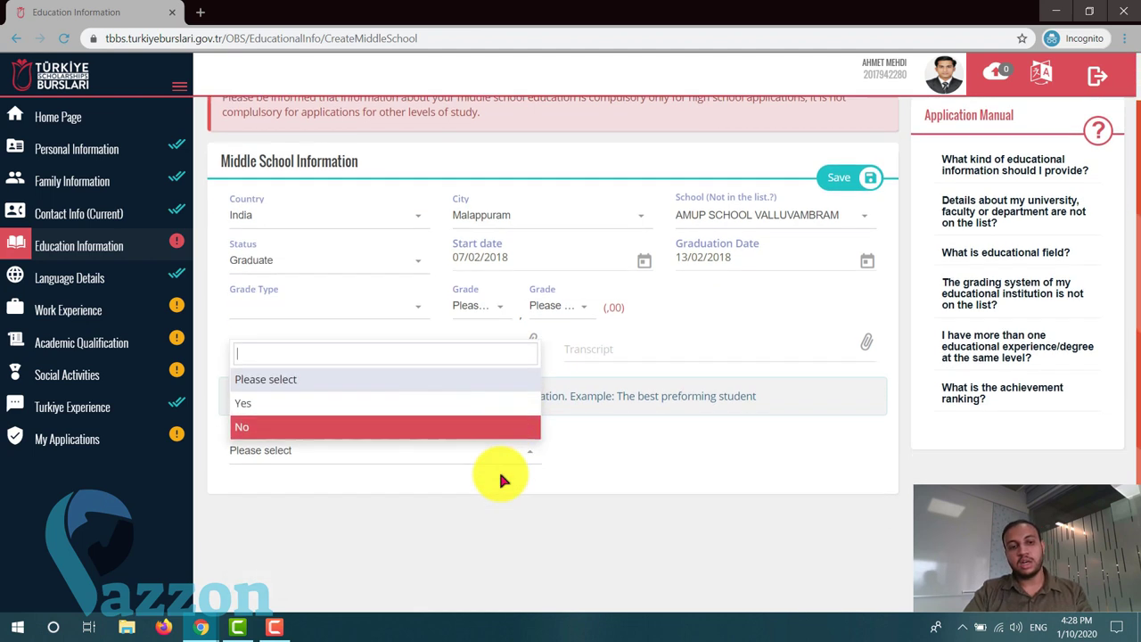
{"action": "left_click", "coordinate": [361, 445]}
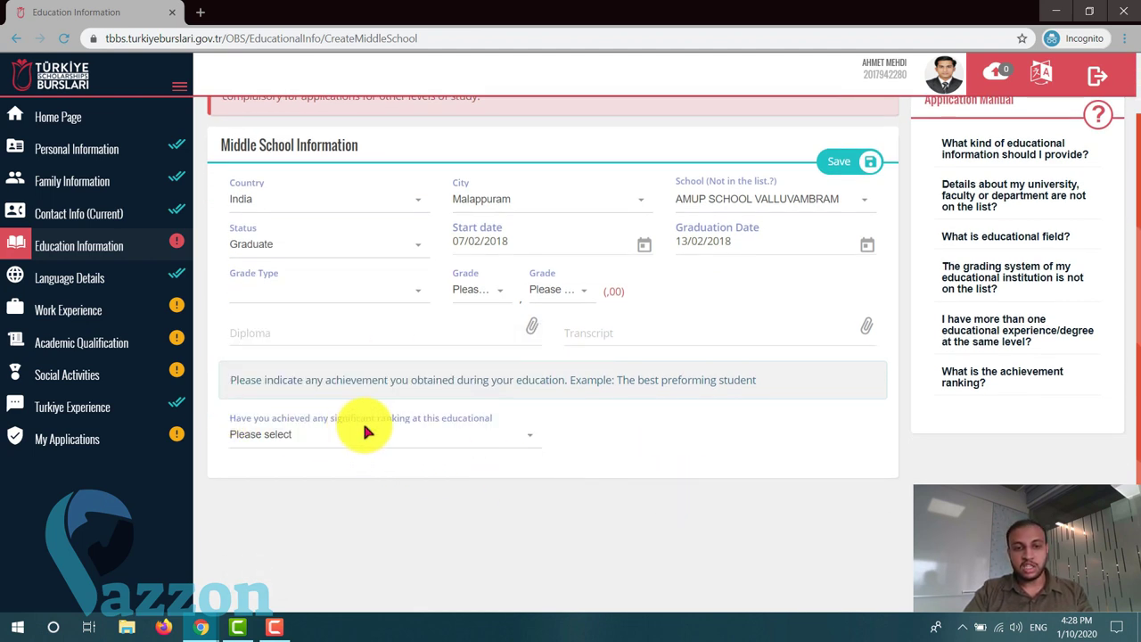
{"action": "left_click", "coordinate": [272, 436]}
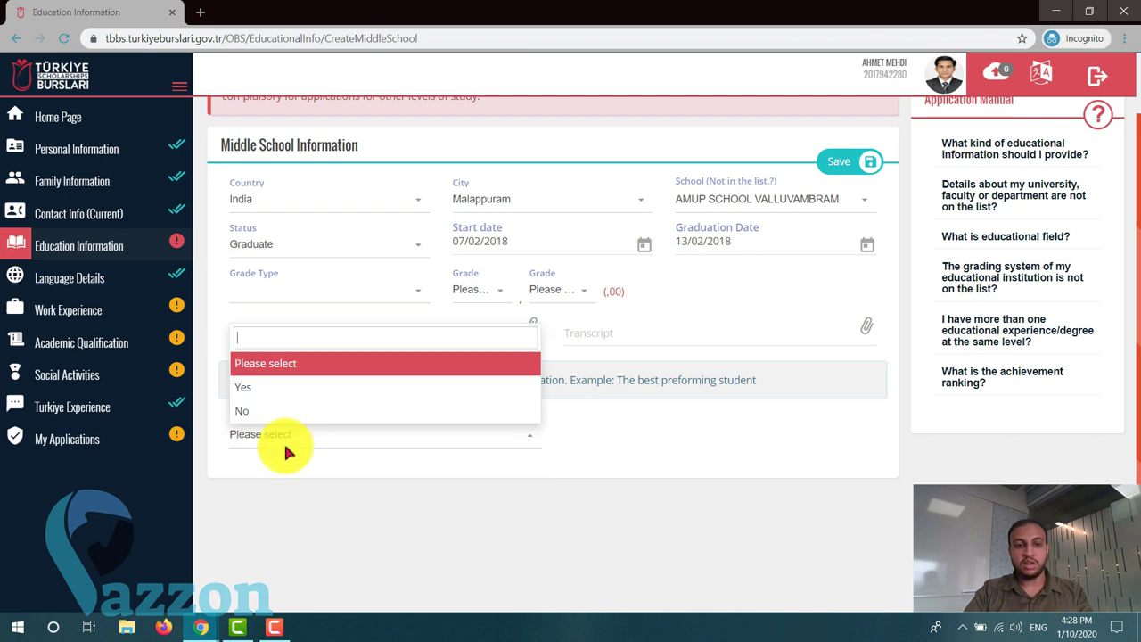
{"action": "left_click", "coordinate": [255, 398]}
- Set achievement level School and rank 51-100, and tick the certificate checkbox
{"action": "scroll", "coordinate": [255, 398], "scroll_direction": "down", "scroll_amount": 1}
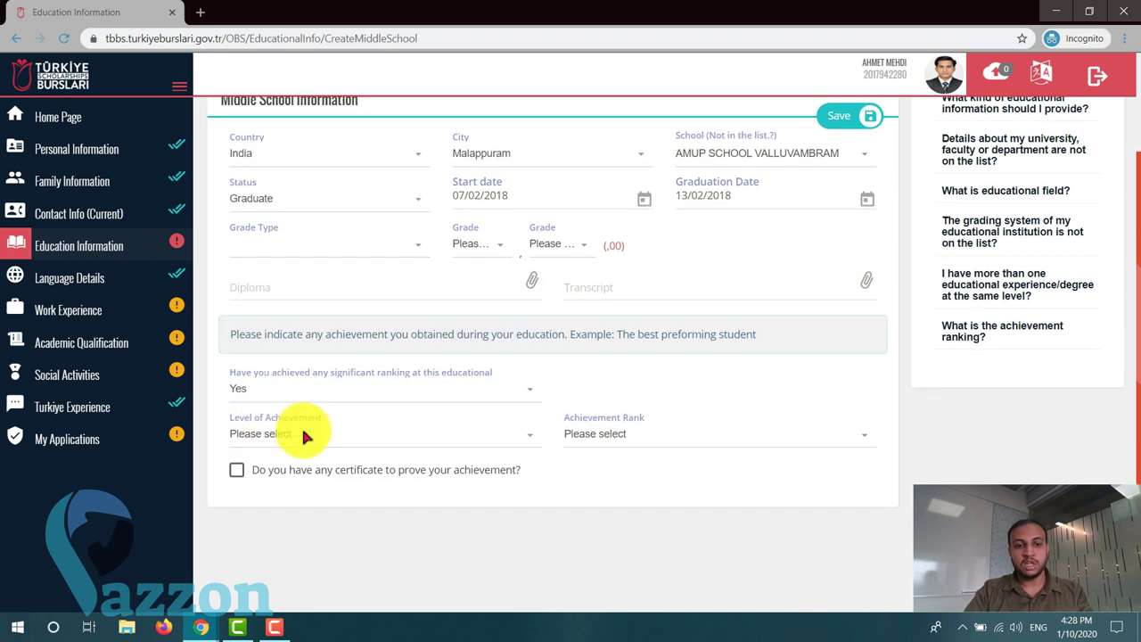
{"action": "left_click", "coordinate": [304, 480]}
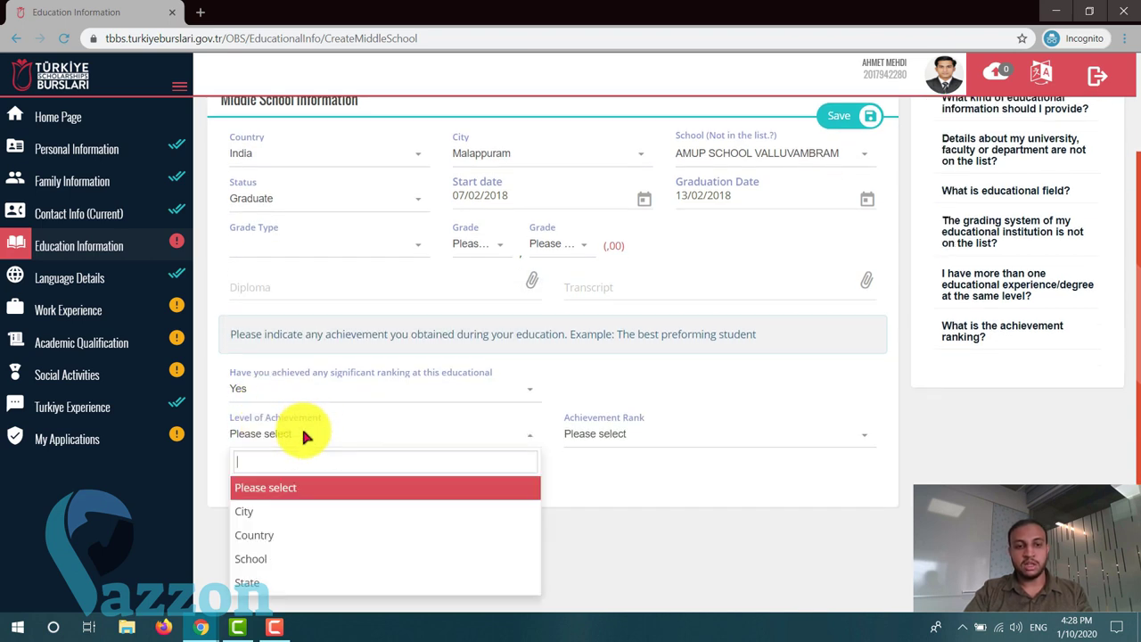
{"action": "left_click", "coordinate": [278, 557]}
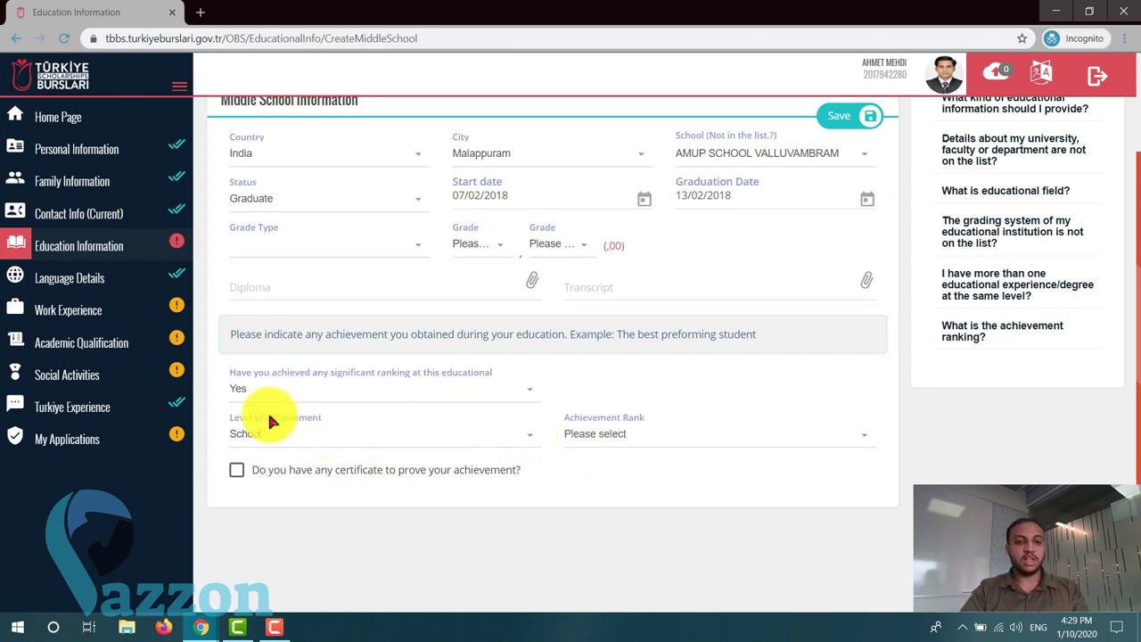
{"action": "left_click", "coordinate": [644, 432]}
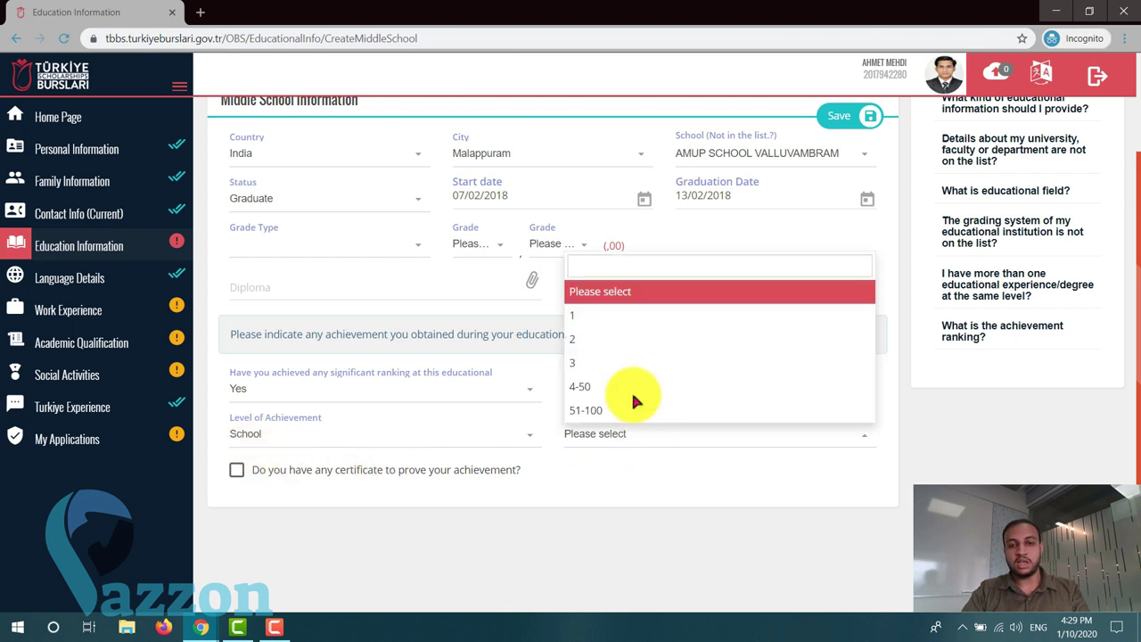
{"action": "left_click", "coordinate": [596, 410]}
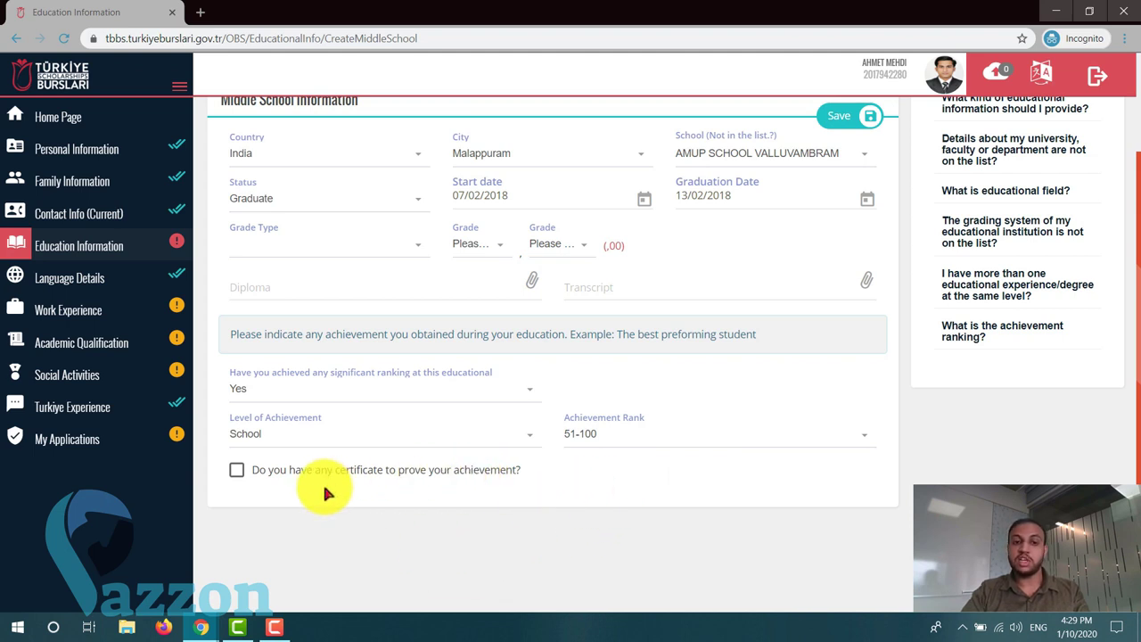
{"action": "left_click", "coordinate": [236, 469]}
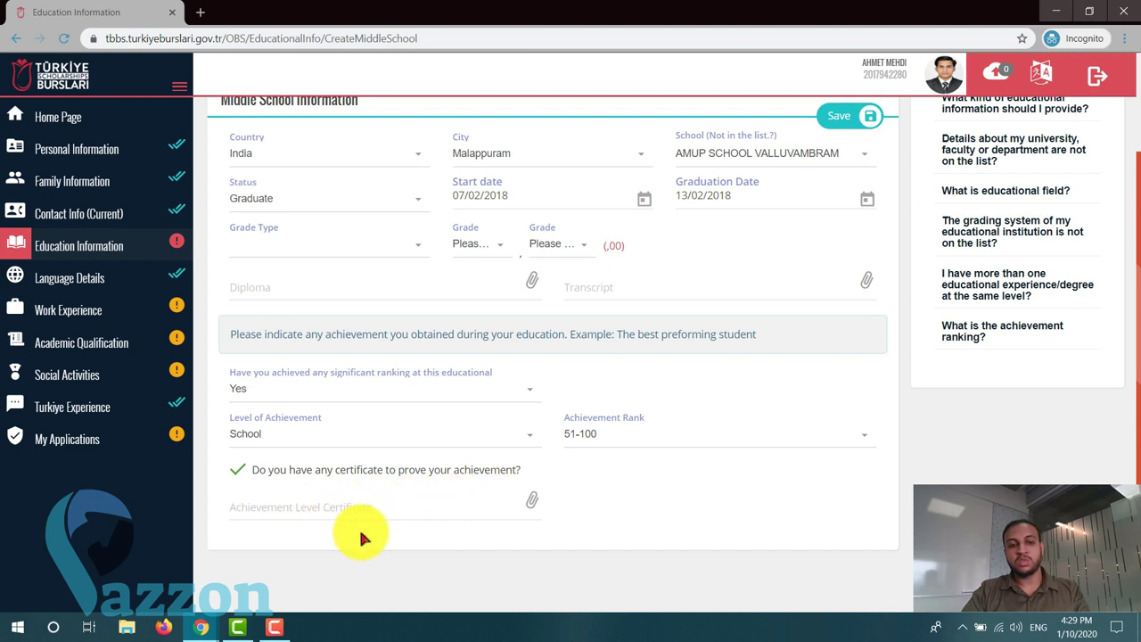
- Cancel the Diploma file picker and try saving, acknowledging the 3-missing-fields warning
{"action": "left_click", "coordinate": [399, 238]}
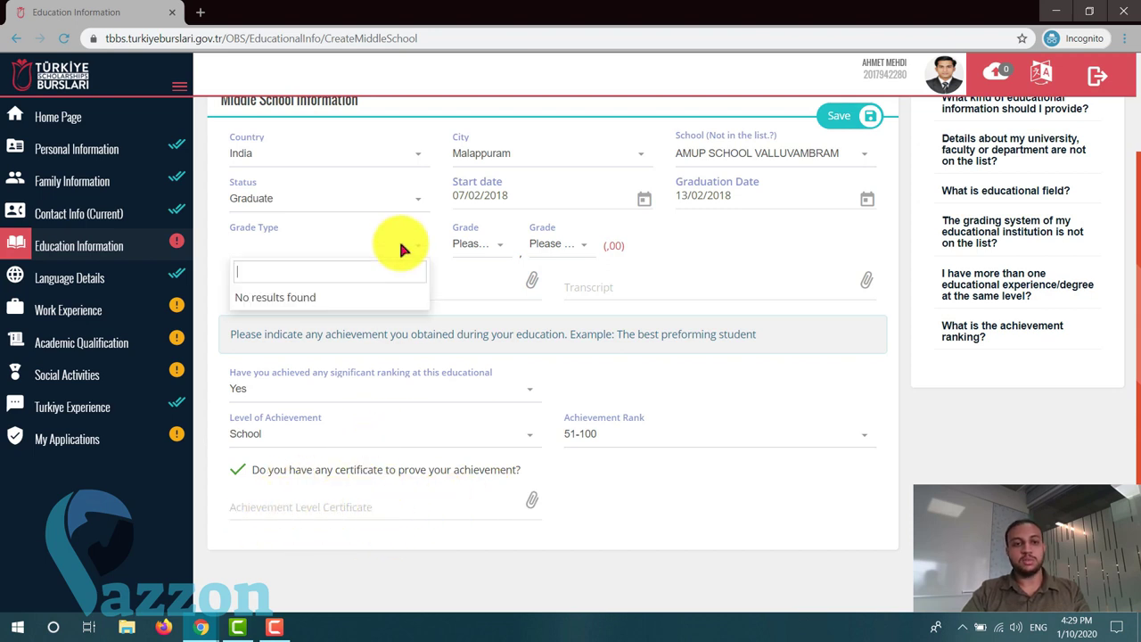
{"action": "left_click", "coordinate": [398, 238]}
{"action": "left_click", "coordinate": [362, 281]}
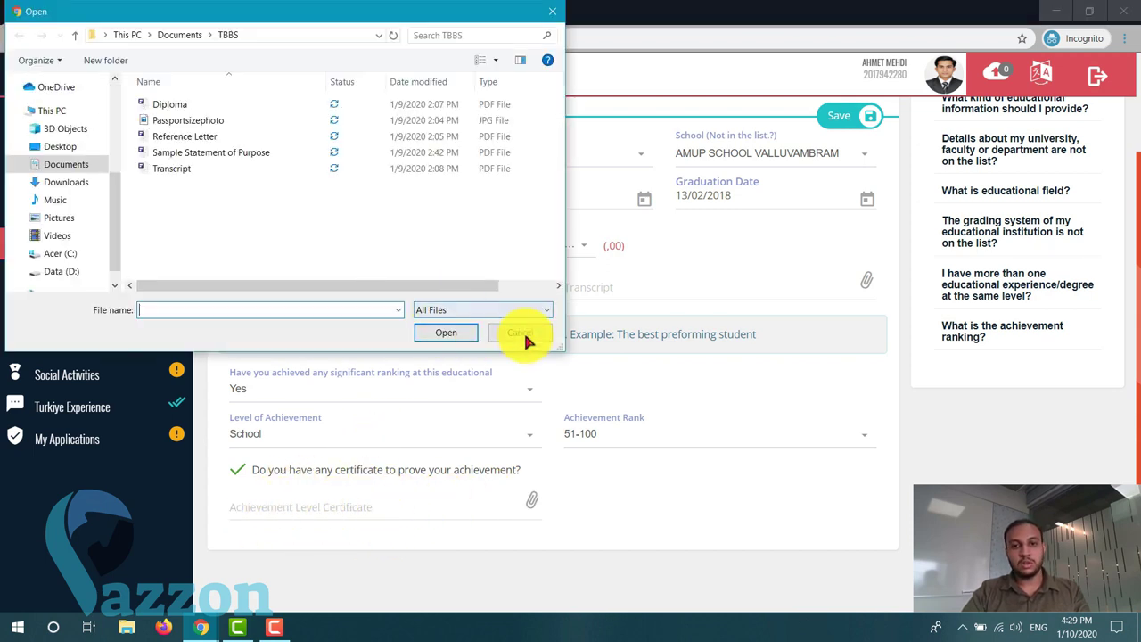
{"action": "left_click", "coordinate": [524, 333]}
{"action": "scroll", "coordinate": [526, 354], "scroll_direction": "up", "scroll_amount": 2}
{"action": "left_click", "coordinate": [845, 230]}
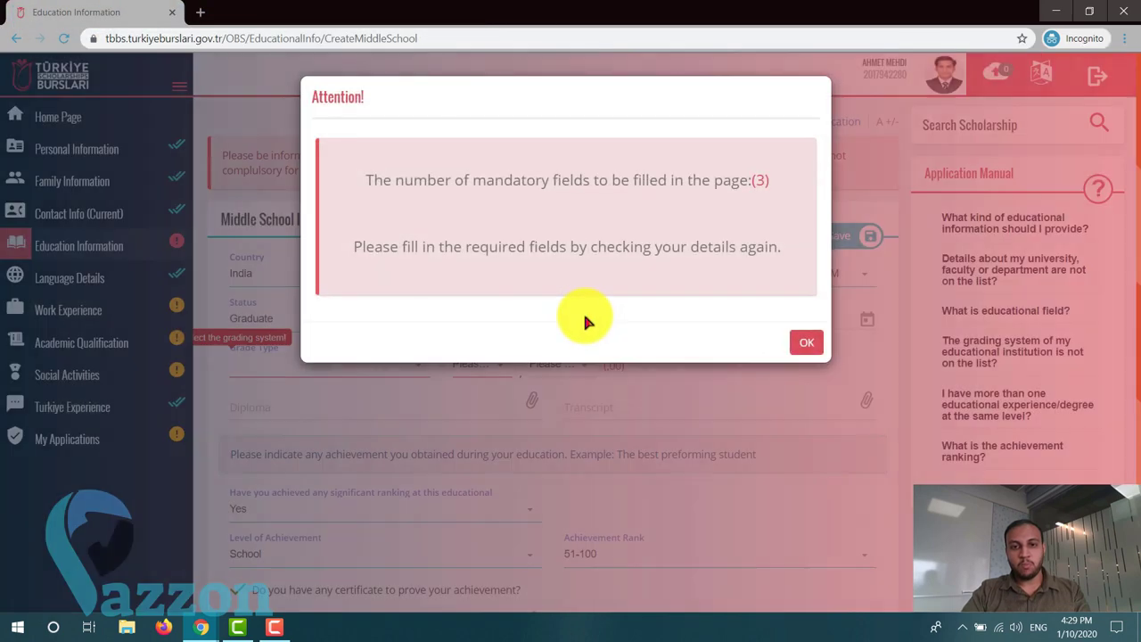
{"action": "left_click", "coordinate": [788, 351]}
- Recheck the still-empty Grade Type list, then reload the Education Information page
{"action": "scroll", "coordinate": [680, 425], "scroll_direction": "down", "scroll_amount": 1}
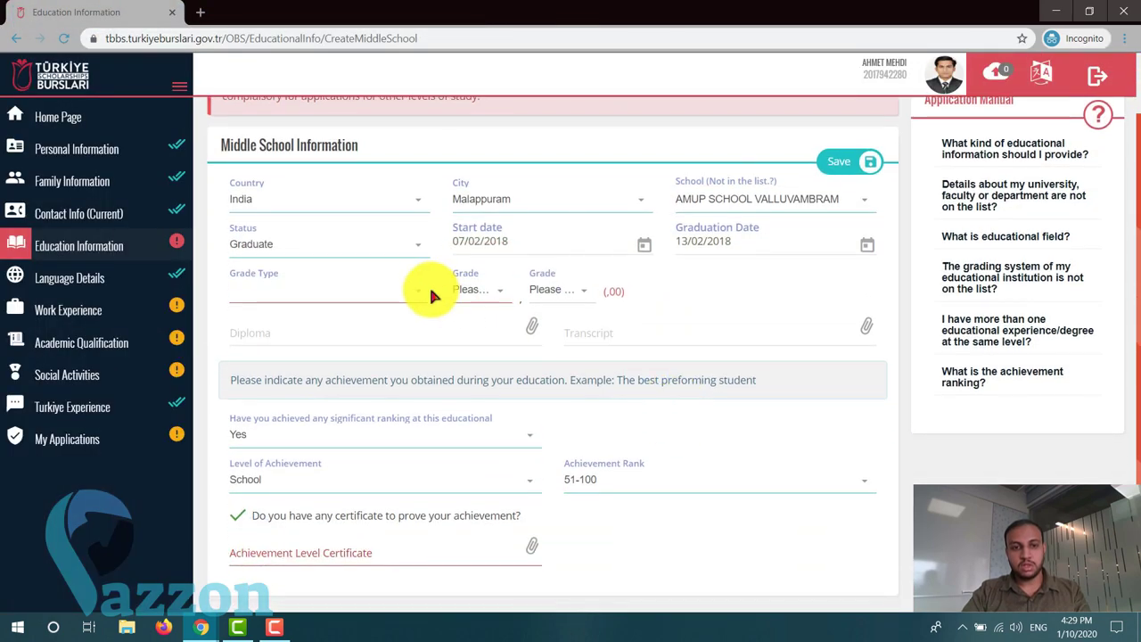
{"action": "left_click", "coordinate": [399, 292]}
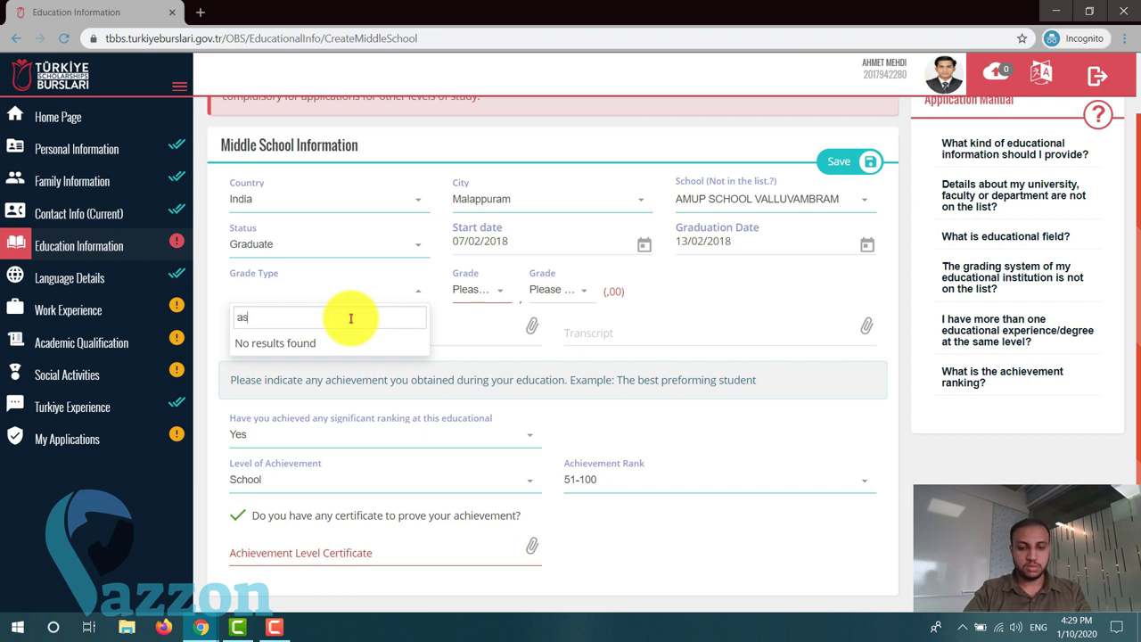
{"action": "left_click", "coordinate": [749, 301]}
{"action": "scroll", "coordinate": [747, 341], "scroll_direction": "up", "scroll_amount": 1}
{"action": "scroll", "coordinate": [205, 467], "scroll_direction": "down", "scroll_amount": 2}
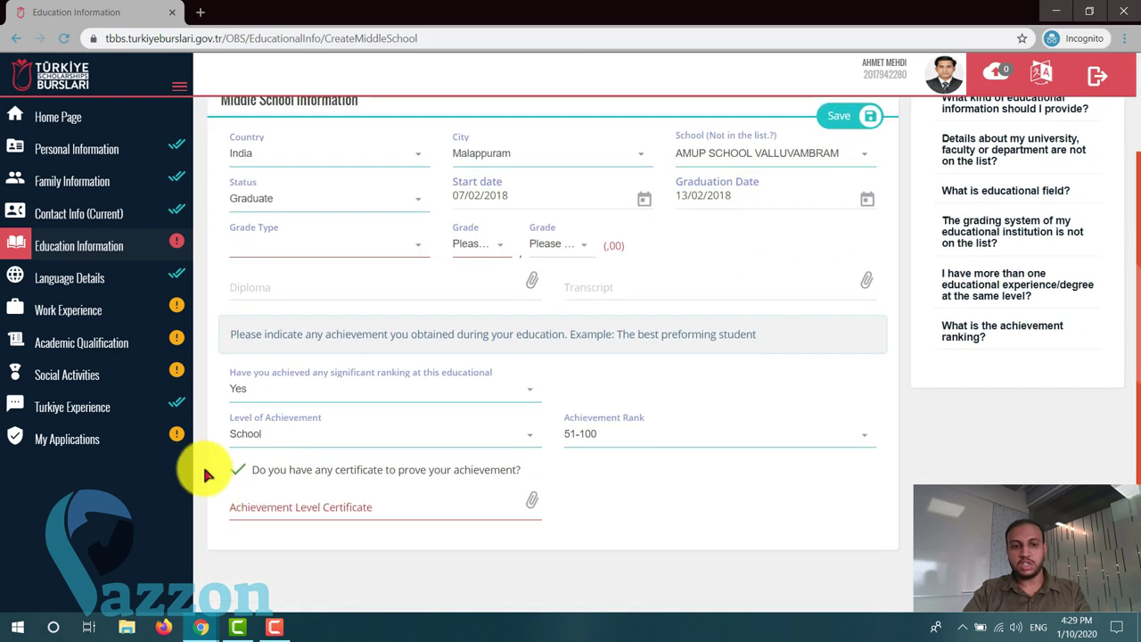
{"action": "scroll", "coordinate": [260, 470], "scroll_direction": "up", "scroll_amount": 2}
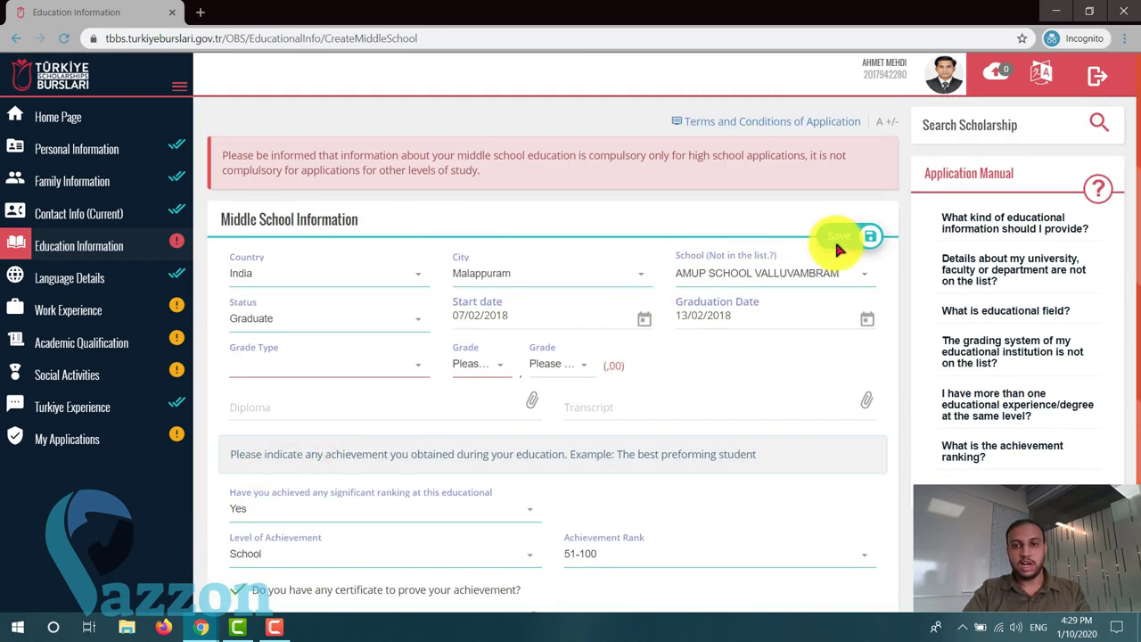
{"action": "left_click", "coordinate": [65, 252]}
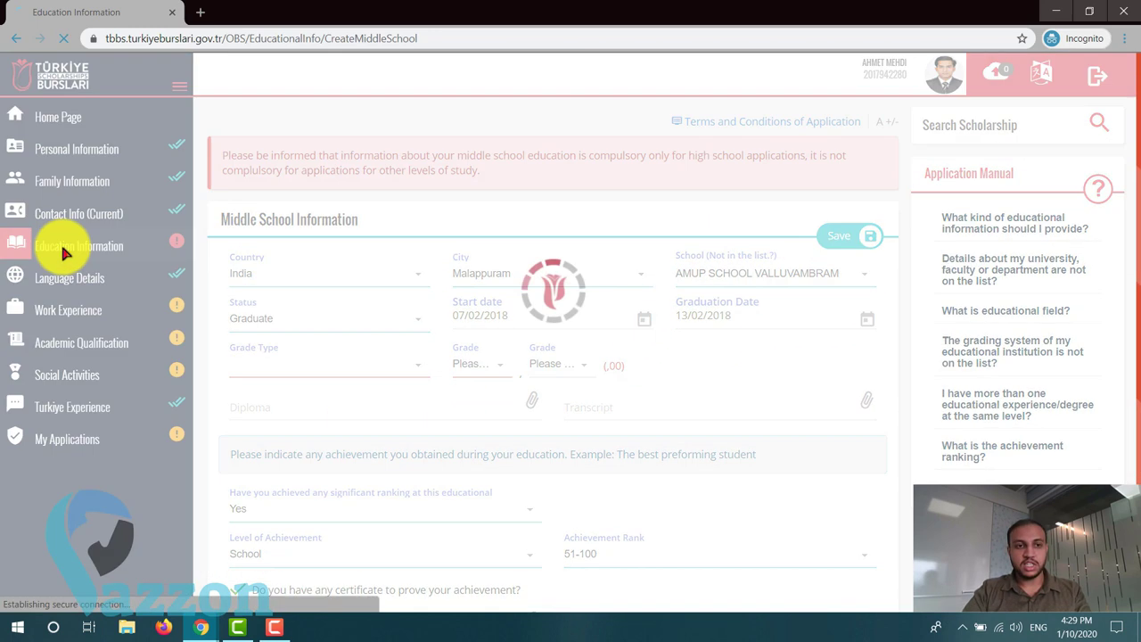
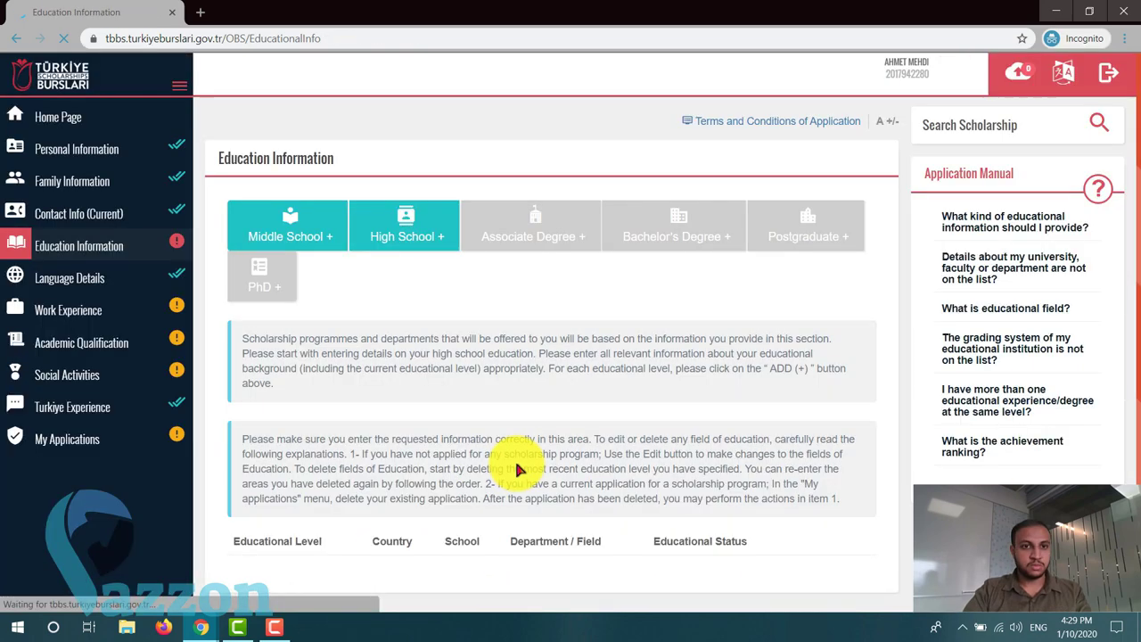
- Add a new high school education entry with India as the country
{"action": "left_click", "coordinate": [406, 234]}
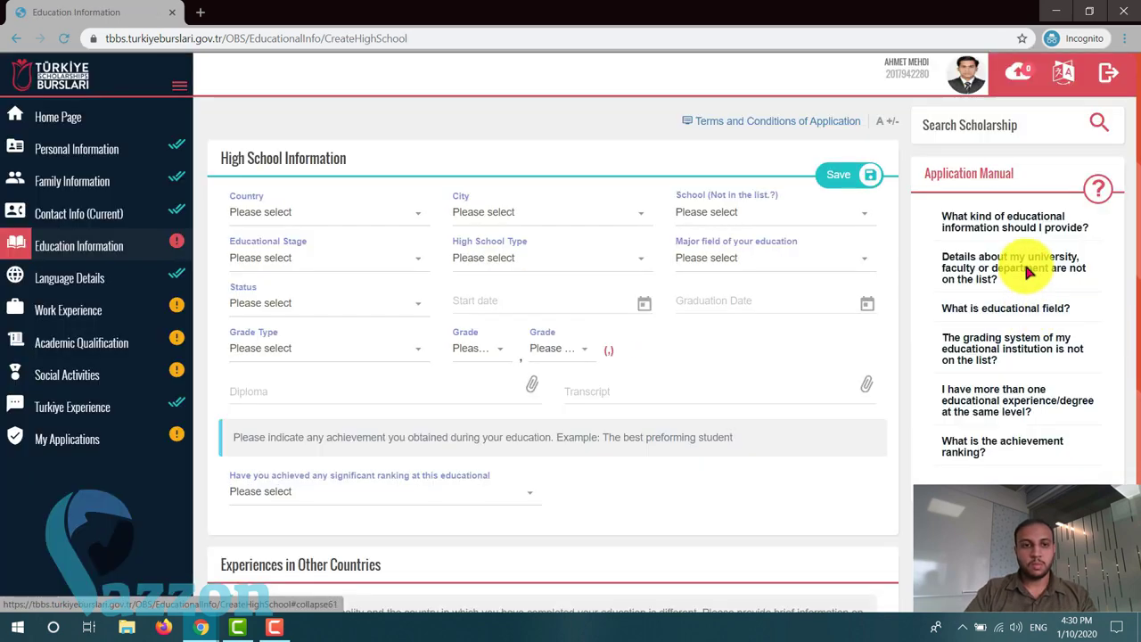
{"action": "scroll", "coordinate": [336, 249], "scroll_direction": "down", "scroll_amount": 1}
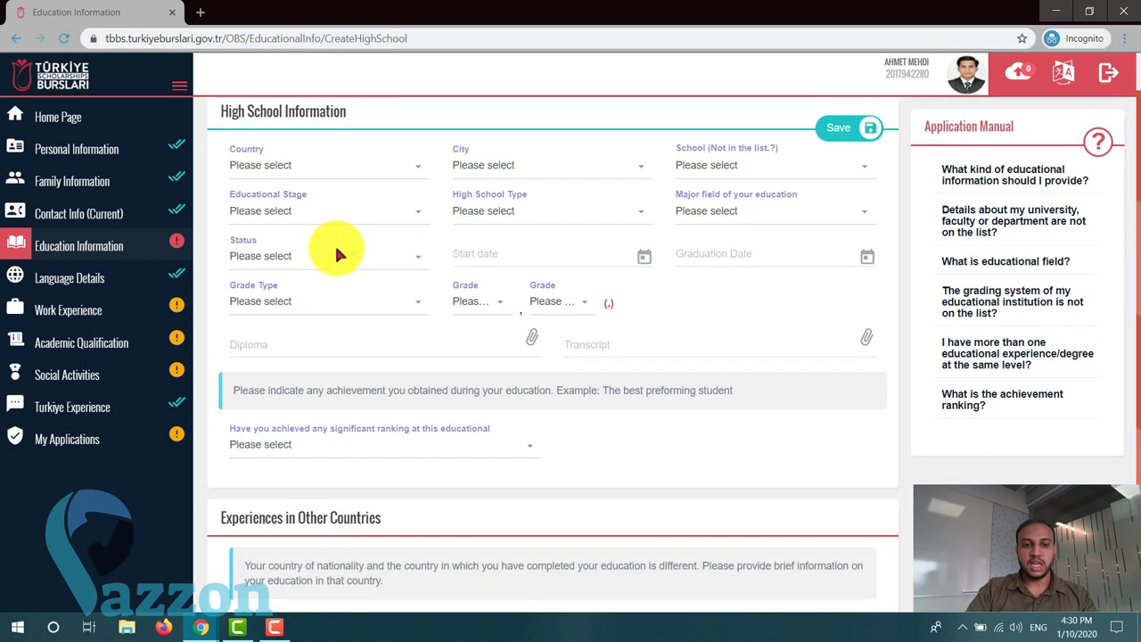
{"action": "scroll", "coordinate": [336, 250], "scroll_direction": "up", "scroll_amount": 1}
{"action": "left_click", "coordinate": [323, 212]}
{"action": "type", "text": "indi"}
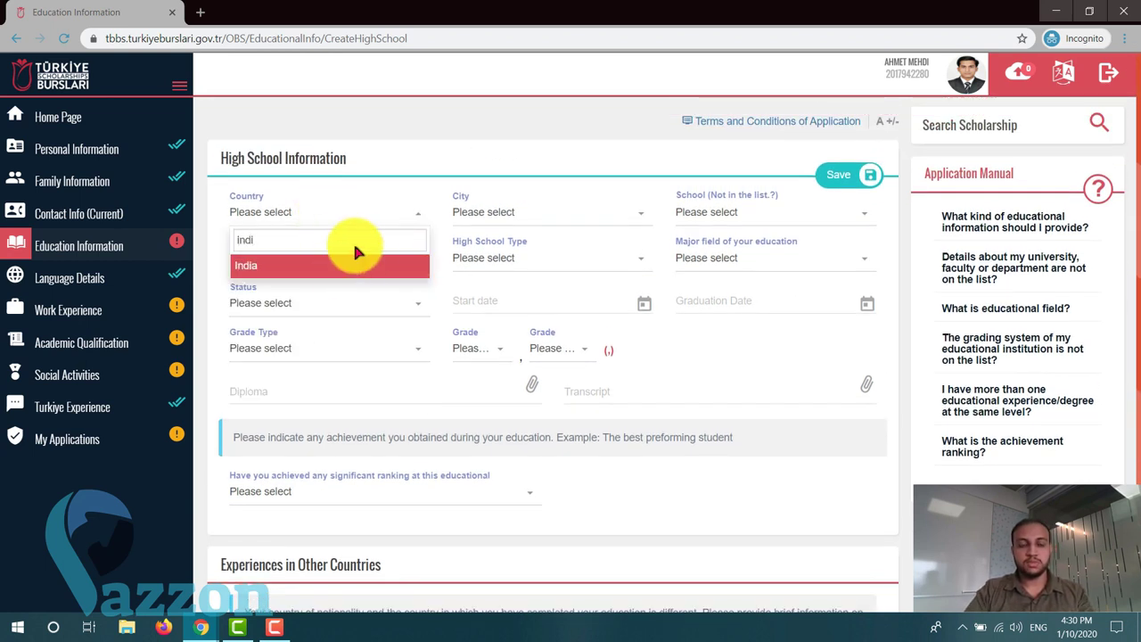
{"action": "left_click", "coordinate": [343, 264]}
- Choose Malappuram as the city and the AL-FURQAN English school as the school
{"action": "left_click", "coordinate": [523, 212]}
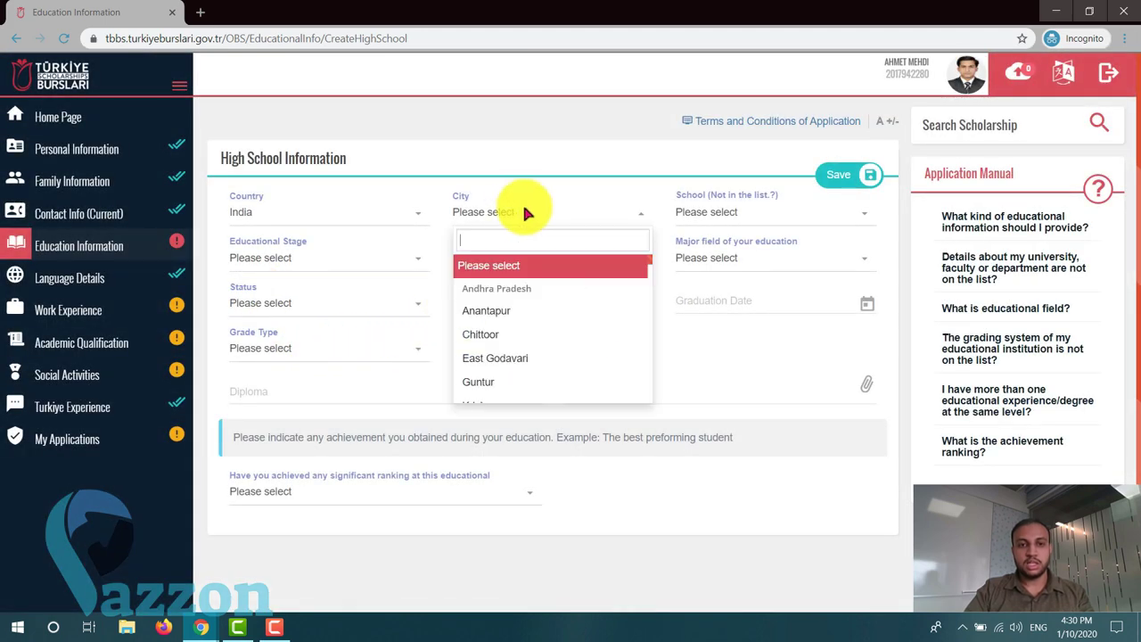
{"action": "type", "text": "mala"}
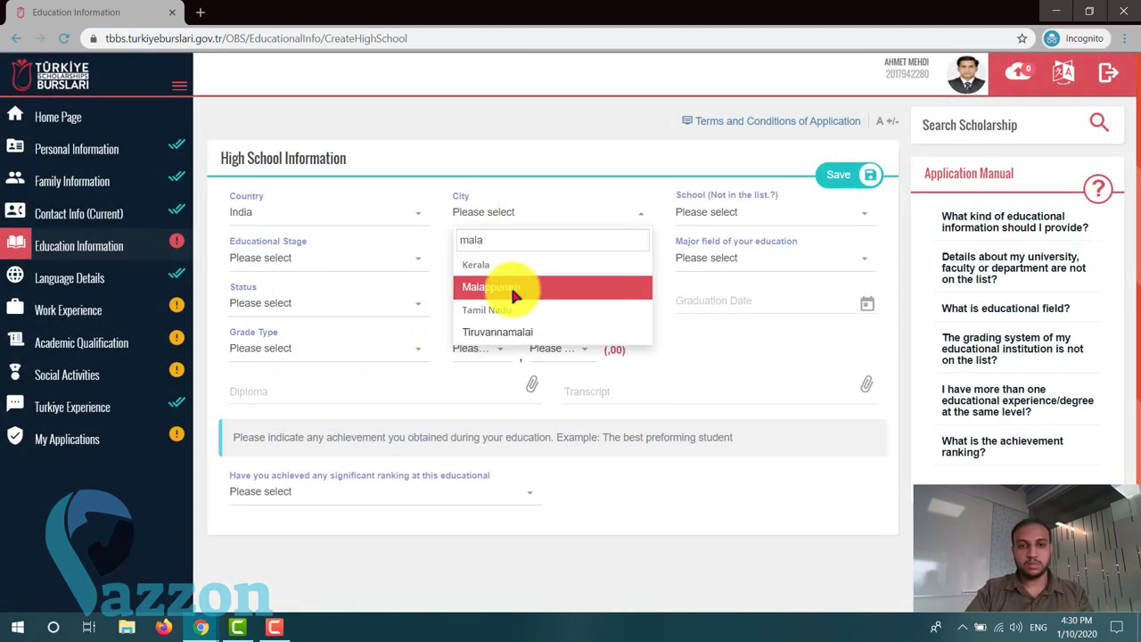
{"action": "left_click", "coordinate": [517, 287]}
{"action": "left_click", "coordinate": [726, 212]}
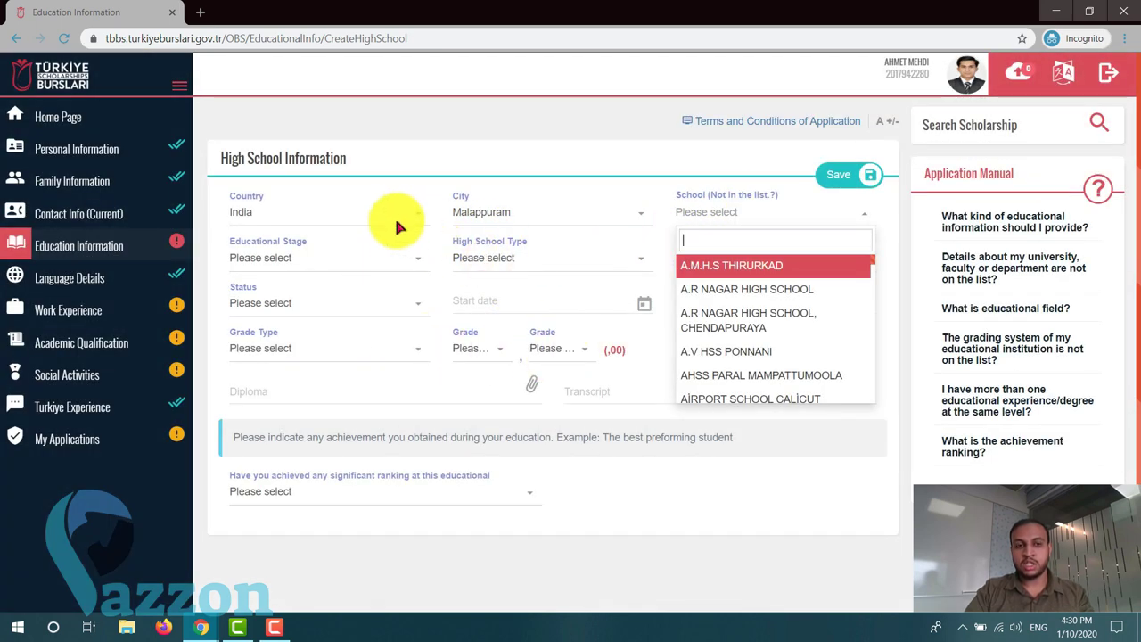
{"action": "scroll", "coordinate": [739, 339], "scroll_direction": "down", "scroll_amount": 5}
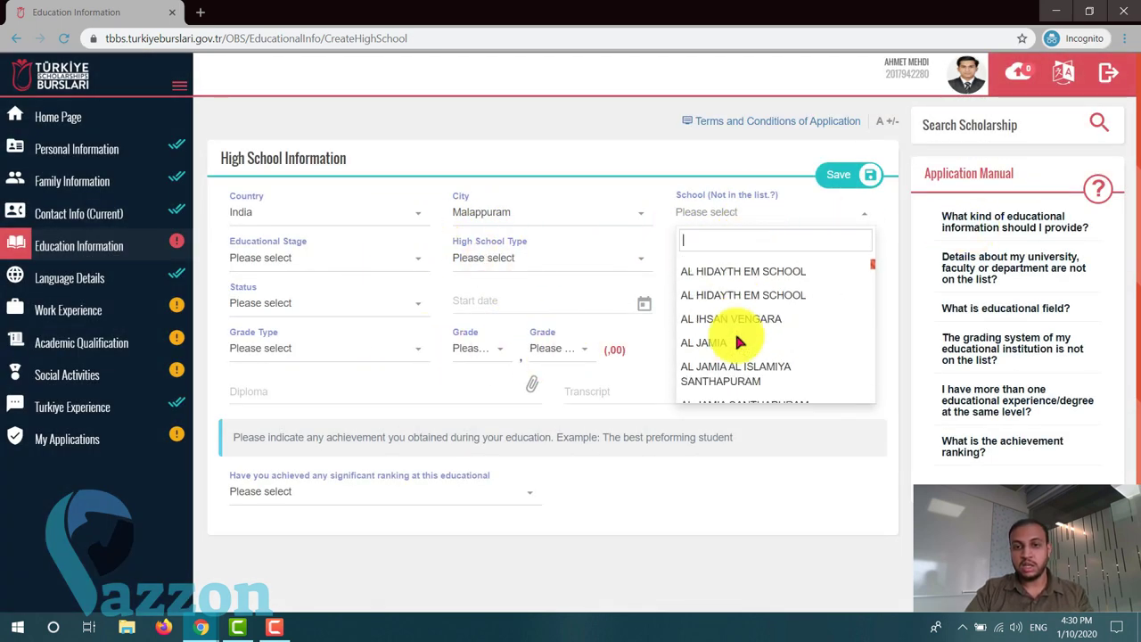
{"action": "left_click", "coordinate": [737, 328]}
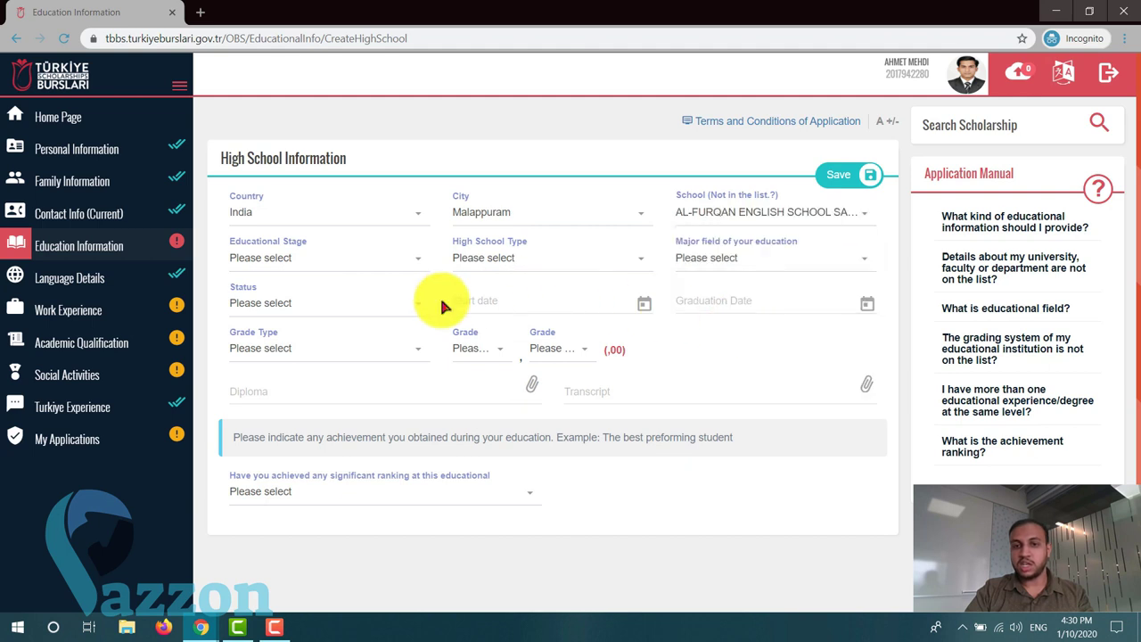
{"action": "left_click", "coordinate": [297, 254]}
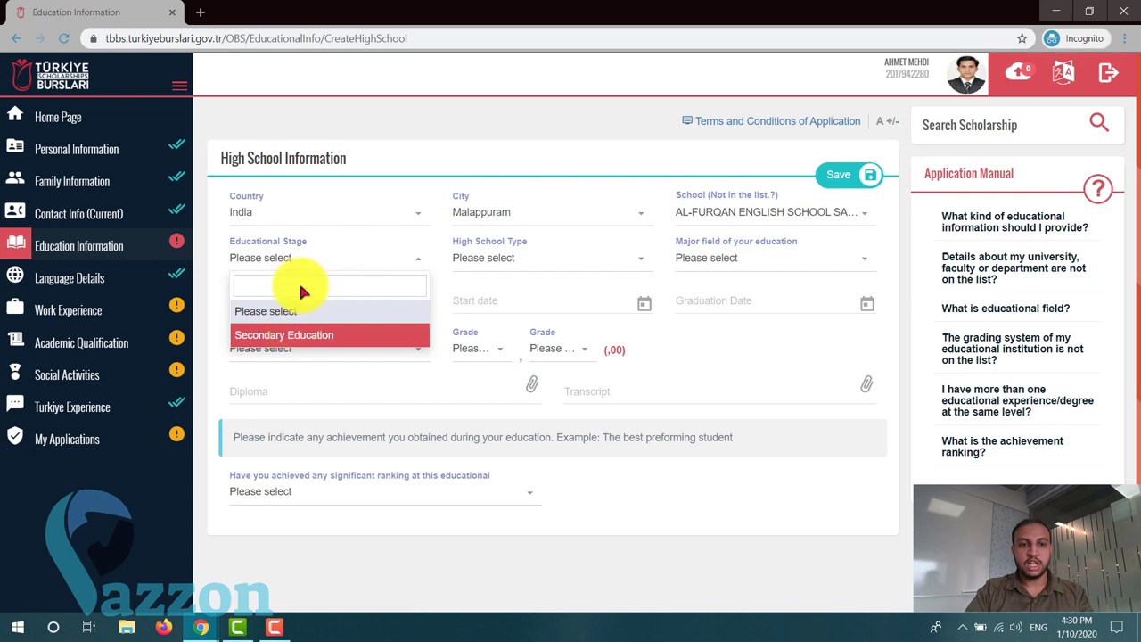
- Set the stage to Secondary Education, the type to General High School and the major to Literary
{"action": "left_click", "coordinate": [321, 337]}
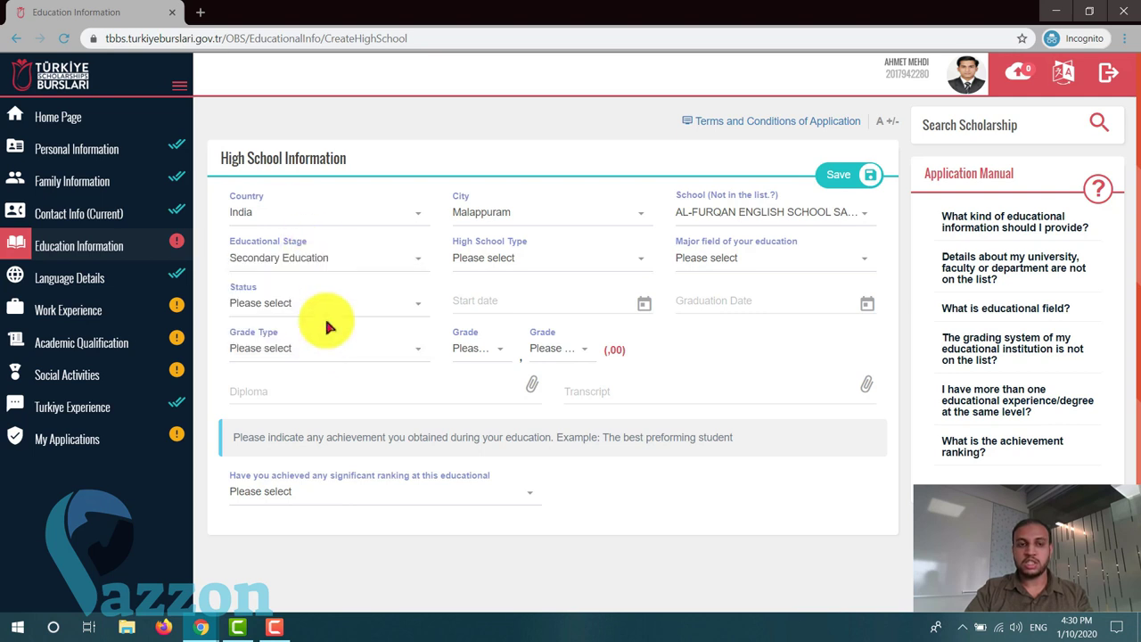
{"action": "left_click", "coordinate": [609, 266]}
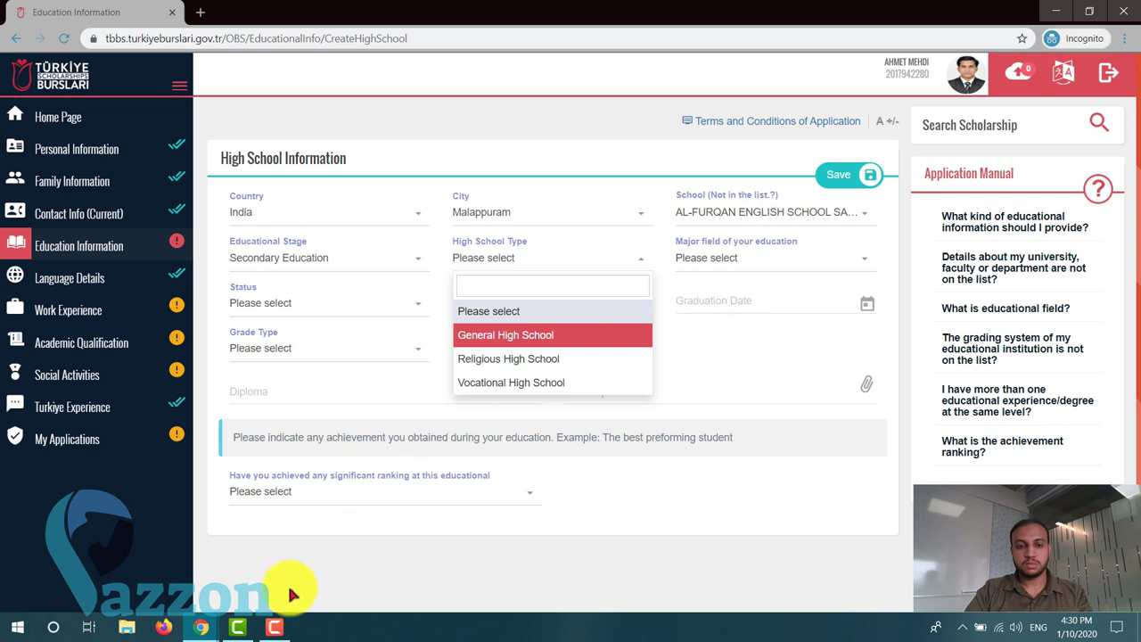
{"action": "left_click", "coordinate": [276, 624]}
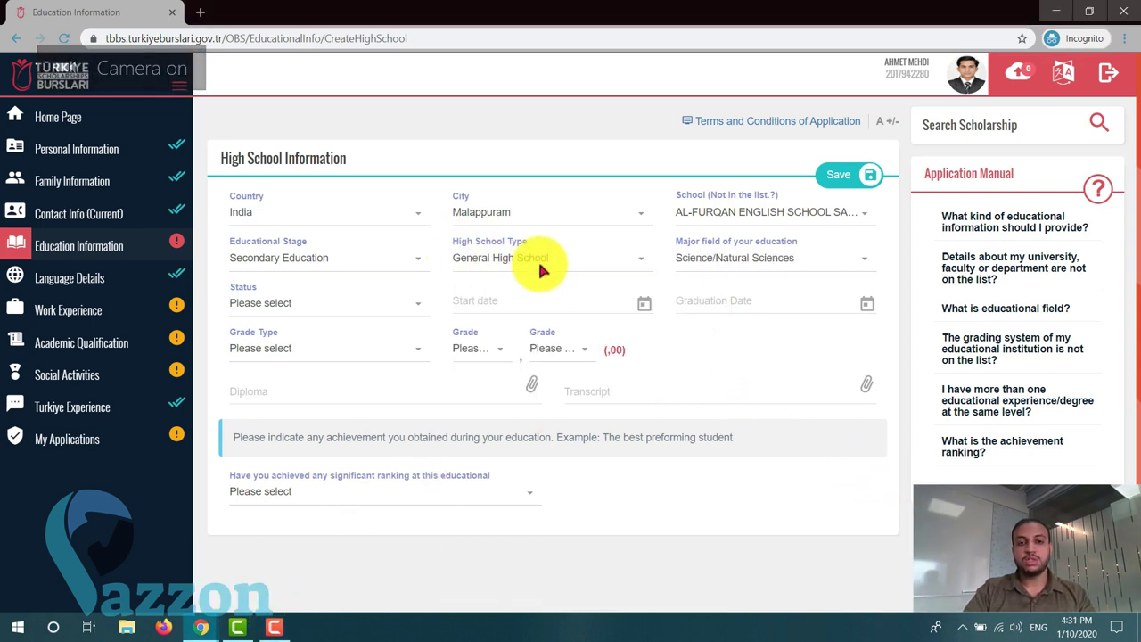
{"action": "left_click", "coordinate": [836, 262]}
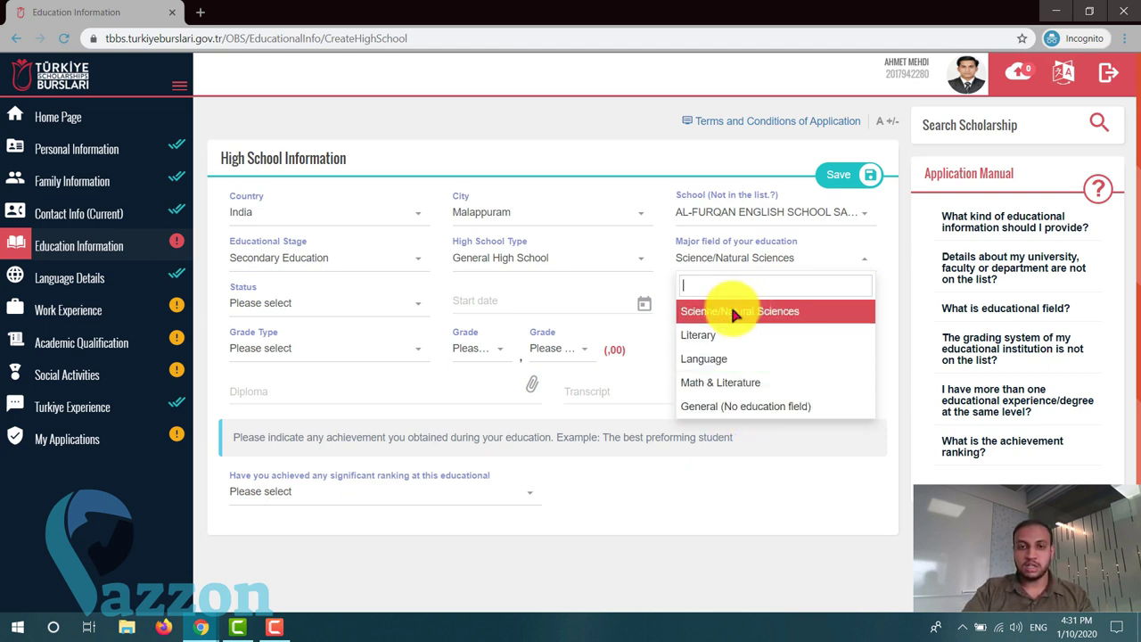
{"action": "left_click", "coordinate": [720, 334]}
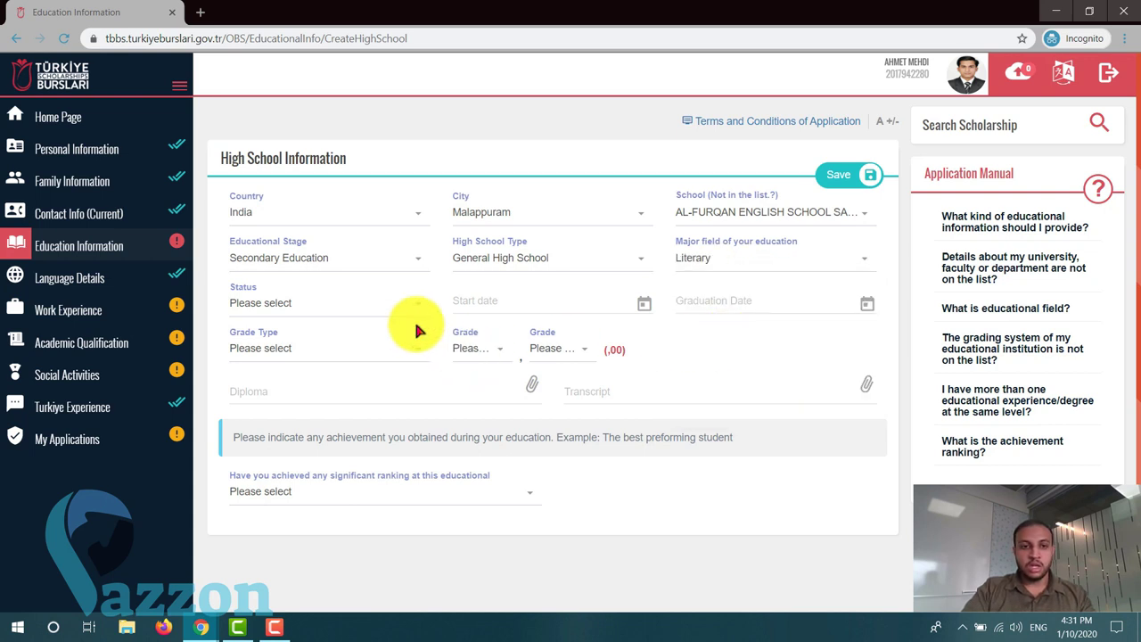
- Set the status to Continues and the start date to 06/06/2018
{"action": "left_click", "coordinate": [394, 305]}
{"action": "left_click", "coordinate": [270, 404]}
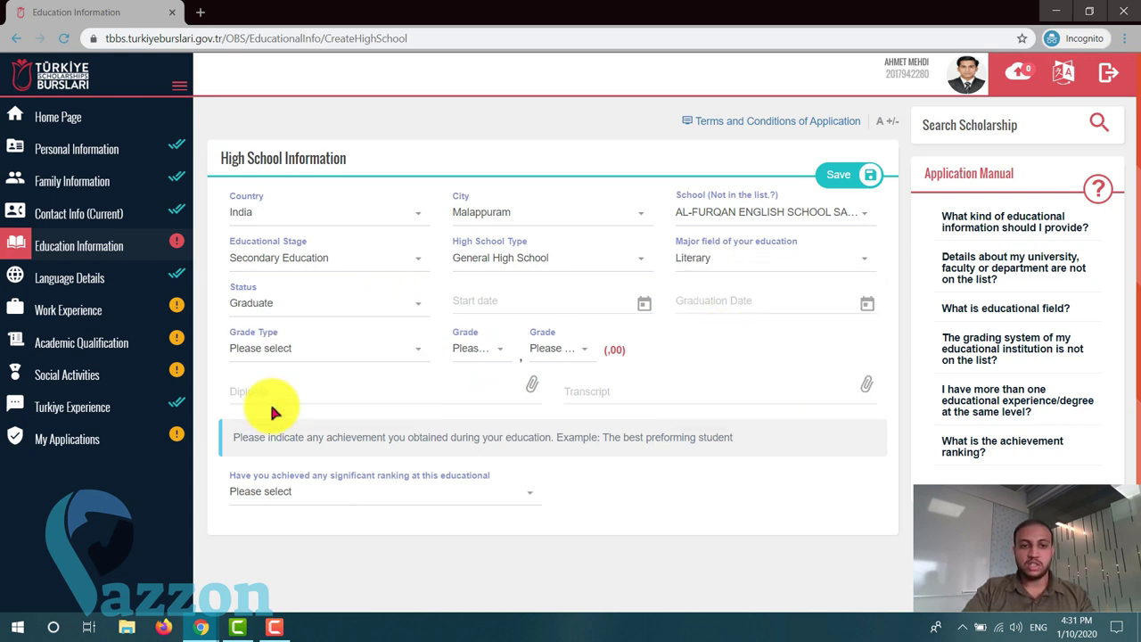
{"action": "left_click", "coordinate": [326, 305]}
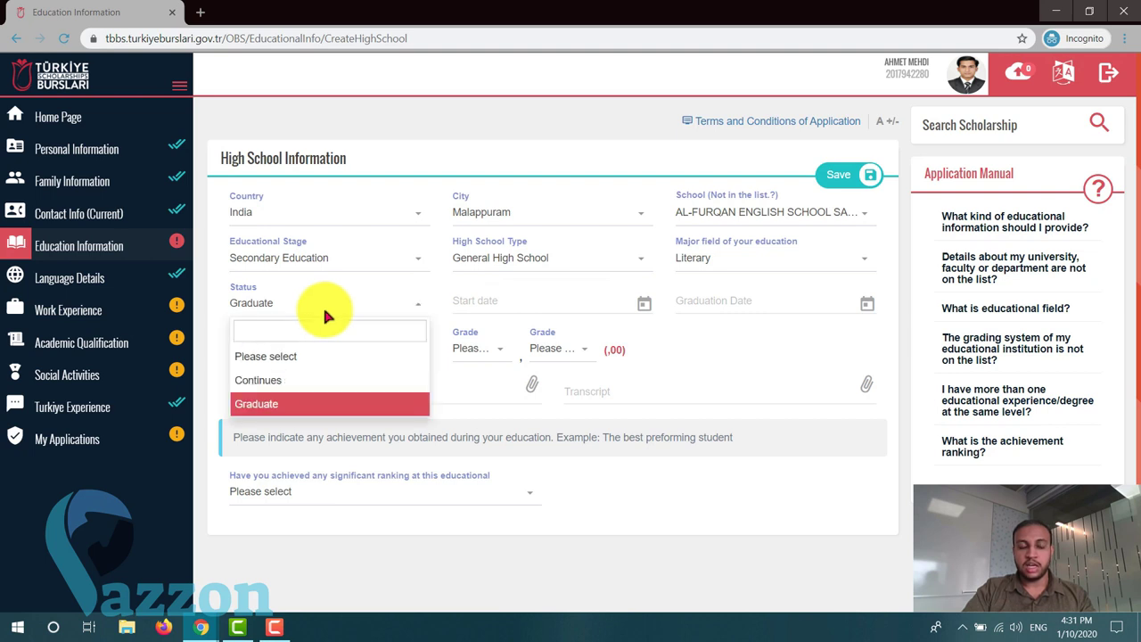
{"action": "left_click", "coordinate": [263, 380]}
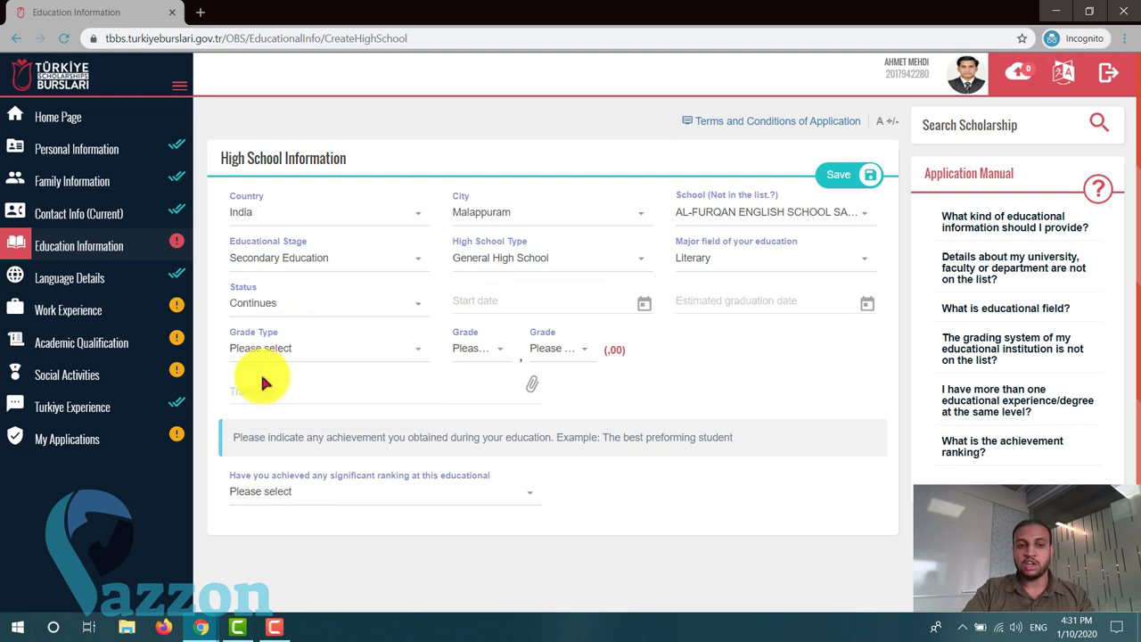
{"action": "left_click", "coordinate": [525, 298]}
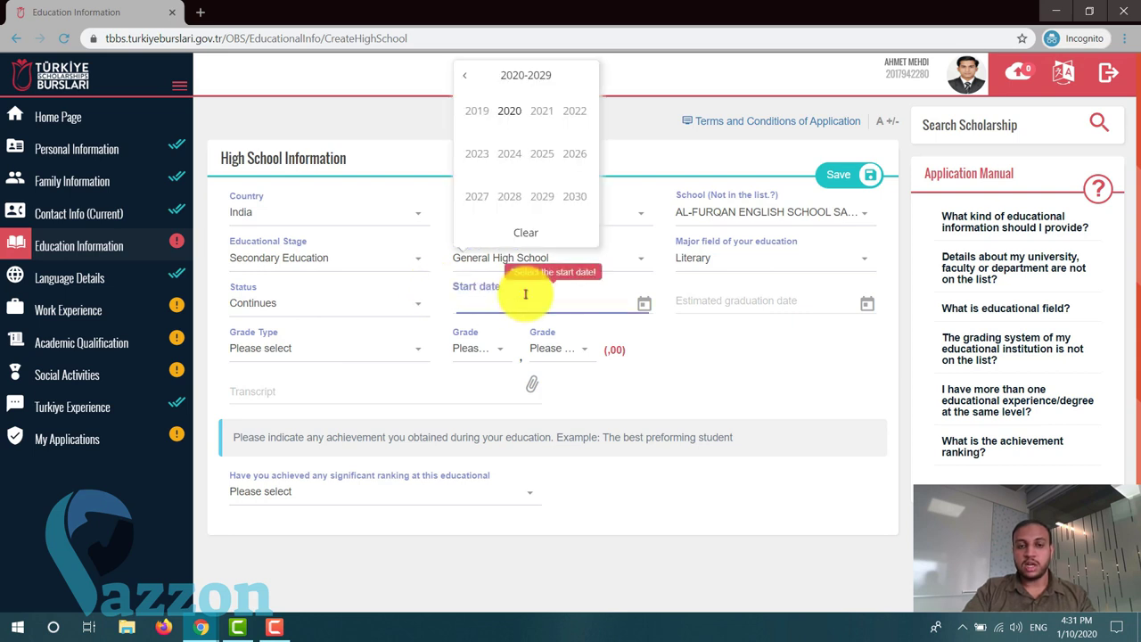
{"action": "left_click", "coordinate": [465, 75]}
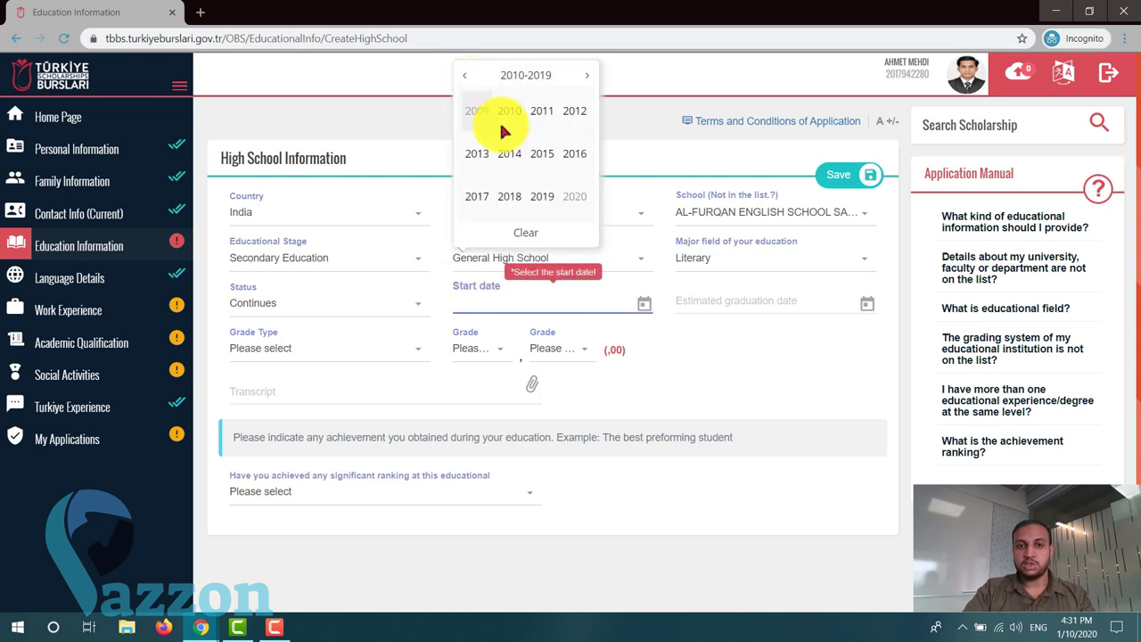
{"action": "left_click", "coordinate": [517, 196]}
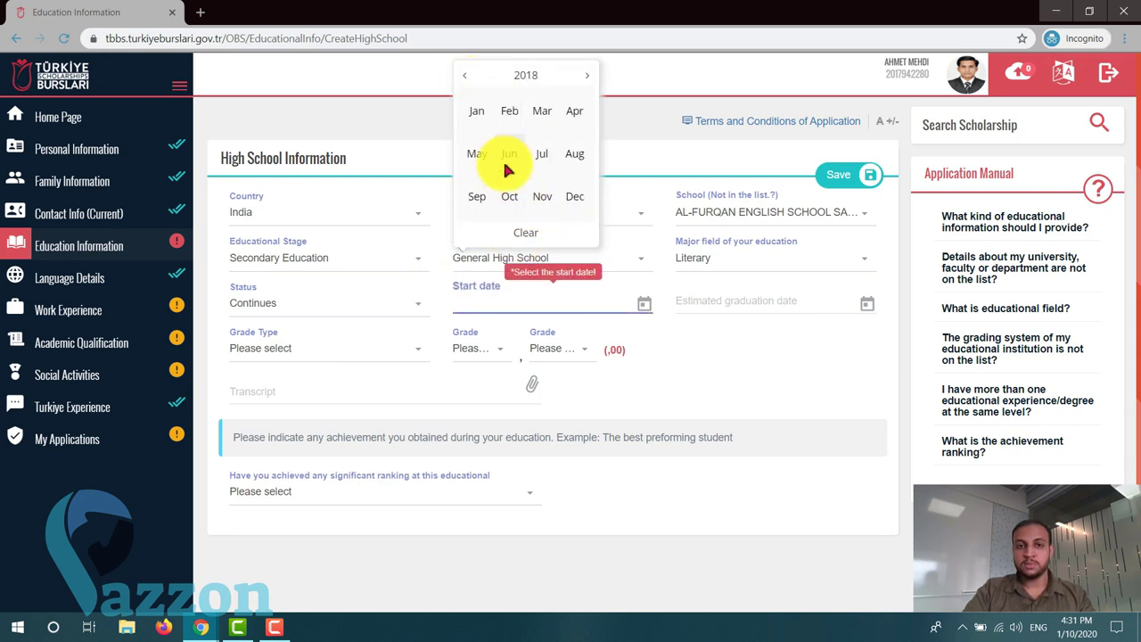
{"action": "left_click", "coordinate": [509, 153]}
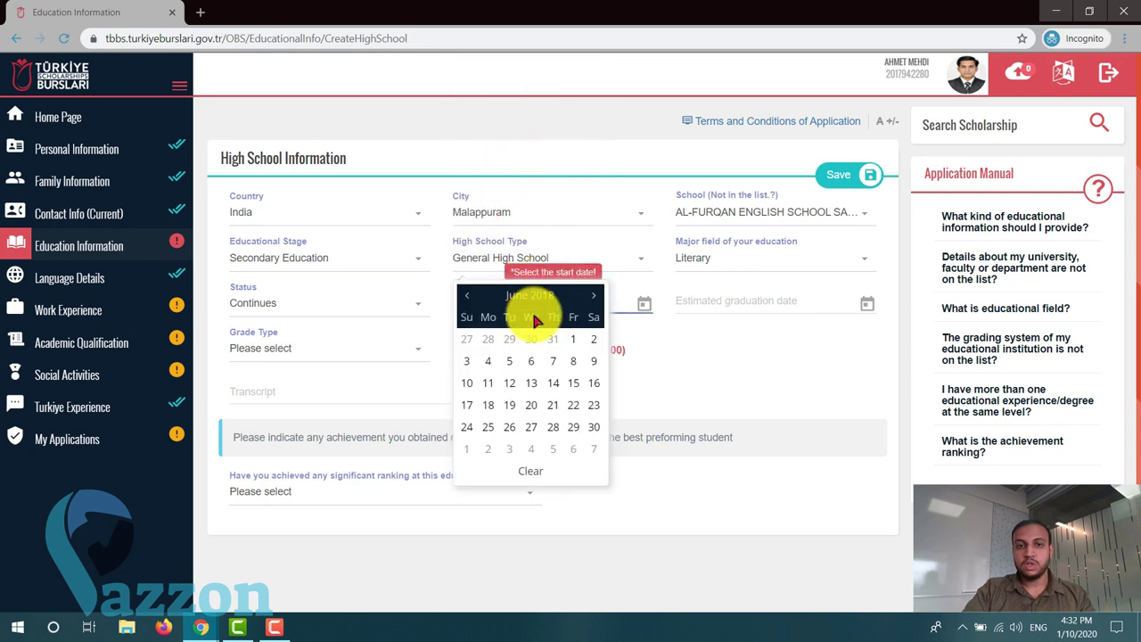
{"action": "left_click", "coordinate": [528, 348]}
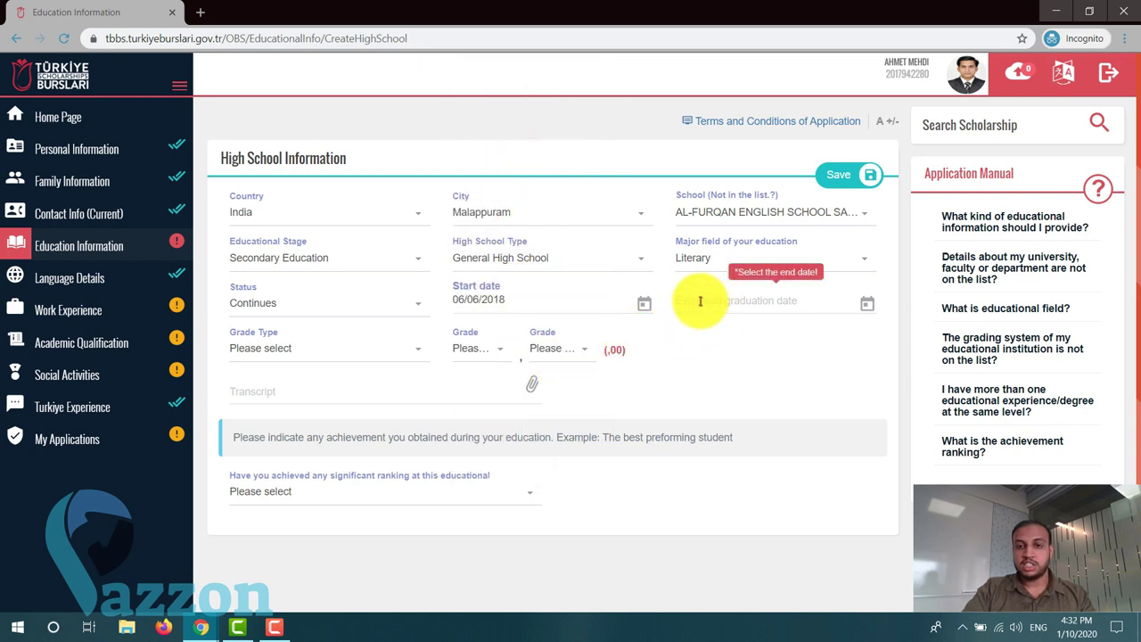
- Set the estimated graduation date to 16/06/2020
{"action": "left_click", "coordinate": [805, 308]}
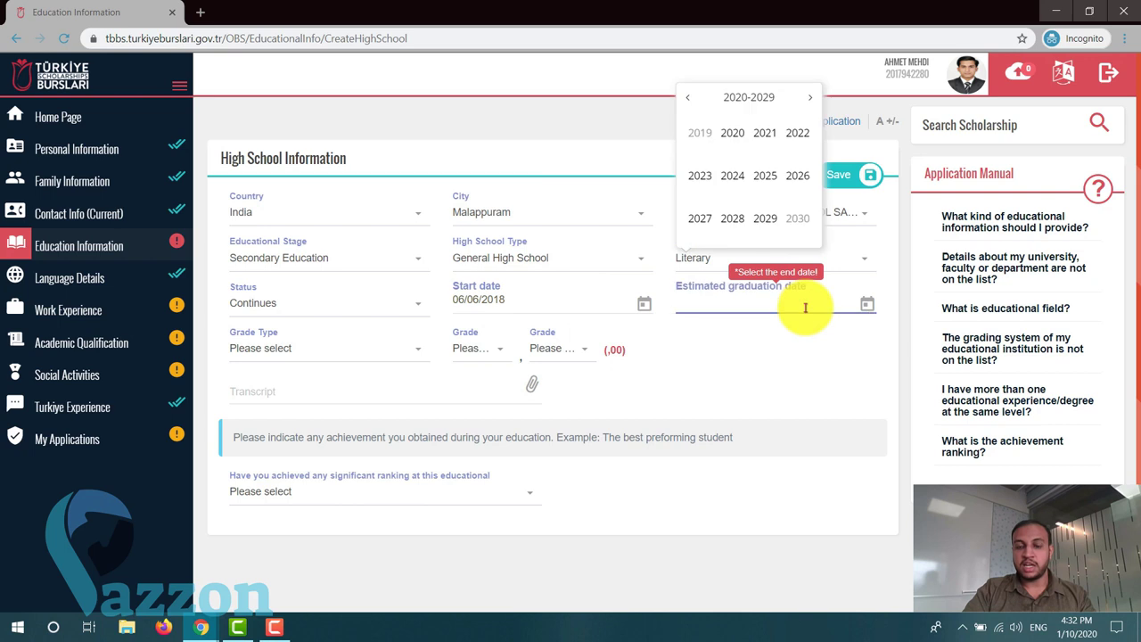
{"action": "left_click", "coordinate": [731, 135]}
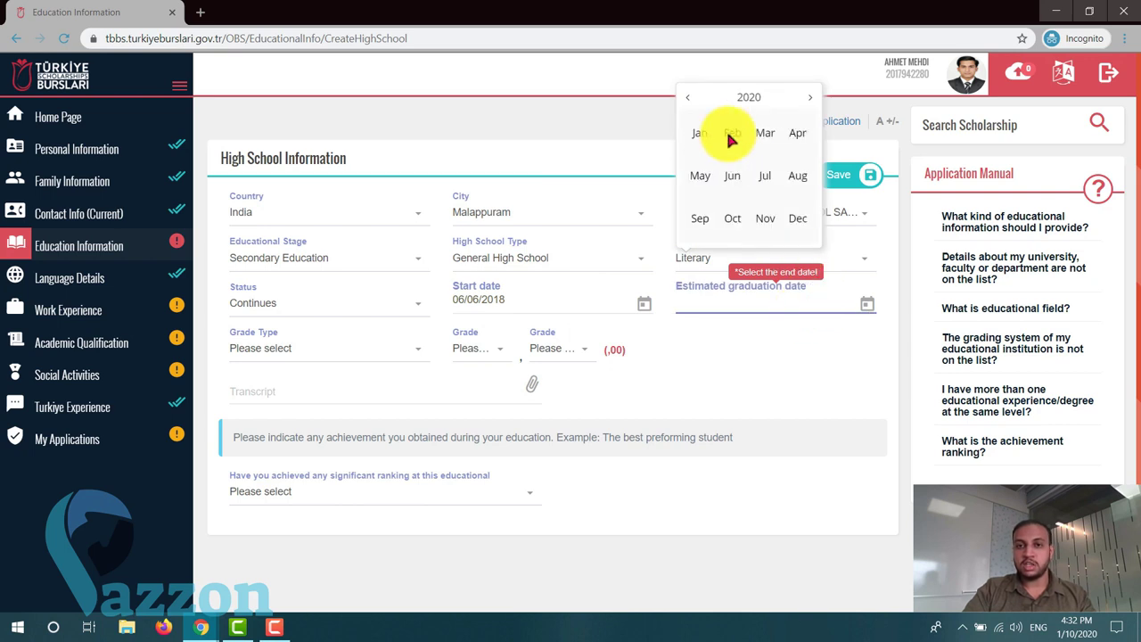
{"action": "left_click", "coordinate": [729, 177]}
{"action": "left_click", "coordinate": [732, 167]}
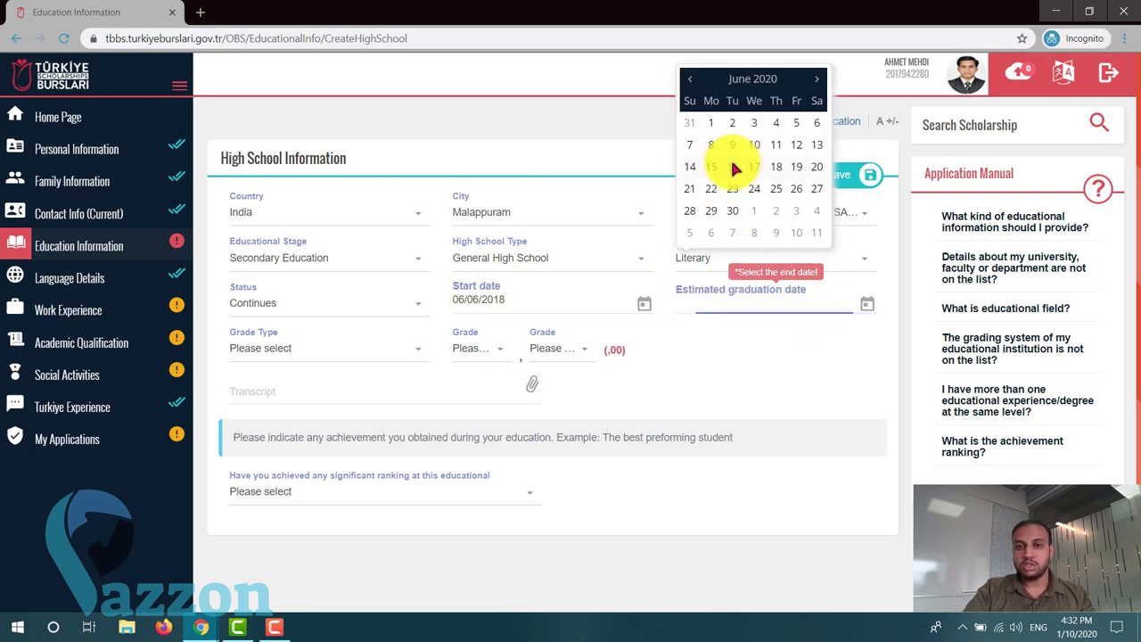
- Choose 100 as the grade type
{"action": "left_click", "coordinate": [389, 351]}
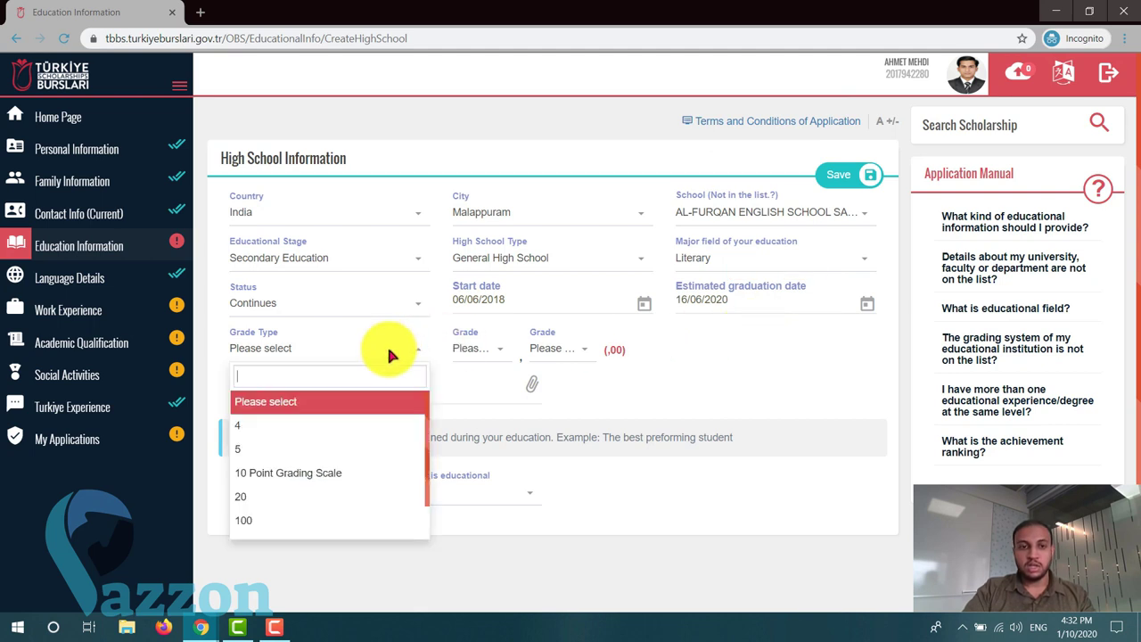
{"action": "scroll", "coordinate": [389, 356], "scroll_direction": "down", "scroll_amount": 1}
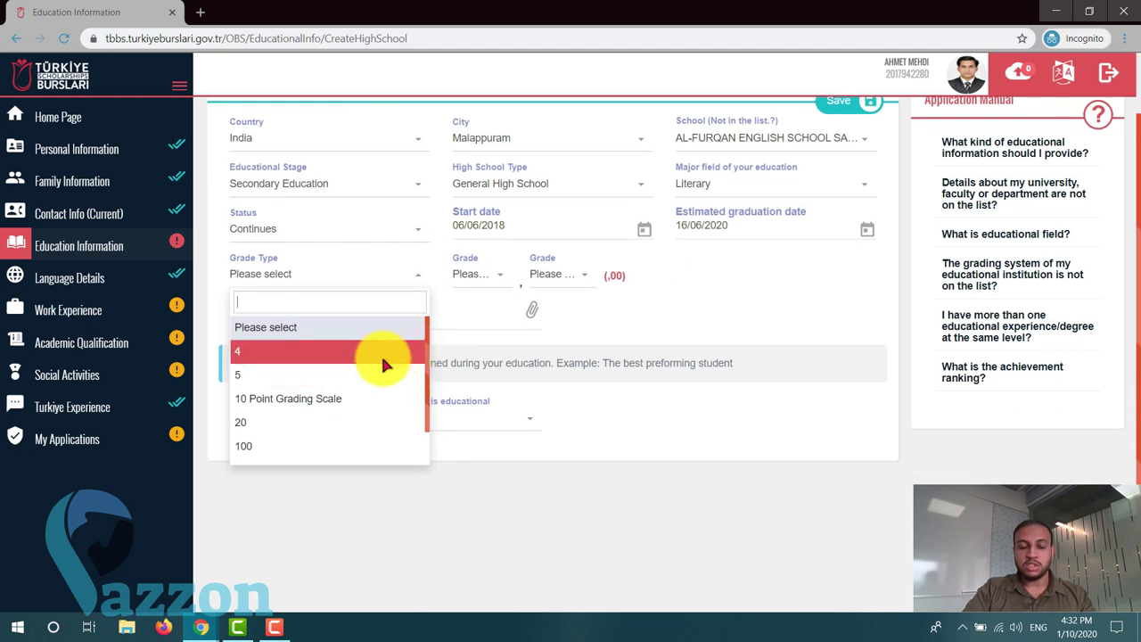
{"action": "scroll", "coordinate": [380, 355], "scroll_direction": "down", "scroll_amount": 1}
{"action": "scroll", "coordinate": [379, 354], "scroll_direction": "up", "scroll_amount": 1}
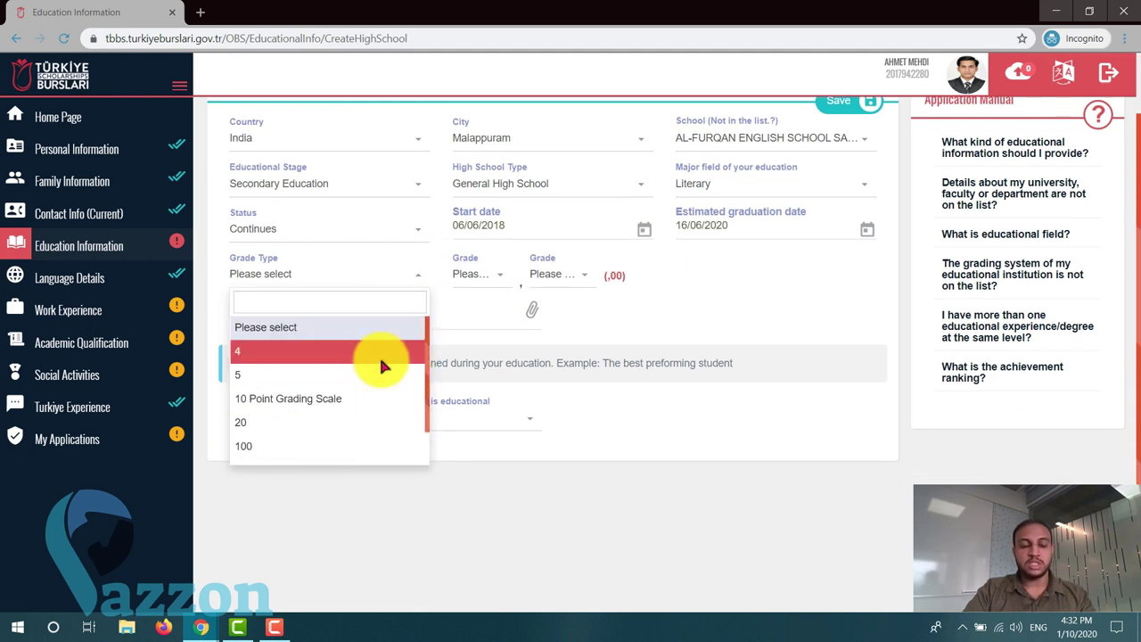
{"action": "scroll", "coordinate": [379, 355], "scroll_direction": "down", "scroll_amount": 1}
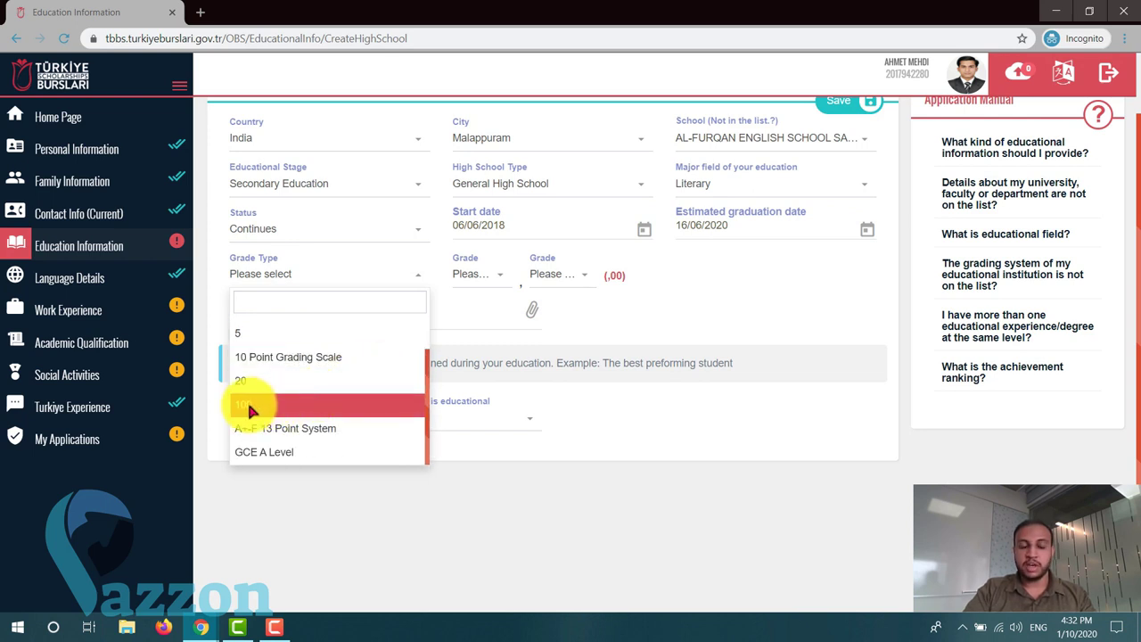
{"action": "scroll", "coordinate": [250, 410], "scroll_direction": "up", "scroll_amount": 1}
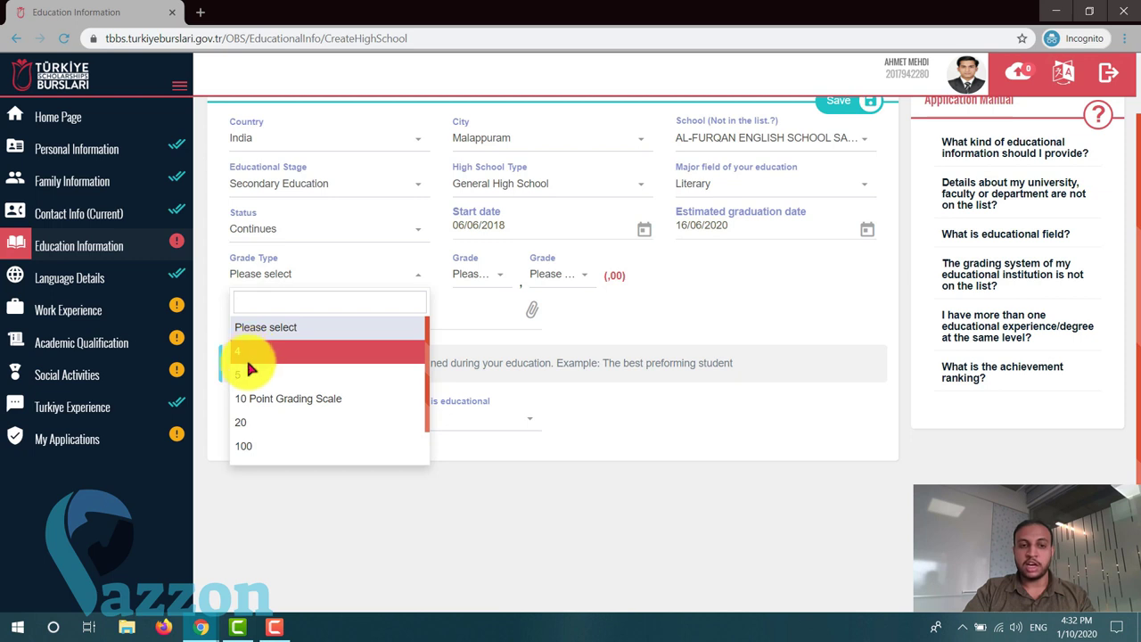
{"action": "scroll", "coordinate": [326, 407], "scroll_direction": "down", "scroll_amount": 1}
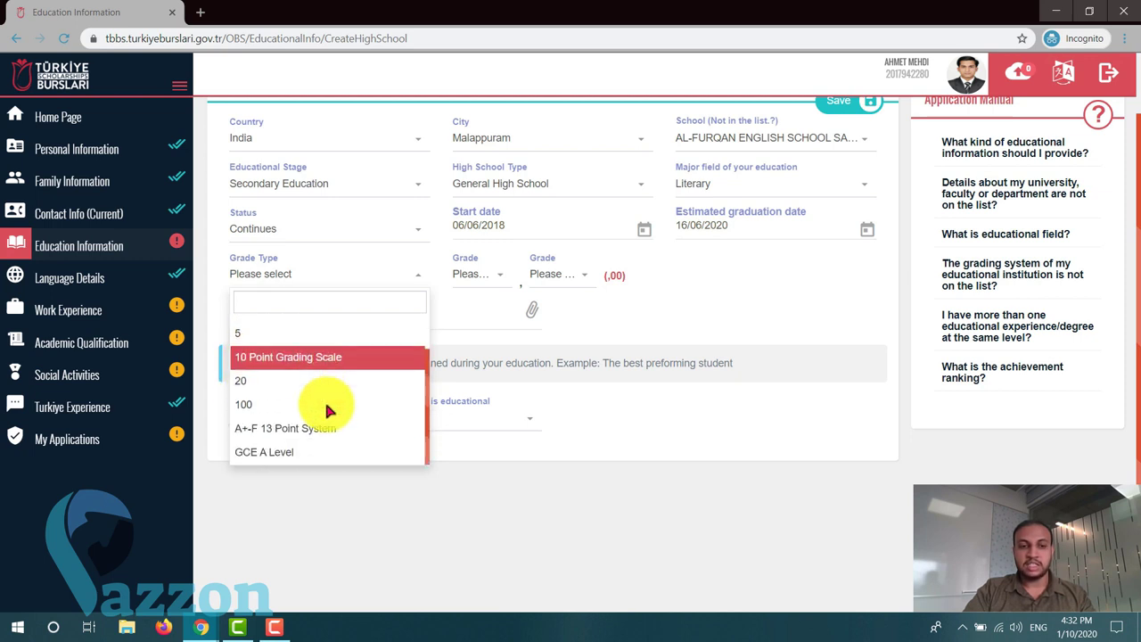
{"action": "scroll", "coordinate": [287, 446], "scroll_direction": "up", "scroll_amount": 1}
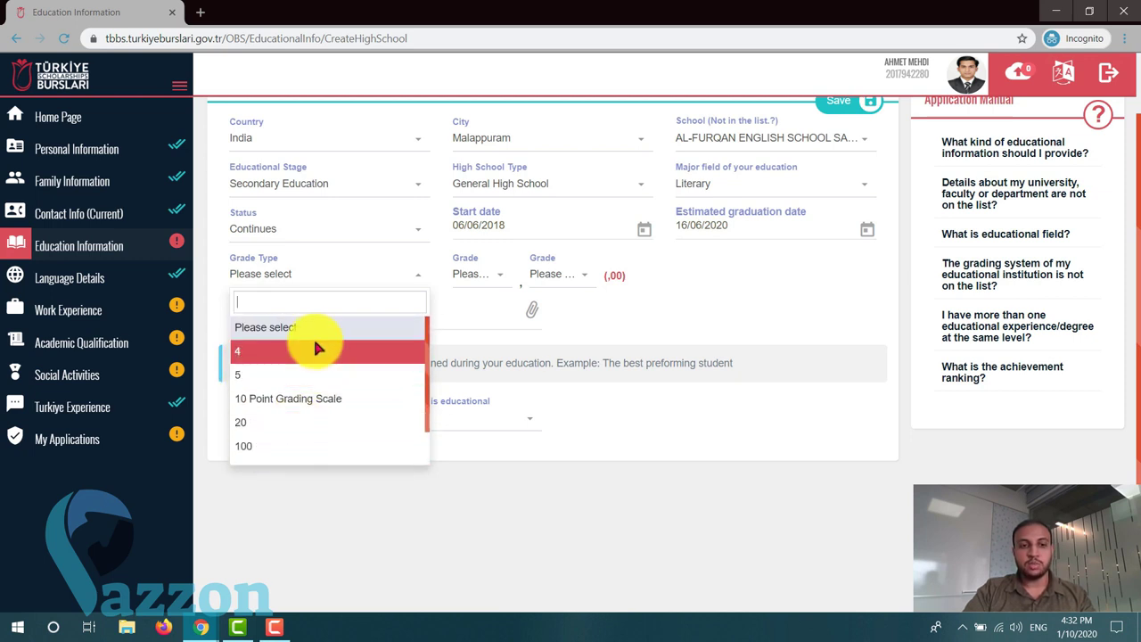
{"action": "left_click", "coordinate": [258, 449]}
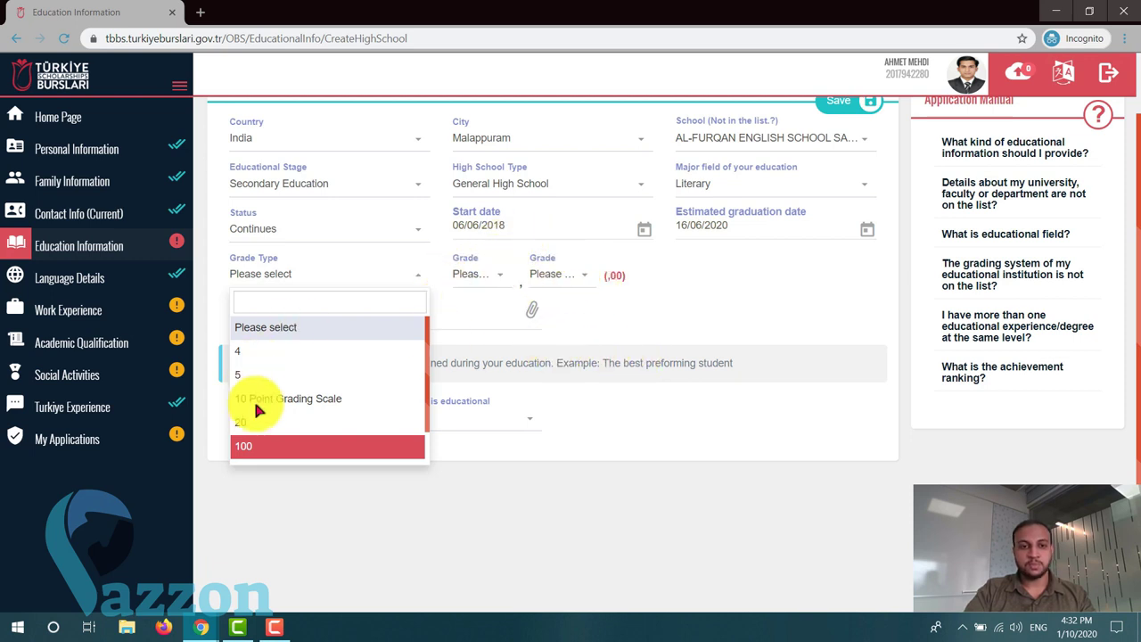
{"action": "left_click", "coordinate": [274, 627]}
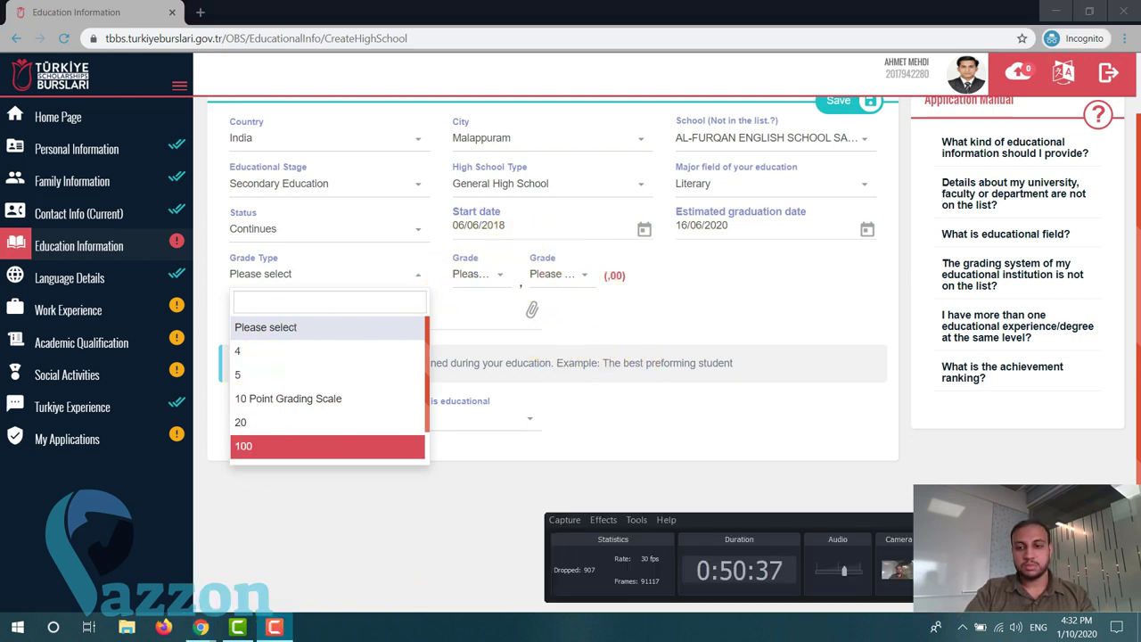
{"action": "left_click", "coordinate": [517, 356]}
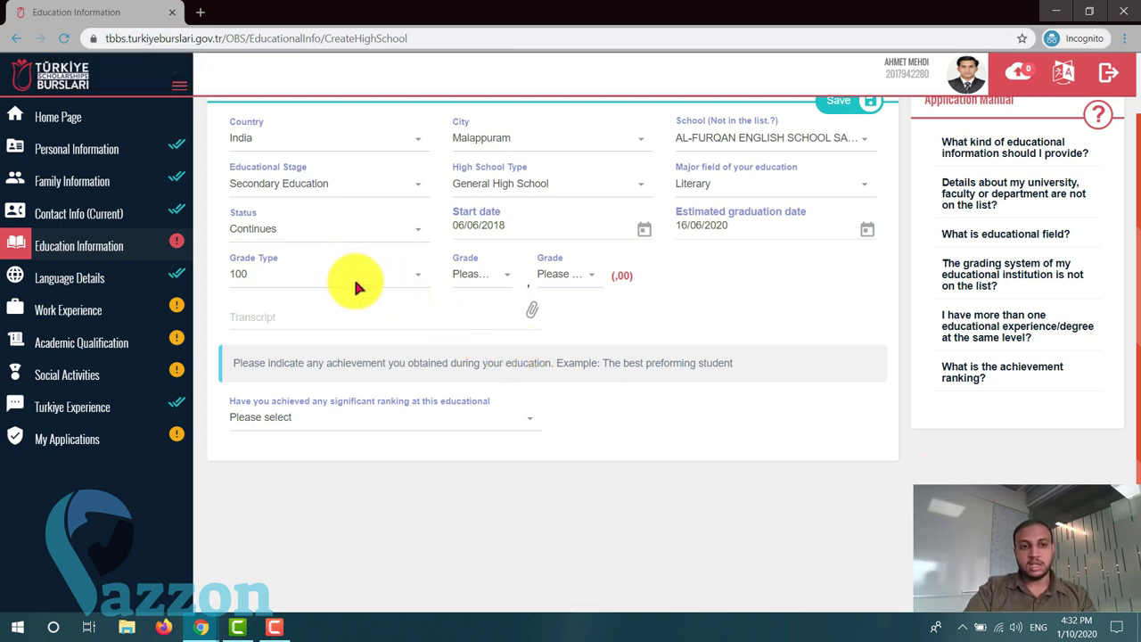
- Enter the grade as 88,96 using the whole-number and decimal dropdowns
{"action": "left_click", "coordinate": [505, 283]}
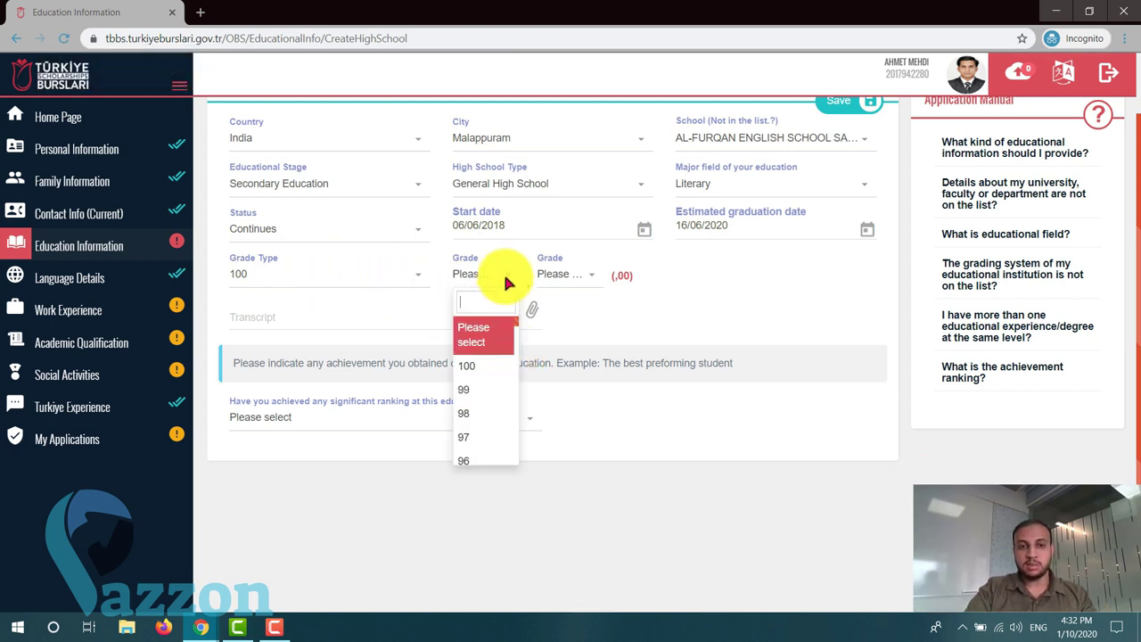
{"action": "scroll", "coordinate": [486, 360], "scroll_direction": "down", "scroll_amount": 3}
{"action": "scroll", "coordinate": [487, 360], "scroll_direction": "down", "scroll_amount": 3}
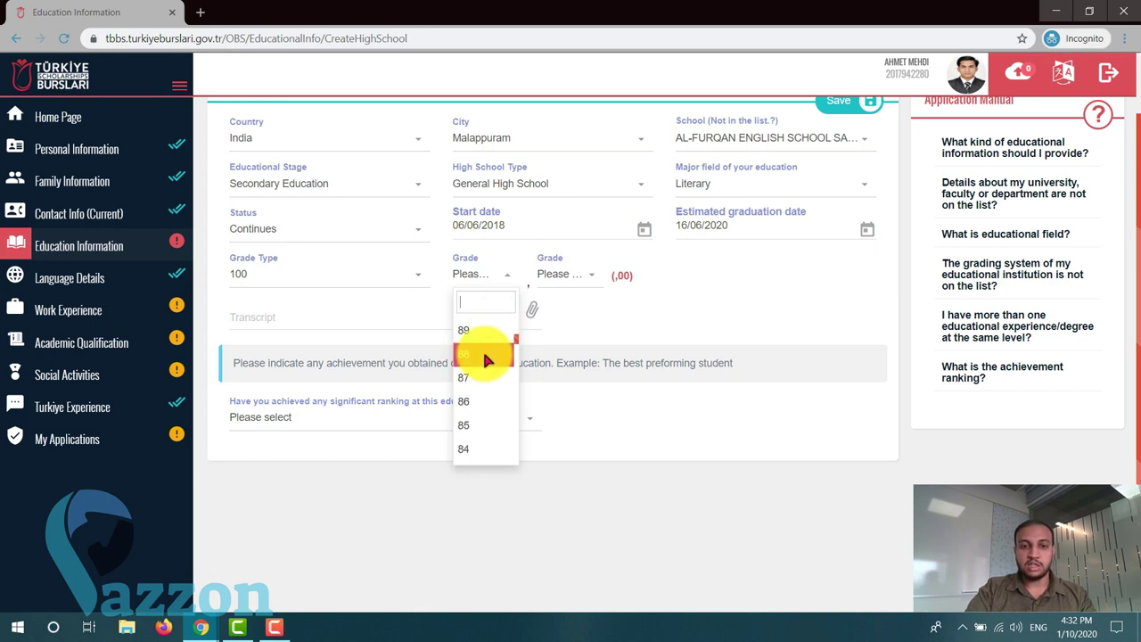
{"action": "left_click", "coordinate": [467, 356]}
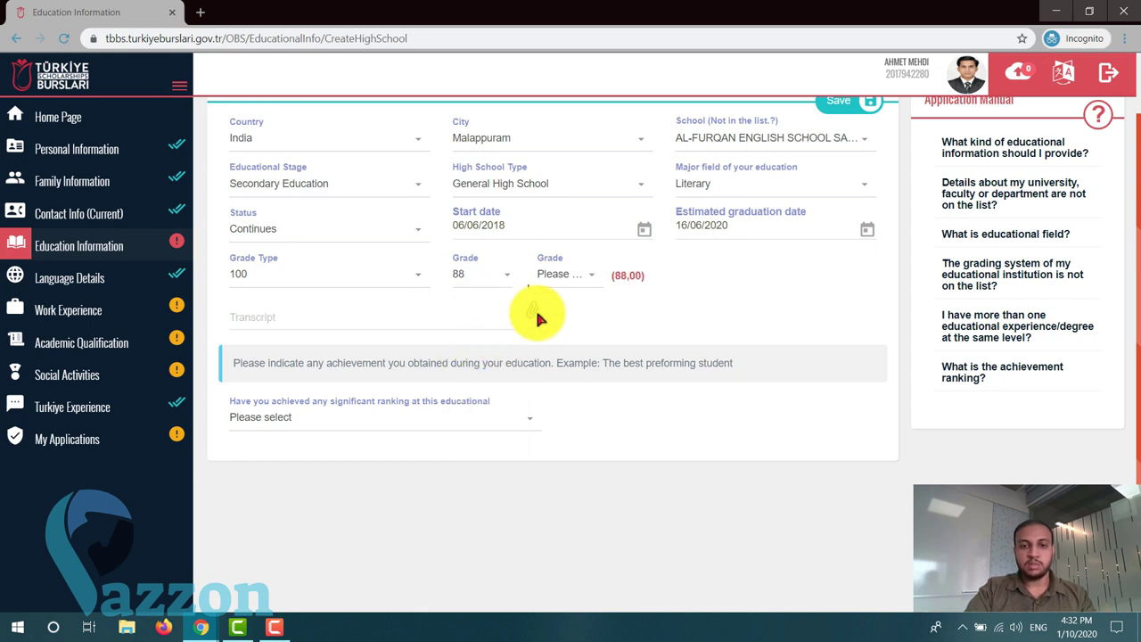
{"action": "left_click", "coordinate": [565, 278]}
{"action": "scroll", "coordinate": [550, 406], "scroll_direction": "down", "scroll_amount": 3}
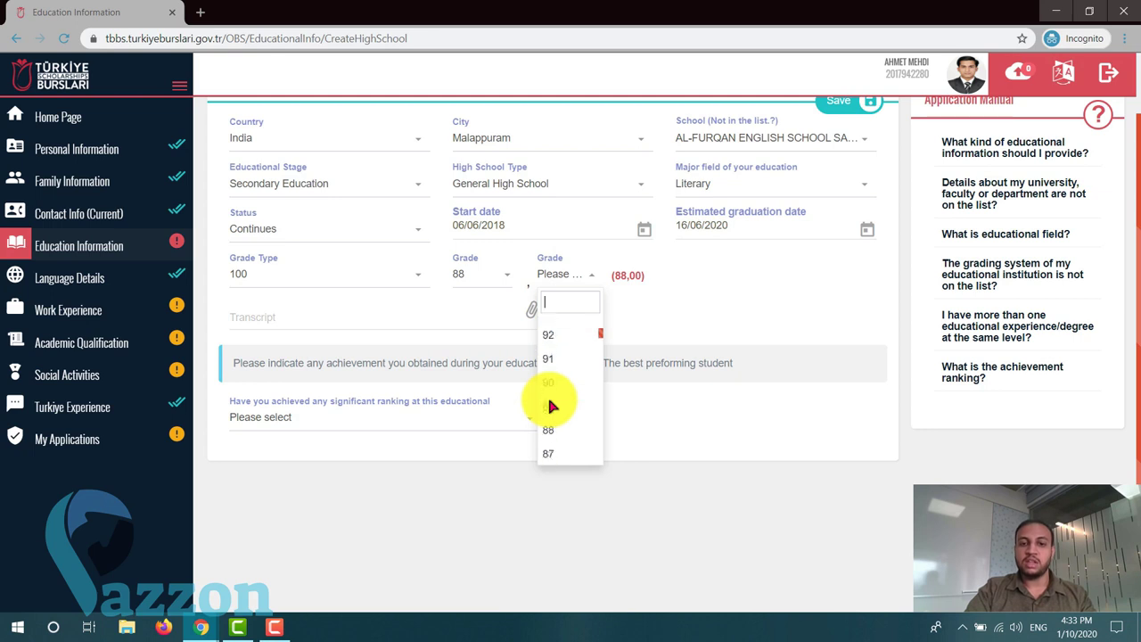
{"action": "scroll", "coordinate": [553, 401], "scroll_direction": "up", "scroll_amount": 1}
{"action": "left_click", "coordinate": [550, 398]}
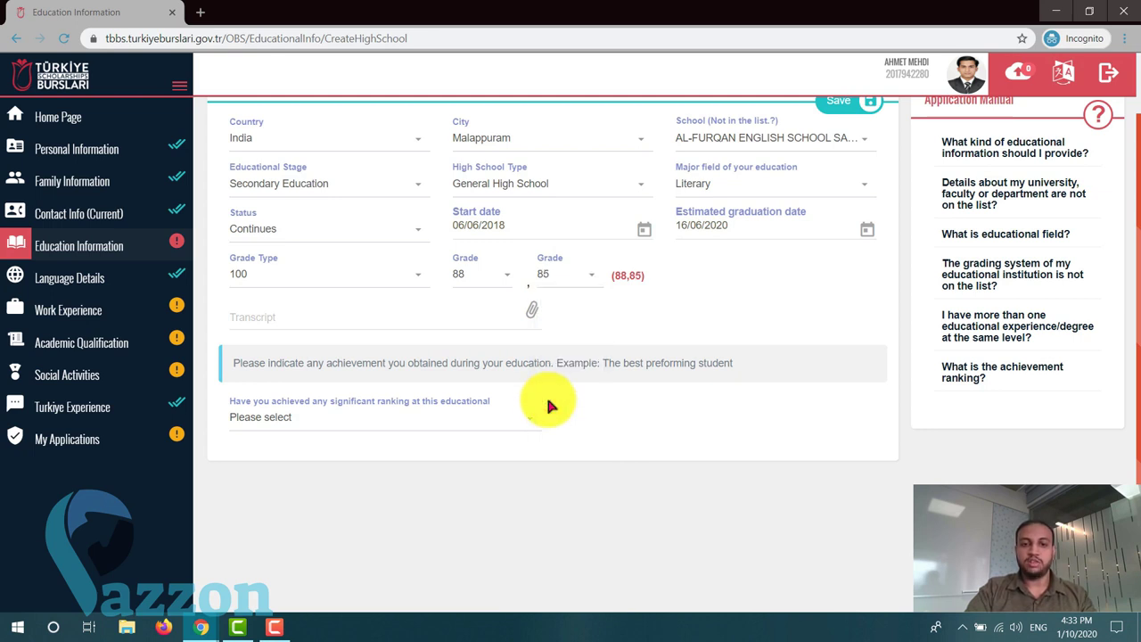
{"action": "left_click", "coordinate": [594, 279]}
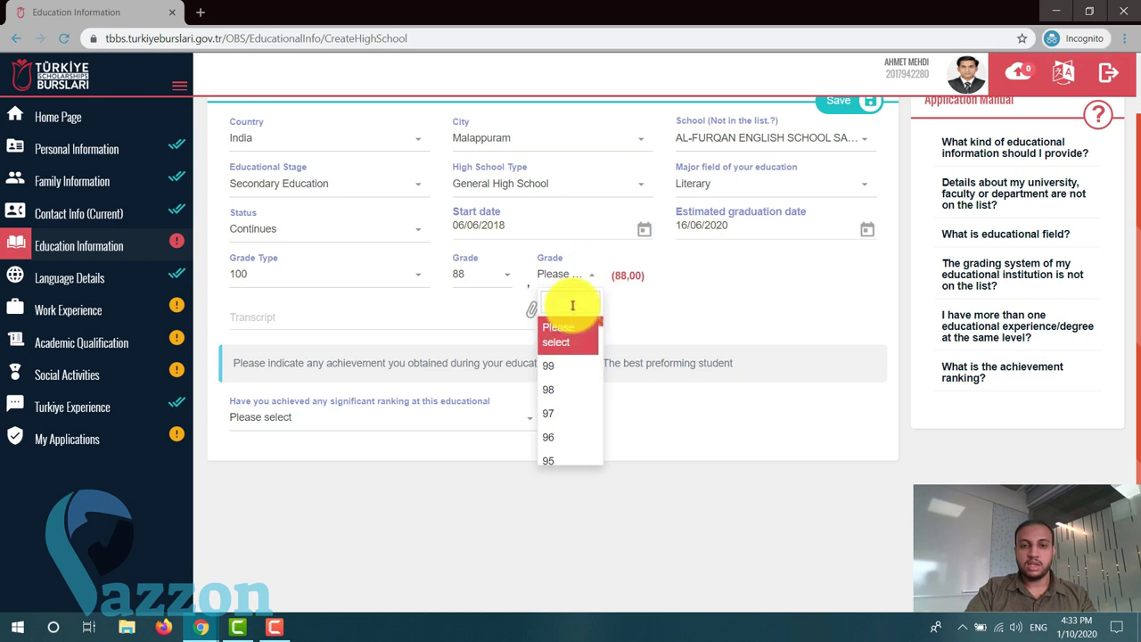
{"action": "left_click", "coordinate": [597, 440]}
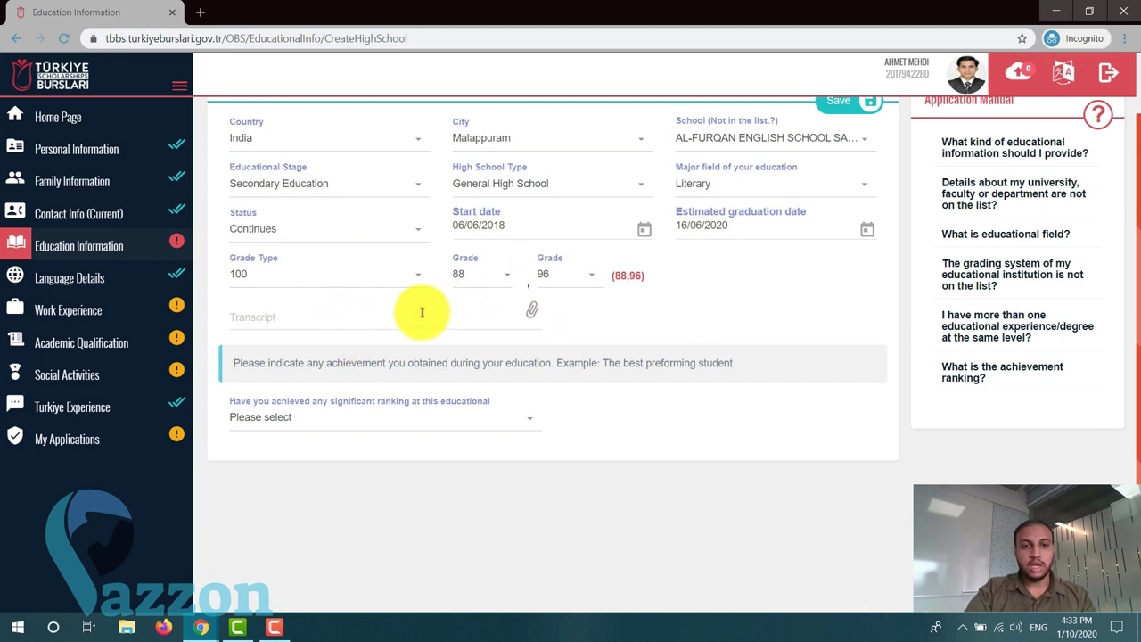
{"action": "scroll", "coordinate": [657, 273], "scroll_direction": "up", "scroll_amount": 1}
{"action": "scroll", "coordinate": [234, 359], "scroll_direction": "down", "scroll_amount": 1}
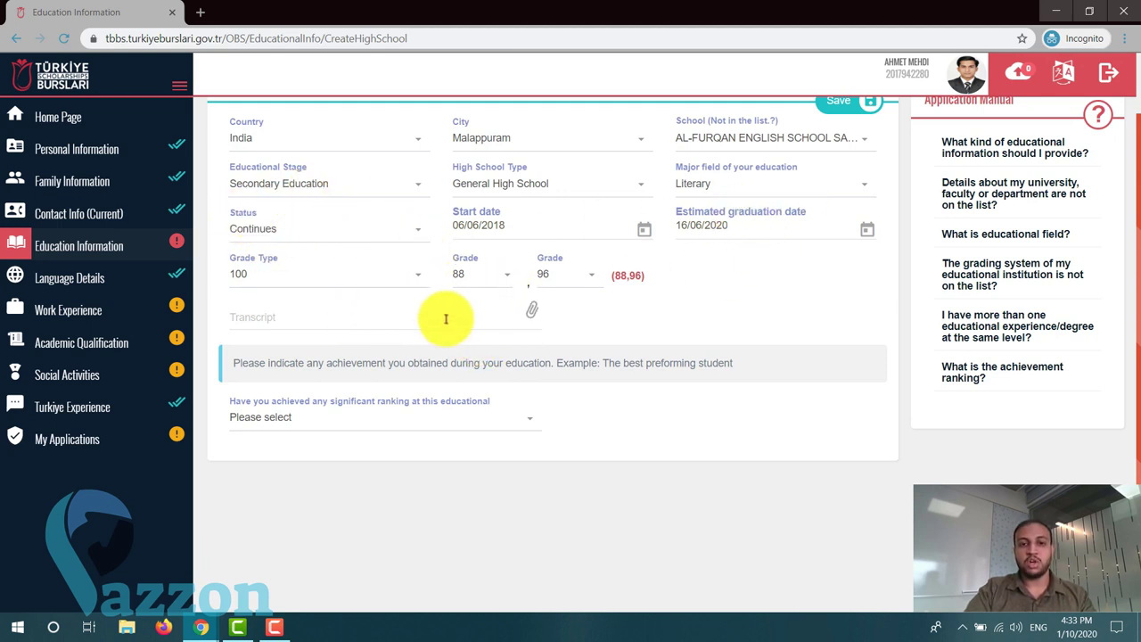
{"action": "left_click", "coordinate": [406, 230]}
{"action": "left_click", "coordinate": [288, 326]}
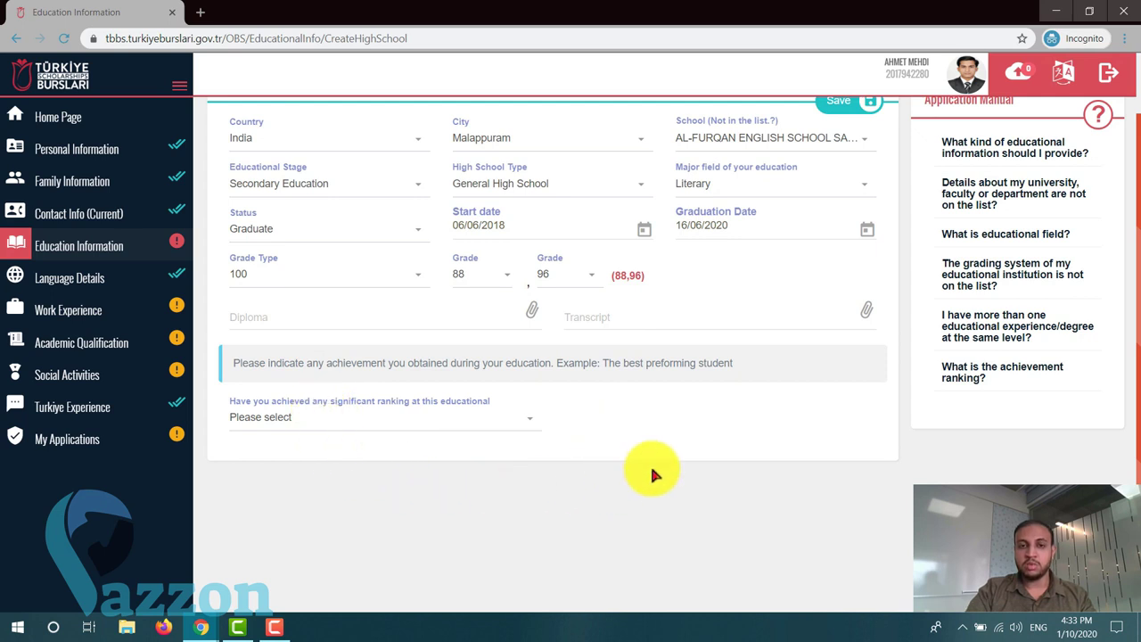
{"action": "left_click", "coordinate": [297, 320]}
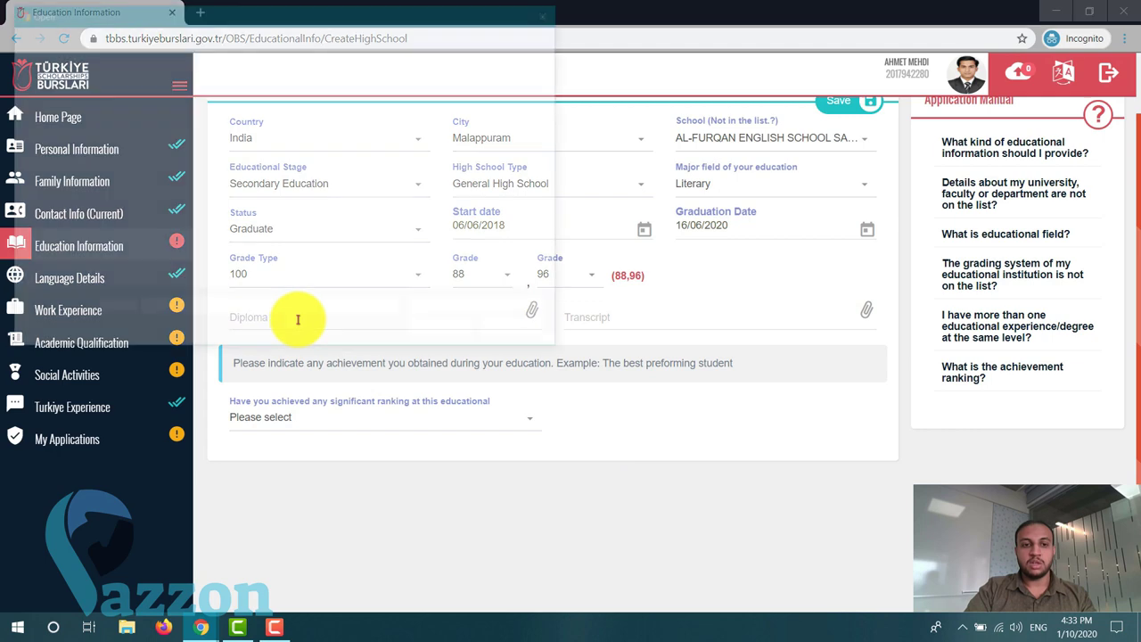
{"action": "left_click", "coordinate": [505, 331]}
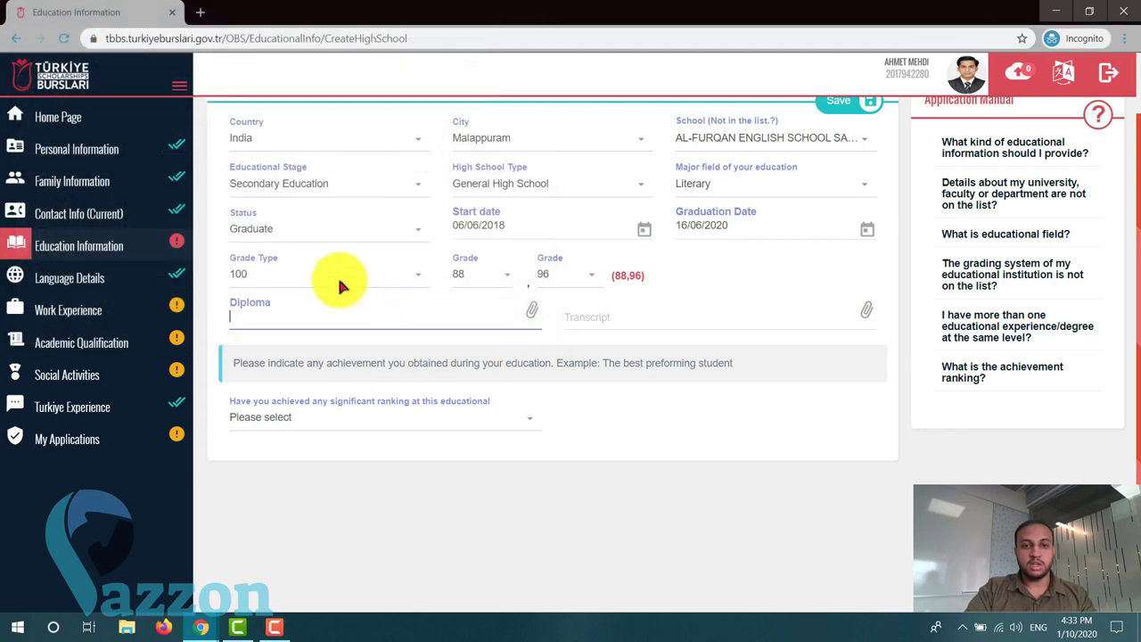
{"action": "left_click", "coordinate": [364, 233]}
{"action": "left_click", "coordinate": [287, 304]}
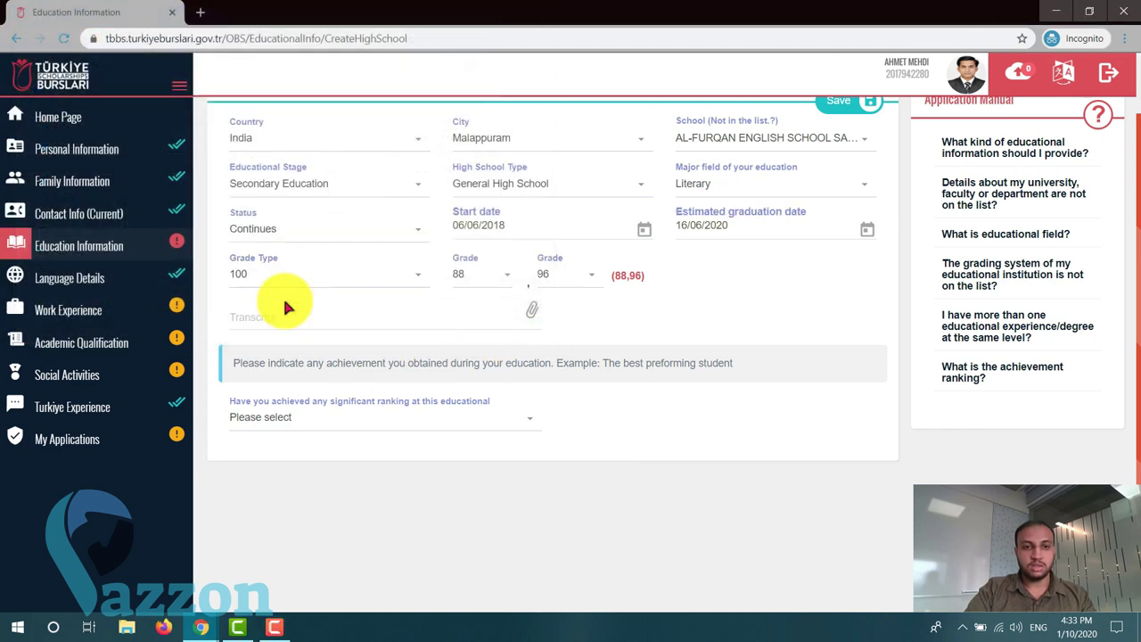
{"action": "left_click", "coordinate": [373, 313]}
- Attach Transcript.pdf and try saving, dismissing the missing-field warning
{"action": "double_click", "coordinate": [185, 168]}
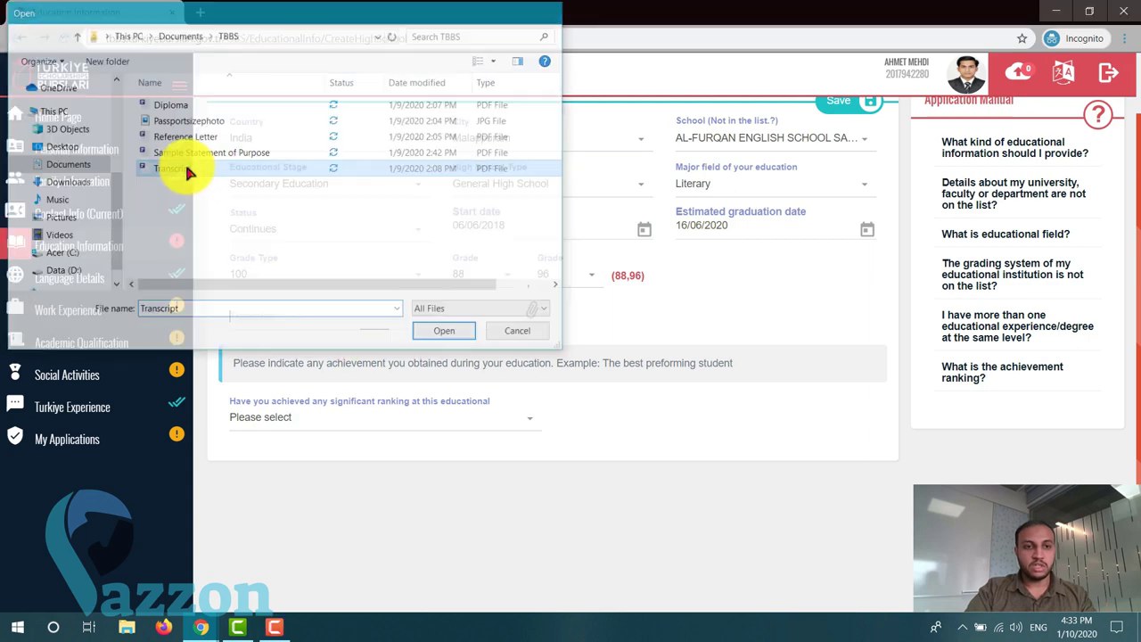
{"action": "scroll", "coordinate": [484, 352], "scroll_direction": "up", "scroll_amount": 1}
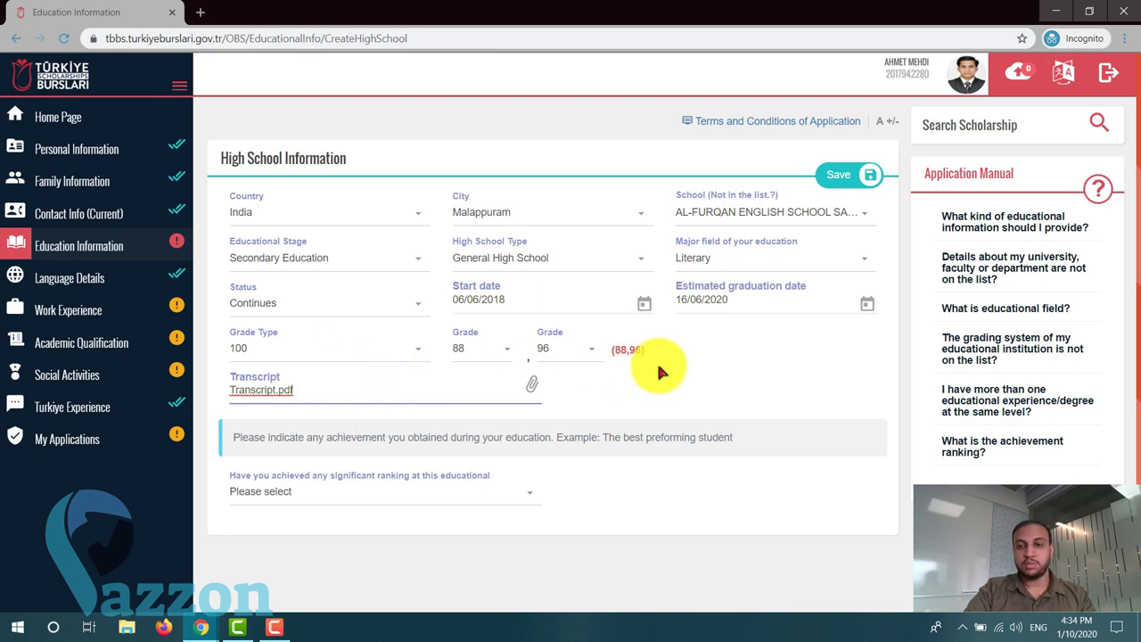
{"action": "left_click", "coordinate": [858, 179]}
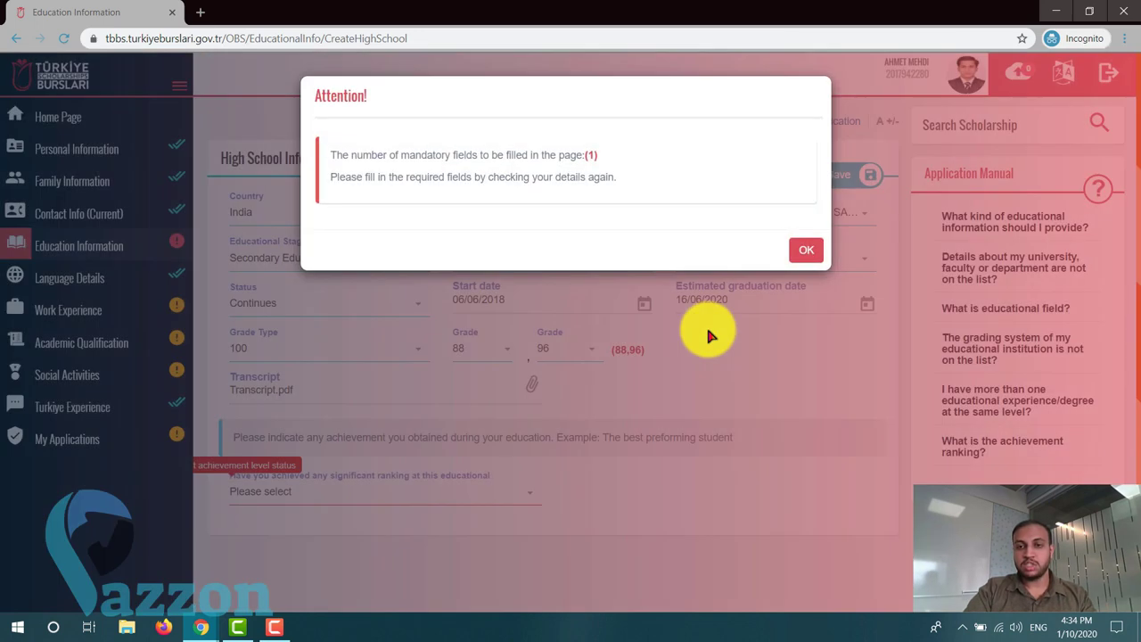
{"action": "left_click", "coordinate": [800, 252]}
- Answer No to the achievement ranking question and save the high school record
{"action": "scroll", "coordinate": [482, 419], "scroll_direction": "down", "scroll_amount": 2}
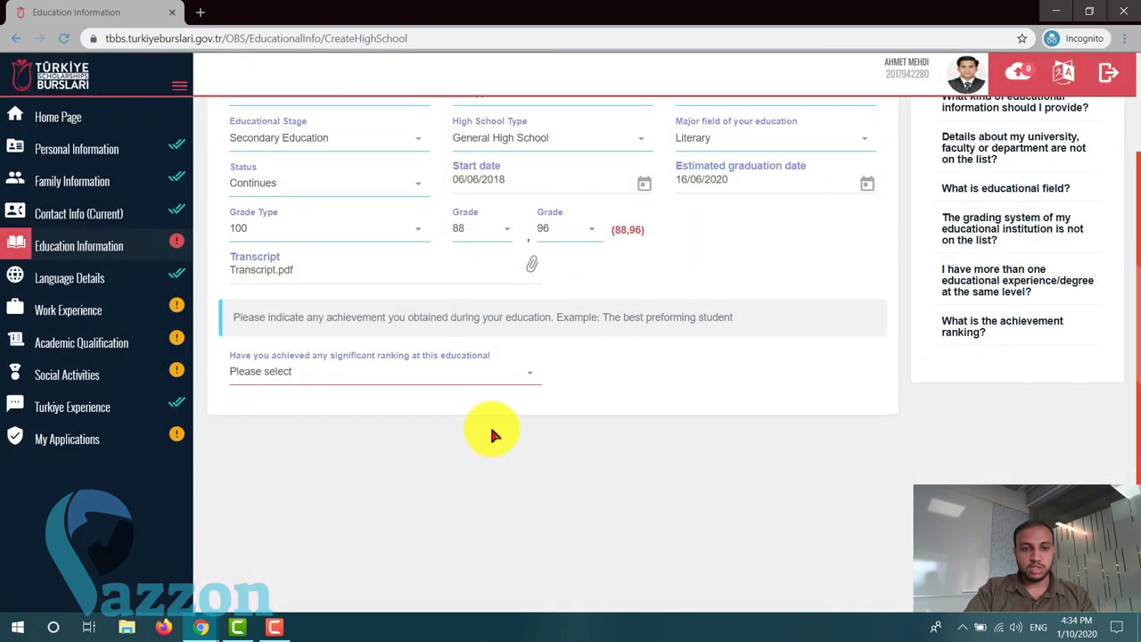
{"action": "left_click", "coordinate": [526, 372]}
{"action": "left_click", "coordinate": [332, 466]}
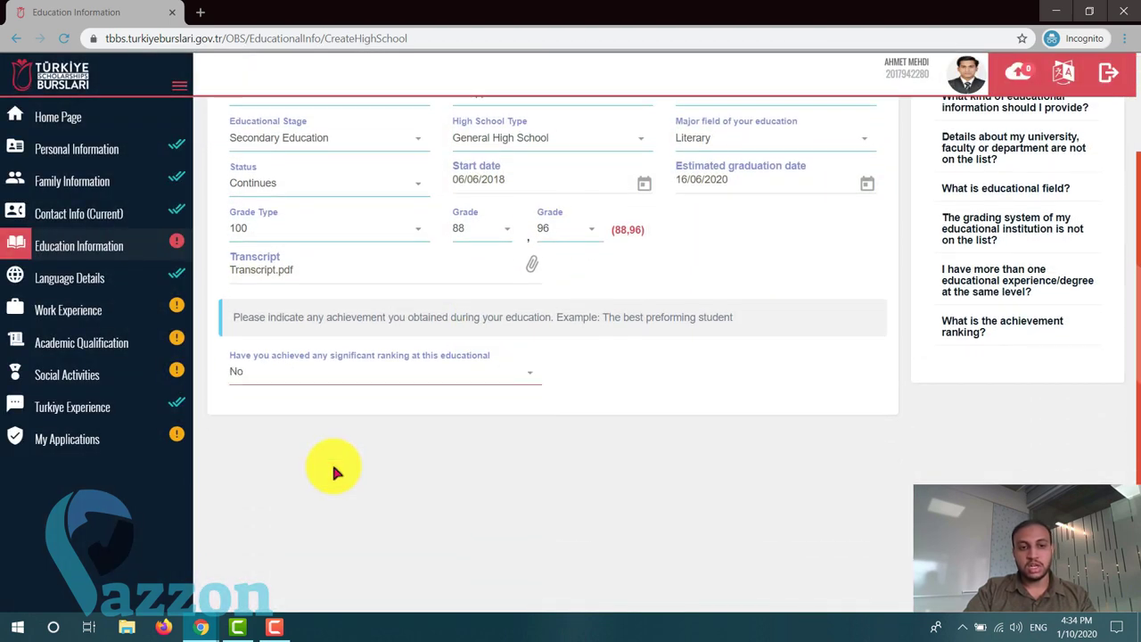
{"action": "scroll", "coordinate": [334, 461], "scroll_direction": "up", "scroll_amount": 2}
{"action": "left_click", "coordinate": [840, 174]}
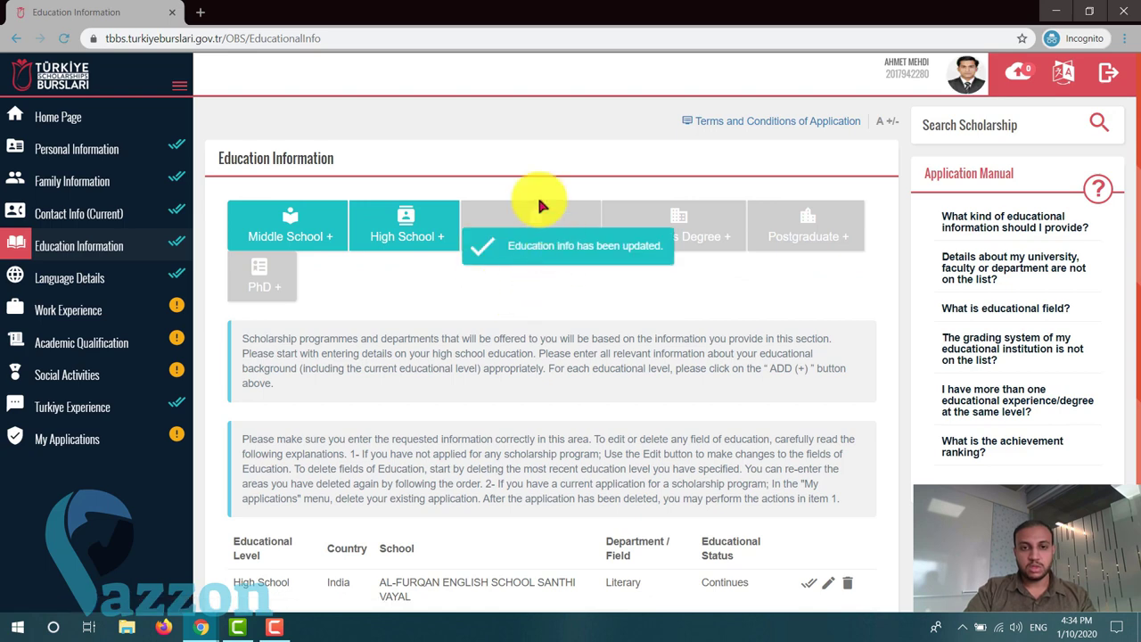
- Check the saved AL-FURQAN entry with status Continues, then return to the portal home page
{"action": "scroll", "coordinate": [375, 307], "scroll_direction": "down", "scroll_amount": 2}
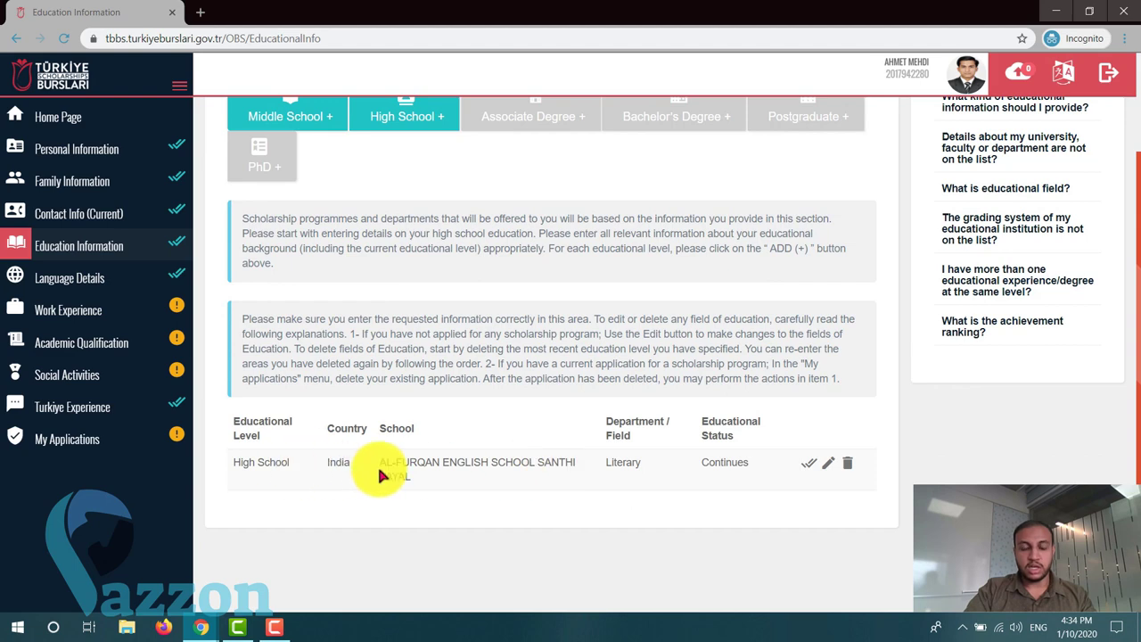
{"action": "scroll", "coordinate": [649, 464], "scroll_direction": "up", "scroll_amount": 2}
{"action": "scroll", "coordinate": [677, 473], "scroll_direction": "down", "scroll_amount": 2}
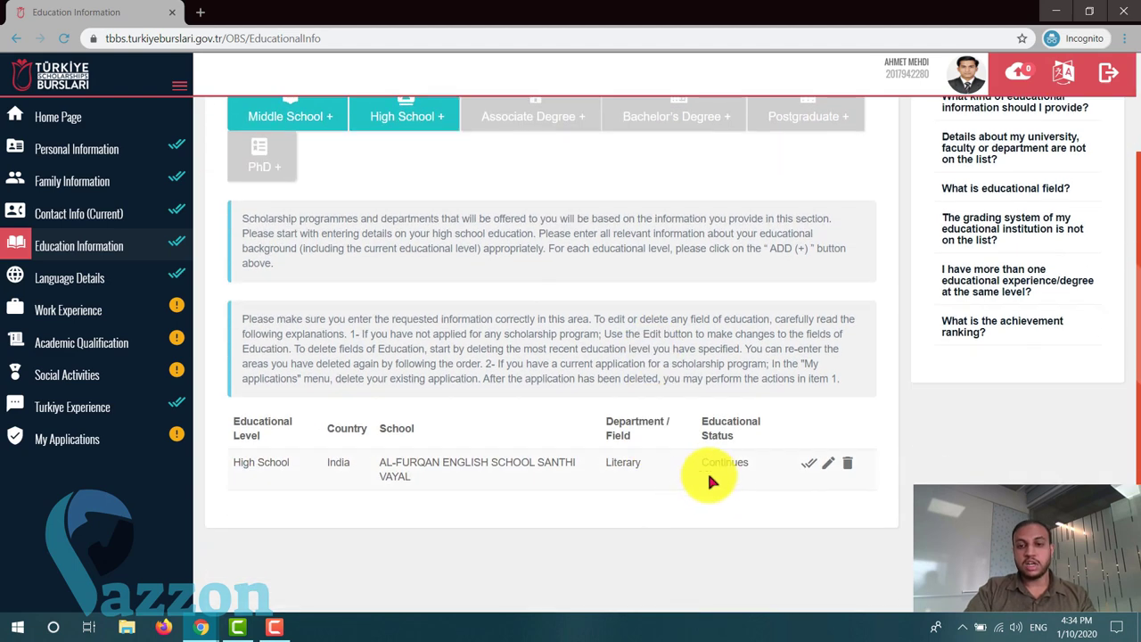
{"action": "left_click_drag", "start_coordinate": [704, 471], "coordinate": [738, 469]}
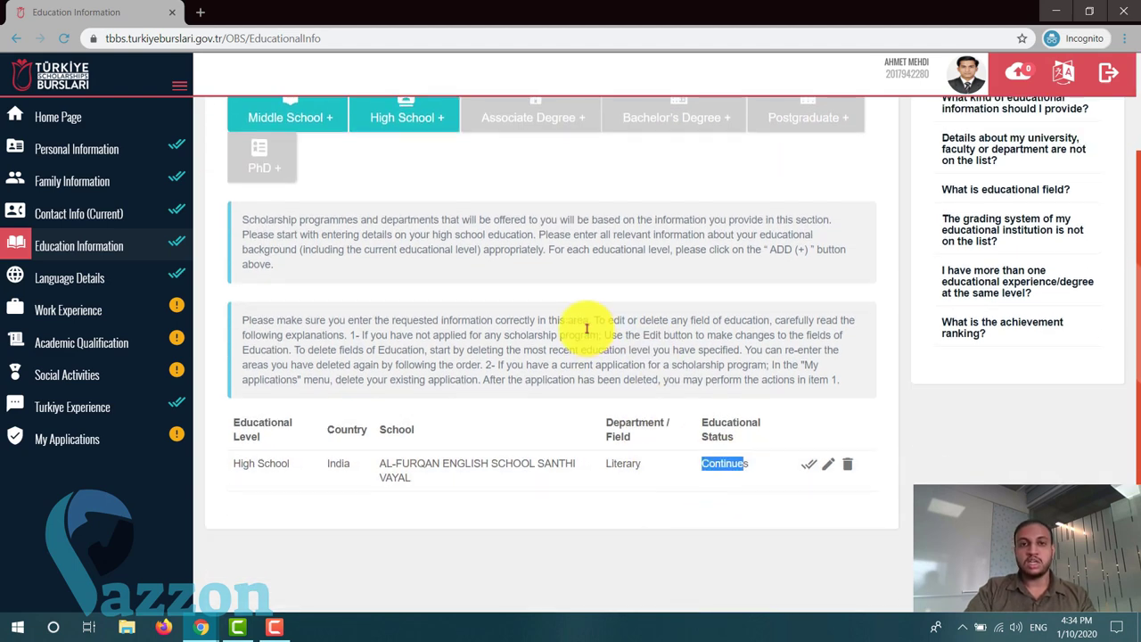
{"action": "scroll", "coordinate": [570, 285], "scroll_direction": "up", "scroll_amount": 1}
{"action": "left_click", "coordinate": [546, 214]}
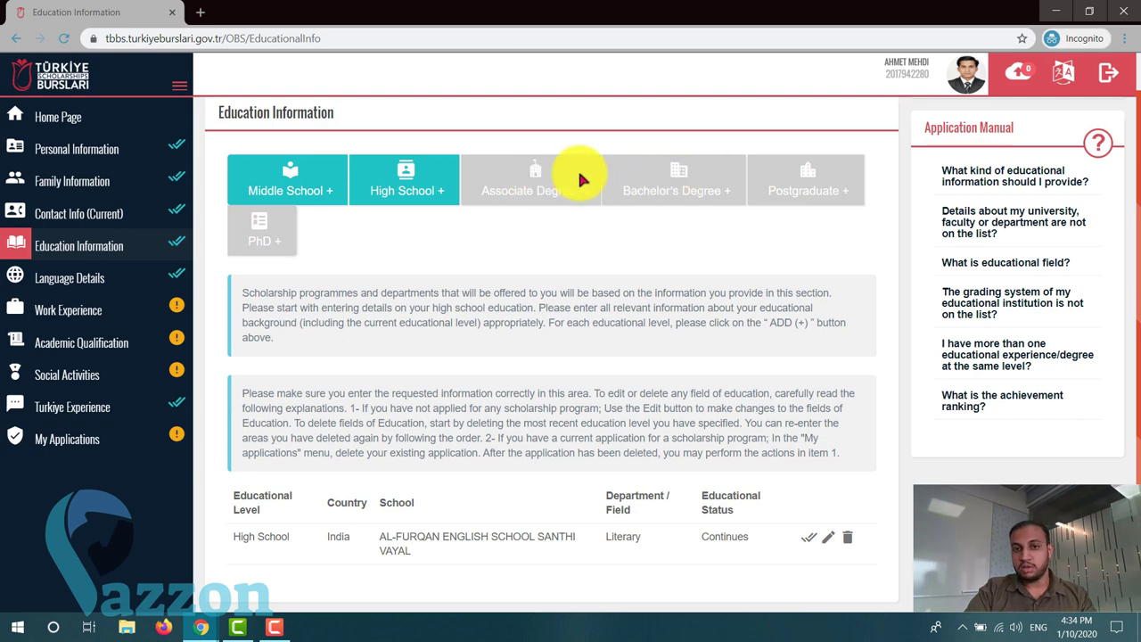
{"action": "scroll", "coordinate": [565, 234], "scroll_direction": "down", "scroll_amount": 1}
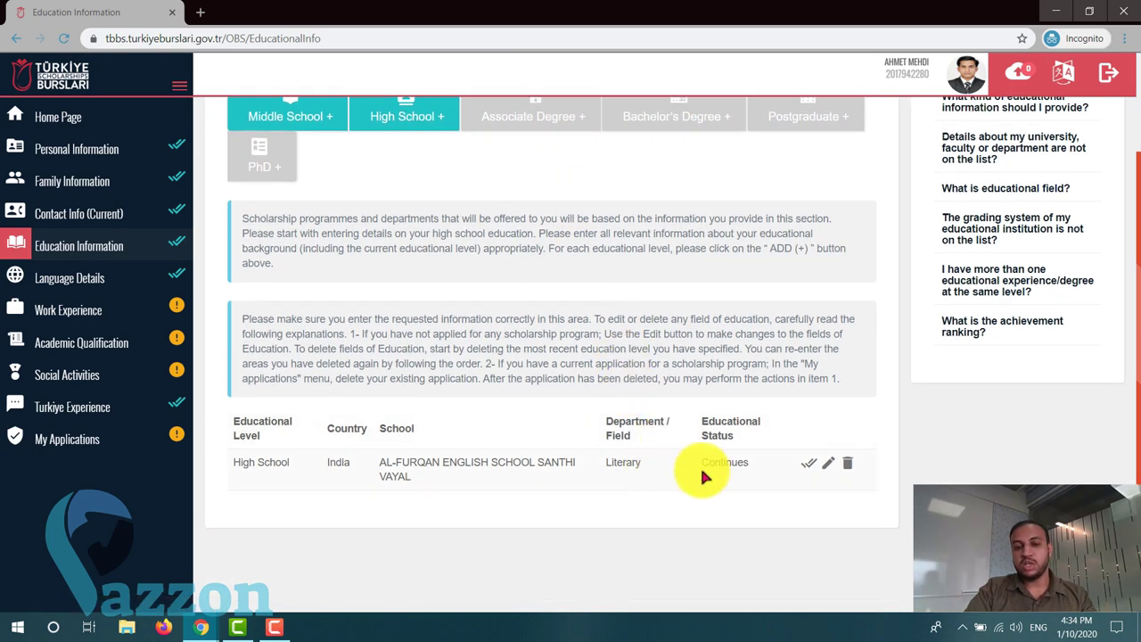
{"action": "scroll", "coordinate": [735, 461], "scroll_direction": "up", "scroll_amount": 1}
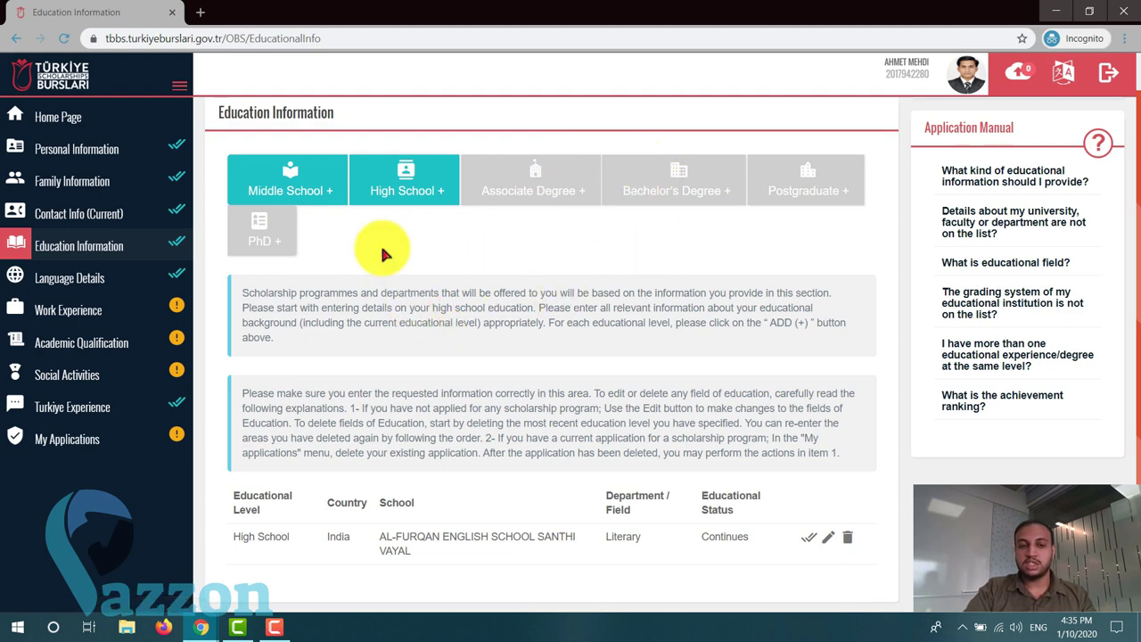
{"action": "scroll", "coordinate": [514, 376], "scroll_direction": "down", "scroll_amount": 1}
{"action": "scroll", "coordinate": [513, 376], "scroll_direction": "up", "scroll_amount": 2}
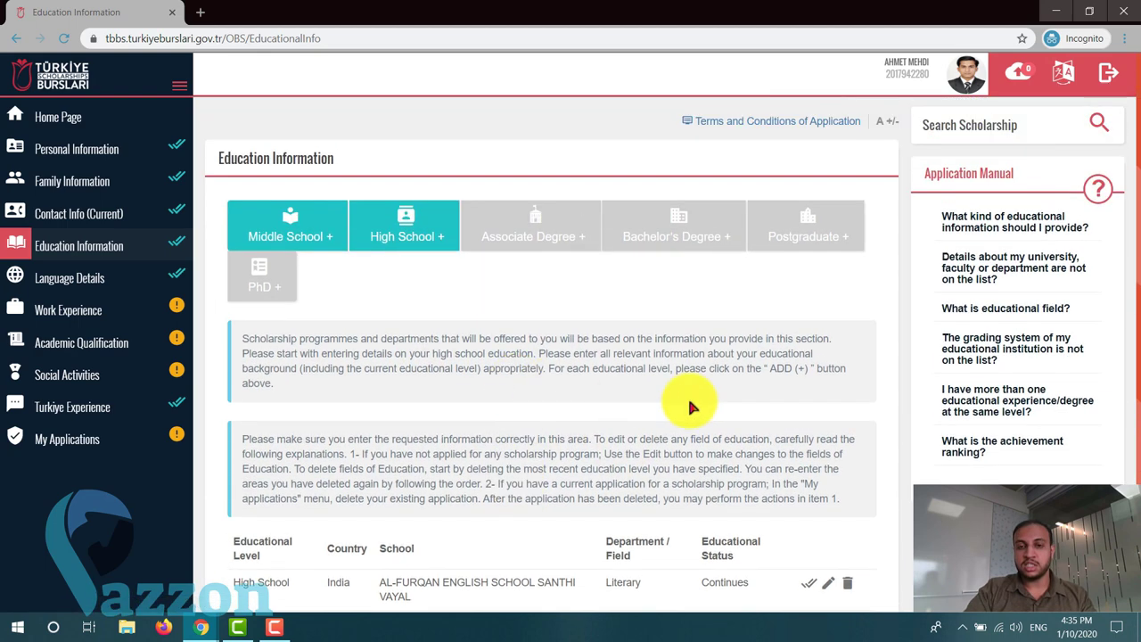
{"action": "scroll", "coordinate": [667, 300], "scroll_direction": "down", "scroll_amount": 1}
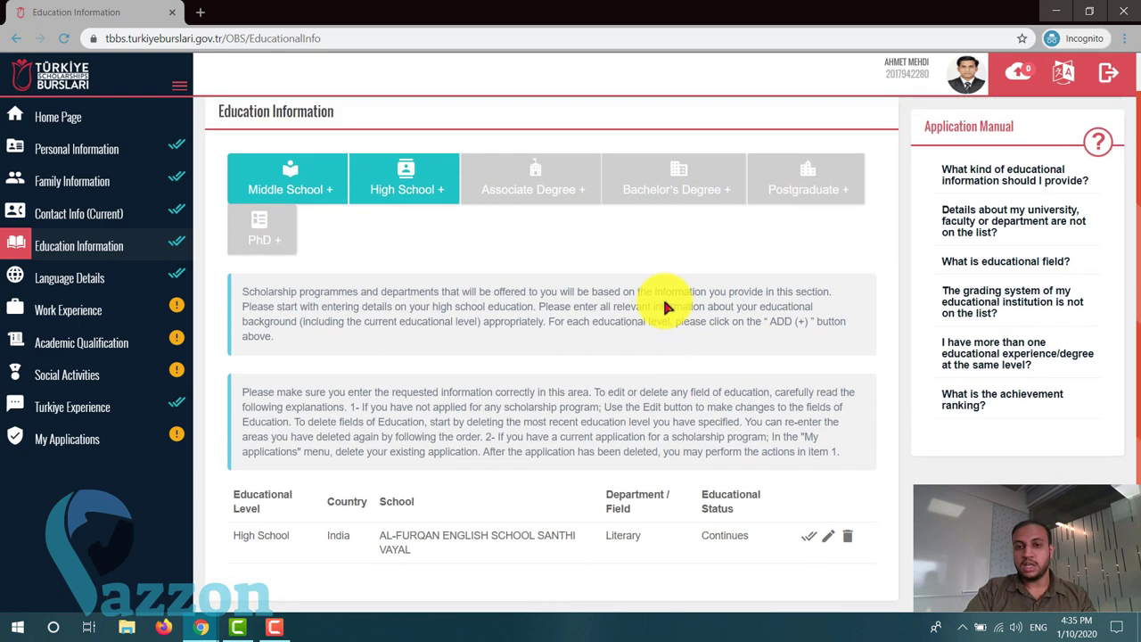
{"action": "scroll", "coordinate": [664, 304], "scroll_direction": "up", "scroll_amount": 1}
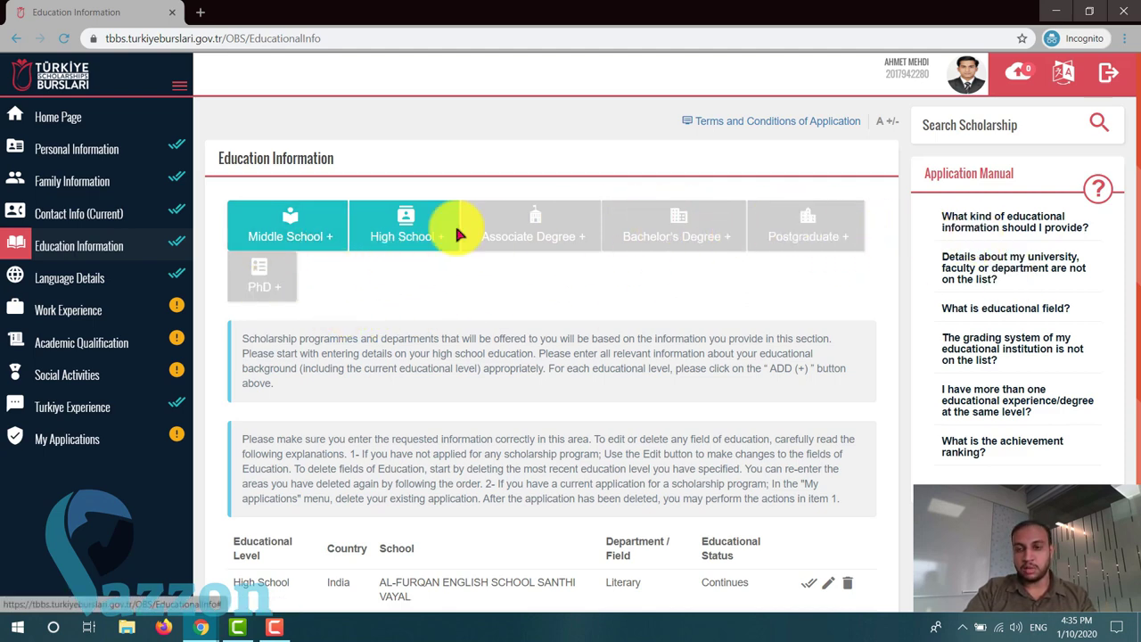
{"action": "scroll", "coordinate": [431, 385], "scroll_direction": "down", "scroll_amount": 1}
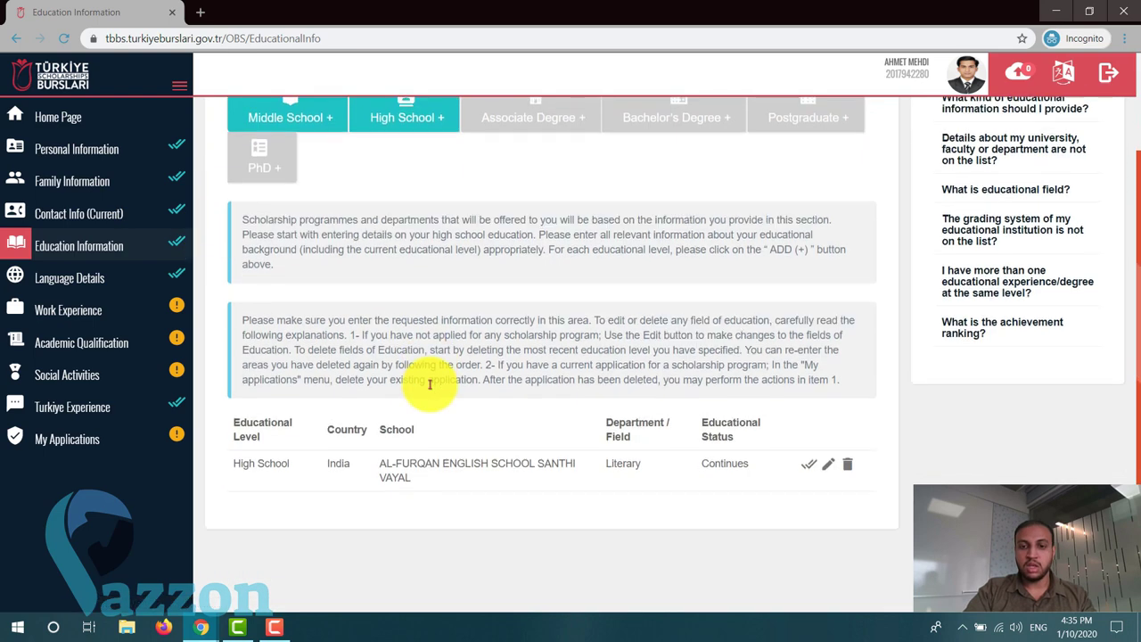
{"action": "scroll", "coordinate": [392, 312], "scroll_direction": "up", "scroll_amount": 1}
{"action": "scroll", "coordinate": [338, 290], "scroll_direction": "down", "scroll_amount": 1}
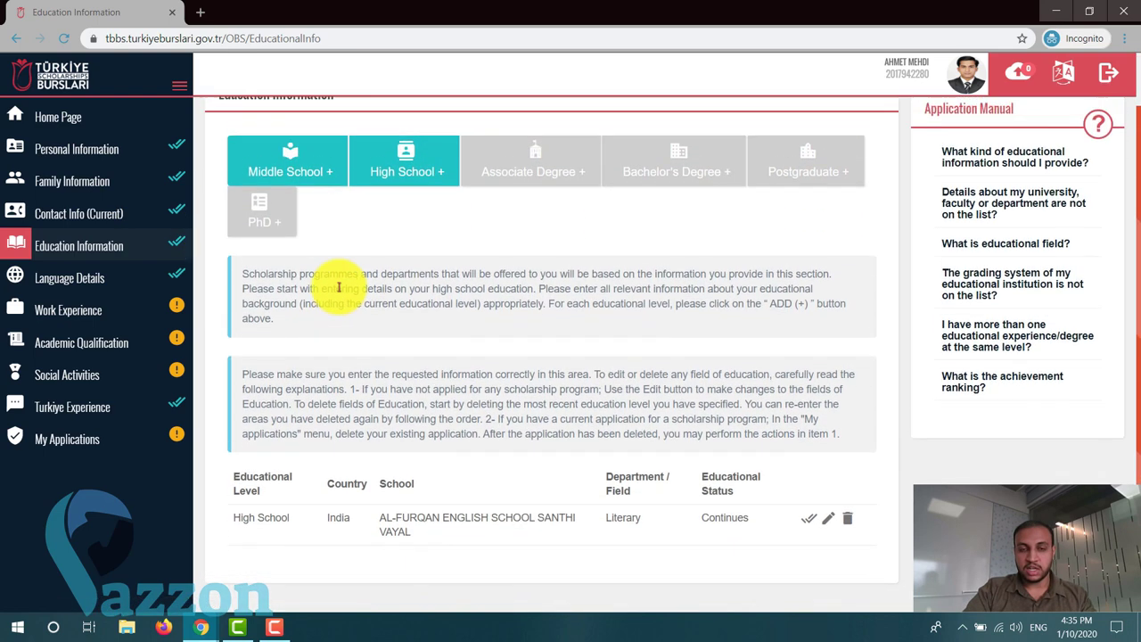
{"action": "scroll", "coordinate": [339, 287], "scroll_direction": "up", "scroll_amount": 1}
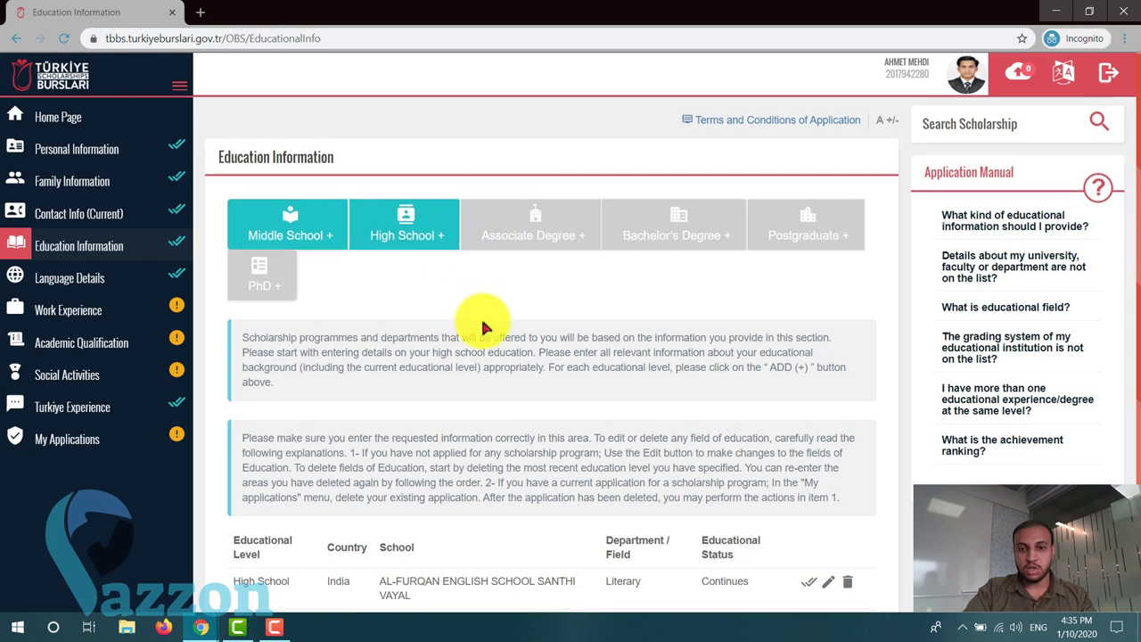
{"action": "scroll", "coordinate": [481, 326], "scroll_direction": "down", "scroll_amount": 1}
{"action": "scroll", "coordinate": [481, 333], "scroll_direction": "up", "scroll_amount": 1}
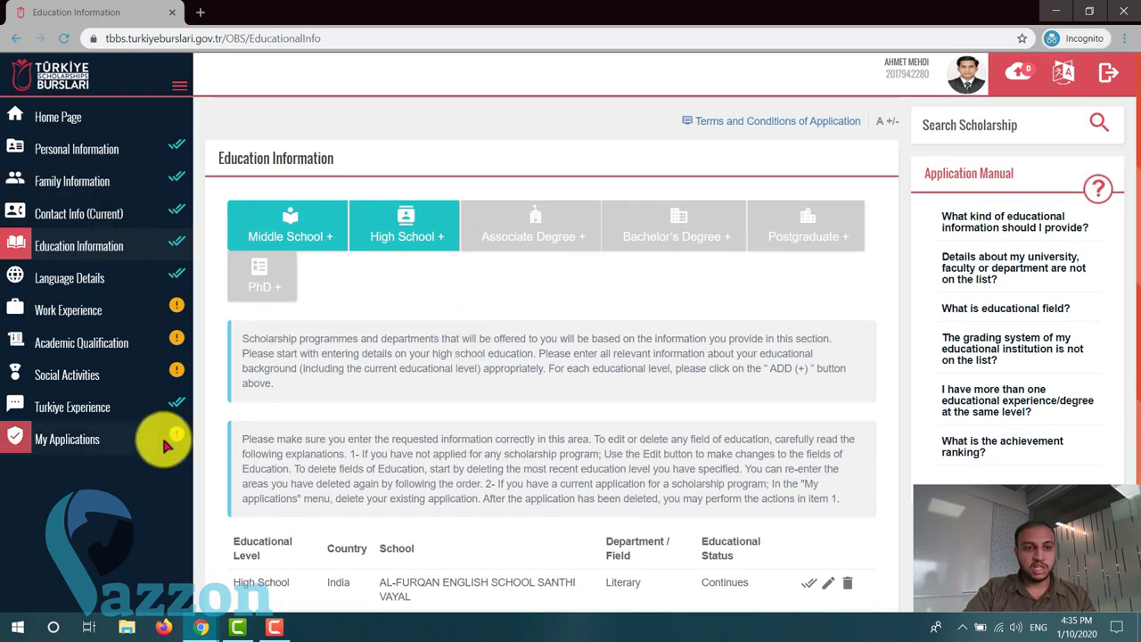
{"action": "scroll", "coordinate": [446, 450], "scroll_direction": "down", "scroll_amount": 1}
{"action": "scroll", "coordinate": [254, 433], "scroll_direction": "up", "scroll_amount": 1}
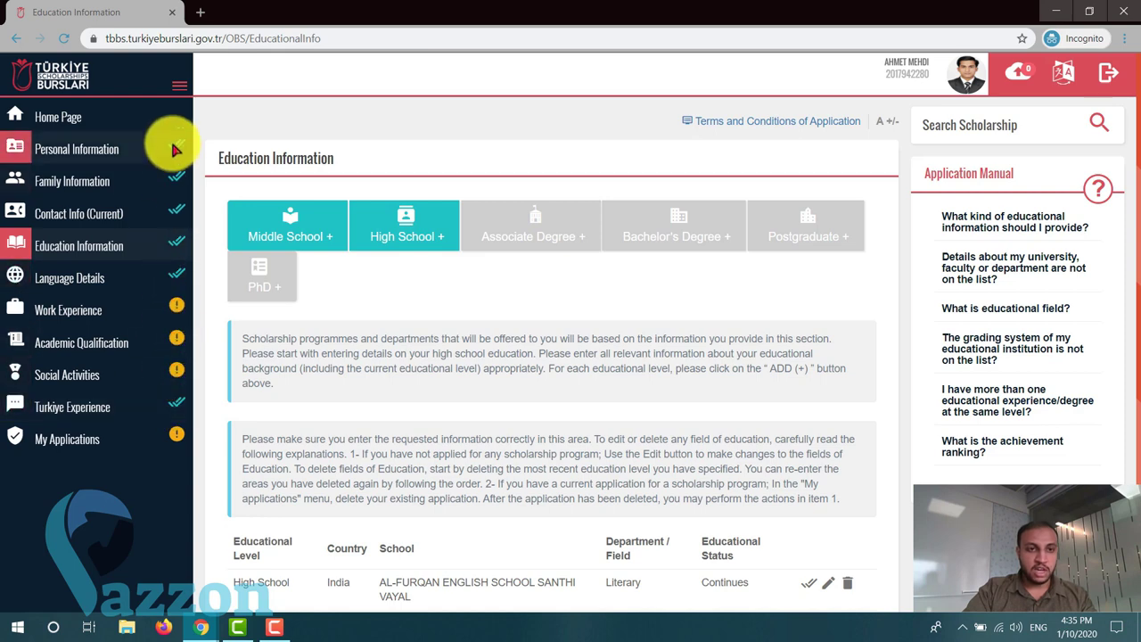
{"action": "left_click", "coordinate": [81, 116]}
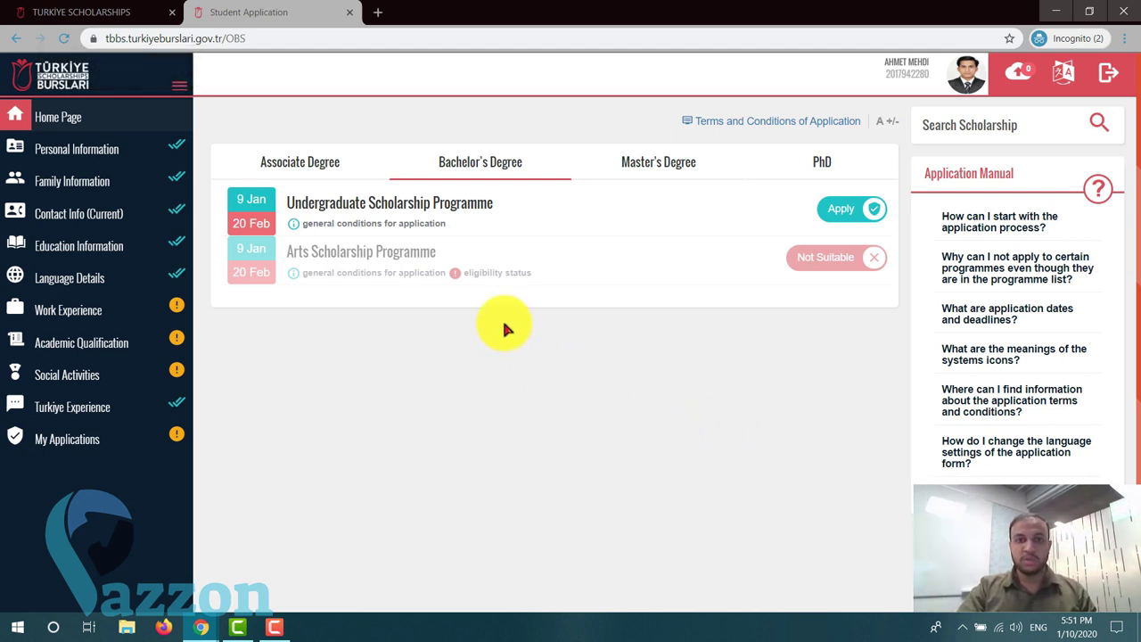
- Compare Associate, Master's and PhD programmes, then apply to the Bachelor's Undergraduate Scholarship Programme
{"action": "left_click", "coordinate": [872, 214]}
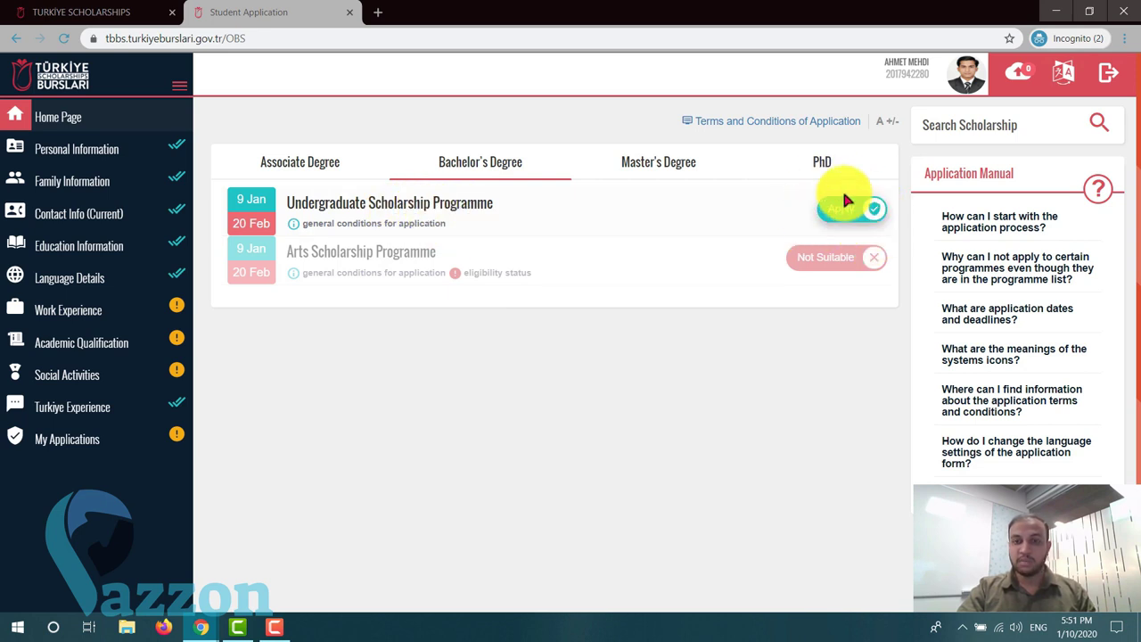
{"action": "left_click", "coordinate": [330, 165]}
{"action": "left_click", "coordinate": [689, 168]}
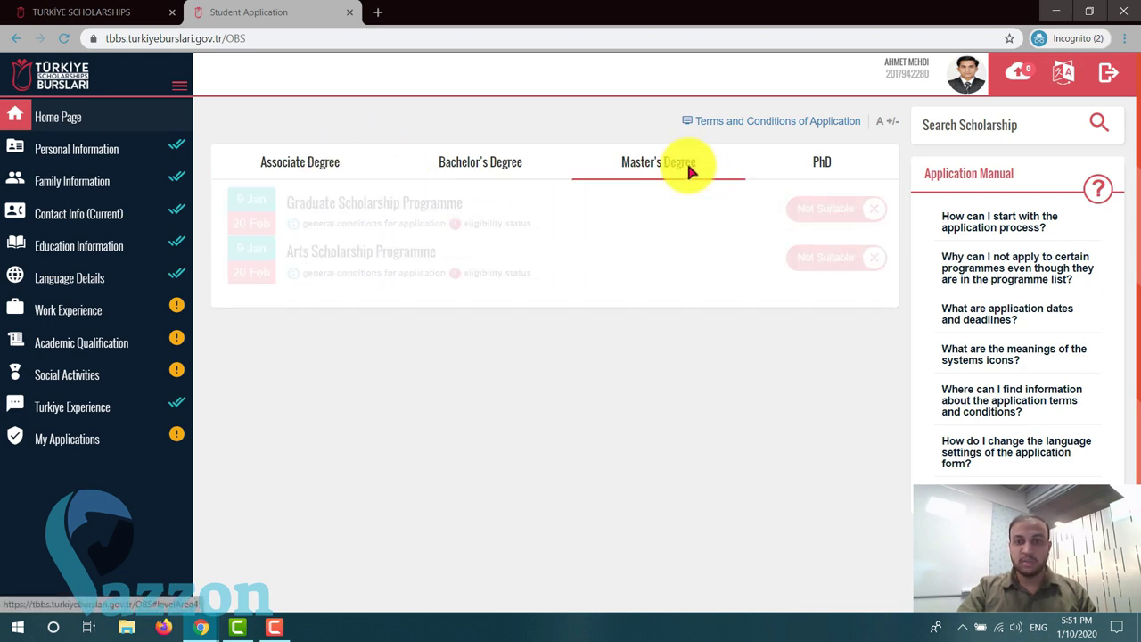
{"action": "left_click", "coordinate": [822, 164]}
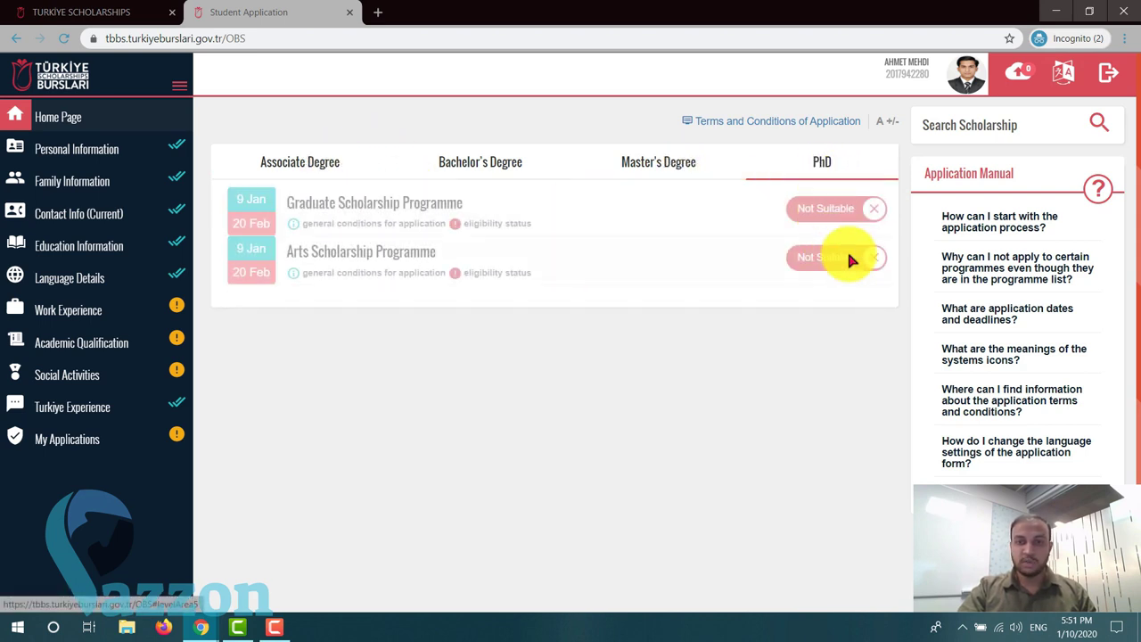
{"action": "left_click", "coordinate": [561, 165]}
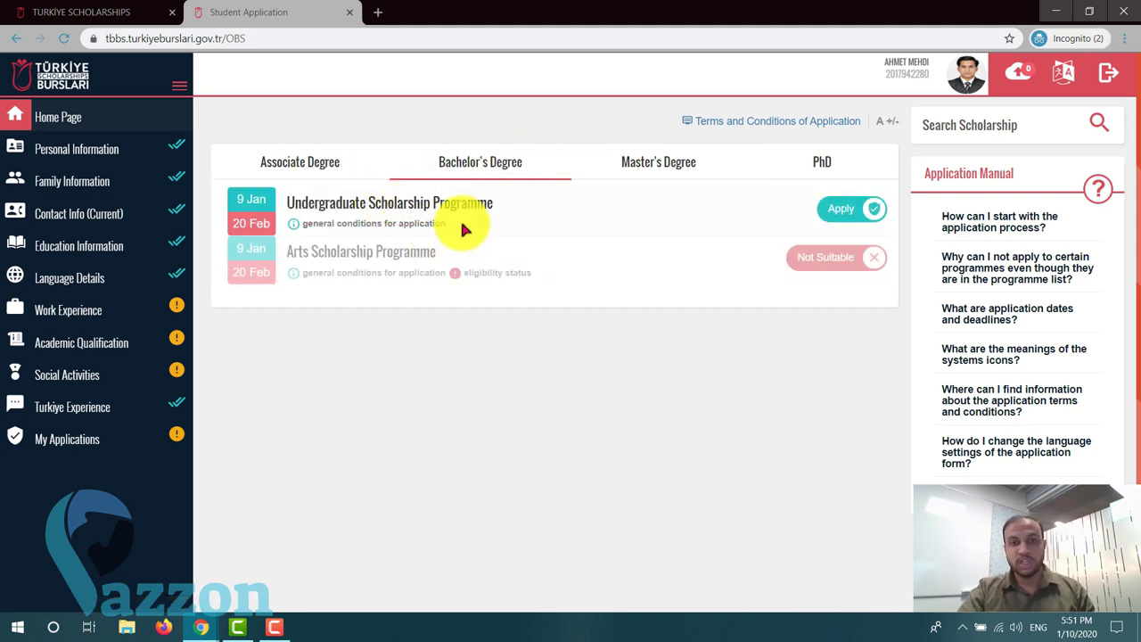
{"action": "left_click", "coordinate": [657, 161]}
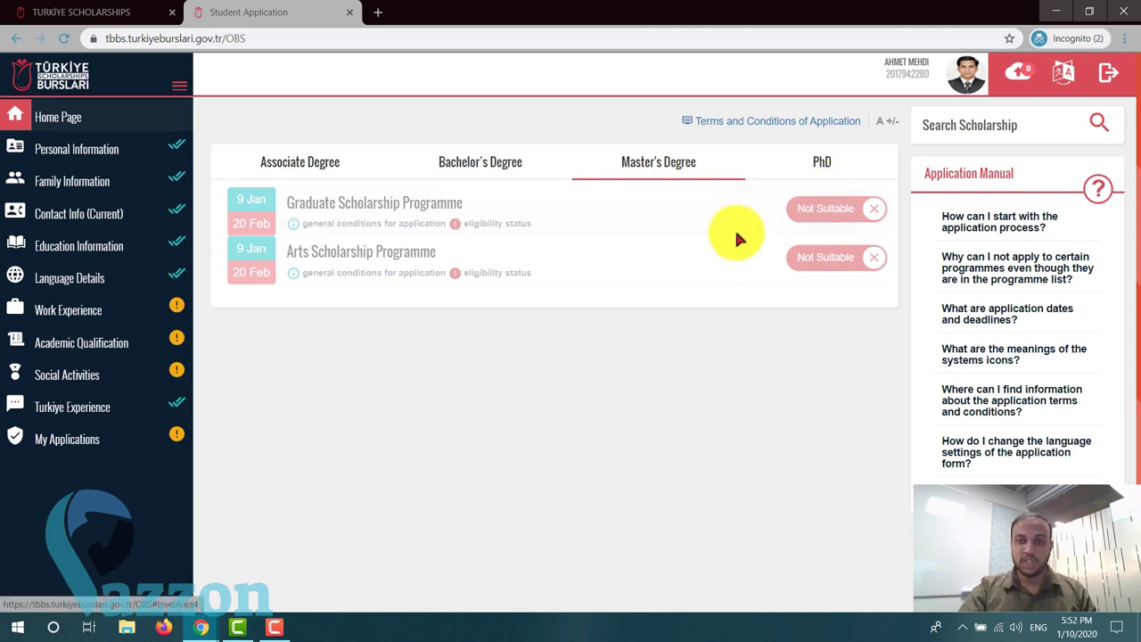
{"action": "left_click", "coordinate": [802, 168]}
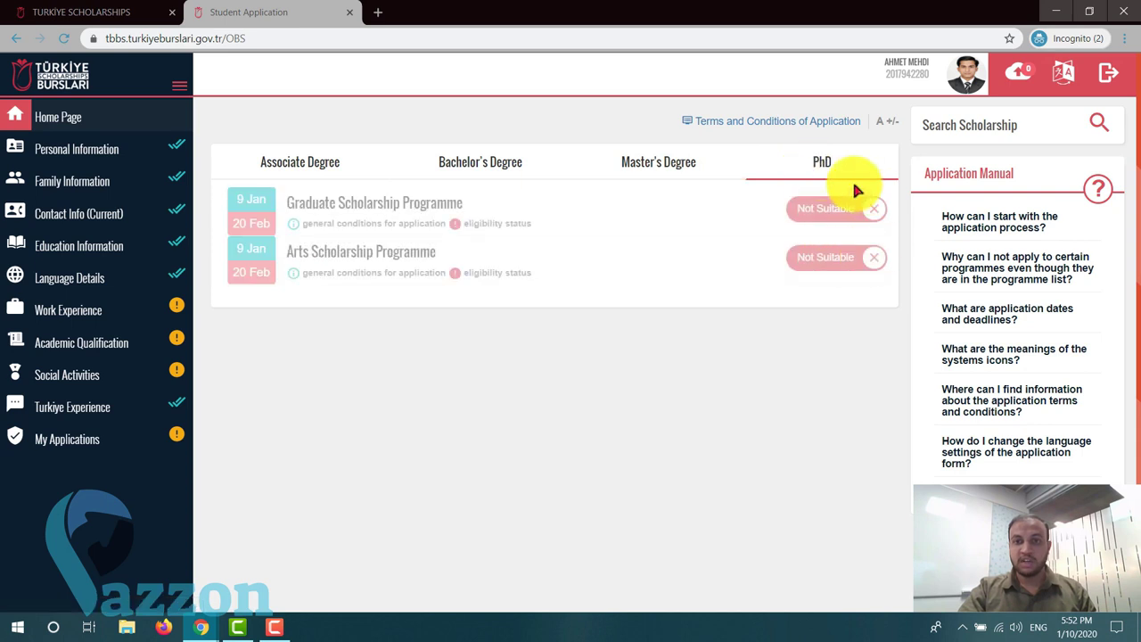
{"action": "left_click", "coordinate": [486, 166]}
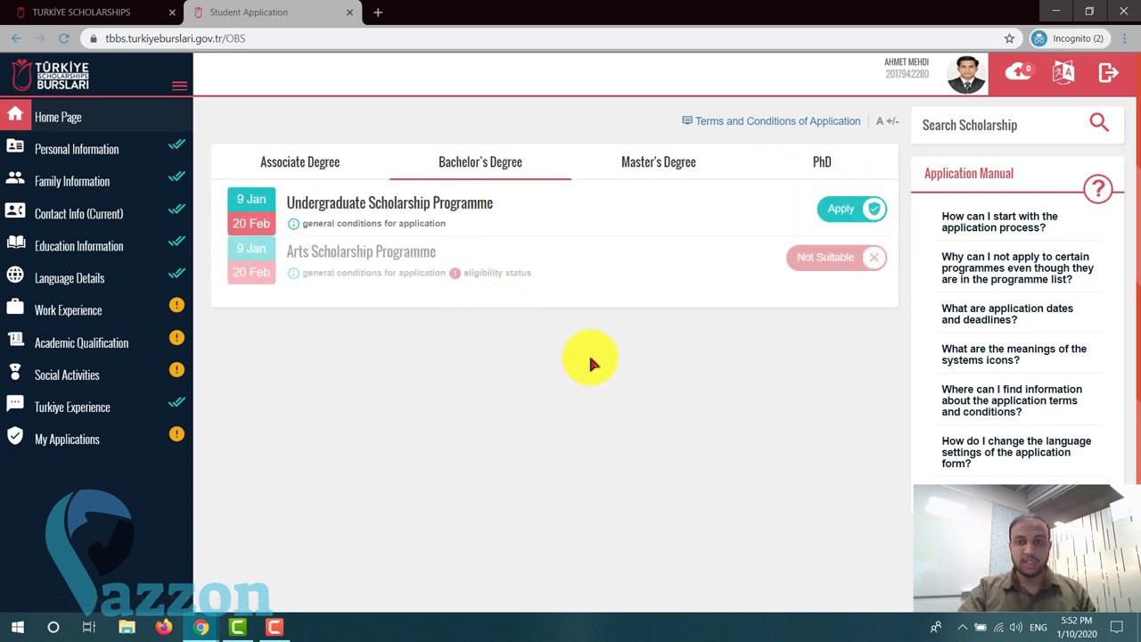
{"action": "left_click", "coordinate": [868, 214]}
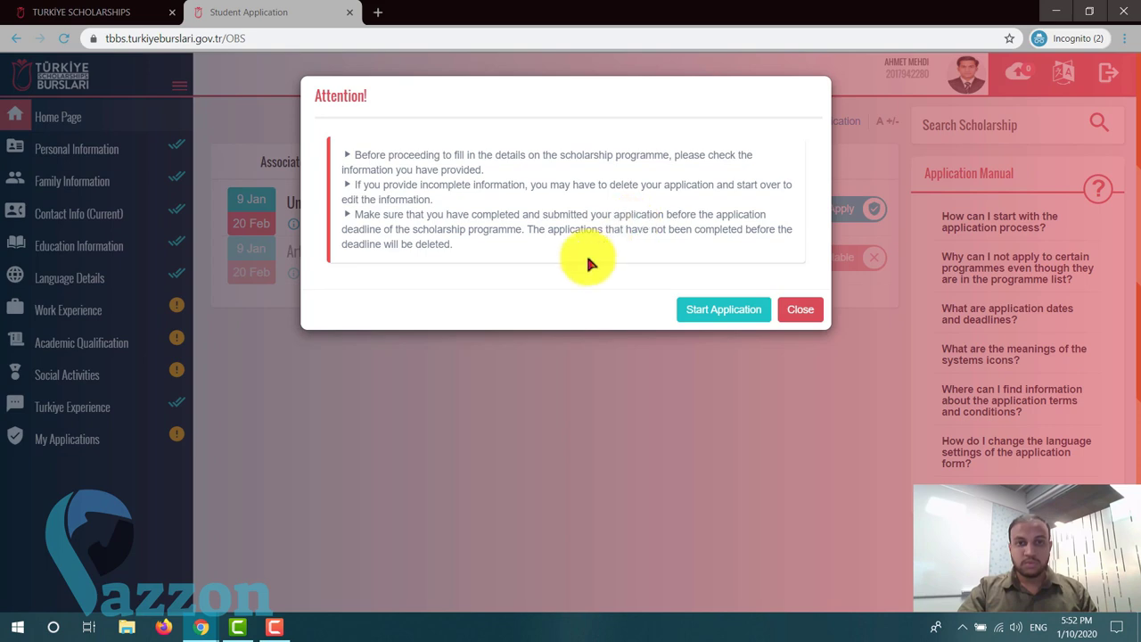
- Start the application, accept all general application conditions and save them
{"action": "left_click", "coordinate": [704, 309]}
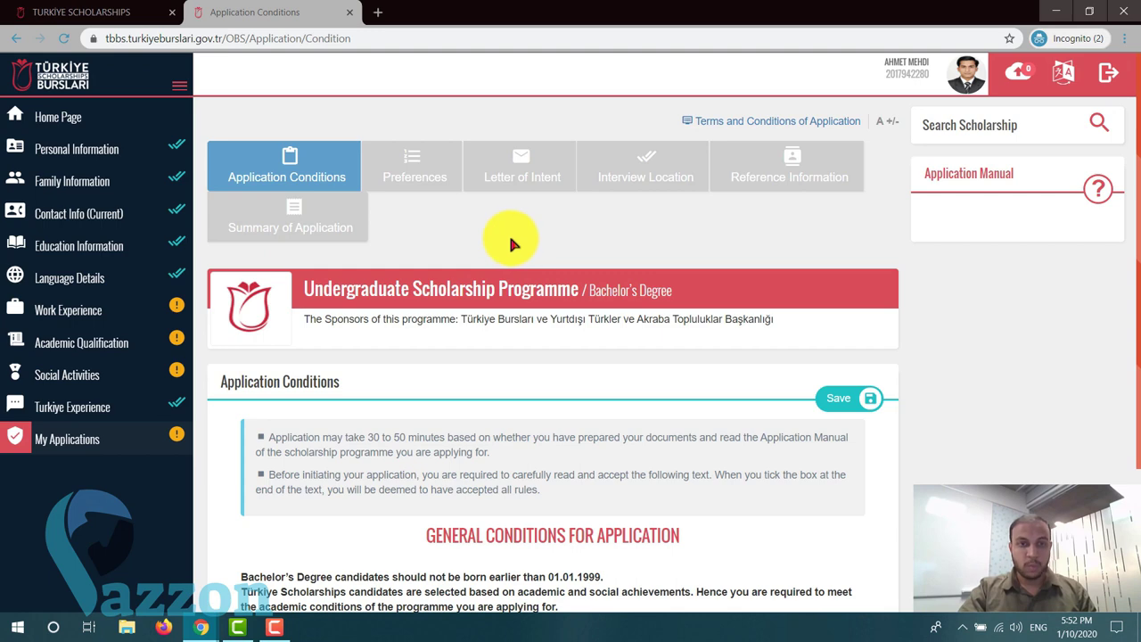
{"action": "scroll", "coordinate": [512, 241], "scroll_direction": "down", "scroll_amount": 1}
{"action": "scroll", "coordinate": [500, 243], "scroll_direction": "up", "scroll_amount": 1}
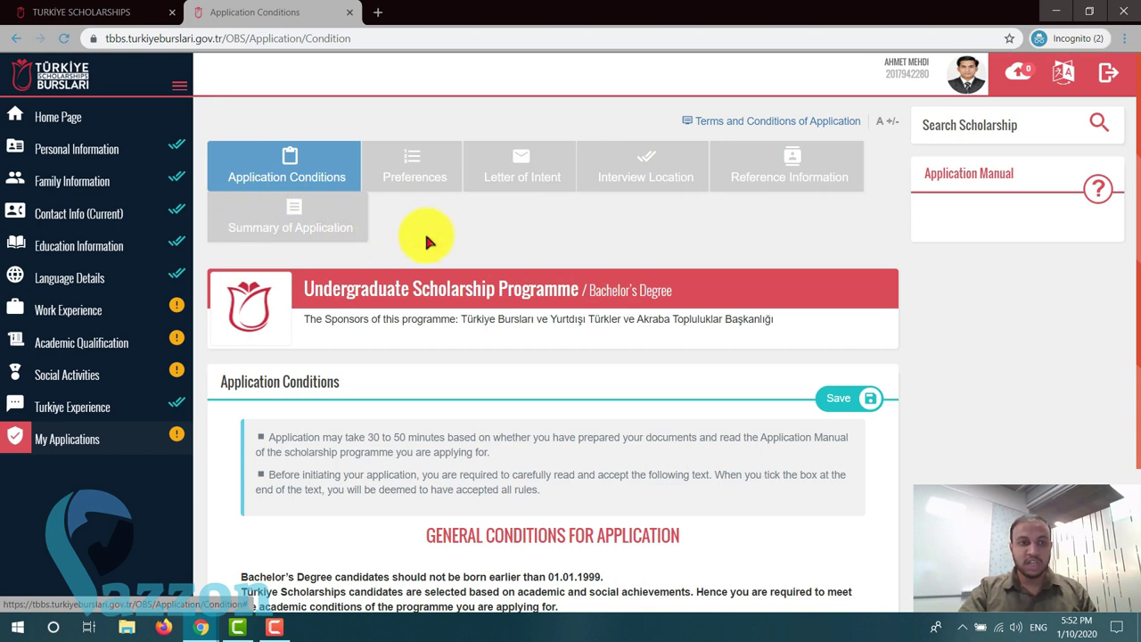
{"action": "scroll", "coordinate": [457, 254], "scroll_direction": "down", "scroll_amount": 3}
{"action": "scroll", "coordinate": [455, 254], "scroll_direction": "up", "scroll_amount": 3}
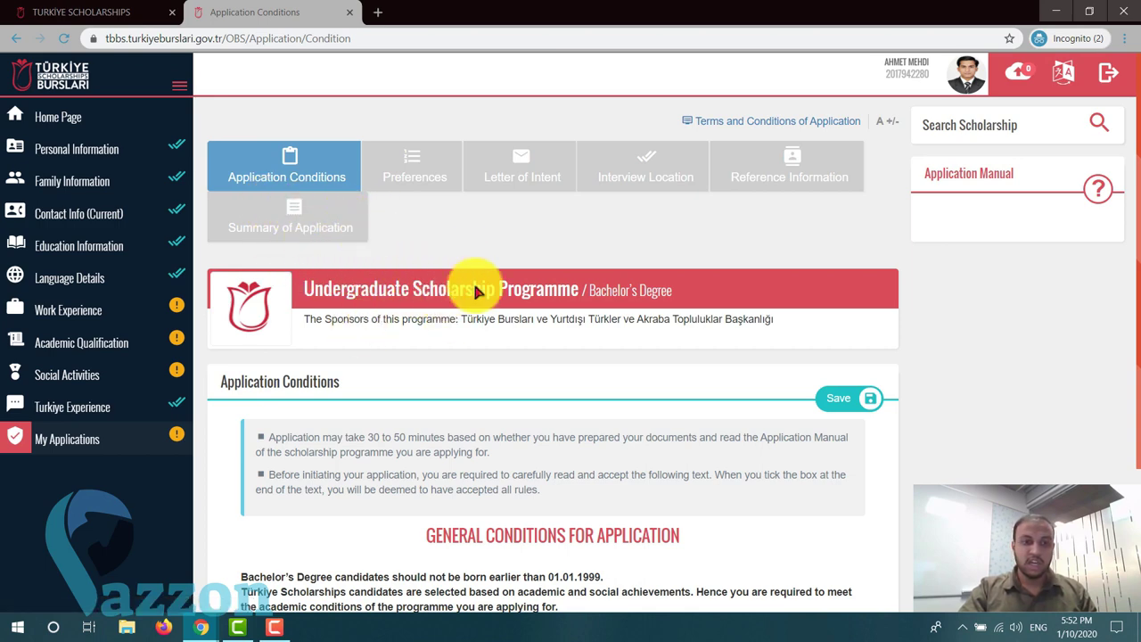
{"action": "scroll", "coordinate": [455, 255], "scroll_direction": "down", "scroll_amount": 2}
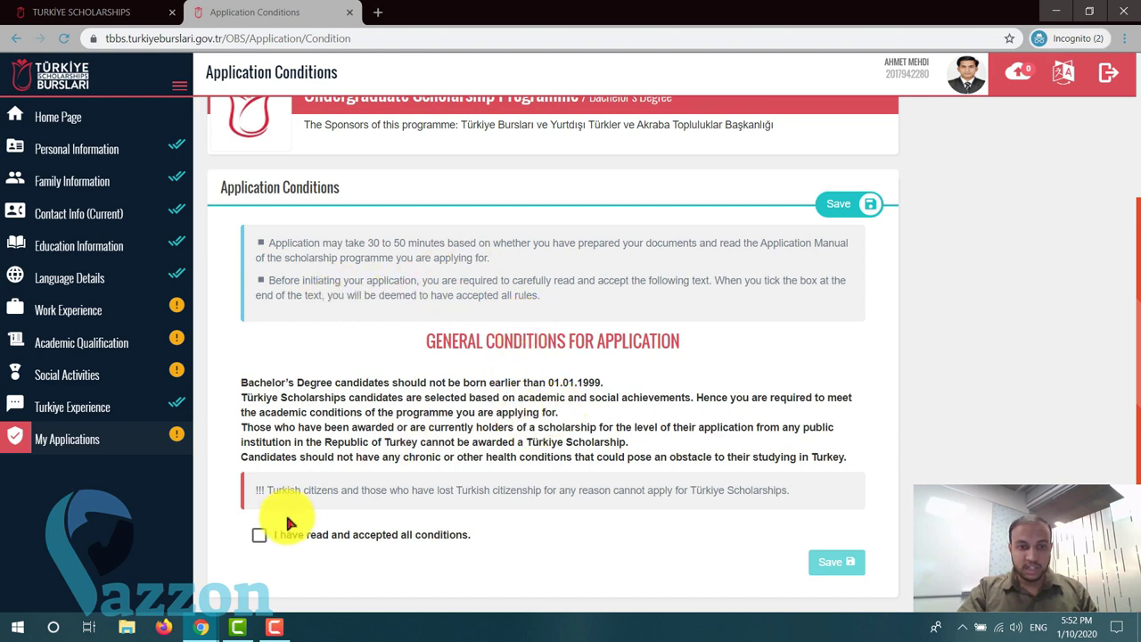
{"action": "left_click", "coordinate": [260, 538]}
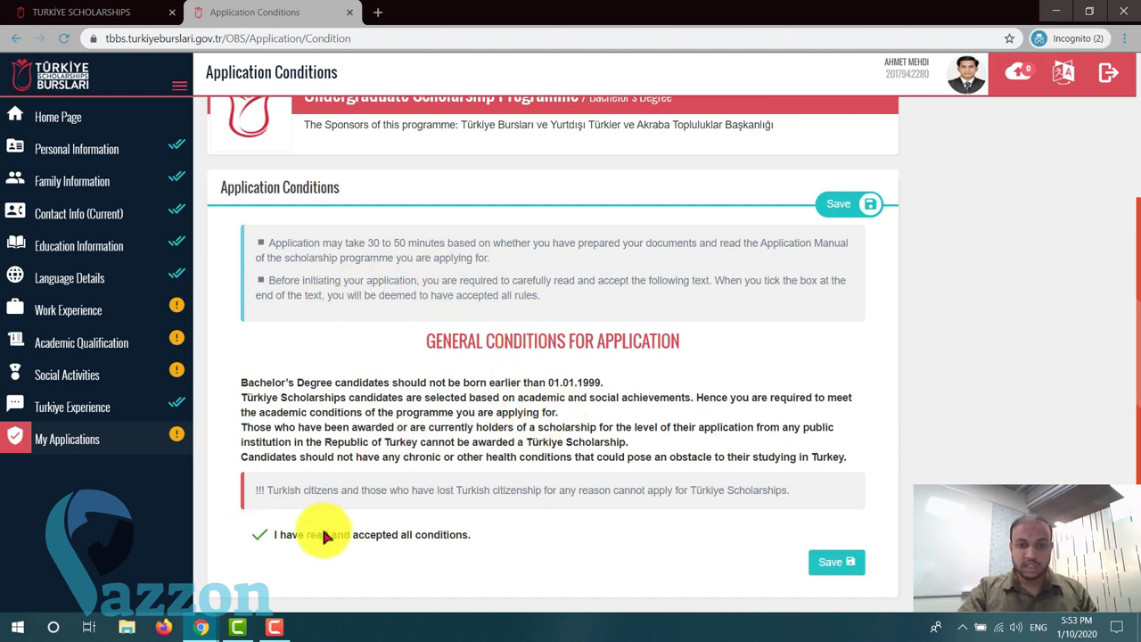
{"action": "left_click", "coordinate": [836, 563]}
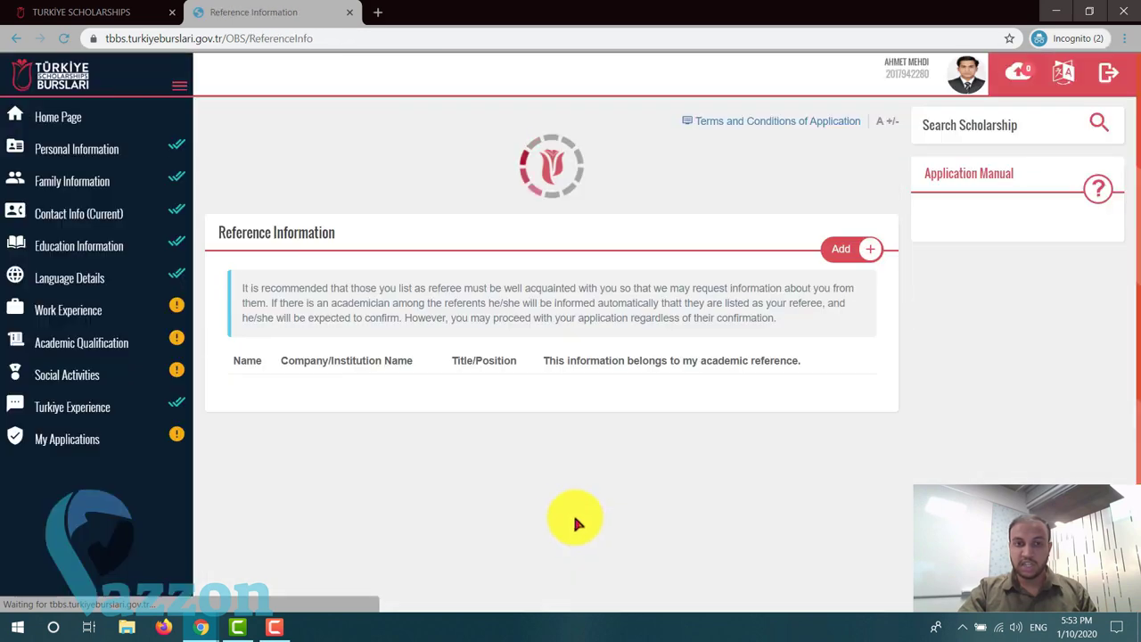
- Add a new referee from the Reference Information page to get a blank referee form
{"action": "scroll", "coordinate": [627, 437], "scroll_direction": "down", "scroll_amount": 2}
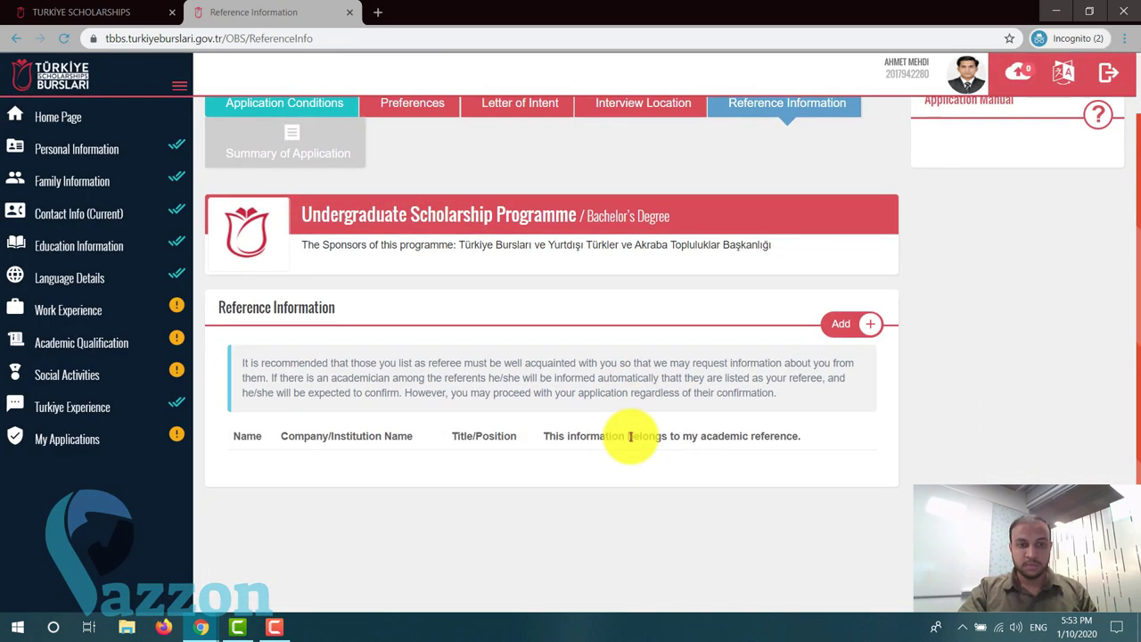
{"action": "scroll", "coordinate": [629, 440], "scroll_direction": "up", "scroll_amount": 2}
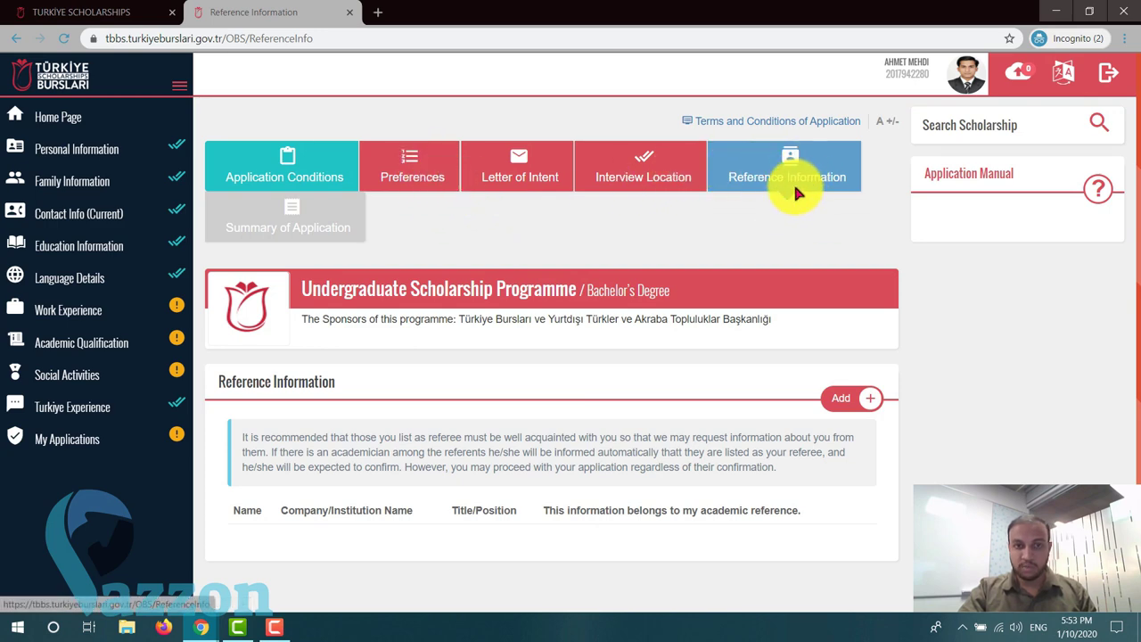
{"action": "scroll", "coordinate": [636, 288], "scroll_direction": "down", "scroll_amount": 1}
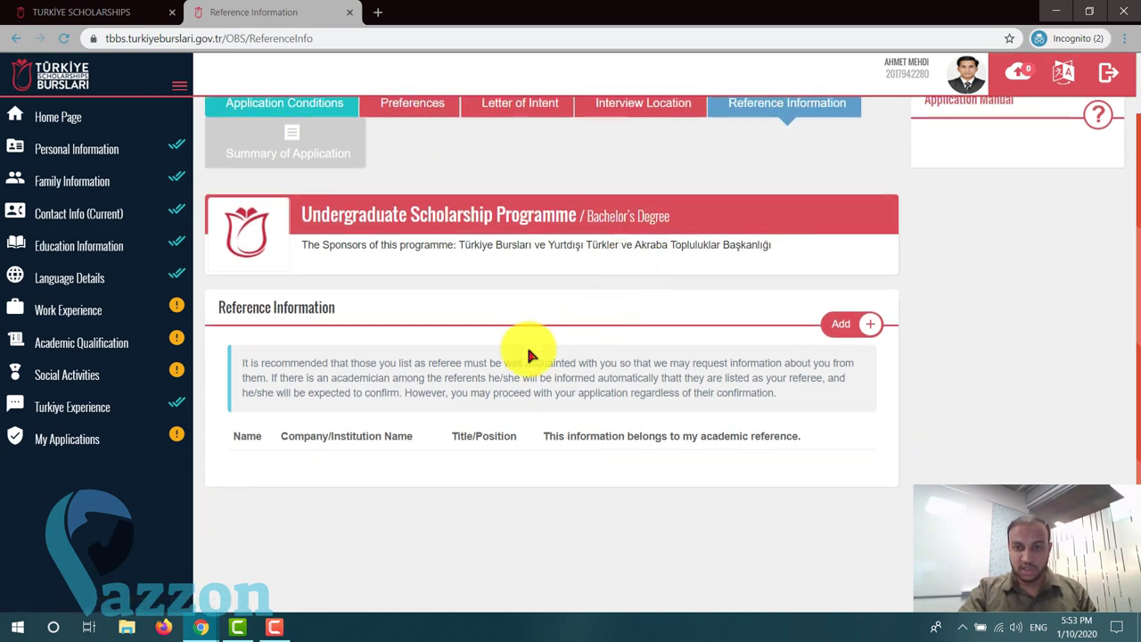
{"action": "left_click", "coordinate": [865, 327]}
{"action": "scroll", "coordinate": [595, 357], "scroll_direction": "down", "scroll_amount": 2}
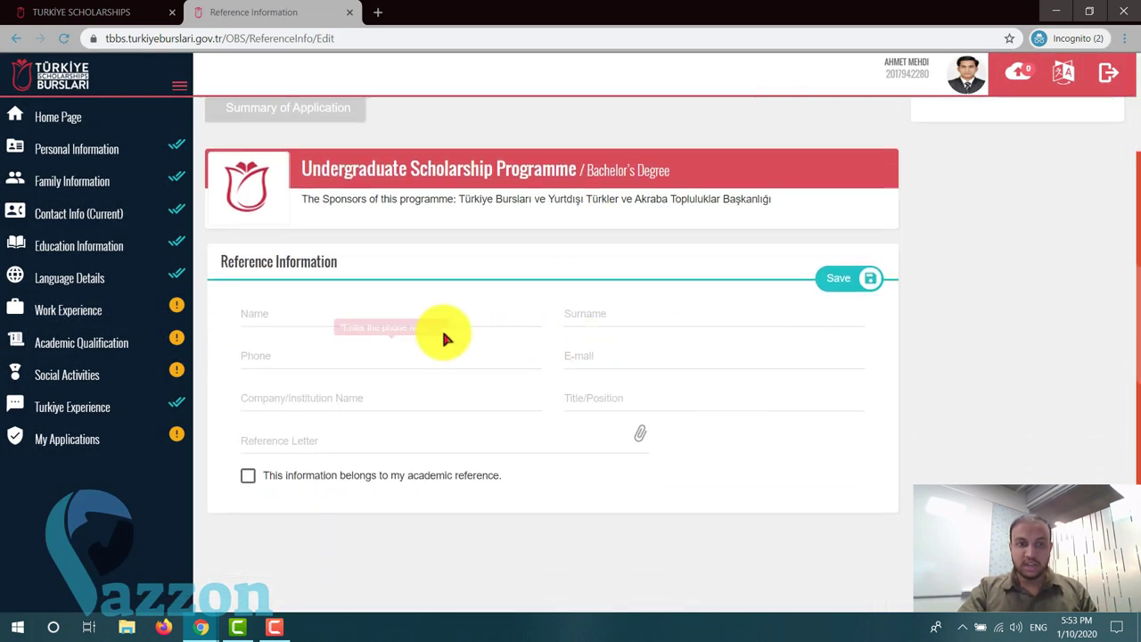
{"action": "left_click", "coordinate": [426, 314]}
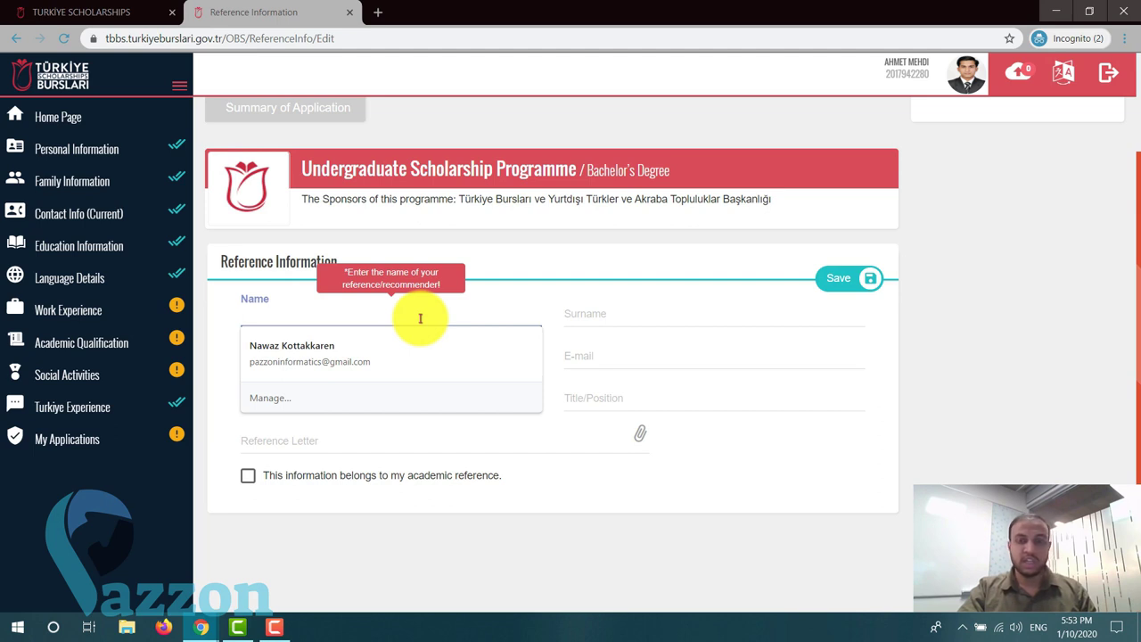
{"action": "left_click", "coordinate": [573, 315]}
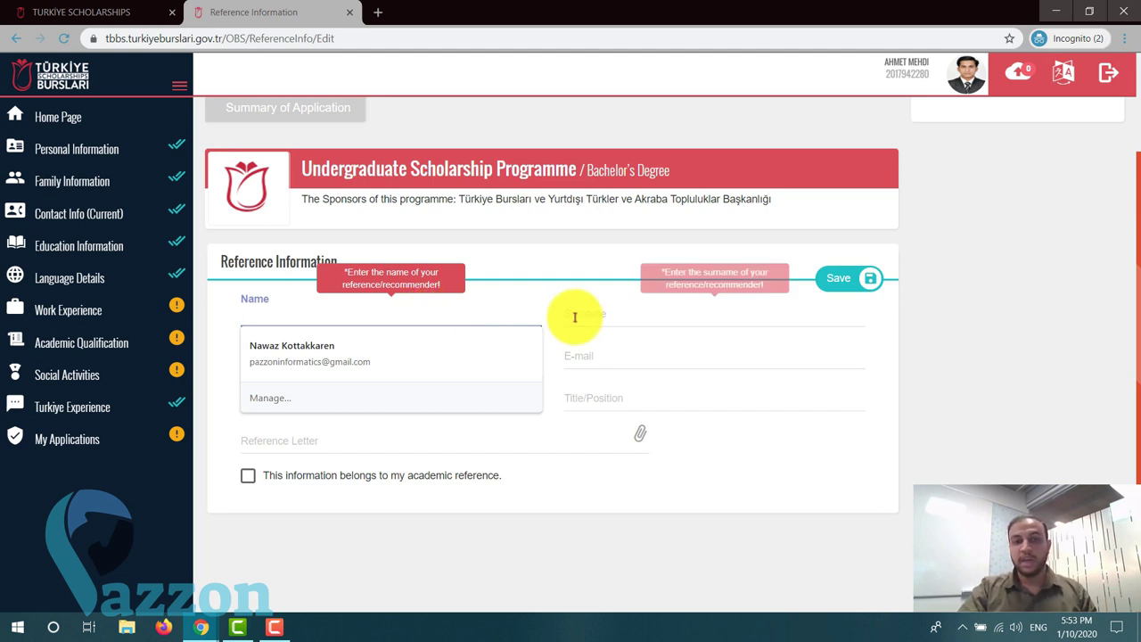
{"action": "left_click", "coordinate": [403, 356]}
{"action": "left_click", "coordinate": [609, 350]}
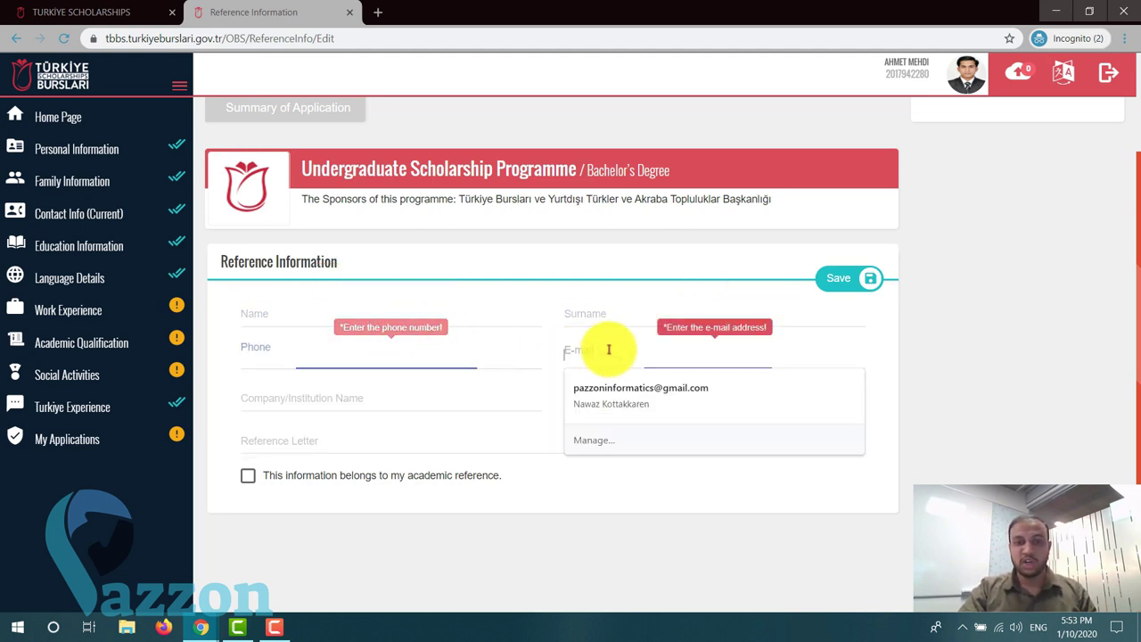
{"action": "left_click", "coordinate": [288, 399]}
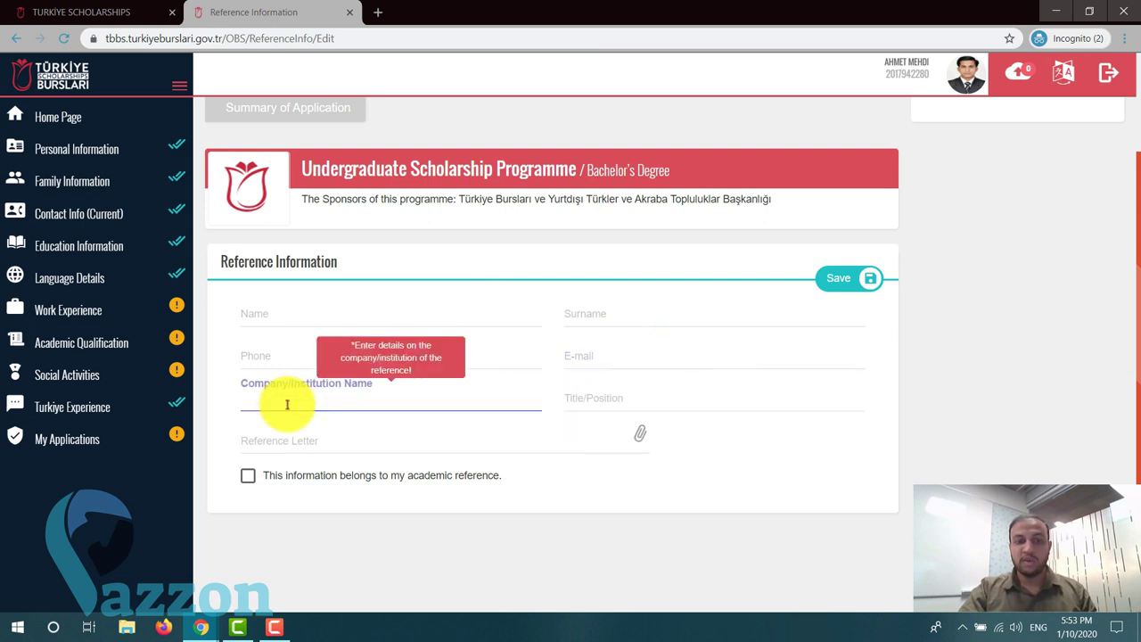
{"action": "left_click", "coordinate": [589, 400]}
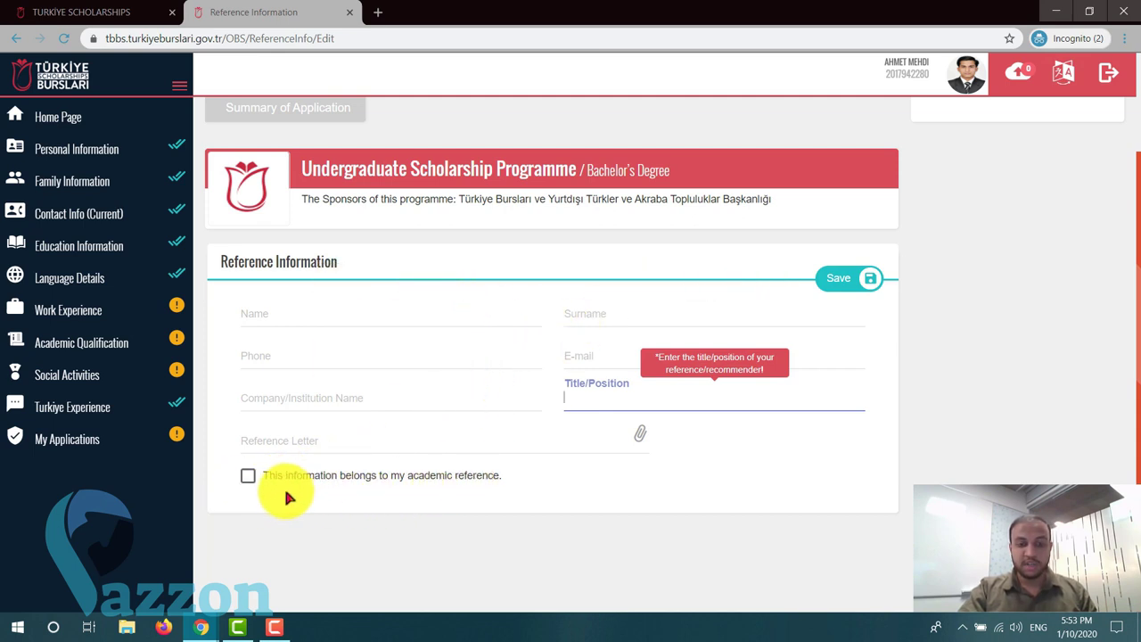
{"action": "left_click", "coordinate": [253, 482]}
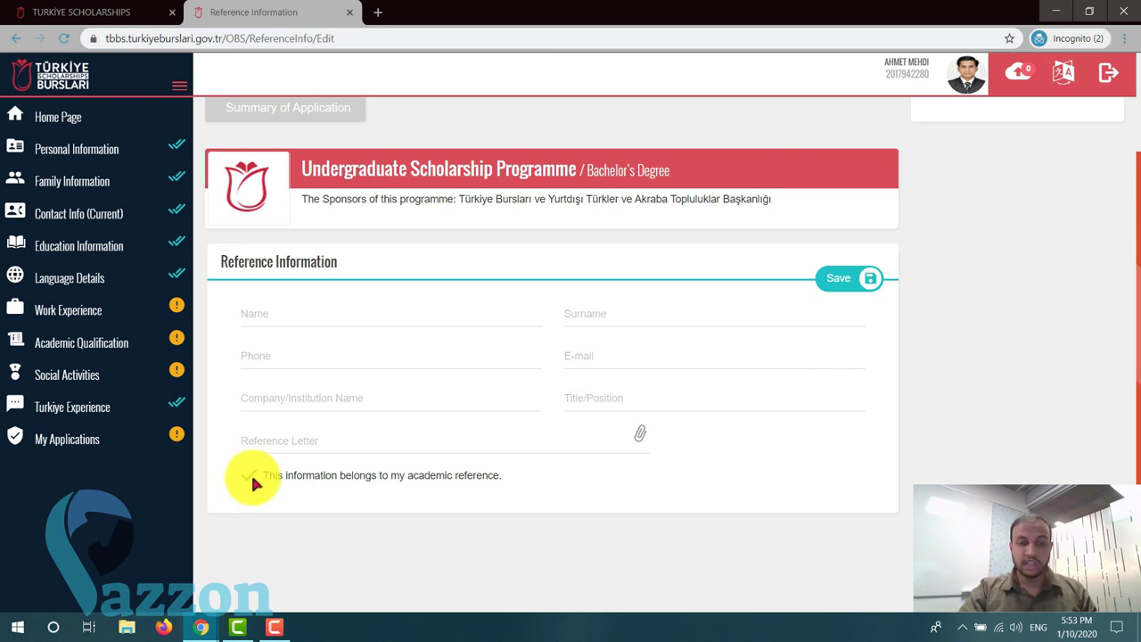
{"action": "left_click", "coordinate": [252, 482]}
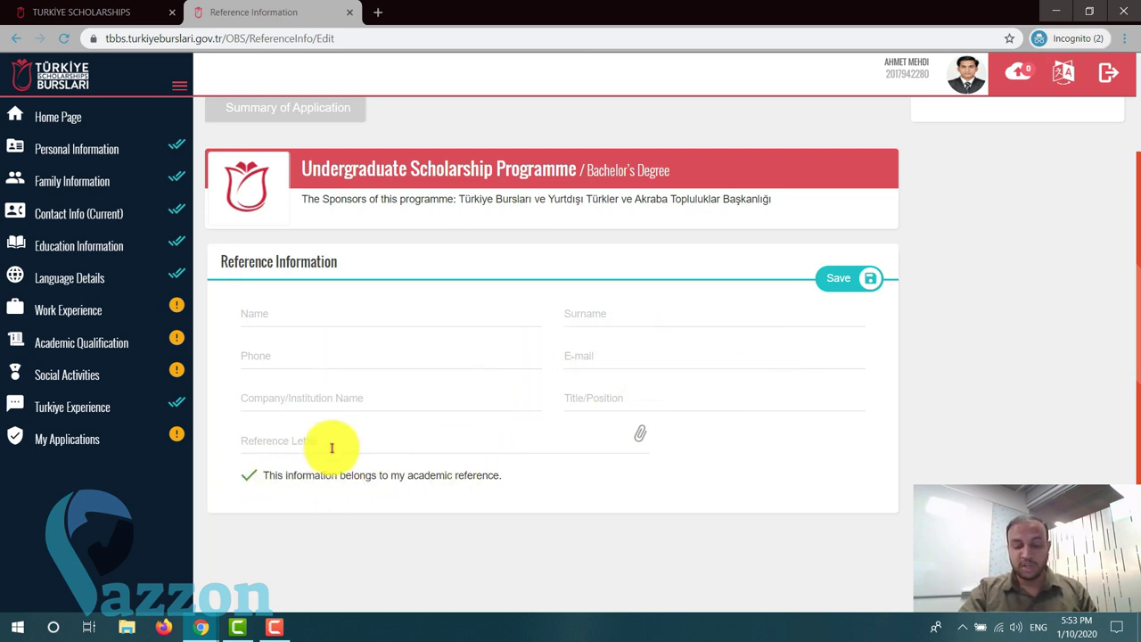
{"action": "left_click", "coordinate": [242, 486]}
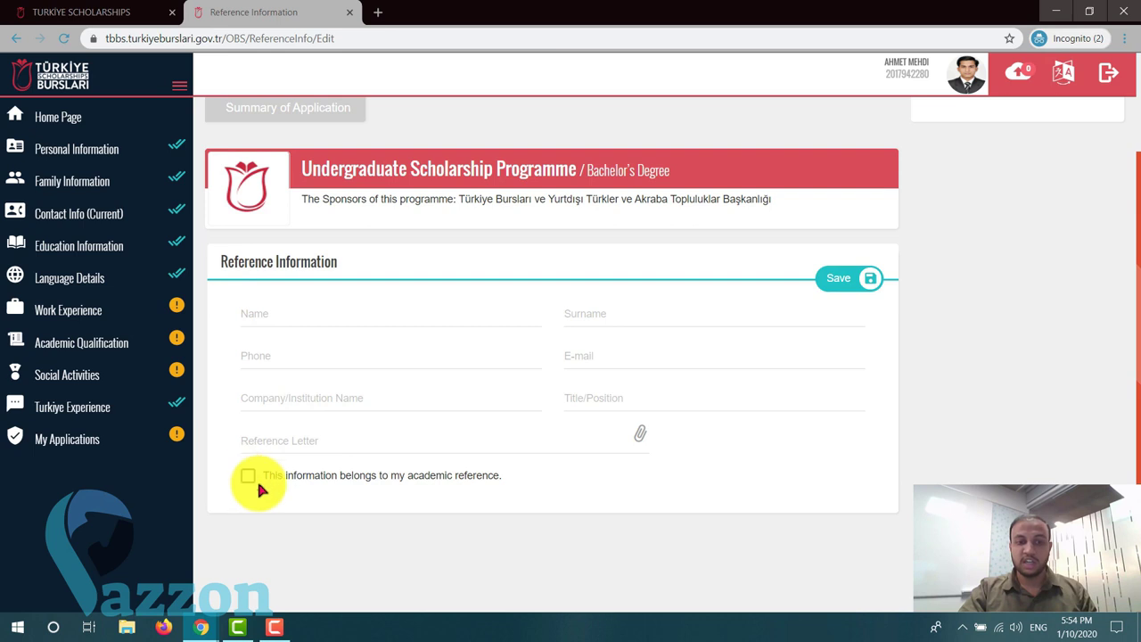
- Enter the referee's first name, surname, phone number and e-mail address
{"action": "left_click", "coordinate": [385, 321]}
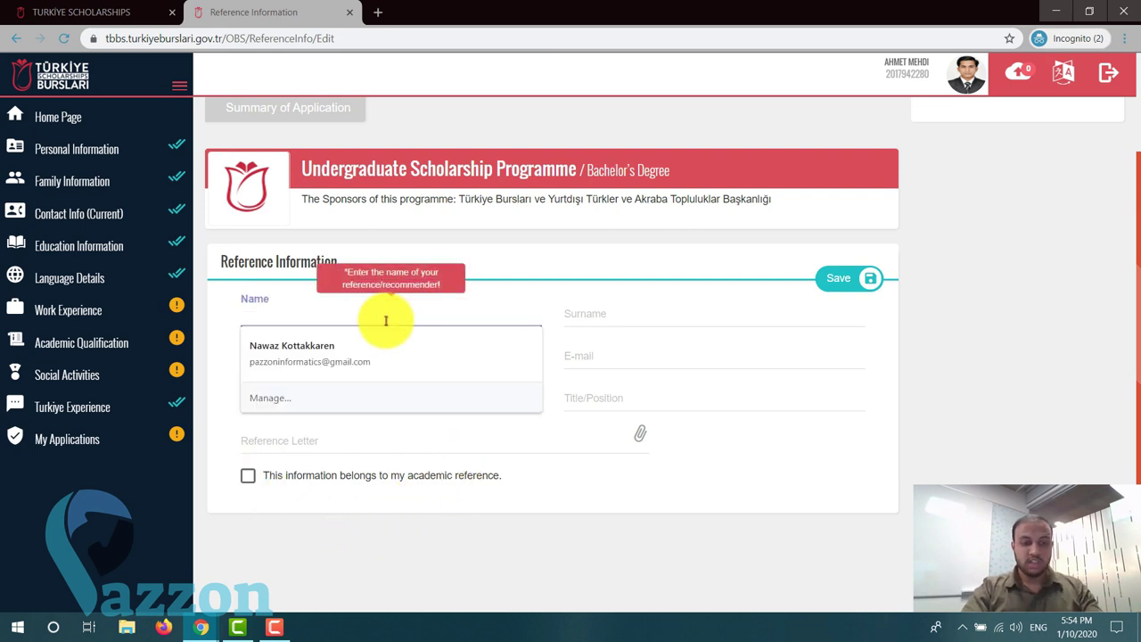
{"action": "type", "text": "Test"}
{"action": "key", "text": "Tab"}
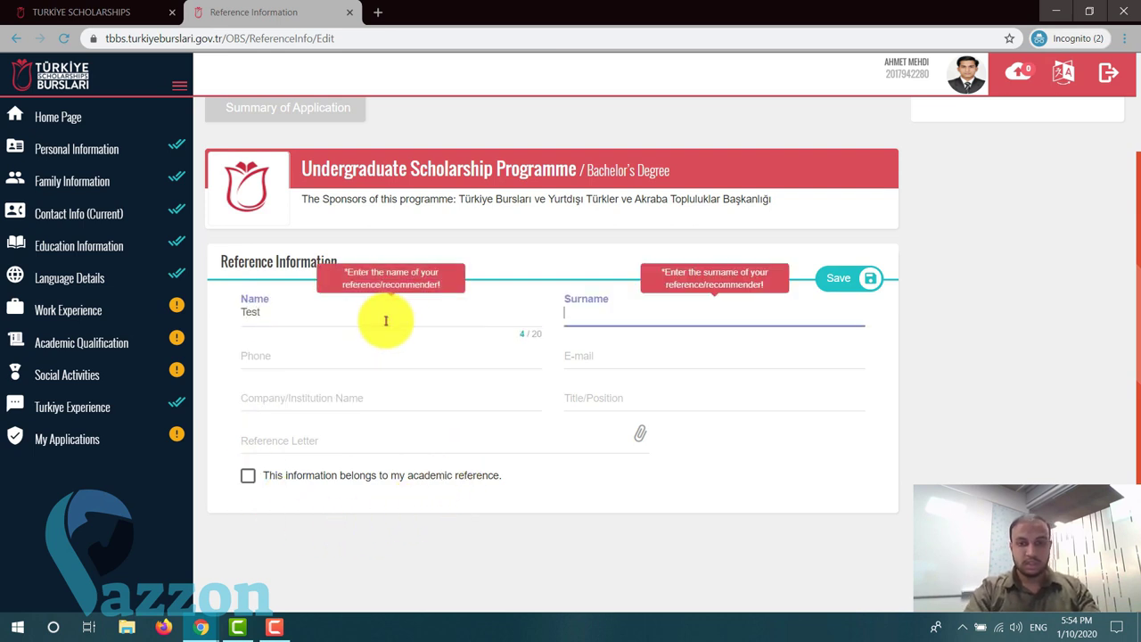
{"action": "type", "text": "Re"}
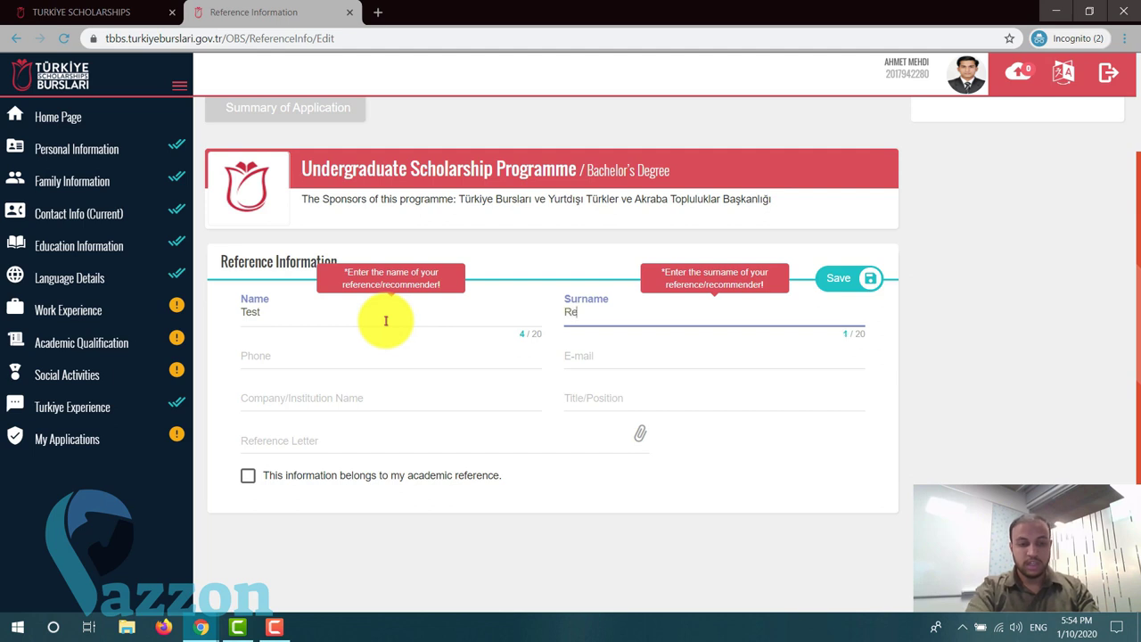
{"action": "type", "text": "ference"}
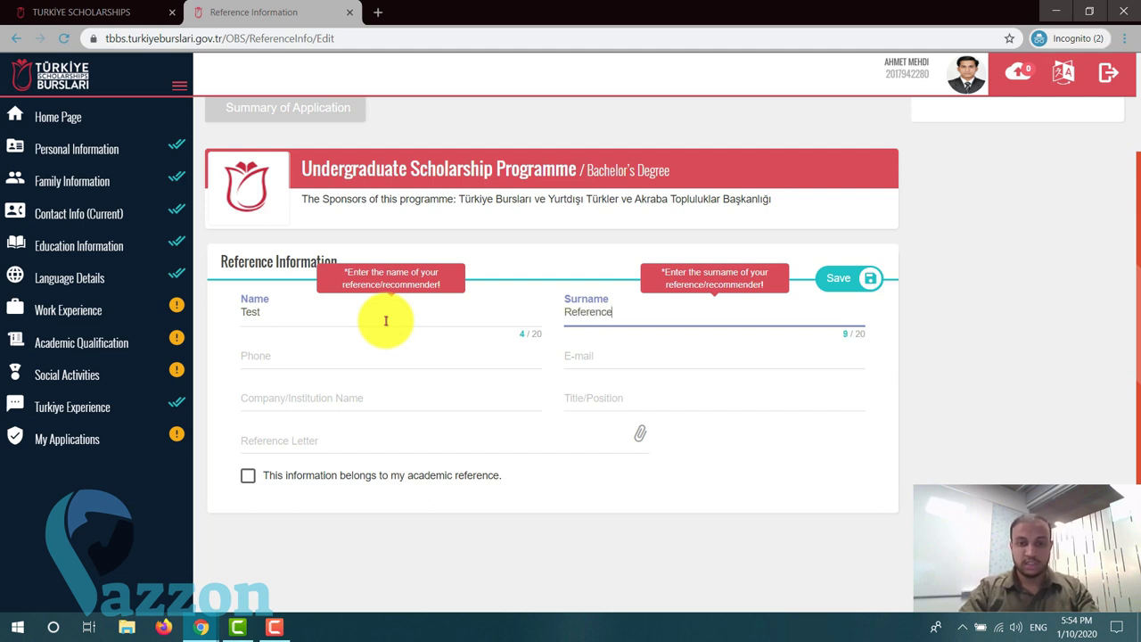
{"action": "left_click", "coordinate": [360, 356]}
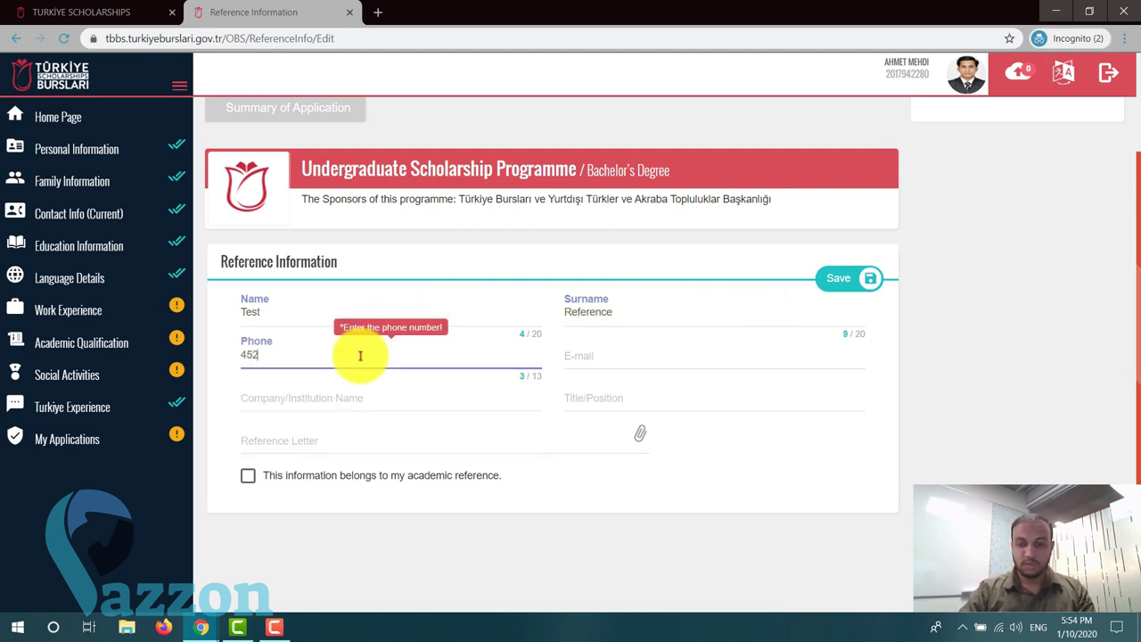
{"action": "left_click", "coordinate": [639, 356]}
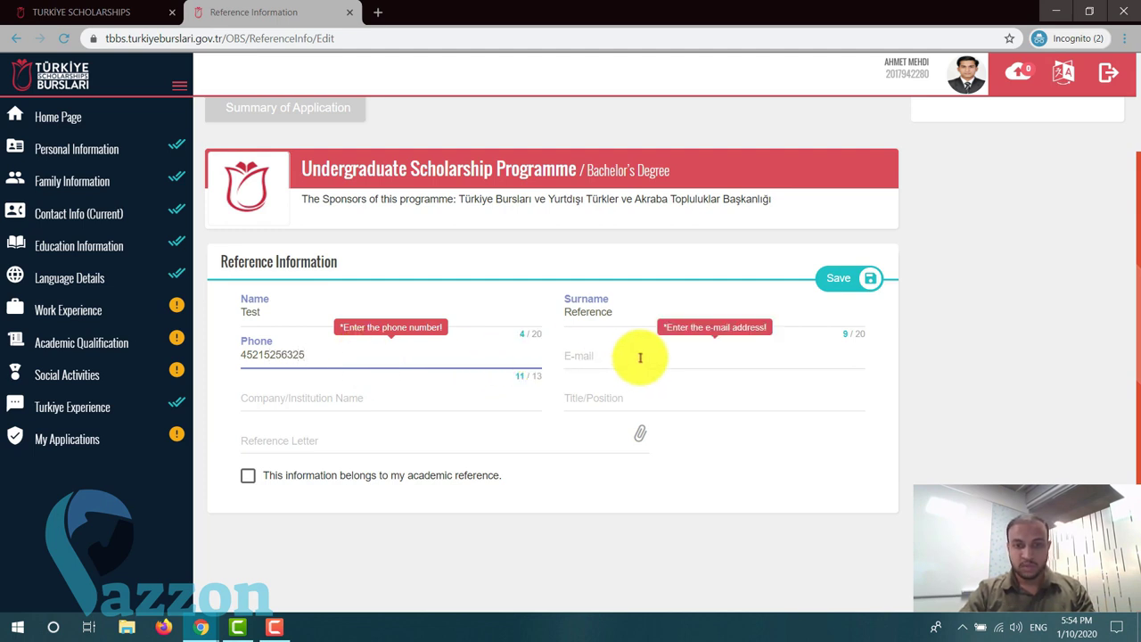
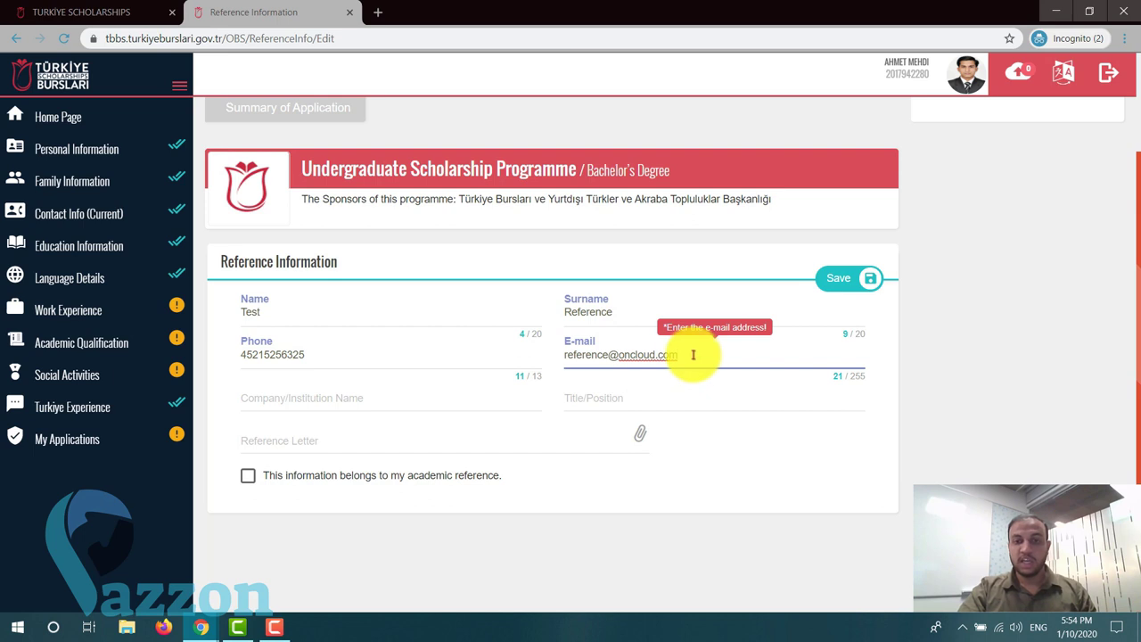
{"action": "left_click_drag", "start_coordinate": [692, 355], "coordinate": [565, 362]}
{"action": "left_click", "coordinate": [565, 358]}
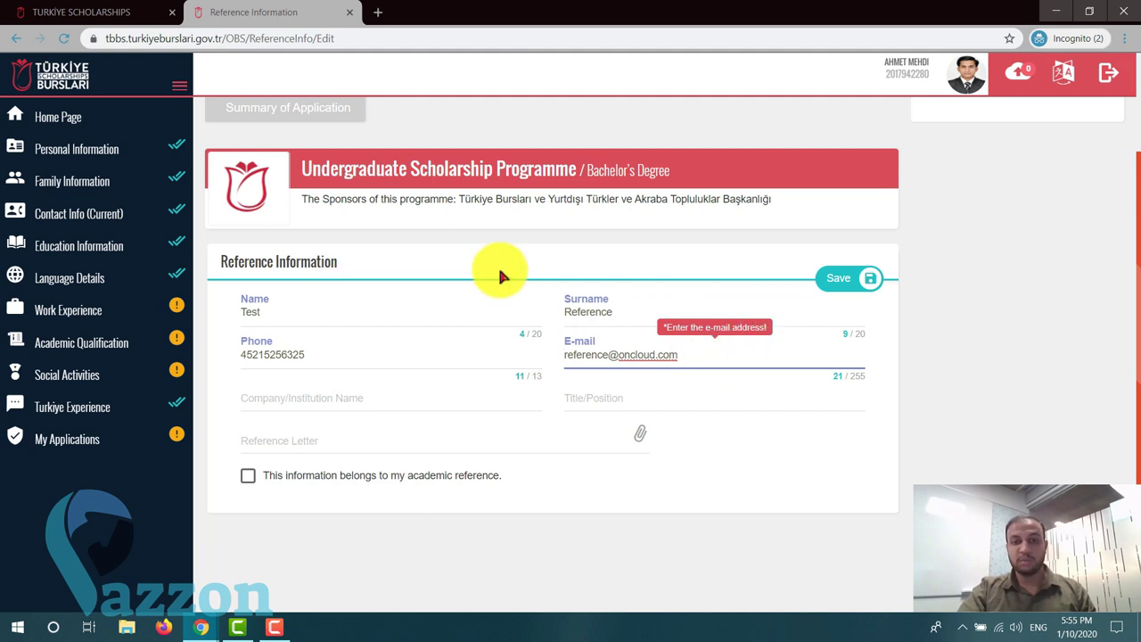
{"action": "mouse_move", "coordinate": [564, 355]}
{"action": "left_mouse_down"}
{"action": "mouse_move", "coordinate": [683, 354]}
{"action": "mouse_move", "coordinate": [561, 354]}
{"action": "left_mouse_up"}
{"action": "left_click", "coordinate": [648, 357]}
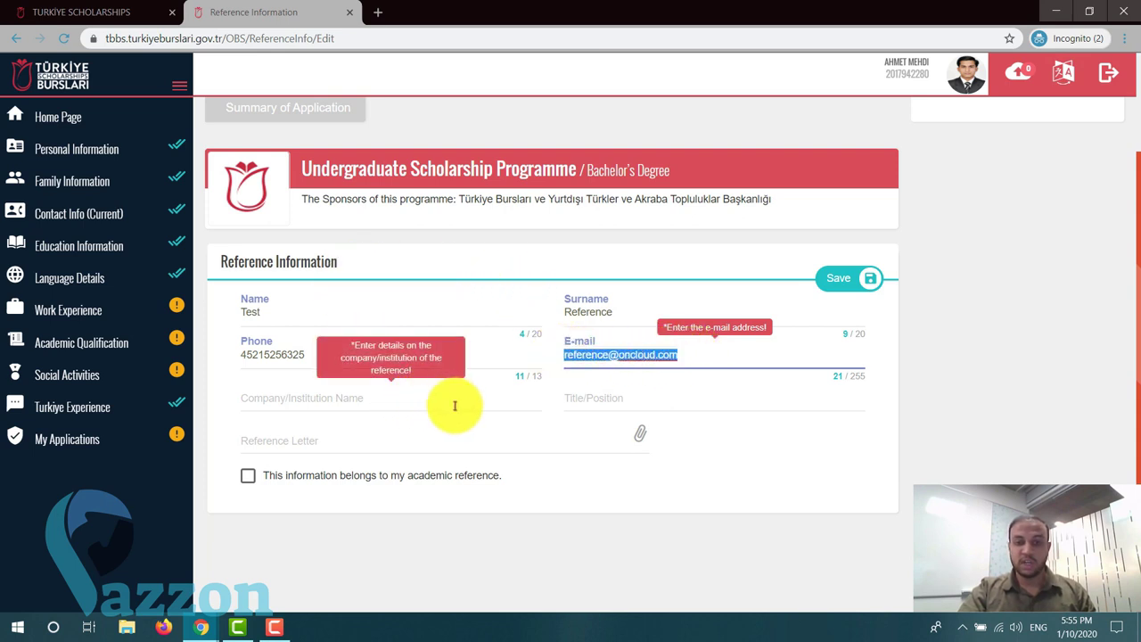
- Enter ABC School as the institution and Principal as the title
{"action": "left_click", "coordinate": [378, 400]}
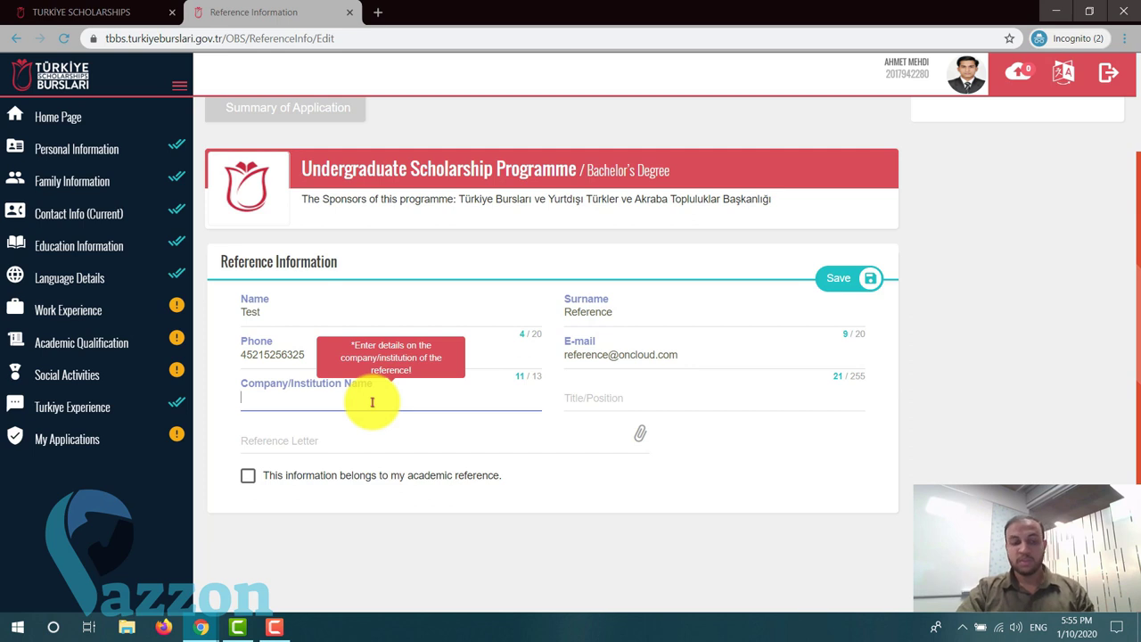
{"action": "type", "text": "ABC"}
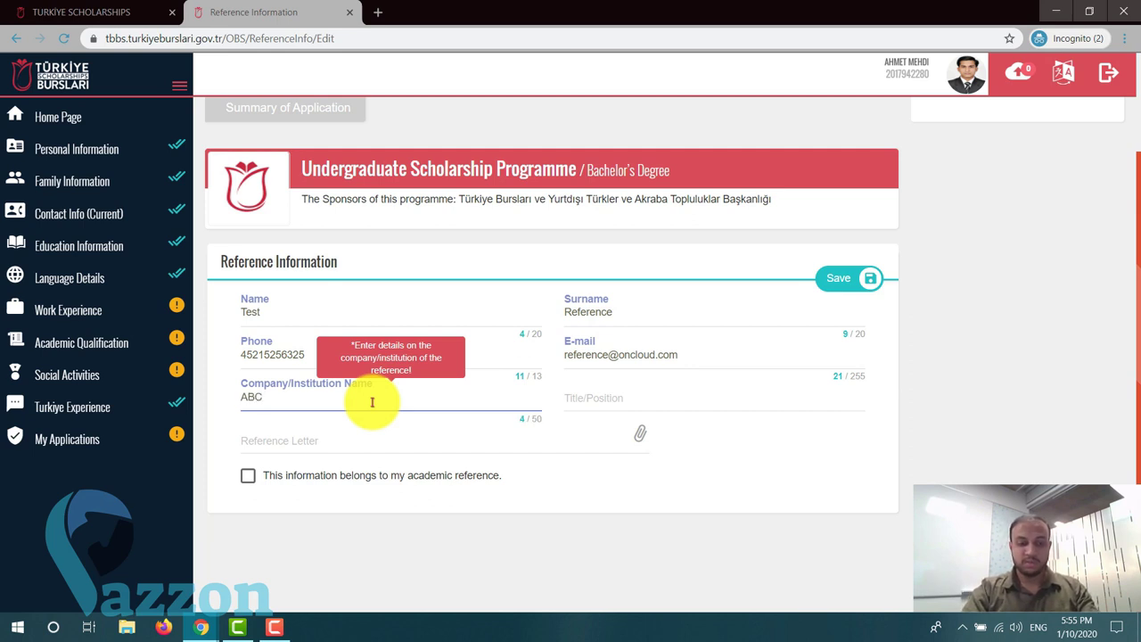
{"action": "type", "text": " Schoo"}
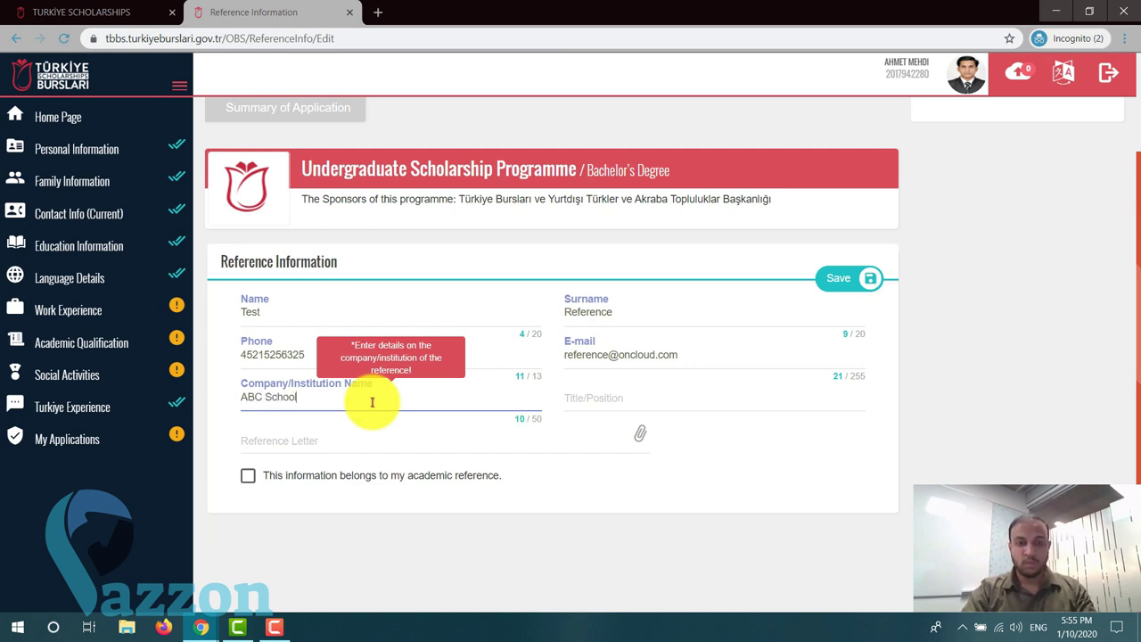
{"action": "type", "text": "l"}
{"action": "left_click", "coordinate": [645, 400]}
{"action": "type", "text": "Principal"}
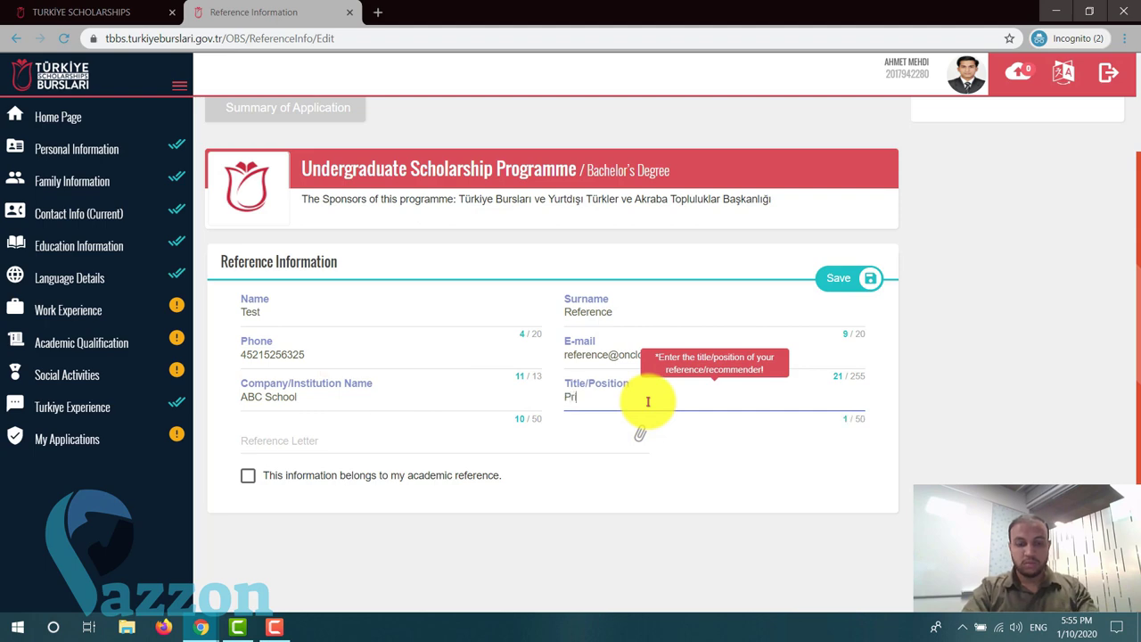
{"action": "left_click", "coordinate": [346, 445]}
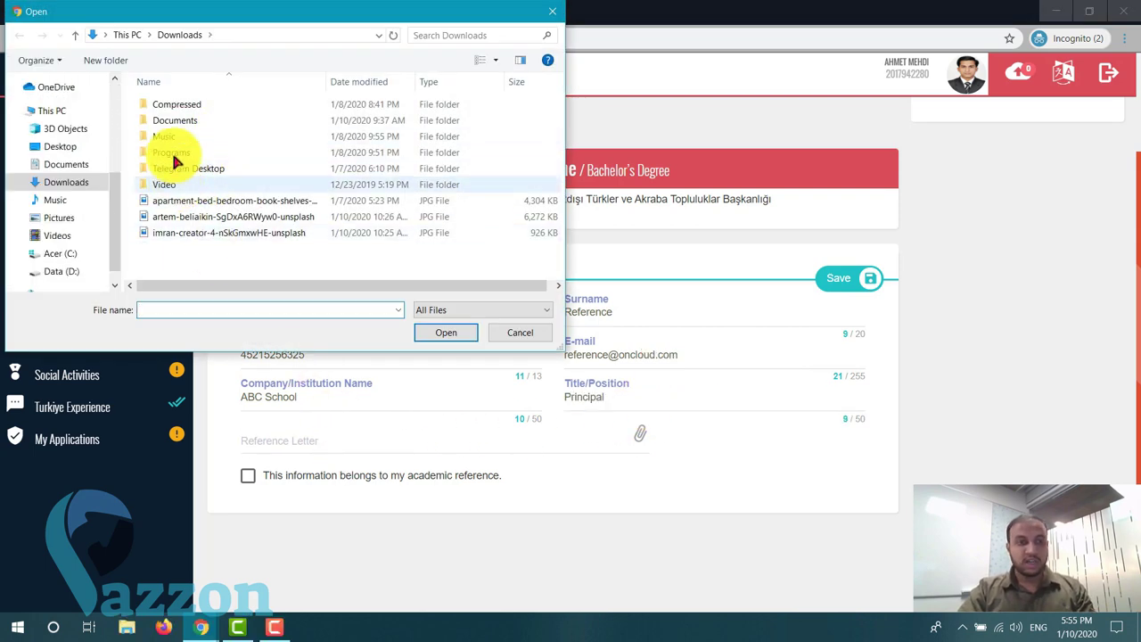
- Attach Reference Letter.pdf from the TBBS folder to the ABC School referee instead of the Diploma file
{"action": "left_click", "coordinate": [81, 164]}
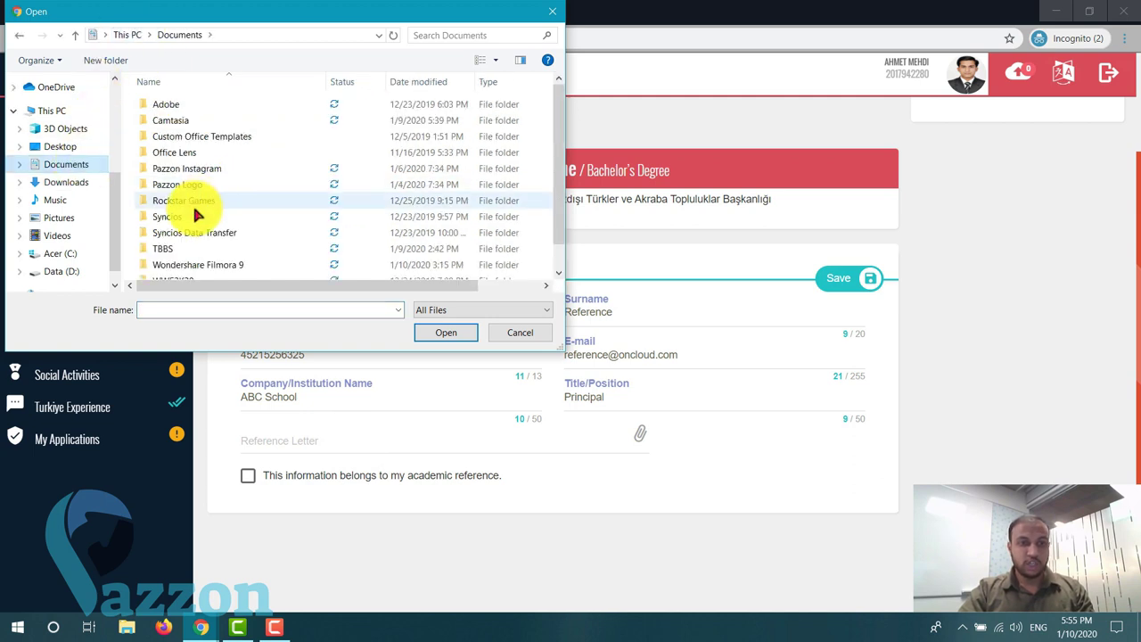
{"action": "scroll", "coordinate": [196, 219], "scroll_direction": "down", "scroll_amount": 1}
{"action": "double_click", "coordinate": [196, 222]}
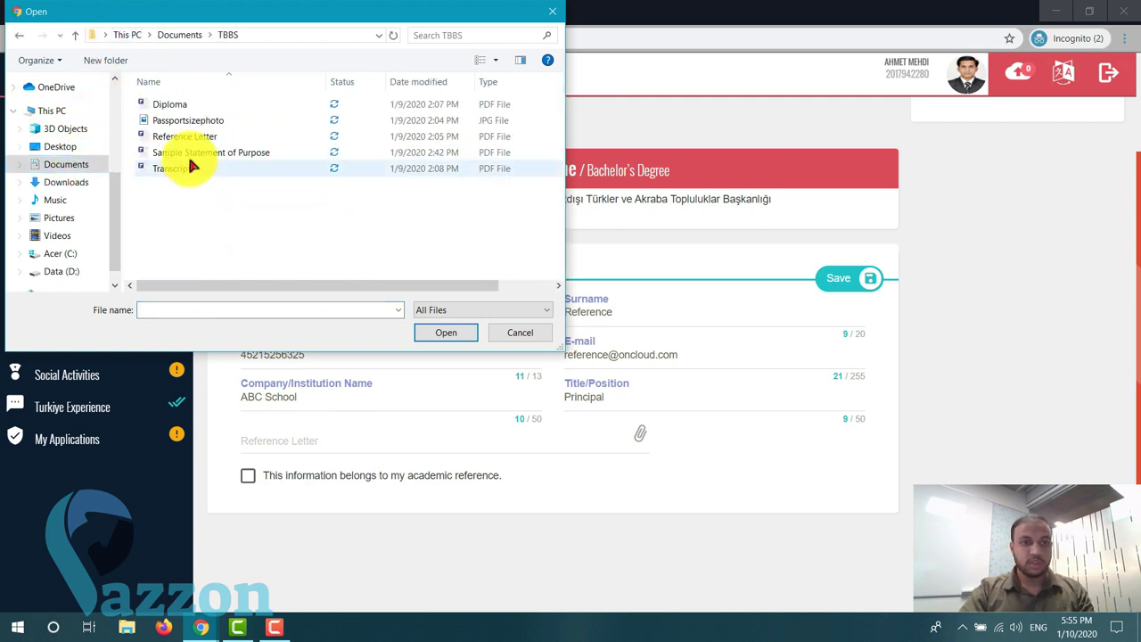
{"action": "double_click", "coordinate": [181, 105]}
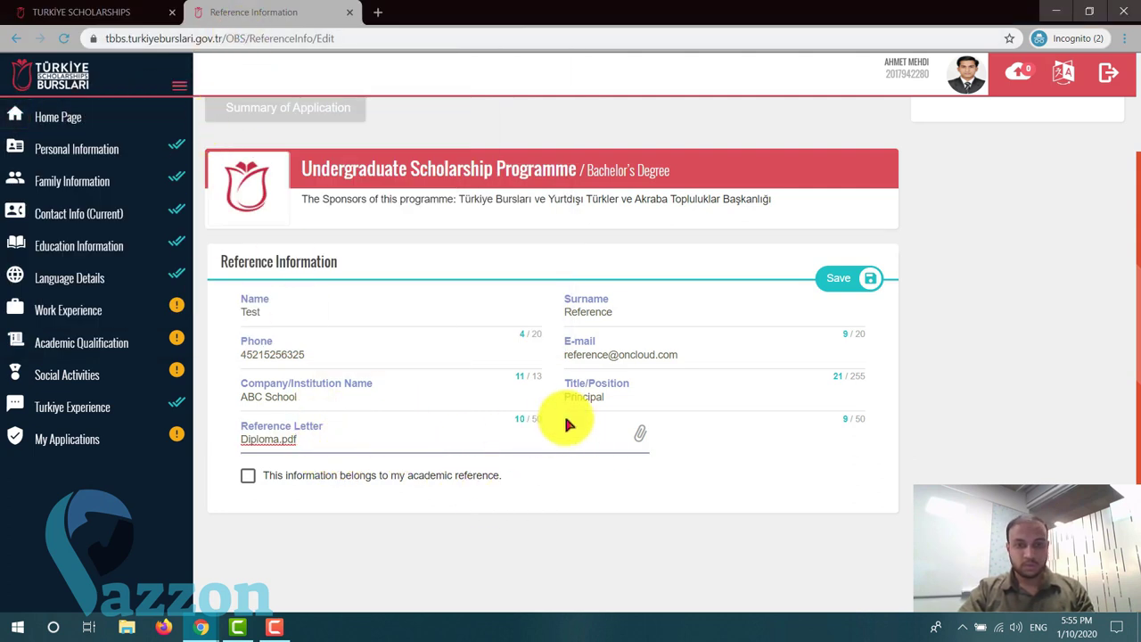
{"action": "left_click", "coordinate": [639, 434]}
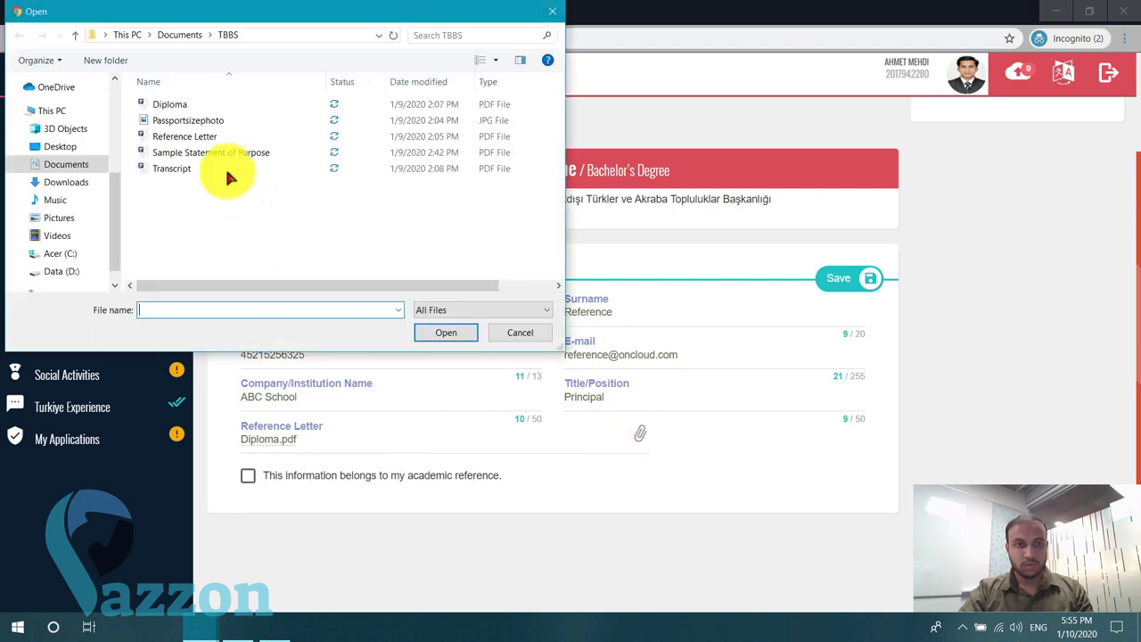
{"action": "double_click", "coordinate": [205, 141]}
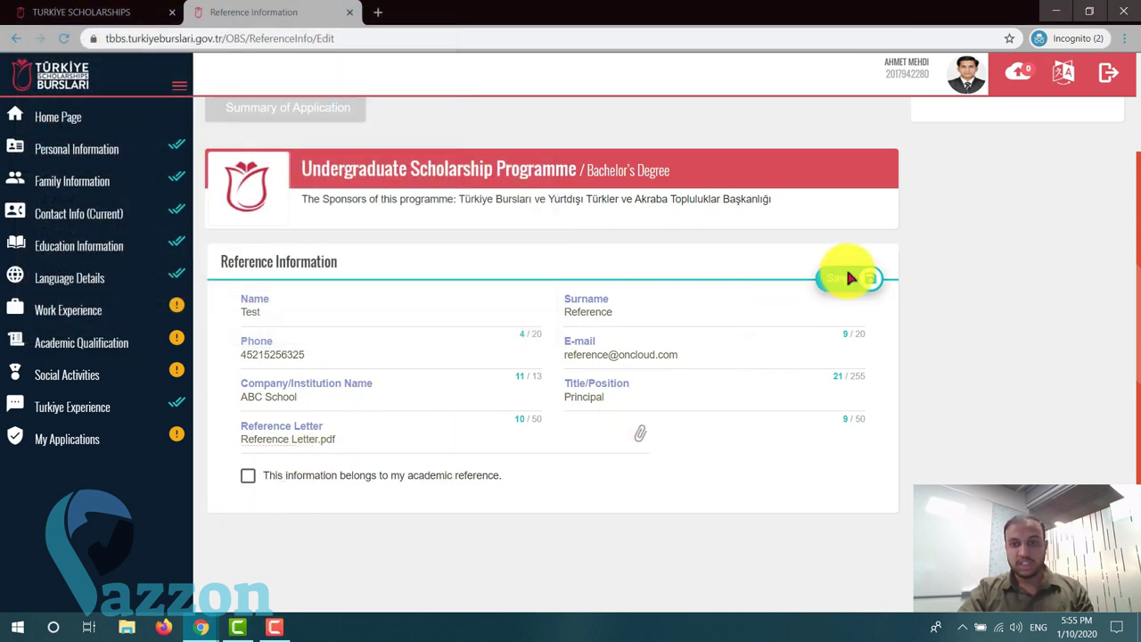
- Save the ABC School reference and open a blank referee form
{"action": "left_click", "coordinate": [843, 277]}
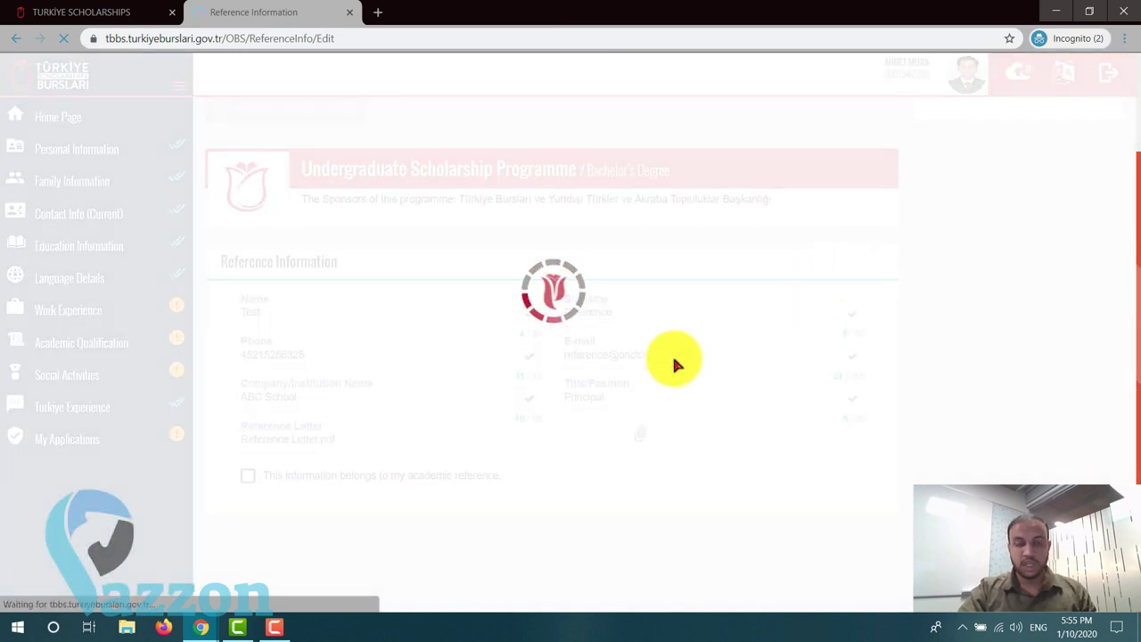
{"action": "scroll", "coordinate": [597, 395], "scroll_direction": "down", "scroll_amount": 2}
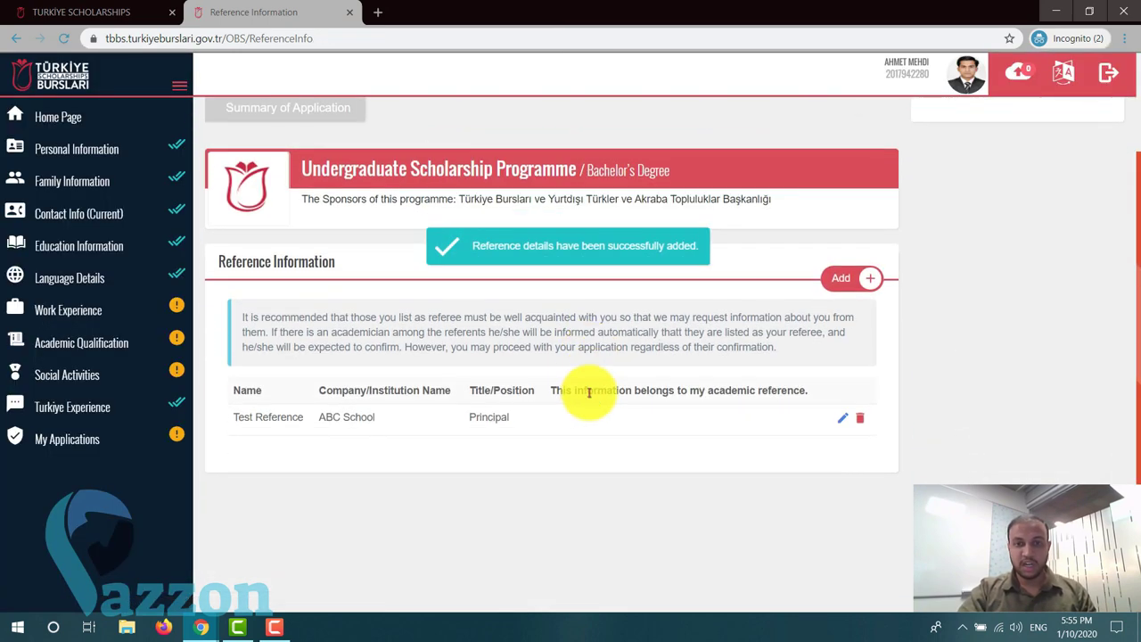
{"action": "left_click", "coordinate": [850, 278]}
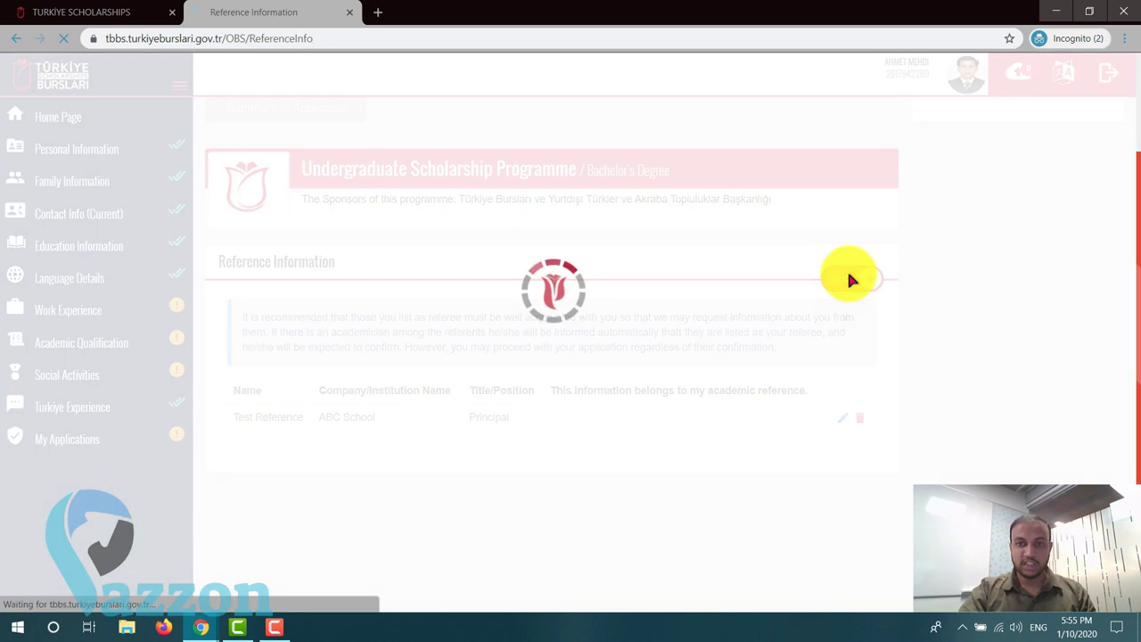
{"action": "scroll", "coordinate": [364, 409], "scroll_direction": "down", "scroll_amount": 2}
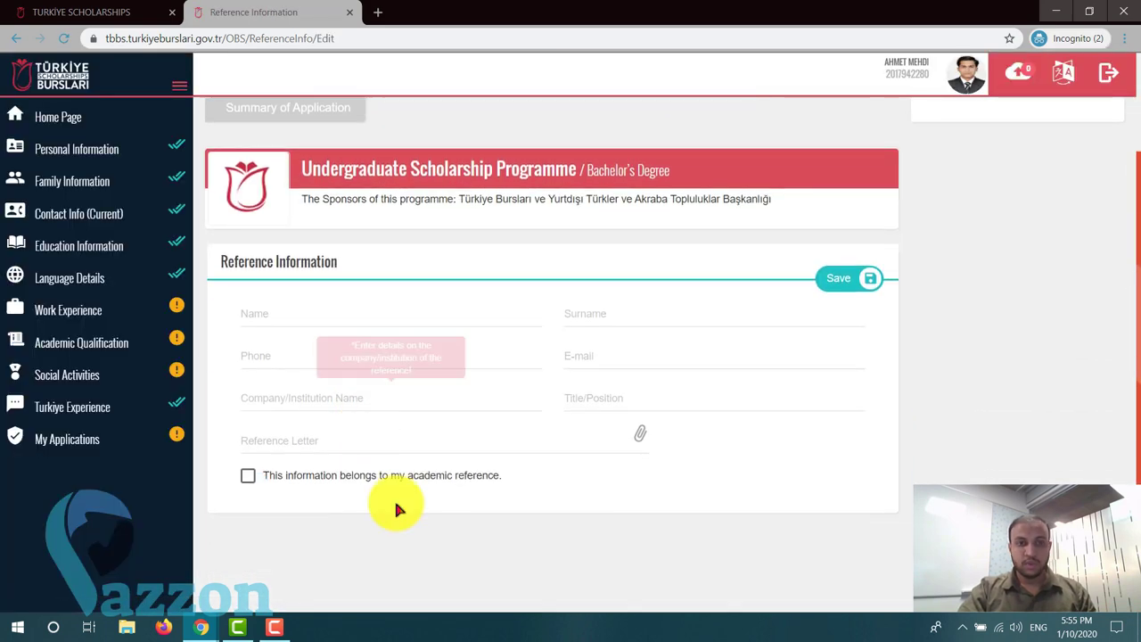
- Enter the second referee's first name, surname, phone number and e-mail address
{"action": "left_click", "coordinate": [374, 320]}
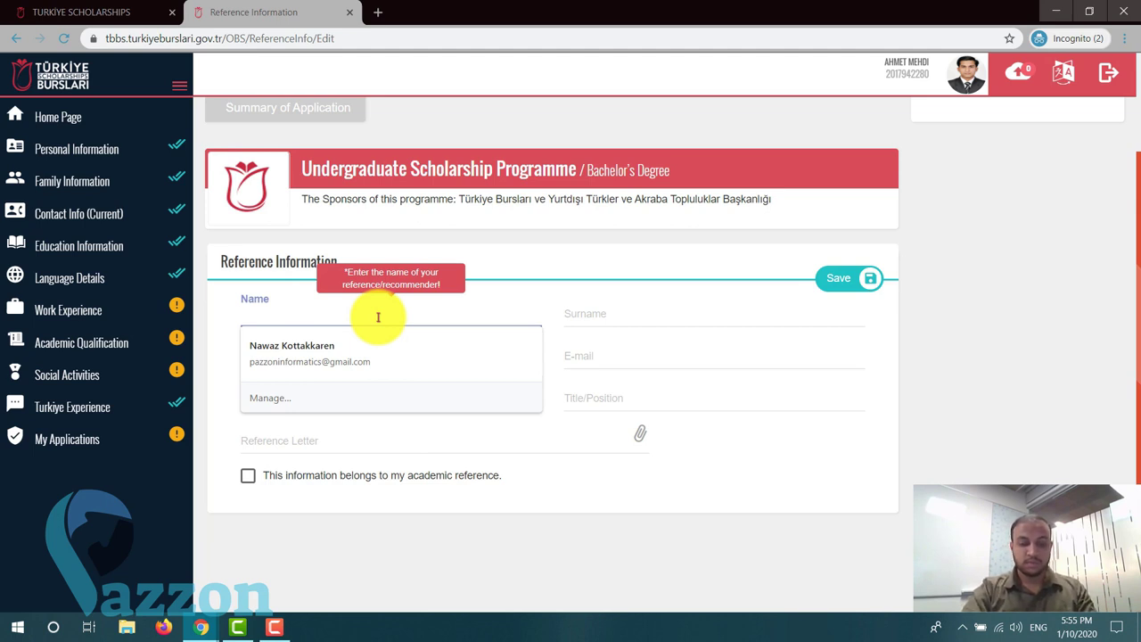
{"action": "type", "text": "Next"}
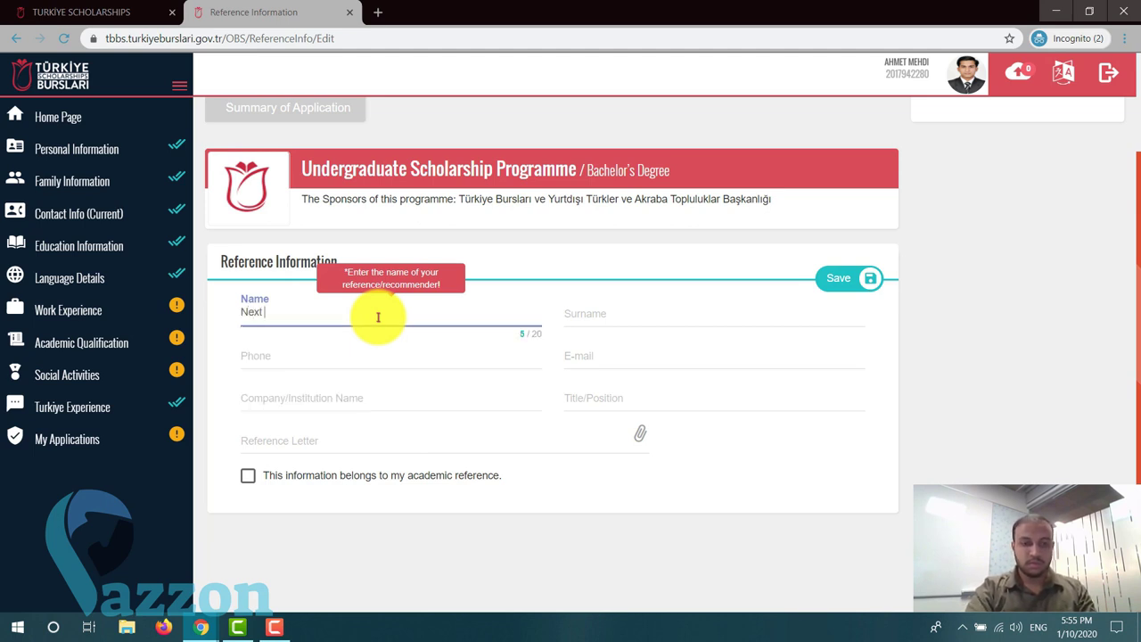
{"action": "key", "text": "Tab"}
{"action": "type", "text": "Reference"}
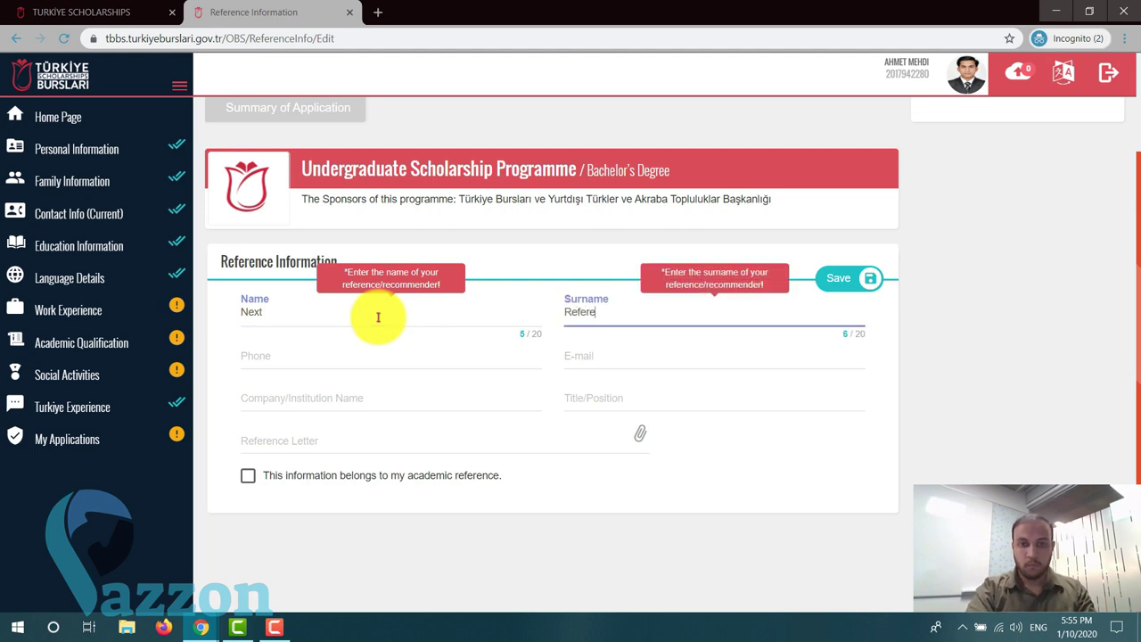
{"action": "left_click", "coordinate": [348, 354]}
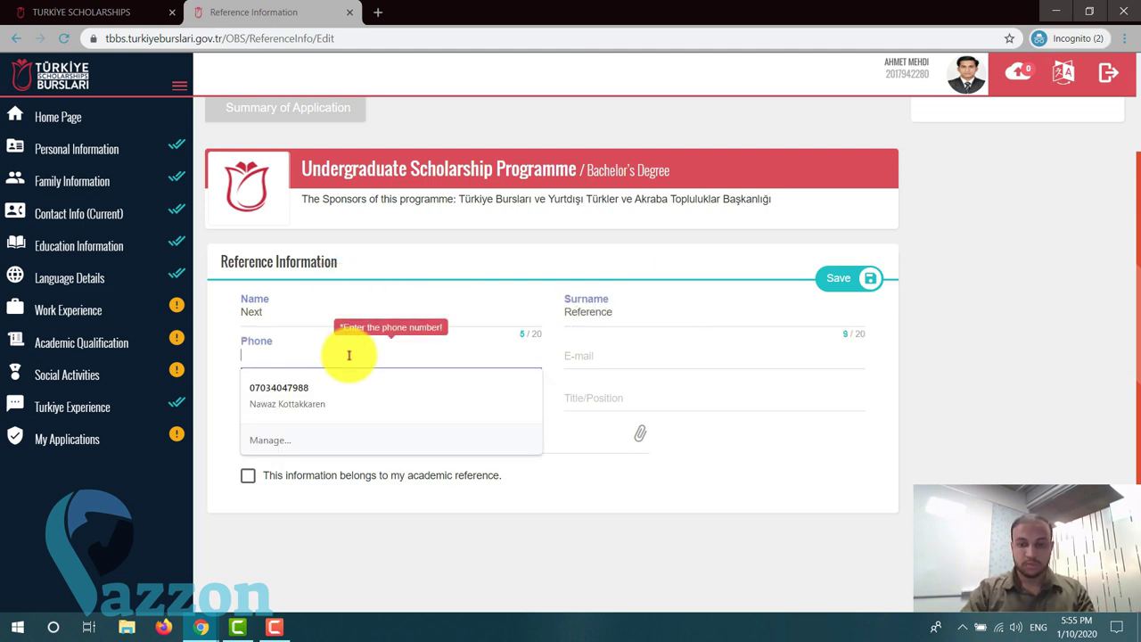
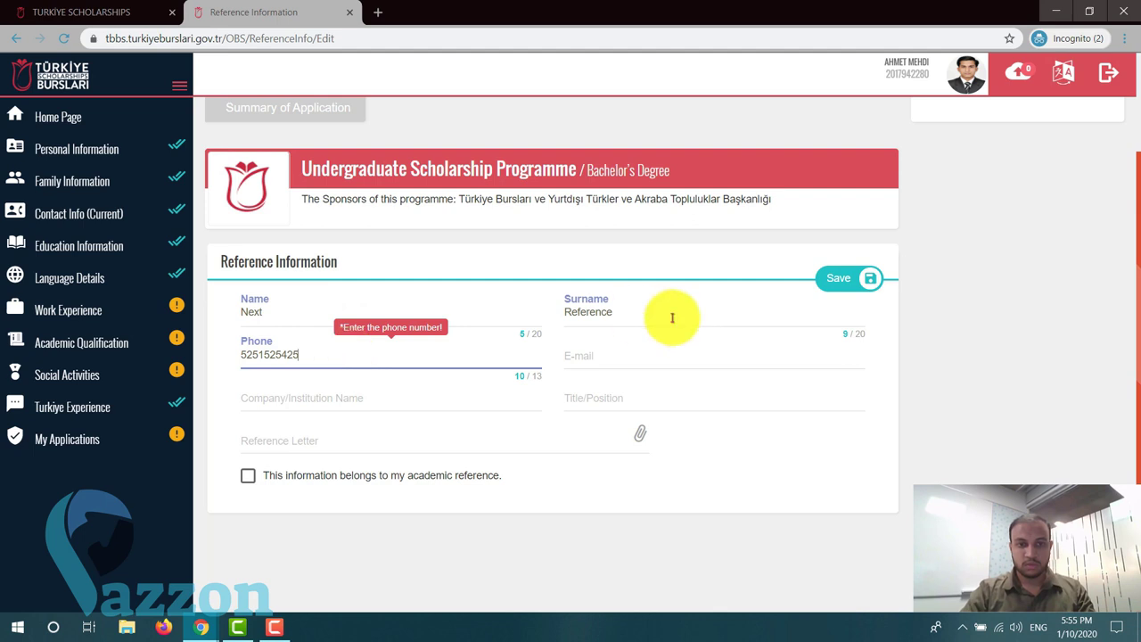
{"action": "left_click", "coordinate": [639, 361]}
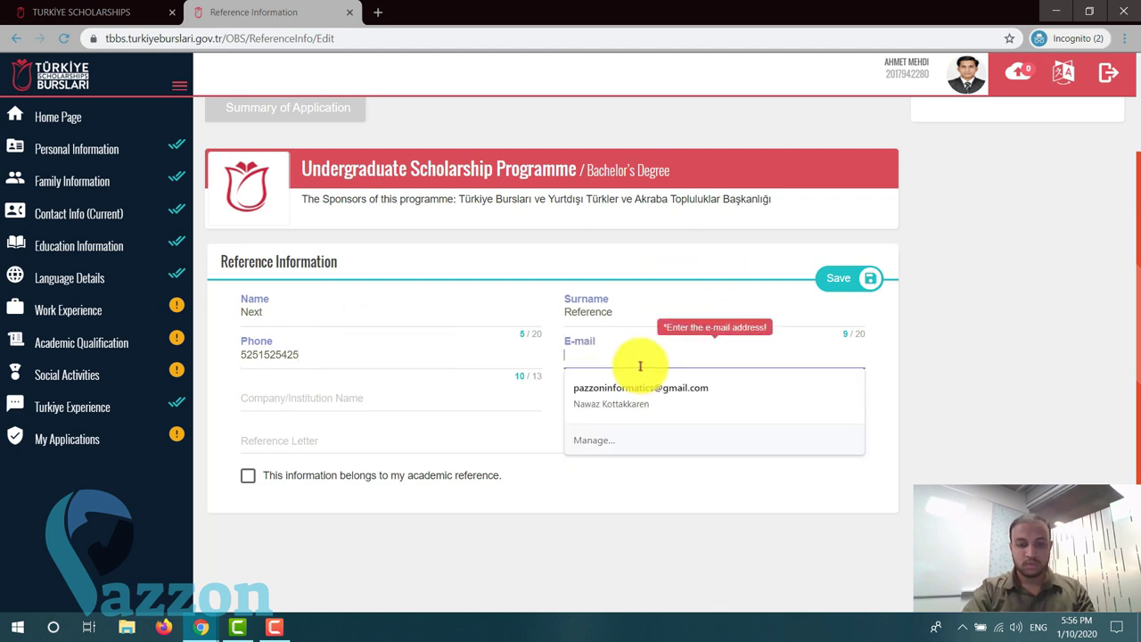
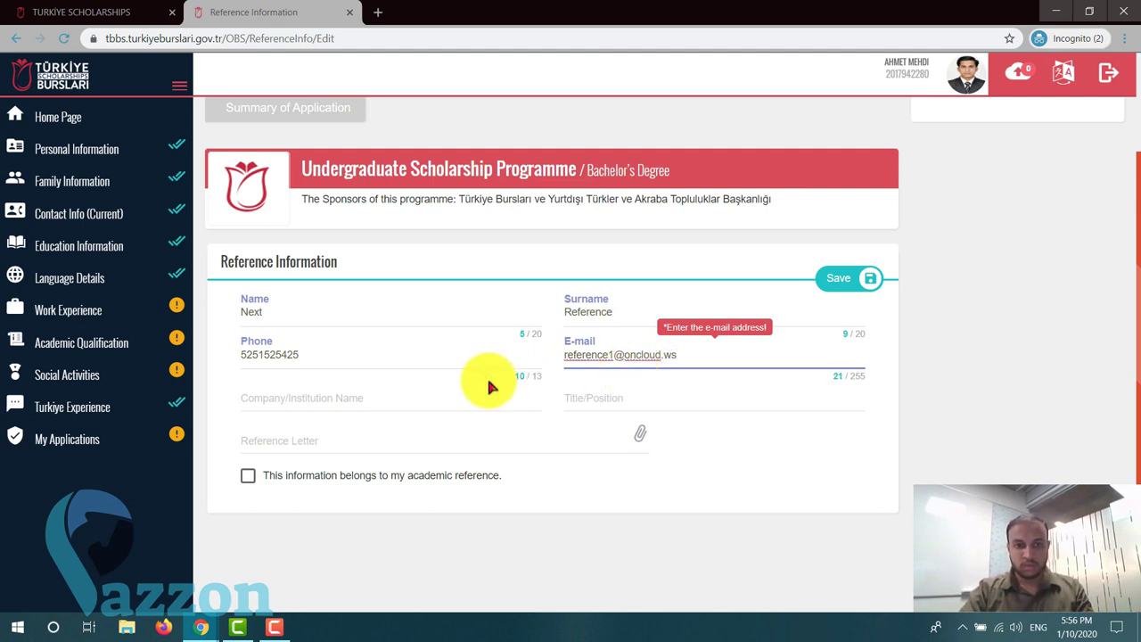
- Set company DDD Organisation and title President, attach Reference Letter.pdf, and save the referee
{"action": "left_click", "coordinate": [459, 387]}
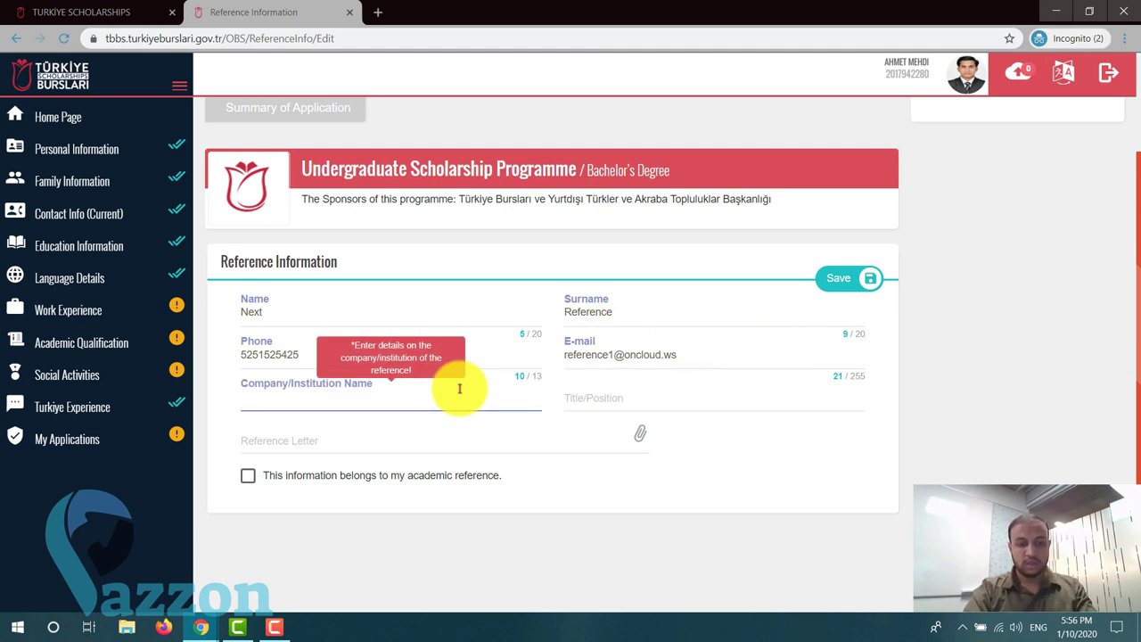
{"action": "type", "text": "DDD Organisation"}
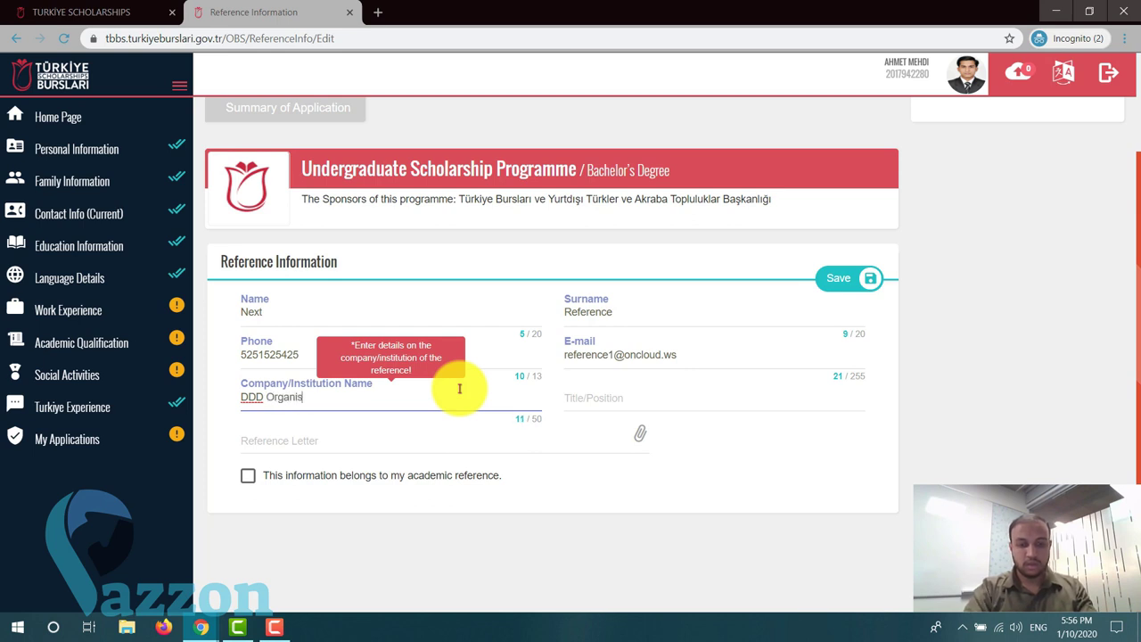
{"action": "left_click", "coordinate": [582, 393]}
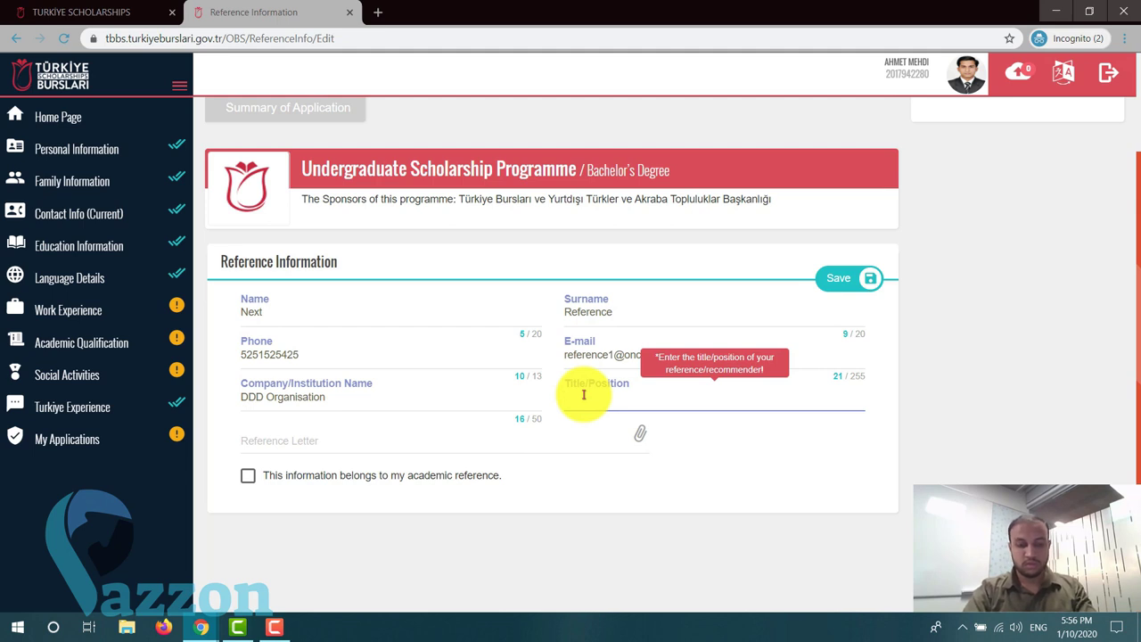
{"action": "type", "text": "President"}
{"action": "left_click", "coordinate": [390, 445]}
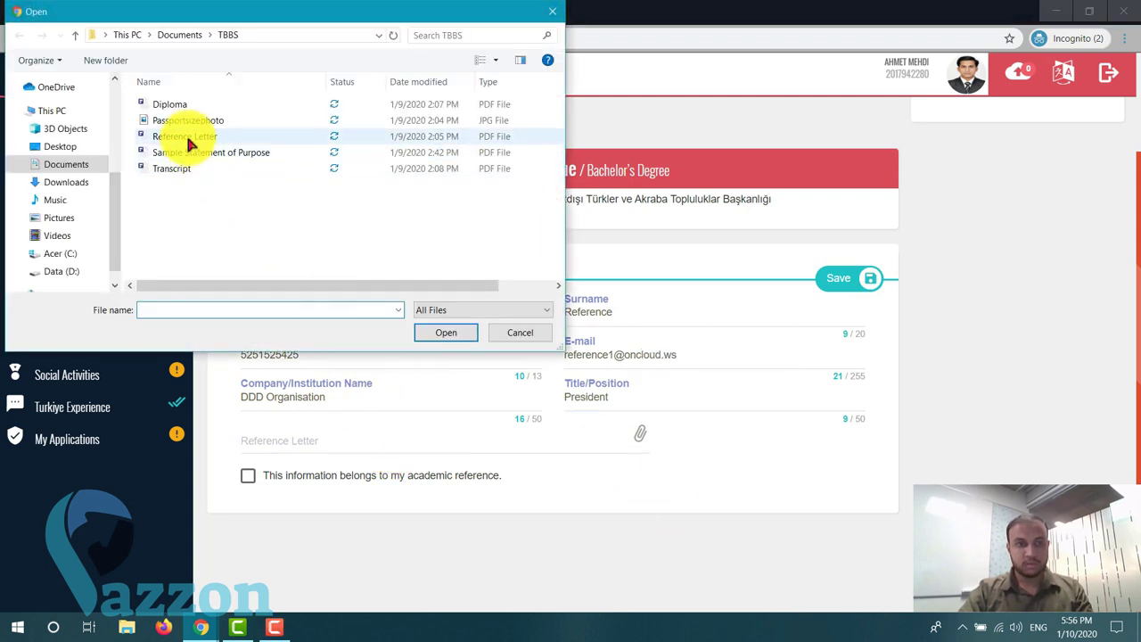
{"action": "double_click", "coordinate": [186, 136]}
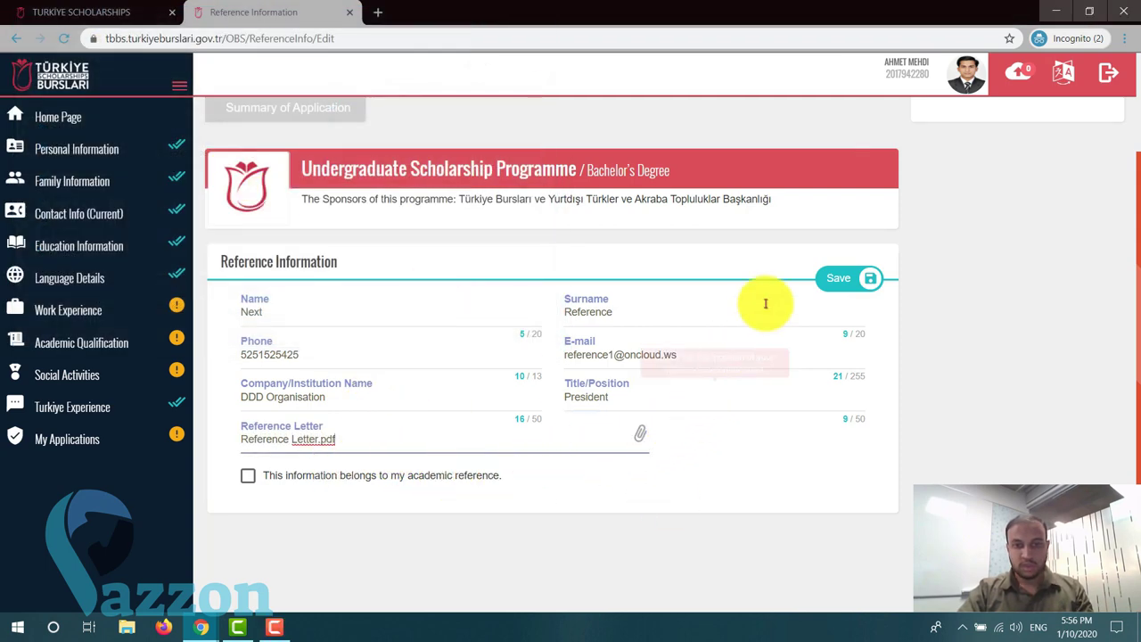
{"action": "left_click", "coordinate": [851, 280]}
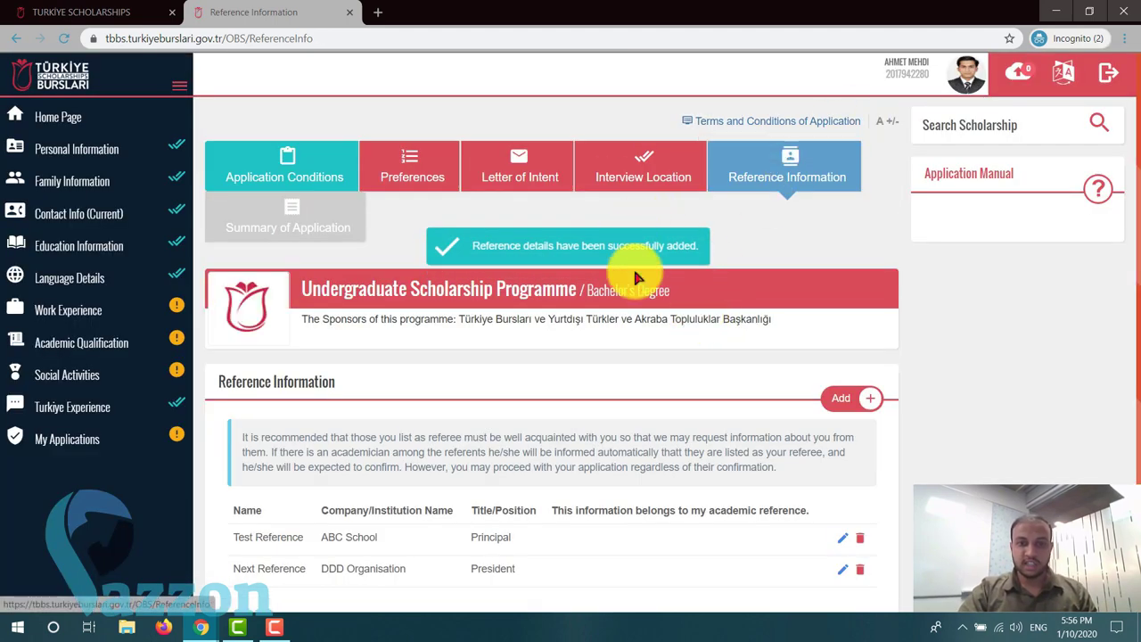
{"action": "scroll", "coordinate": [639, 276], "scroll_direction": "down", "scroll_amount": 1}
{"action": "scroll", "coordinate": [645, 288], "scroll_direction": "up", "scroll_amount": 1}
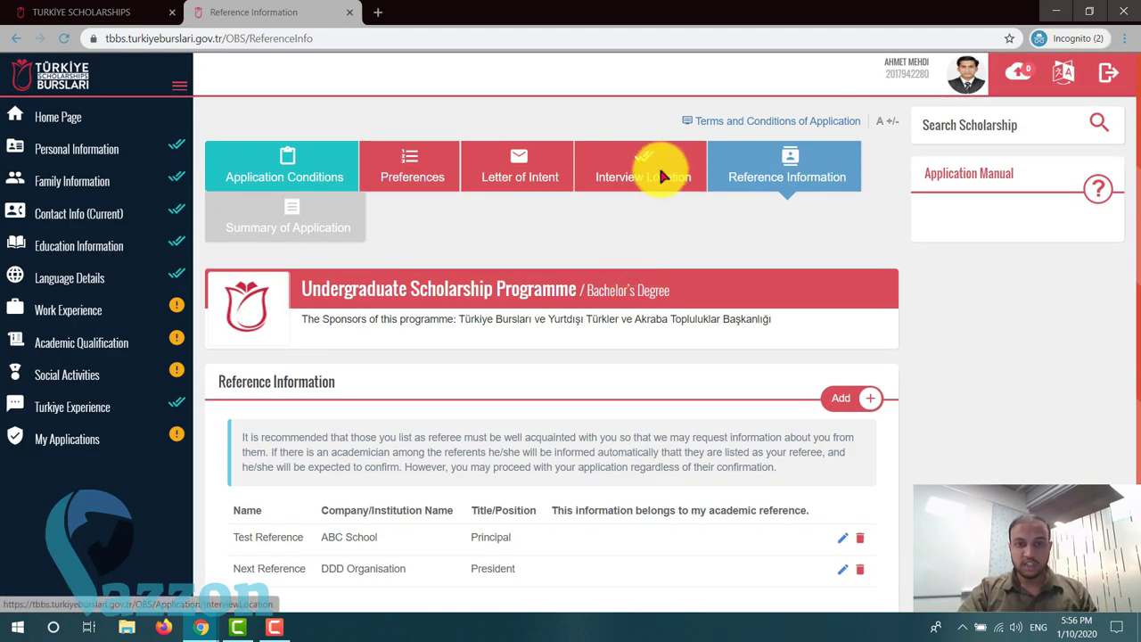
{"action": "scroll", "coordinate": [693, 288], "scroll_direction": "down", "scroll_amount": 1}
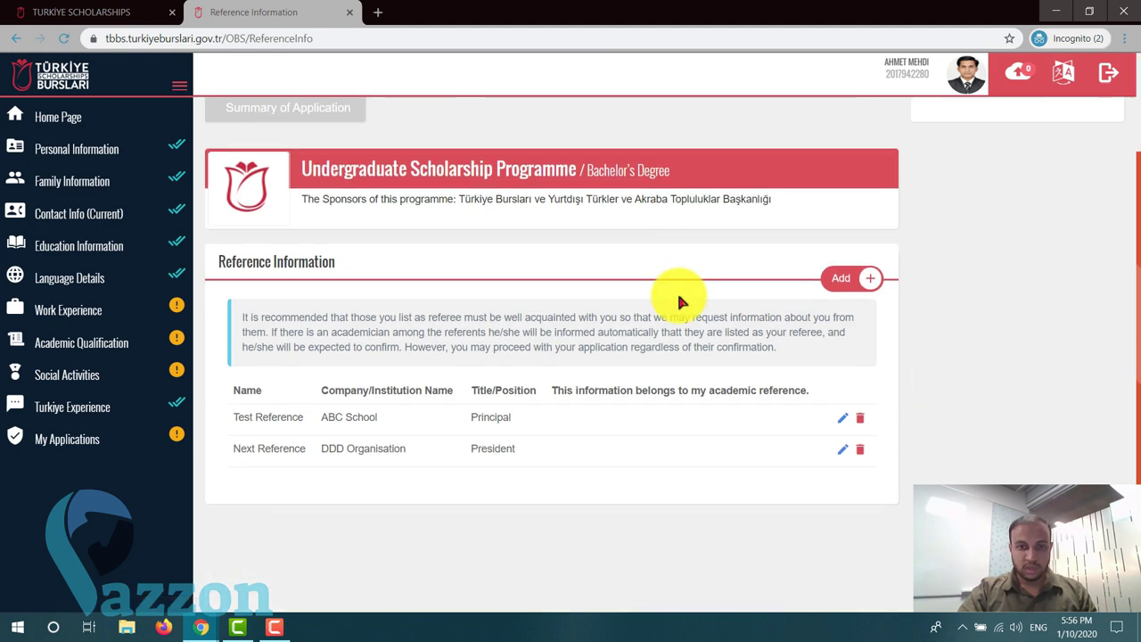
{"action": "scroll", "coordinate": [677, 291], "scroll_direction": "up", "scroll_amount": 1}
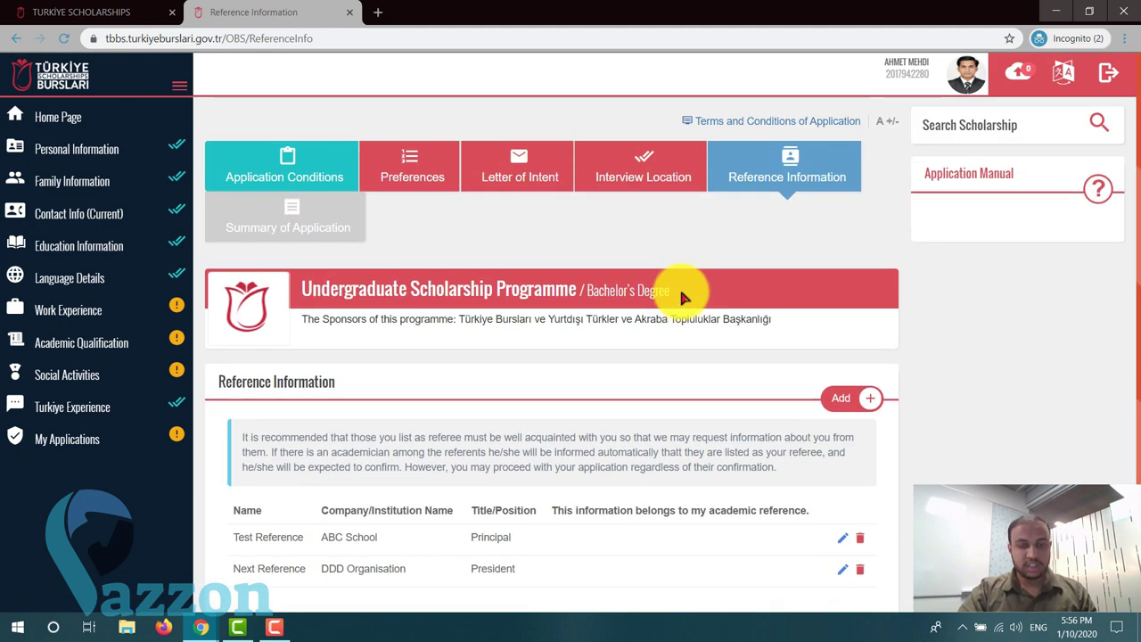
- Go to the Preferences page and read the note on undergraduate candidates' preference rules
{"action": "left_click", "coordinate": [417, 176]}
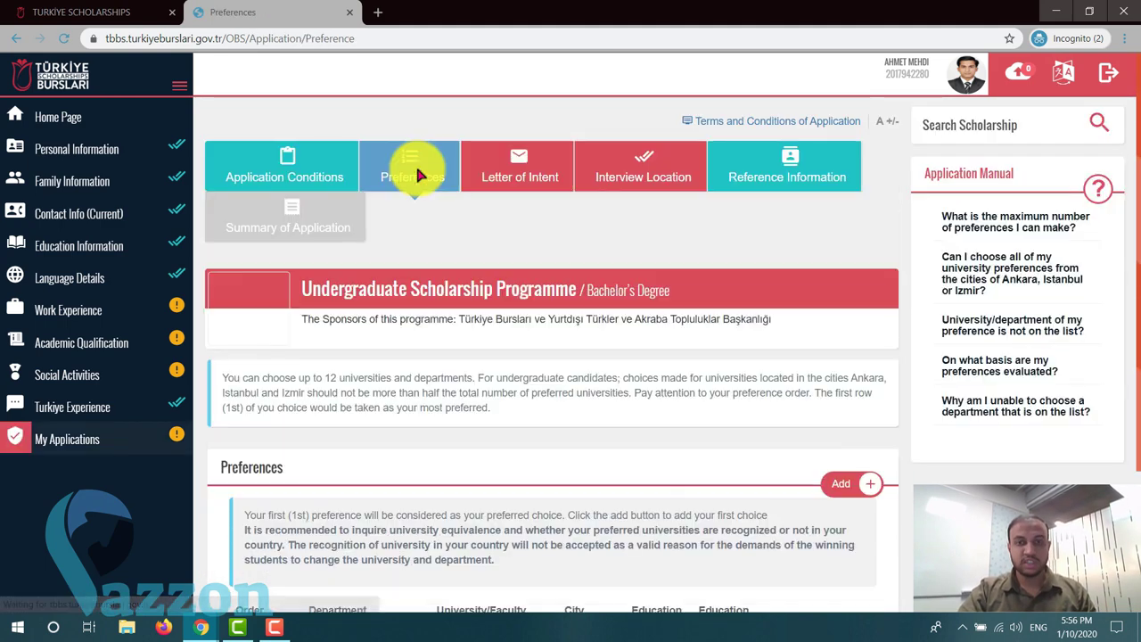
{"action": "scroll", "coordinate": [588, 289], "scroll_direction": "down", "scroll_amount": 2}
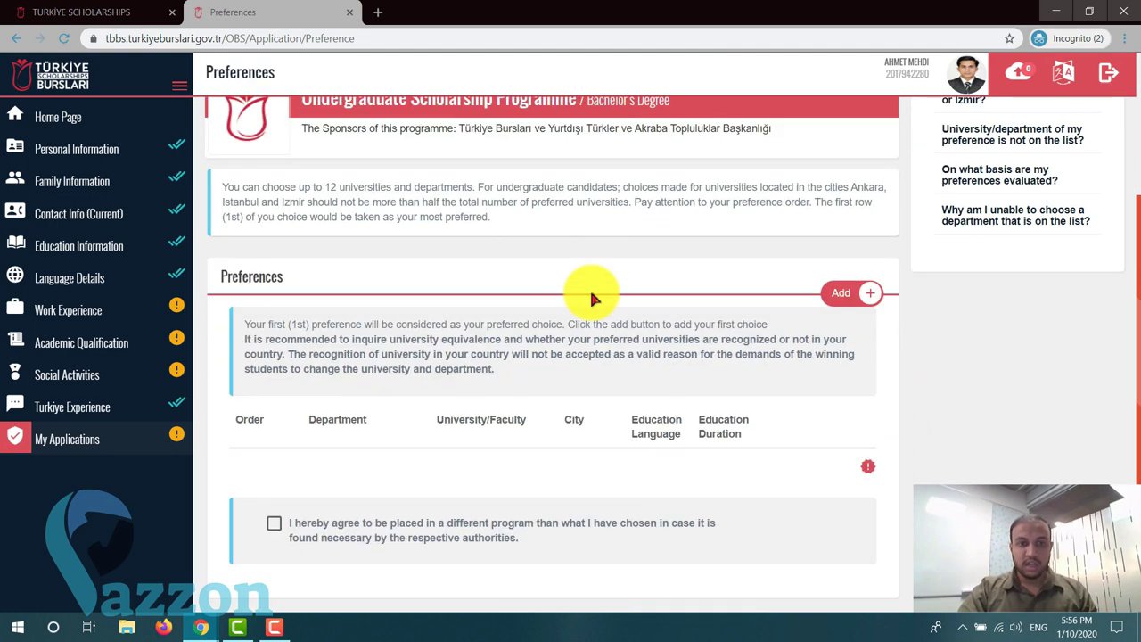
{"action": "scroll", "coordinate": [589, 294], "scroll_direction": "up", "scroll_amount": 1}
{"action": "left_click_drag", "start_coordinate": [278, 262], "coordinate": [488, 261]}
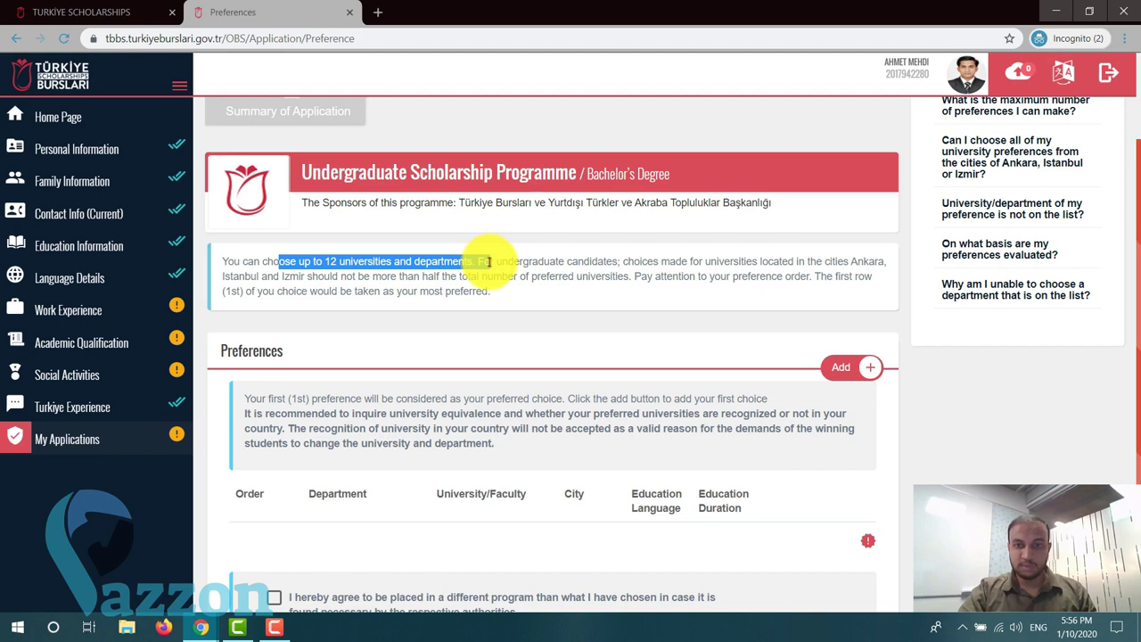
{"action": "left_click", "coordinate": [488, 261]}
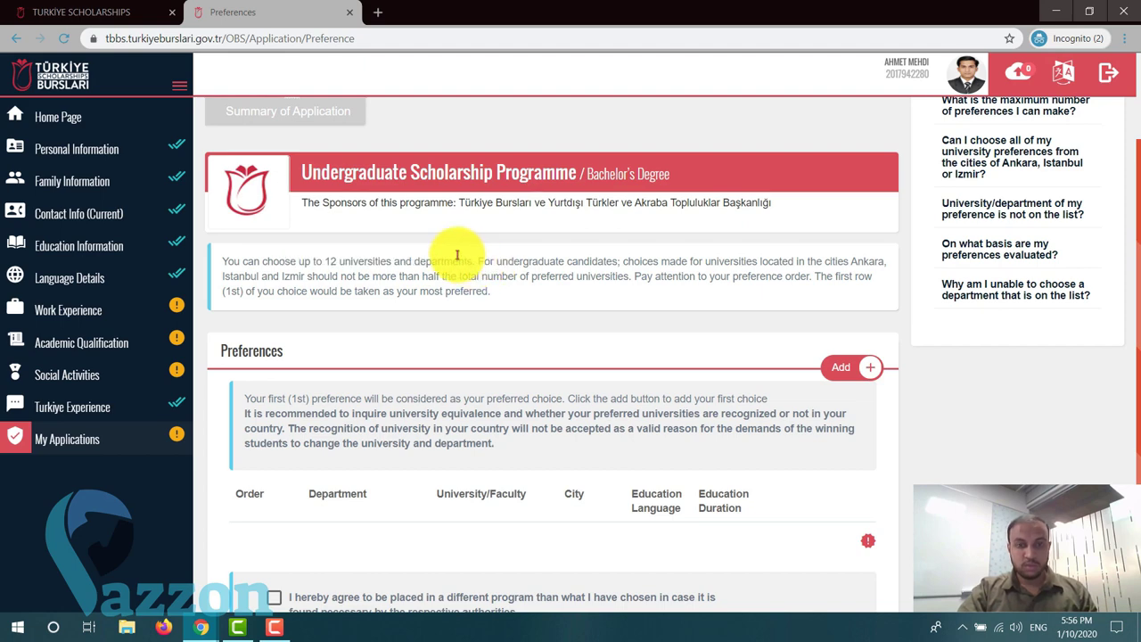
{"action": "left_click_drag", "start_coordinate": [473, 261], "coordinate": [613, 263]}
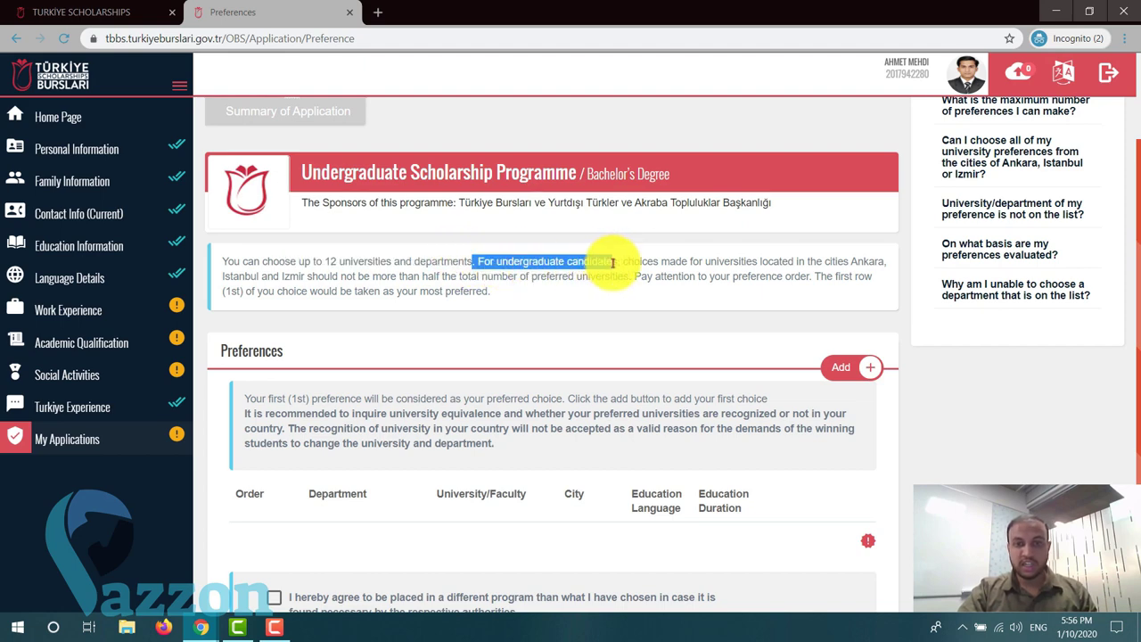
{"action": "left_click", "coordinate": [618, 263]}
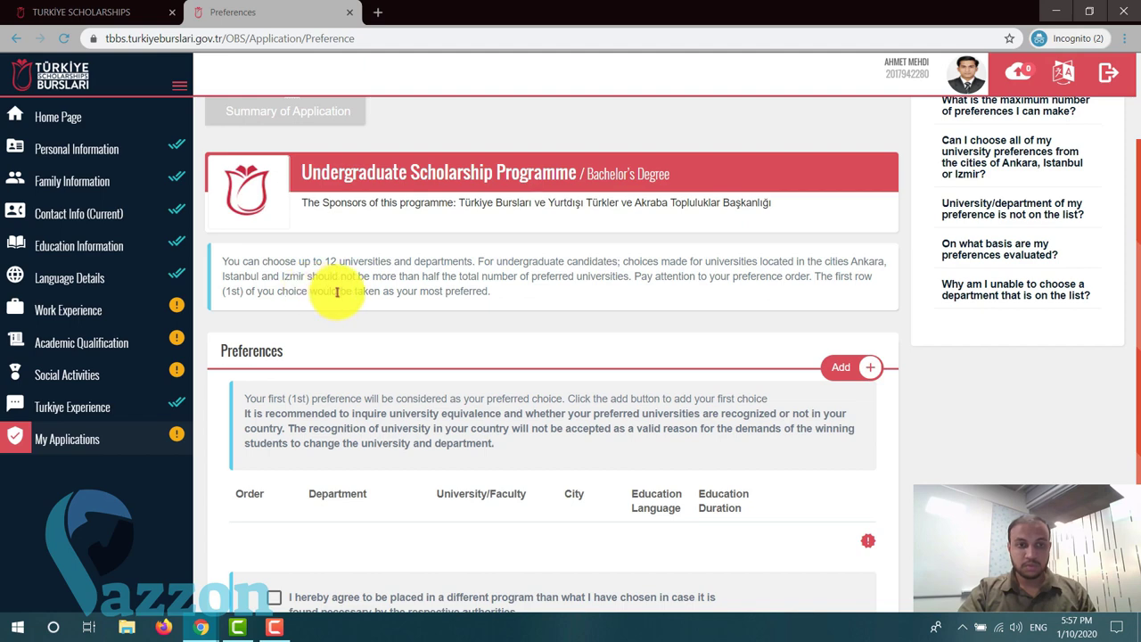
{"action": "scroll", "coordinate": [361, 319], "scroll_direction": "down", "scroll_amount": 1}
{"action": "scroll", "coordinate": [360, 316], "scroll_direction": "up", "scroll_amount": 1}
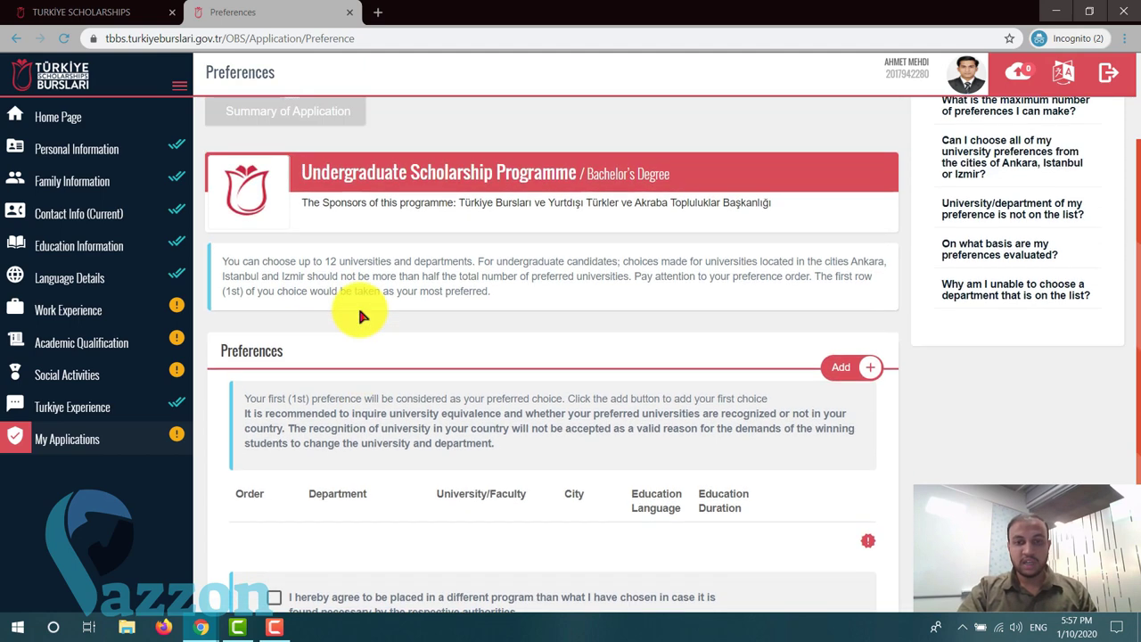
{"action": "scroll", "coordinate": [360, 316], "scroll_direction": "down", "scroll_amount": 1}
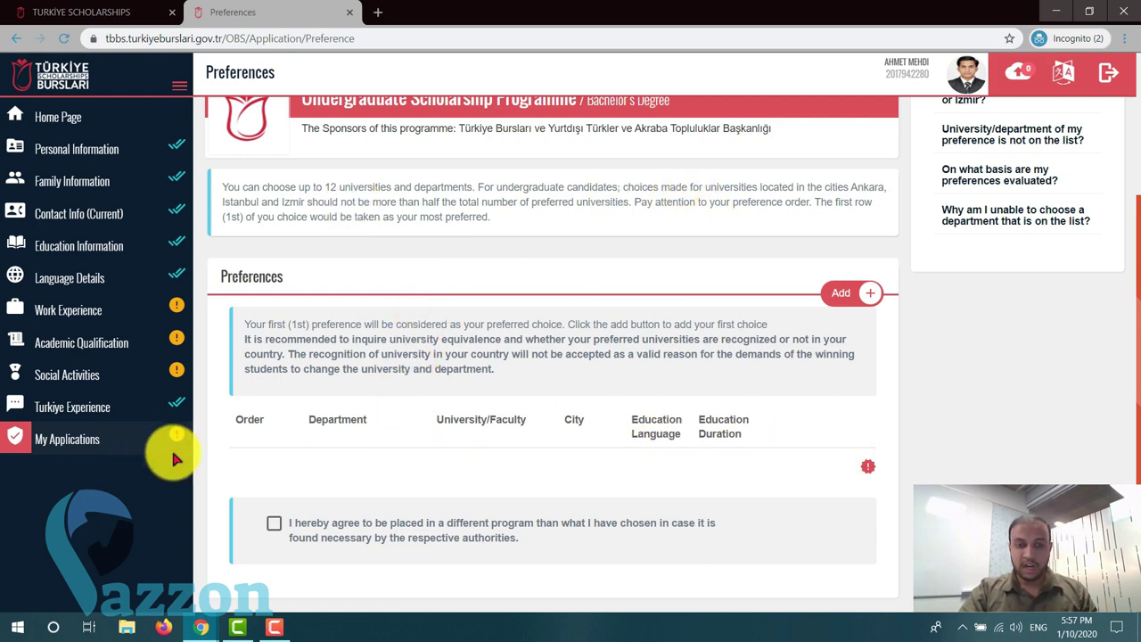
- Open the Add New Preference dialog and scroll through the department list
{"action": "left_click", "coordinate": [848, 294]}
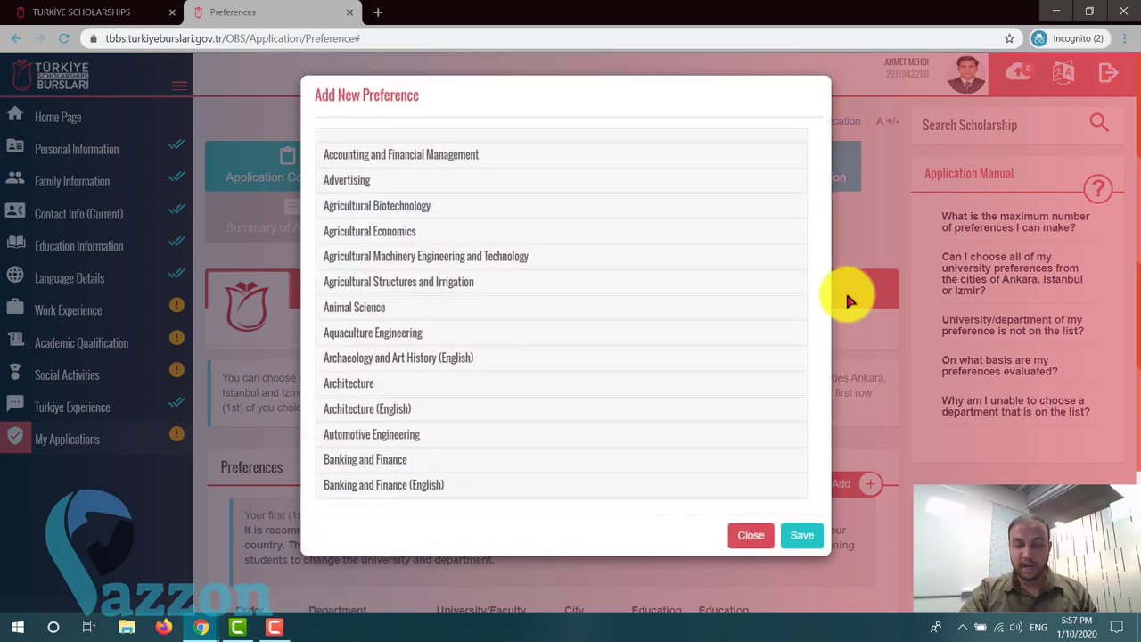
{"action": "scroll", "coordinate": [419, 230], "scroll_direction": "down", "scroll_amount": 20}
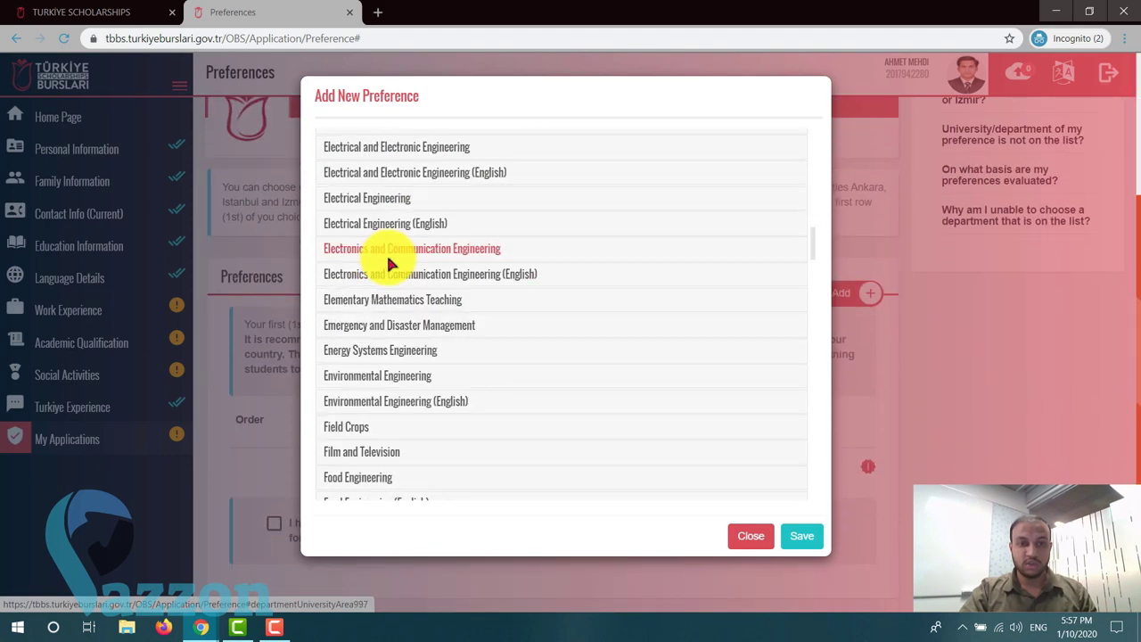
{"action": "scroll", "coordinate": [388, 264], "scroll_direction": "down", "scroll_amount": 15}
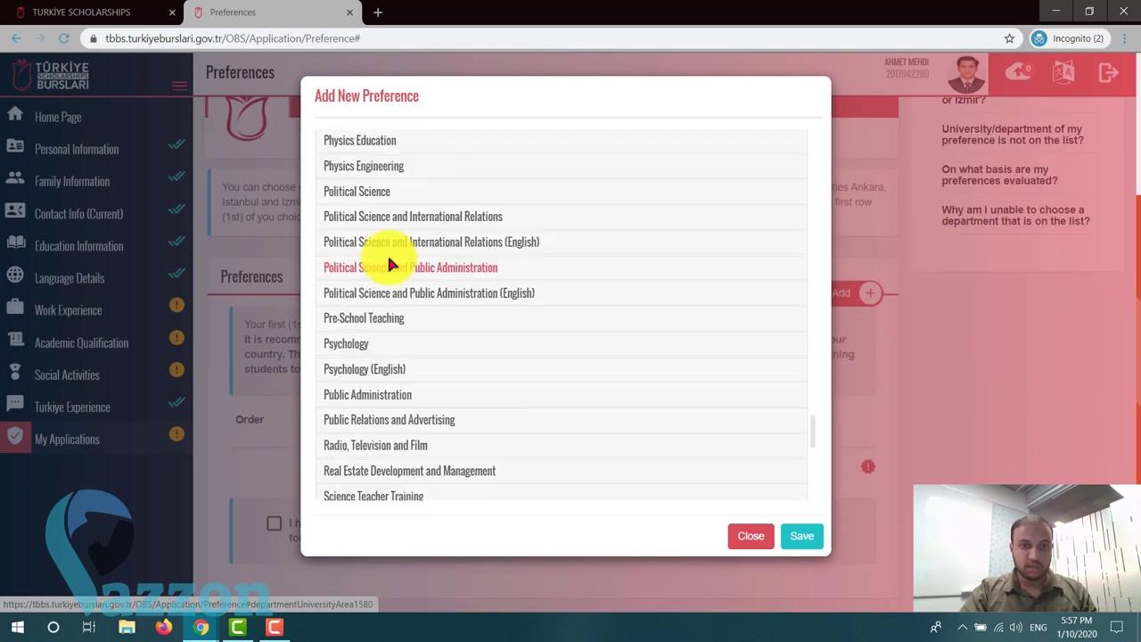
{"action": "scroll", "coordinate": [388, 264], "scroll_direction": "up", "scroll_amount": 15}
{"action": "scroll", "coordinate": [389, 264], "scroll_direction": "up", "scroll_amount": 12}
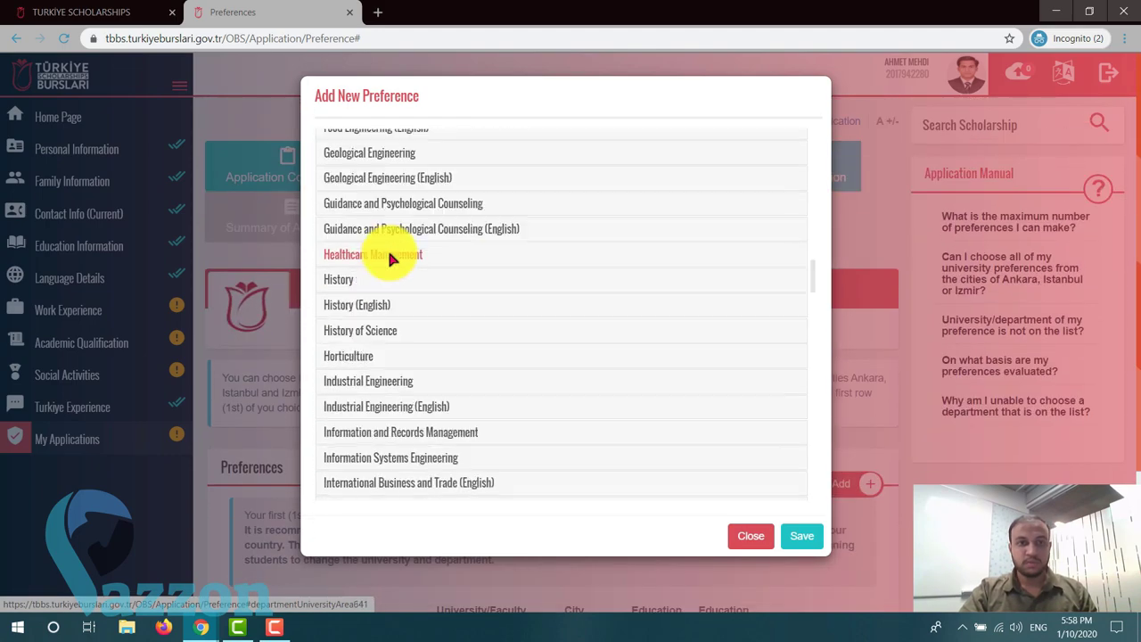
{"action": "scroll", "coordinate": [387, 256], "scroll_direction": "up", "scroll_amount": 10}
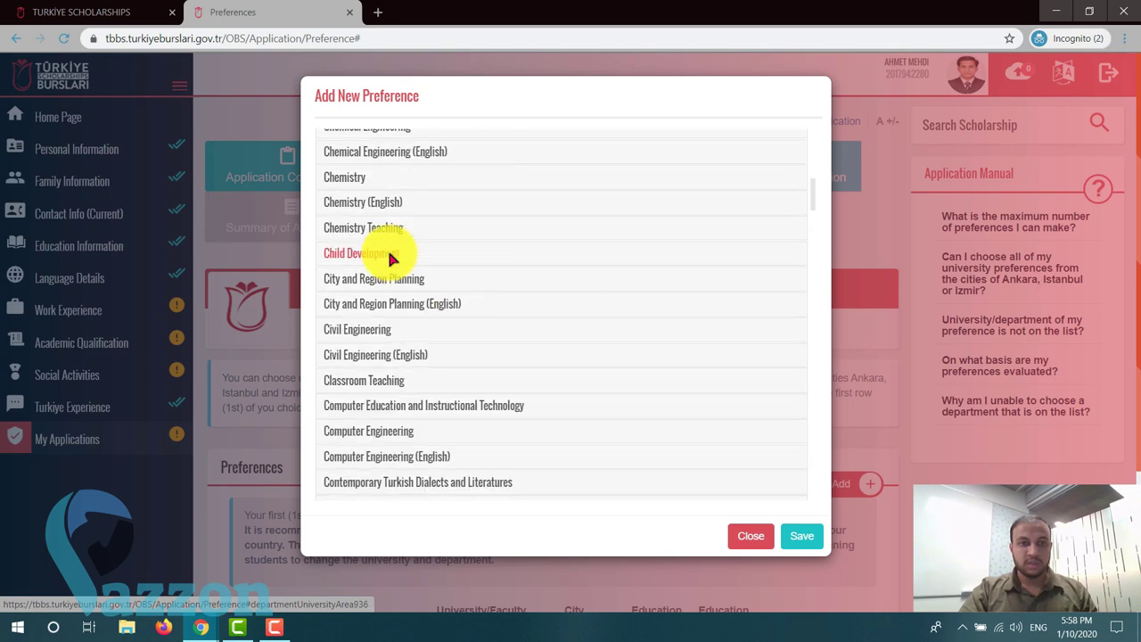
{"action": "scroll", "coordinate": [385, 304], "scroll_direction": "down", "scroll_amount": 1}
{"action": "scroll", "coordinate": [385, 318], "scroll_direction": "down", "scroll_amount": 1}
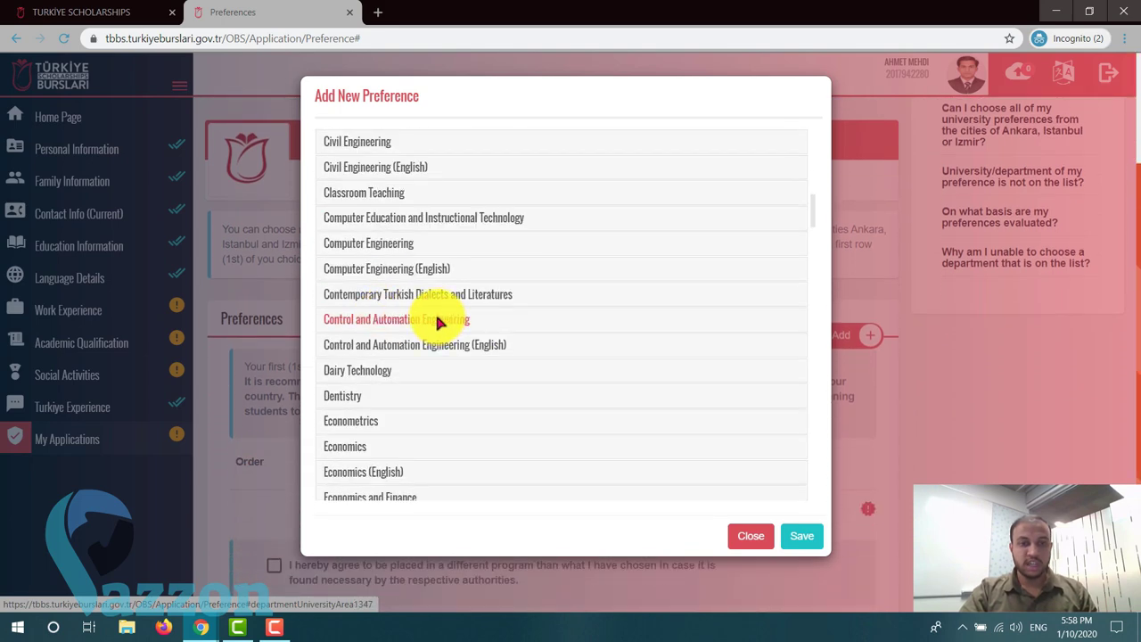
- Browse the universities offering Computer Engineering, then Computer Engineering (English)
{"action": "left_click", "coordinate": [400, 248]}
{"action": "scroll", "coordinate": [403, 237], "scroll_direction": "down", "scroll_amount": 4}
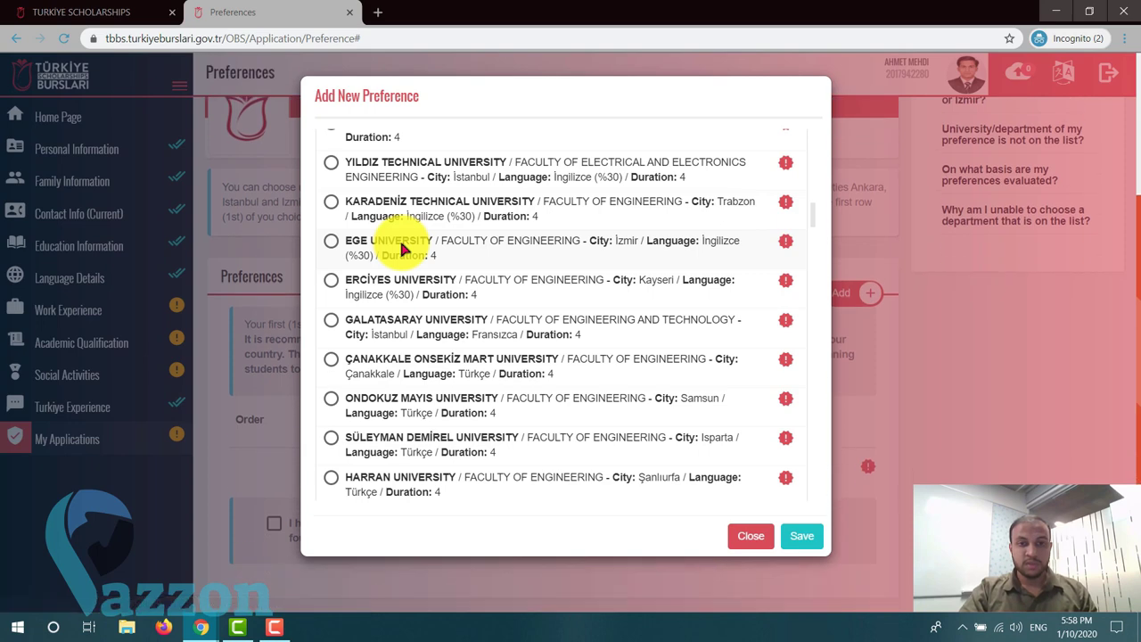
{"action": "scroll", "coordinate": [377, 158], "scroll_direction": "up", "scroll_amount": 2}
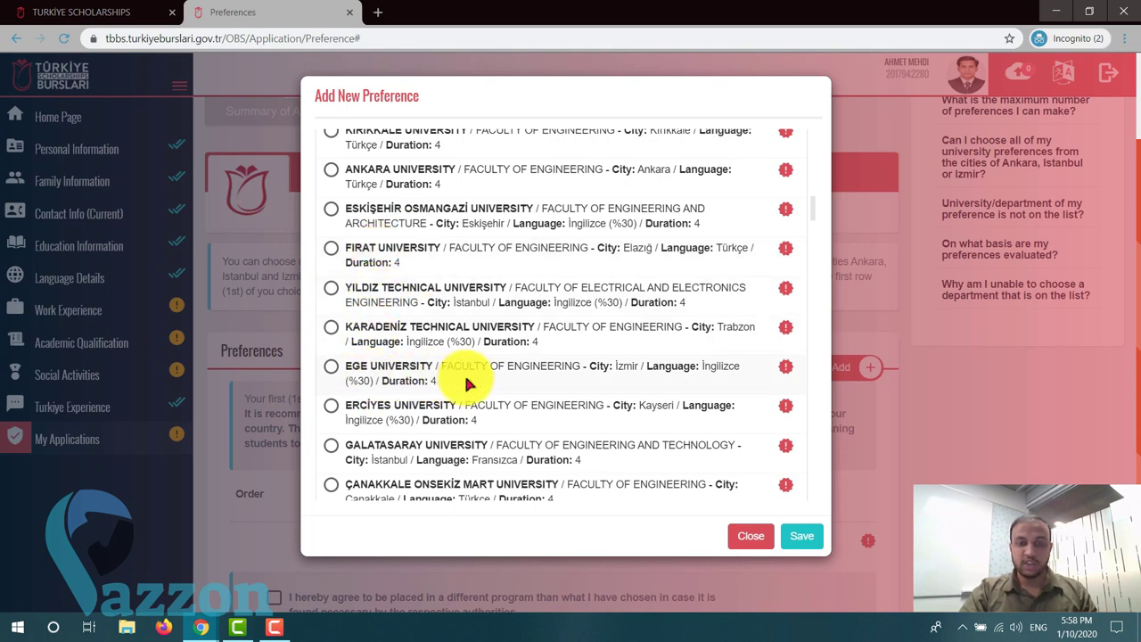
{"action": "scroll", "coordinate": [464, 372], "scroll_direction": "down", "scroll_amount": 2}
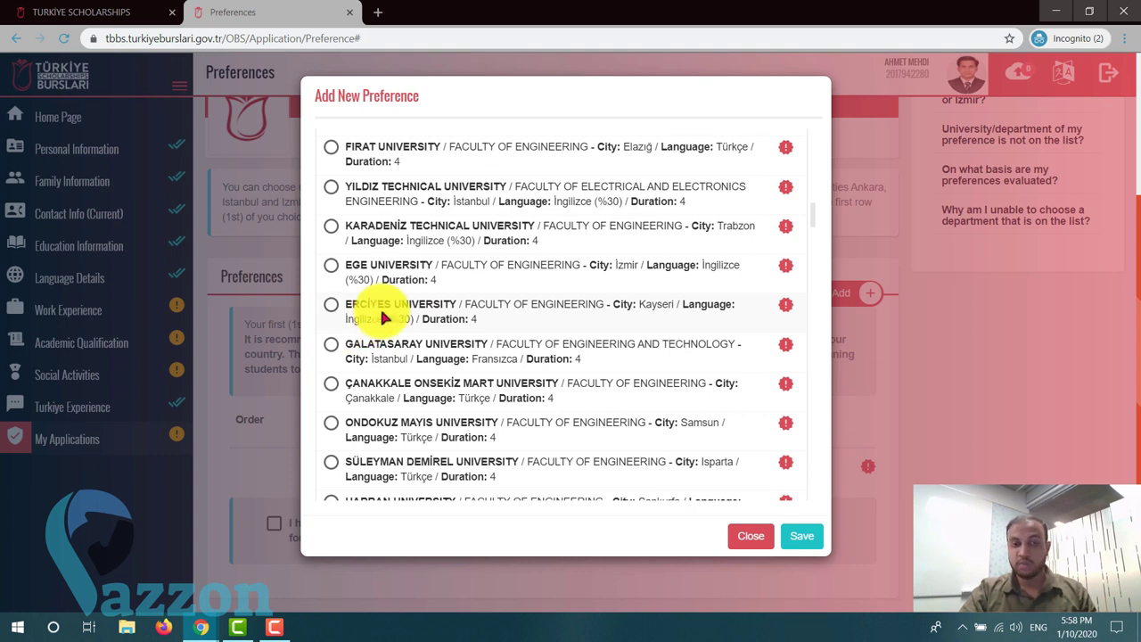
{"action": "scroll", "coordinate": [405, 311], "scroll_direction": "up", "scroll_amount": 5}
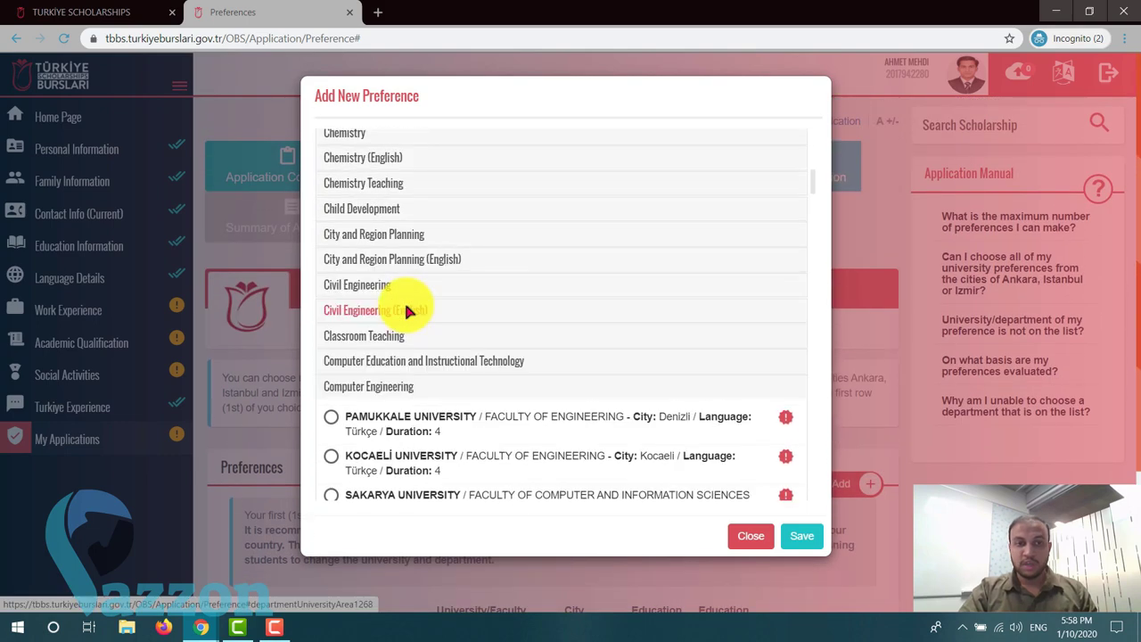
{"action": "left_click", "coordinate": [386, 381]}
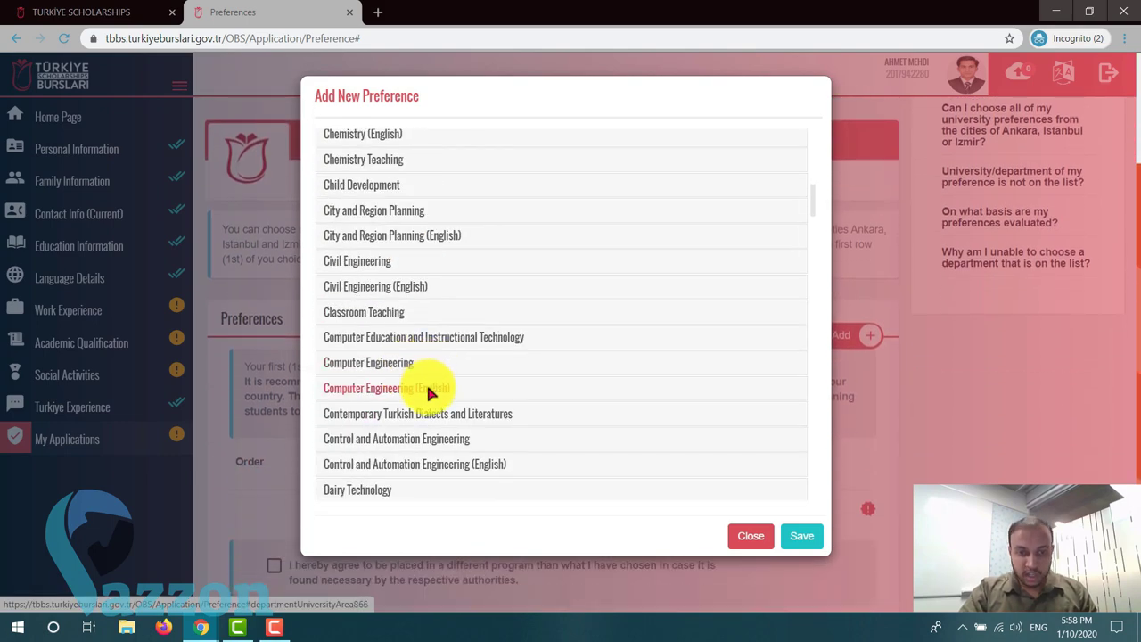
- Save Koç University's Computer Engineering (English) as the first preference
{"action": "left_click", "coordinate": [433, 385]}
{"action": "scroll", "coordinate": [428, 393], "scroll_direction": "down", "scroll_amount": 2}
{"action": "scroll", "coordinate": [428, 392], "scroll_direction": "down", "scroll_amount": 1}
{"action": "scroll", "coordinate": [428, 393], "scroll_direction": "up", "scroll_amount": 2}
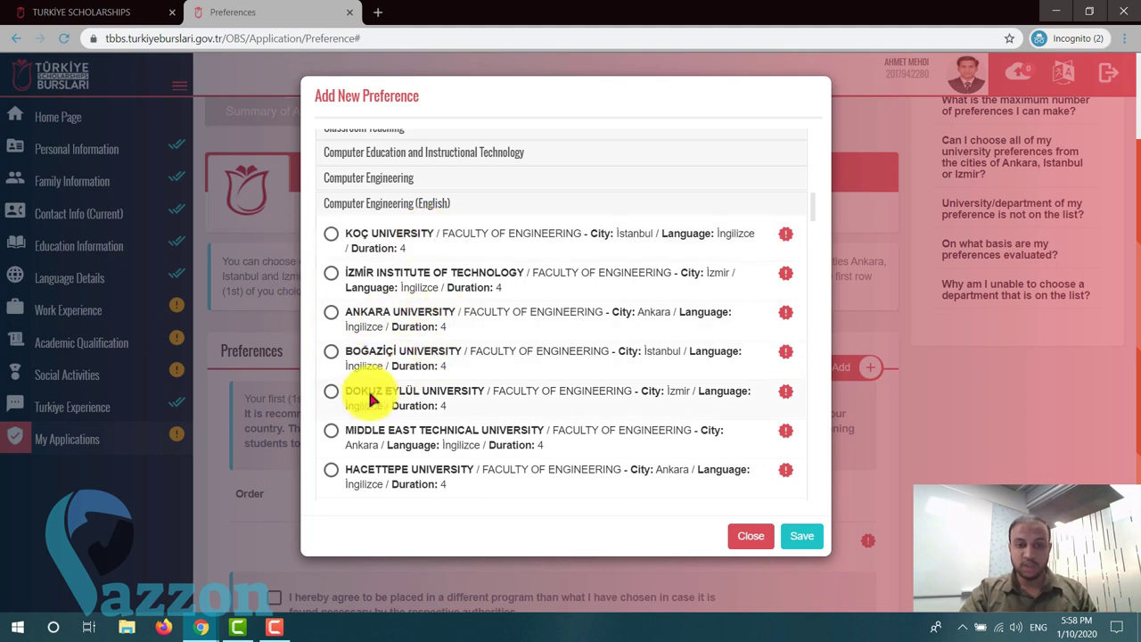
{"action": "scroll", "coordinate": [410, 468], "scroll_direction": "down", "scroll_amount": 3}
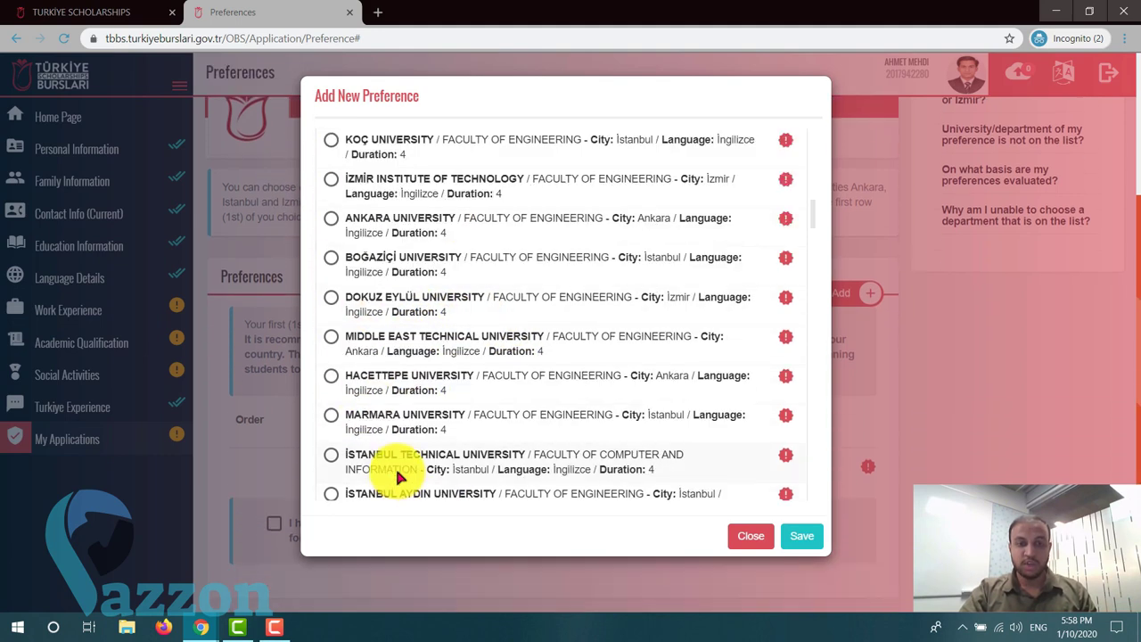
{"action": "scroll", "coordinate": [383, 401], "scroll_direction": "down", "scroll_amount": 3}
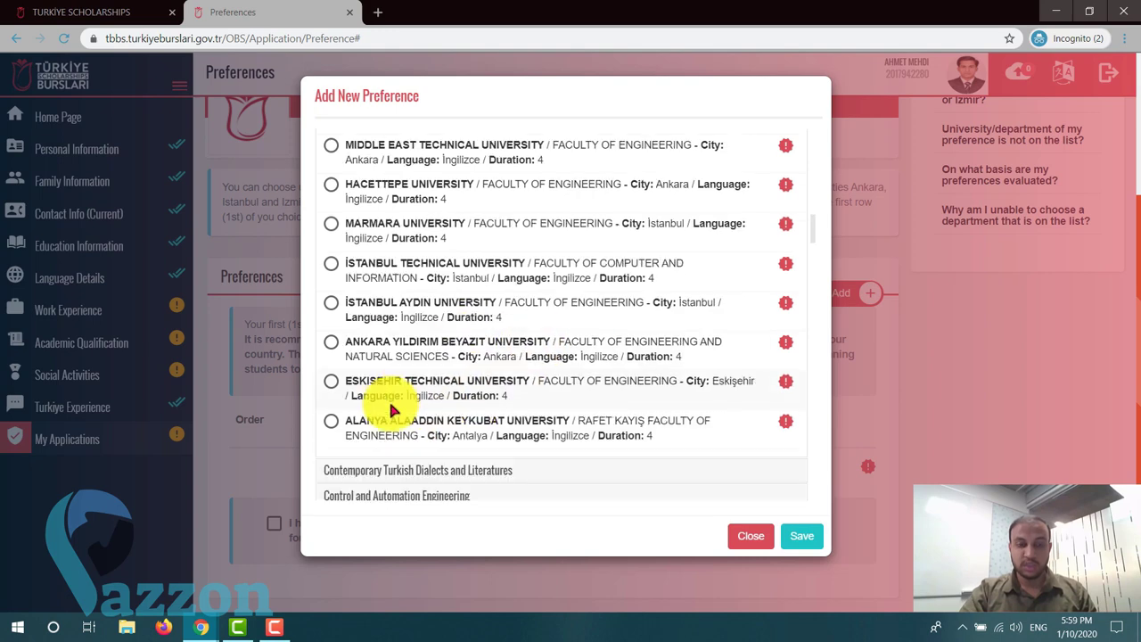
{"action": "scroll", "coordinate": [390, 405], "scroll_direction": "up", "scroll_amount": 5}
{"action": "scroll", "coordinate": [419, 374], "scroll_direction": "up", "scroll_amount": 1}
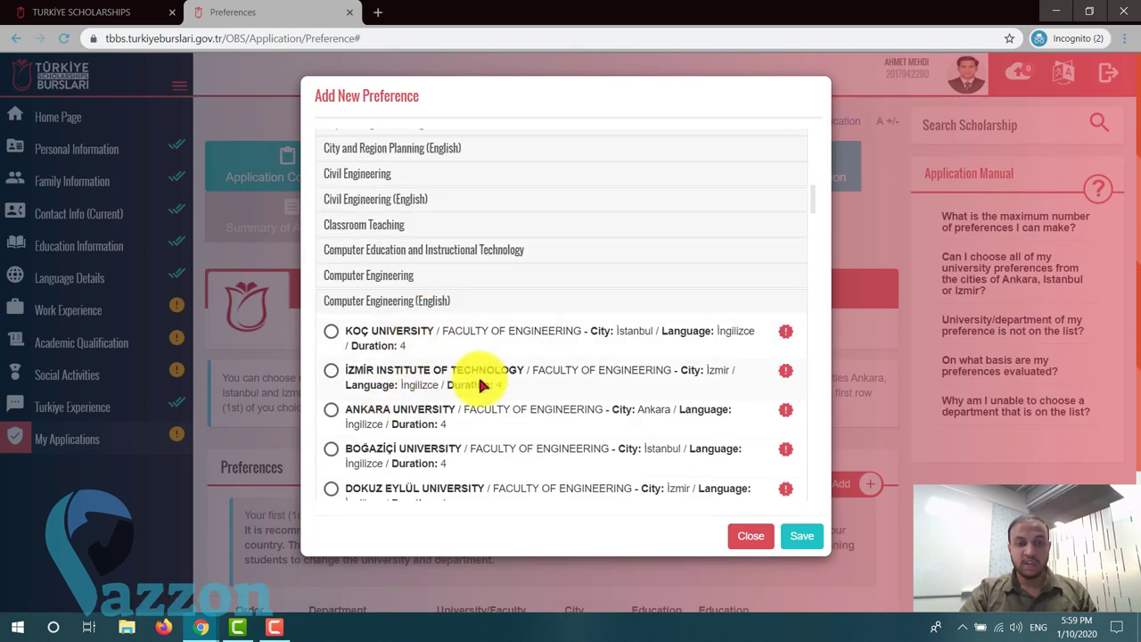
{"action": "scroll", "coordinate": [481, 385], "scroll_direction": "down", "scroll_amount": 2}
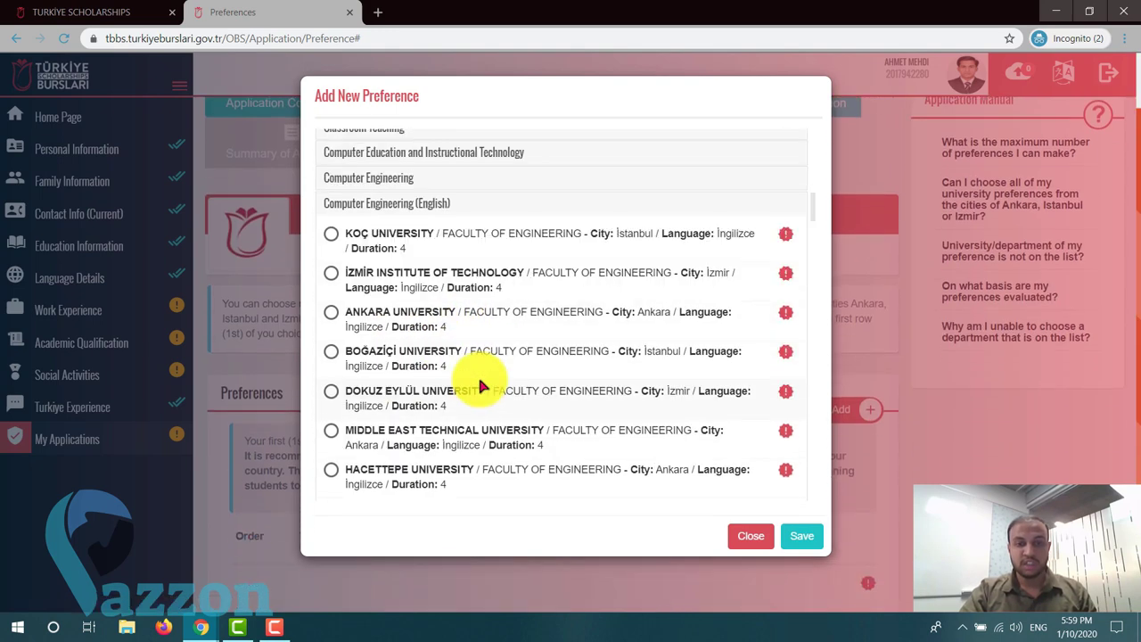
{"action": "left_click", "coordinate": [331, 234]}
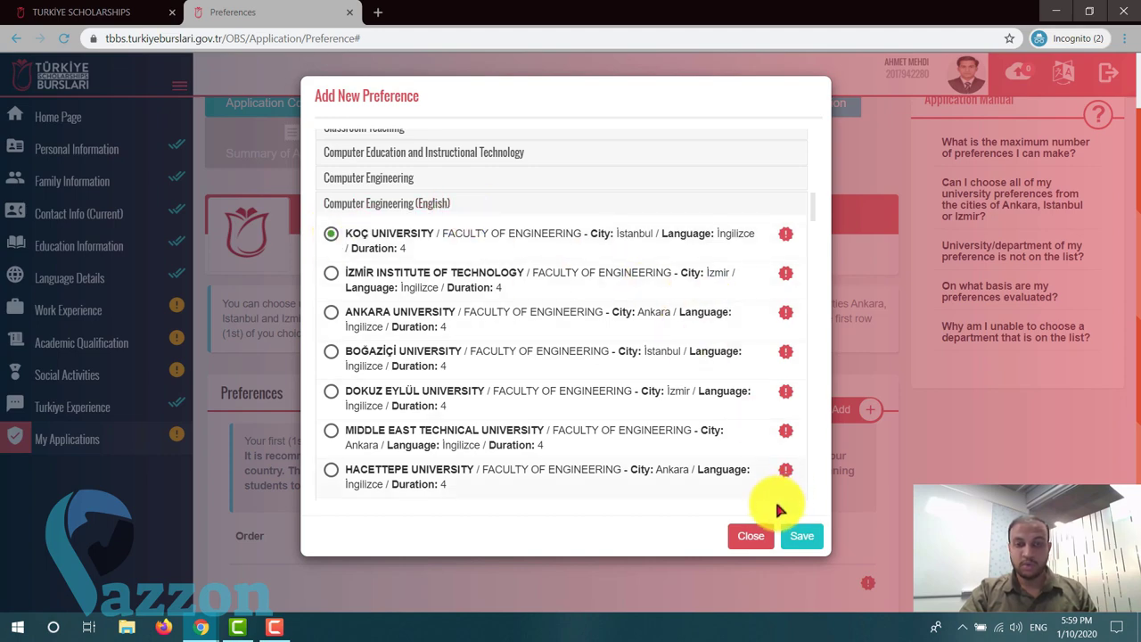
{"action": "left_click", "coordinate": [799, 535]}
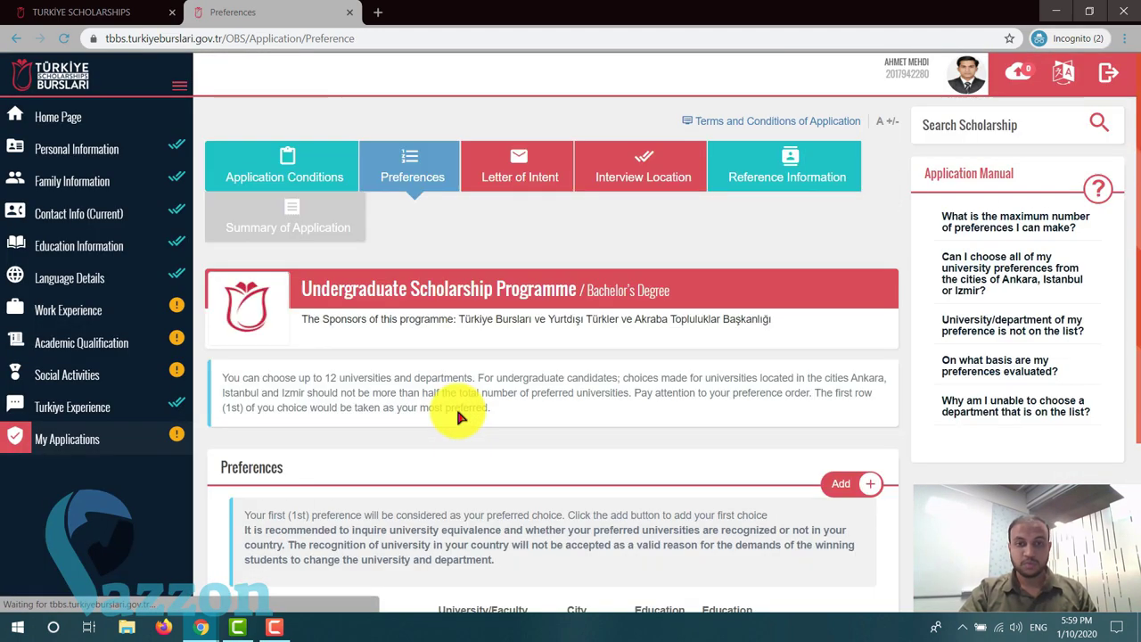
- Add Ankara University's Computer Engineering (English) as the second preference
{"action": "scroll", "coordinate": [455, 405], "scroll_direction": "down", "scroll_amount": 3}
{"action": "left_click_drag", "start_coordinate": [347, 417], "coordinate": [683, 446]}
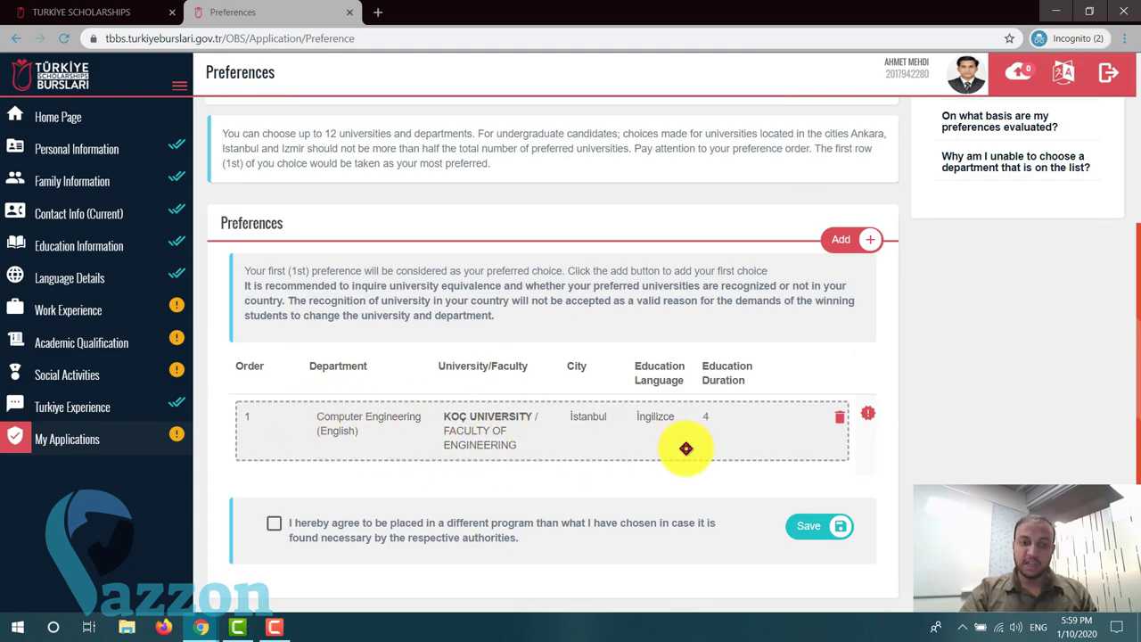
{"action": "left_click", "coordinate": [858, 239]}
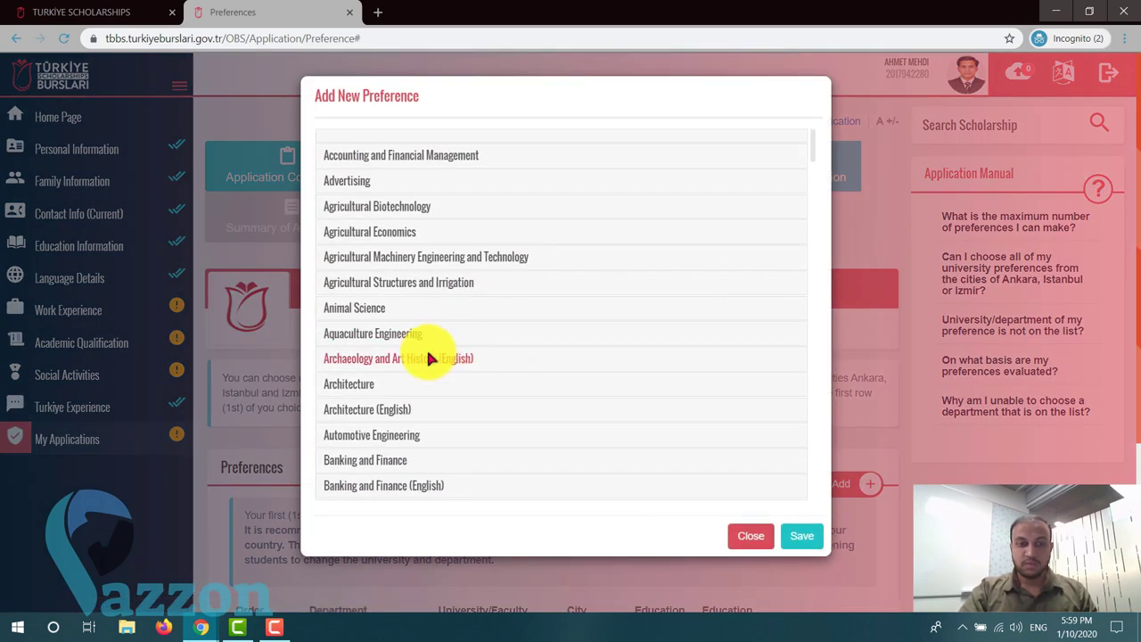
{"action": "scroll", "coordinate": [427, 356], "scroll_direction": "down", "scroll_amount": 5}
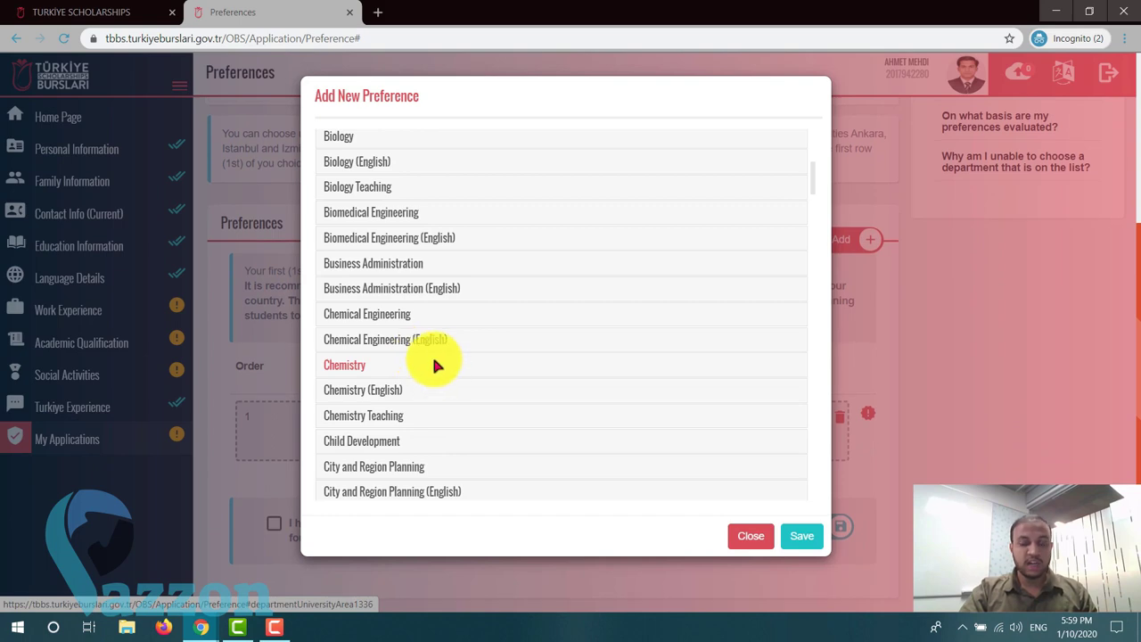
{"action": "scroll", "coordinate": [437, 361], "scroll_direction": "down", "scroll_amount": 2}
{"action": "scroll", "coordinate": [438, 363], "scroll_direction": "down", "scroll_amount": 1}
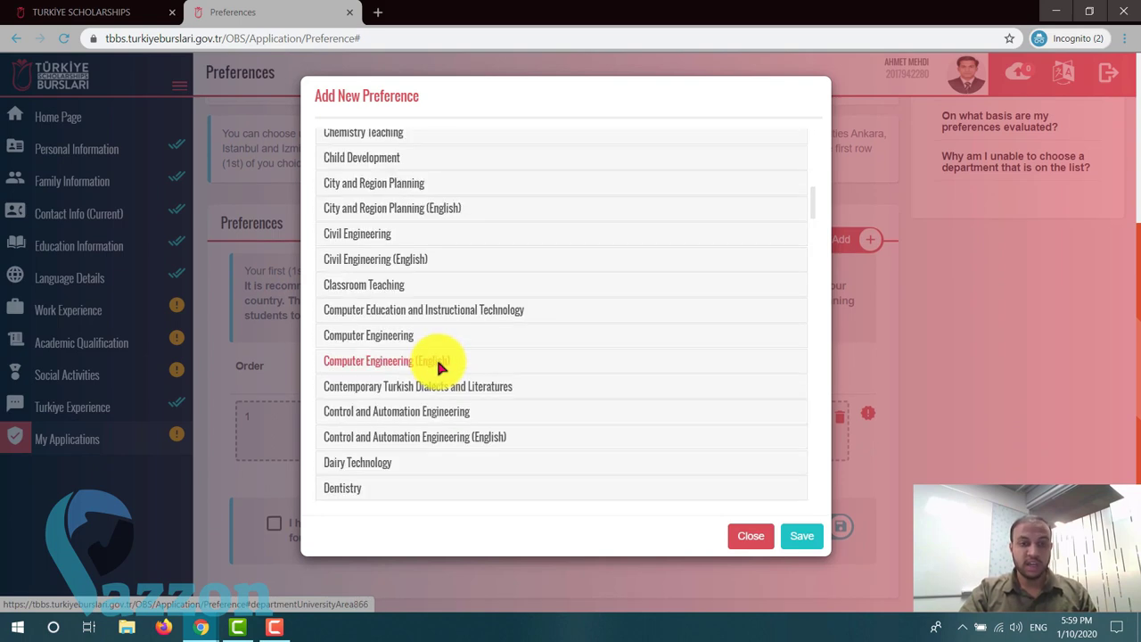
{"action": "left_click", "coordinate": [440, 365]}
{"action": "scroll", "coordinate": [410, 361], "scroll_direction": "down", "scroll_amount": 1}
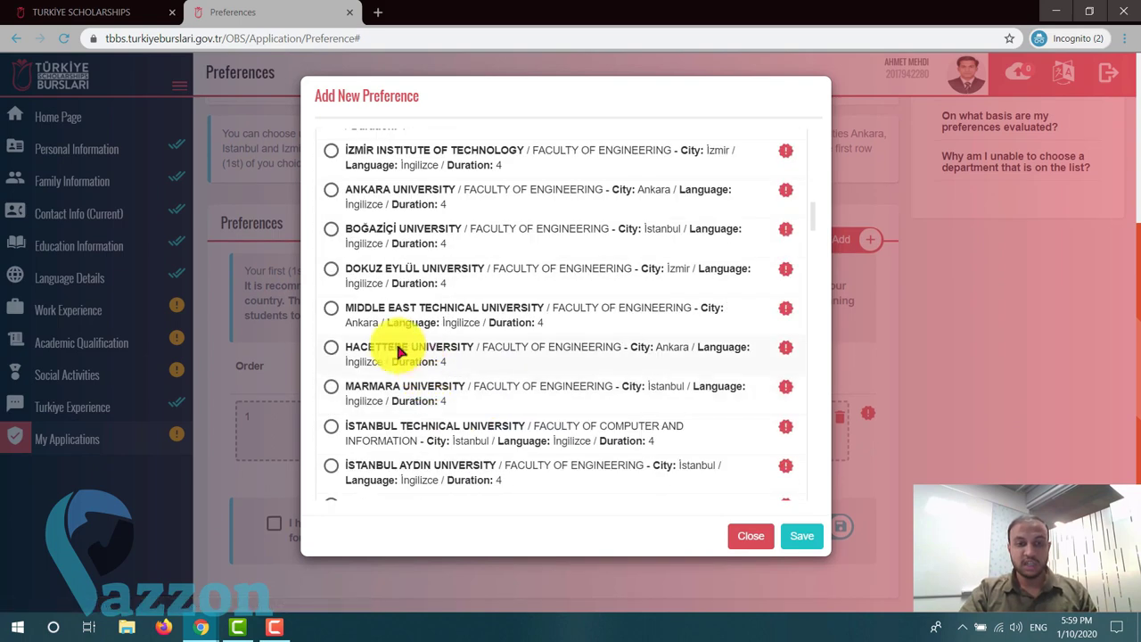
{"action": "left_click", "coordinate": [331, 189]}
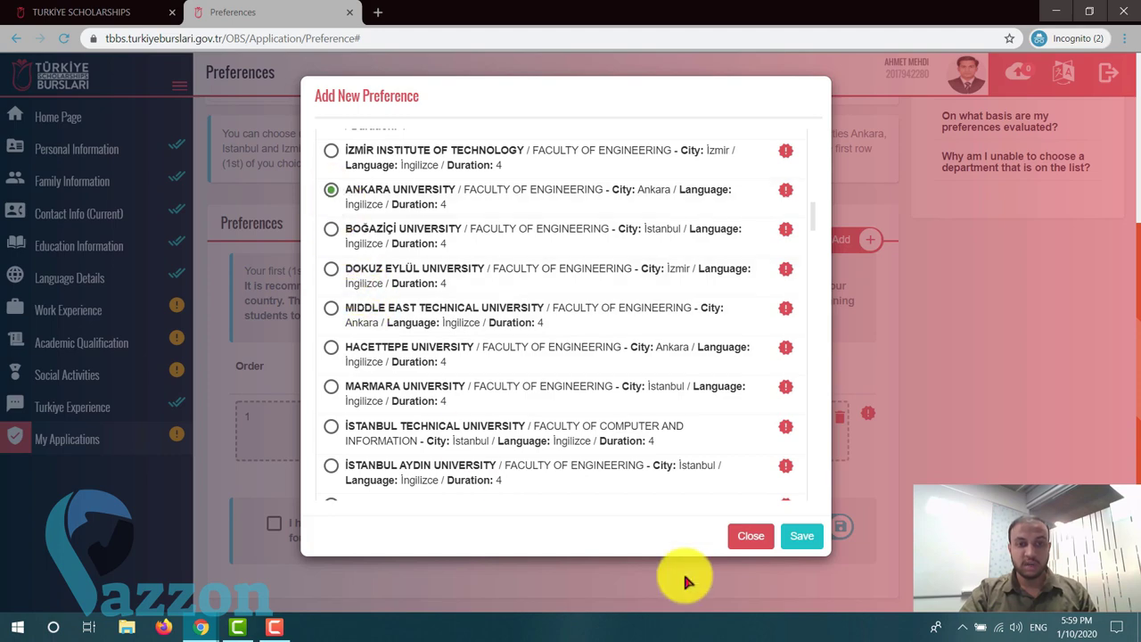
{"action": "left_click", "coordinate": [797, 537]}
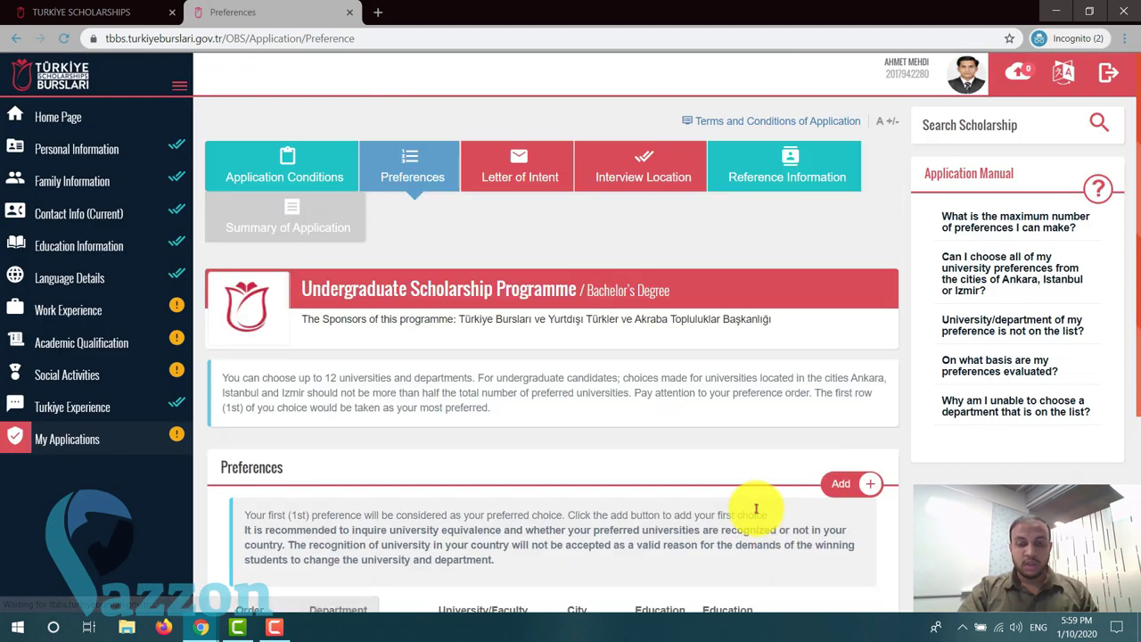
{"action": "scroll", "coordinate": [758, 517], "scroll_direction": "down", "scroll_amount": 3}
- Select Hacettepe University under Computer Engineering (English) and save it as preference three
{"action": "left_click", "coordinate": [861, 186]}
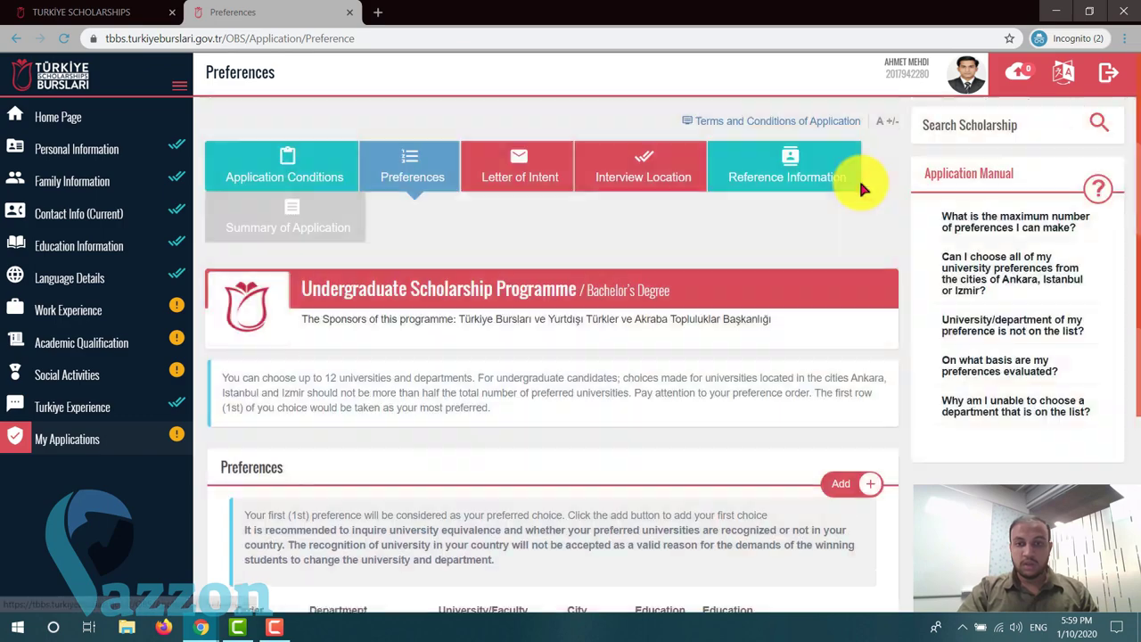
{"action": "scroll", "coordinate": [471, 381], "scroll_direction": "down", "scroll_amount": 4}
{"action": "scroll", "coordinate": [470, 384], "scroll_direction": "down", "scroll_amount": 1}
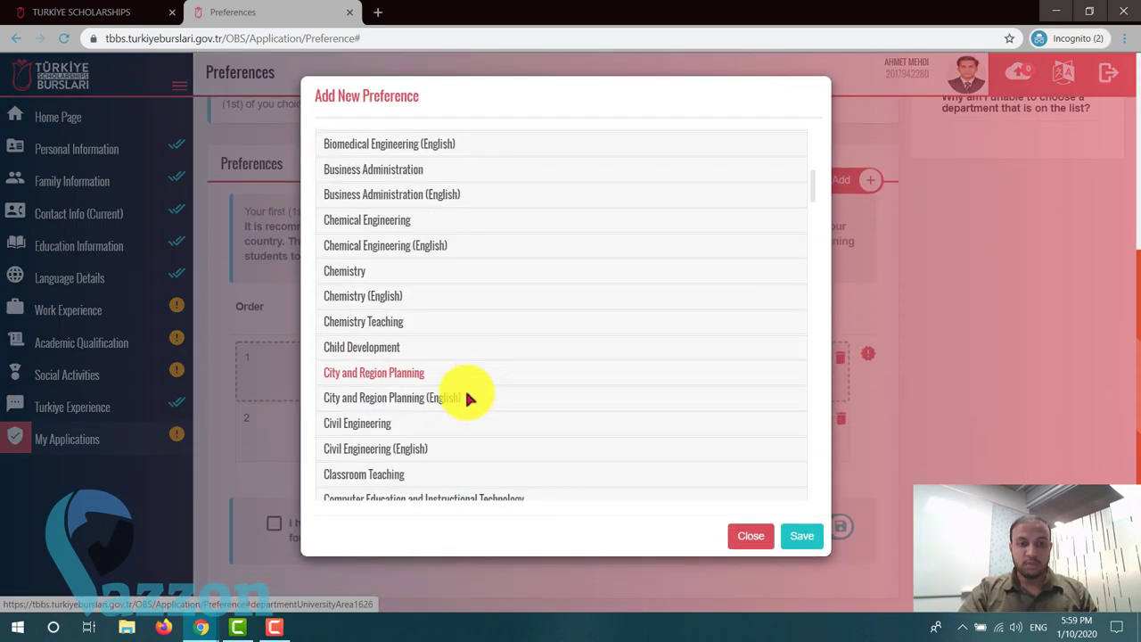
{"action": "scroll", "coordinate": [377, 363], "scroll_direction": "down", "scroll_amount": 2}
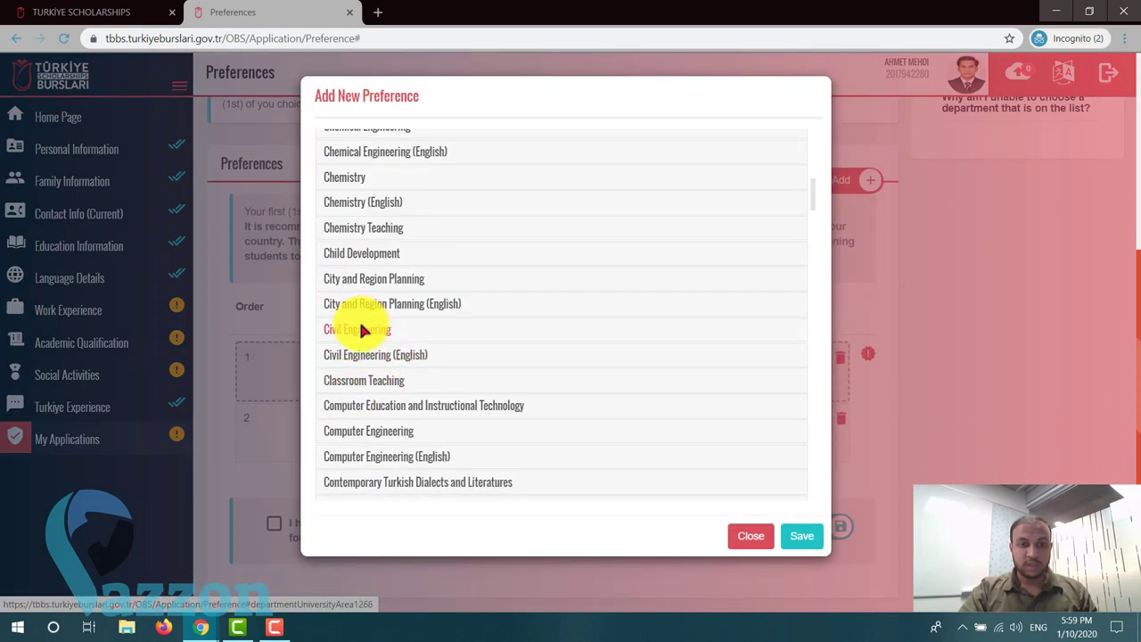
{"action": "scroll", "coordinate": [385, 332], "scroll_direction": "down", "scroll_amount": 2}
{"action": "left_click", "coordinate": [394, 359]}
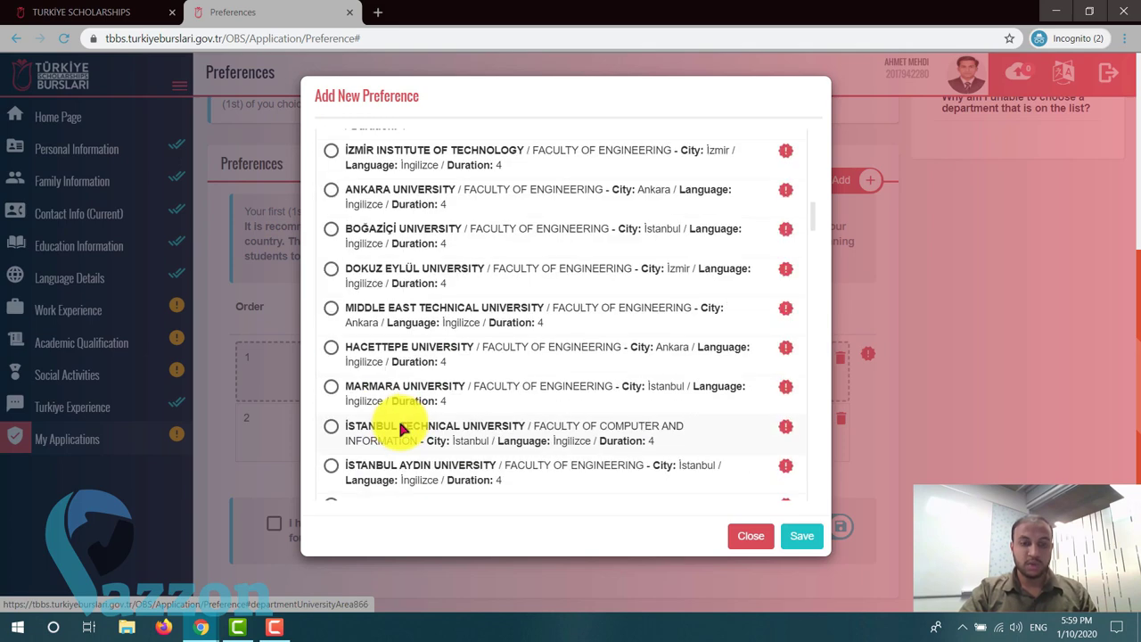
{"action": "left_click", "coordinate": [332, 350]}
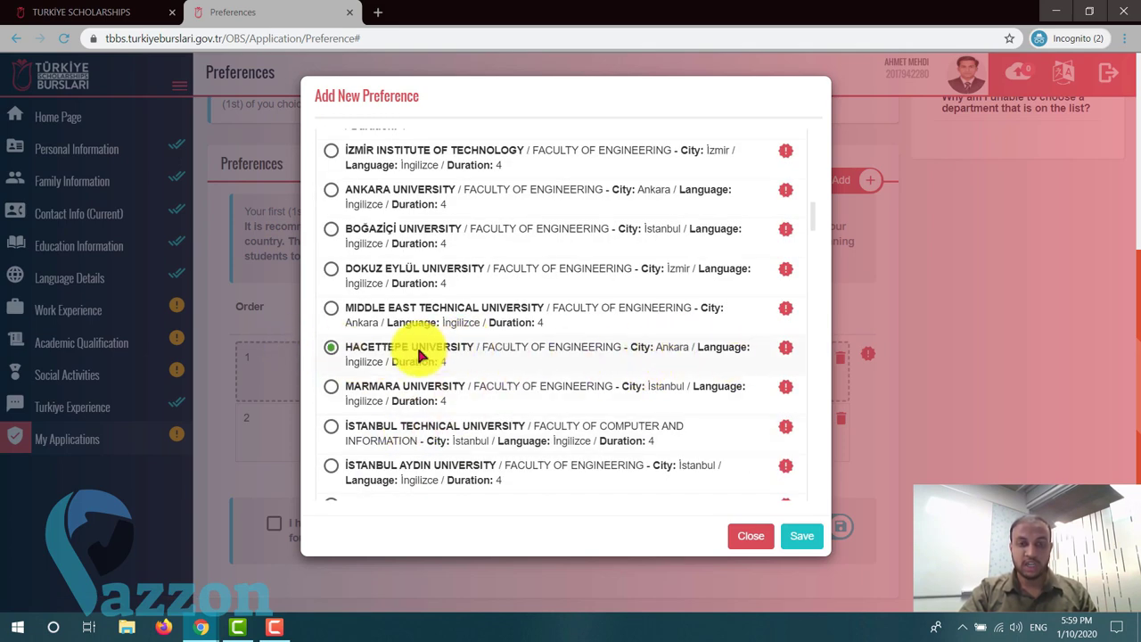
{"action": "scroll", "coordinate": [564, 445], "scroll_direction": "down", "scroll_amount": 1}
{"action": "scroll", "coordinate": [662, 478], "scroll_direction": "down", "scroll_amount": 1}
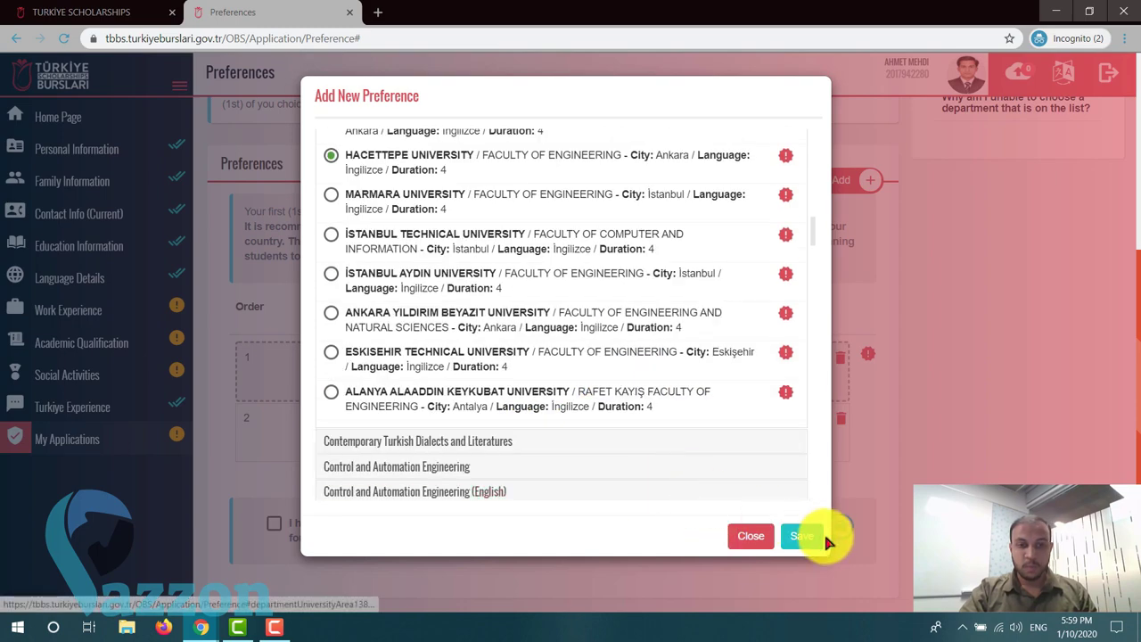
{"action": "left_click", "coordinate": [789, 534]}
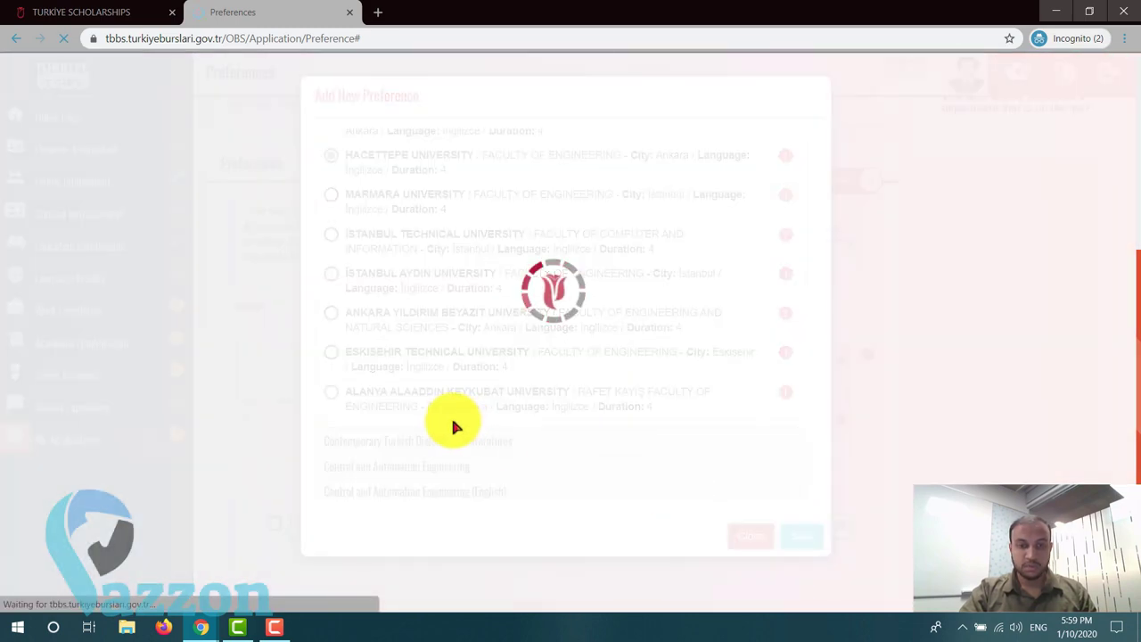
{"action": "scroll", "coordinate": [418, 415], "scroll_direction": "down", "scroll_amount": 4}
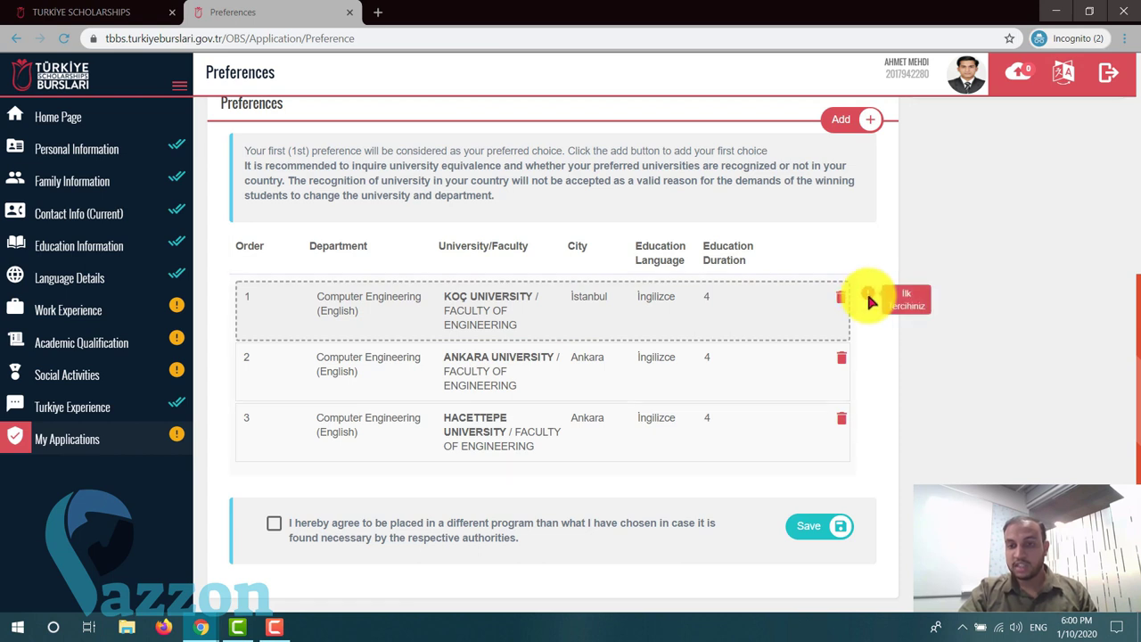
- Switch the portal's display language to English
{"action": "left_click", "coordinate": [1058, 77]}
{"action": "left_click", "coordinate": [984, 152]}
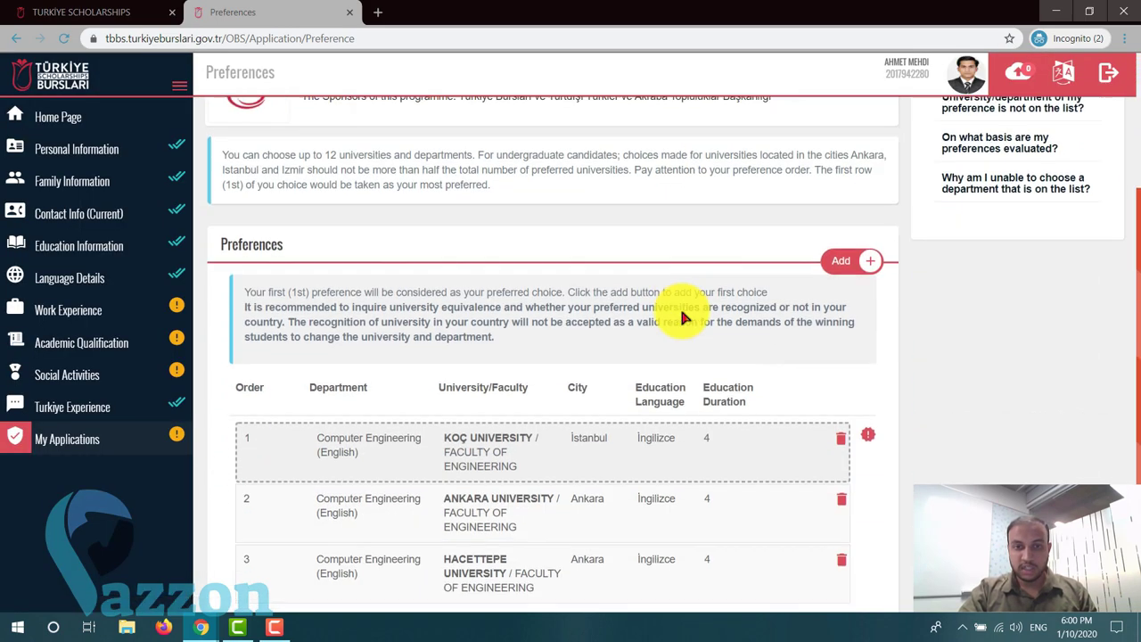
{"action": "scroll", "coordinate": [682, 314], "scroll_direction": "down", "scroll_amount": 2}
- Add Eskişehir Osmangazi University's Computer Engineering as the fourth preference
{"action": "mouse_move", "coordinate": [865, 297]}
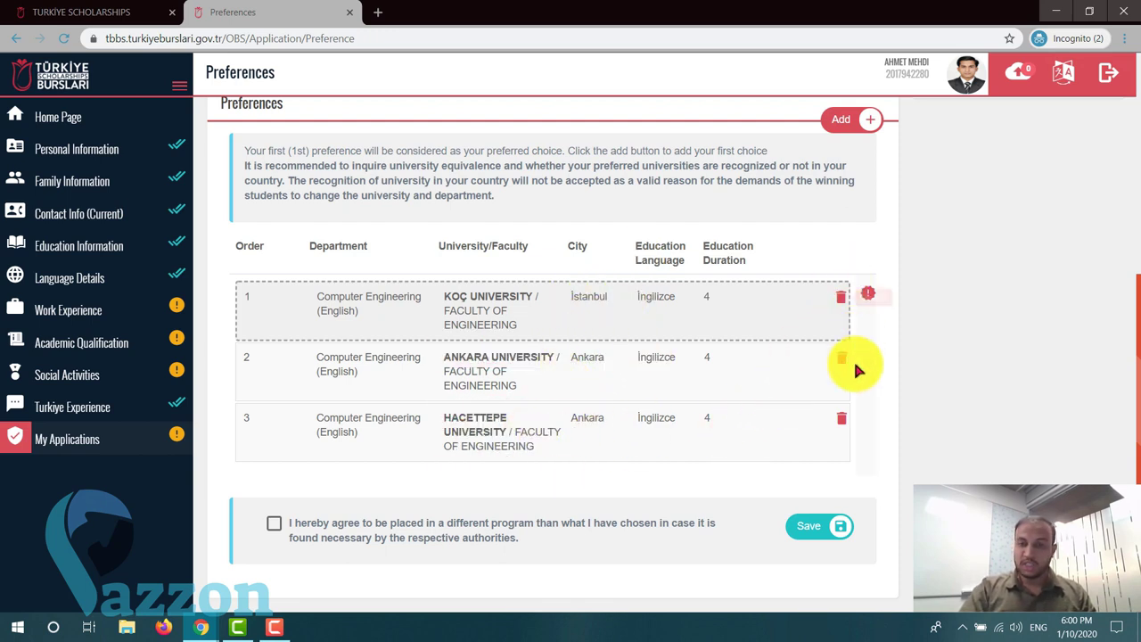
{"action": "left_click", "coordinate": [867, 123]}
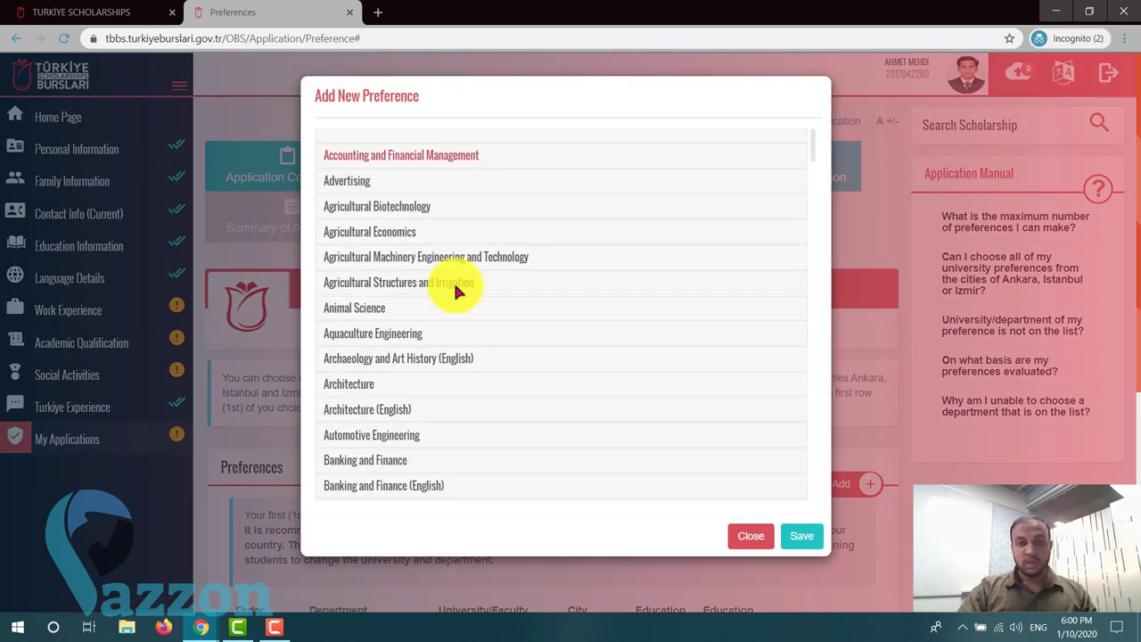
{"action": "scroll", "coordinate": [385, 333], "scroll_direction": "down", "scroll_amount": 3}
{"action": "scroll", "coordinate": [392, 339], "scroll_direction": "down", "scroll_amount": 3}
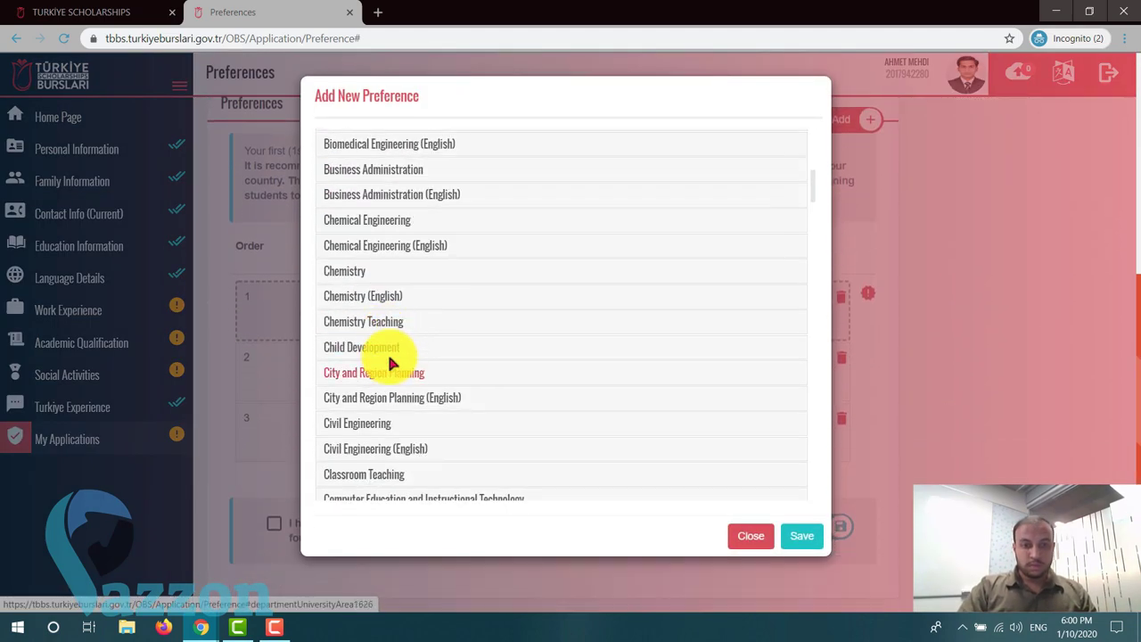
{"action": "scroll", "coordinate": [389, 357], "scroll_direction": "down", "scroll_amount": 3}
{"action": "left_click", "coordinate": [374, 337]}
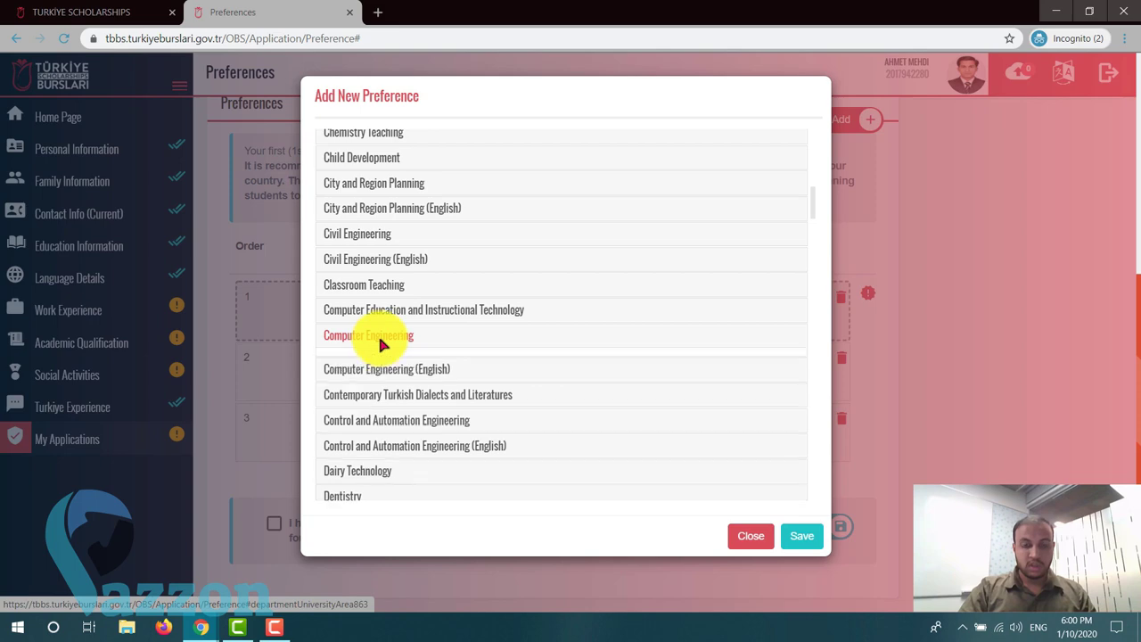
{"action": "scroll", "coordinate": [382, 379], "scroll_direction": "down", "scroll_amount": 6}
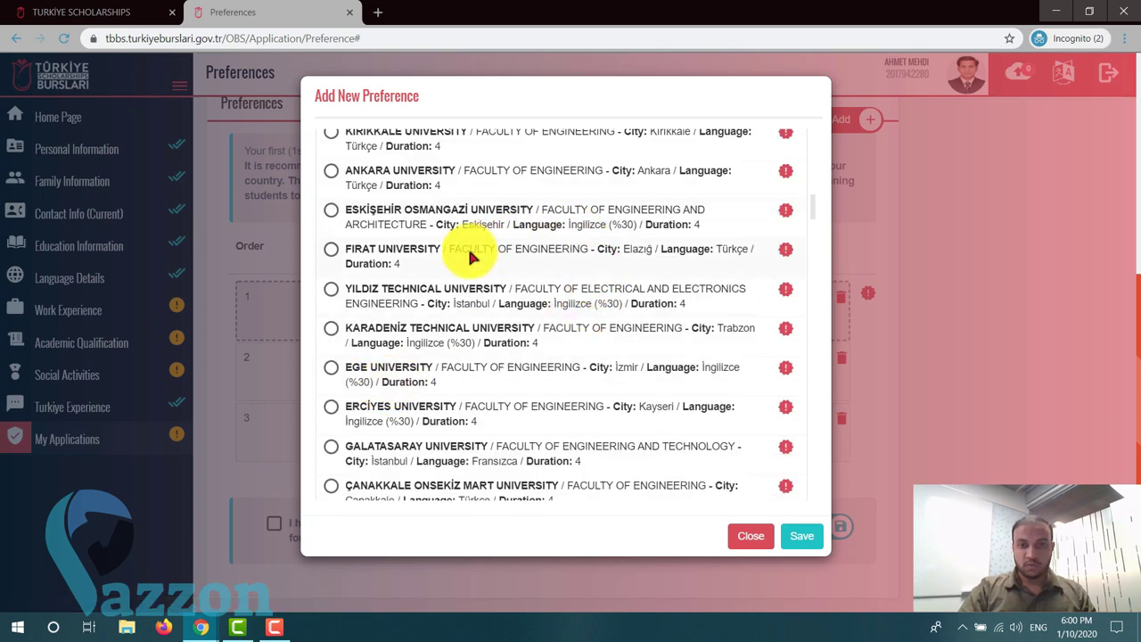
{"action": "left_click", "coordinate": [331, 213]}
{"action": "left_click", "coordinate": [801, 536]}
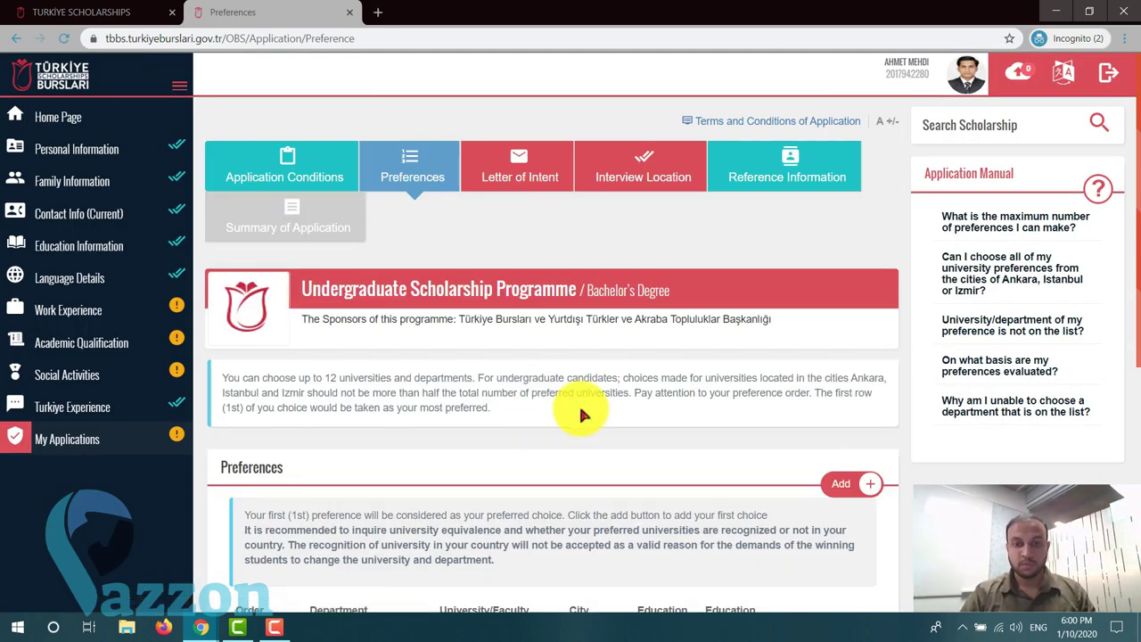
{"action": "scroll", "coordinate": [588, 406], "scroll_direction": "down", "scroll_amount": 3}
- Pick Kırıkkale University under Turkish-taught Computer Engineering and save it as preference five
{"action": "left_click", "coordinate": [824, 178]}
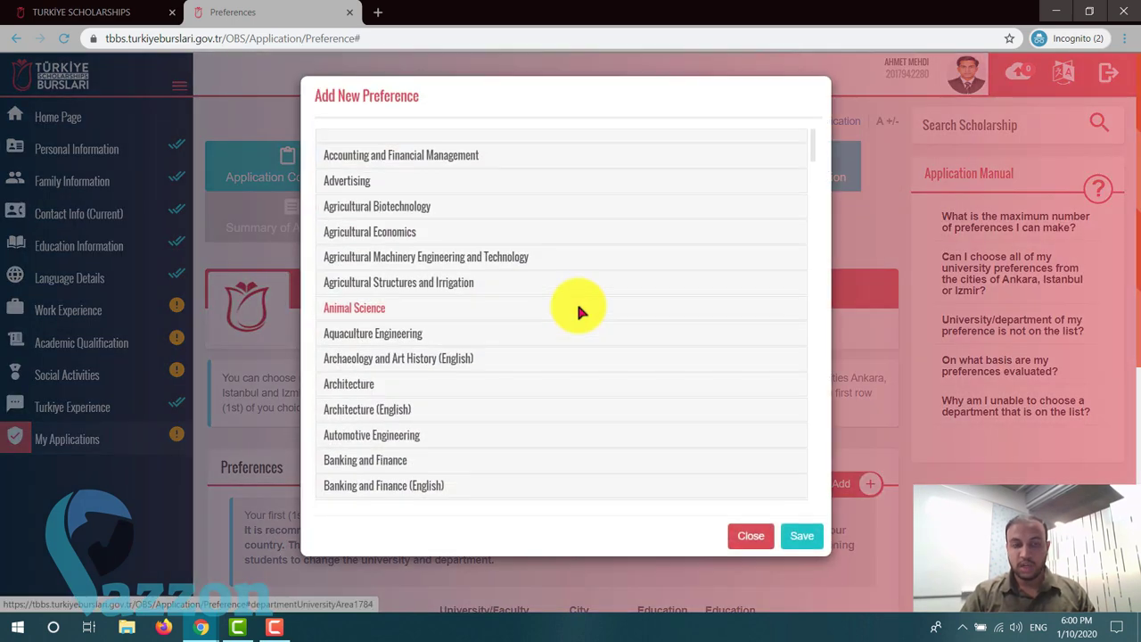
{"action": "scroll", "coordinate": [402, 361], "scroll_direction": "down", "scroll_amount": 3}
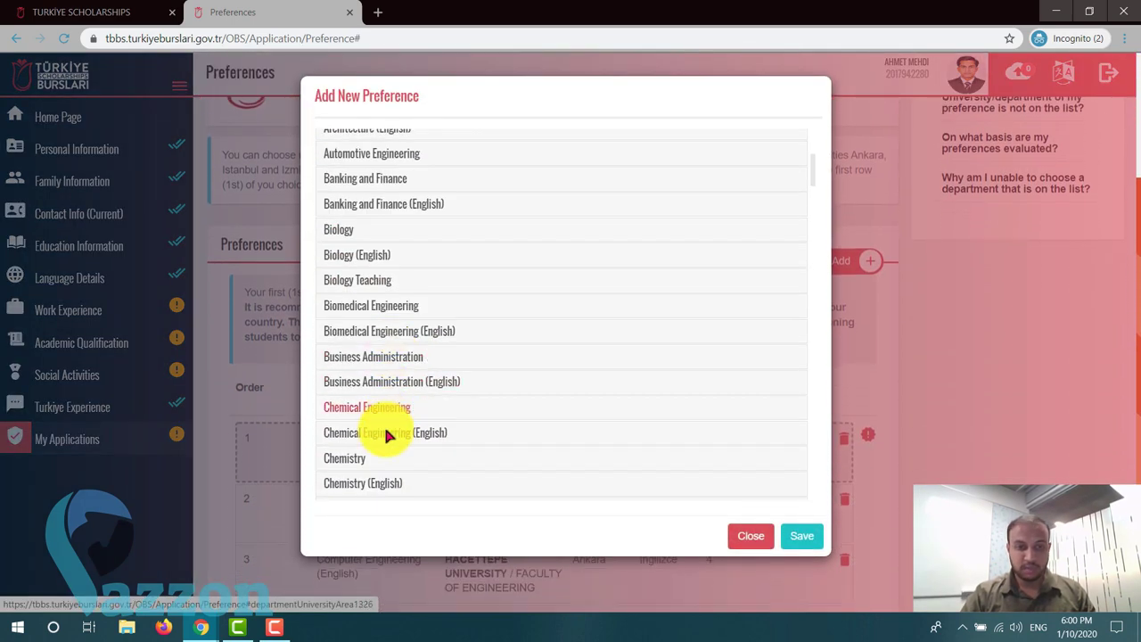
{"action": "scroll", "coordinate": [401, 433], "scroll_direction": "down", "scroll_amount": 2}
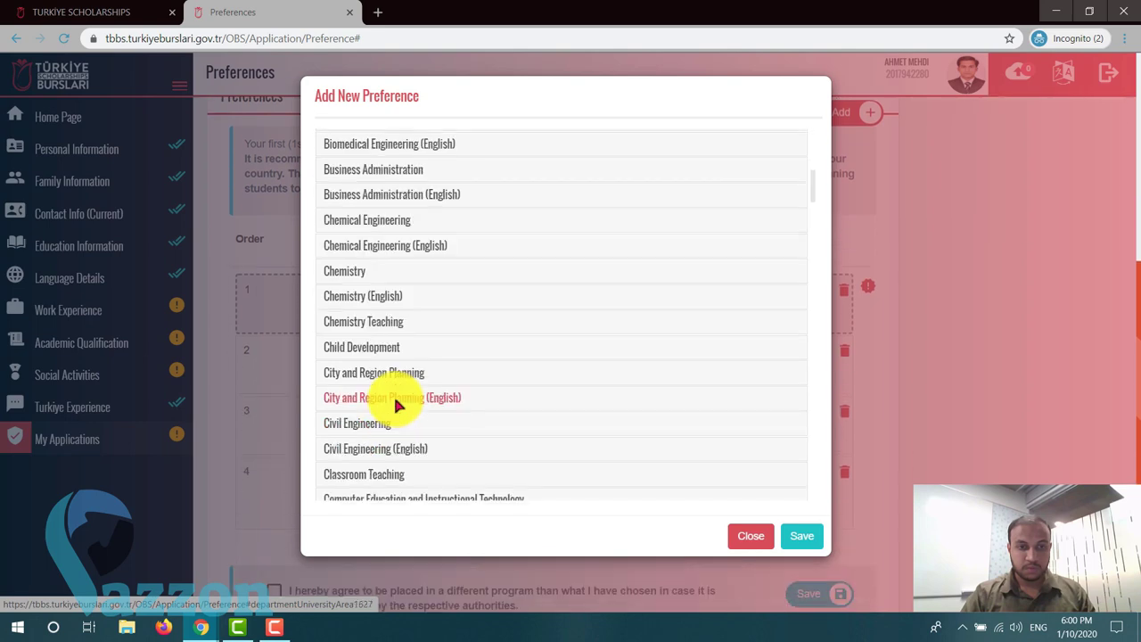
{"action": "scroll", "coordinate": [420, 437], "scroll_direction": "down", "scroll_amount": 4}
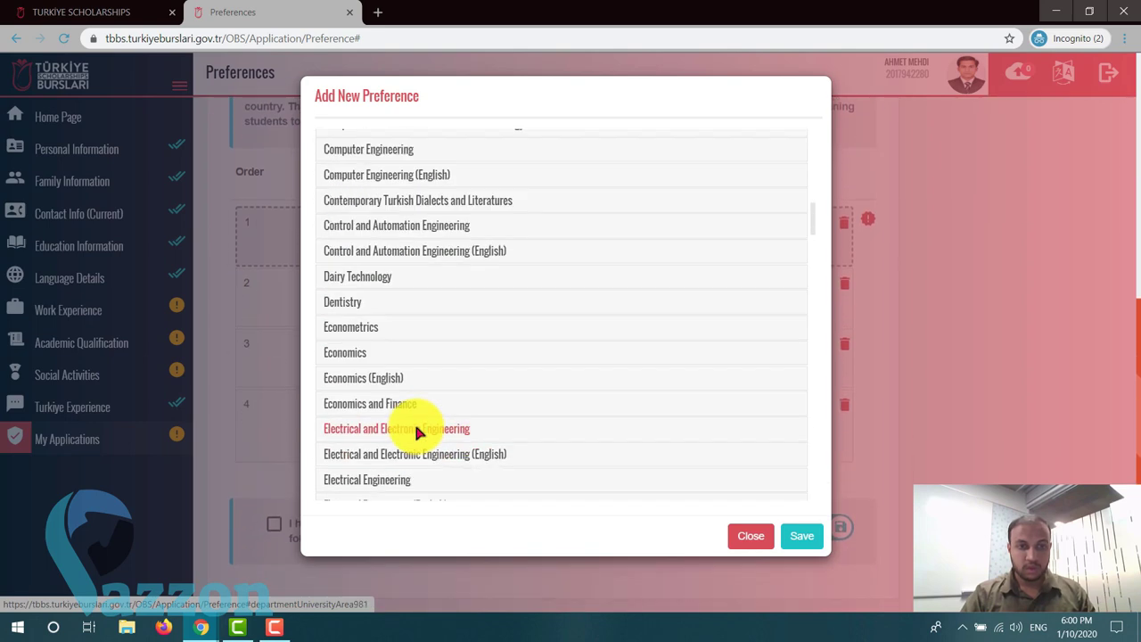
{"action": "left_click", "coordinate": [399, 177]}
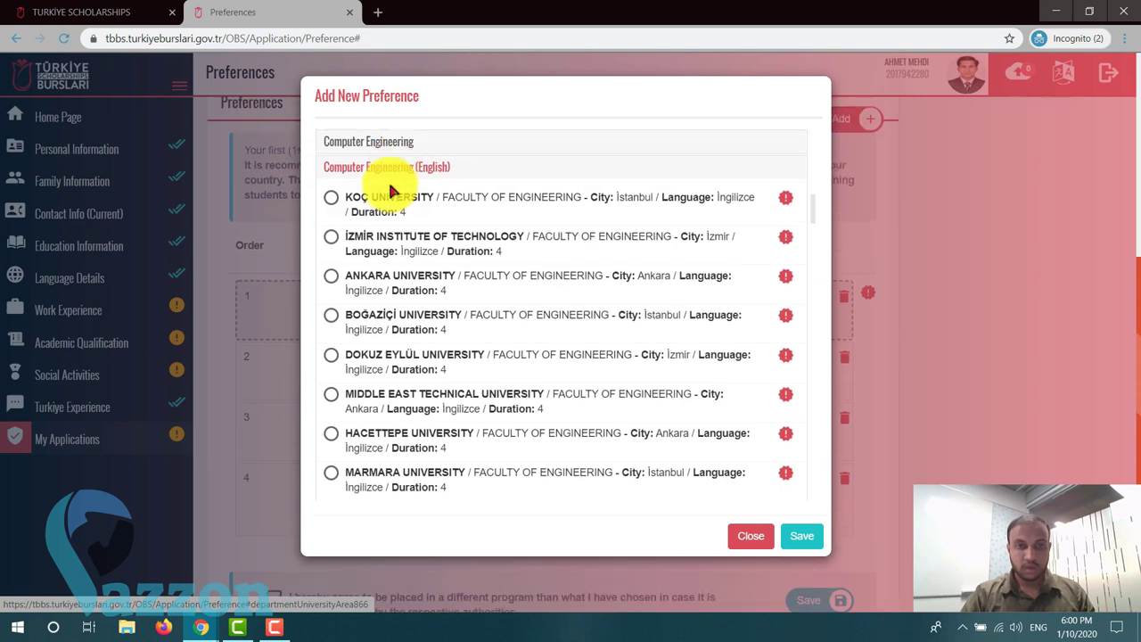
{"action": "left_click", "coordinate": [381, 144]}
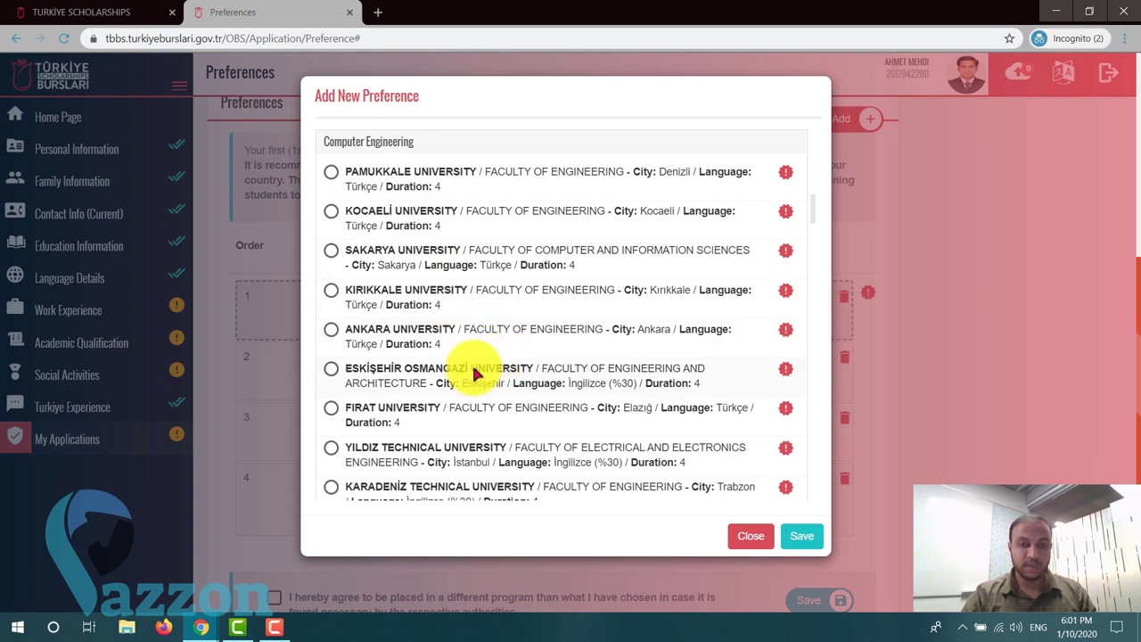
{"action": "left_click", "coordinate": [331, 293]}
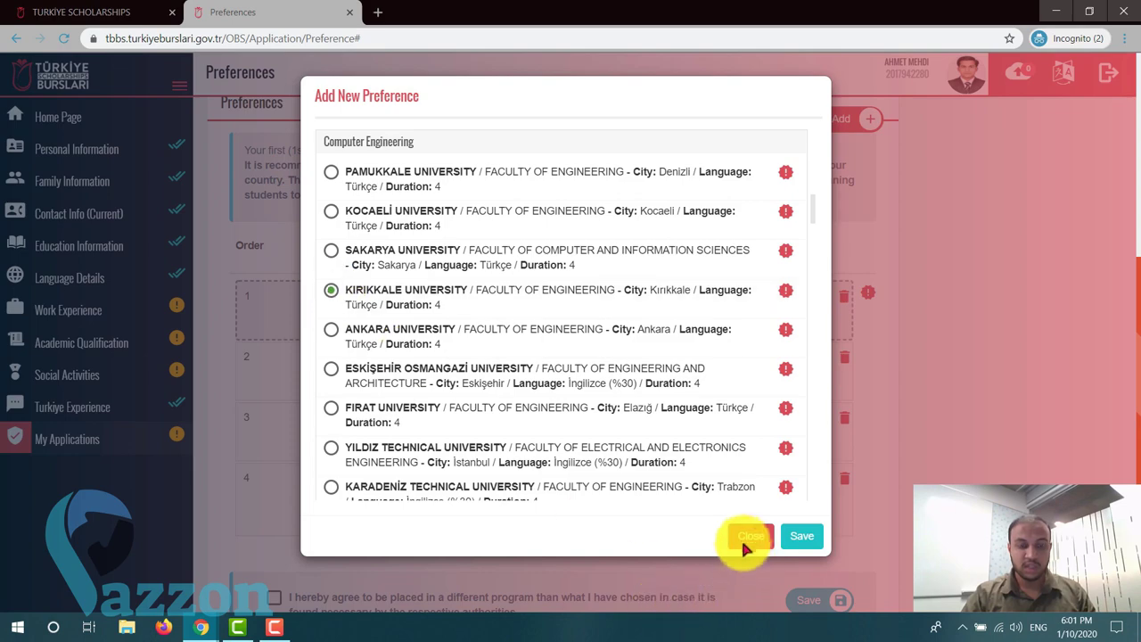
{"action": "left_click", "coordinate": [798, 535]}
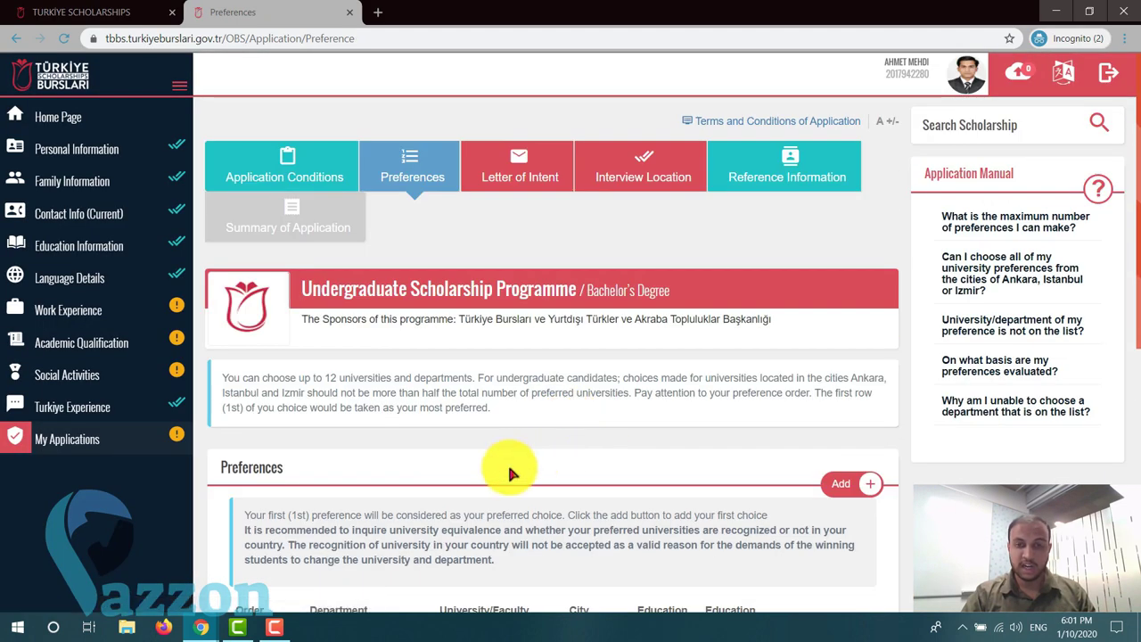
{"action": "scroll", "coordinate": [509, 472], "scroll_direction": "down", "scroll_amount": 3}
{"action": "scroll", "coordinate": [509, 472], "scroll_direction": "down", "scroll_amount": 3}
{"action": "left_click_drag", "start_coordinate": [509, 471], "coordinate": [526, 494]}
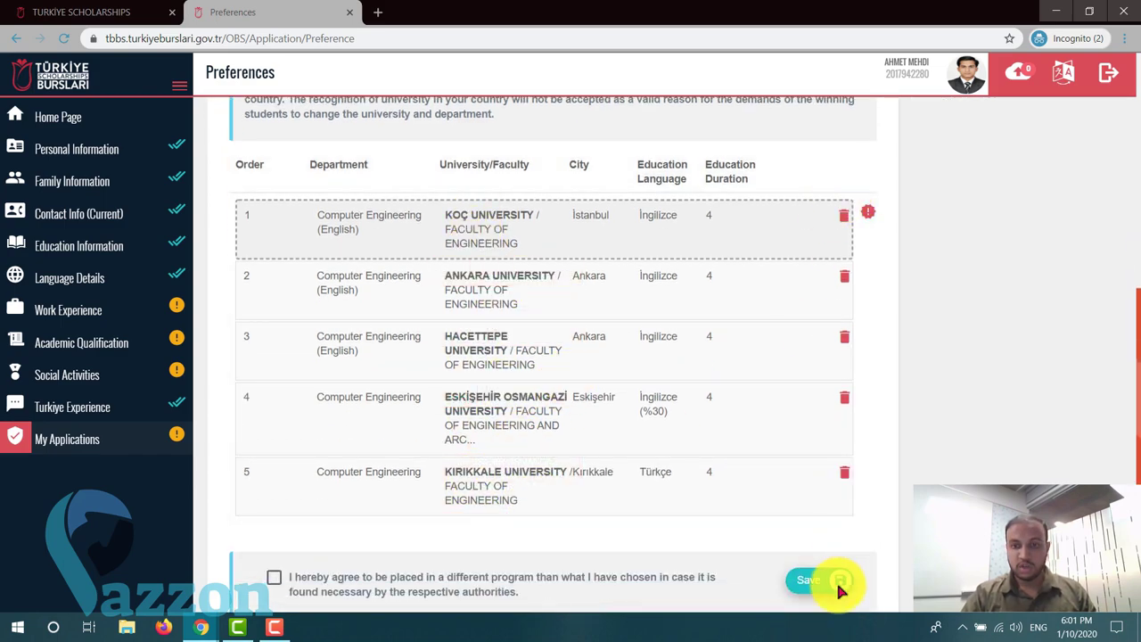
- Pick Harran University (Şanlıurfa) under Computer Engineering and save it as preference six
{"action": "scroll", "coordinate": [840, 535], "scroll_direction": "up", "scroll_amount": 2}
{"action": "left_click", "coordinate": [866, 197]}
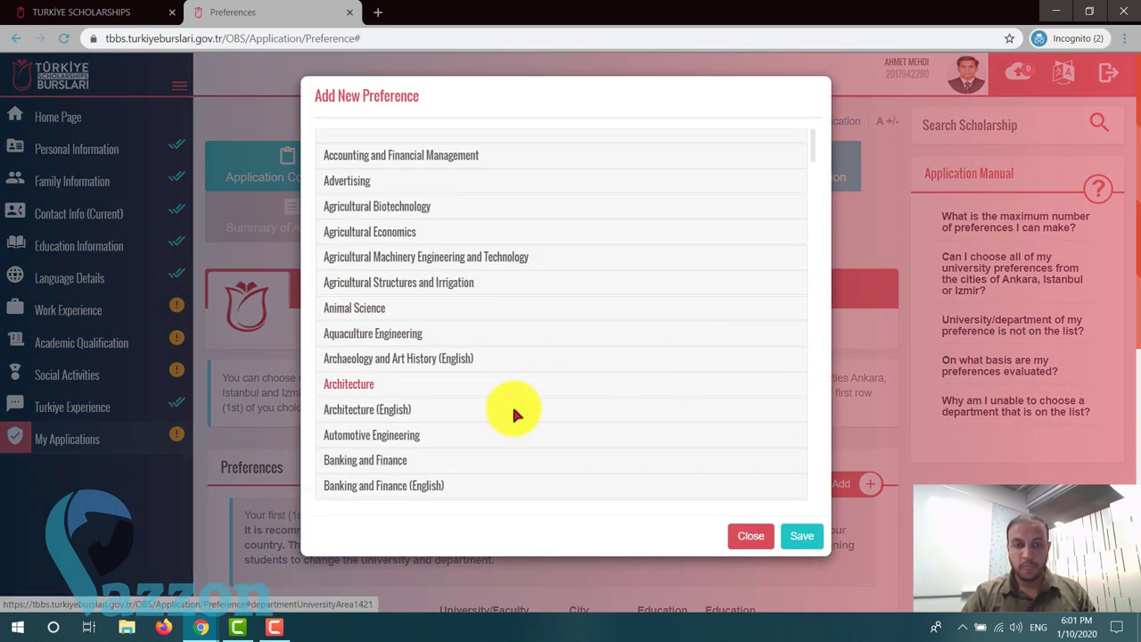
{"action": "scroll", "coordinate": [438, 404], "scroll_direction": "down", "scroll_amount": 3}
{"action": "scroll", "coordinate": [428, 401], "scroll_direction": "down", "scroll_amount": 6}
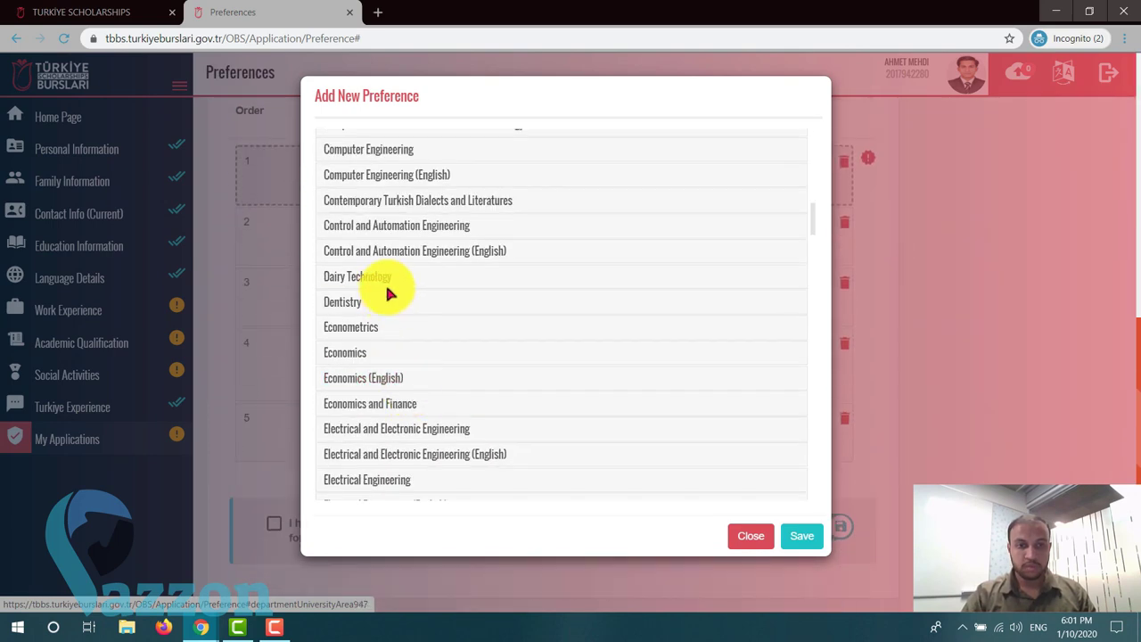
{"action": "left_click", "coordinate": [415, 148]}
{"action": "scroll", "coordinate": [474, 395], "scroll_direction": "down", "scroll_amount": 5}
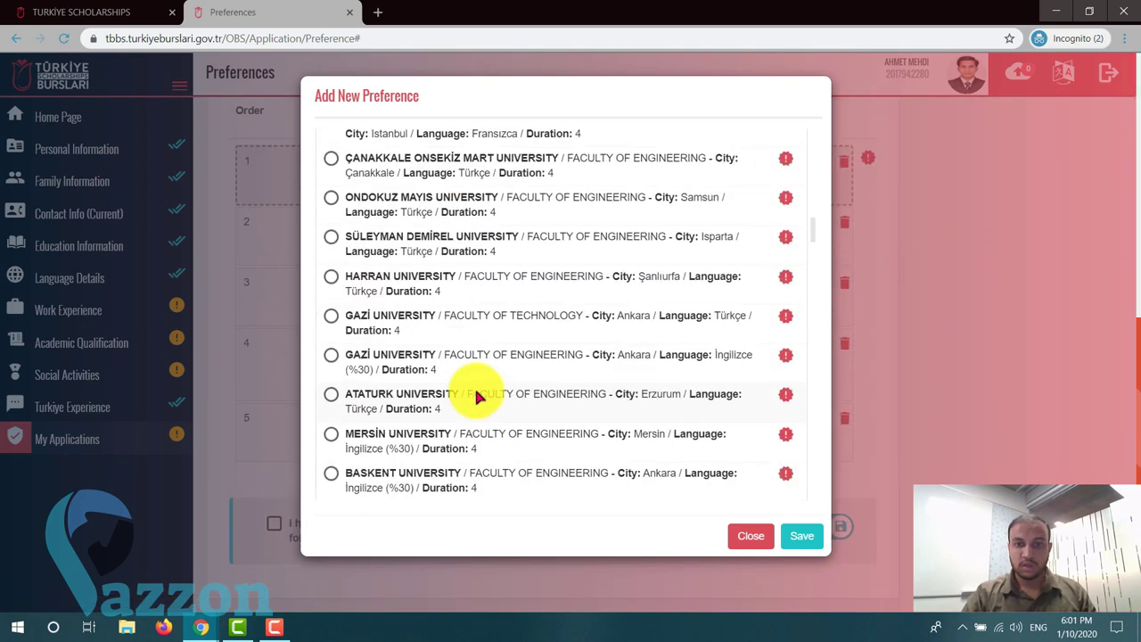
{"action": "left_click", "coordinate": [331, 278]}
{"action": "left_click", "coordinate": [795, 538]}
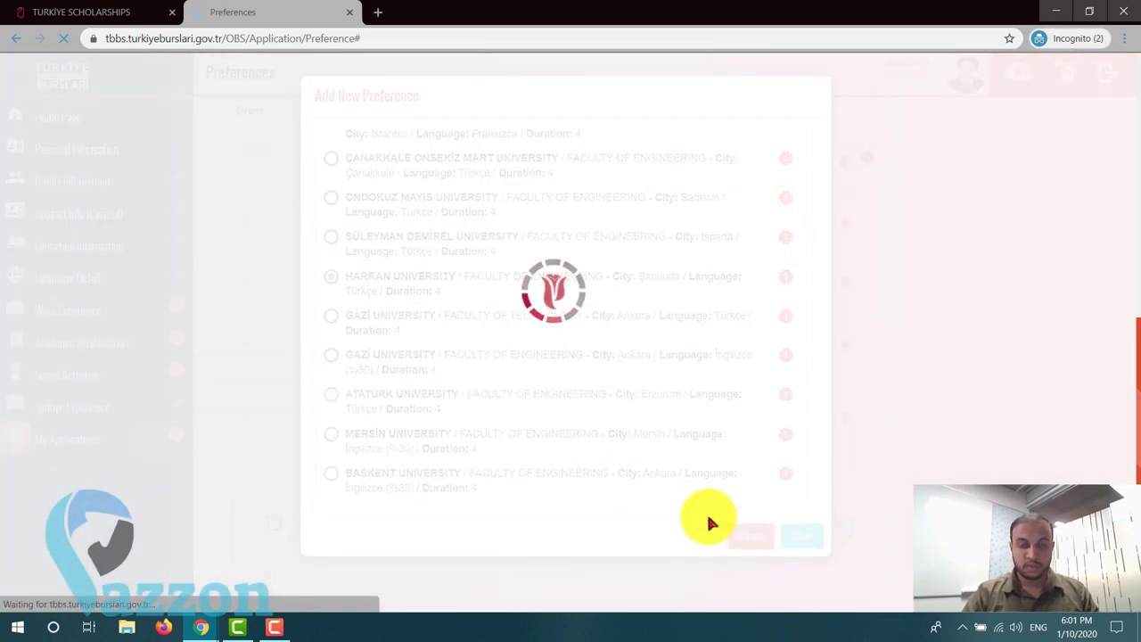
{"action": "scroll", "coordinate": [484, 446], "scroll_direction": "down", "scroll_amount": 6}
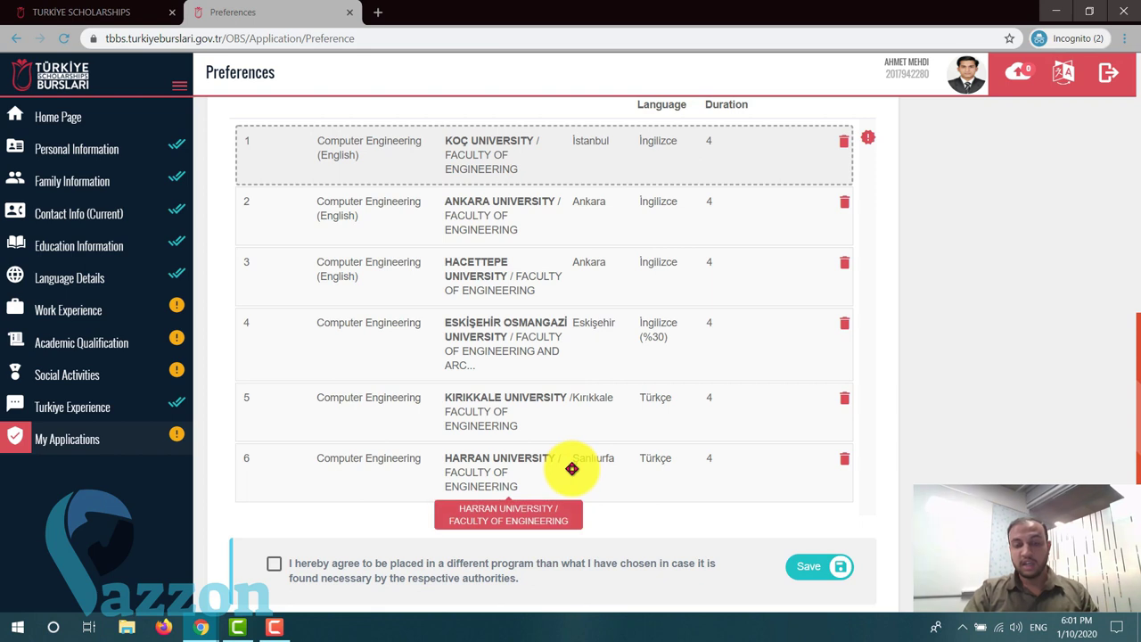
- Review the six-entry preference list, save it, and go to Letter of Intent
{"action": "scroll", "coordinate": [504, 482], "scroll_direction": "down", "scroll_amount": 1}
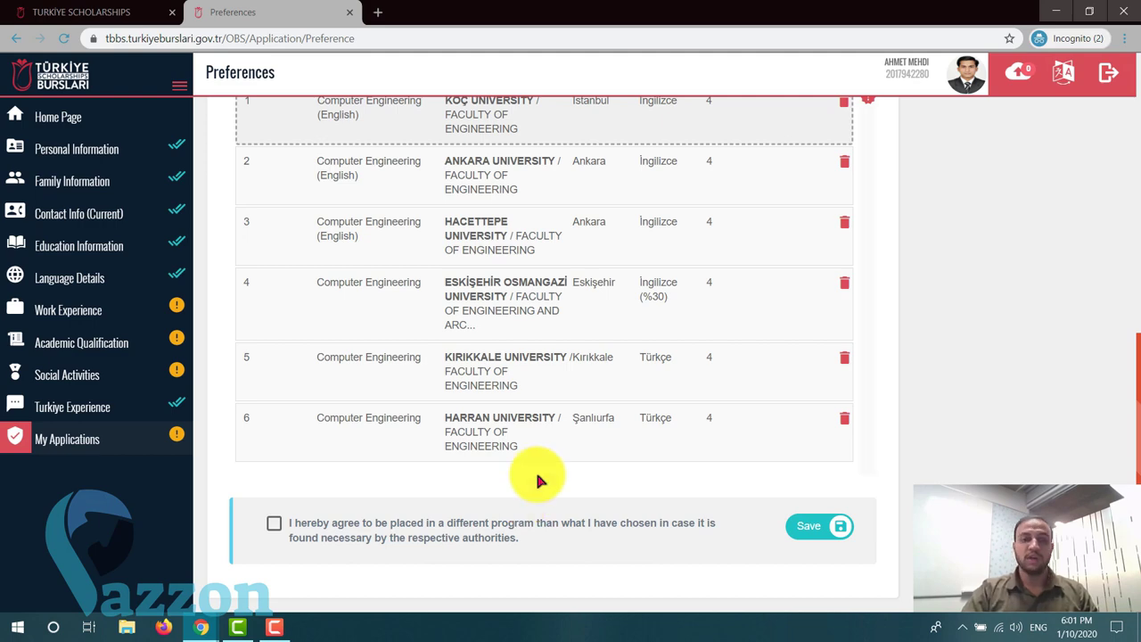
{"action": "scroll", "coordinate": [529, 438], "scroll_direction": "up", "scroll_amount": 3}
{"action": "scroll", "coordinate": [547, 428], "scroll_direction": "down", "scroll_amount": 3}
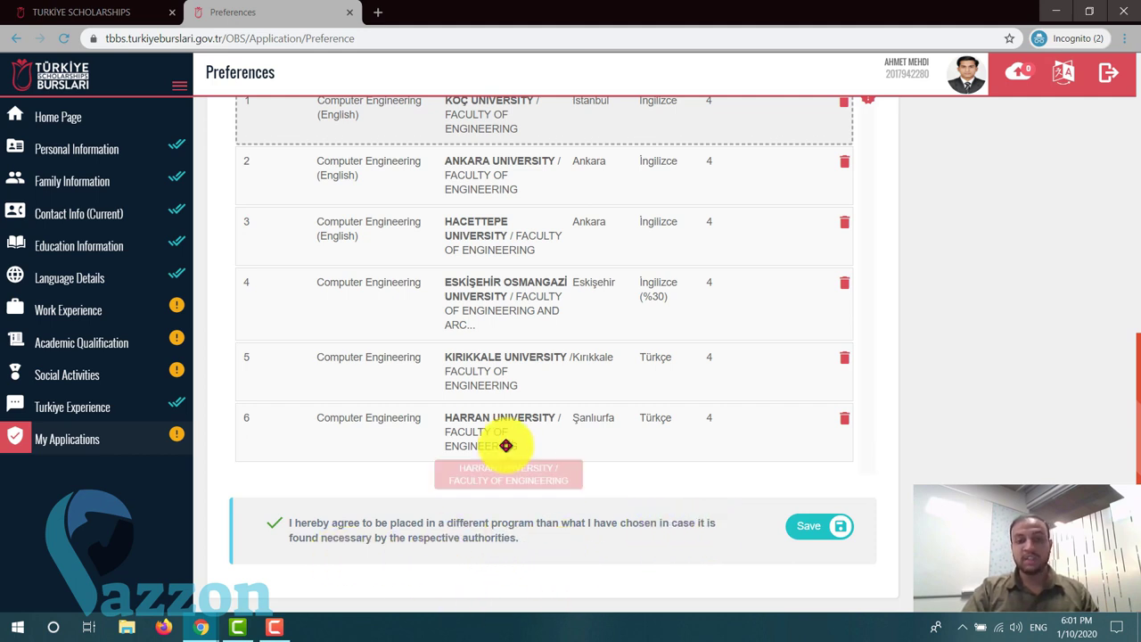
{"action": "scroll", "coordinate": [539, 496], "scroll_direction": "up", "scroll_amount": 2}
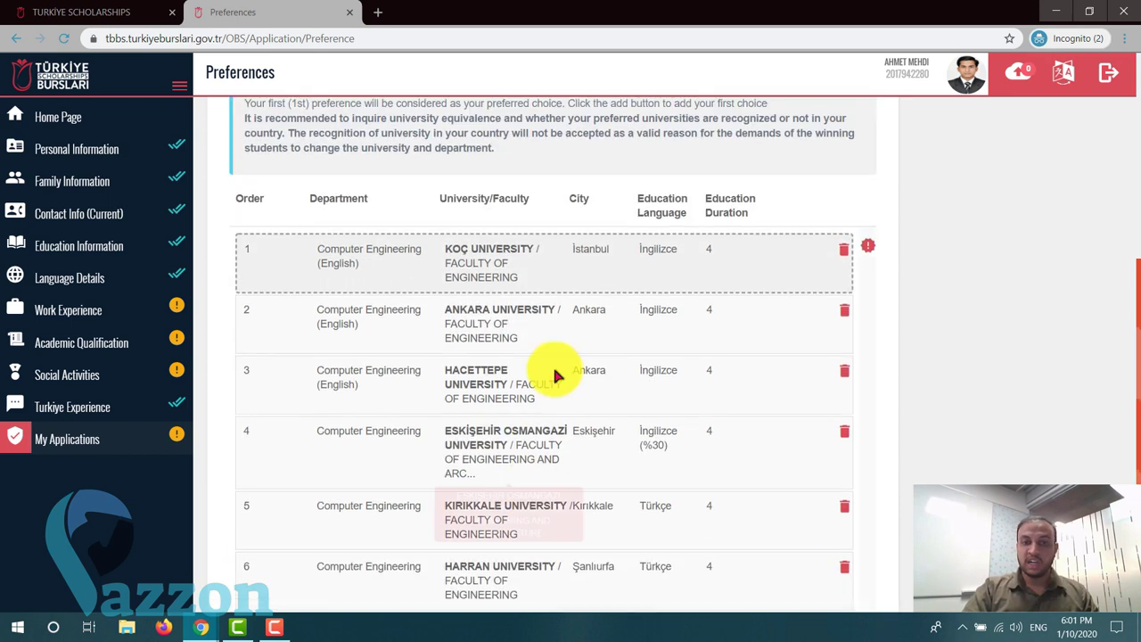
{"action": "scroll", "coordinate": [559, 432], "scroll_direction": "down", "scroll_amount": 2}
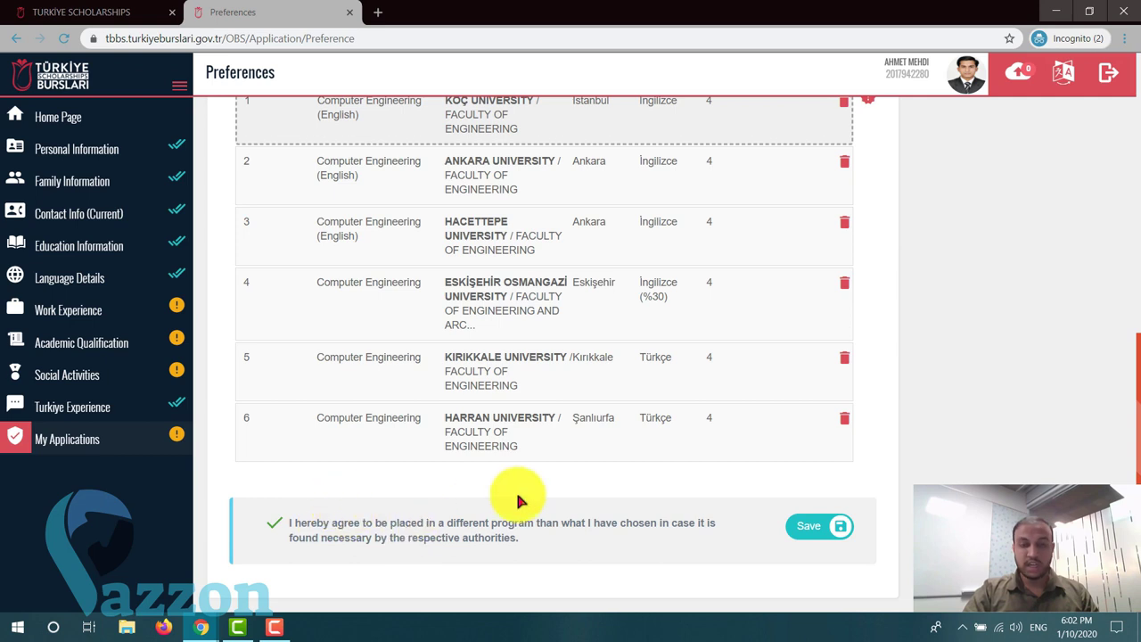
{"action": "scroll", "coordinate": [601, 400], "scroll_direction": "up", "scroll_amount": 1}
{"action": "scroll", "coordinate": [362, 566], "scroll_direction": "down", "scroll_amount": 1}
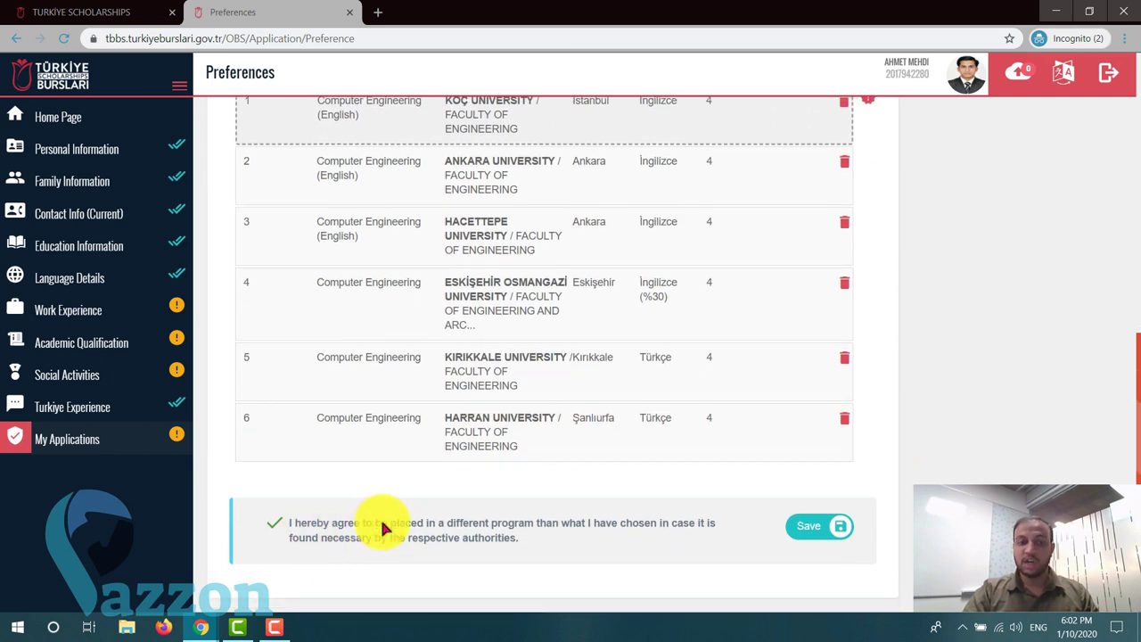
{"action": "scroll", "coordinate": [473, 443], "scroll_direction": "up", "scroll_amount": 2}
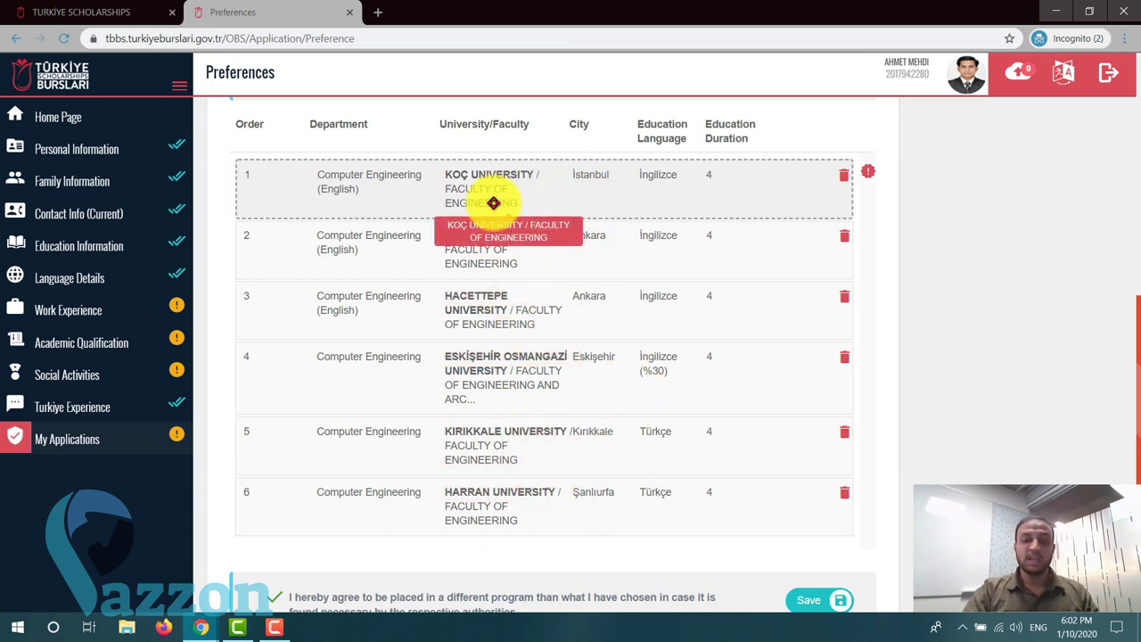
{"action": "scroll", "coordinate": [637, 515], "scroll_direction": "down", "scroll_amount": 1}
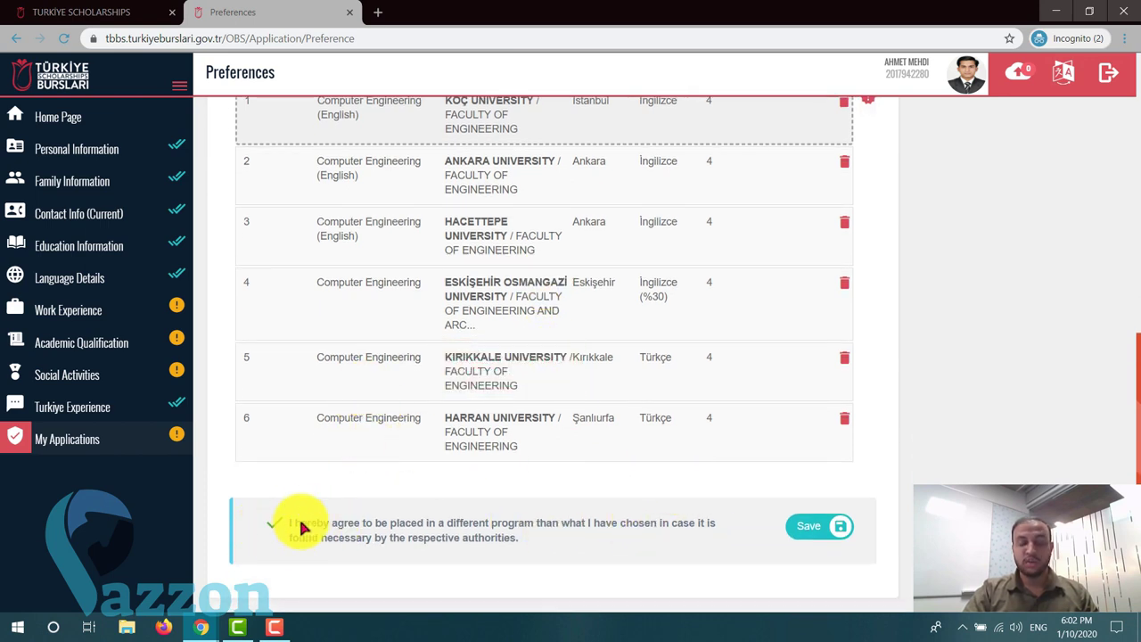
{"action": "left_click", "coordinate": [836, 527]}
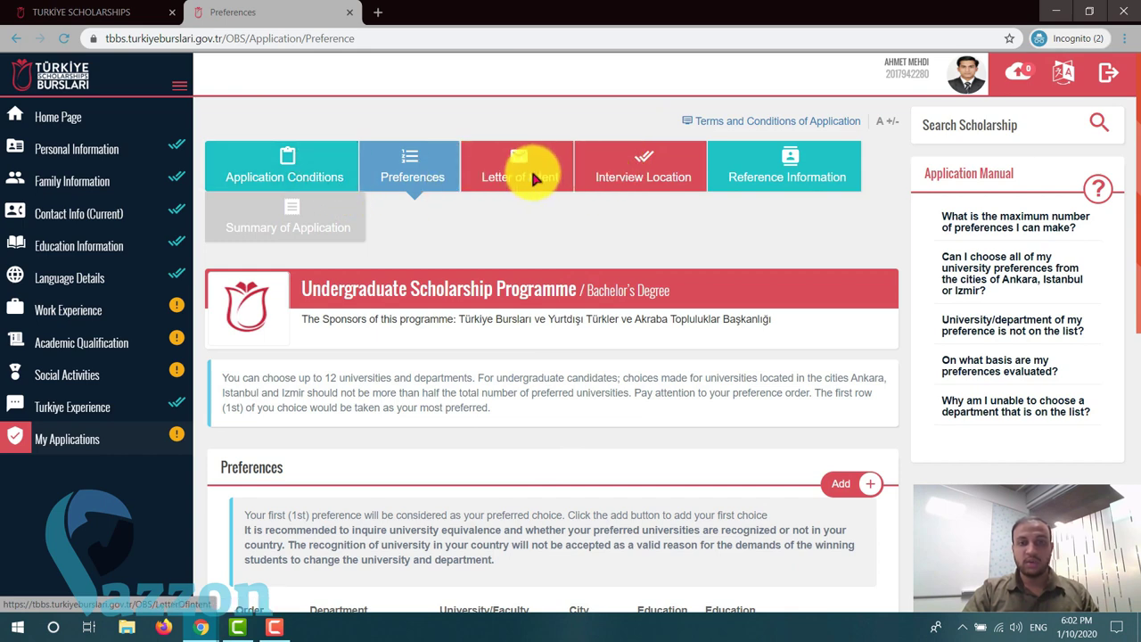
{"action": "left_click", "coordinate": [531, 168]}
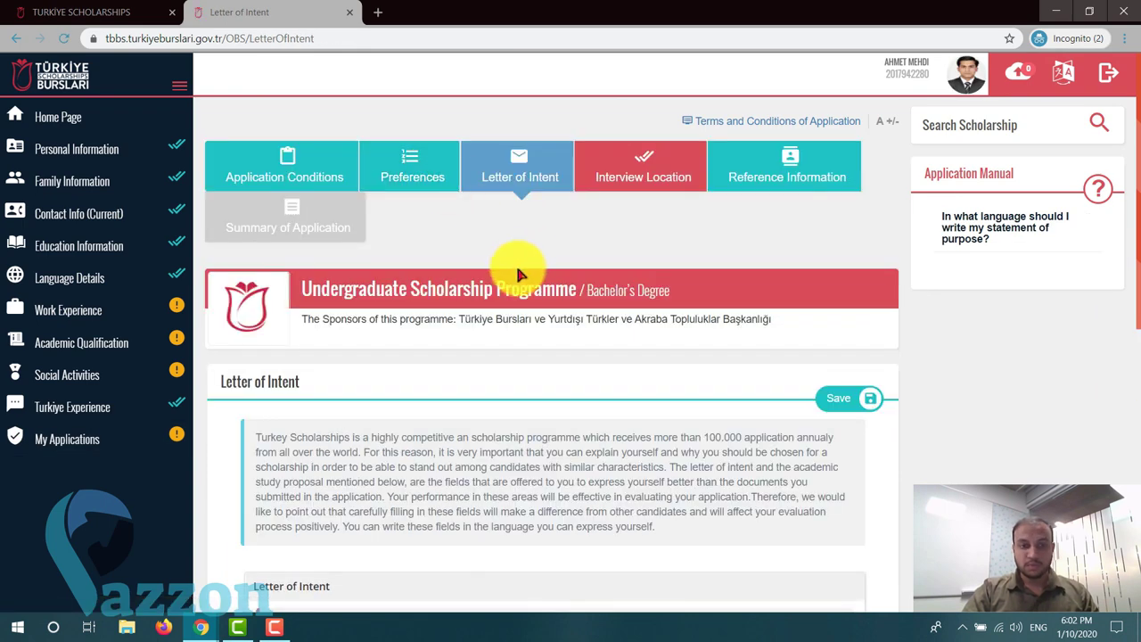
- Read through the Letter of Intent instructions, briefly highlighting the 100.000 applications sentence
{"action": "scroll", "coordinate": [517, 270], "scroll_direction": "down", "scroll_amount": 6}
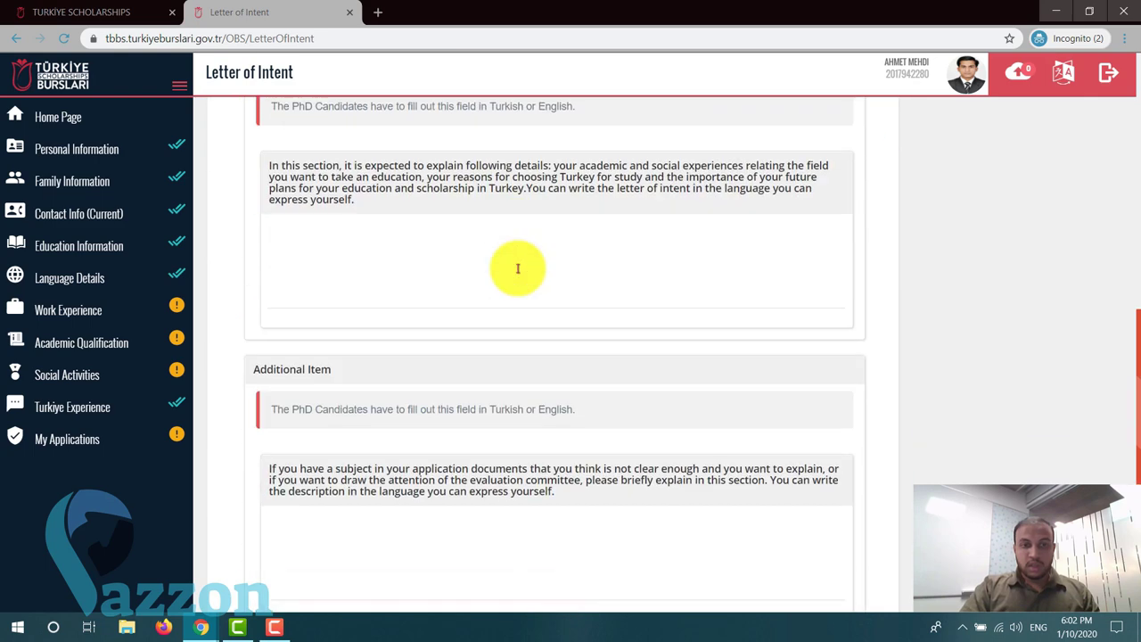
{"action": "scroll", "coordinate": [517, 268], "scroll_direction": "up", "scroll_amount": 3}
{"action": "scroll", "coordinate": [517, 268], "scroll_direction": "up", "scroll_amount": 2}
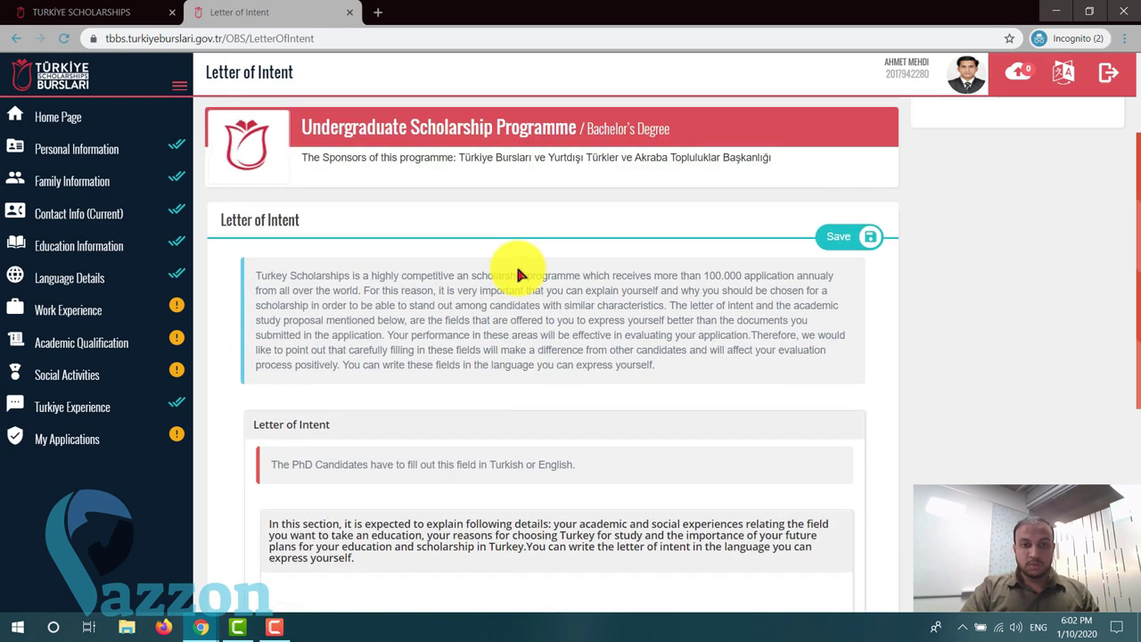
{"action": "scroll", "coordinate": [517, 268], "scroll_direction": "down", "scroll_amount": 1}
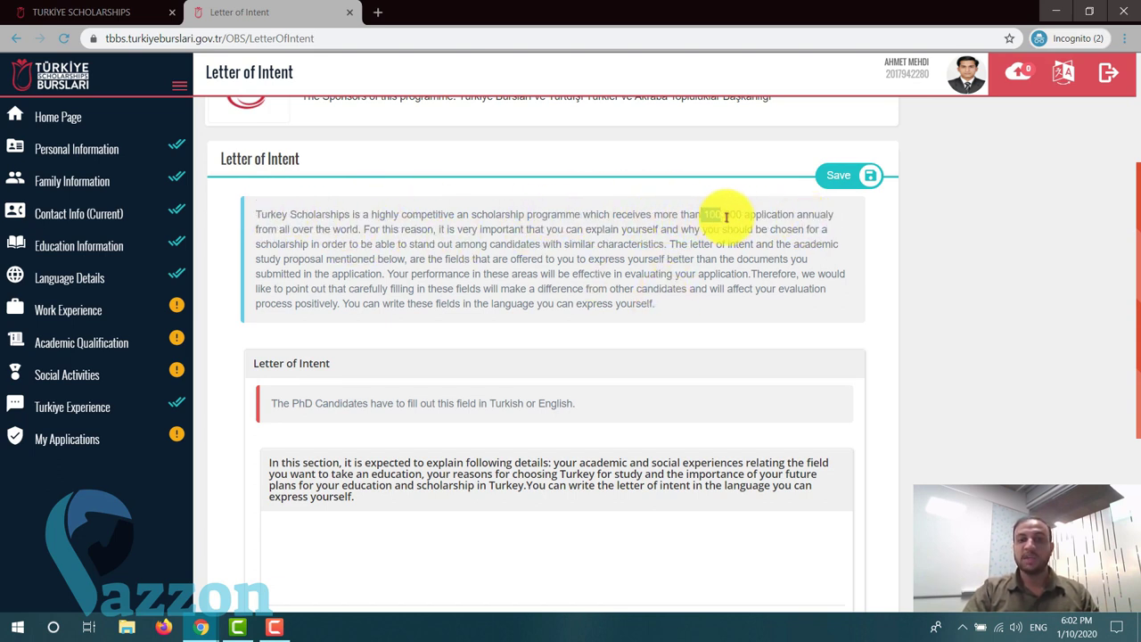
{"action": "left_click_drag", "start_coordinate": [726, 216], "coordinate": [758, 224]}
{"action": "left_click", "coordinate": [731, 248]}
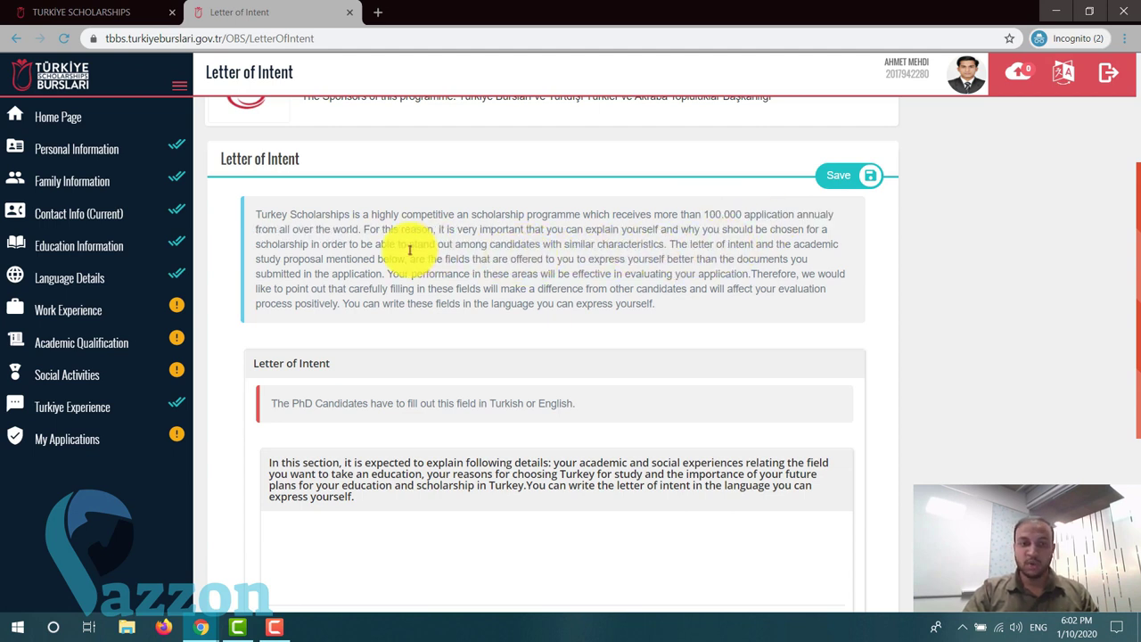
- Look over the instructions again and show the list of interface languages from the header
{"action": "scroll", "coordinate": [303, 252], "scroll_direction": "up", "scroll_amount": 1}
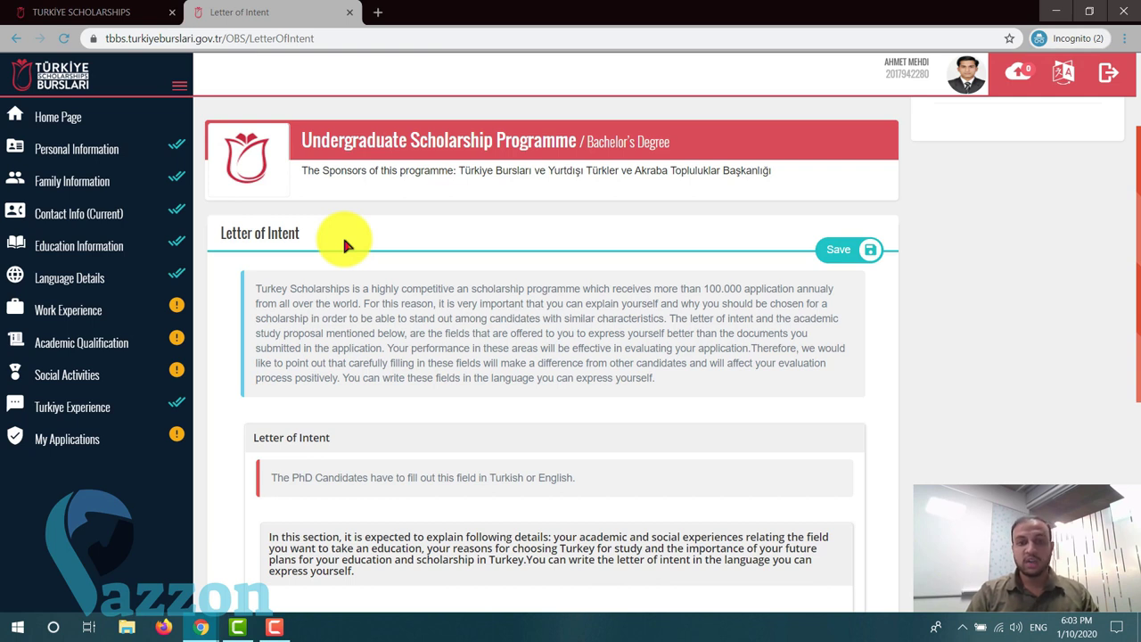
{"action": "scroll", "coordinate": [374, 239], "scroll_direction": "down", "scroll_amount": 2}
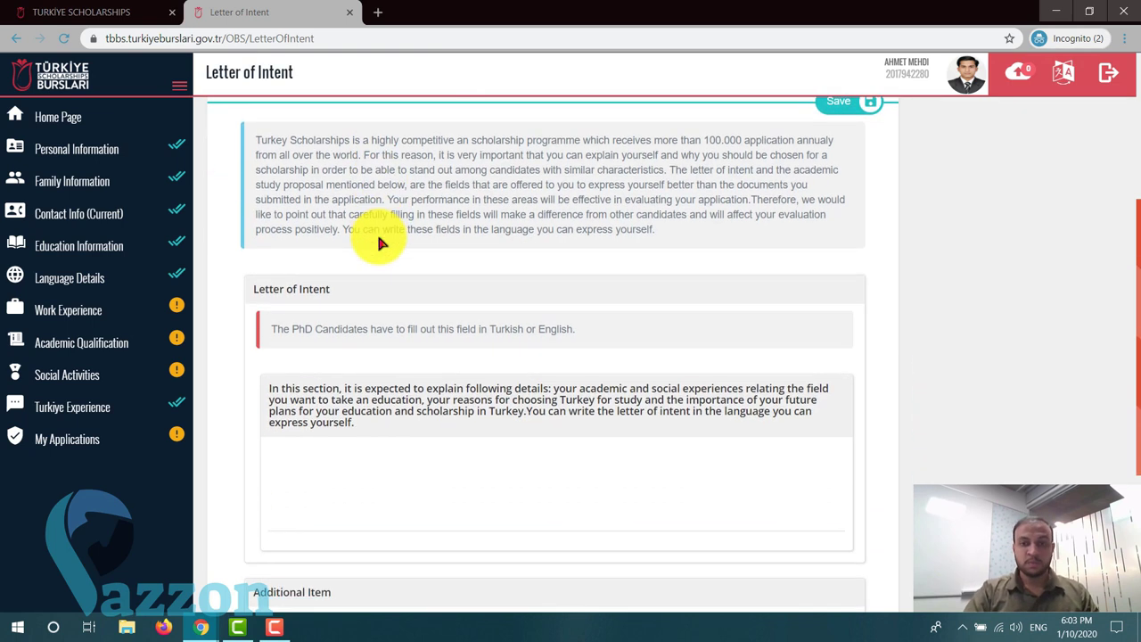
{"action": "scroll", "coordinate": [515, 260], "scroll_direction": "down", "scroll_amount": 1}
{"action": "scroll", "coordinate": [515, 260], "scroll_direction": "up", "scroll_amount": 2}
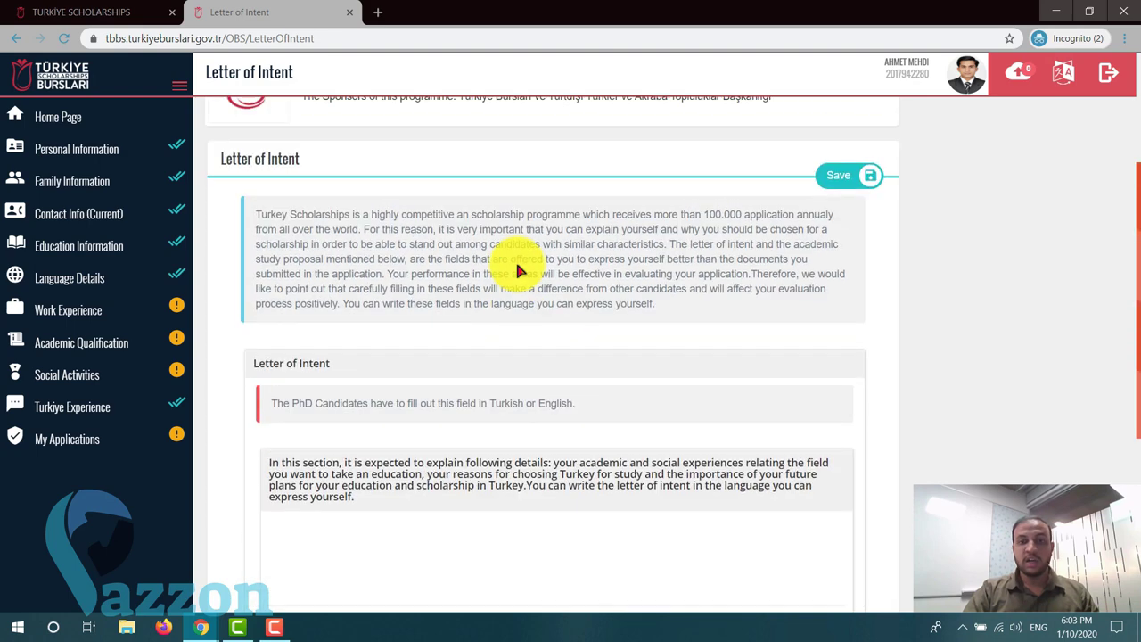
{"action": "scroll", "coordinate": [516, 263], "scroll_direction": "down", "scroll_amount": 2}
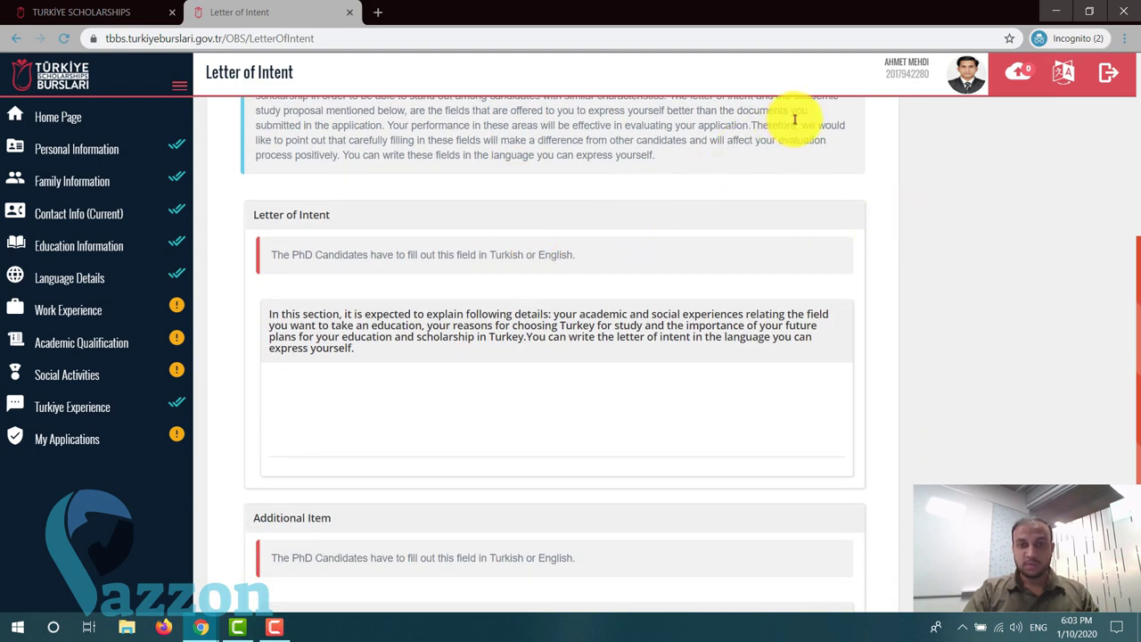
{"action": "scroll", "coordinate": [536, 153], "scroll_direction": "up", "scroll_amount": 1}
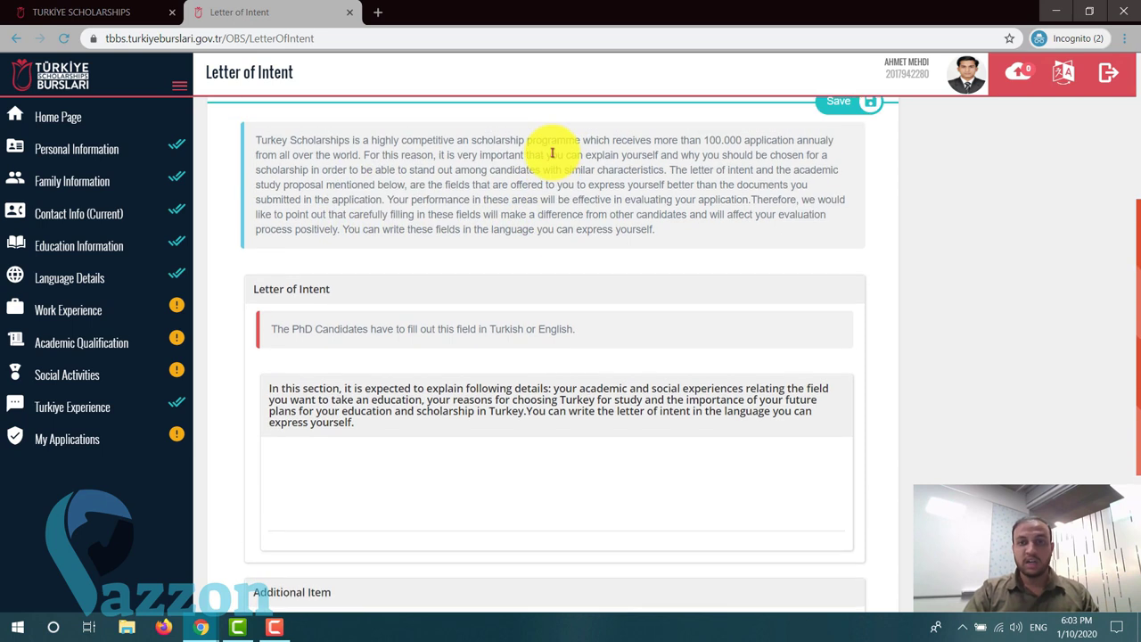
{"action": "left_click", "coordinate": [1062, 71]}
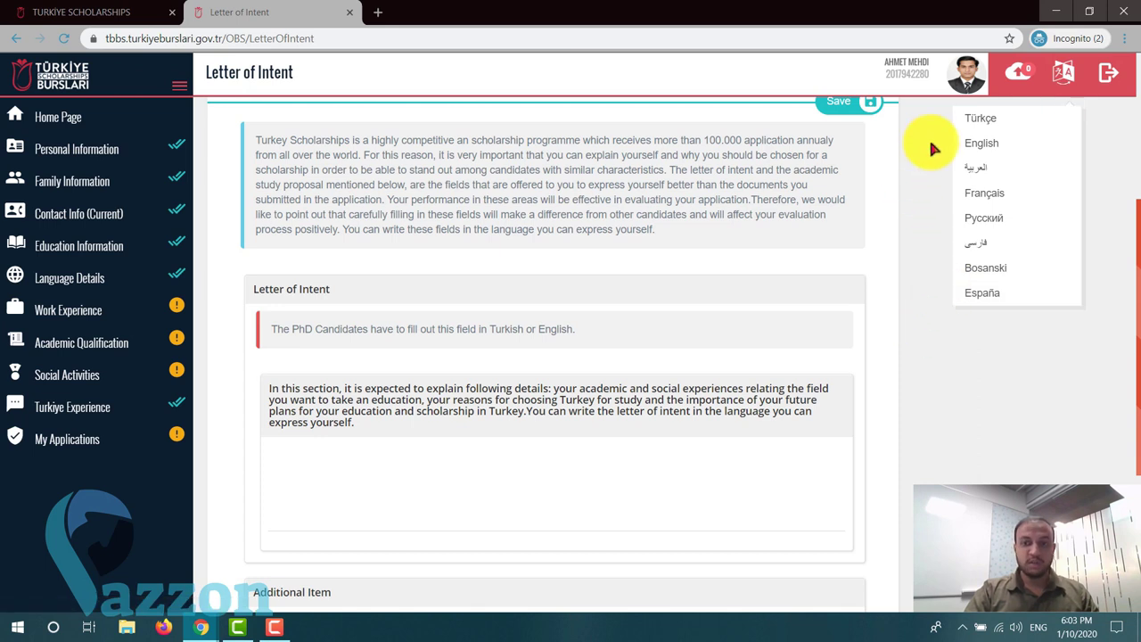
- Dismiss the language list and view the empty Letter of Intent and Additional Item boxes
{"action": "left_click", "coordinate": [1063, 77]}
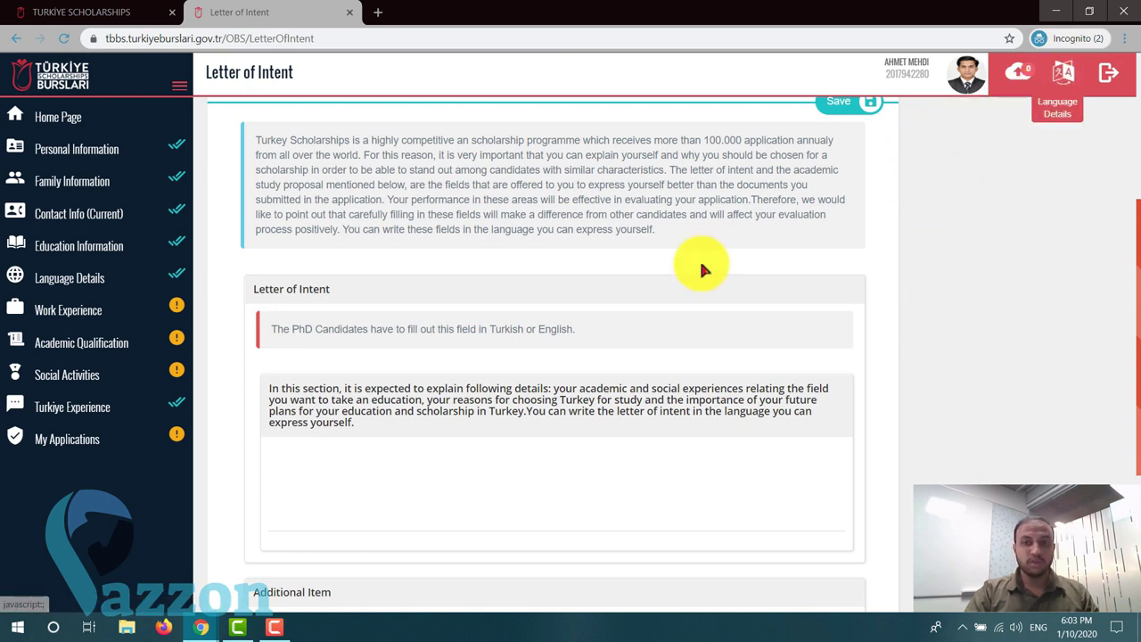
{"action": "scroll", "coordinate": [616, 294], "scroll_direction": "down", "scroll_amount": 3}
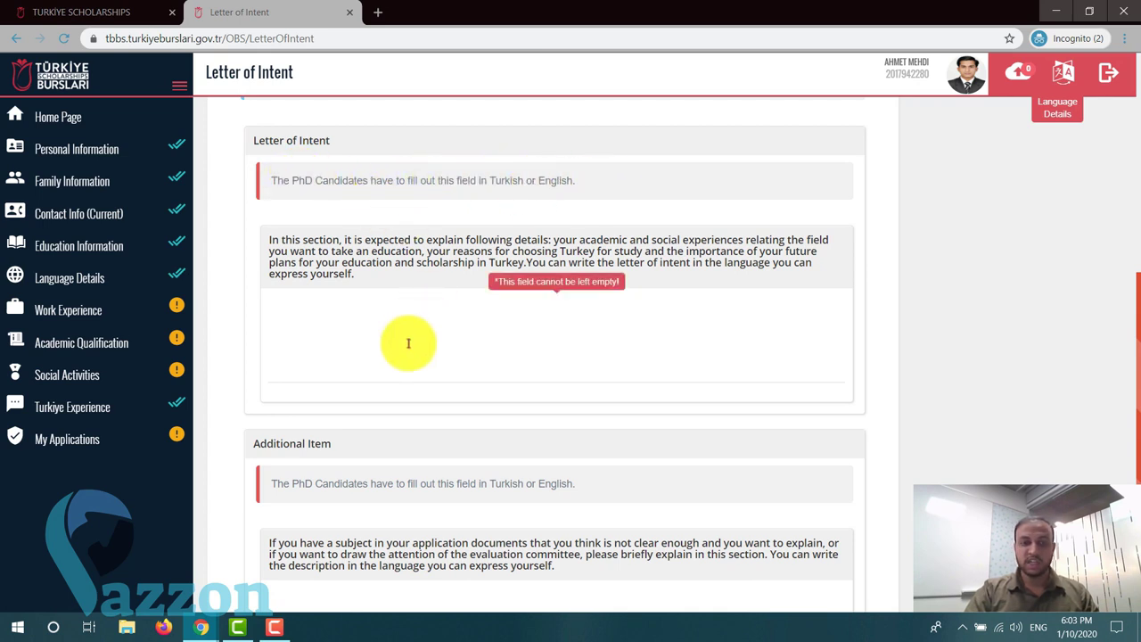
{"action": "scroll", "coordinate": [405, 343], "scroll_direction": "down", "scroll_amount": 1}
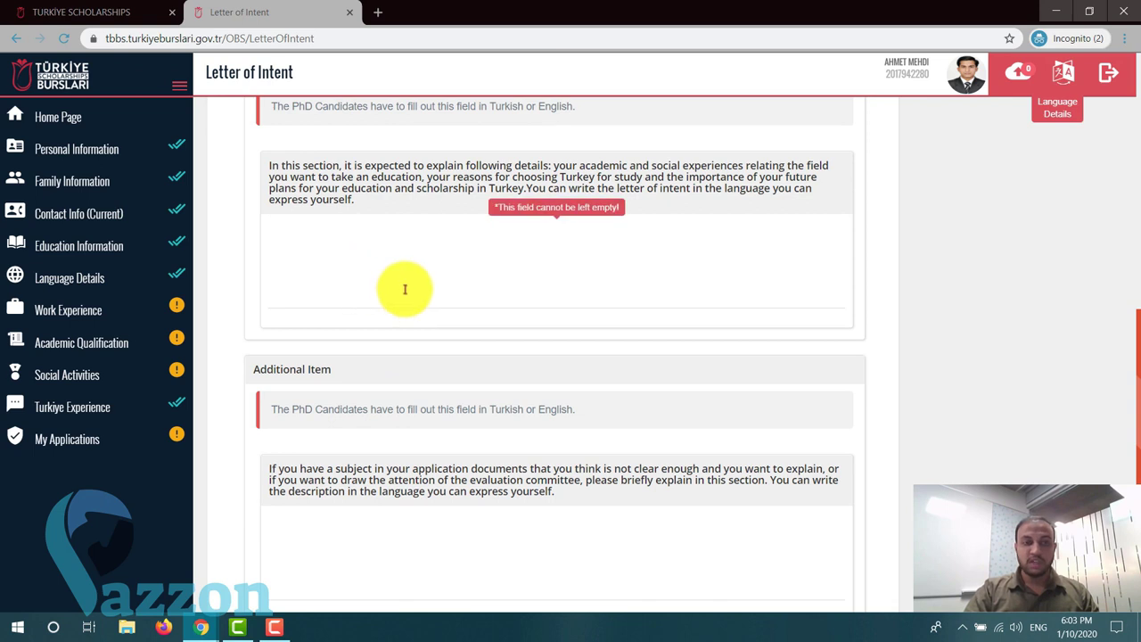
{"action": "scroll", "coordinate": [404, 284], "scroll_direction": "down", "scroll_amount": 1}
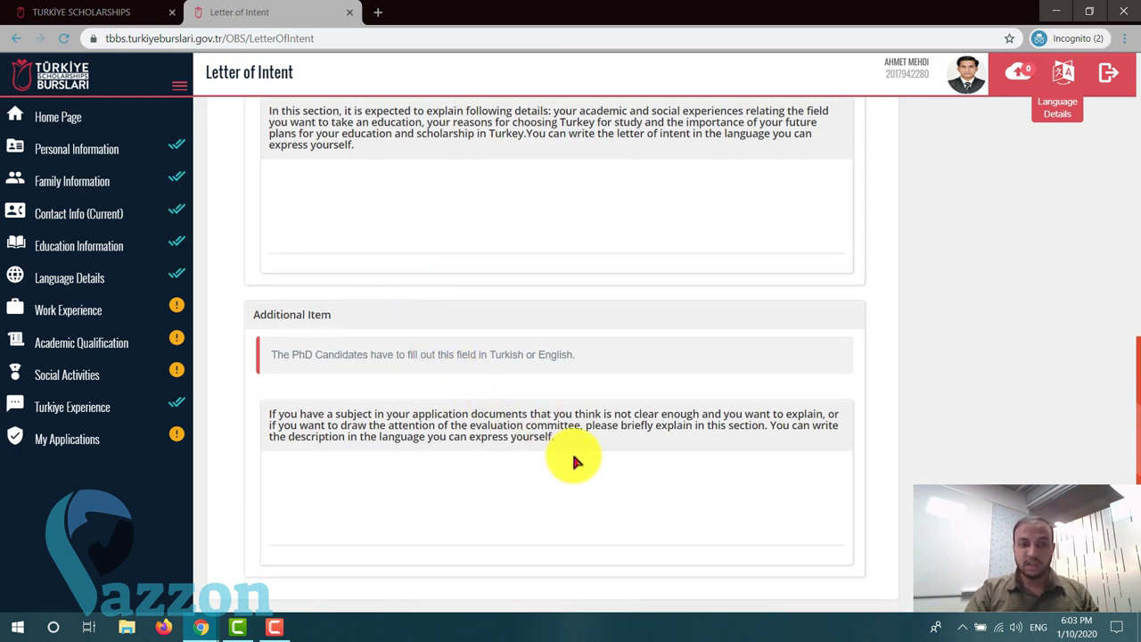
{"action": "scroll", "coordinate": [573, 461], "scroll_direction": "up", "scroll_amount": 1}
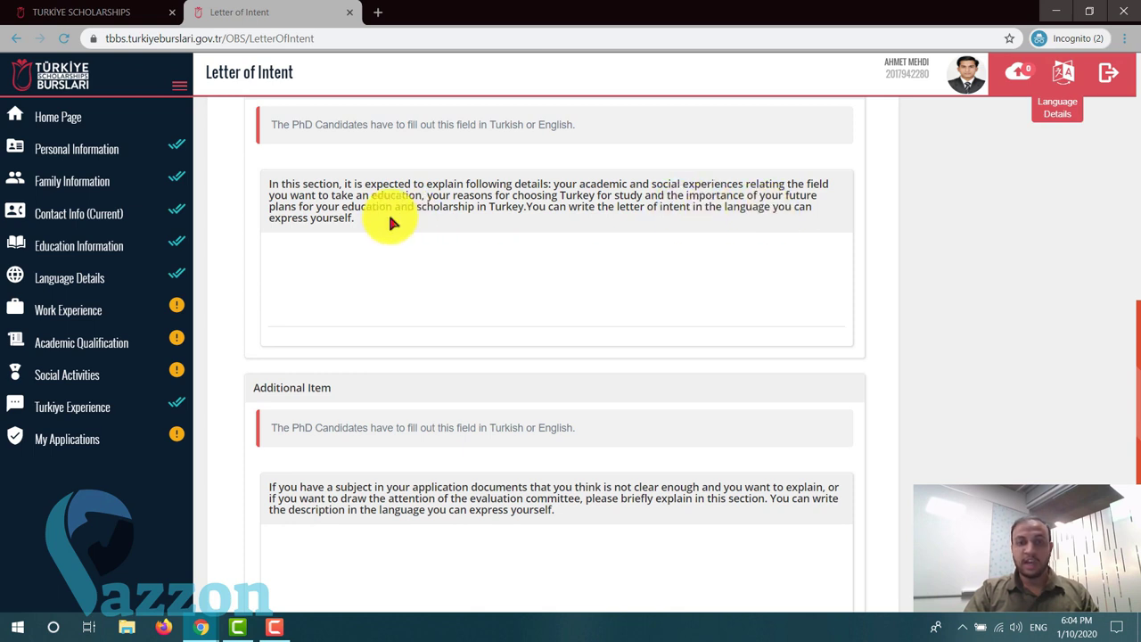
{"action": "scroll", "coordinate": [363, 228], "scroll_direction": "up", "scroll_amount": 1}
{"action": "scroll", "coordinate": [366, 236], "scroll_direction": "down", "scroll_amount": 1}
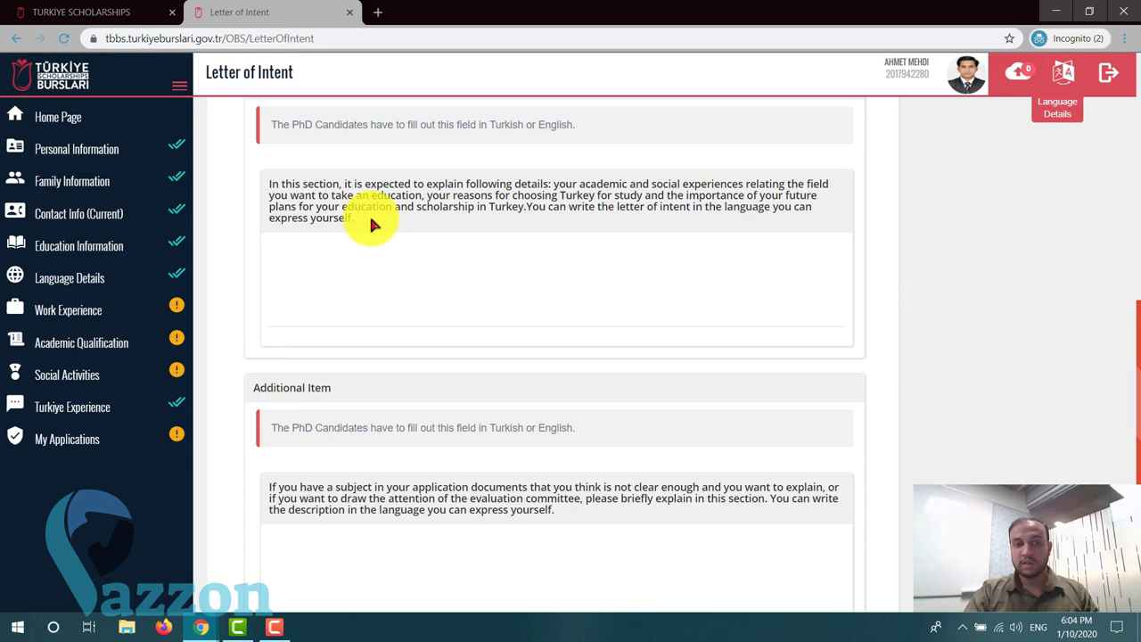
{"action": "scroll", "coordinate": [369, 222], "scroll_direction": "up", "scroll_amount": 3}
{"action": "scroll", "coordinate": [376, 214], "scroll_direction": "down", "scroll_amount": 4}
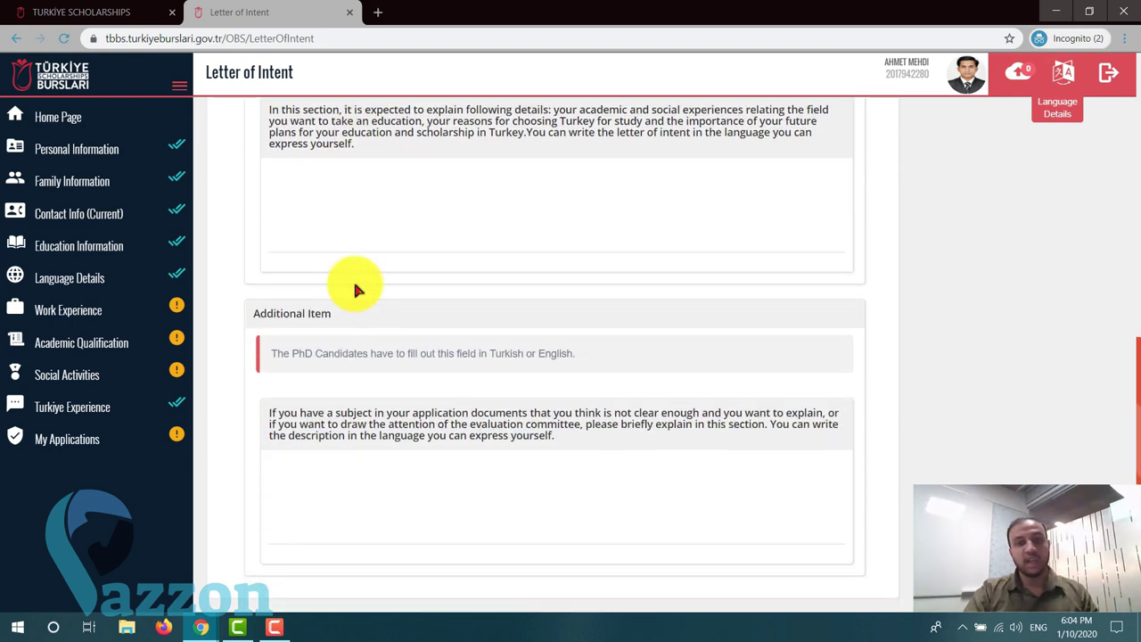
{"action": "scroll", "coordinate": [357, 288], "scroll_direction": "up", "scroll_amount": 2}
{"action": "left_click", "coordinate": [351, 319]}
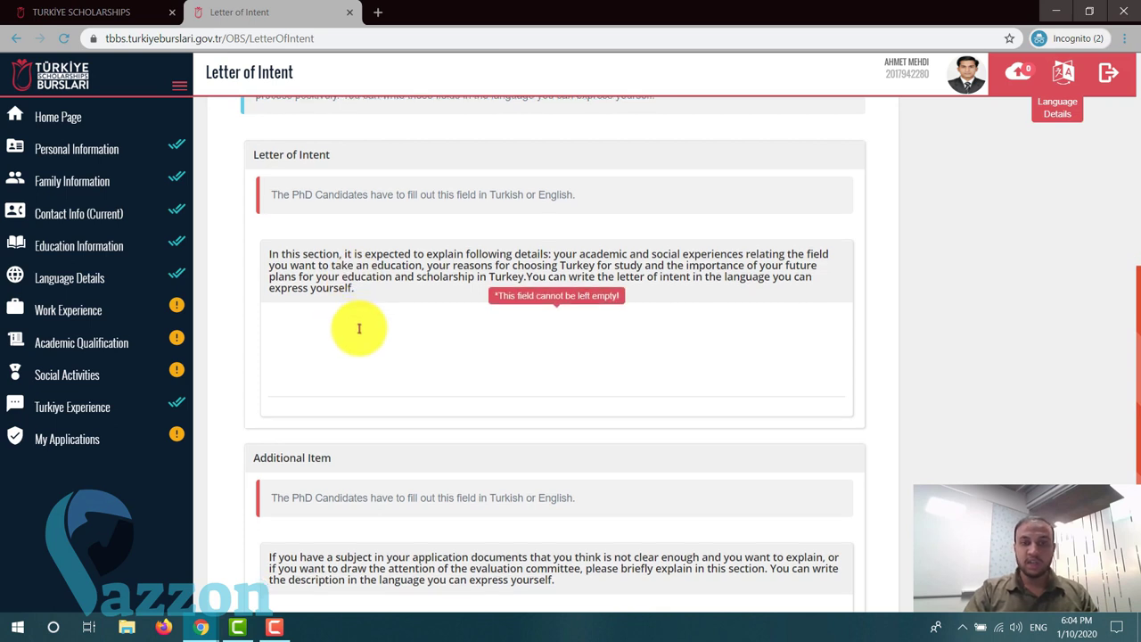
{"action": "scroll", "coordinate": [356, 326], "scroll_direction": "down", "scroll_amount": 1}
{"action": "left_click", "coordinate": [359, 328]}
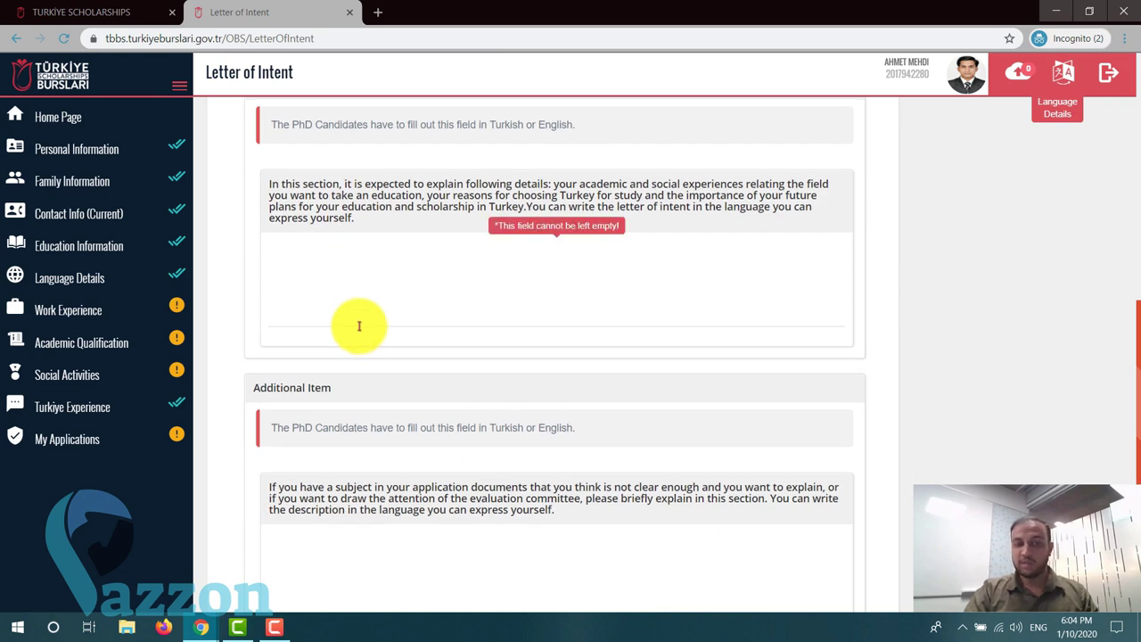
{"action": "left_click", "coordinate": [388, 294]}
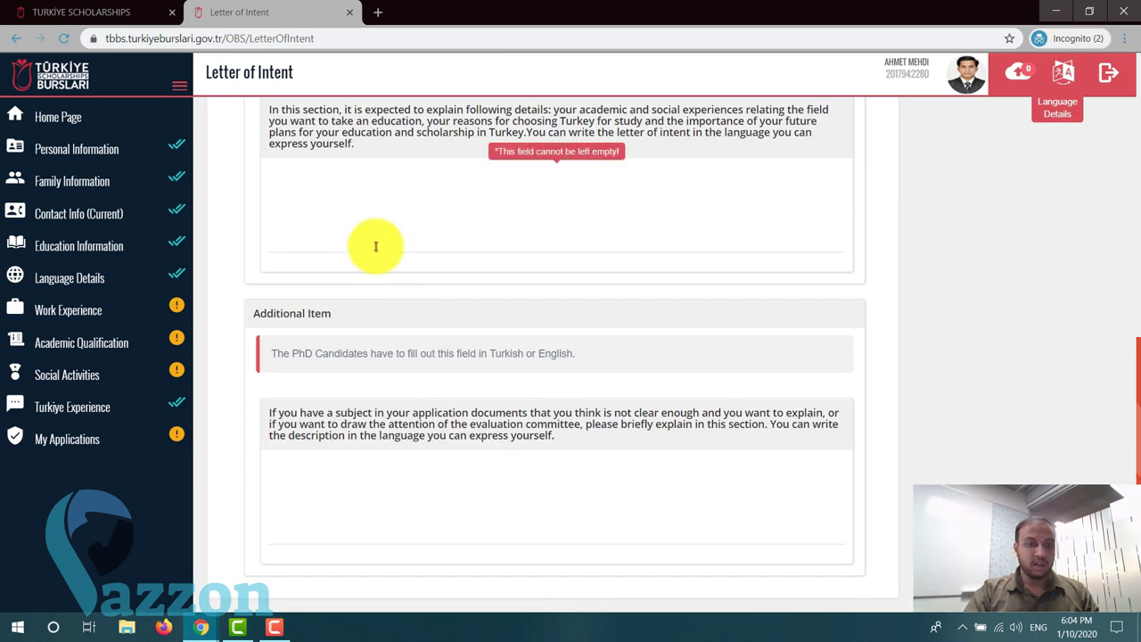
{"action": "left_click", "coordinate": [455, 269]}
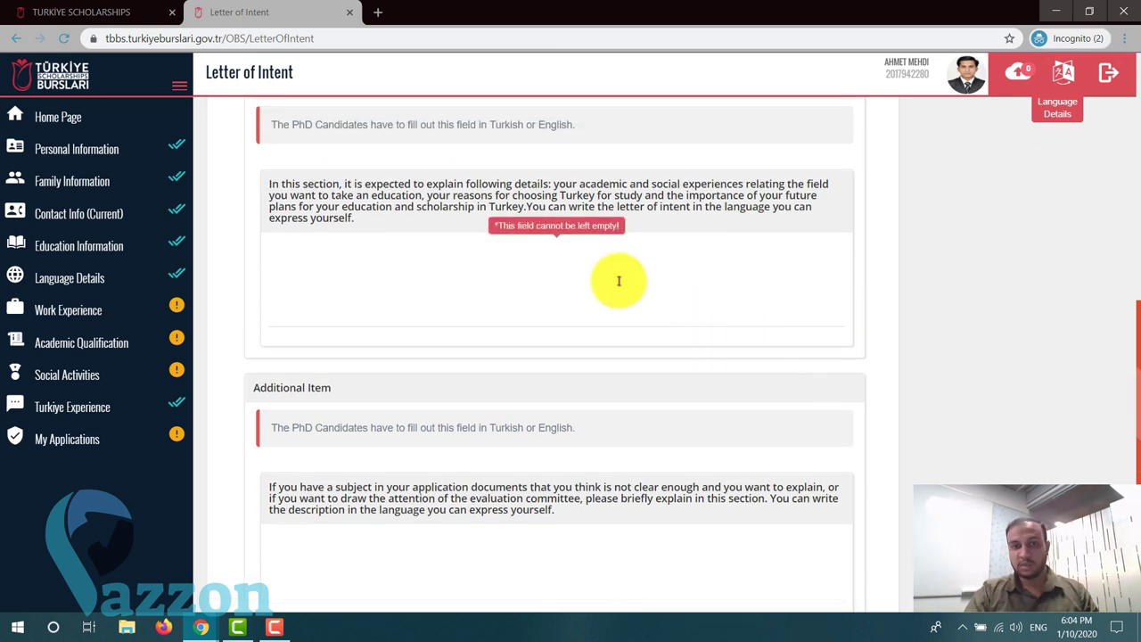
{"action": "scroll", "coordinate": [330, 241], "scroll_direction": "up", "scroll_amount": 2}
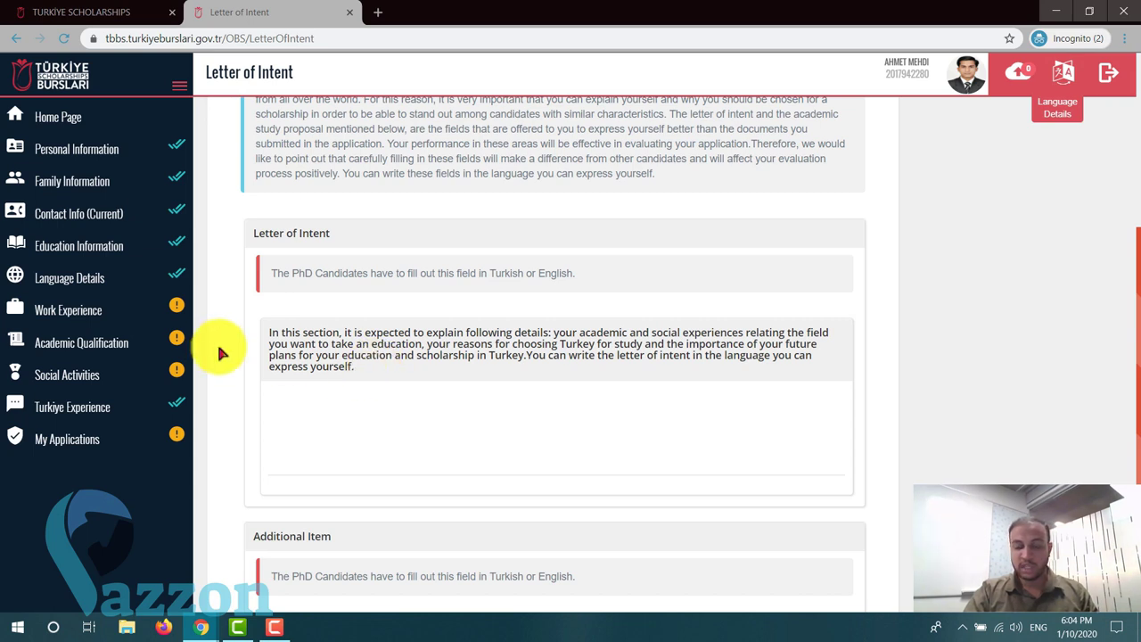
{"action": "scroll", "coordinate": [551, 254], "scroll_direction": "down", "scroll_amount": 1}
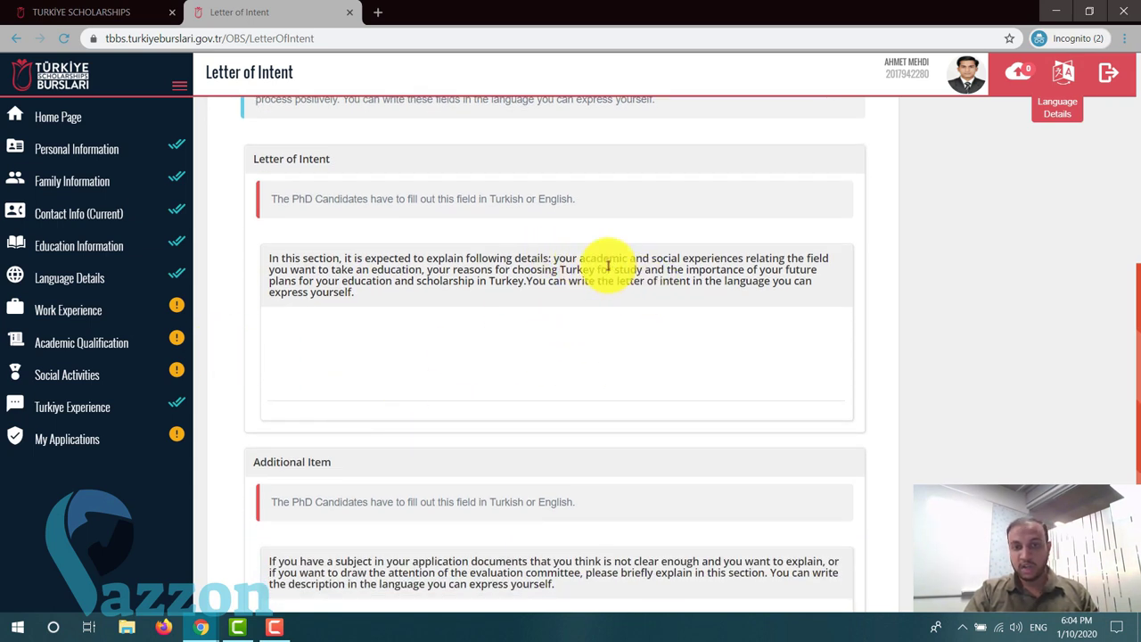
{"action": "left_click", "coordinate": [292, 320]}
{"action": "scroll", "coordinate": [767, 413], "scroll_direction": "down", "scroll_amount": 2}
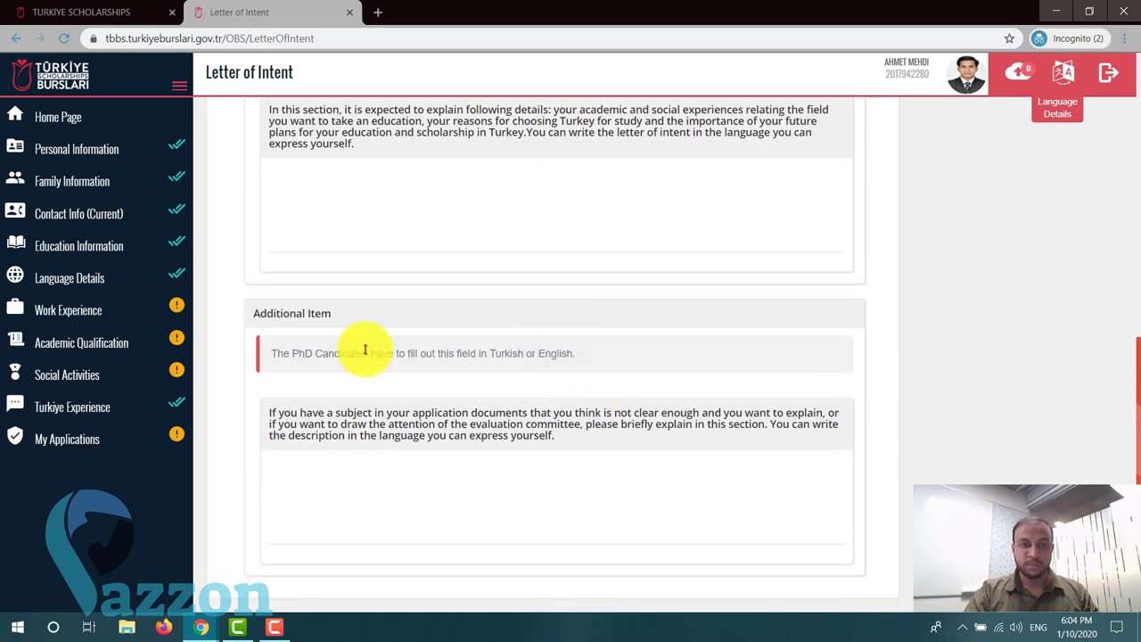
{"action": "left_click", "coordinate": [357, 491]}
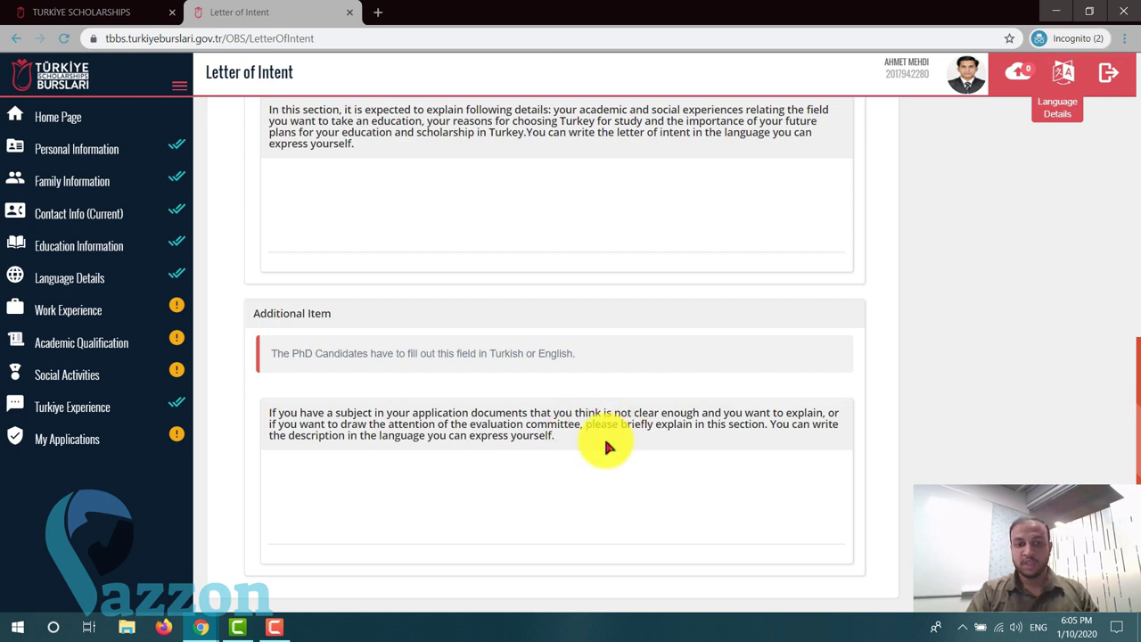
{"action": "left_click", "coordinate": [353, 473]}
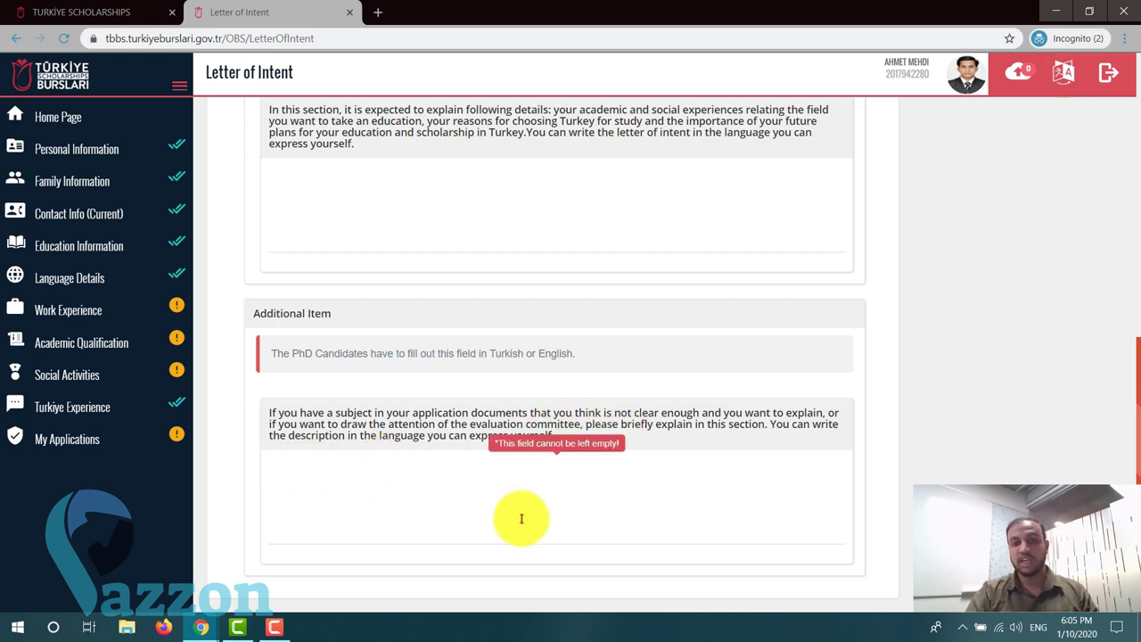
{"action": "scroll", "coordinate": [522, 517], "scroll_direction": "up", "scroll_amount": 3}
{"action": "scroll", "coordinate": [522, 517], "scroll_direction": "up", "scroll_amount": 1}
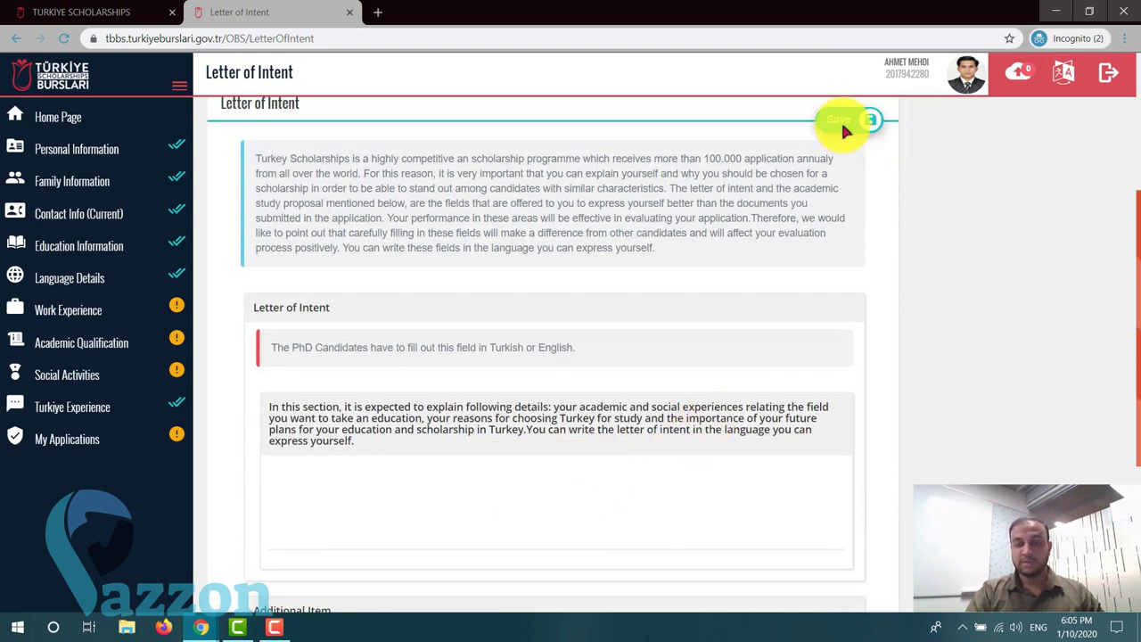
{"action": "left_click", "coordinate": [453, 497]}
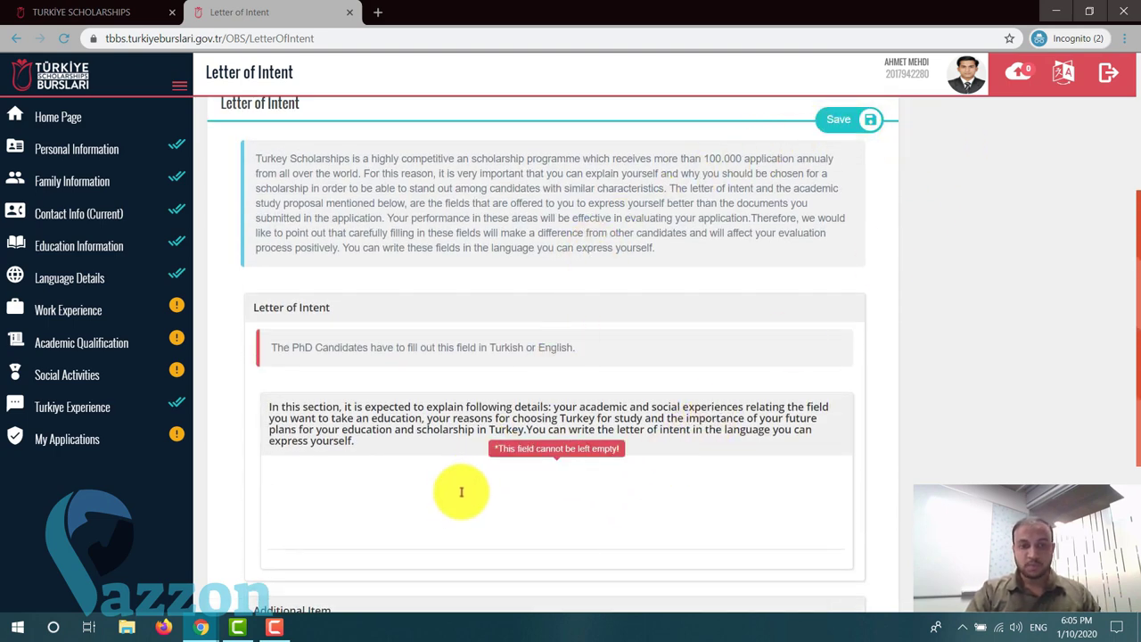
{"action": "scroll", "coordinate": [458, 489], "scroll_direction": "down", "scroll_amount": 1}
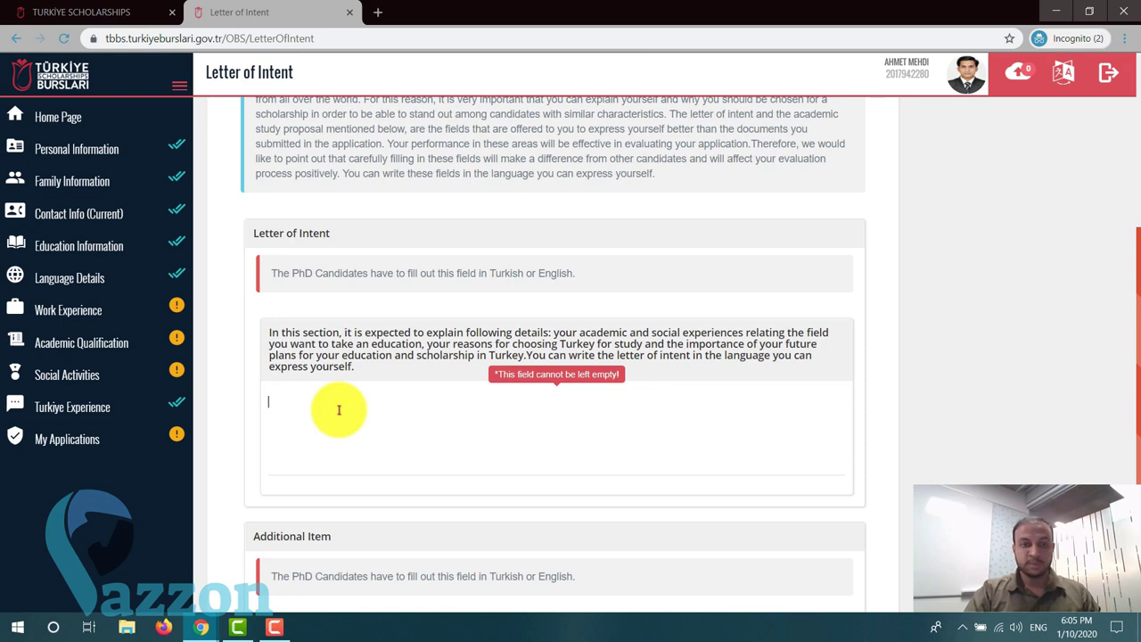
{"action": "scroll", "coordinate": [339, 410], "scroll_direction": "up", "scroll_amount": 4}
{"action": "scroll", "coordinate": [339, 410], "scroll_direction": "down", "scroll_amount": 2}
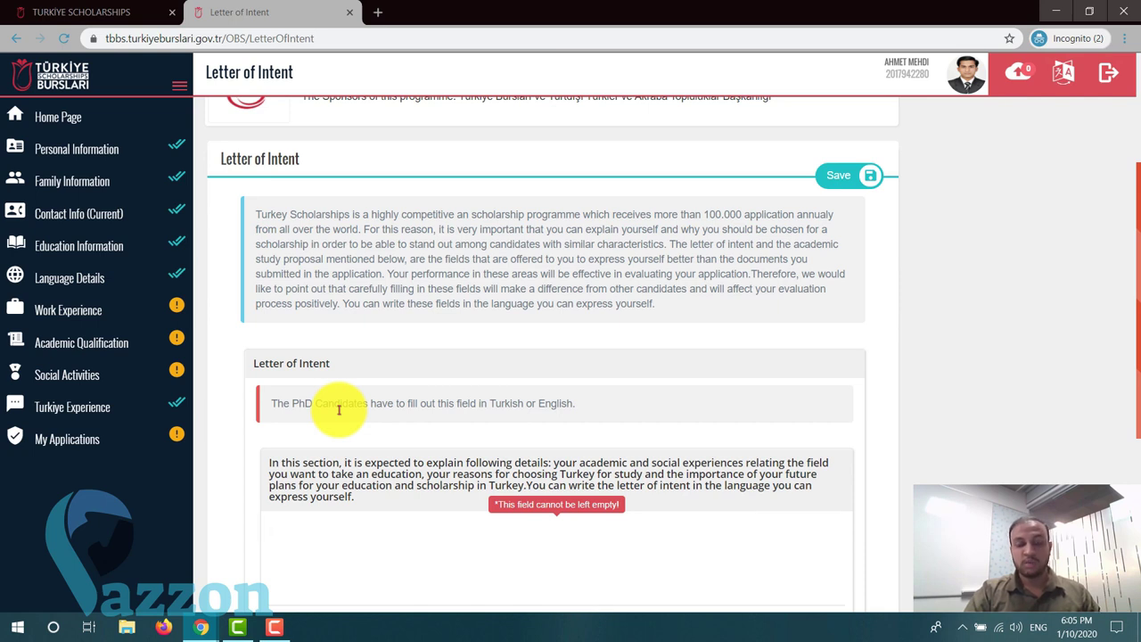
{"action": "scroll", "coordinate": [338, 411], "scroll_direction": "down", "scroll_amount": 1}
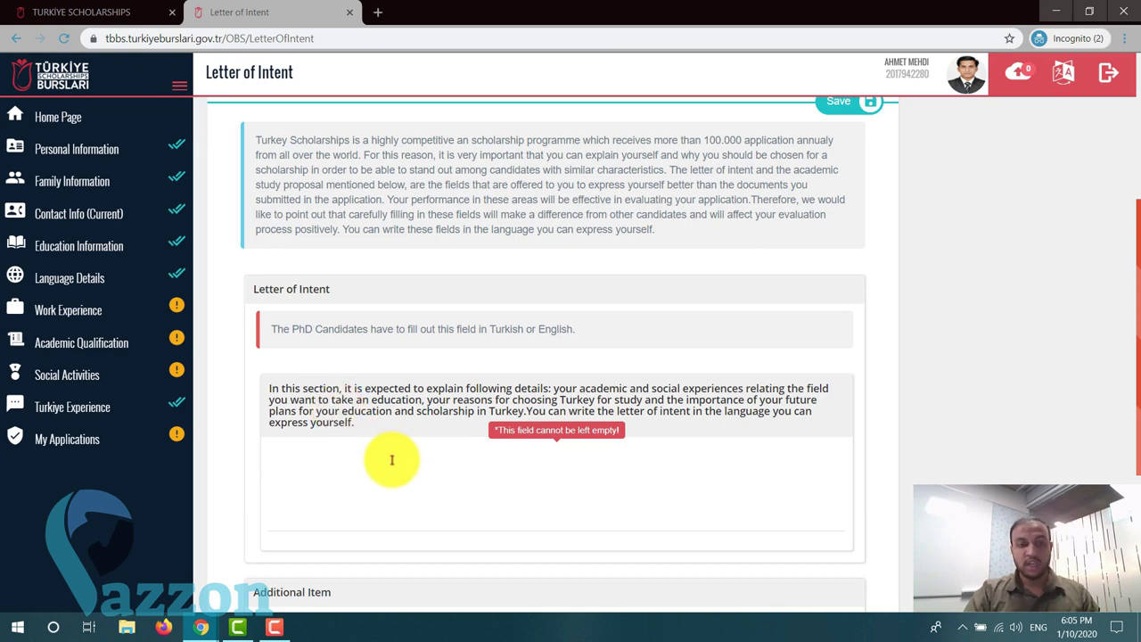
{"action": "scroll", "coordinate": [391, 460], "scroll_direction": "up", "scroll_amount": 3}
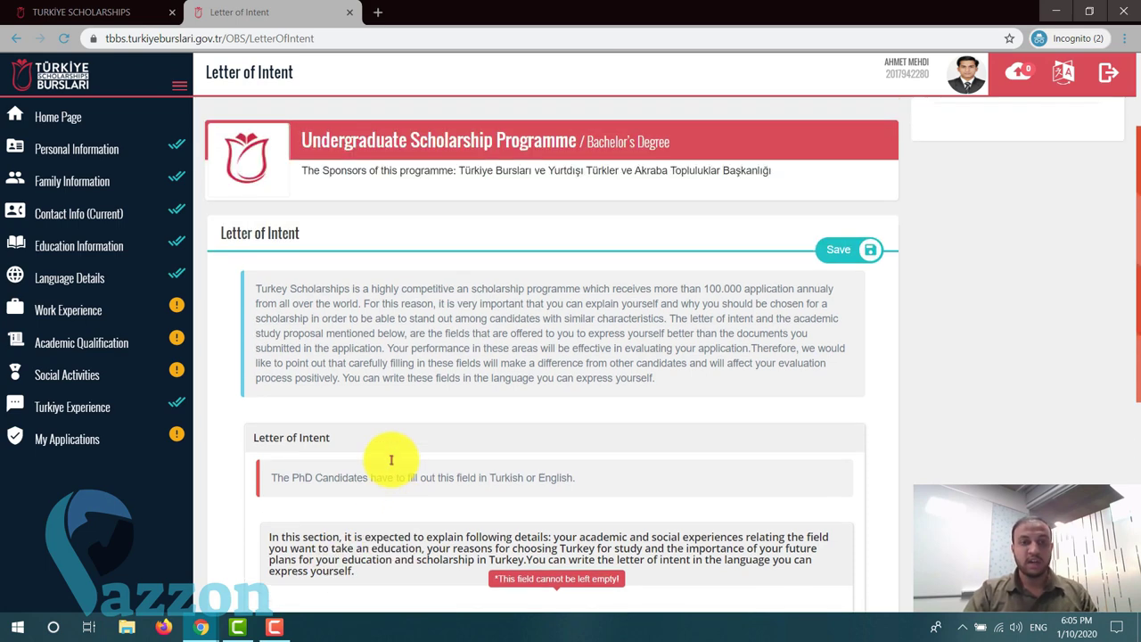
{"action": "scroll", "coordinate": [390, 464], "scroll_direction": "up", "scroll_amount": 1}
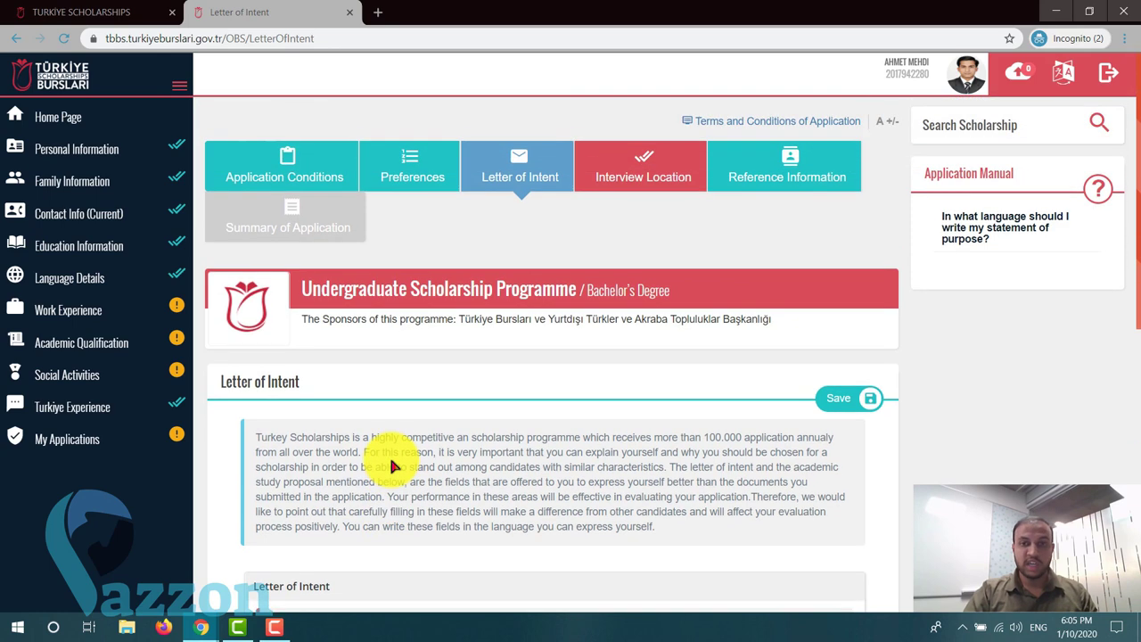
{"action": "scroll", "coordinate": [391, 466], "scroll_direction": "down", "scroll_amount": 3}
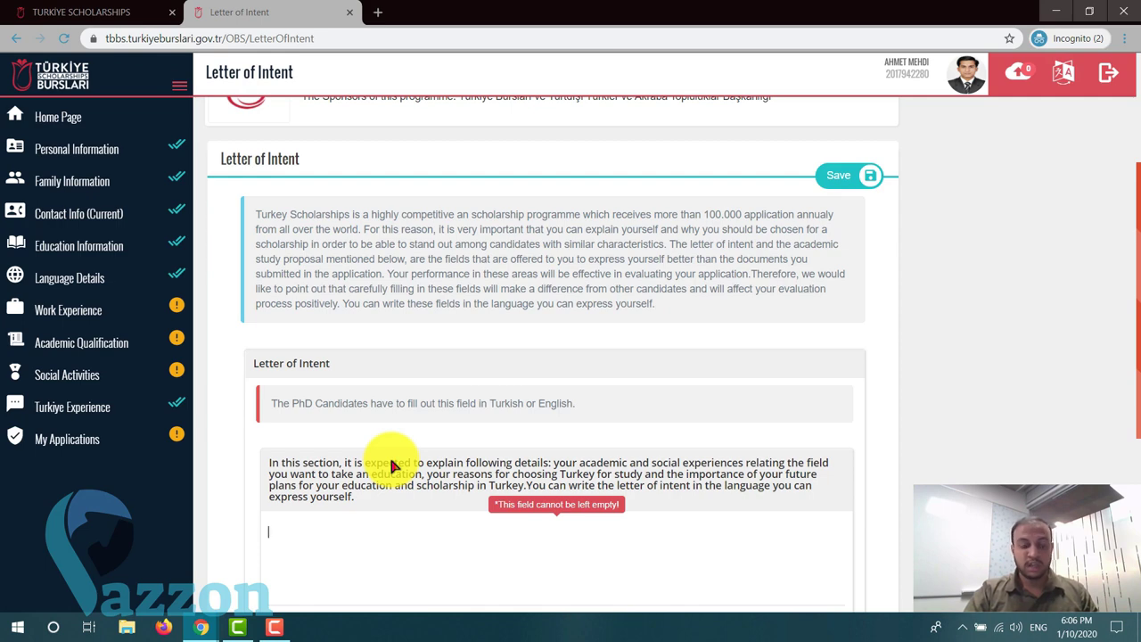
{"action": "scroll", "coordinate": [391, 465], "scroll_direction": "down", "scroll_amount": 2}
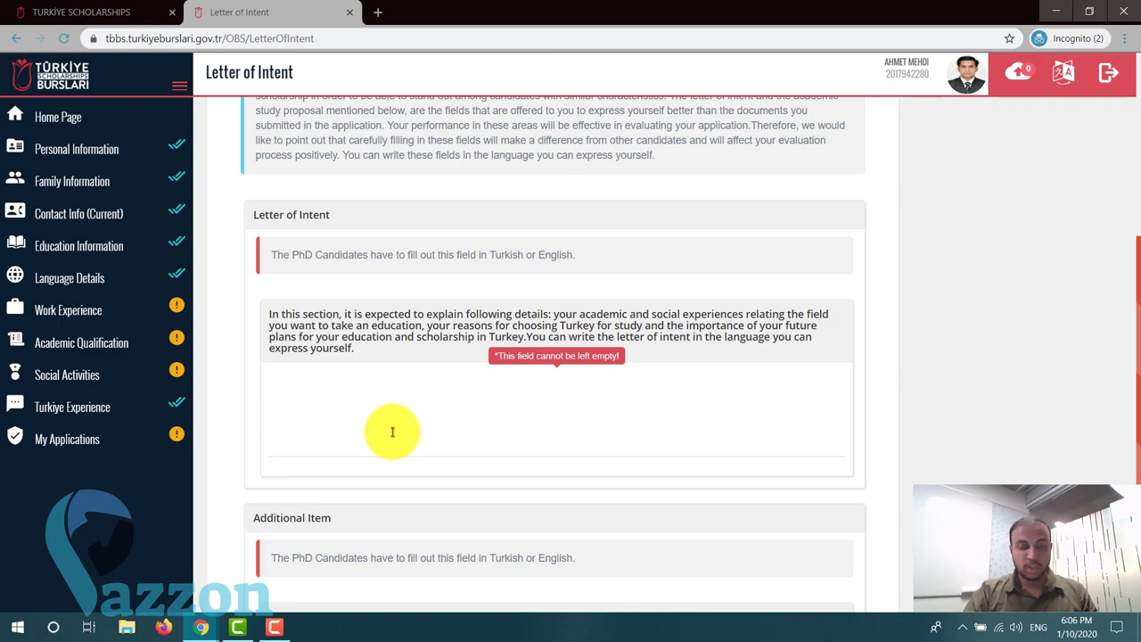
{"action": "scroll", "coordinate": [392, 432], "scroll_direction": "down", "scroll_amount": 2}
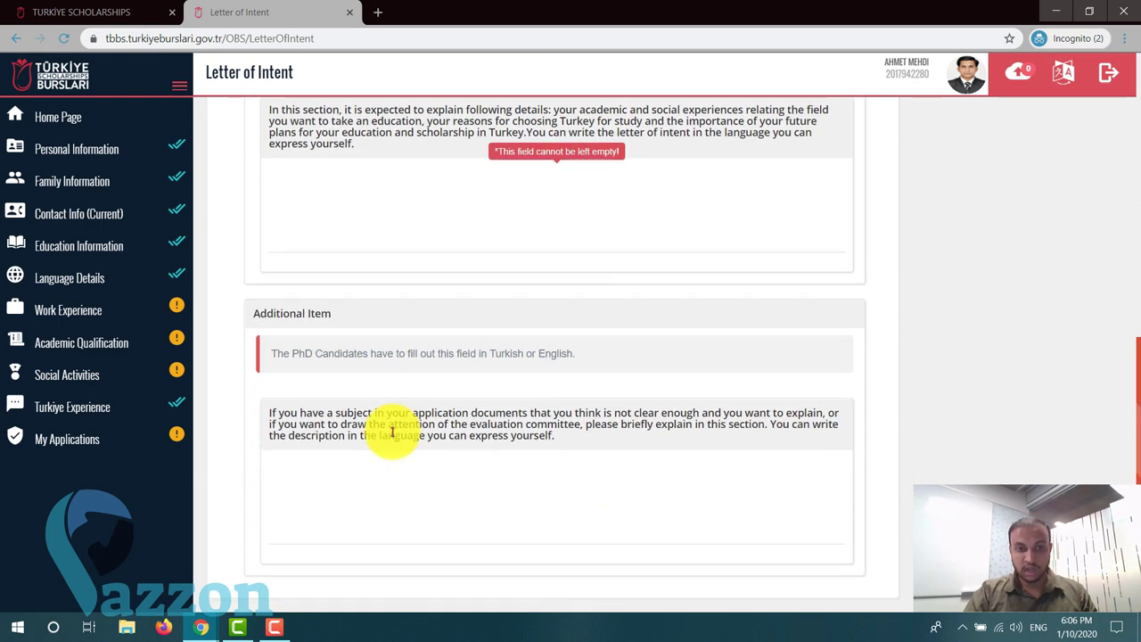
{"action": "scroll", "coordinate": [394, 431], "scroll_direction": "up", "scroll_amount": 4}
{"action": "scroll", "coordinate": [394, 432], "scroll_direction": "up", "scroll_amount": 2}
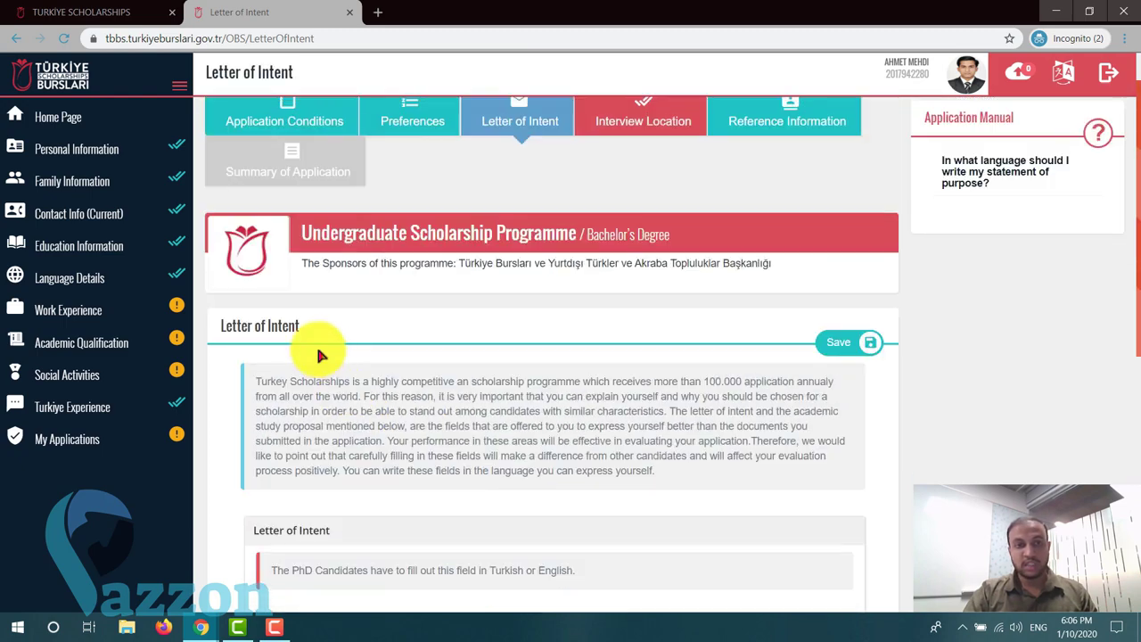
- Paste the intro paragraph twice into the Letter of Intent, totalling 1709 of 3000 characters
{"action": "left_click_drag", "start_coordinate": [256, 380], "coordinate": [365, 420]}
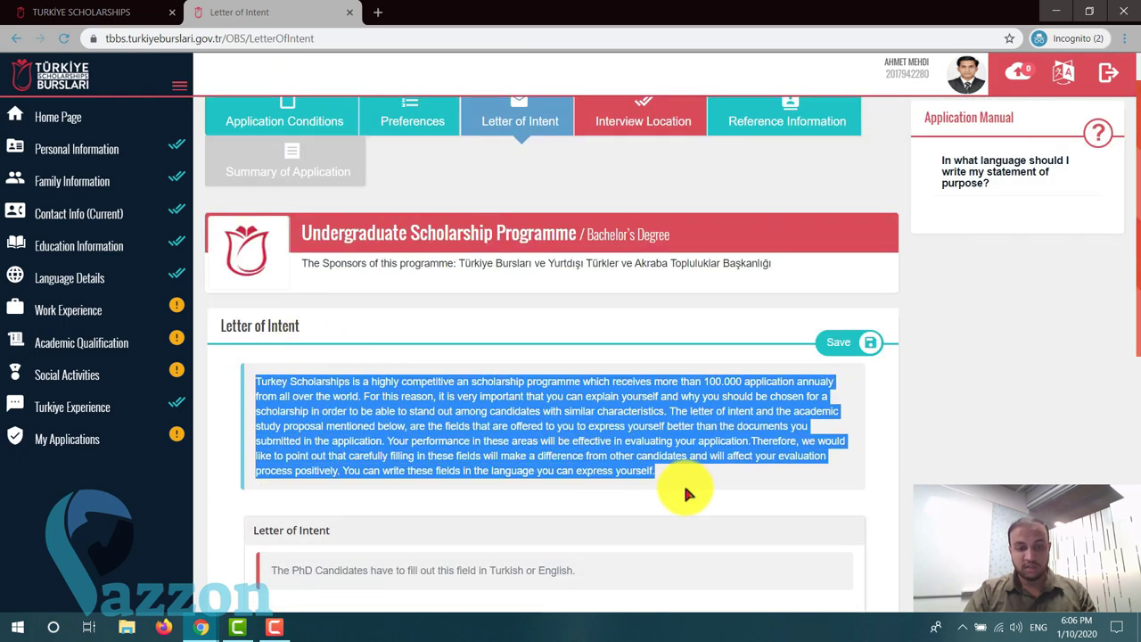
{"action": "scroll", "coordinate": [544, 454], "scroll_direction": "down", "scroll_amount": 3}
{"action": "left_click", "coordinate": [417, 423]}
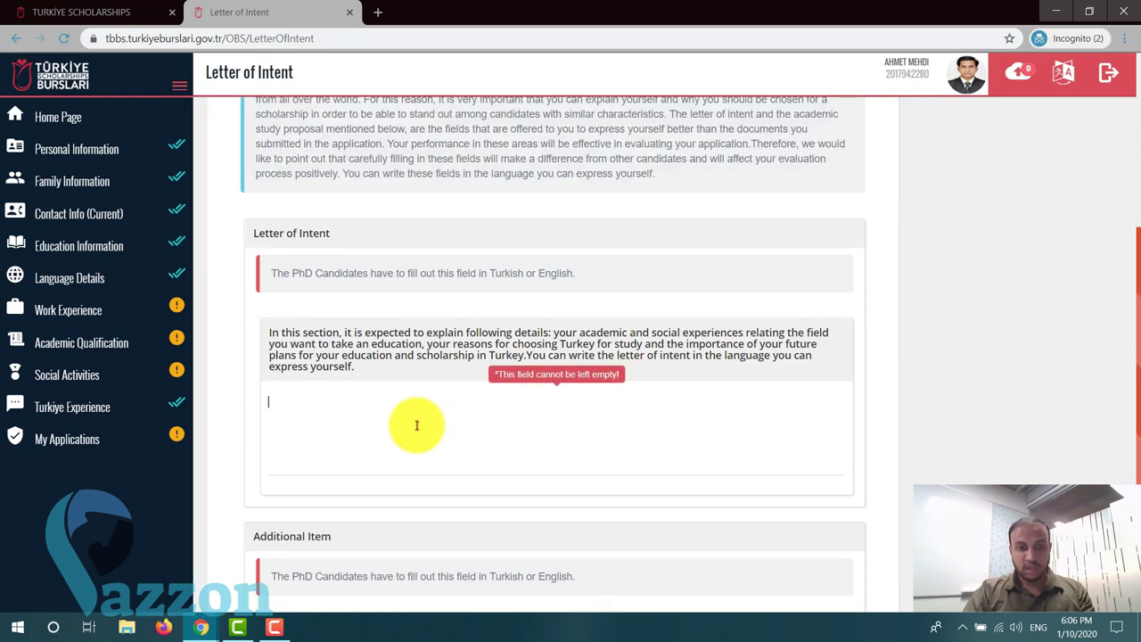
{"action": "key", "text": "ctrl+v"}
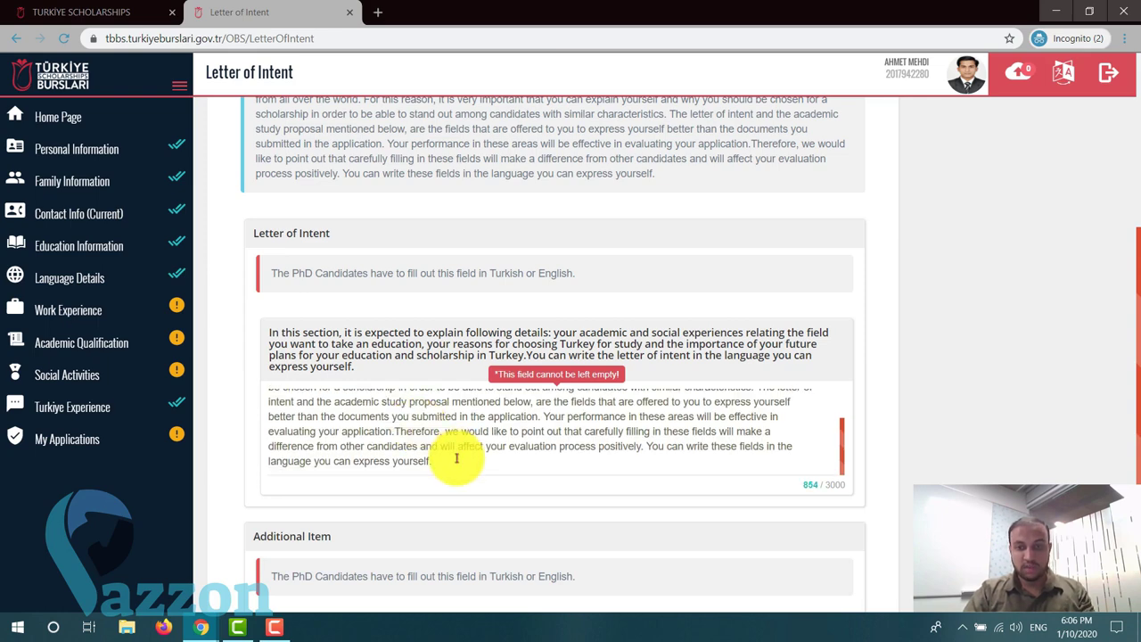
{"action": "scroll", "coordinate": [456, 458], "scroll_direction": "down", "scroll_amount": 2}
{"action": "key", "text": "ctrl+v"}
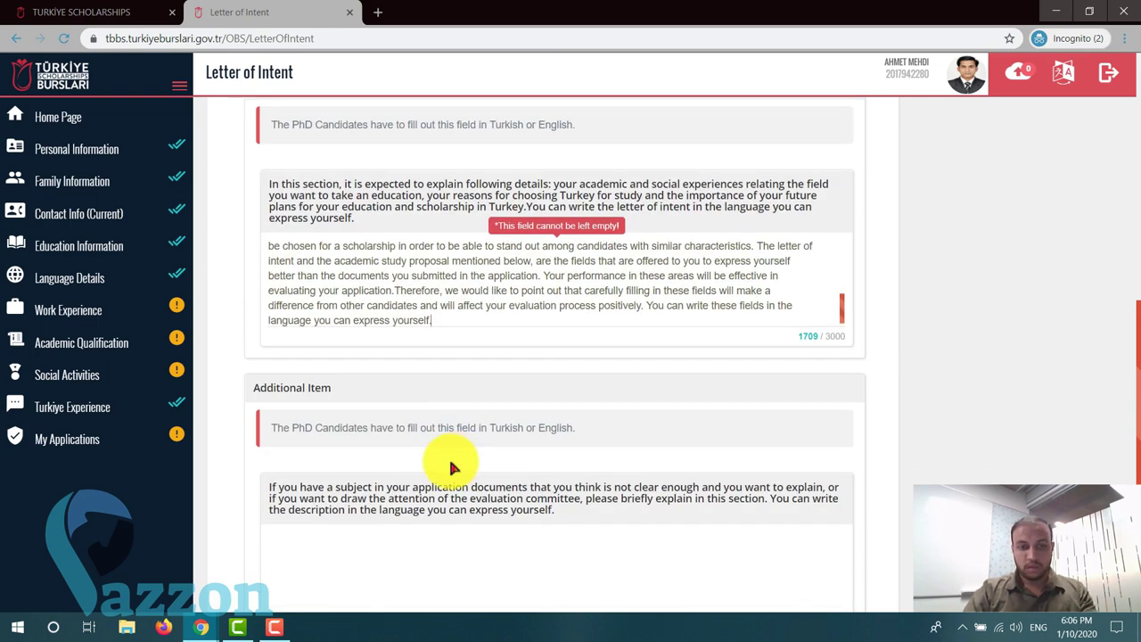
{"action": "left_click_drag", "start_coordinate": [844, 333], "coordinate": [803, 336]}
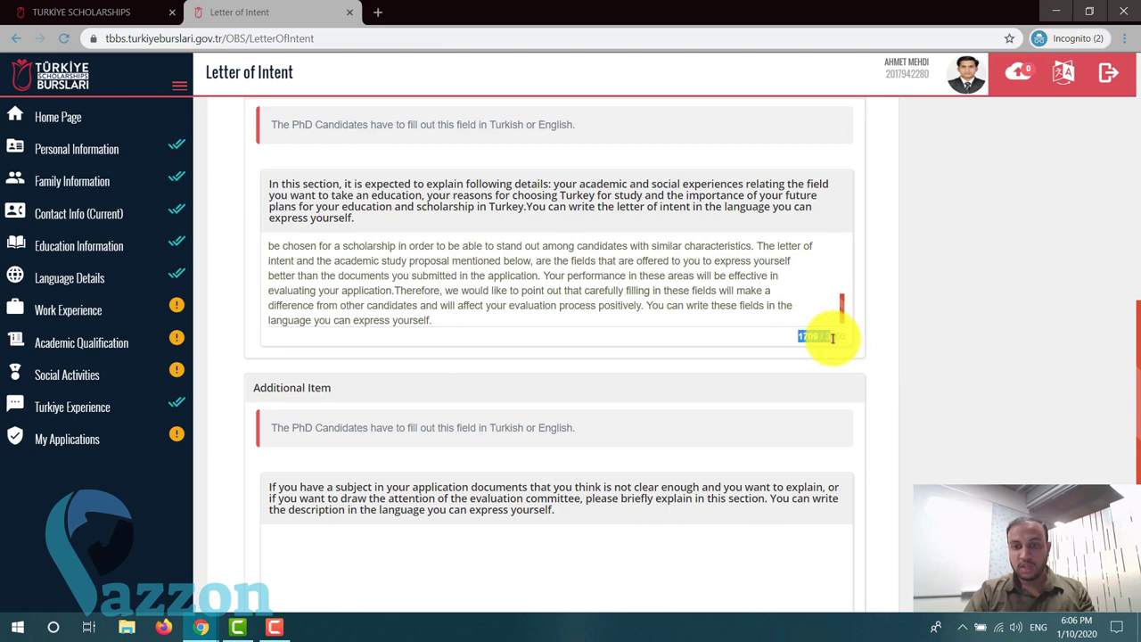
- Paste the intro paragraph into the Additional Item box, giving 854 of 3000 characters
{"action": "left_click", "coordinate": [815, 331]}
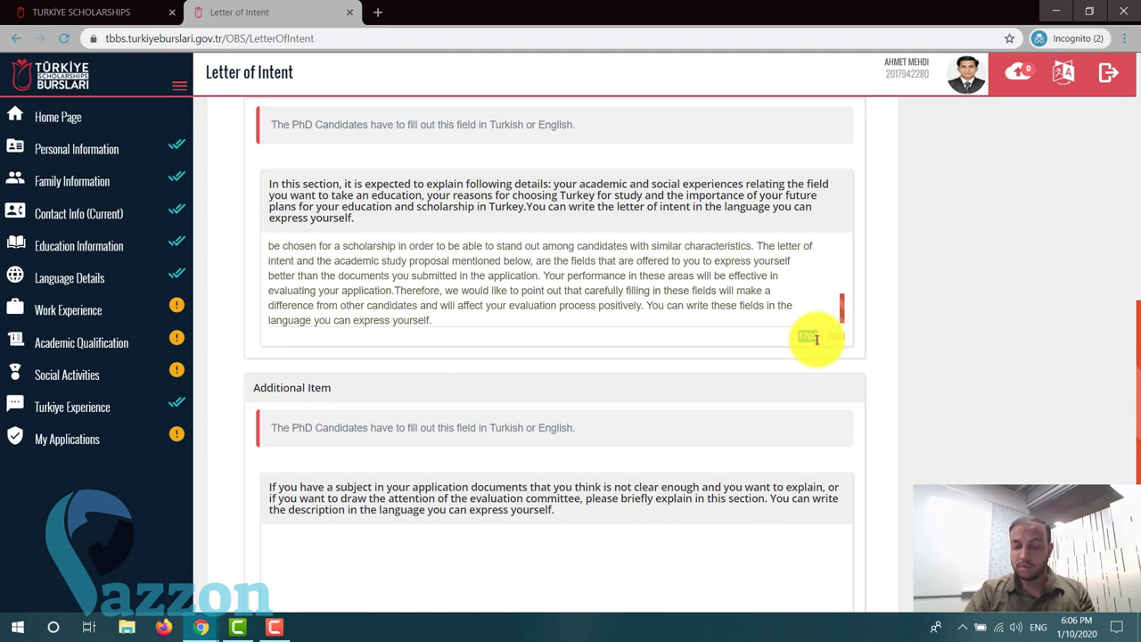
{"action": "scroll", "coordinate": [796, 344], "scroll_direction": "down", "scroll_amount": 1}
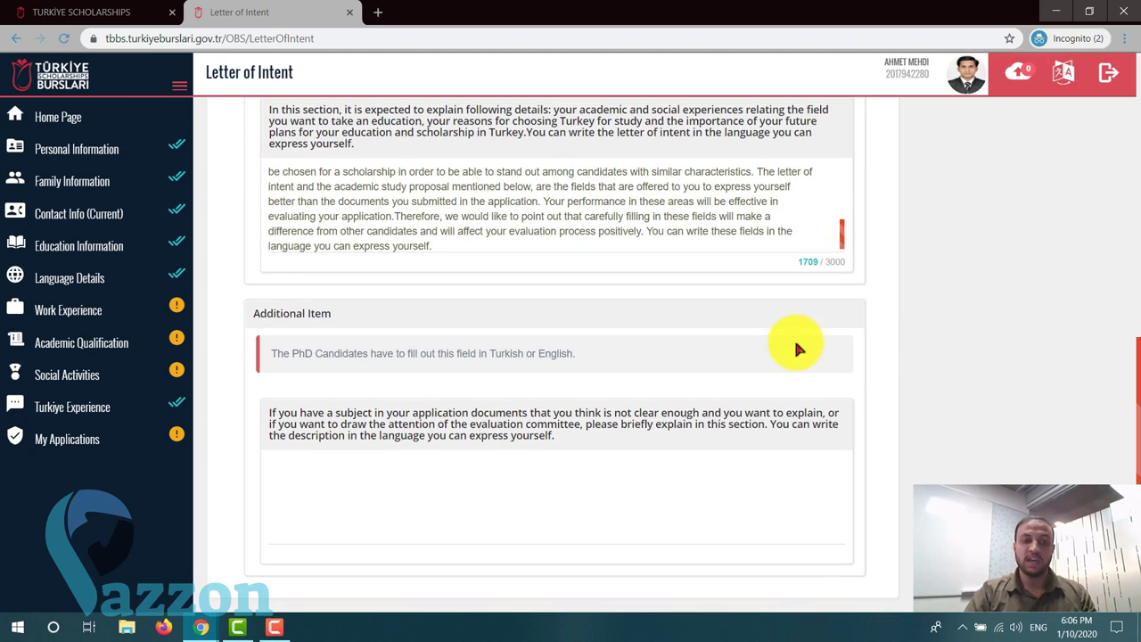
{"action": "left_click", "coordinate": [700, 485]}
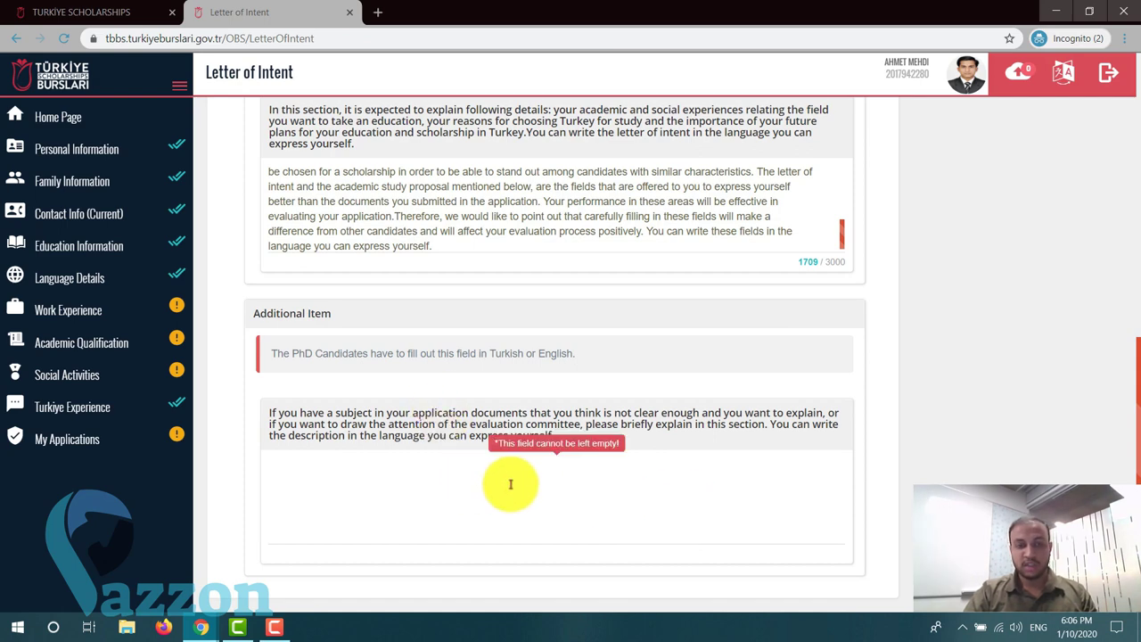
{"action": "key", "text": "ctrl+v"}
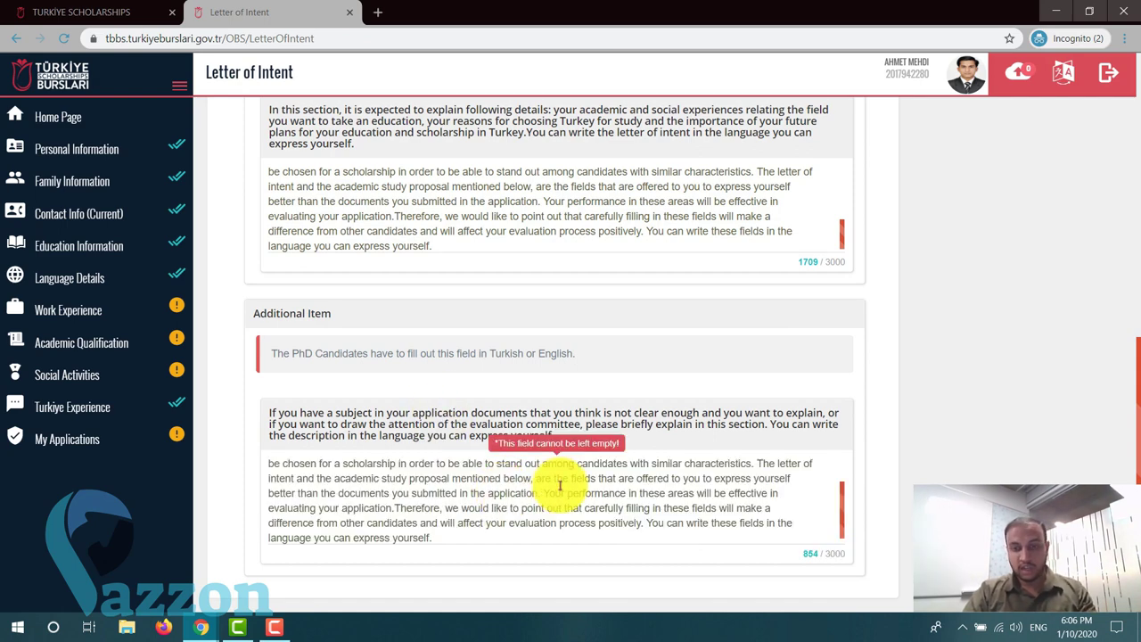
{"action": "scroll", "coordinate": [559, 486], "scroll_direction": "up", "scroll_amount": 2}
{"action": "scroll", "coordinate": [927, 277], "scroll_direction": "up", "scroll_amount": 10}
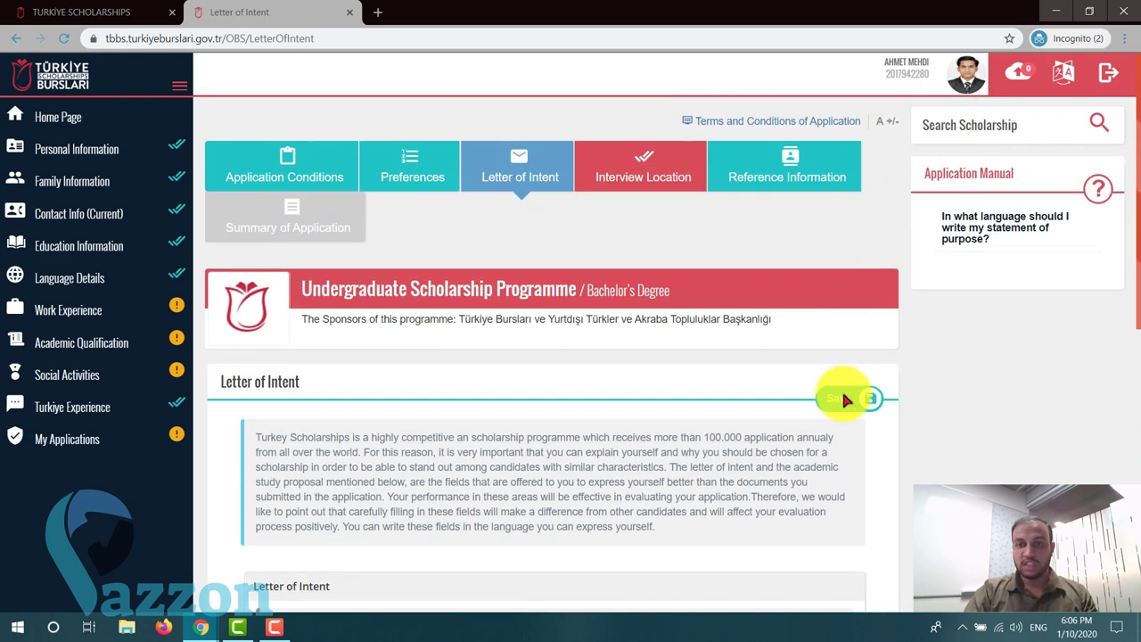
- Save the Letter of Intent and Additional Item texts
{"action": "left_click", "coordinate": [842, 398]}
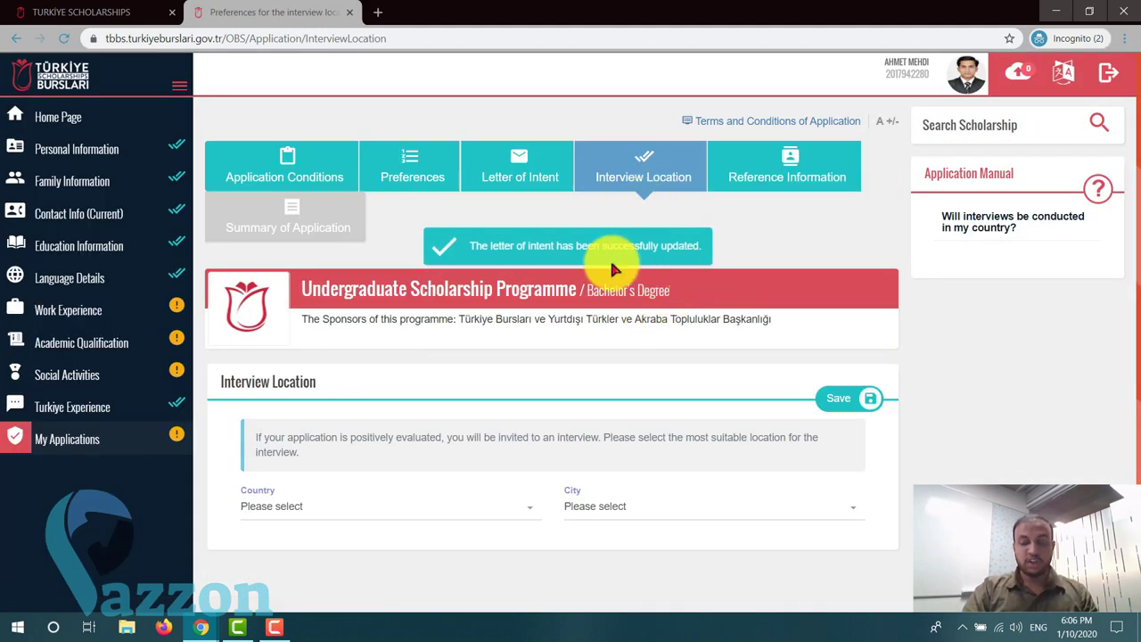
{"action": "scroll", "coordinate": [612, 265], "scroll_direction": "down", "scroll_amount": 1}
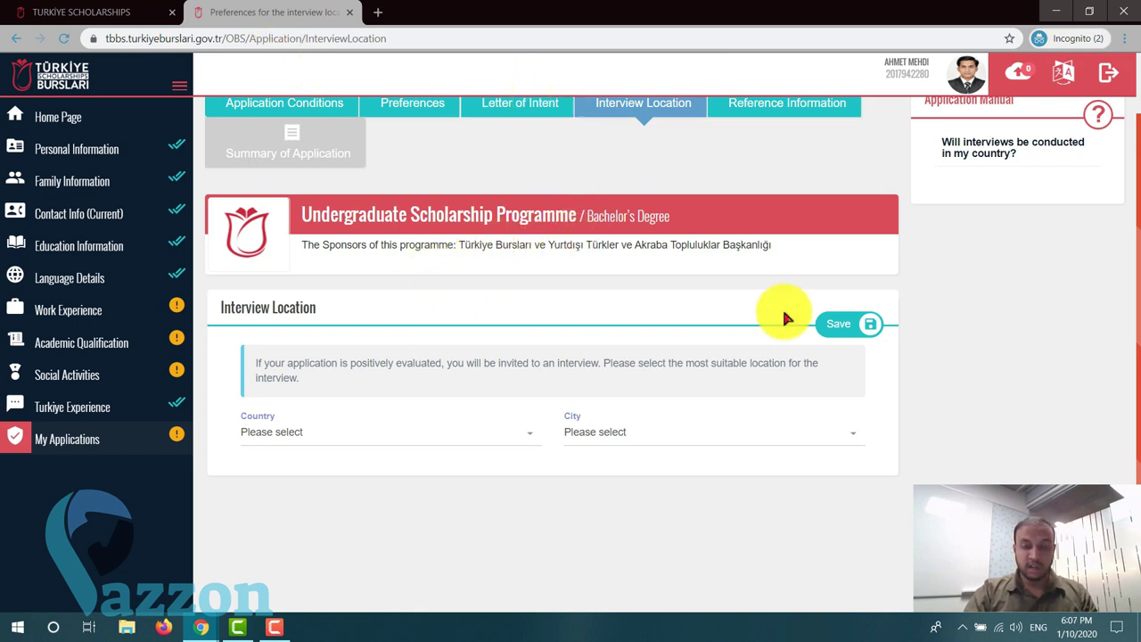
{"action": "scroll", "coordinate": [522, 308], "scroll_direction": "down", "scroll_amount": 1}
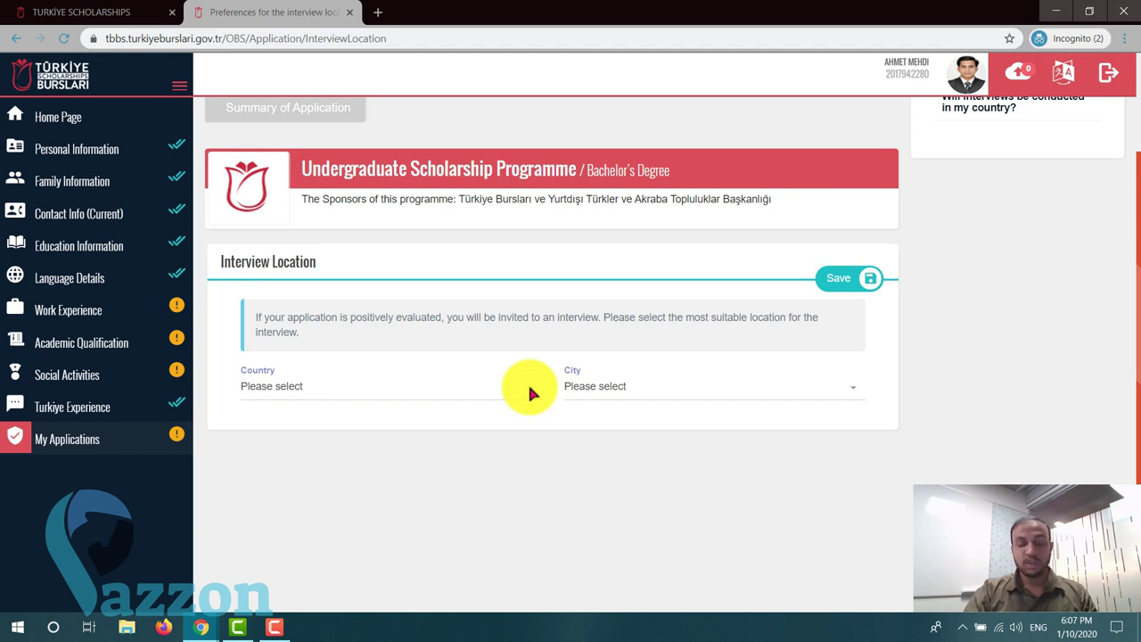
- Choose India as interview country and New Delhi as city, and save
{"action": "left_click", "coordinate": [531, 393]}
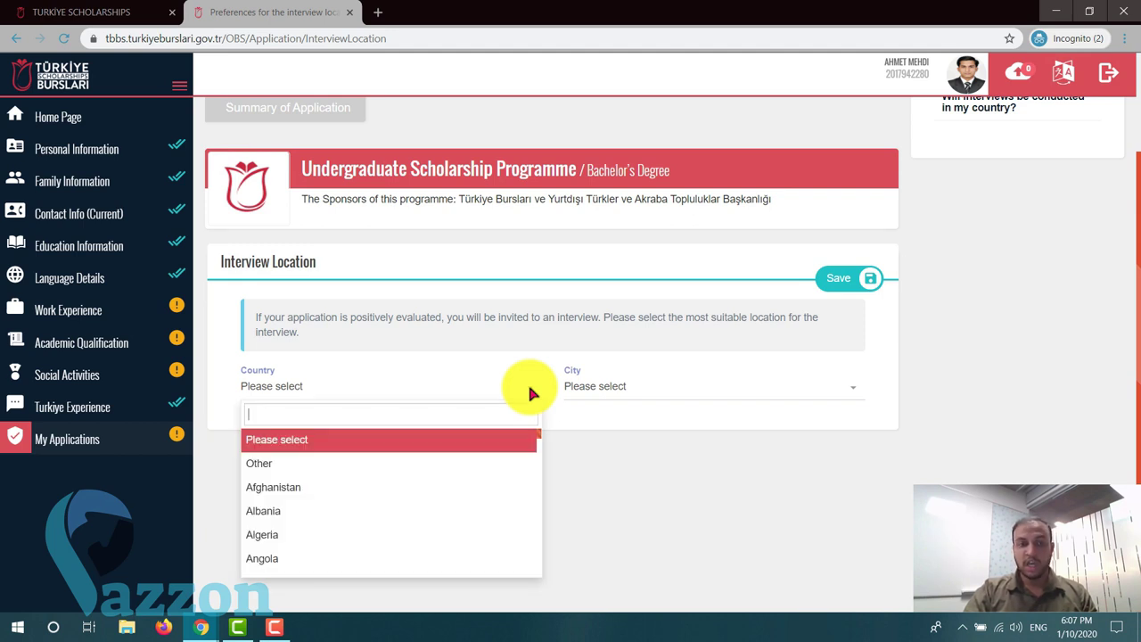
{"action": "type", "text": "indi"}
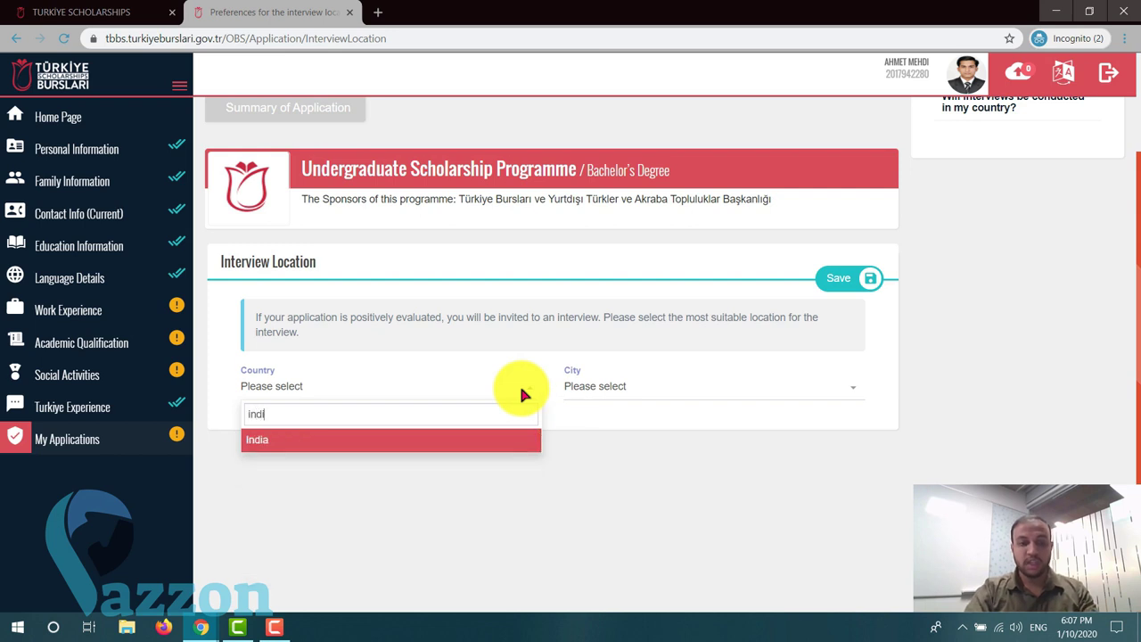
{"action": "left_click", "coordinate": [497, 448]}
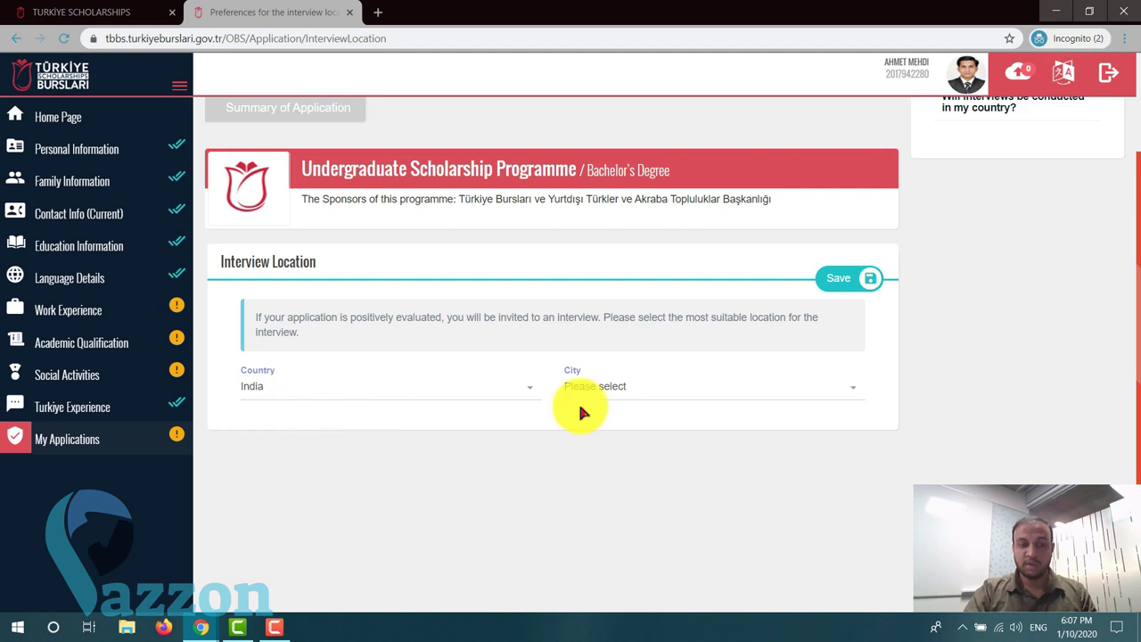
{"action": "left_click", "coordinate": [599, 386]}
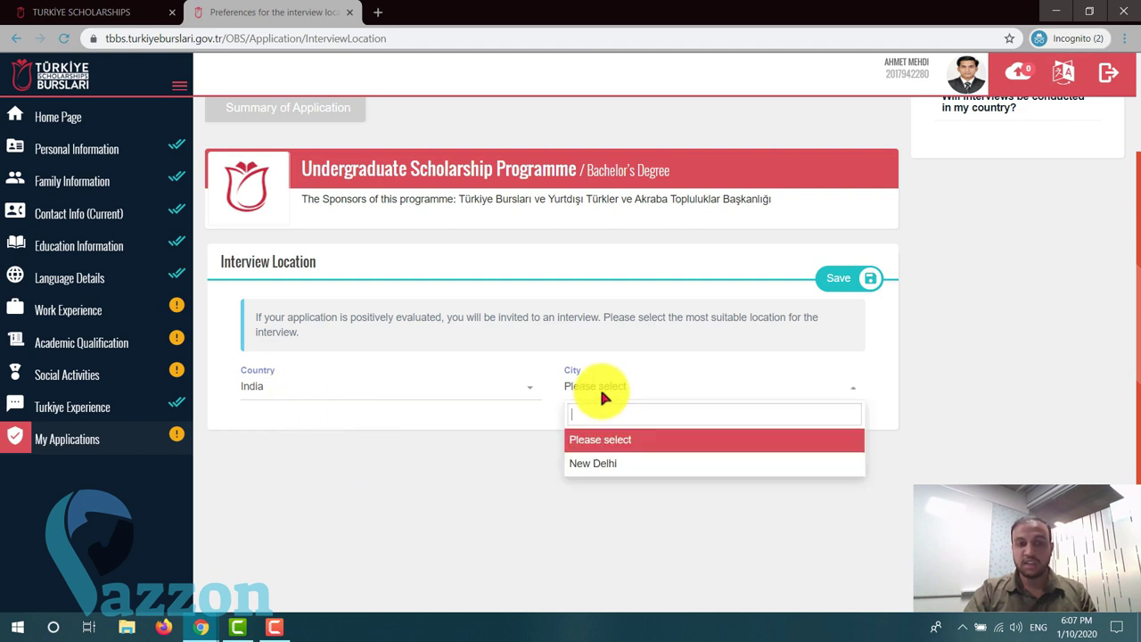
{"action": "left_click", "coordinate": [615, 469]}
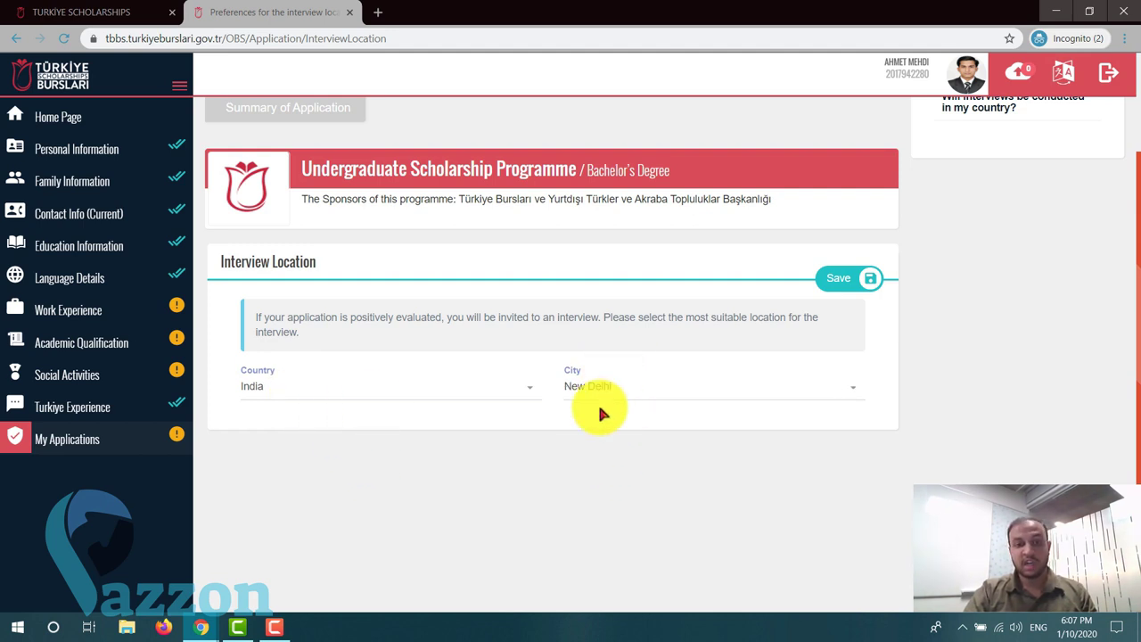
{"action": "left_click", "coordinate": [857, 275]}
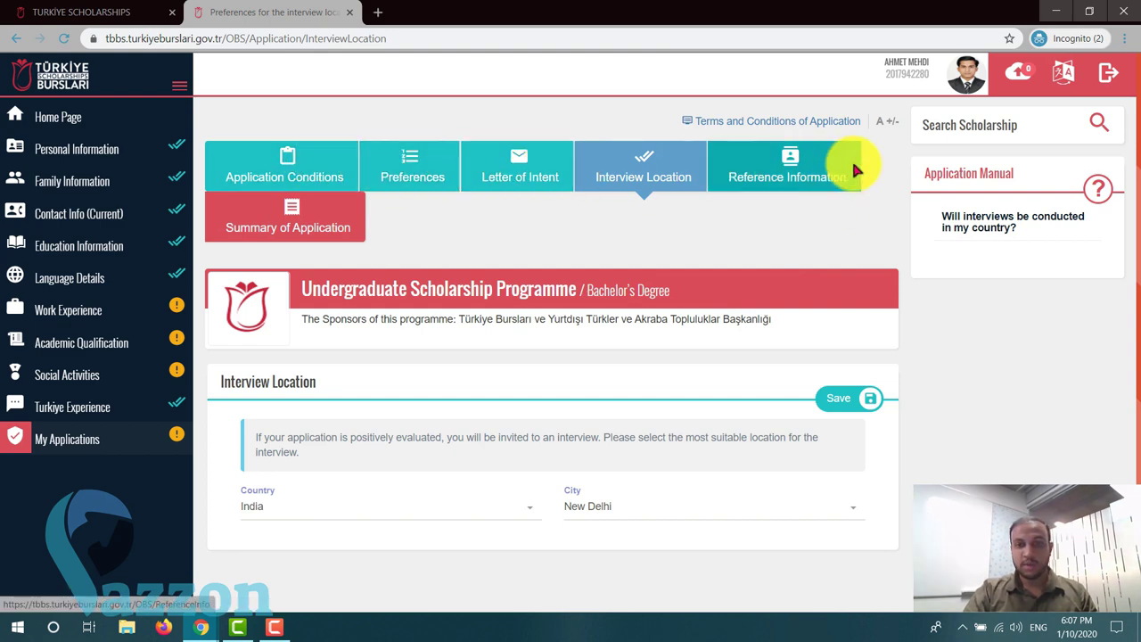
{"action": "scroll", "coordinate": [688, 285], "scroll_direction": "down", "scroll_amount": 1}
{"action": "scroll", "coordinate": [686, 291], "scroll_direction": "up", "scroll_amount": 1}
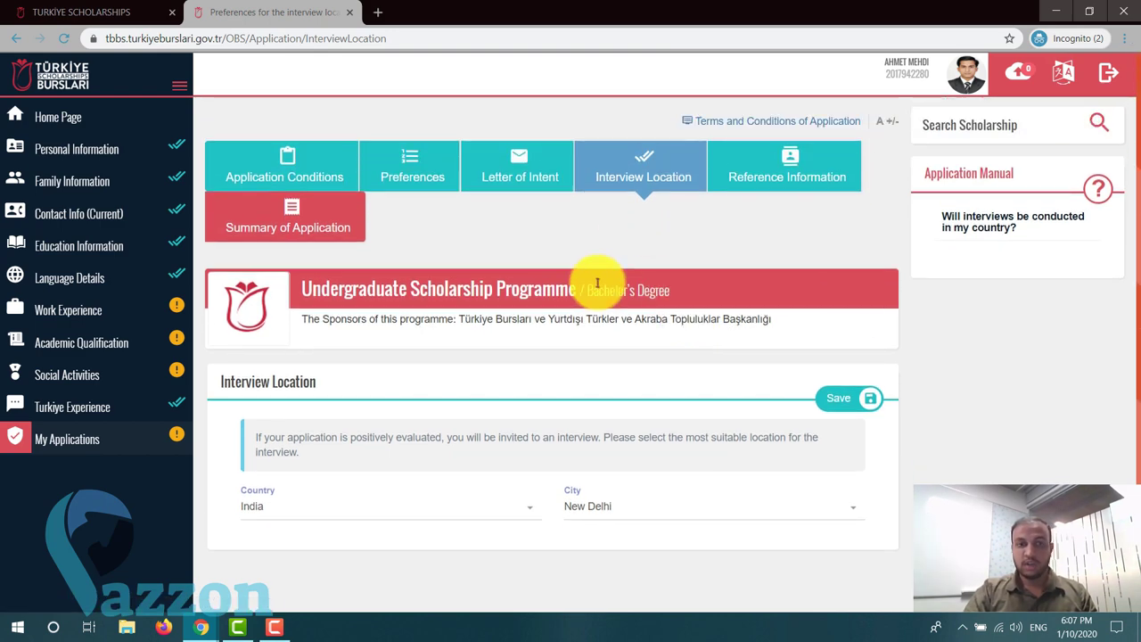
- Review the Summary of Application from preferences and referees down to the India / New Delhi interview location
{"action": "left_click", "coordinate": [322, 234]}
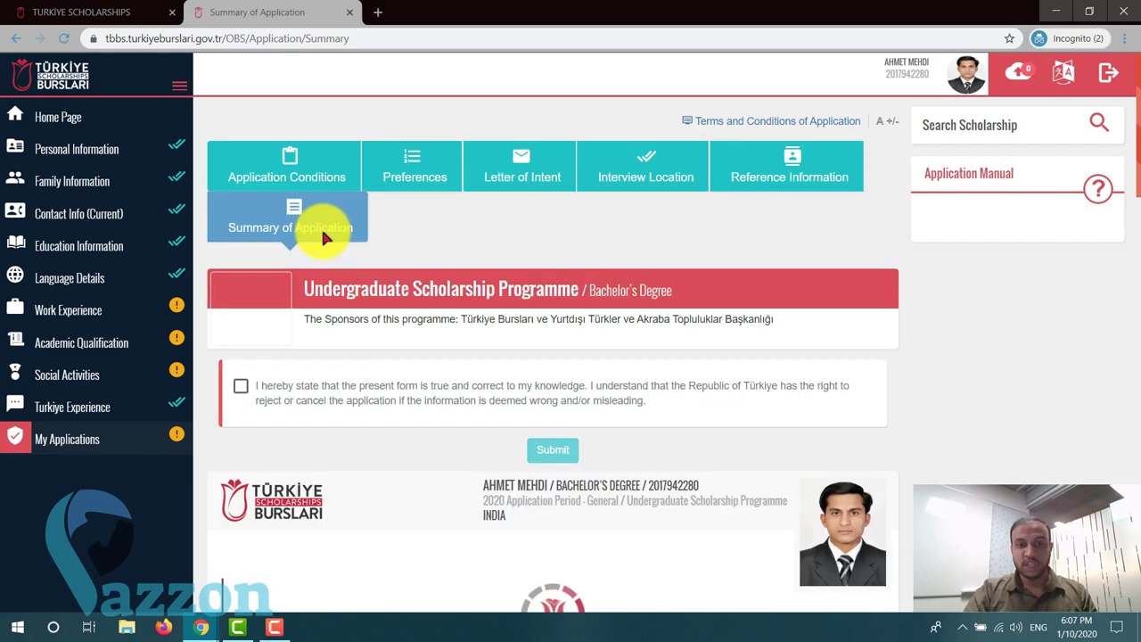
{"action": "scroll", "coordinate": [600, 315], "scroll_direction": "down", "scroll_amount": 2}
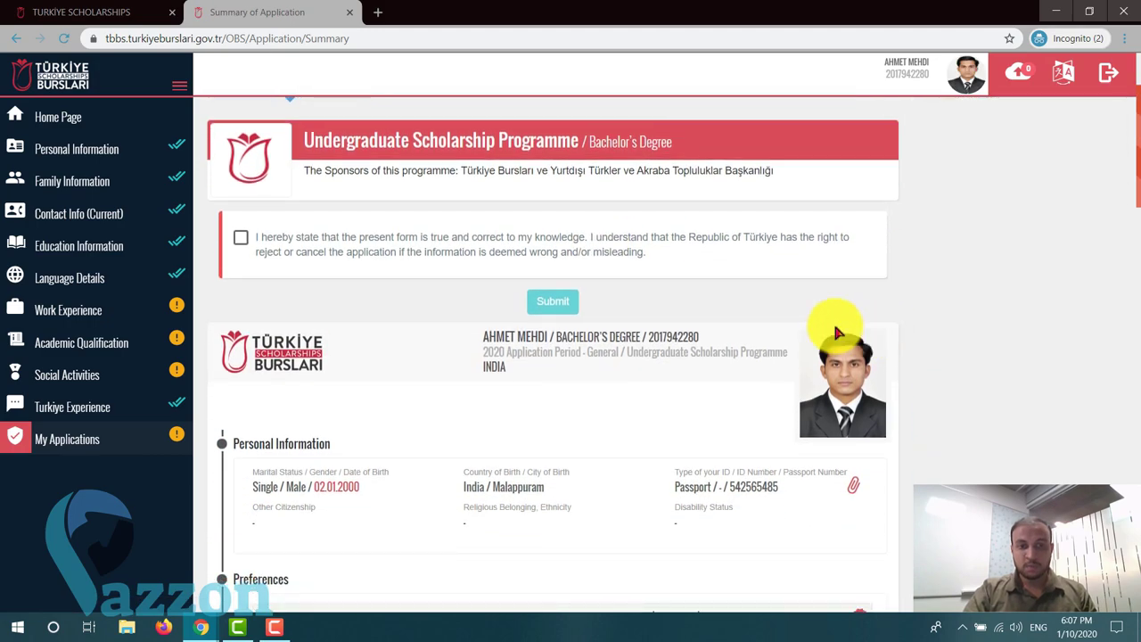
{"action": "scroll", "coordinate": [670, 316], "scroll_direction": "down", "scroll_amount": 4}
{"action": "scroll", "coordinate": [670, 318], "scroll_direction": "up", "scroll_amount": 2}
{"action": "scroll", "coordinate": [454, 275], "scroll_direction": "down", "scroll_amount": 6}
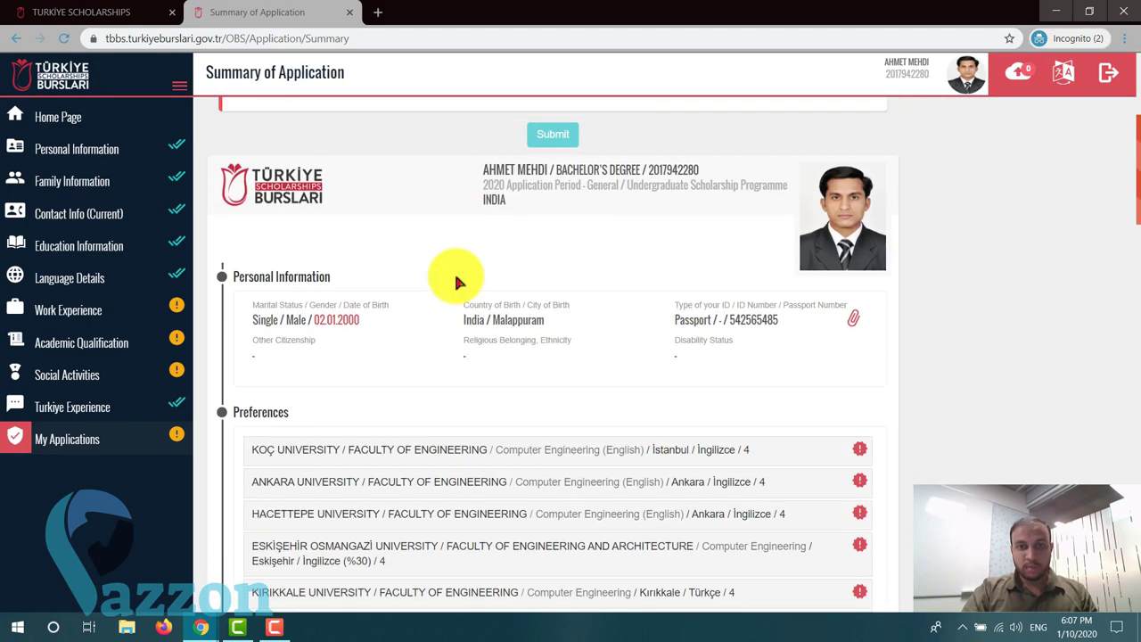
{"action": "scroll", "coordinate": [455, 276], "scroll_direction": "up", "scroll_amount": 4}
{"action": "scroll", "coordinate": [455, 277], "scroll_direction": "up", "scroll_amount": 2}
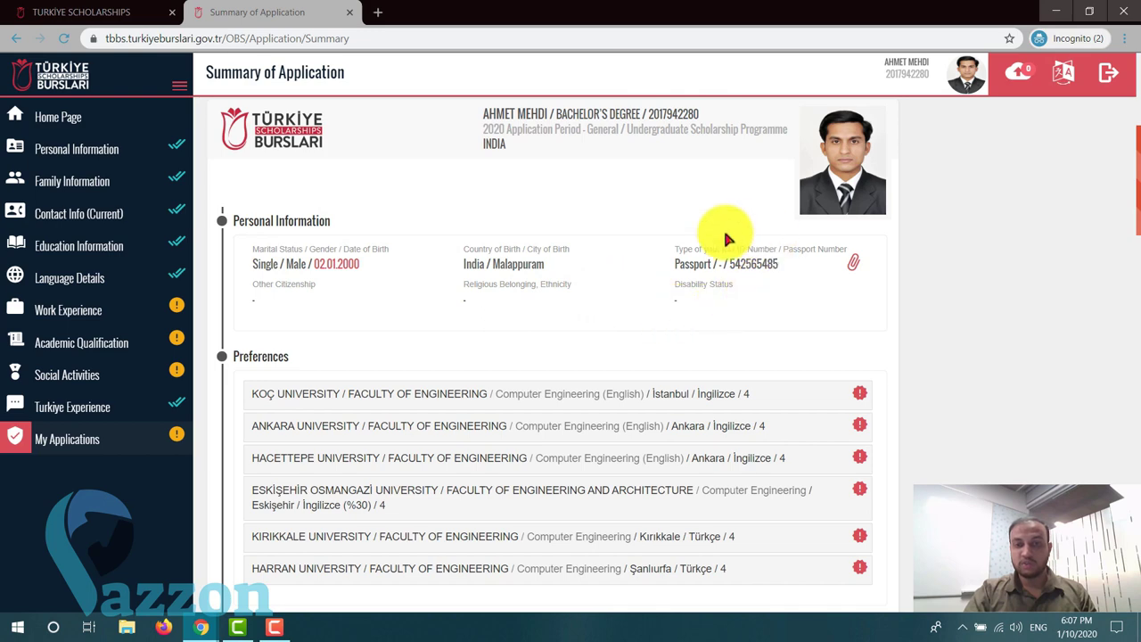
{"action": "scroll", "coordinate": [772, 258], "scroll_direction": "down", "scroll_amount": 3}
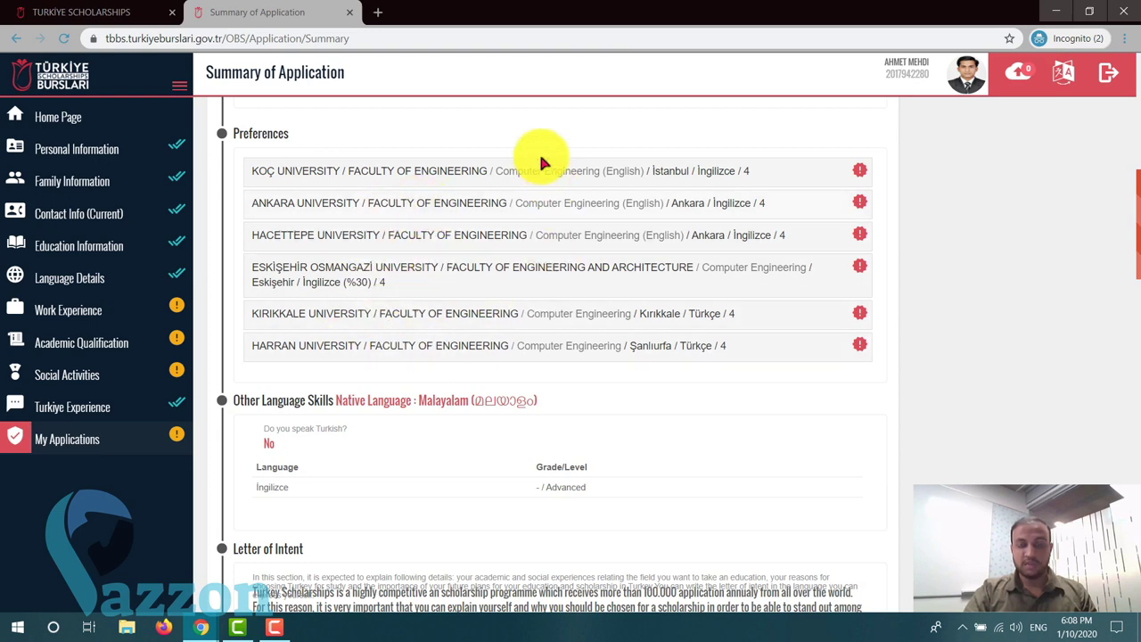
{"action": "scroll", "coordinate": [575, 278], "scroll_direction": "down", "scroll_amount": 1}
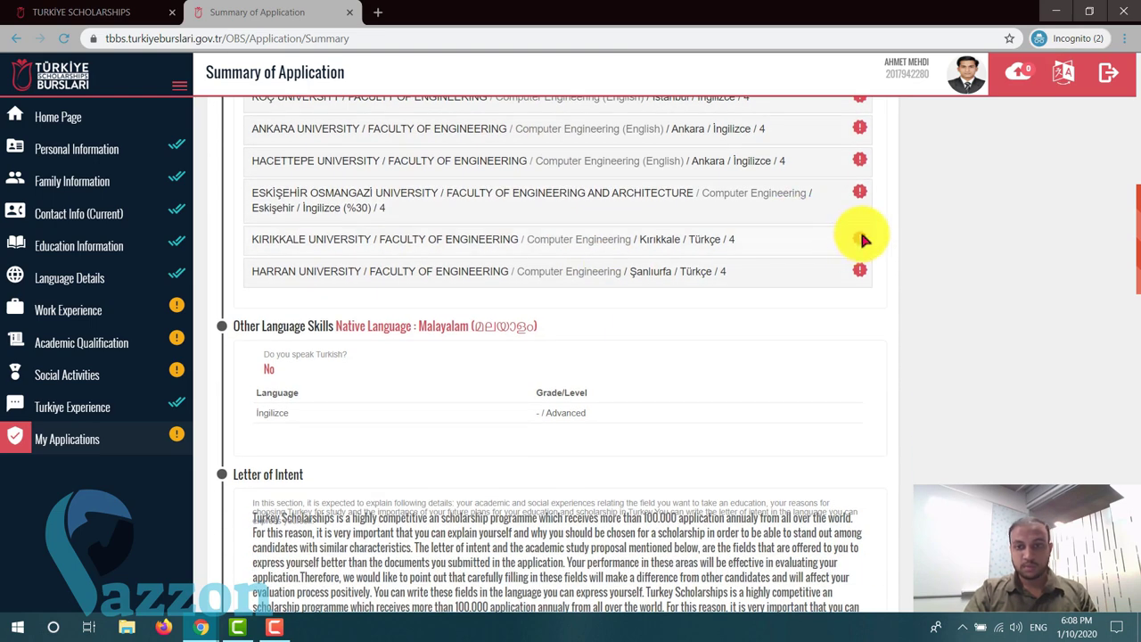
{"action": "scroll", "coordinate": [357, 251], "scroll_direction": "down", "scroll_amount": 1}
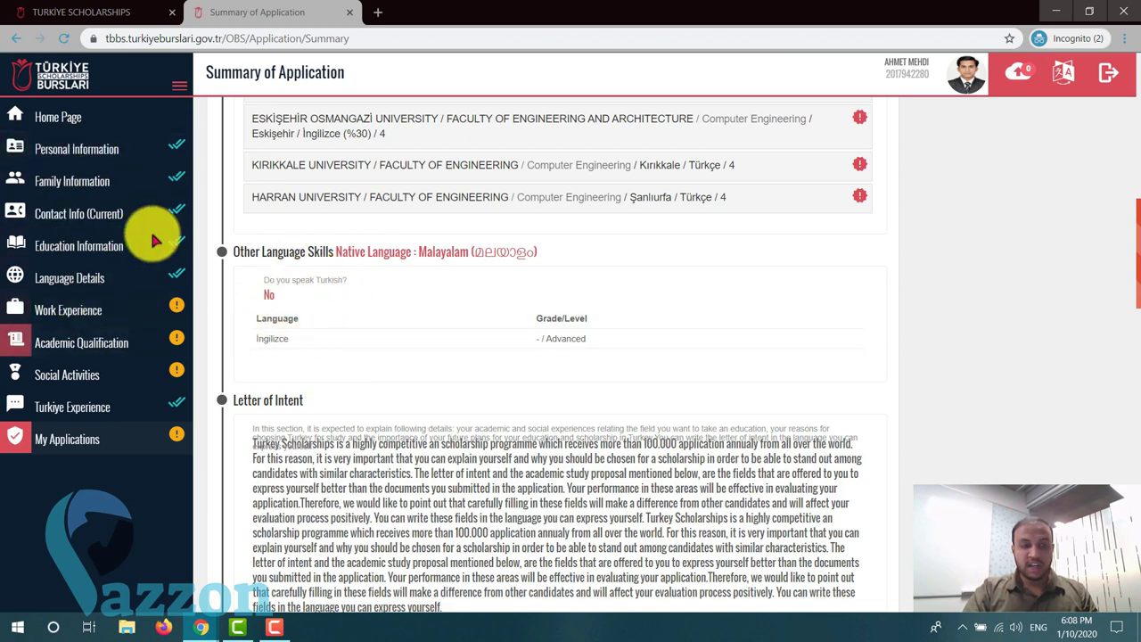
{"action": "scroll", "coordinate": [507, 355], "scroll_direction": "down", "scroll_amount": 4}
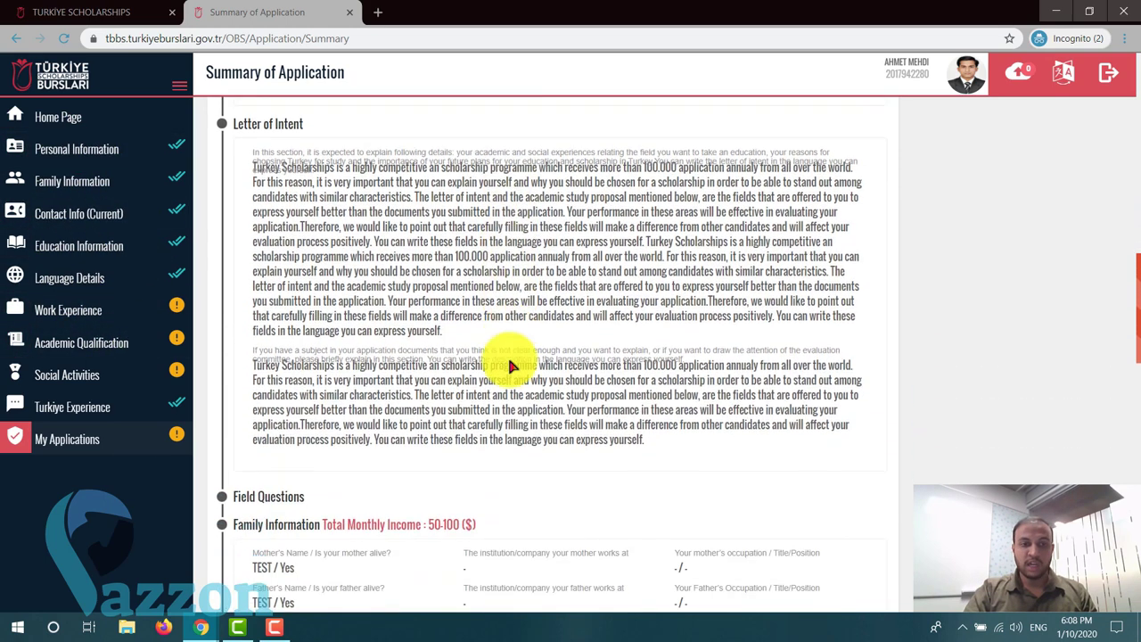
{"action": "scroll", "coordinate": [507, 356], "scroll_direction": "up", "scroll_amount": 2}
{"action": "scroll", "coordinate": [300, 194], "scroll_direction": "down", "scroll_amount": 2}
{"action": "scroll", "coordinate": [434, 353], "scroll_direction": "down", "scroll_amount": 3}
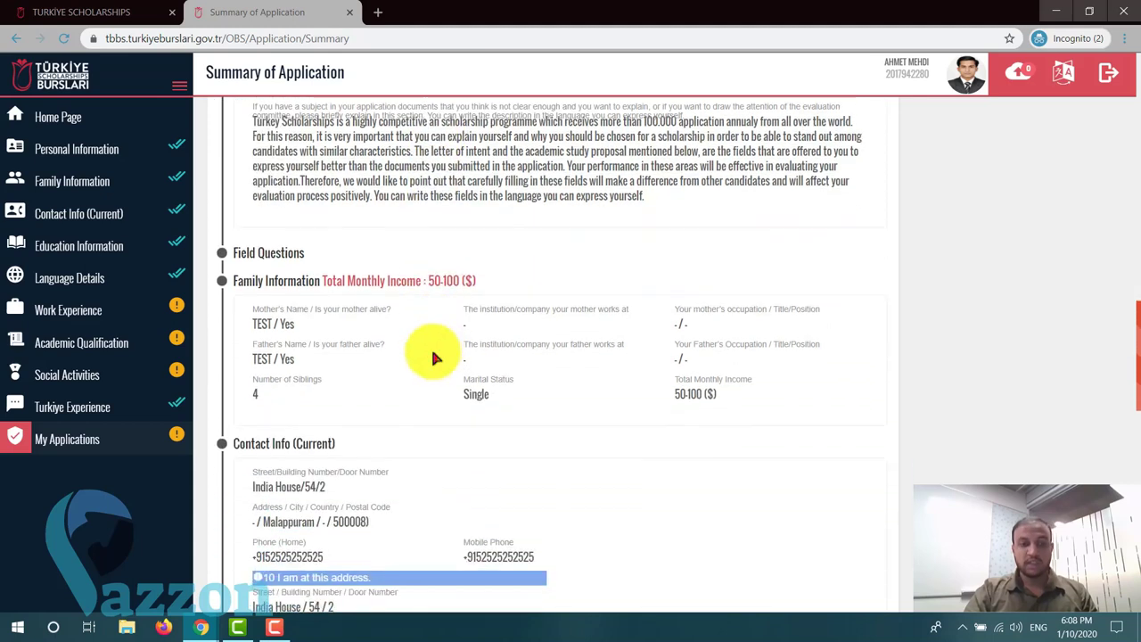
{"action": "scroll", "coordinate": [369, 293], "scroll_direction": "down", "scroll_amount": 1}
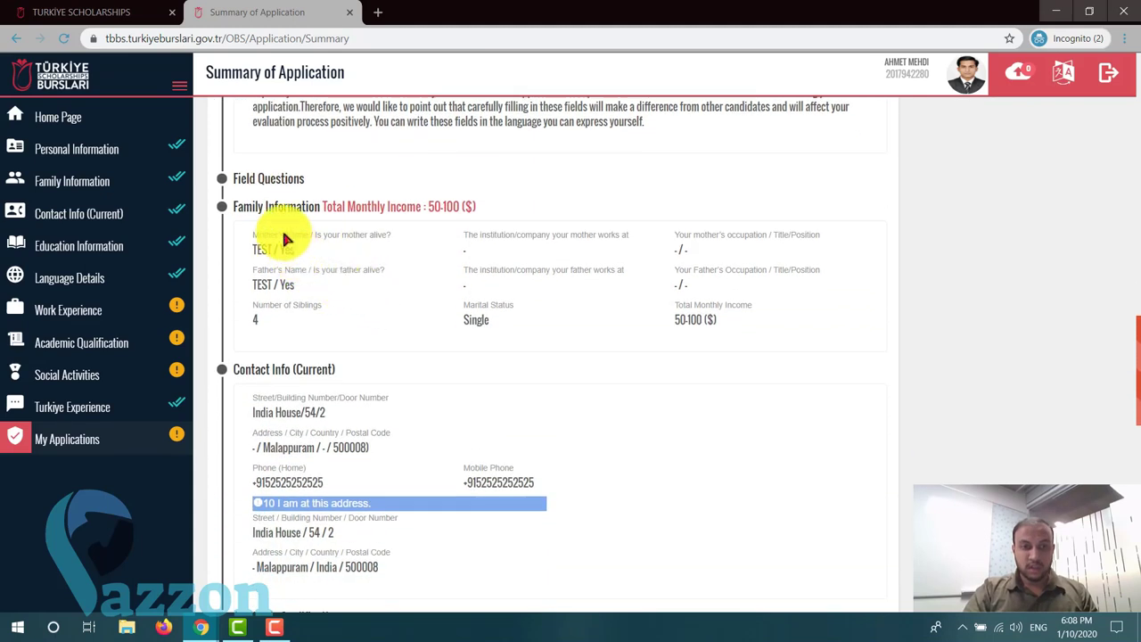
{"action": "scroll", "coordinate": [472, 302], "scroll_direction": "down", "scroll_amount": 2}
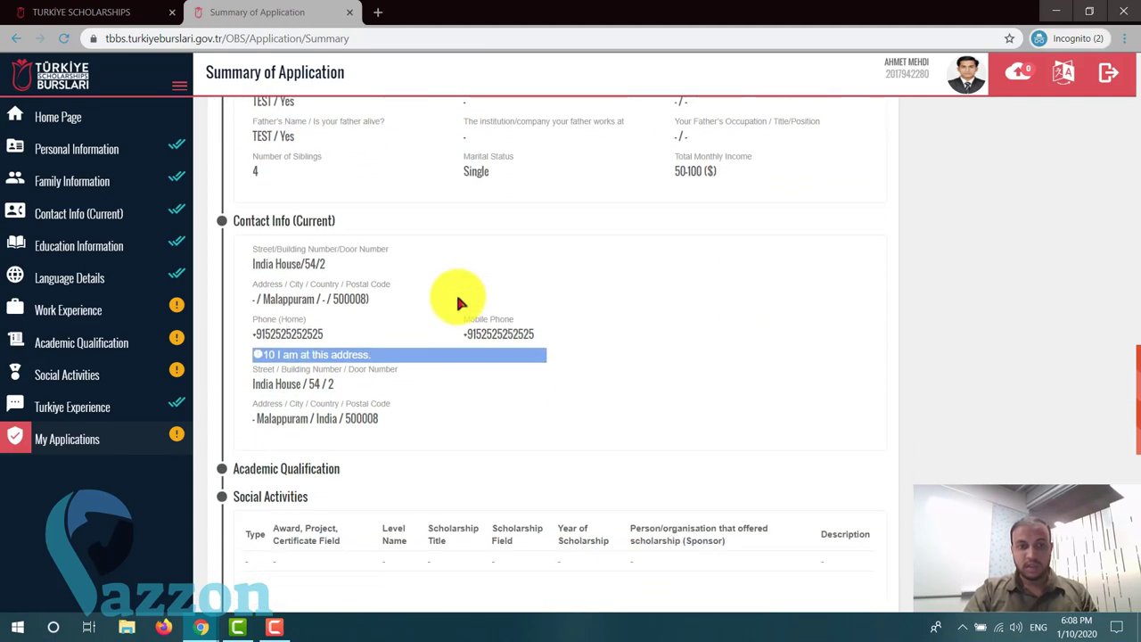
{"action": "scroll", "coordinate": [365, 372], "scroll_direction": "down", "scroll_amount": 2}
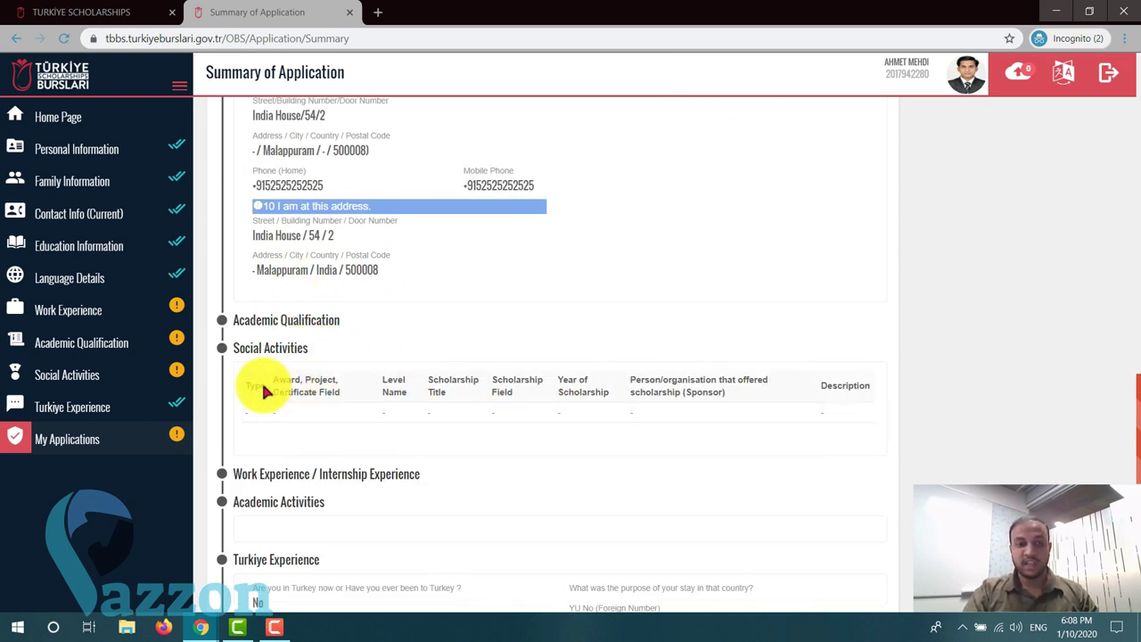
{"action": "scroll", "coordinate": [419, 428], "scroll_direction": "down", "scroll_amount": 3}
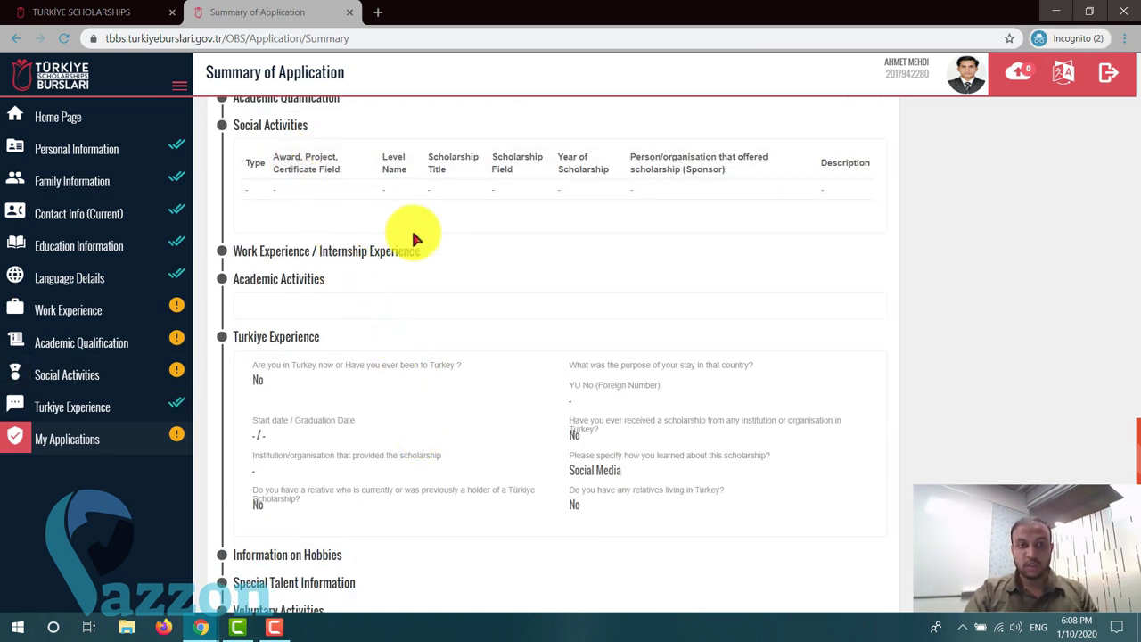
{"action": "scroll", "coordinate": [333, 306], "scroll_direction": "down", "scroll_amount": 2}
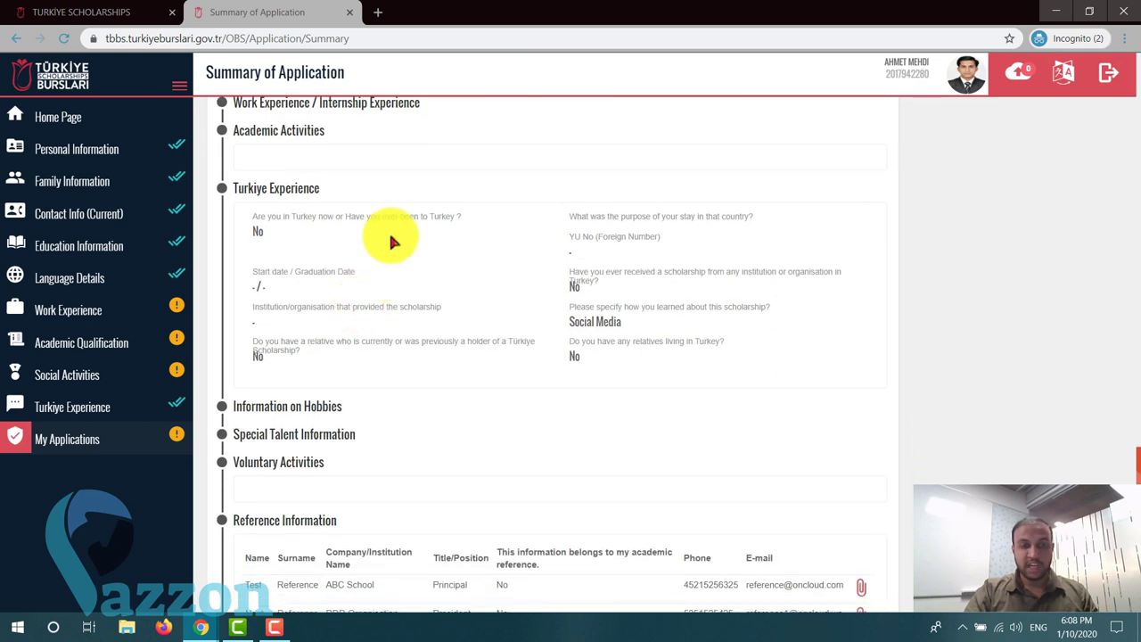
{"action": "scroll", "coordinate": [435, 337], "scroll_direction": "down", "scroll_amount": 2}
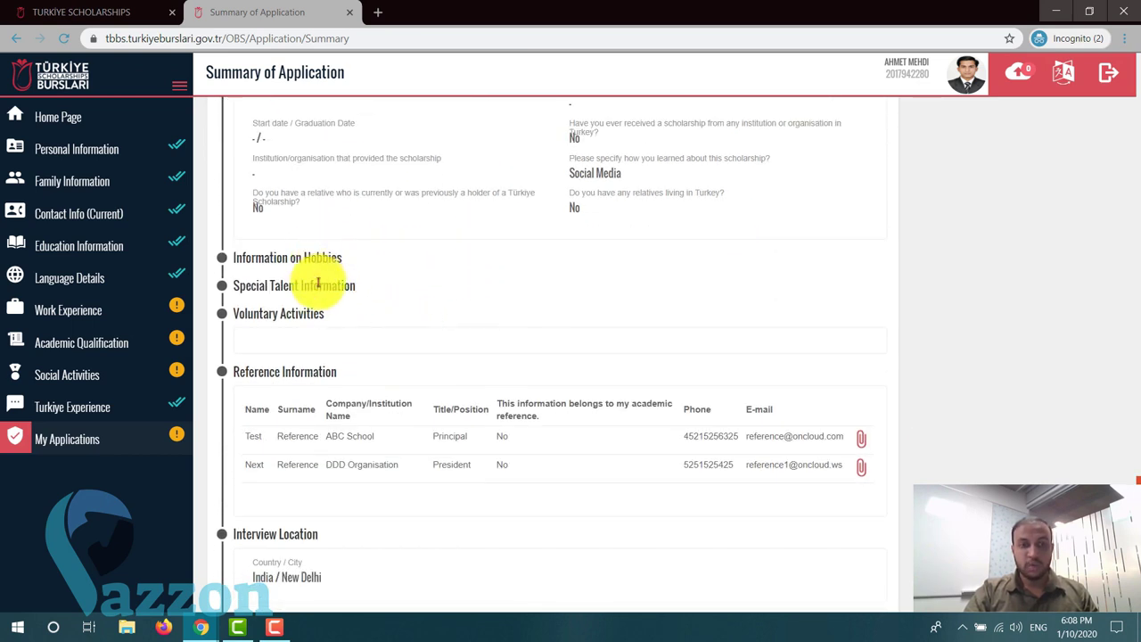
{"action": "scroll", "coordinate": [352, 326], "scroll_direction": "down", "scroll_amount": 1}
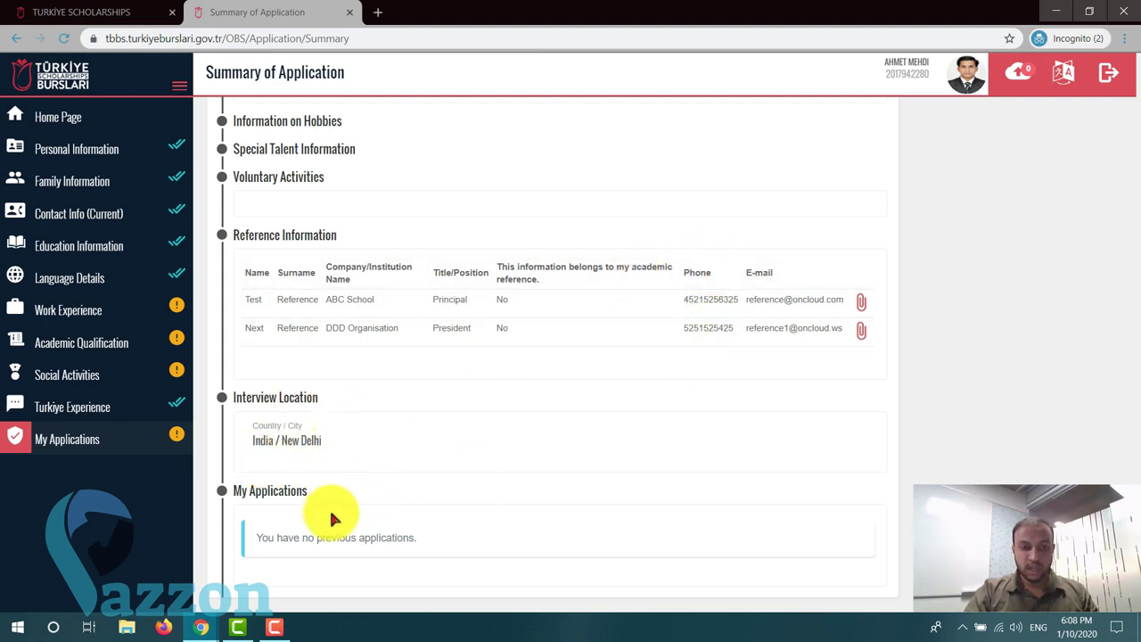
{"action": "scroll", "coordinate": [330, 511], "scroll_direction": "up", "scroll_amount": 15}
{"action": "scroll", "coordinate": [331, 511], "scroll_direction": "up", "scroll_amount": 15}
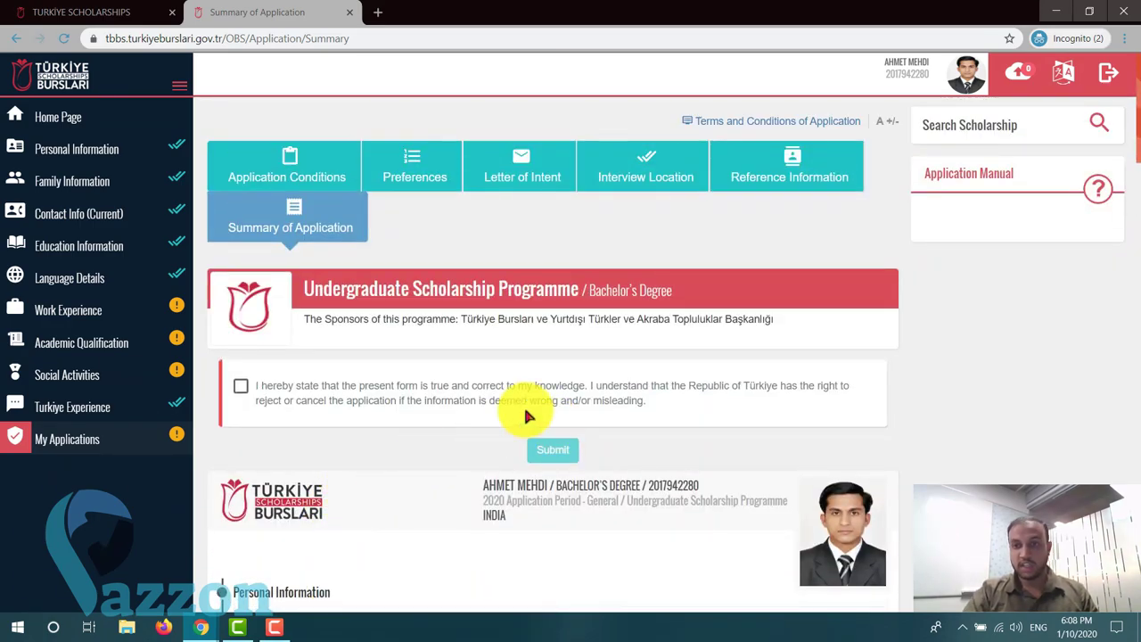
- Tick the declaration that the form is true and correct, enabling Submit
{"action": "scroll", "coordinate": [412, 379], "scroll_direction": "down", "scroll_amount": 1}
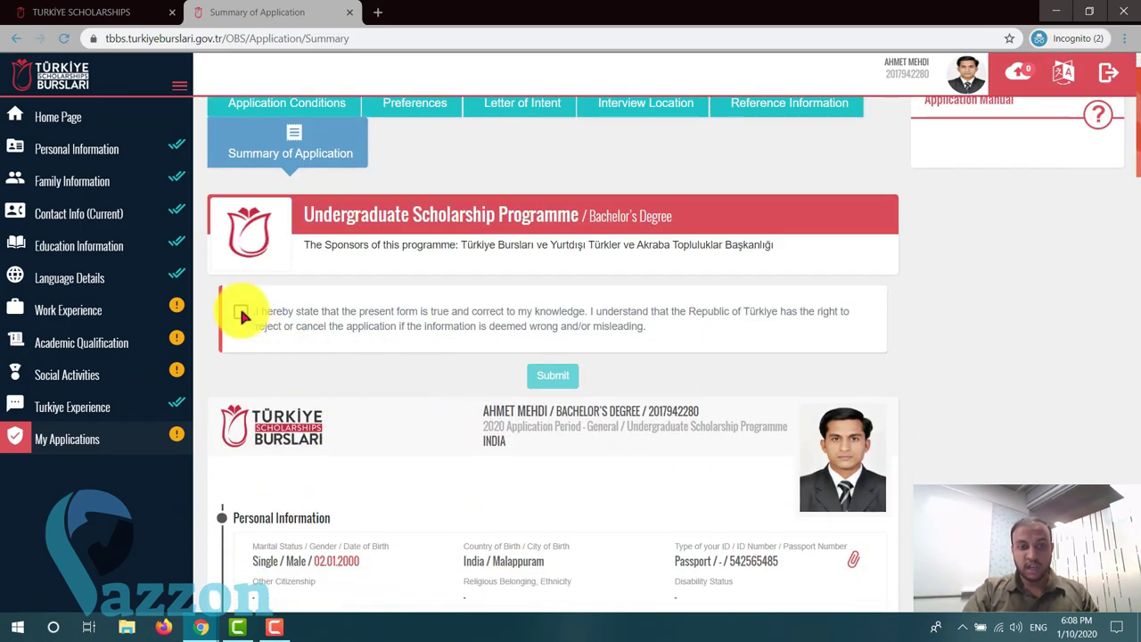
{"action": "left_click", "coordinate": [241, 314]}
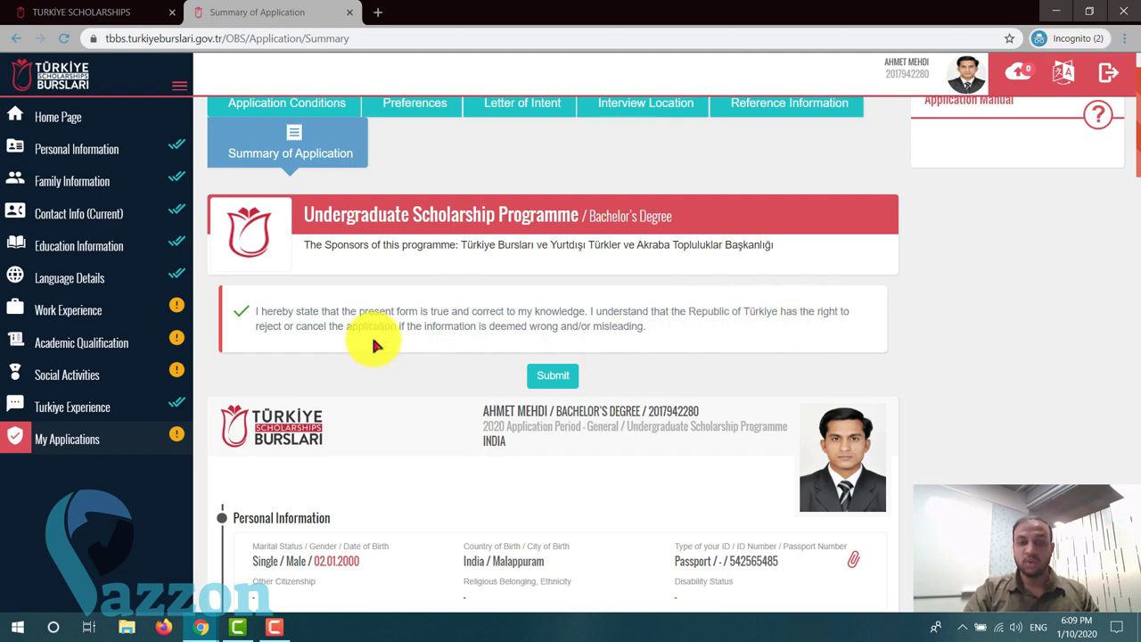
{"action": "scroll", "coordinate": [392, 437], "scroll_direction": "down", "scroll_amount": 3}
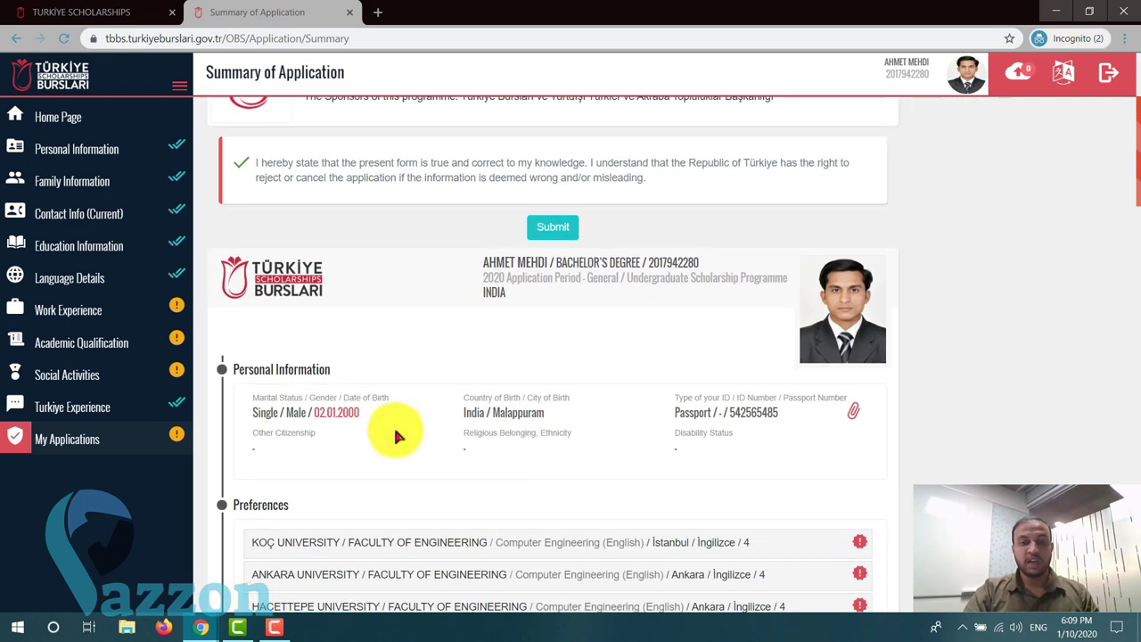
{"action": "scroll", "coordinate": [383, 433], "scroll_direction": "down", "scroll_amount": 2}
{"action": "scroll", "coordinate": [395, 433], "scroll_direction": "up", "scroll_amount": 3}
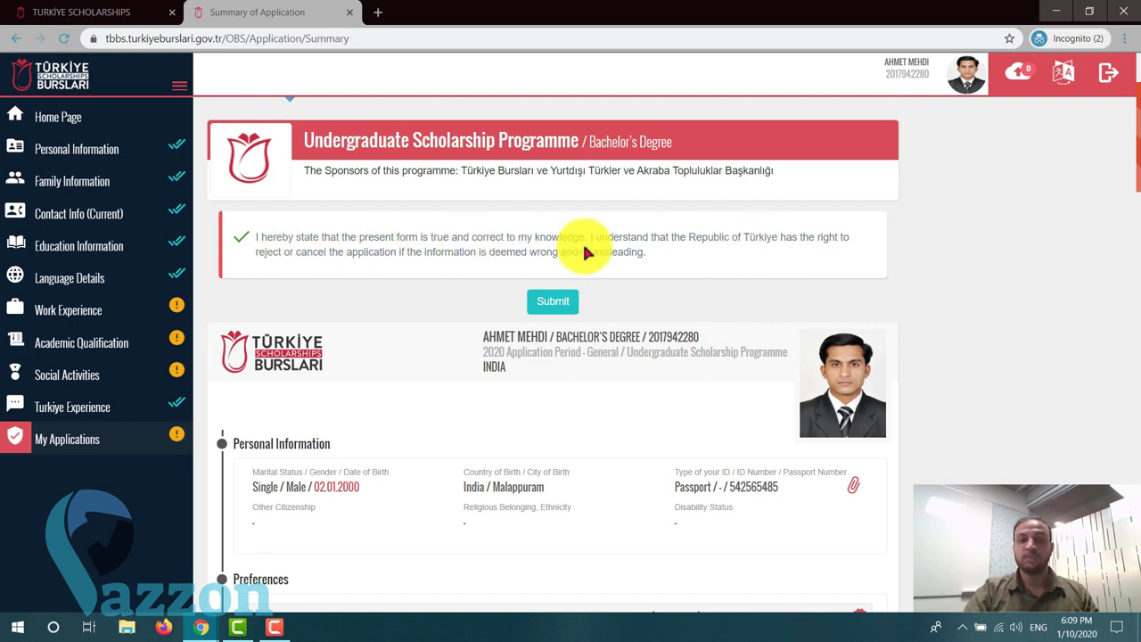
{"action": "left_click", "coordinate": [236, 234]}
{"action": "left_click", "coordinate": [236, 237]}
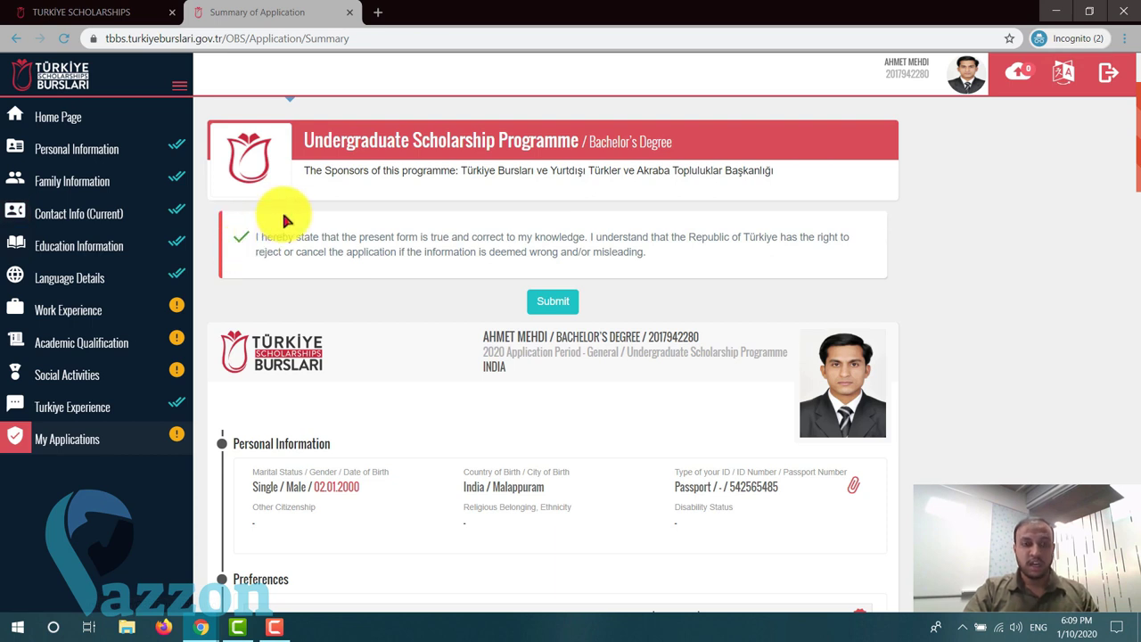